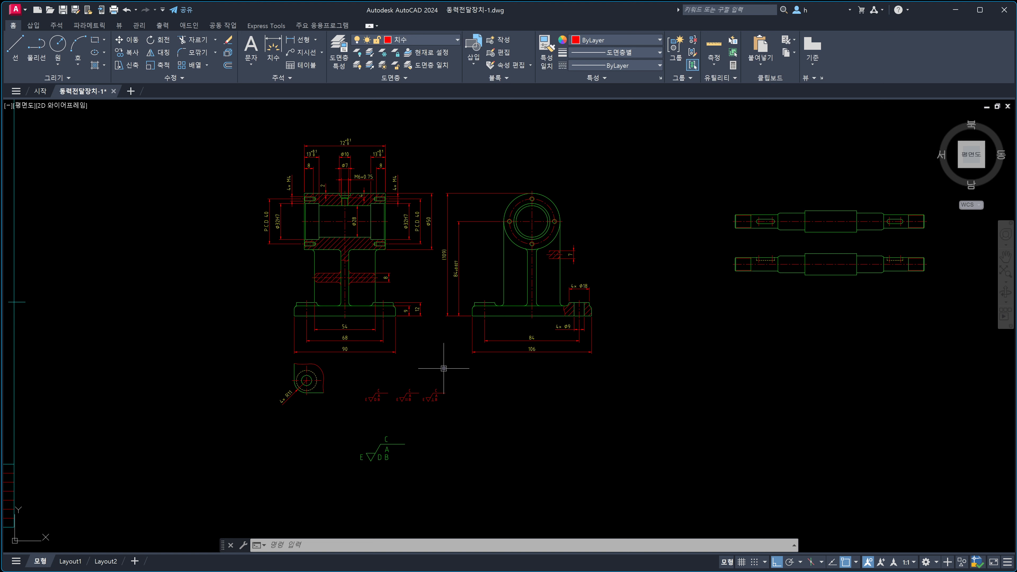
Examine the overall drawing layout and the surface texture symbols below the housing views.
{"action": "scroll", "coordinate": [444, 368], "scroll_direction": "down", "scroll_amount": 8}
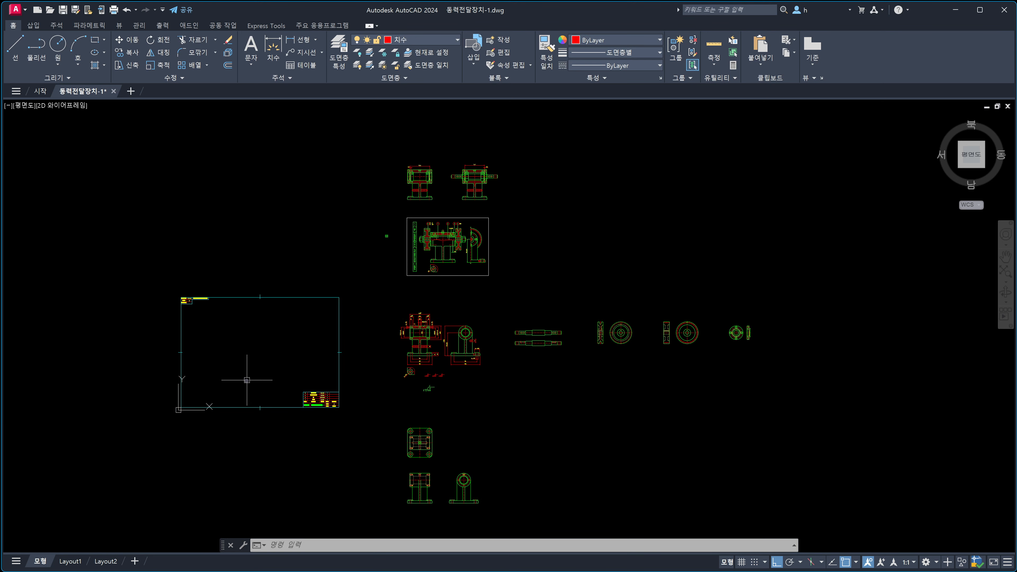
{"action": "scroll", "coordinate": [247, 380], "scroll_direction": "up", "scroll_amount": 2}
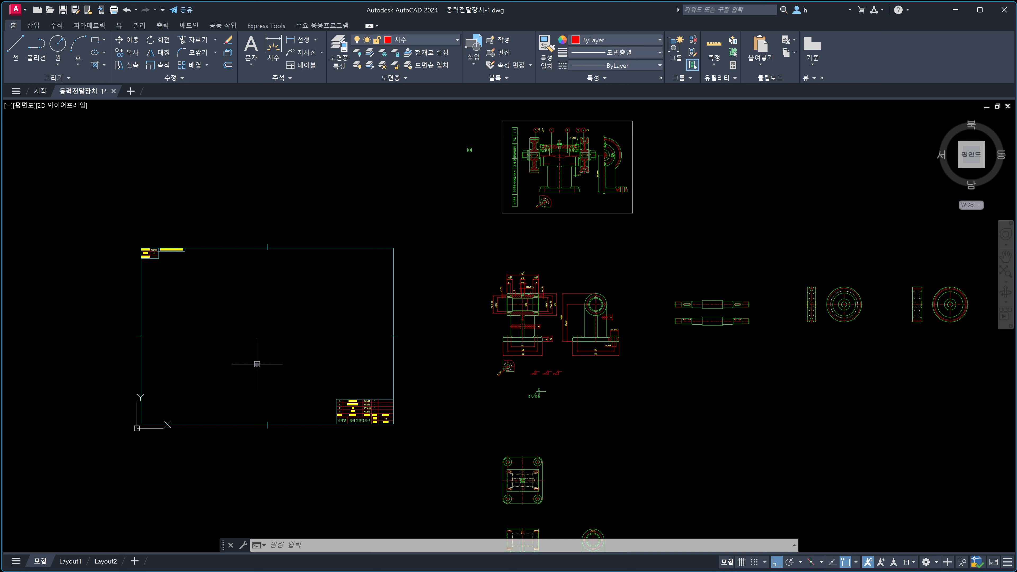
{"action": "scroll", "coordinate": [562, 350], "scroll_direction": "up", "scroll_amount": 6}
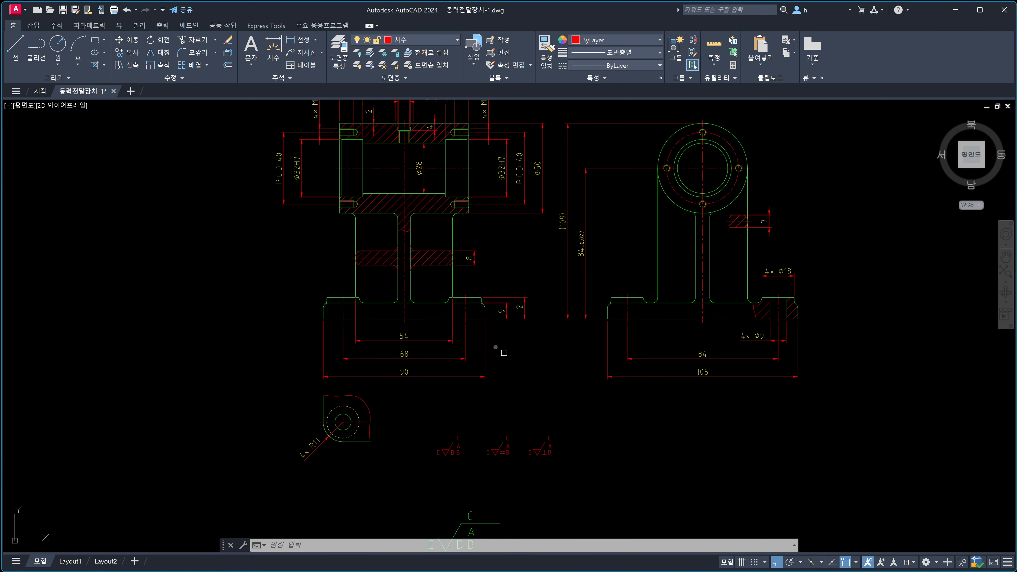
{"action": "scroll", "coordinate": [470, 361], "scroll_direction": "down", "scroll_amount": 6}
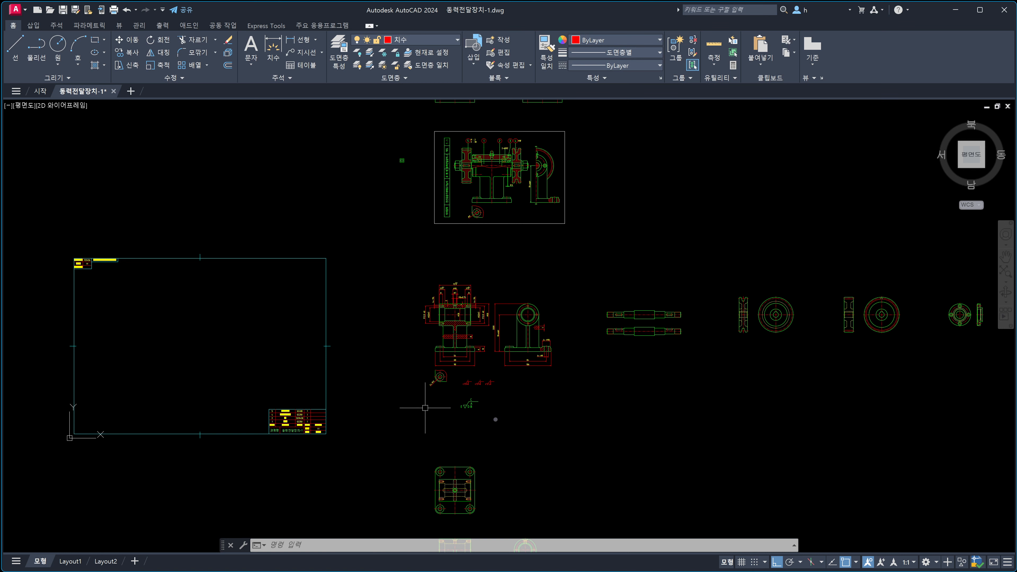
{"action": "scroll", "coordinate": [527, 399], "scroll_direction": "up", "scroll_amount": 4}
{"action": "scroll", "coordinate": [470, 409], "scroll_direction": "up", "scroll_amount": 2}
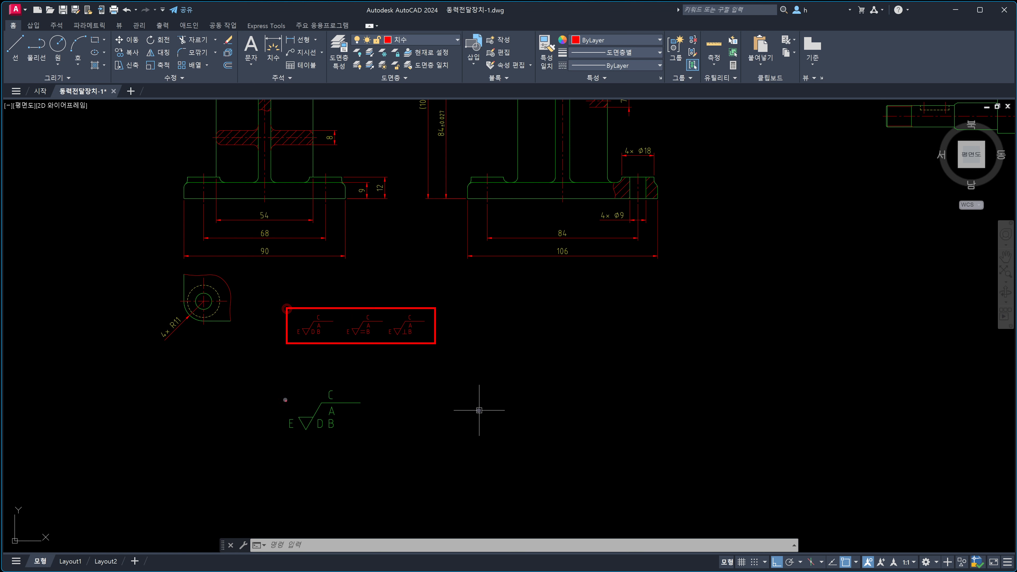
{"action": "mouse_move", "coordinate": [281, 385]}
{"action": "left_mouse_down"}
{"action": "mouse_move", "coordinate": [363, 438]}
{"action": "mouse_move", "coordinate": [446, 426]}
{"action": "mouse_move", "coordinate": [463, 436]}
{"action": "left_mouse_up"}
{"action": "mouse_move", "coordinate": [465, 423]}
{"action": "left_mouse_down"}
{"action": "mouse_move", "coordinate": [485, 421]}
{"action": "mouse_move", "coordinate": [505, 437]}
{"action": "left_mouse_up"}
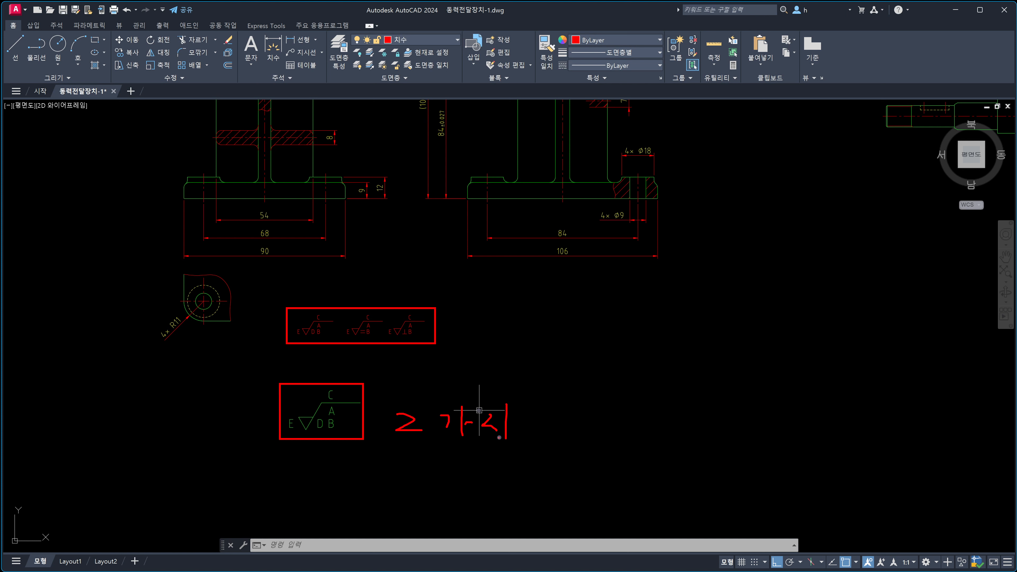
{"action": "left_click_drag", "start_coordinate": [468, 321], "coordinate": [456, 338]}
{"action": "mouse_move", "coordinate": [395, 386]}
{"action": "left_mouse_down"}
{"action": "mouse_move", "coordinate": [367, 405]}
{"action": "mouse_move", "coordinate": [391, 399]}
{"action": "left_mouse_up"}
{"action": "mouse_move", "coordinate": [275, 333]}
{"action": "left_mouse_down"}
{"action": "mouse_move", "coordinate": [263, 336]}
{"action": "mouse_move", "coordinate": [259, 400]}
{"action": "mouse_move", "coordinate": [266, 383]}
{"action": "left_mouse_up"}
{"action": "mouse_move", "coordinate": [218, 360]}
{"action": "left_mouse_down"}
{"action": "mouse_move", "coordinate": [235, 375]}
{"action": "mouse_move", "coordinate": [220, 378]}
{"action": "mouse_move", "coordinate": [264, 366]}
{"action": "left_mouse_up"}
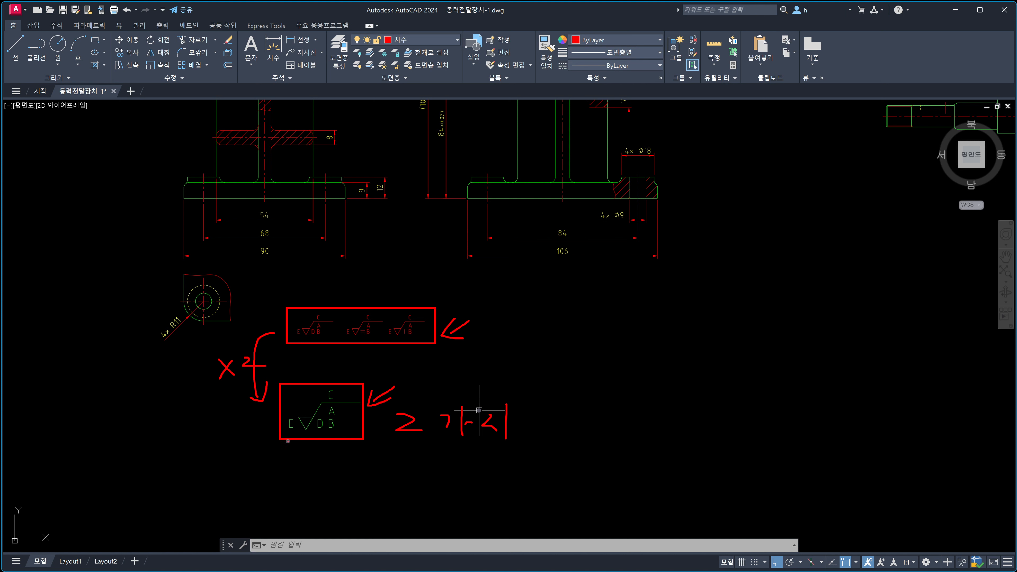
{"action": "mouse_move", "coordinate": [366, 362]}
{"action": "left_mouse_down"}
{"action": "mouse_move", "coordinate": [352, 381]}
{"action": "mouse_move", "coordinate": [367, 371]}
{"action": "left_mouse_up"}
{"action": "mouse_move", "coordinate": [367, 419]}
{"action": "left_mouse_down"}
{"action": "mouse_move", "coordinate": [423, 347]}
{"action": "mouse_move", "coordinate": [458, 379]}
{"action": "mouse_move", "coordinate": [438, 384]}
{"action": "left_mouse_up"}
{"action": "mouse_move", "coordinate": [480, 361]}
{"action": "left_mouse_down"}
{"action": "mouse_move", "coordinate": [472, 376]}
{"action": "mouse_move", "coordinate": [479, 360]}
{"action": "mouse_move", "coordinate": [512, 374]}
{"action": "left_mouse_up"}
{"action": "left_click_drag", "start_coordinate": [509, 355], "coordinate": [516, 352]}
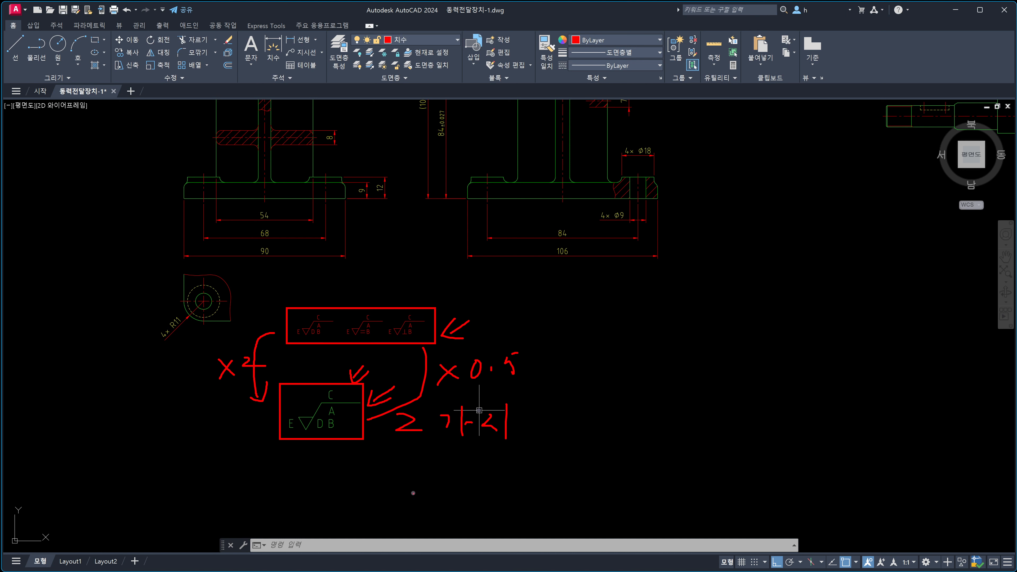
{"action": "mouse_move", "coordinate": [413, 497]}
{"action": "left_mouse_down"}
{"action": "mouse_move", "coordinate": [362, 459]}
{"action": "mouse_move", "coordinate": [382, 451]}
{"action": "left_mouse_up"}
{"action": "mouse_move", "coordinate": [466, 294]}
{"action": "left_mouse_down"}
{"action": "mouse_move", "coordinate": [437, 314]}
{"action": "mouse_move", "coordinate": [460, 312]}
{"action": "left_mouse_up"}
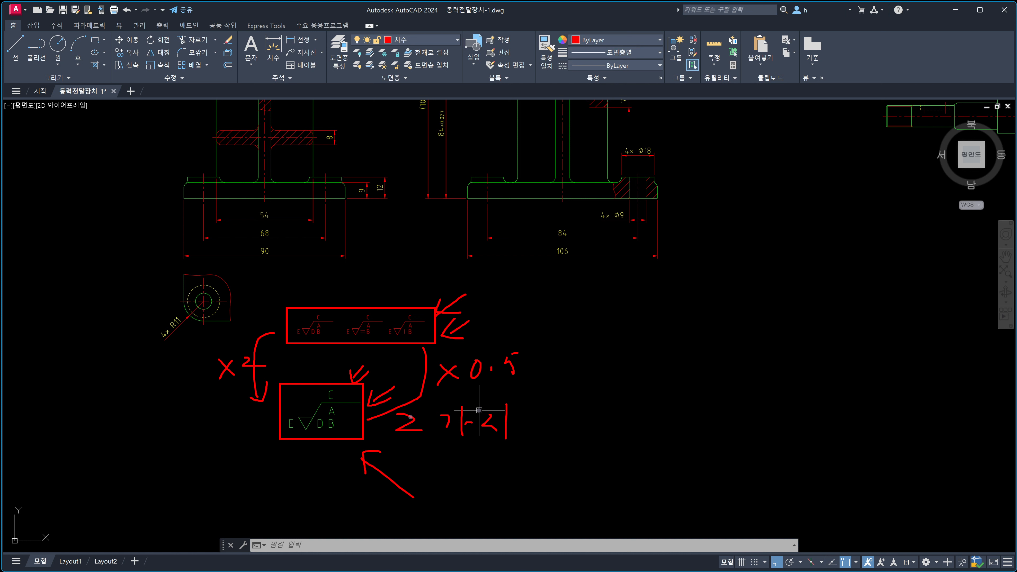
{"action": "key", "text": "Escape"}
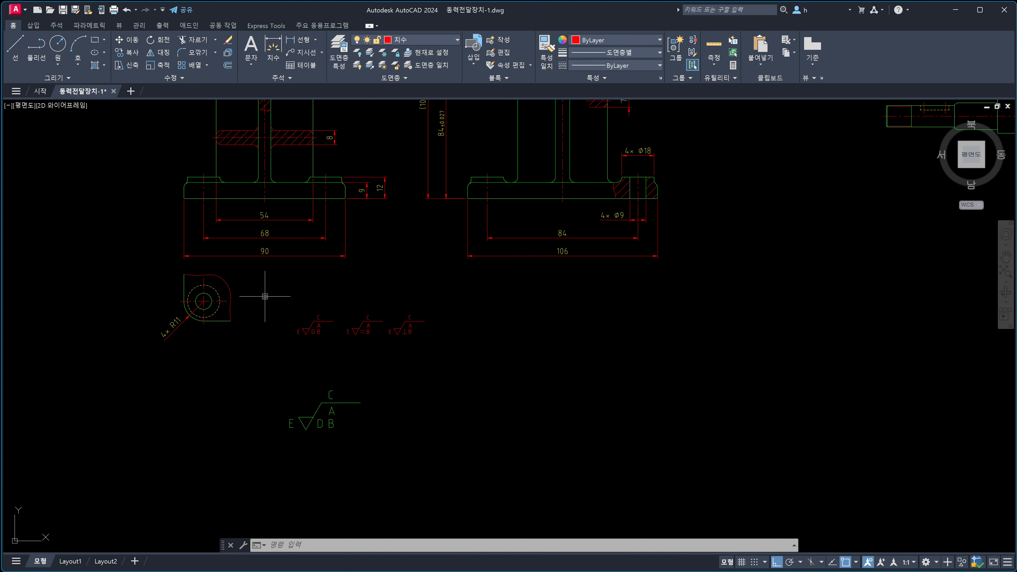
Erase the three small red surface texture symbols and the large green one below the housing views.
{"action": "left_click", "coordinate": [265, 296]}
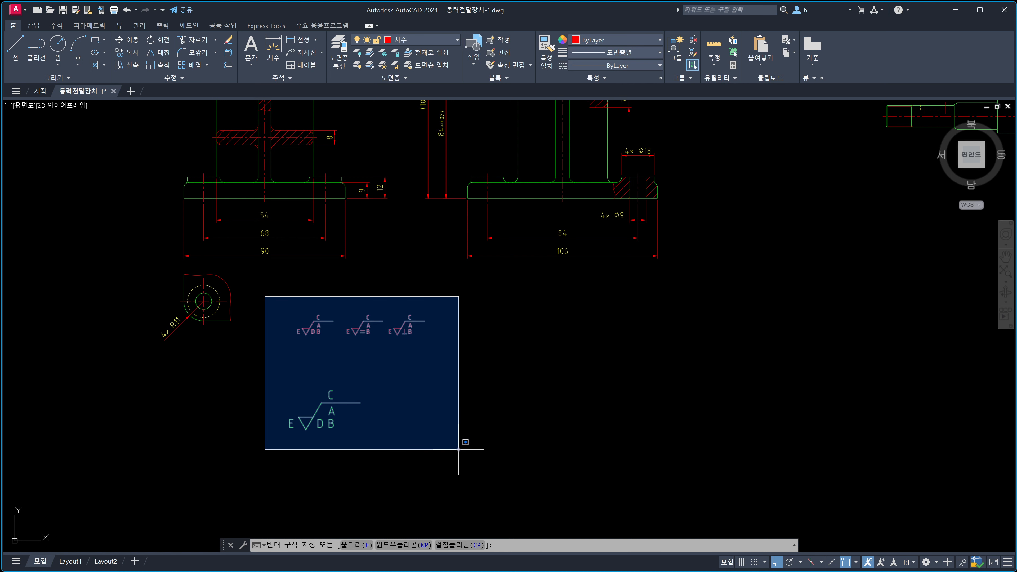
{"action": "left_click", "coordinate": [459, 450]}
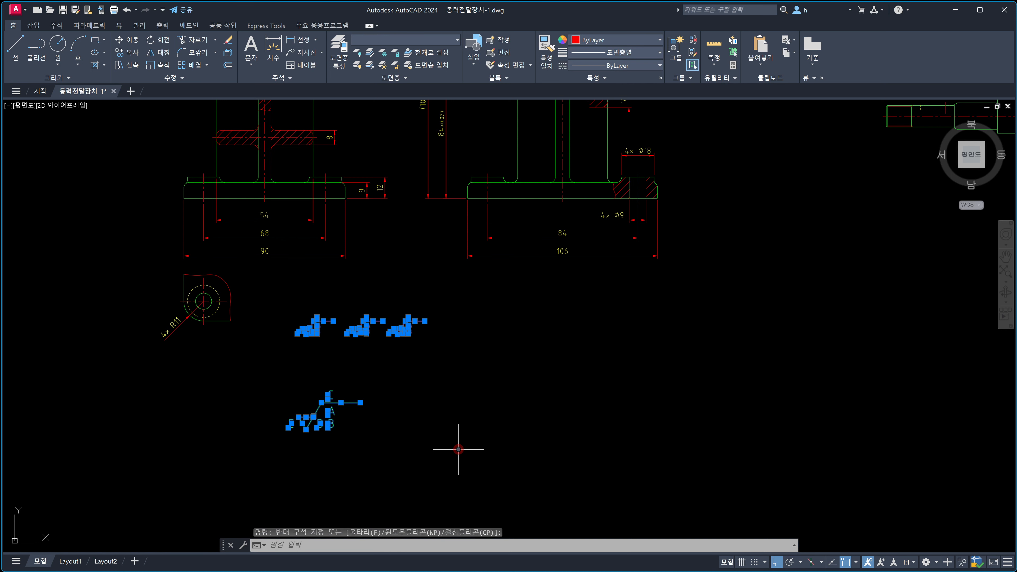
{"action": "key", "text": "Delete"}
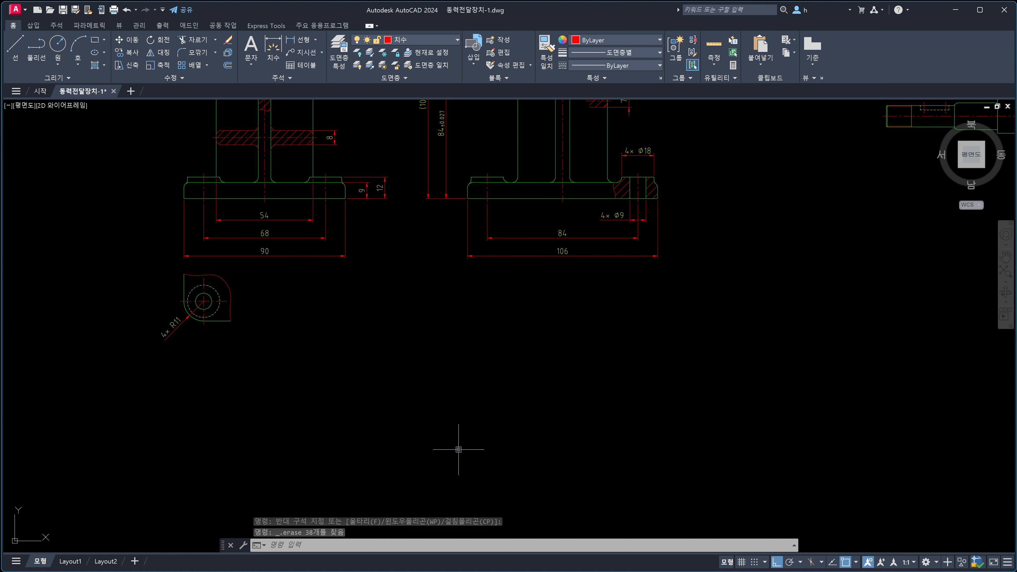
Draw a circle with radius 6 in the empty area above the front view's dimensions.
{"action": "scroll", "coordinate": [446, 421], "scroll_direction": "down", "scroll_amount": 3}
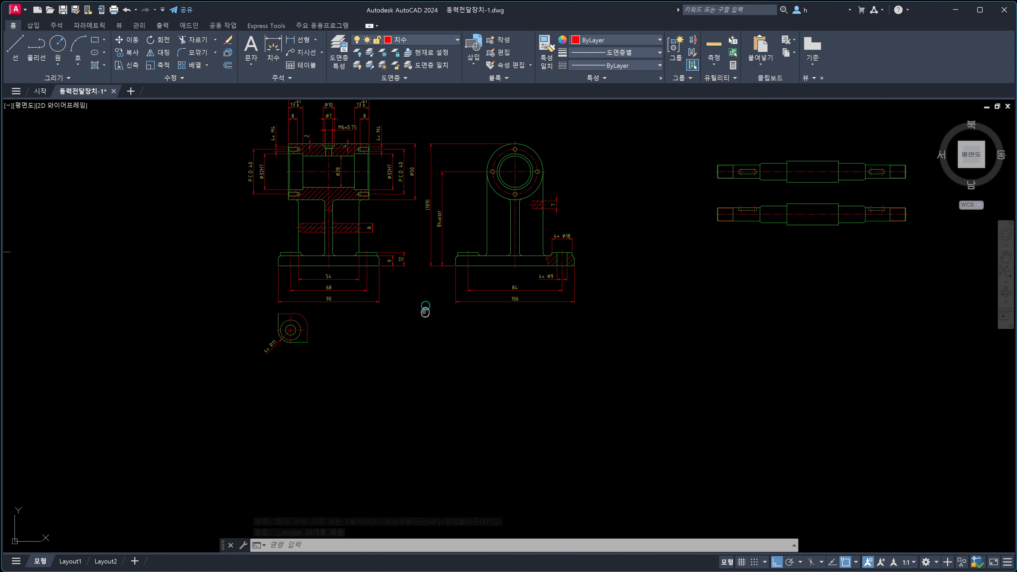
{"action": "scroll", "coordinate": [340, 224], "scroll_direction": "up", "scroll_amount": 1}
{"action": "scroll", "coordinate": [329, 212], "scroll_direction": "up", "scroll_amount": 3}
{"action": "middle_click_drag", "start_coordinate": [320, 278], "coordinate": [334, 306]}
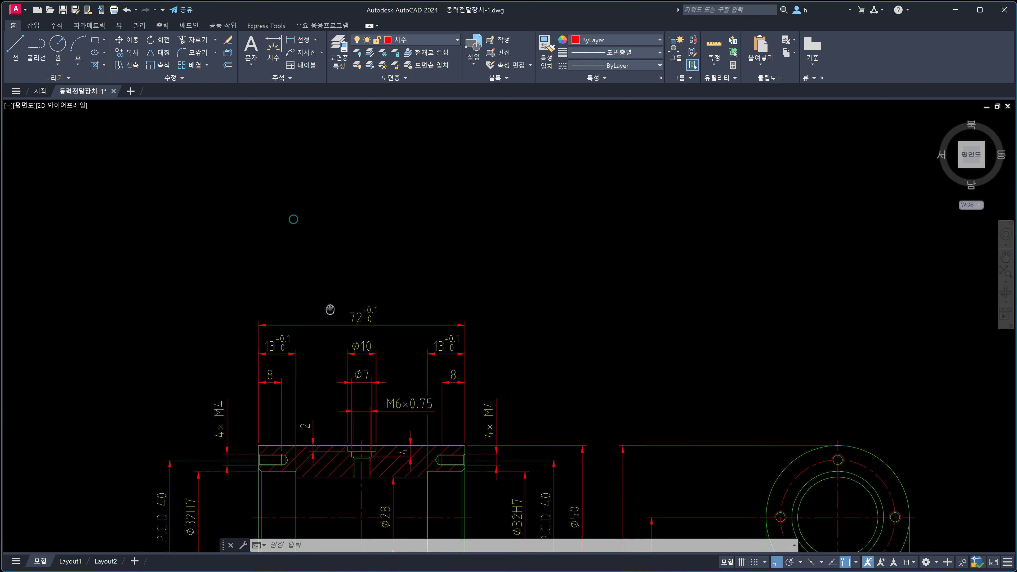
{"action": "middle_click_drag", "start_coordinate": [334, 268], "coordinate": [338, 322]}
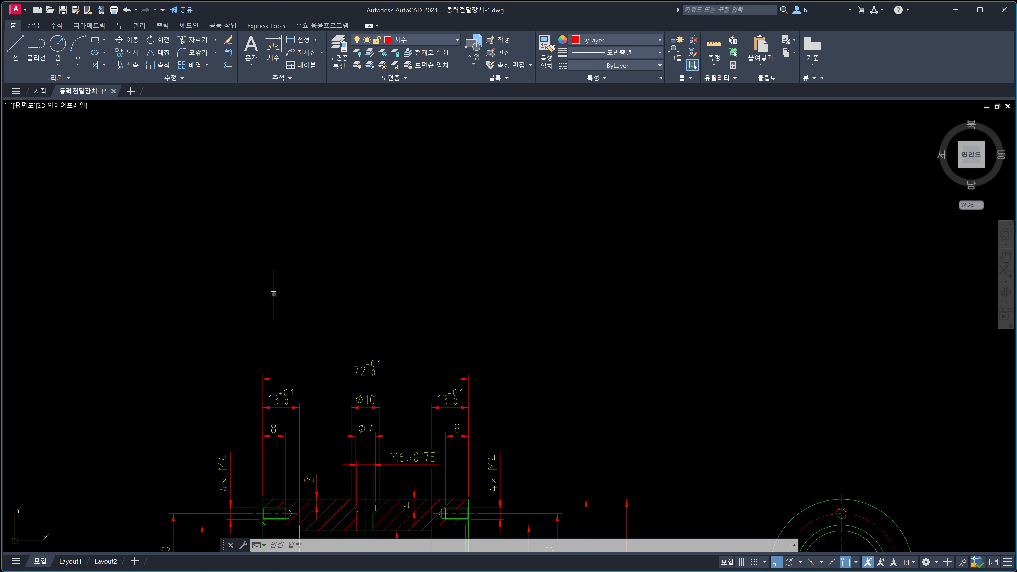
{"action": "scroll", "coordinate": [258, 249], "scroll_direction": "up", "scroll_amount": 5}
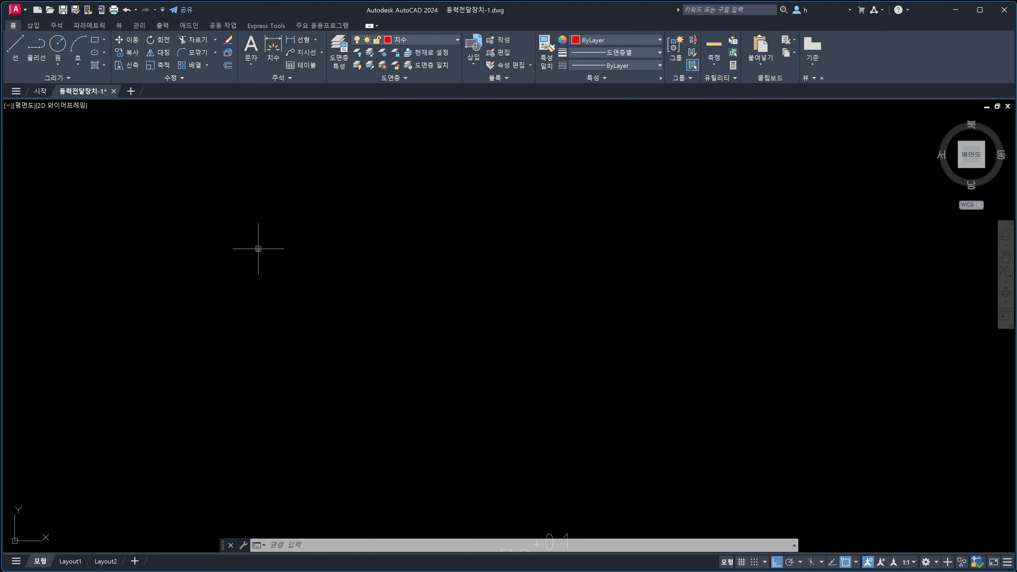
{"action": "middle_click_drag", "start_coordinate": [258, 249], "coordinate": [274, 278]}
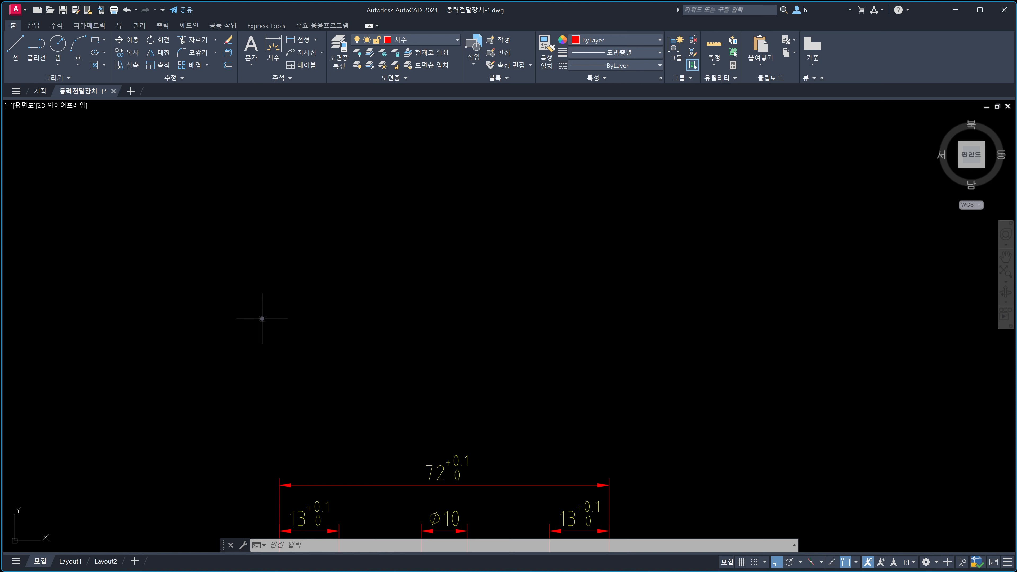
{"action": "middle_click_drag", "start_coordinate": [311, 477], "coordinate": [325, 403]}
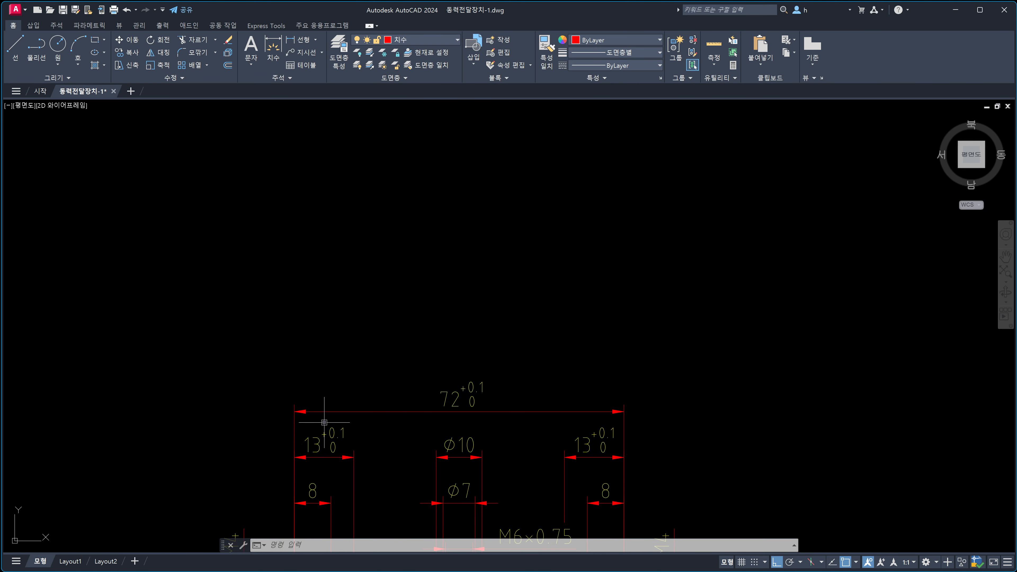
{"action": "scroll", "coordinate": [336, 306], "scroll_direction": "down", "scroll_amount": 3}
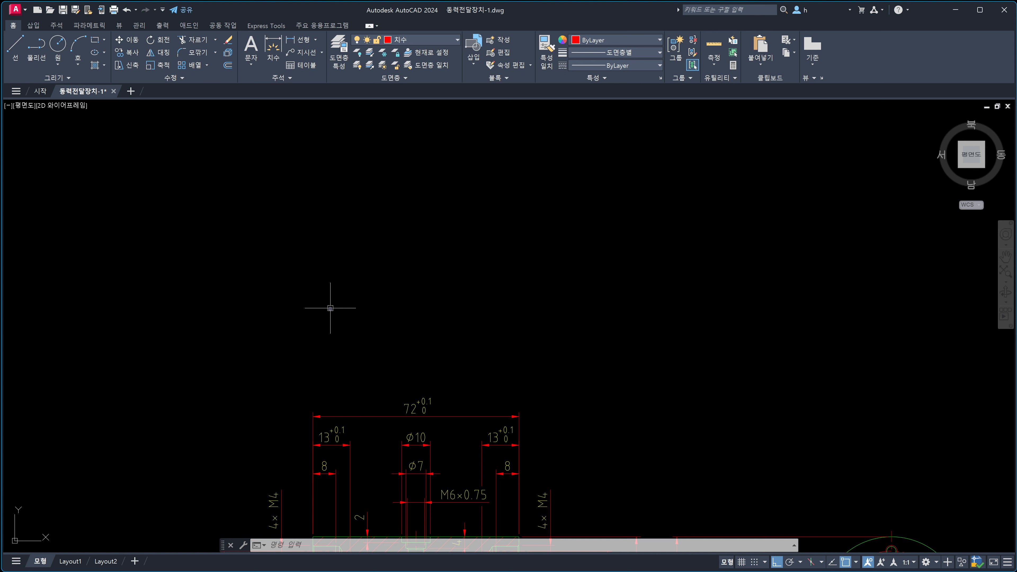
{"action": "type", "text": "c"}
{"action": "key", "text": "Return"}
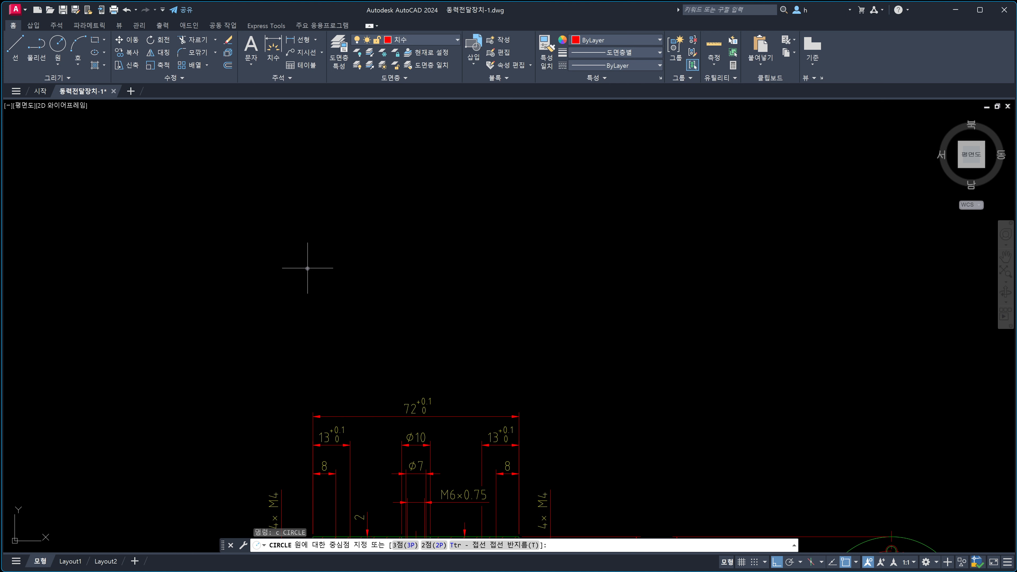
{"action": "left_click", "coordinate": [308, 268]}
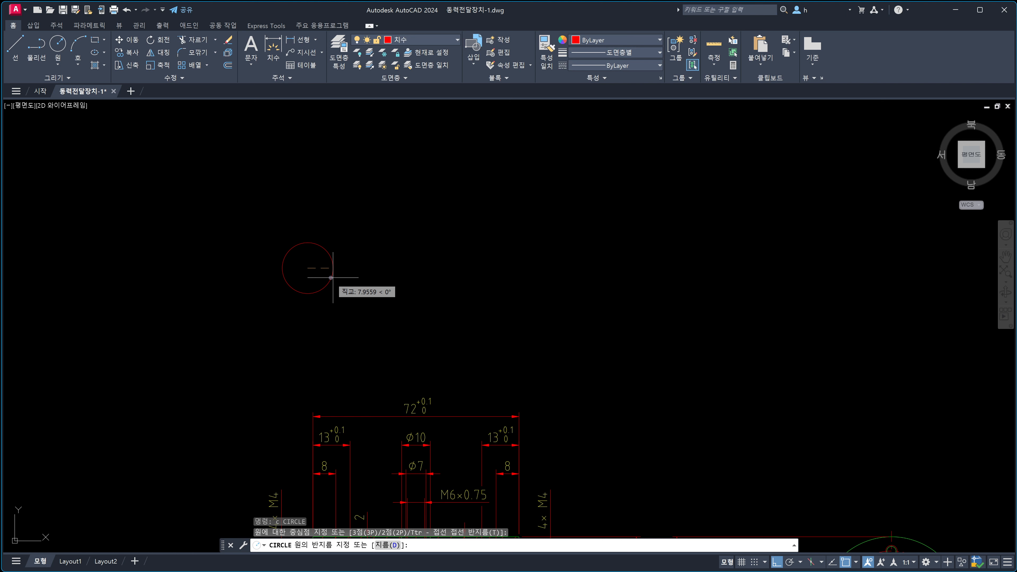
{"action": "type", "text": "6"}
{"action": "key", "text": "Return"}
{"action": "key", "text": "Escape"}
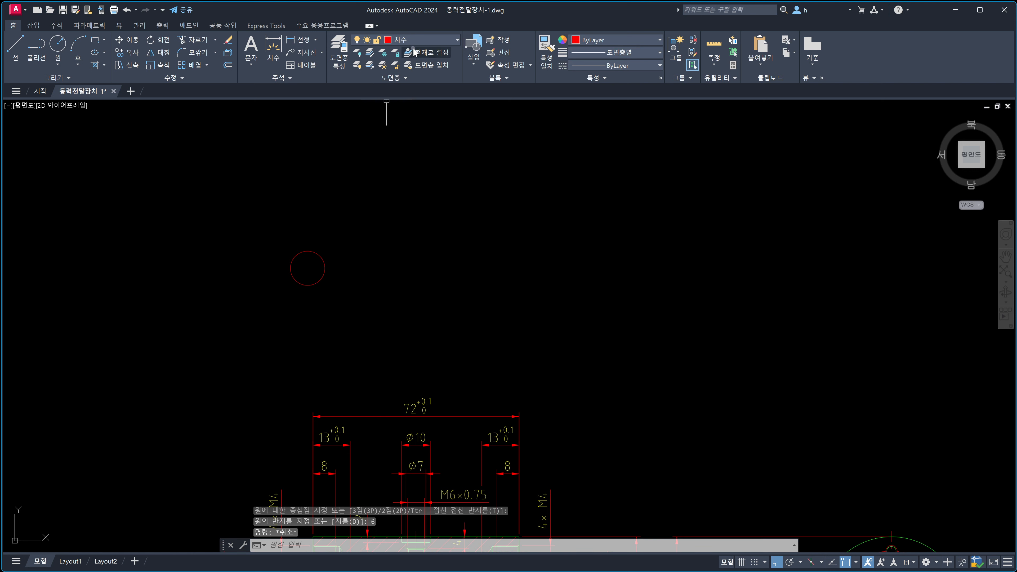
Make 외형선 the current layer and match the circle's properties to a green outline of the front view.
{"action": "left_click", "coordinate": [426, 40]}
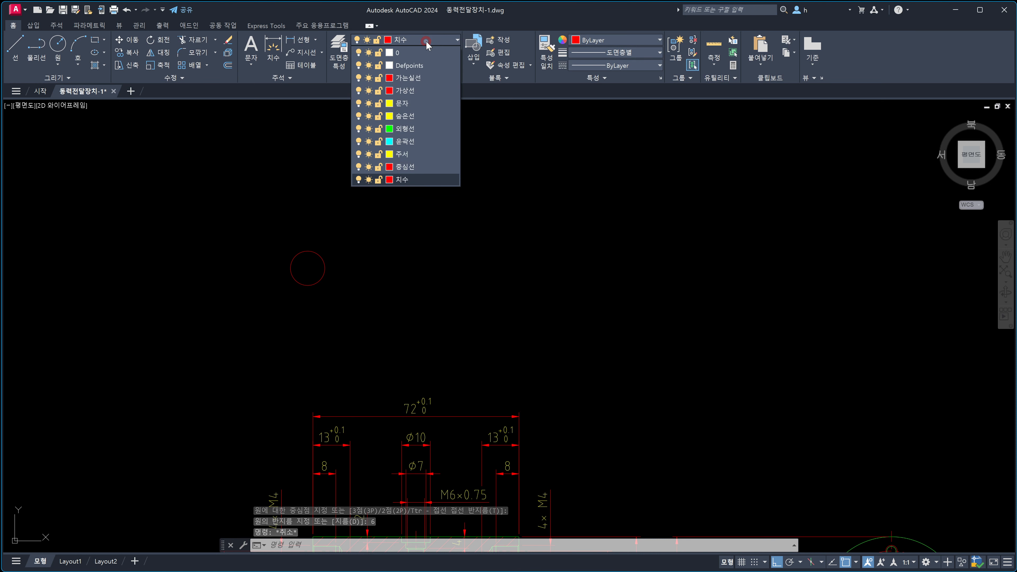
{"action": "left_click", "coordinate": [412, 129]}
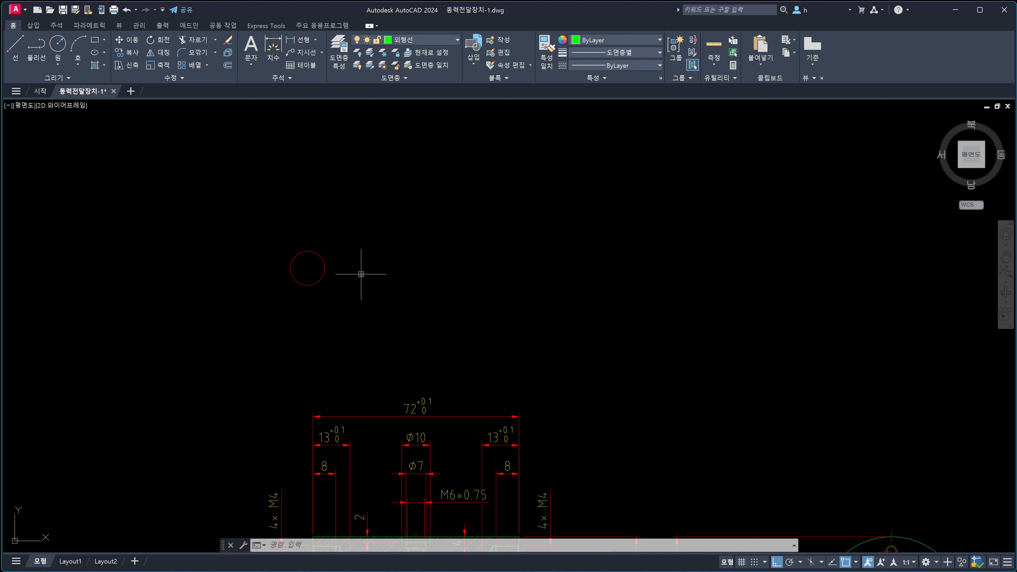
{"action": "type", "text": "ma"}
{"action": "key", "text": "Return"}
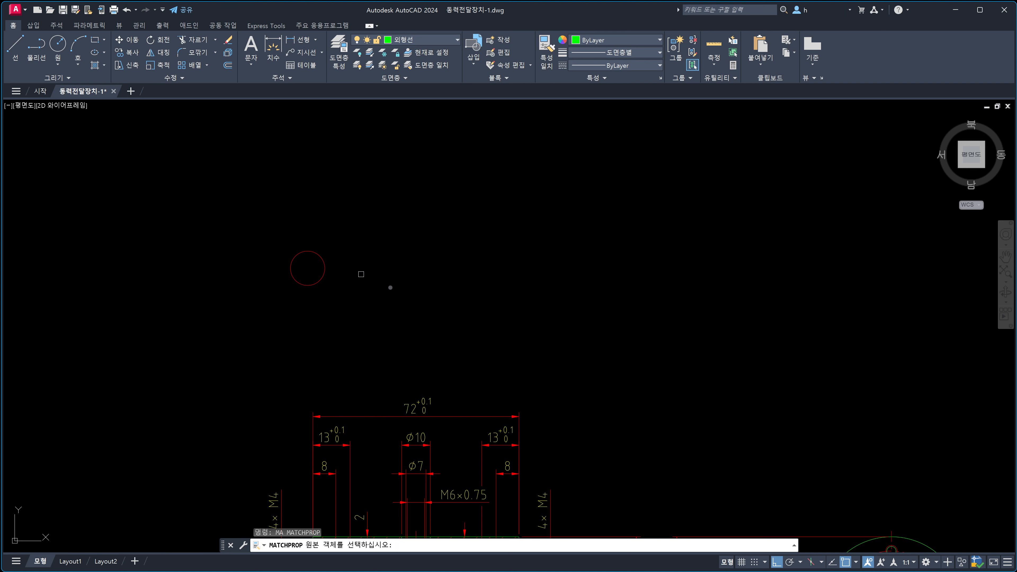
{"action": "middle_click_drag", "start_coordinate": [361, 274], "coordinate": [382, 133]}
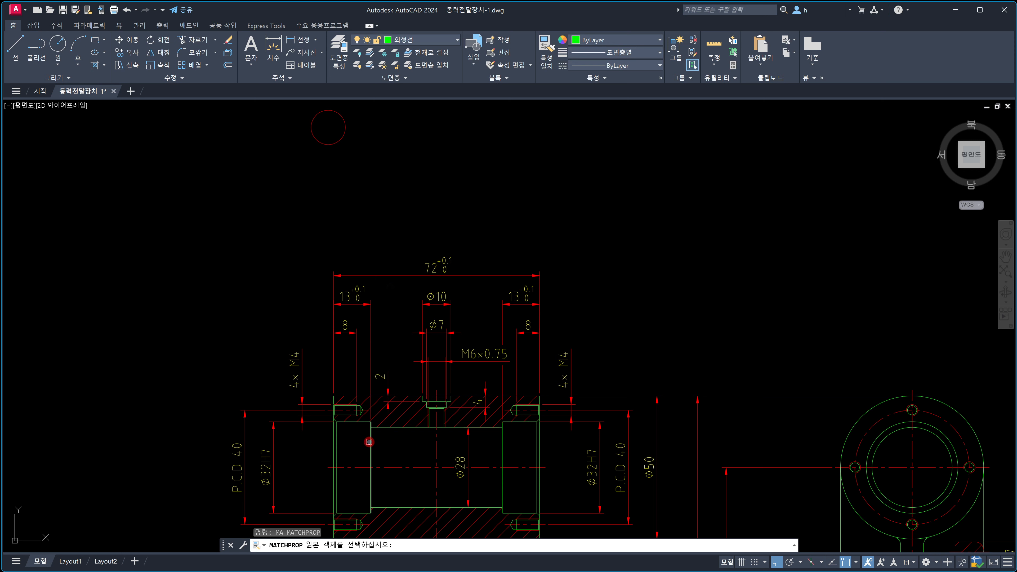
{"action": "left_click", "coordinate": [311, 126]}
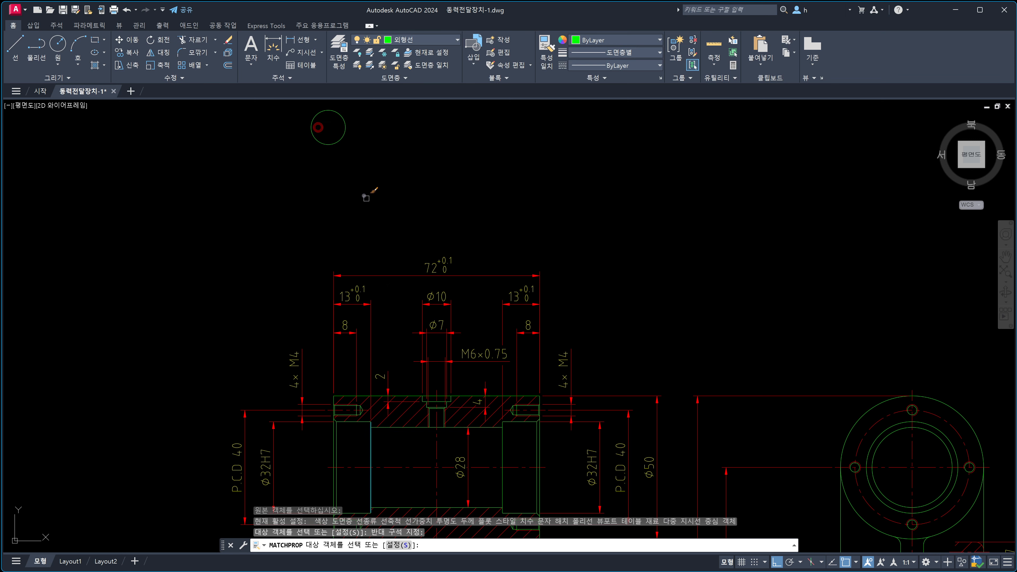
{"action": "key", "text": "Escape"}
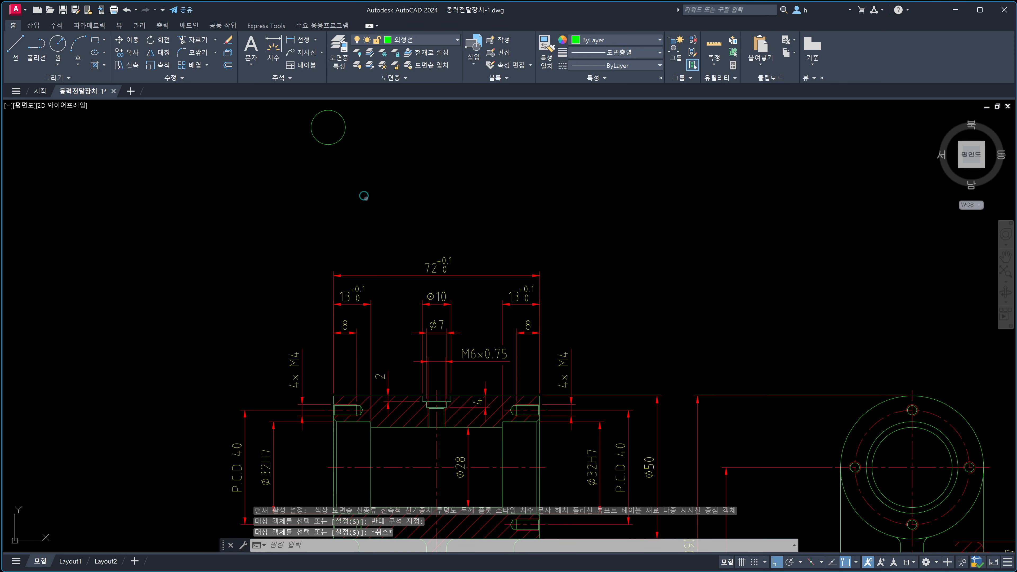
Add the single-line text "1" at the circle's center, with middle-center justification, height 5 and rotation 0.
{"action": "middle_click_drag", "start_coordinate": [366, 199], "coordinate": [353, 284]}
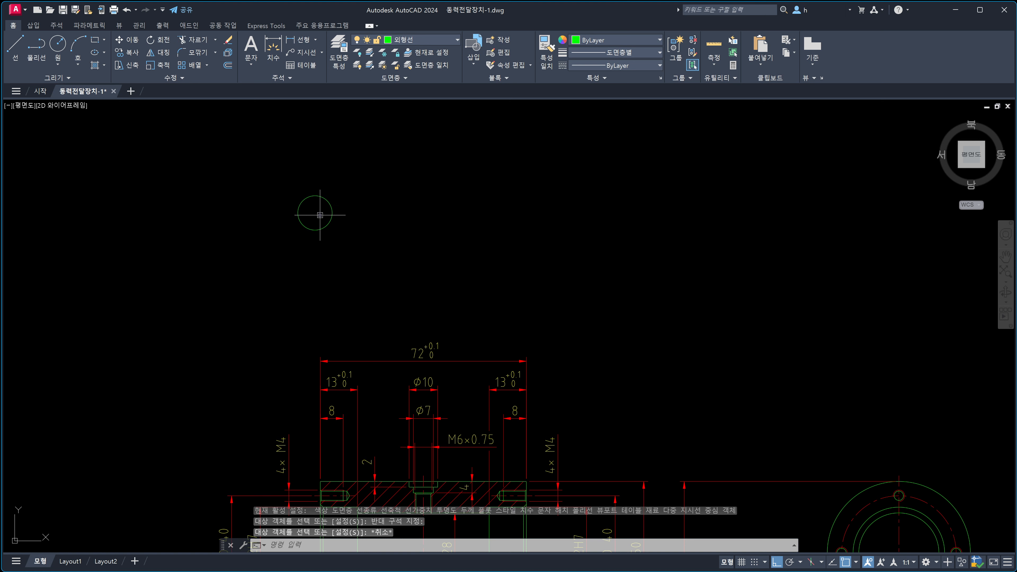
{"action": "scroll", "coordinate": [332, 236], "scroll_direction": "up", "scroll_amount": 2}
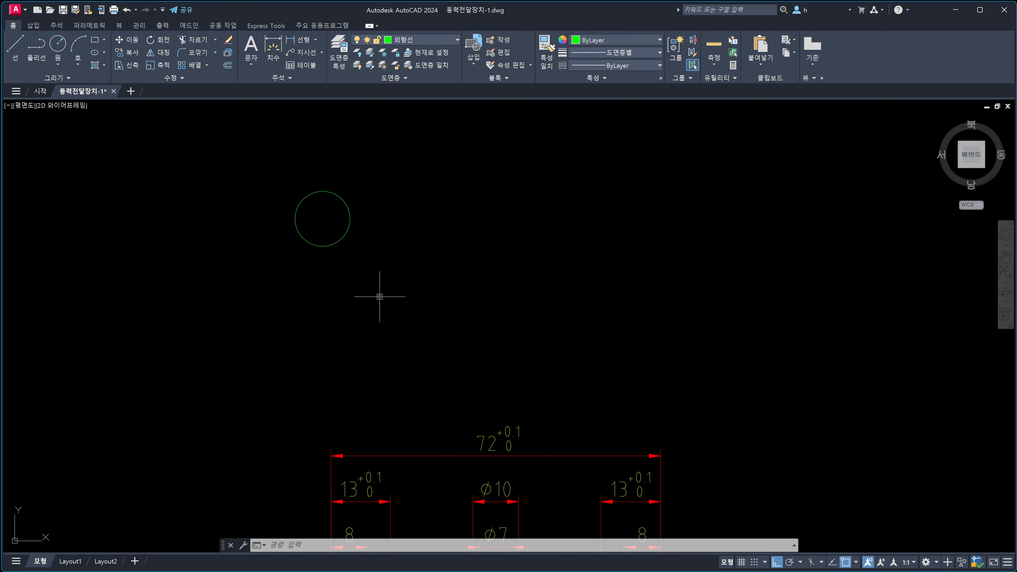
{"action": "type", "text": "dt"}
{"action": "key", "text": "Return"}
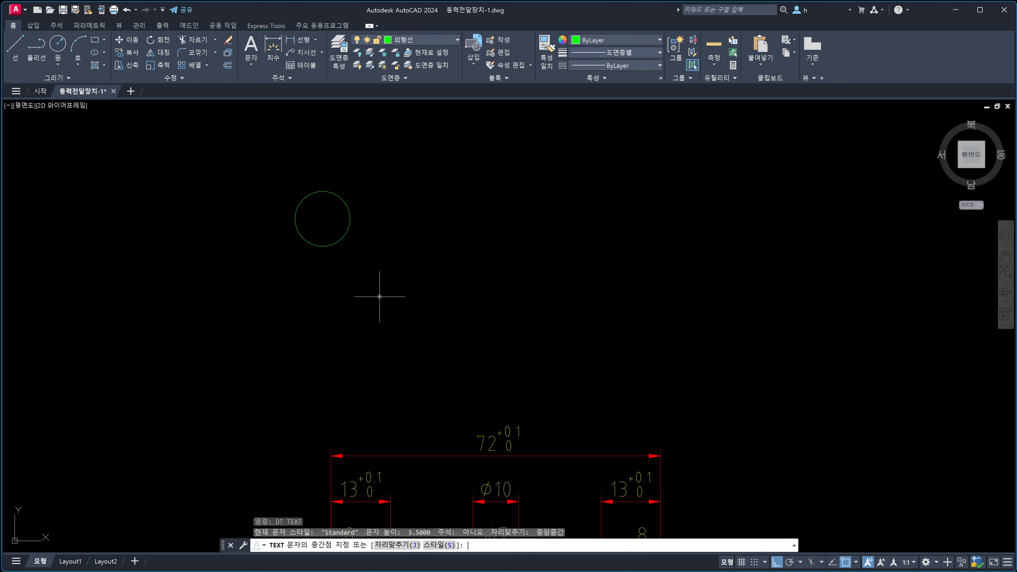
{"action": "type", "text": "j"}
{"action": "key", "text": "Return"}
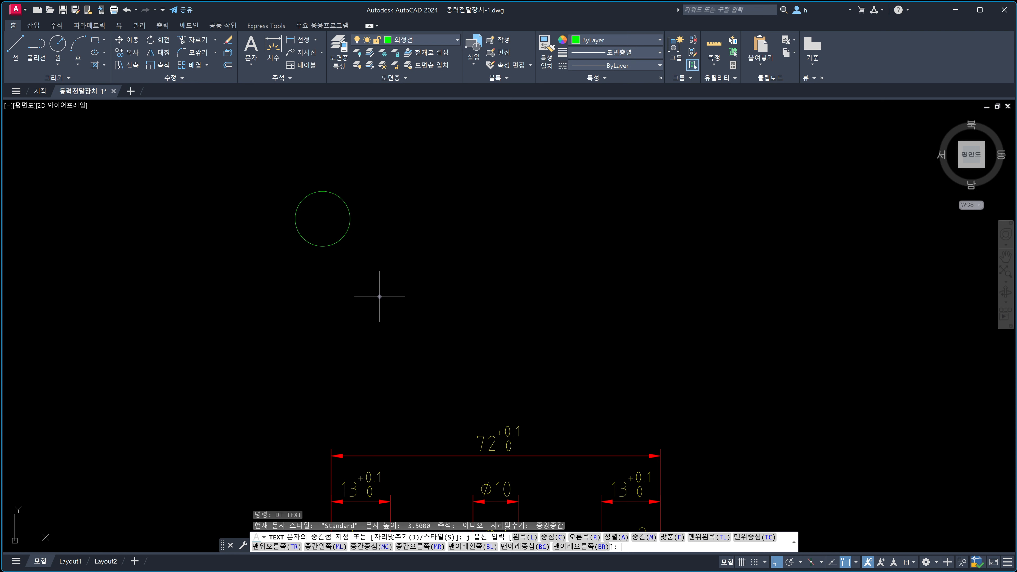
{"action": "type", "text": "mc"}
{"action": "key", "text": "Return"}
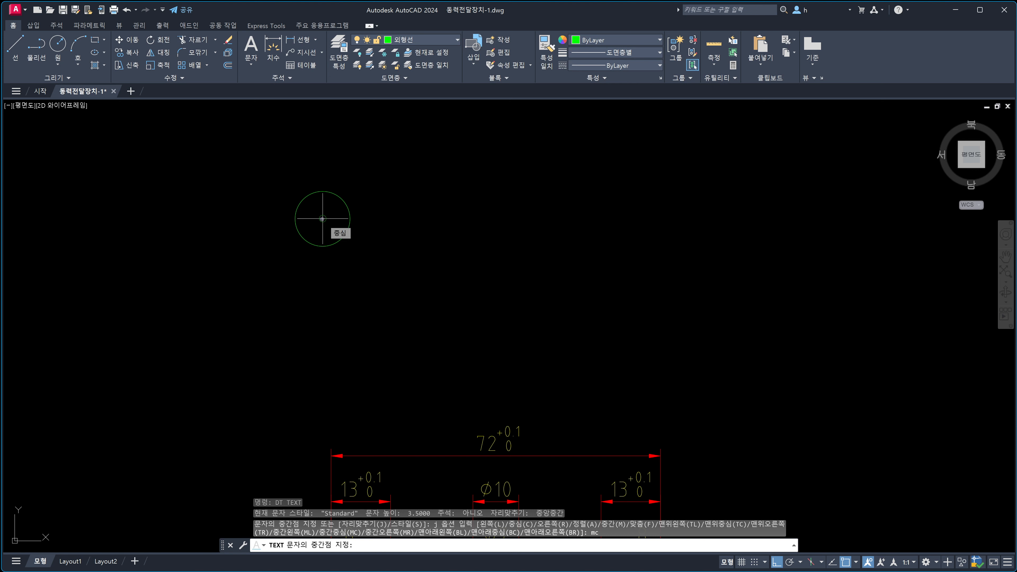
{"action": "left_click", "coordinate": [322, 218]}
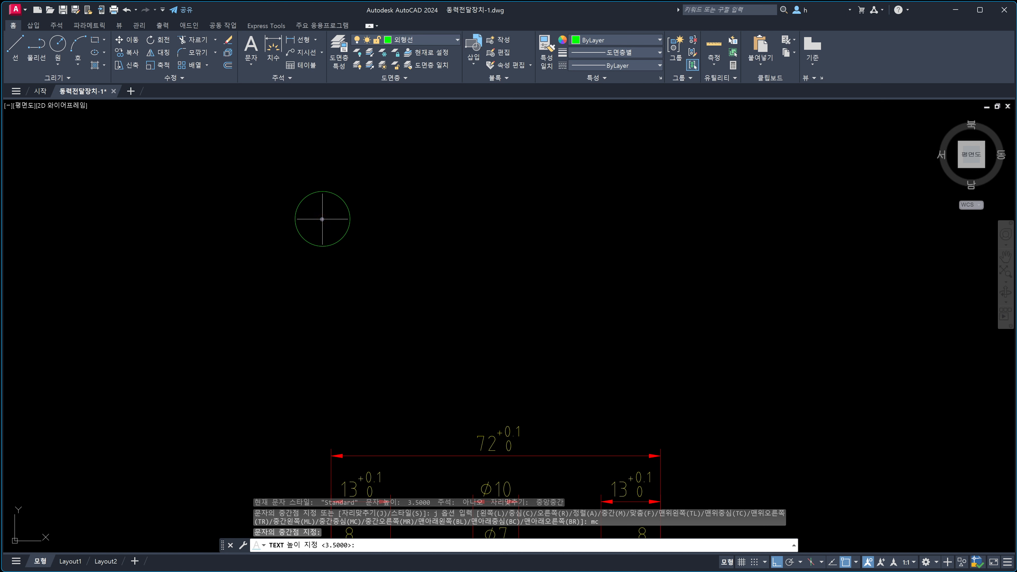
{"action": "type", "text": "5"}
{"action": "key", "text": "Return"}
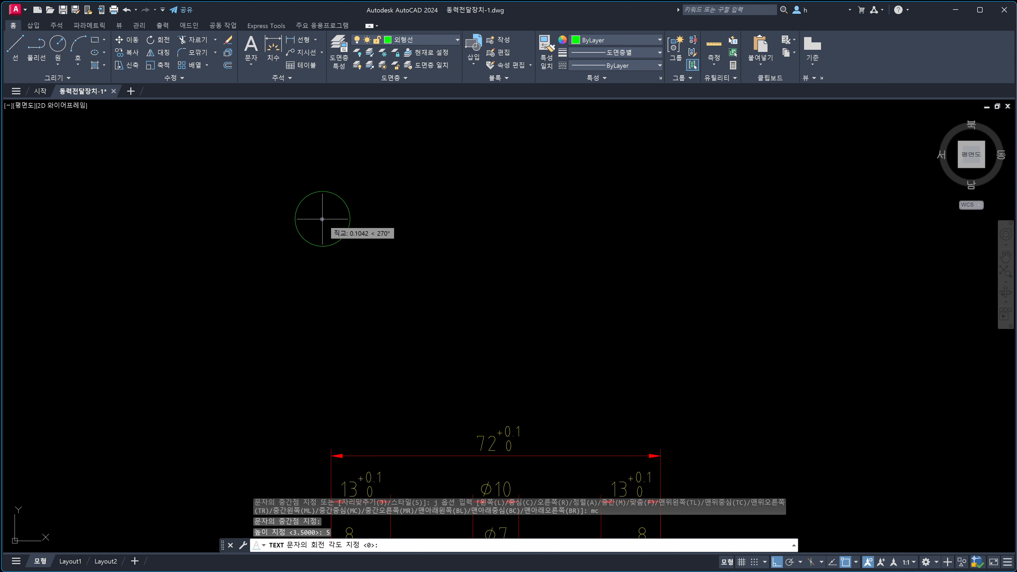
{"action": "key", "text": "Return"}
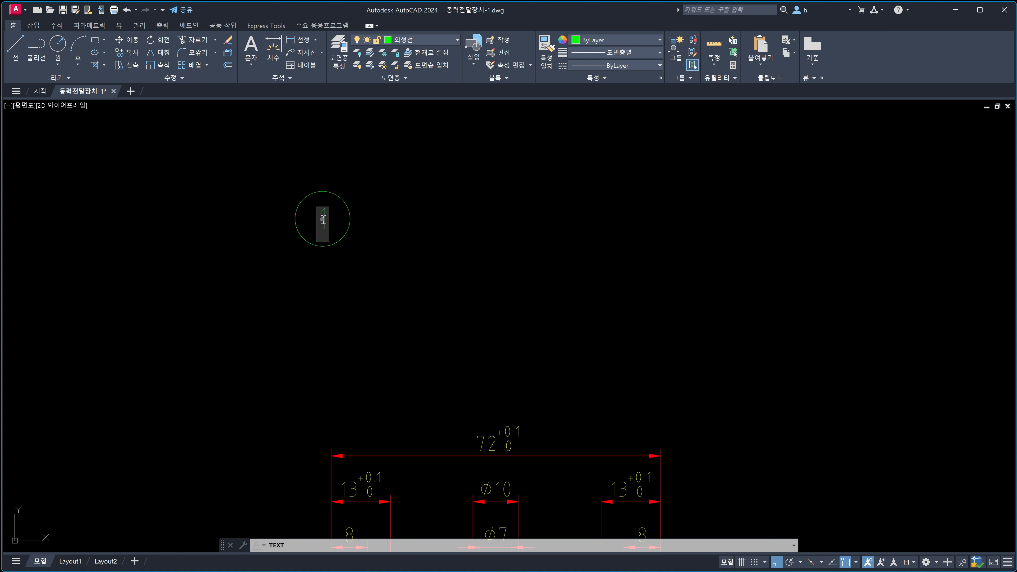
{"action": "key", "text": "Return"}
{"action": "key", "text": "Return"}
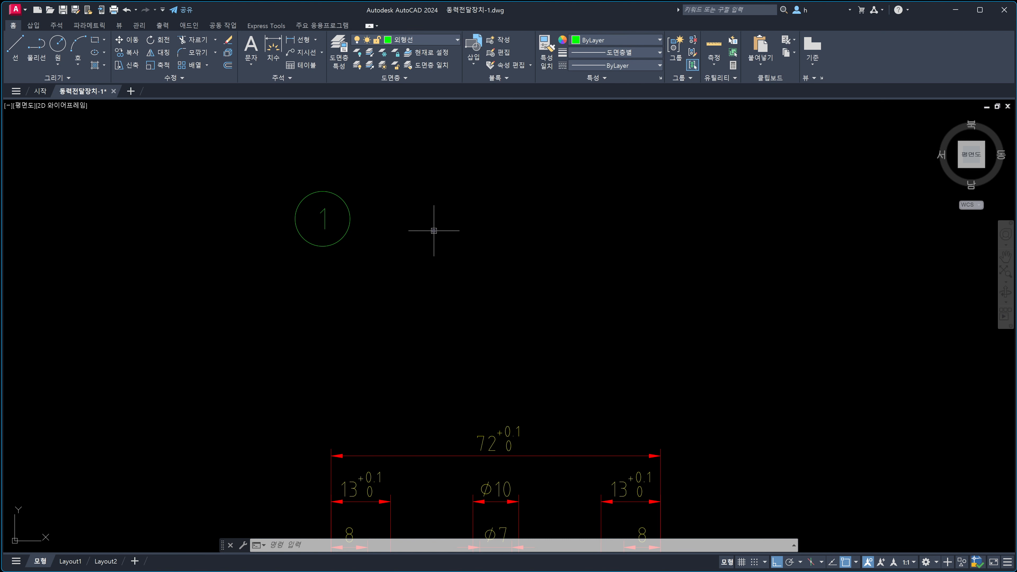
{"action": "middle_click_drag", "start_coordinate": [460, 222], "coordinate": [437, 225]}
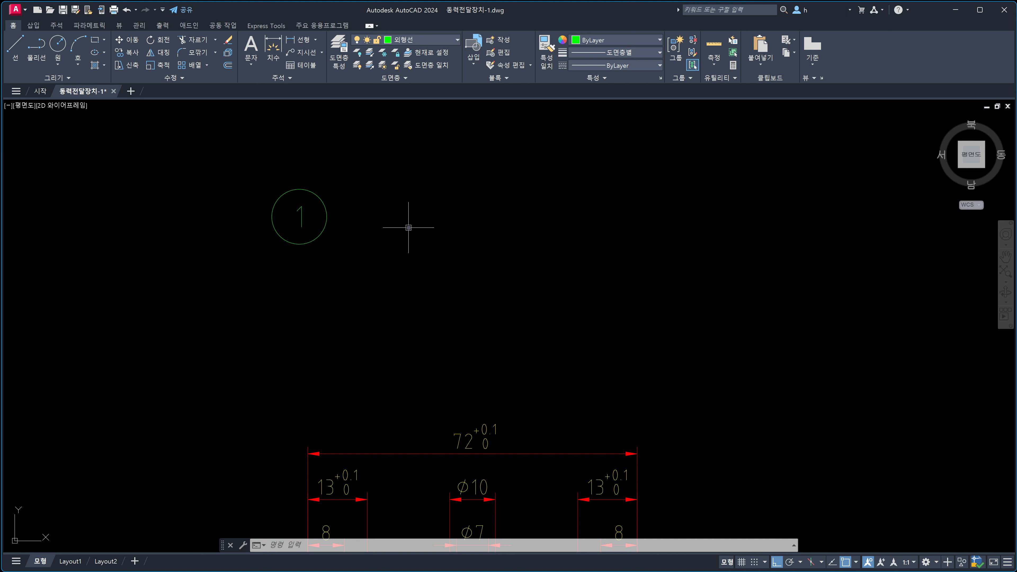
{"action": "scroll", "coordinate": [319, 221], "scroll_direction": "up", "scroll_amount": 2}
{"action": "middle_click_drag", "start_coordinate": [320, 221], "coordinate": [405, 237]}
{"action": "left_click", "coordinate": [419, 228]}
{"action": "left_click", "coordinate": [397, 234]}
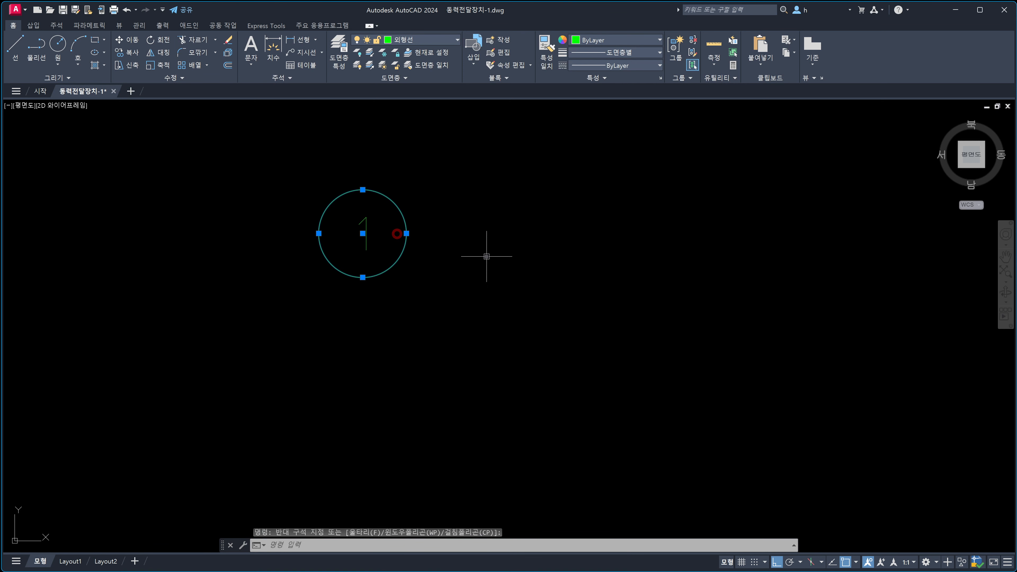
{"action": "key", "text": "Escape"}
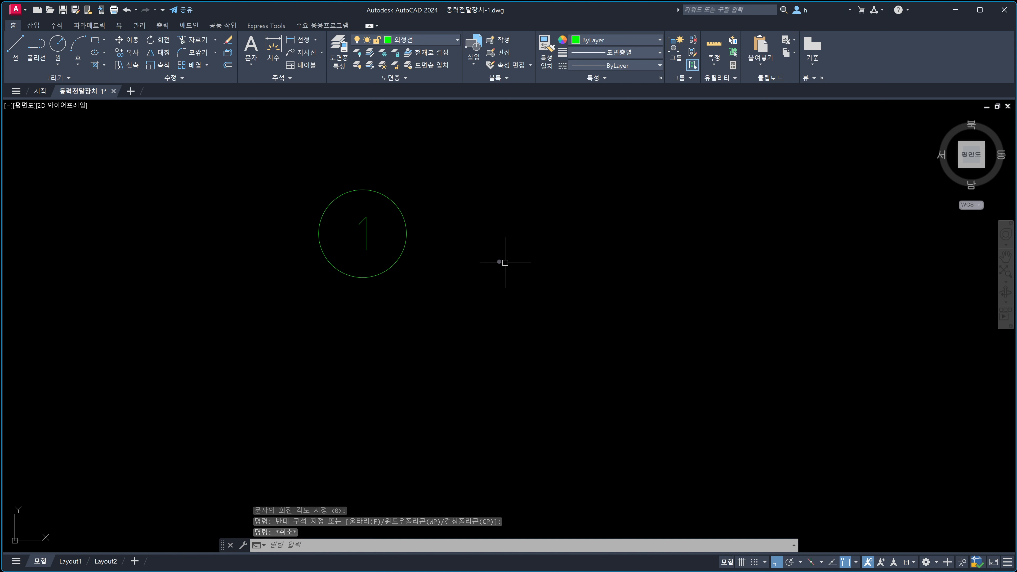
Draw a six-sided polygon centered on the numbered circle, circumscribed about a circle of radius 7.
{"action": "type", "text": "pol"}
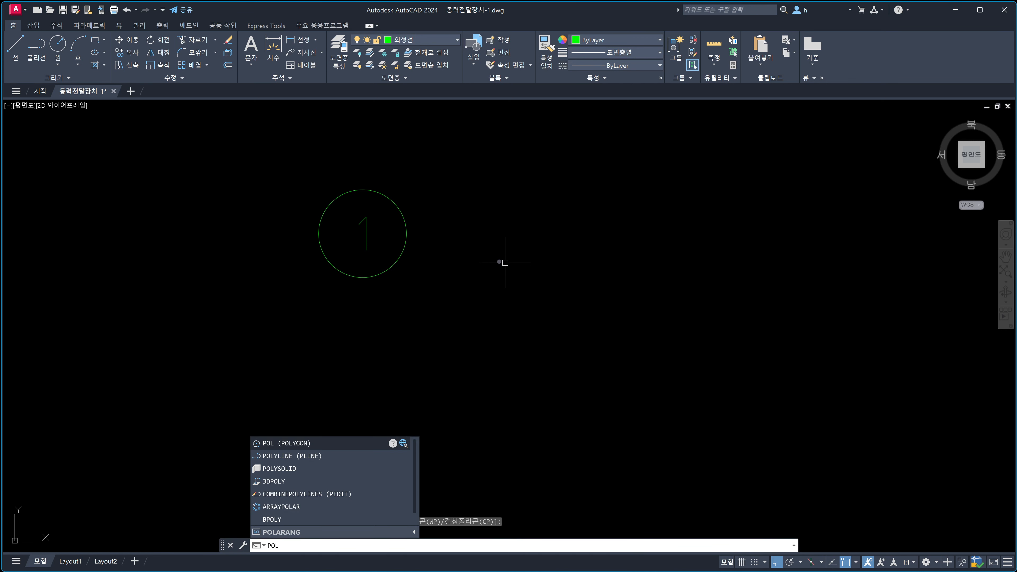
{"action": "key", "text": "Return"}
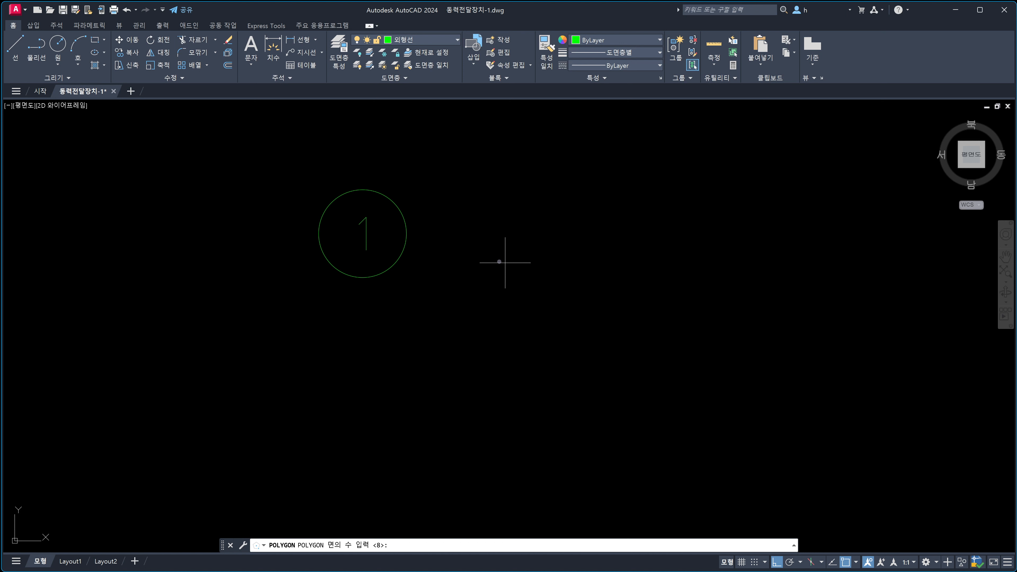
{"action": "type", "text": "6"}
{"action": "key", "text": "Return"}
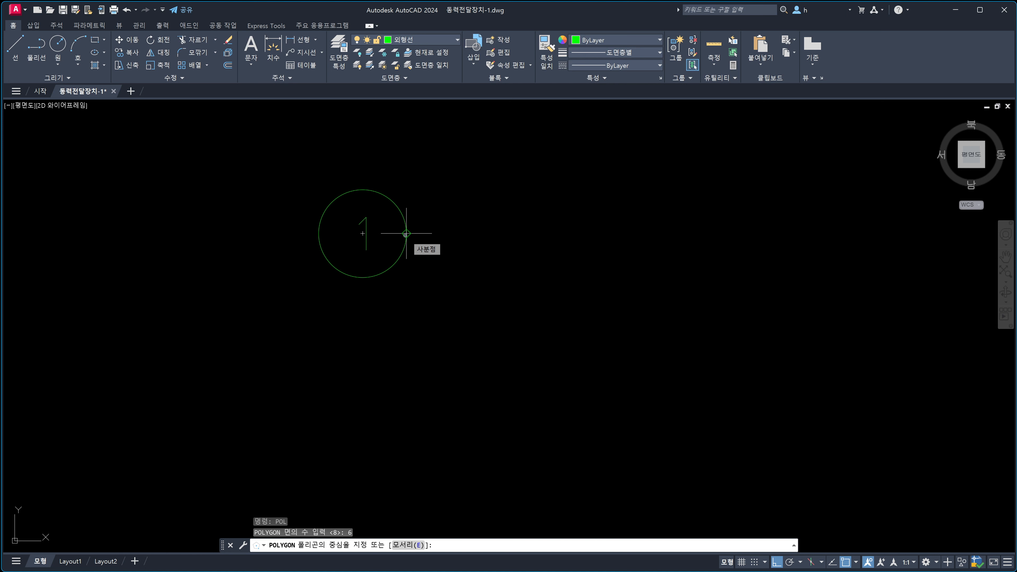
{"action": "left_click", "coordinate": [363, 233]}
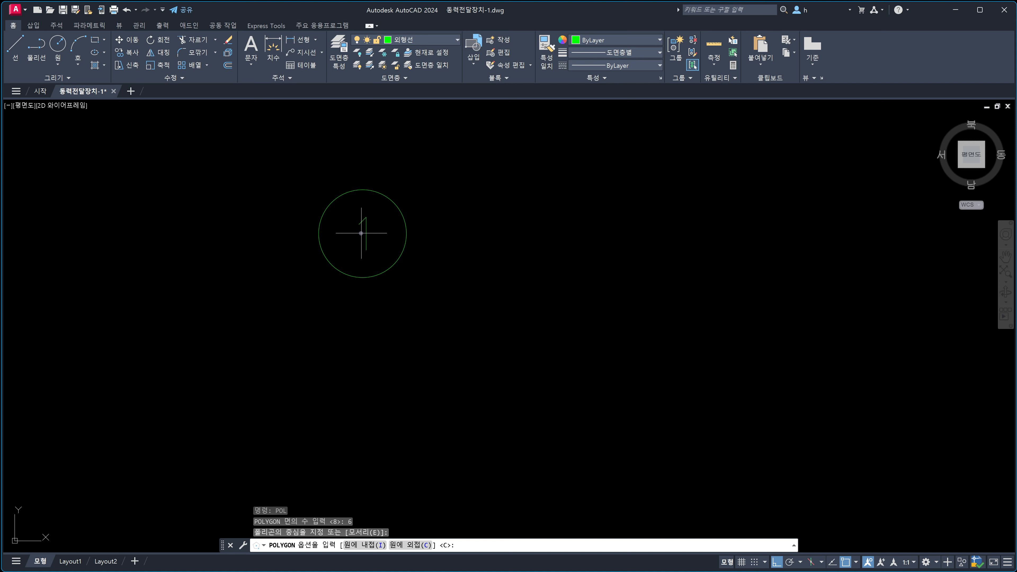
{"action": "type", "text": "c"}
{"action": "key", "text": "Return"}
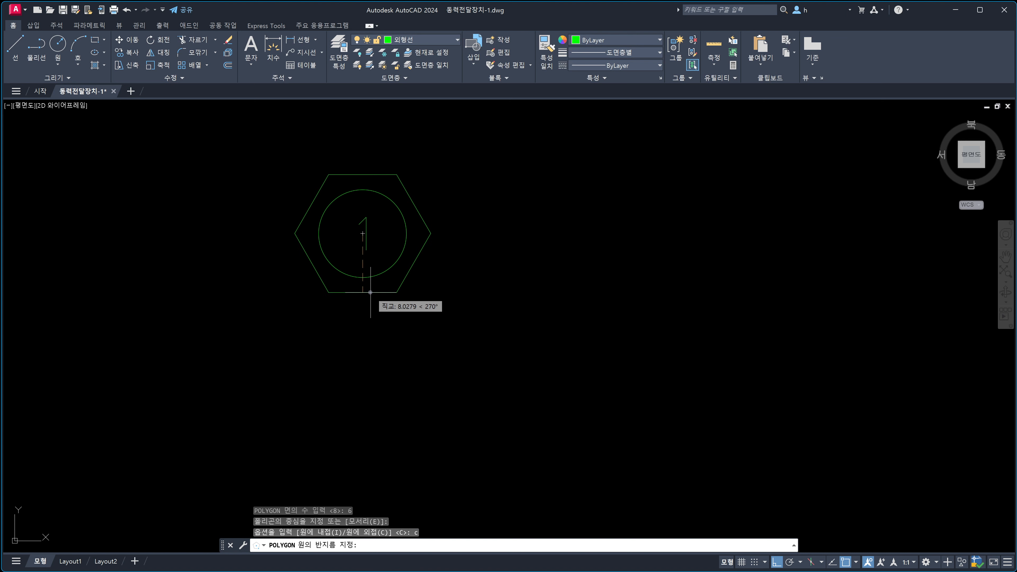
{"action": "type", "text": "7"}
{"action": "key", "text": "Return"}
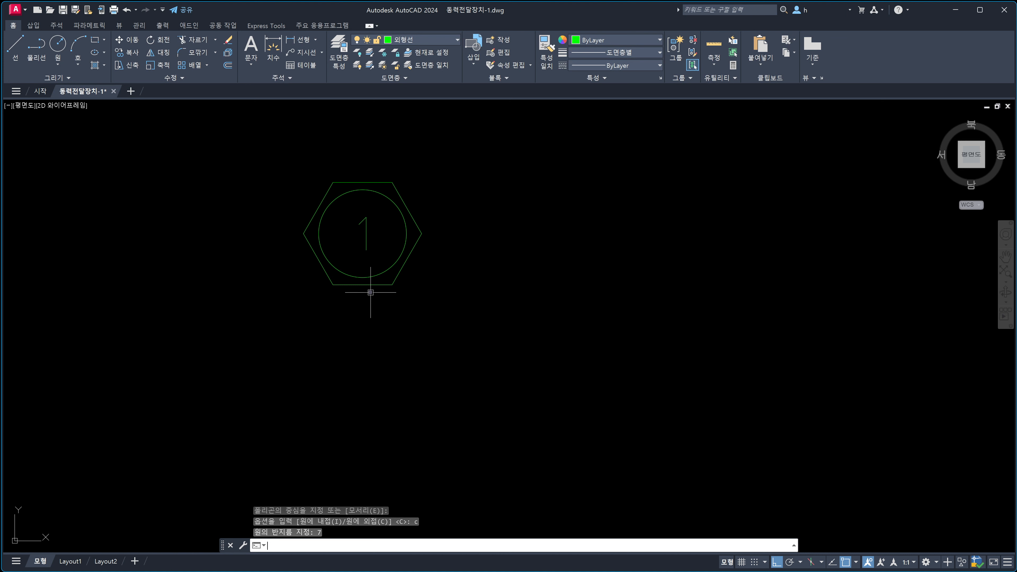
Move the hexagon 15 units horizontally to the right of the numbered circle.
{"action": "key", "text": "Return"}
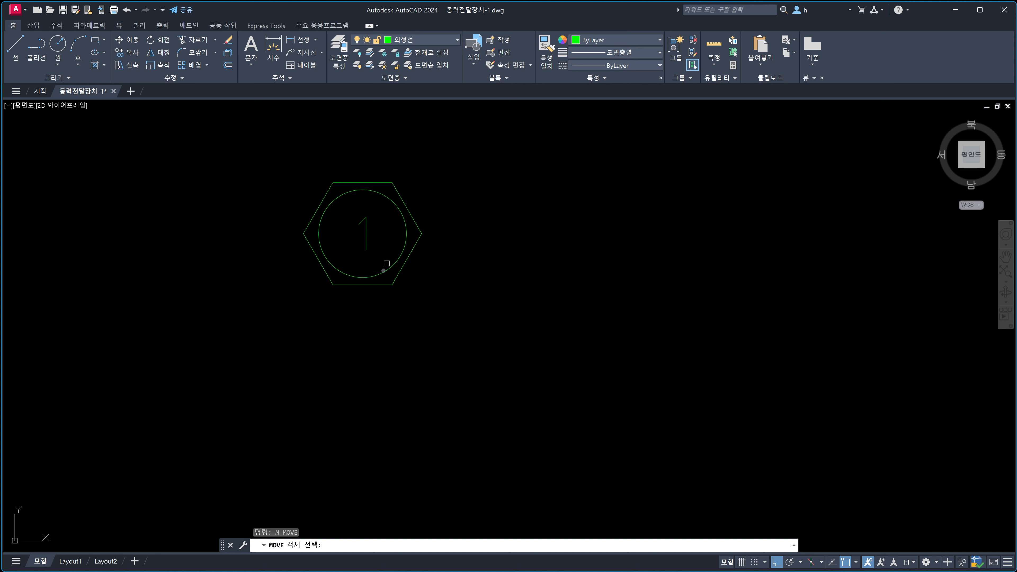
{"action": "left_click", "coordinate": [374, 284]}
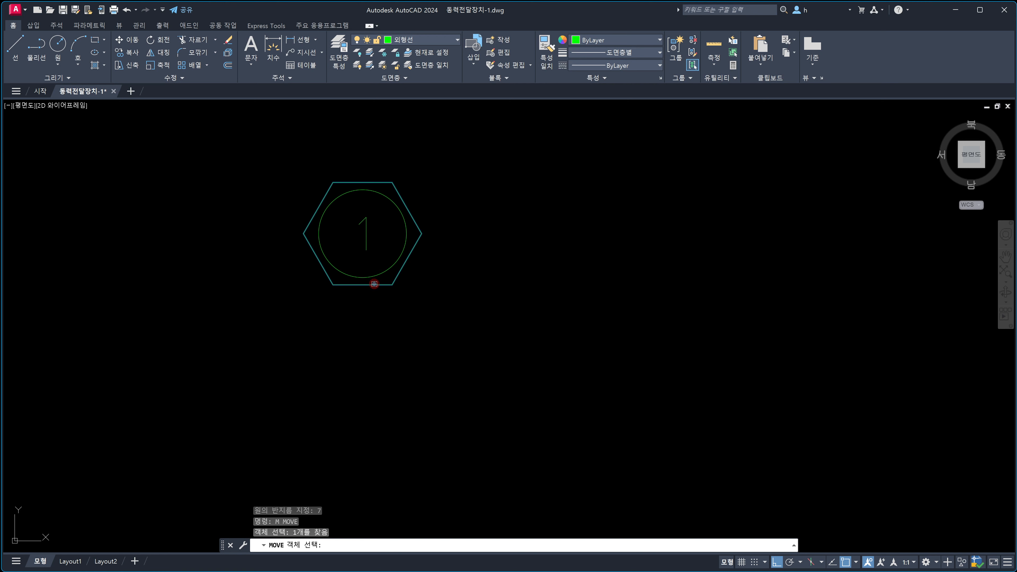
{"action": "key", "text": "Return"}
{"action": "left_click", "coordinate": [342, 324]}
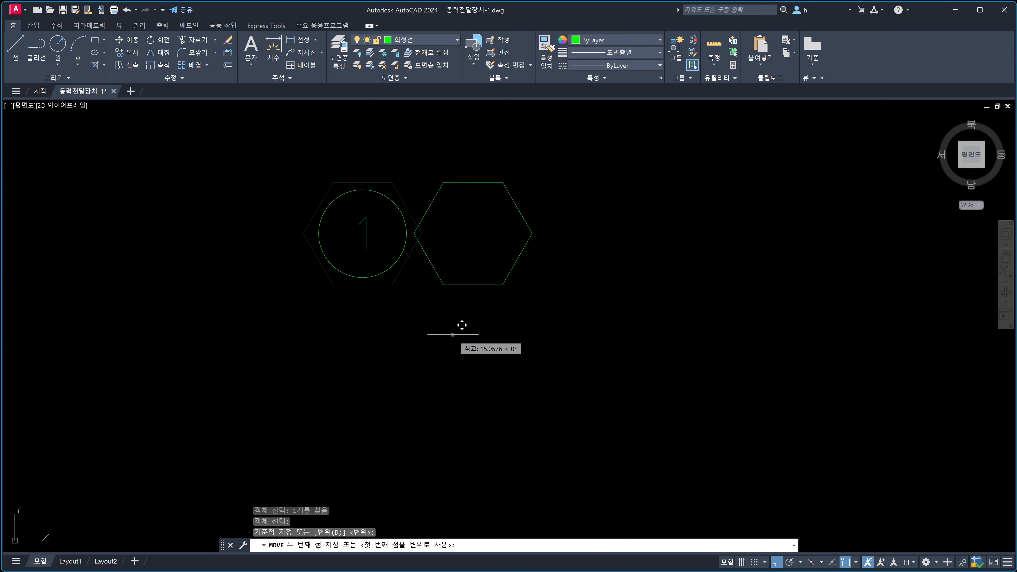
{"action": "mouse_move", "coordinate": [459, 336]}
{"action": "left_mouse_down"}
{"action": "mouse_move", "coordinate": [464, 358]}
{"action": "mouse_move", "coordinate": [521, 360]}
{"action": "left_mouse_up"}
{"action": "left_click_drag", "start_coordinate": [498, 322], "coordinate": [489, 341]}
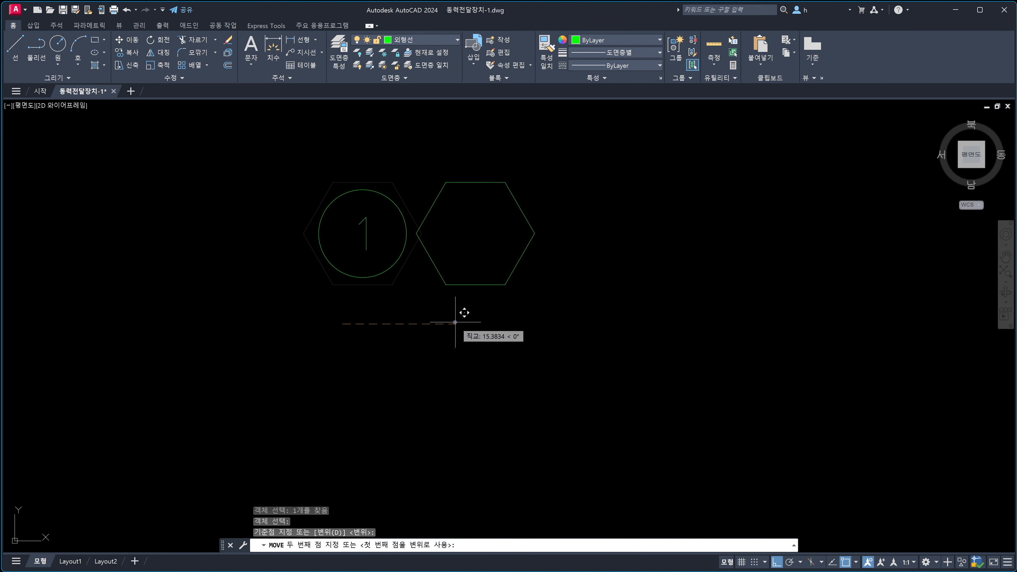
{"action": "type", "text": "15"}
{"action": "key", "text": "Return"}
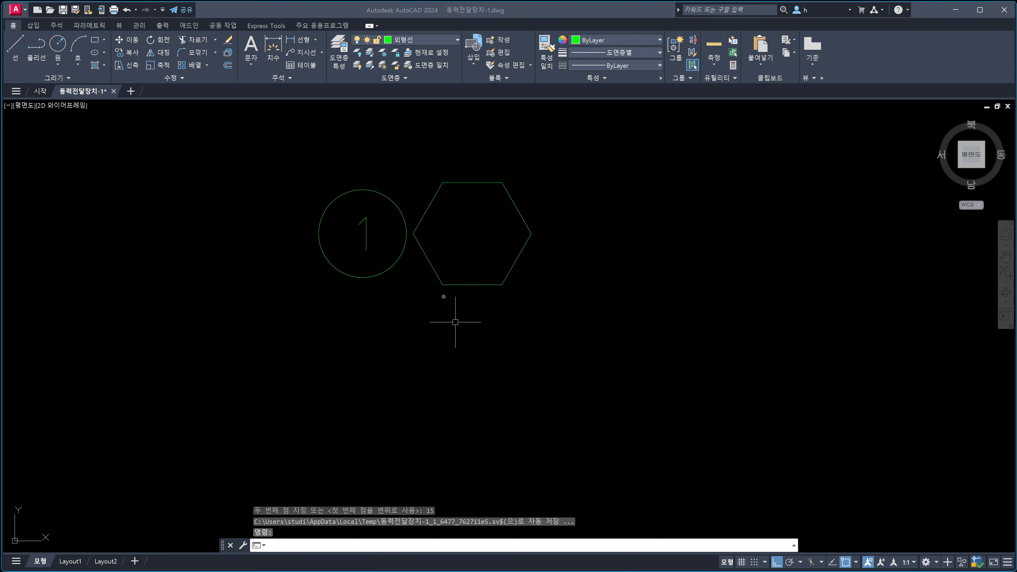
{"action": "mouse_move", "coordinate": [425, 244]}
{"action": "left_mouse_down"}
{"action": "mouse_move", "coordinate": [408, 242]}
{"action": "mouse_move", "coordinate": [421, 230]}
{"action": "mouse_move", "coordinate": [448, 281]}
{"action": "mouse_move", "coordinate": [488, 225]}
{"action": "mouse_move", "coordinate": [443, 296]}
{"action": "mouse_move", "coordinate": [503, 187]}
{"action": "left_mouse_up"}
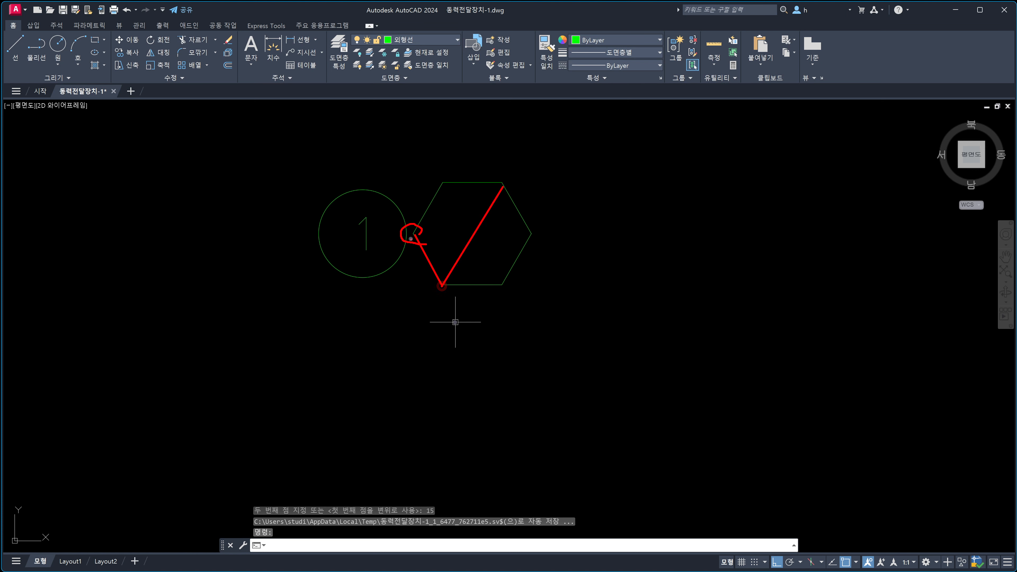
{"action": "left_click_drag", "start_coordinate": [411, 239], "coordinate": [421, 240]}
{"action": "key", "text": "Escape"}
{"action": "key", "text": "Escape"}
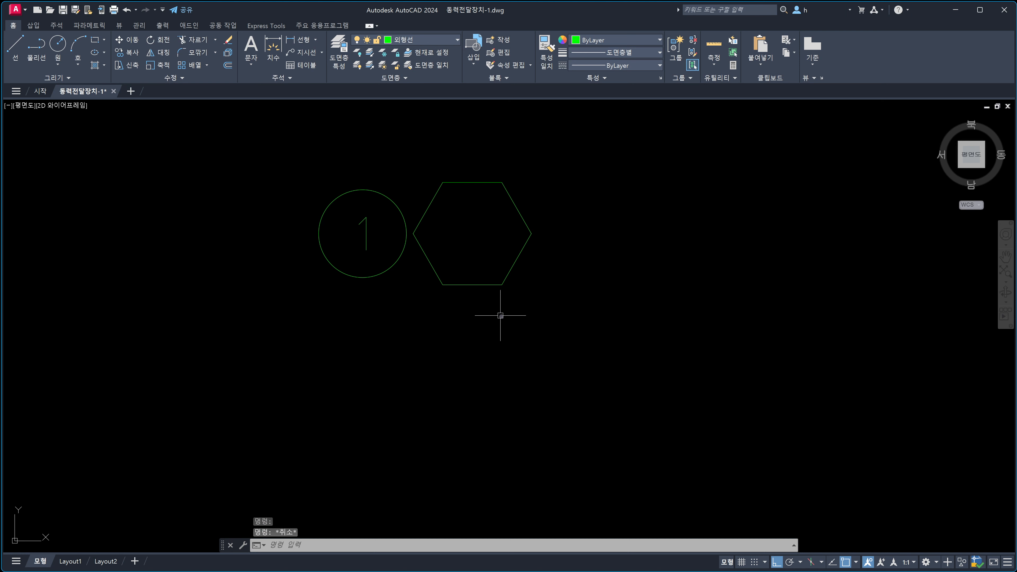
Move the hexagon another 3 units to the right, away from the numbered circle.
{"action": "type", "text": "m"}
{"action": "key", "text": "space"}
{"action": "left_click", "coordinate": [501, 315]}
{"action": "left_click", "coordinate": [462, 284]}
{"action": "double_click", "coordinate": [455, 319]}
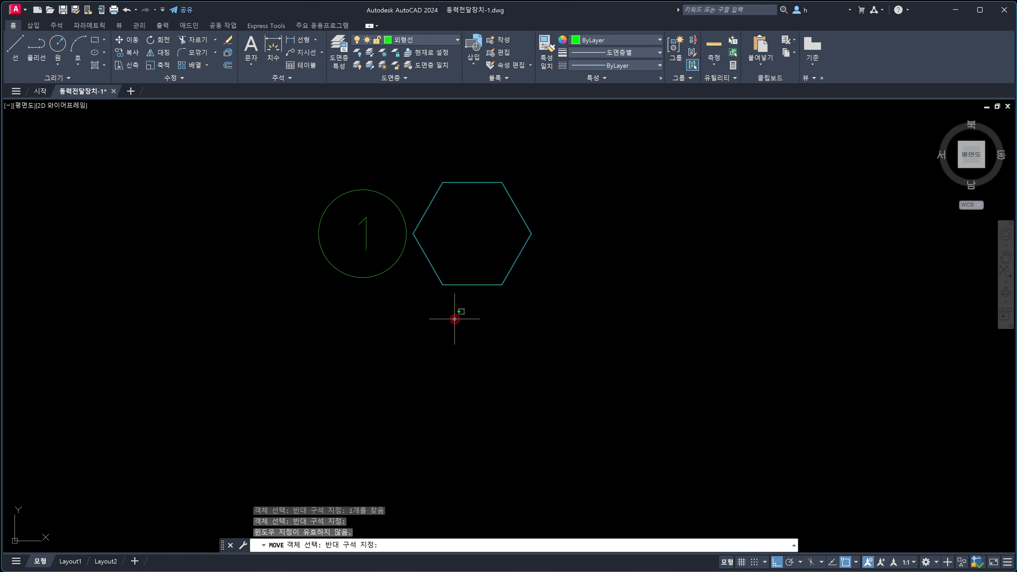
{"action": "left_click", "coordinate": [442, 348]}
{"action": "key", "text": "space"}
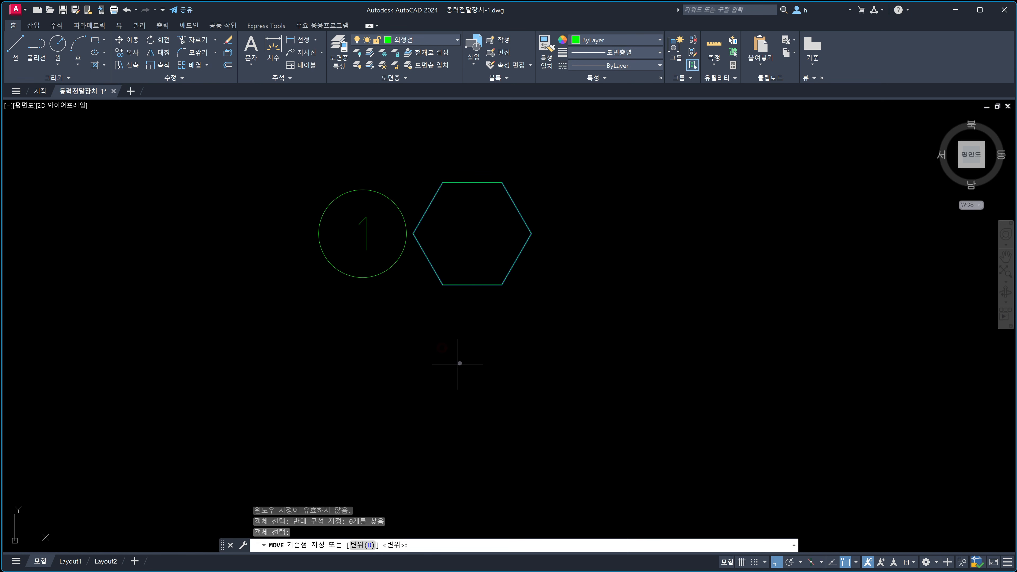
{"action": "left_click", "coordinate": [457, 365]}
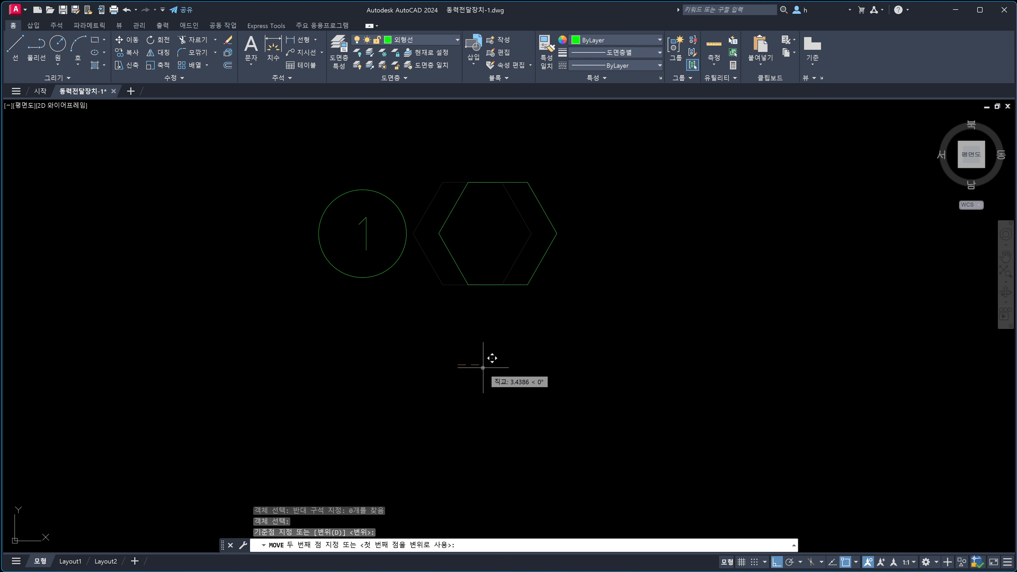
{"action": "type", "text": "3"}
{"action": "key", "text": "space"}
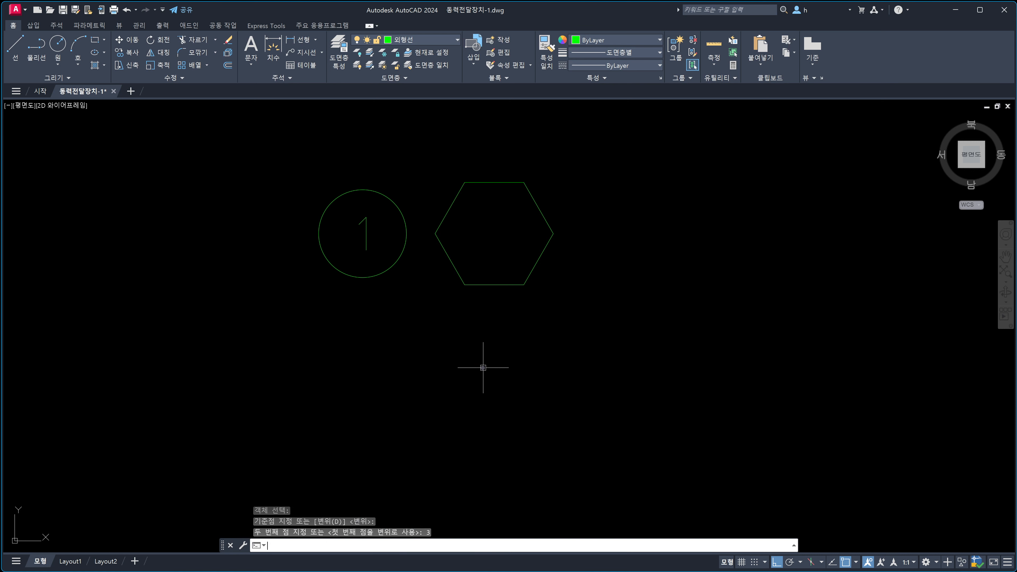
{"action": "key", "text": "Escape"}
{"action": "key", "text": "Escape"}
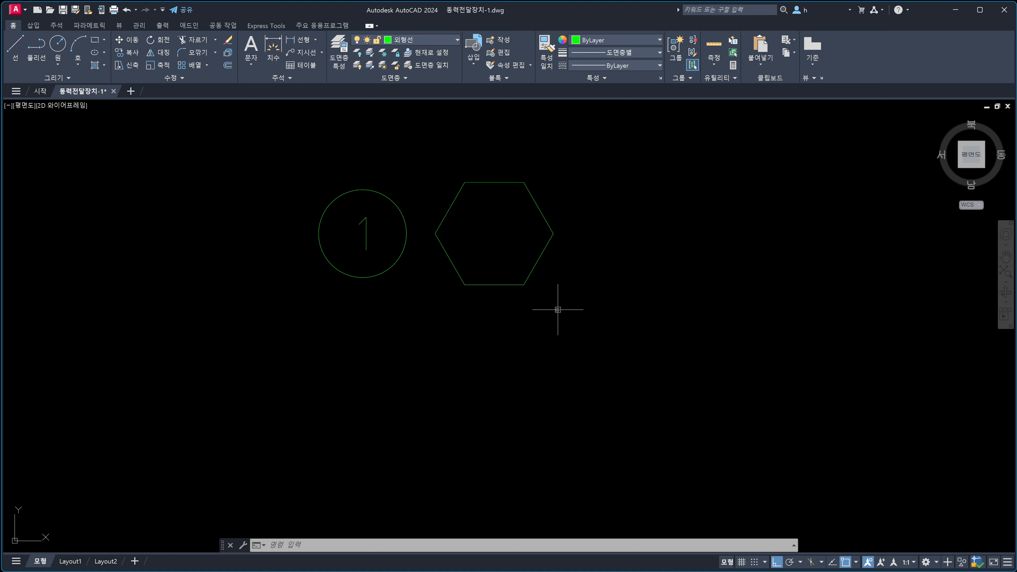
Draw a polyline from the hexagon's upper-right vertex through its lower-left and left vertices, ending horizontally at the midpoint of the diagonal.
{"action": "type", "text": "pl"}
{"action": "key", "text": "Return"}
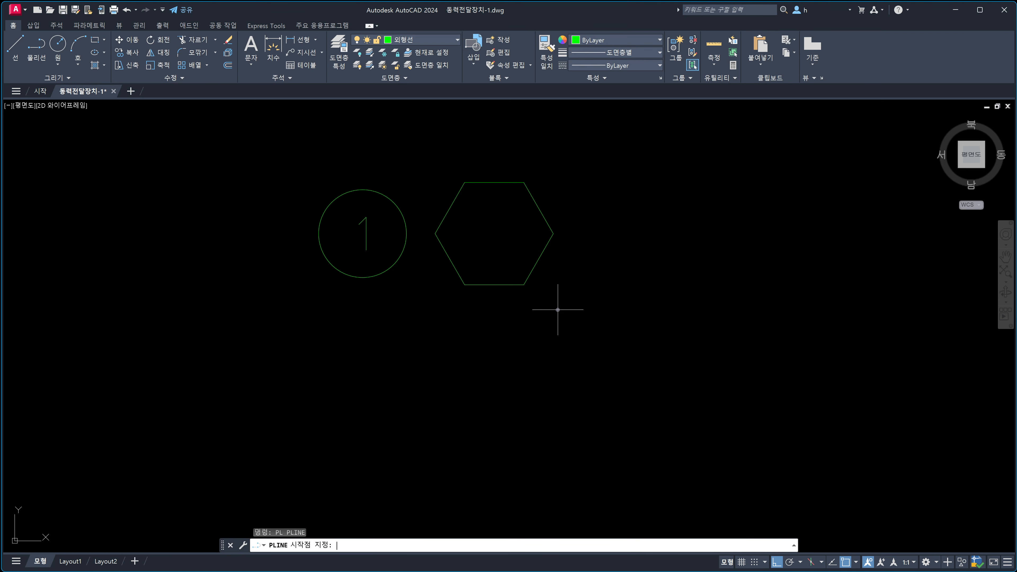
{"action": "left_click", "coordinate": [524, 183]}
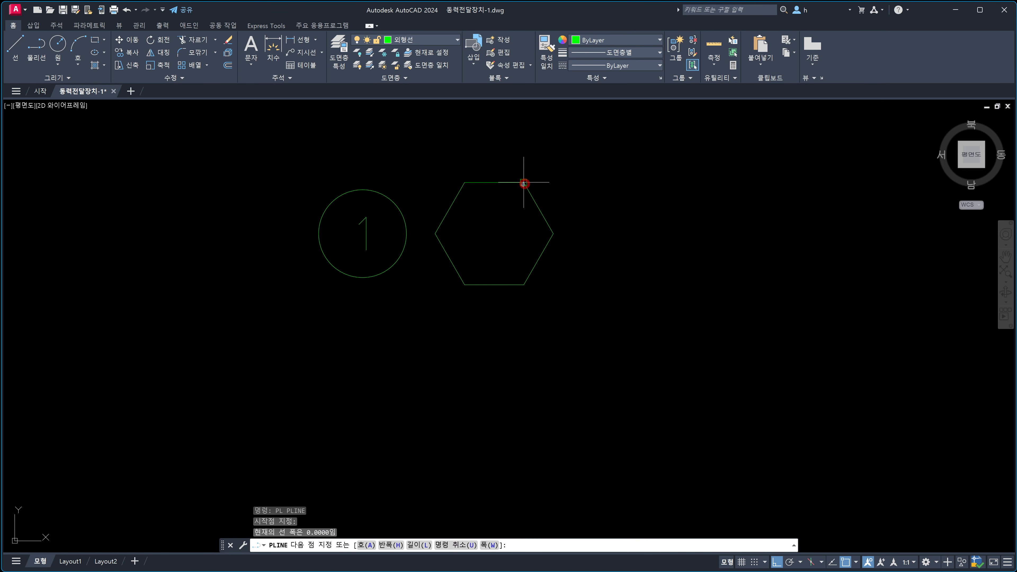
{"action": "left_click", "coordinate": [464, 284]}
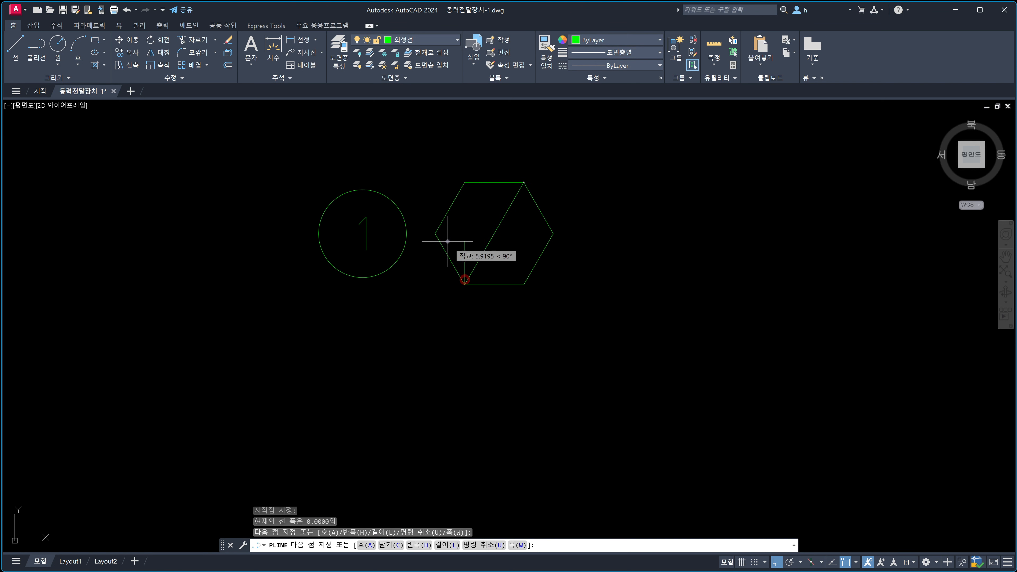
{"action": "left_click", "coordinate": [435, 233]}
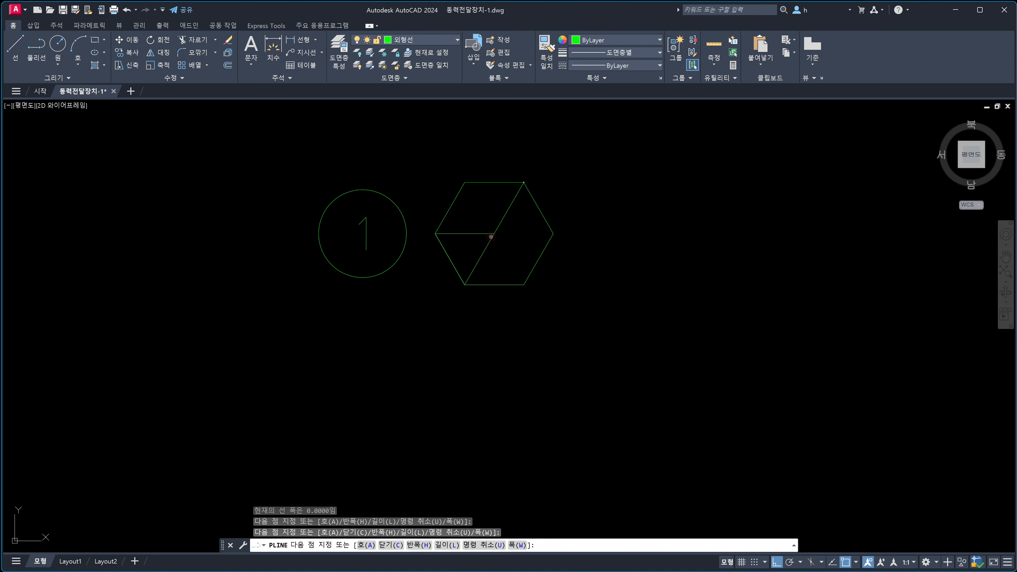
{"action": "key", "text": "Escape"}
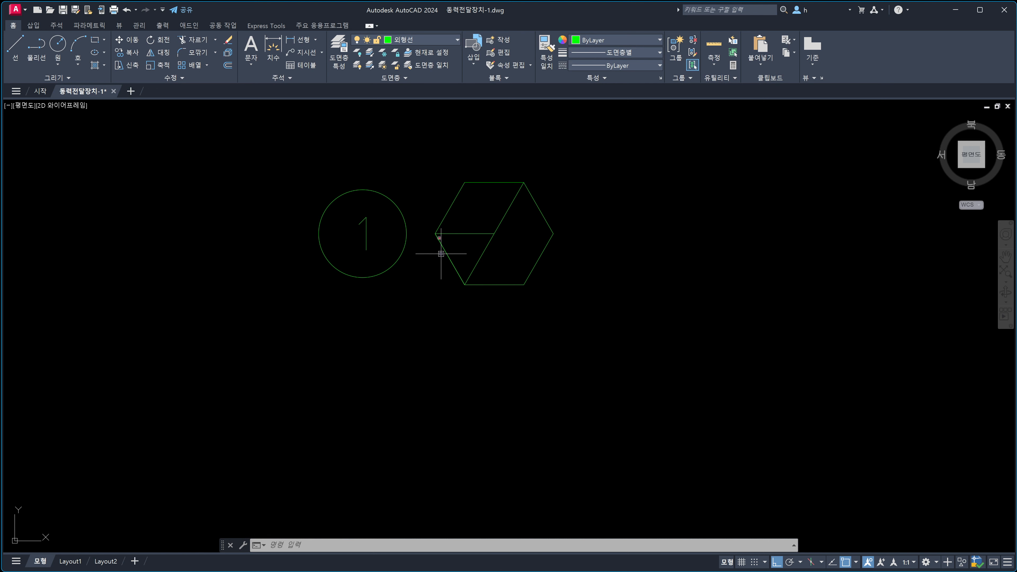
{"action": "left_click_drag", "start_coordinate": [440, 238], "coordinate": [441, 239]}
{"action": "left_click_drag", "start_coordinate": [467, 285], "coordinate": [468, 284]}
{"action": "left_click_drag", "start_coordinate": [424, 237], "coordinate": [424, 263]}
{"action": "left_click_drag", "start_coordinate": [464, 321], "coordinate": [456, 330]}
{"action": "mouse_move", "coordinate": [521, 191]}
{"action": "left_mouse_down"}
{"action": "mouse_move", "coordinate": [519, 177]}
{"action": "mouse_move", "coordinate": [521, 190]}
{"action": "mouse_move", "coordinate": [556, 184]}
{"action": "left_mouse_up"}
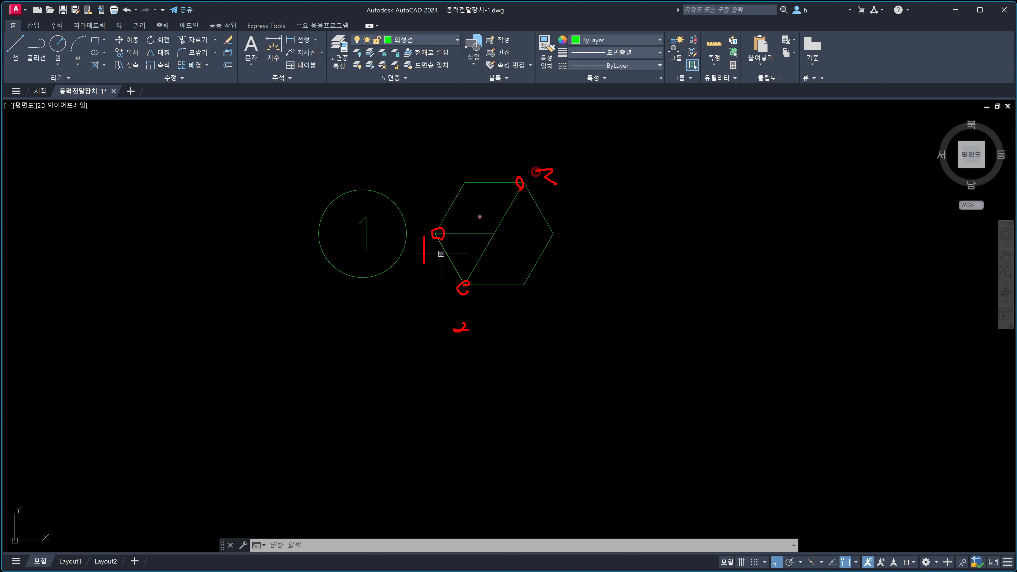
{"action": "left_click_drag", "start_coordinate": [481, 210], "coordinate": [470, 226]}
{"action": "left_click_drag", "start_coordinate": [470, 226], "coordinate": [483, 220]}
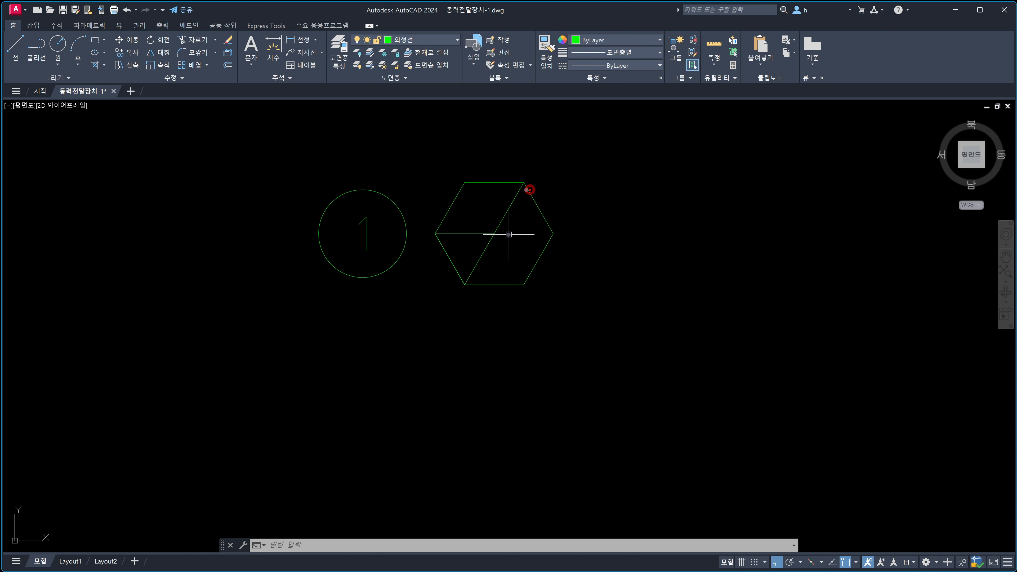
{"action": "mouse_move", "coordinate": [528, 188]}
{"action": "left_mouse_down"}
{"action": "mouse_move", "coordinate": [531, 175]}
{"action": "mouse_move", "coordinate": [538, 188]}
{"action": "left_mouse_up"}
{"action": "mouse_move", "coordinate": [464, 276]}
{"action": "left_mouse_down"}
{"action": "mouse_move", "coordinate": [473, 292]}
{"action": "mouse_move", "coordinate": [463, 321]}
{"action": "left_mouse_up"}
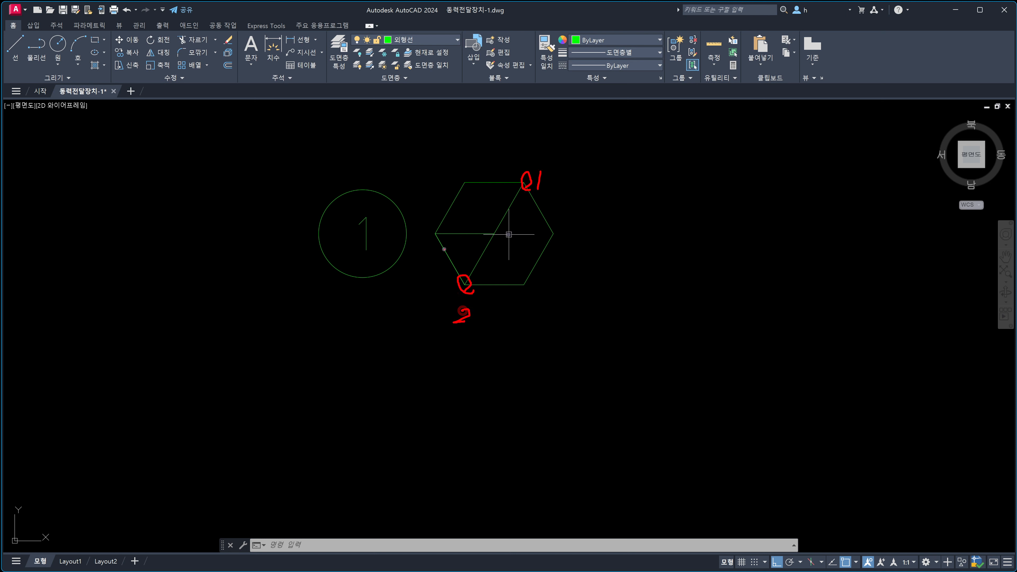
{"action": "mouse_move", "coordinate": [440, 240]}
{"action": "left_mouse_down"}
{"action": "mouse_move", "coordinate": [428, 241]}
{"action": "mouse_move", "coordinate": [439, 236]}
{"action": "left_mouse_up"}
{"action": "mouse_move", "coordinate": [432, 253]}
{"action": "left_mouse_down"}
{"action": "mouse_move", "coordinate": [445, 247]}
{"action": "mouse_move", "coordinate": [417, 275]}
{"action": "left_mouse_up"}
{"action": "mouse_move", "coordinate": [496, 233]}
{"action": "left_mouse_down"}
{"action": "mouse_move", "coordinate": [491, 240]}
{"action": "mouse_move", "coordinate": [517, 247]}
{"action": "mouse_move", "coordinate": [512, 257]}
{"action": "left_mouse_up"}
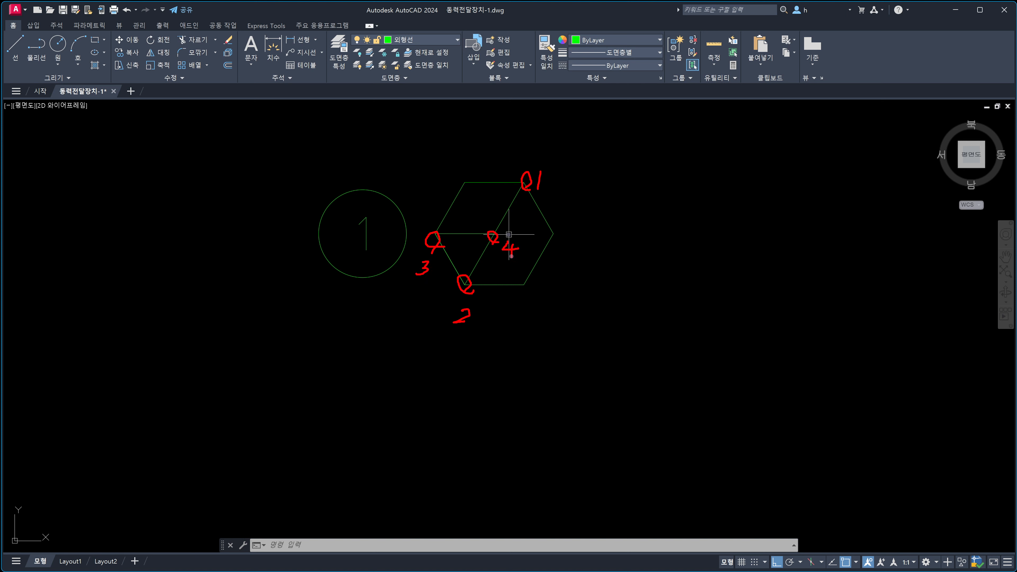
{"action": "key", "text": "Escape"}
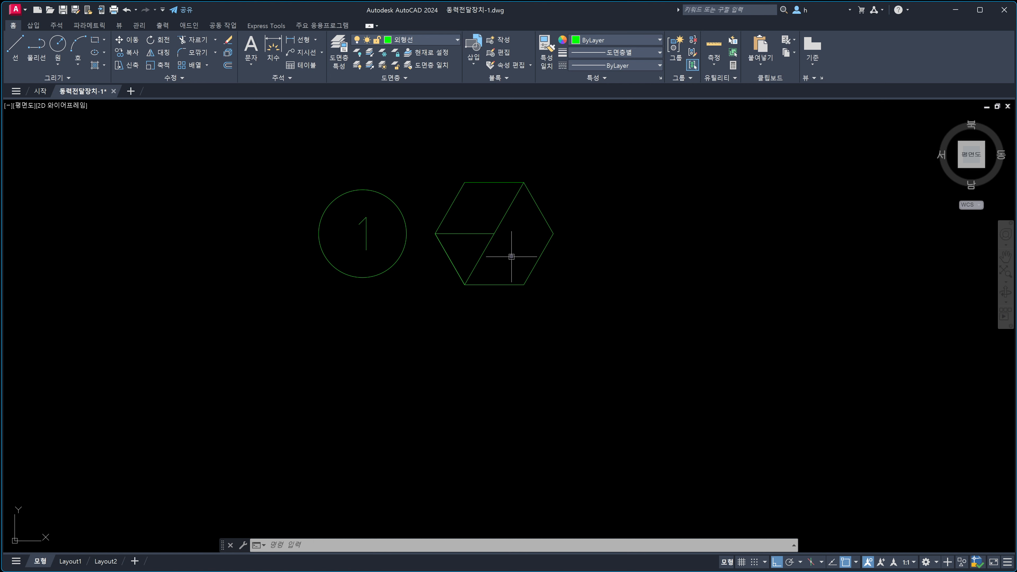
Draw a vertical line from the hexagon's upper-left vertex down to the midpoint of the horizontal line inside it.
{"action": "type", "text": "l"}
{"action": "key", "text": "Return"}
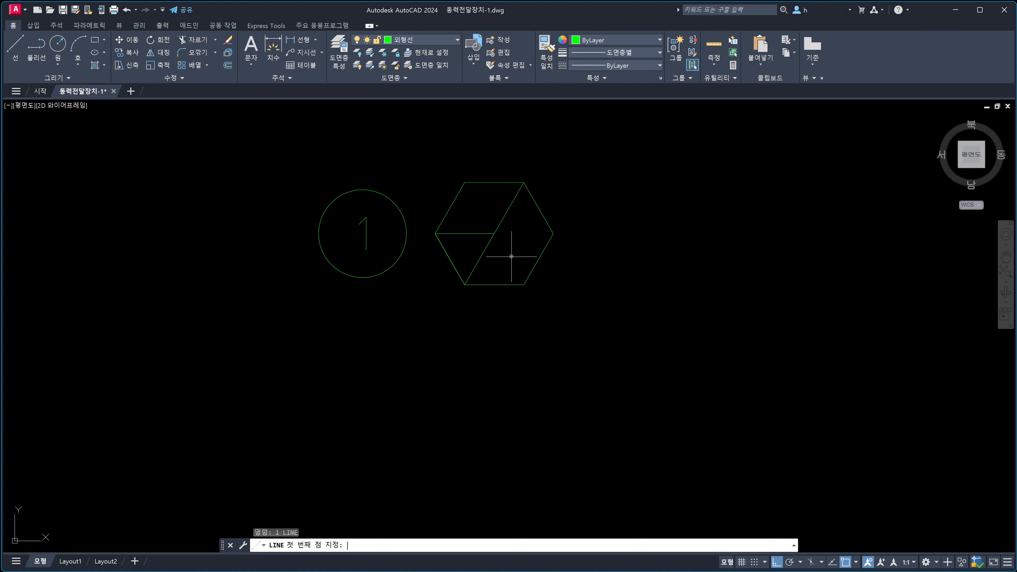
{"action": "left_click", "coordinate": [464, 182]}
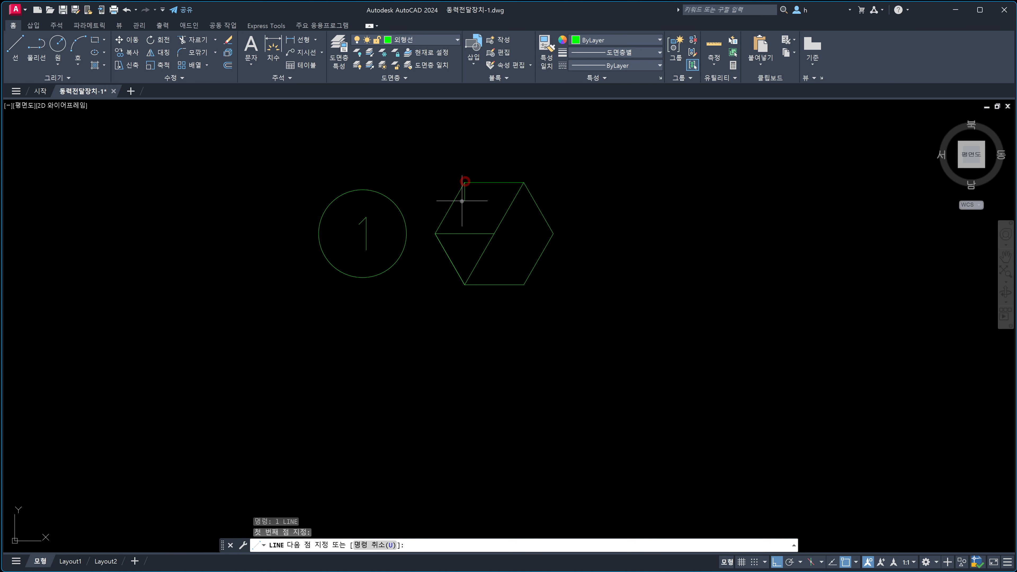
{"action": "left_click", "coordinate": [465, 233]}
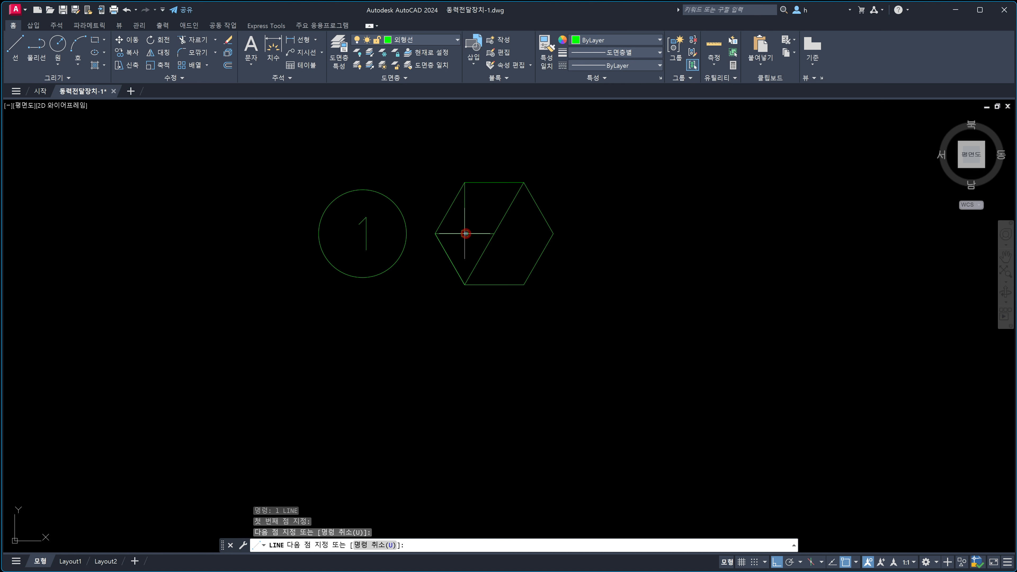
{"action": "key", "text": "Escape"}
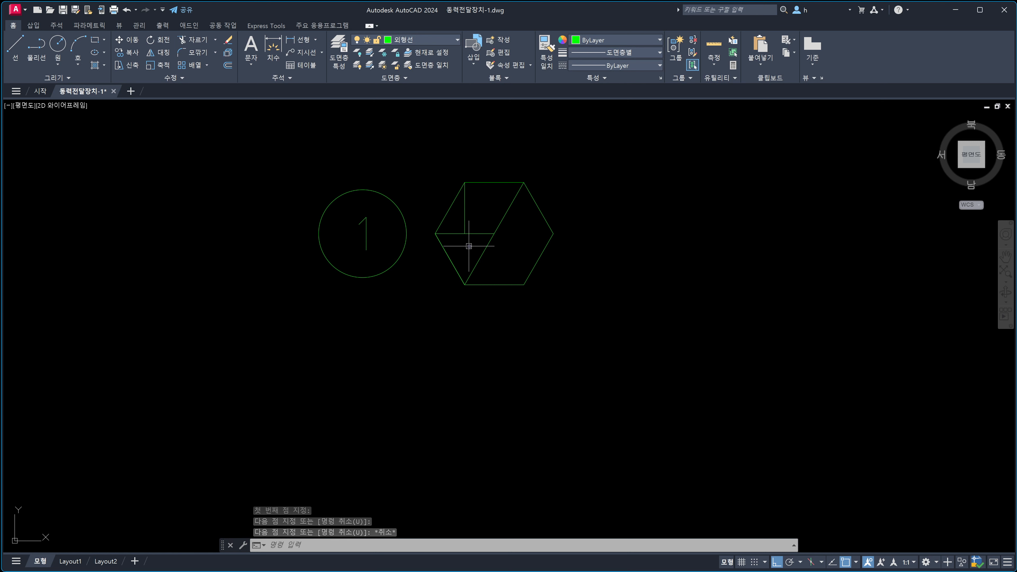
{"action": "mouse_move", "coordinate": [465, 203]}
{"action": "left_mouse_down"}
{"action": "mouse_move", "coordinate": [464, 234]}
{"action": "mouse_move", "coordinate": [463, 203]}
{"action": "left_mouse_up"}
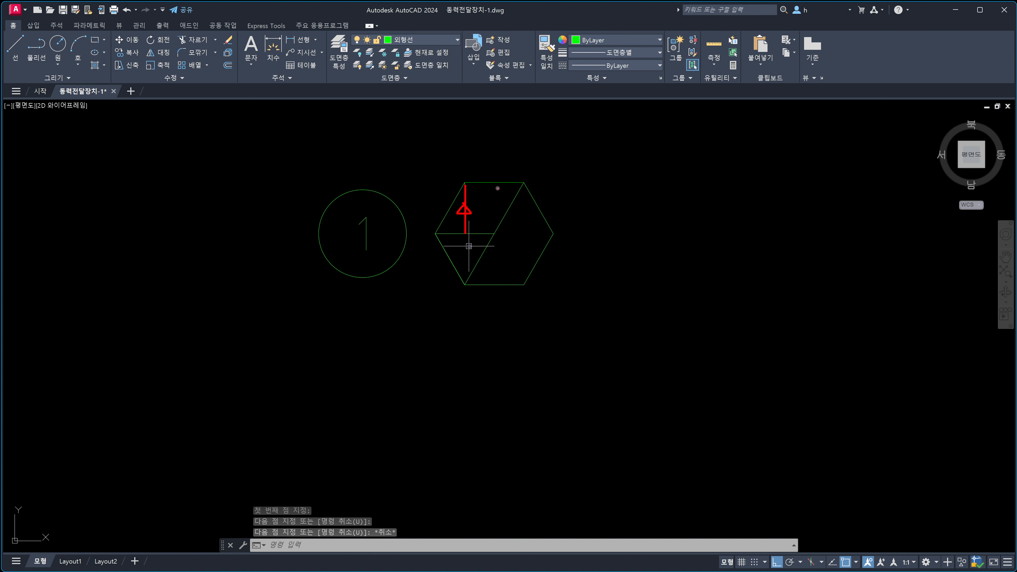
{"action": "mouse_move", "coordinate": [525, 160]}
{"action": "left_mouse_down"}
{"action": "mouse_move", "coordinate": [513, 171]}
{"action": "mouse_move", "coordinate": [503, 163]}
{"action": "mouse_move", "coordinate": [465, 226]}
{"action": "left_mouse_up"}
{"action": "mouse_move", "coordinate": [486, 199]}
{"action": "left_mouse_down"}
{"action": "mouse_move", "coordinate": [478, 210]}
{"action": "mouse_move", "coordinate": [488, 210]}
{"action": "left_mouse_up"}
{"action": "mouse_move", "coordinate": [543, 191]}
{"action": "left_mouse_down"}
{"action": "mouse_move", "coordinate": [553, 200]}
{"action": "mouse_move", "coordinate": [544, 222]}
{"action": "mouse_move", "coordinate": [589, 206]}
{"action": "mouse_move", "coordinate": [589, 215]}
{"action": "left_mouse_up"}
{"action": "mouse_move", "coordinate": [590, 204]}
{"action": "left_mouse_down"}
{"action": "mouse_move", "coordinate": [652, 202]}
{"action": "mouse_move", "coordinate": [678, 189]}
{"action": "mouse_move", "coordinate": [664, 219]}
{"action": "mouse_move", "coordinate": [680, 214]}
{"action": "left_mouse_up"}
{"action": "mouse_move", "coordinate": [703, 188]}
{"action": "left_mouse_down"}
{"action": "mouse_move", "coordinate": [699, 220]}
{"action": "mouse_move", "coordinate": [733, 192]}
{"action": "mouse_move", "coordinate": [722, 214]}
{"action": "mouse_move", "coordinate": [748, 212]}
{"action": "mouse_move", "coordinate": [748, 222]}
{"action": "left_mouse_up"}
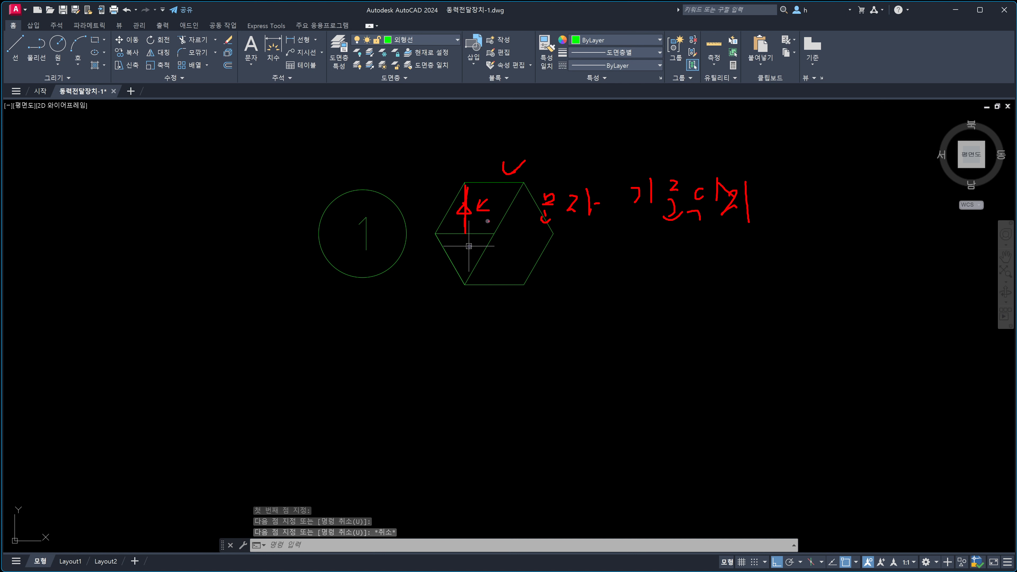
{"action": "key", "text": "Escape"}
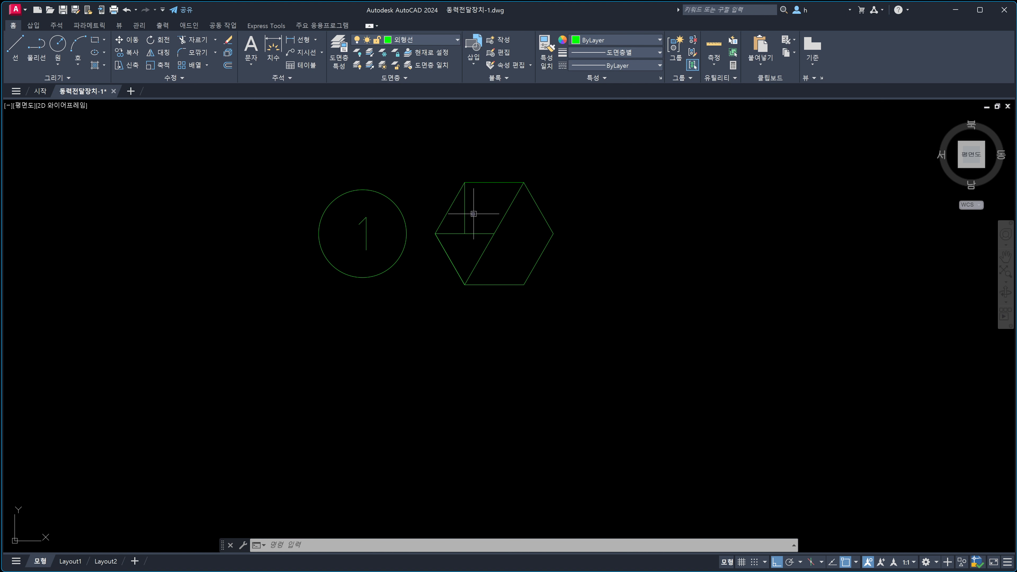
Delete the construction hexagon around the surface texture symbol, keeping the symbol's polyline and vertical line.
{"action": "left_click", "coordinate": [464, 215]}
{"action": "left_click", "coordinate": [458, 217]}
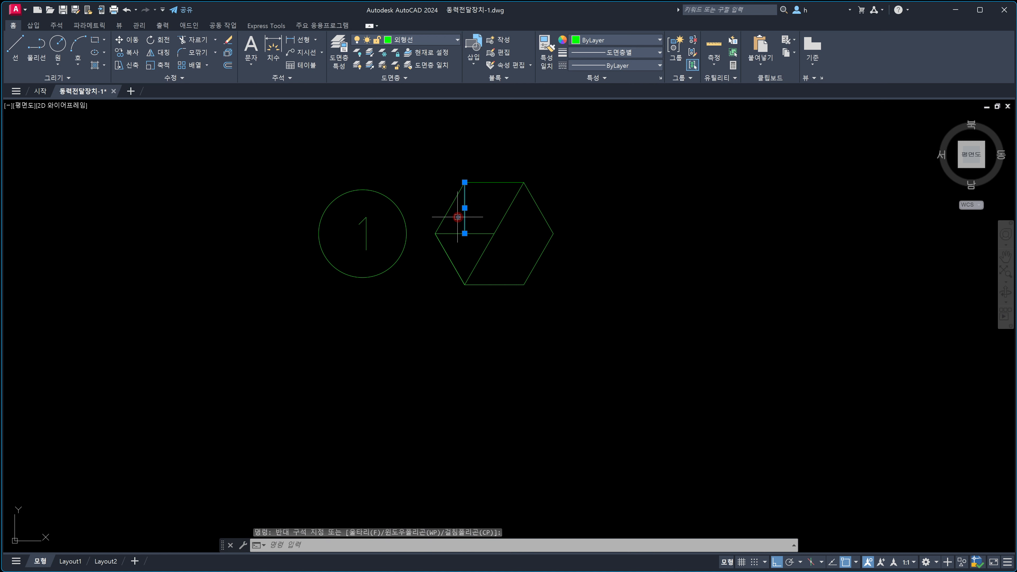
{"action": "key", "text": "Escape"}
{"action": "left_click", "coordinate": [574, 253]}
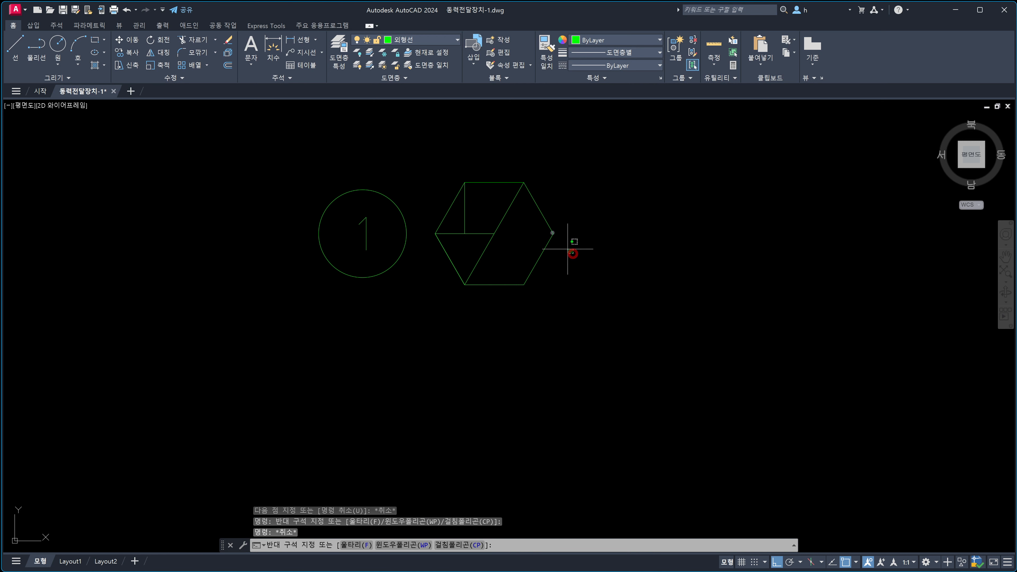
{"action": "left_click", "coordinate": [545, 225]}
{"action": "key", "text": "Delete"}
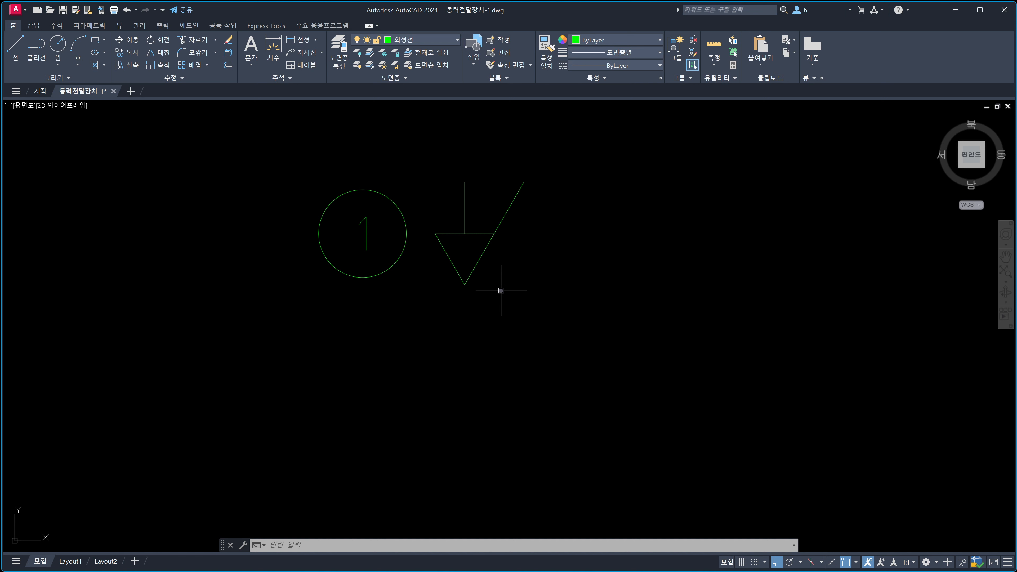
Copy the surface texture symbol 20 units horizontally to the right, using its left corner as the base point.
{"action": "middle_click_drag", "start_coordinate": [499, 289], "coordinate": [466, 316]}
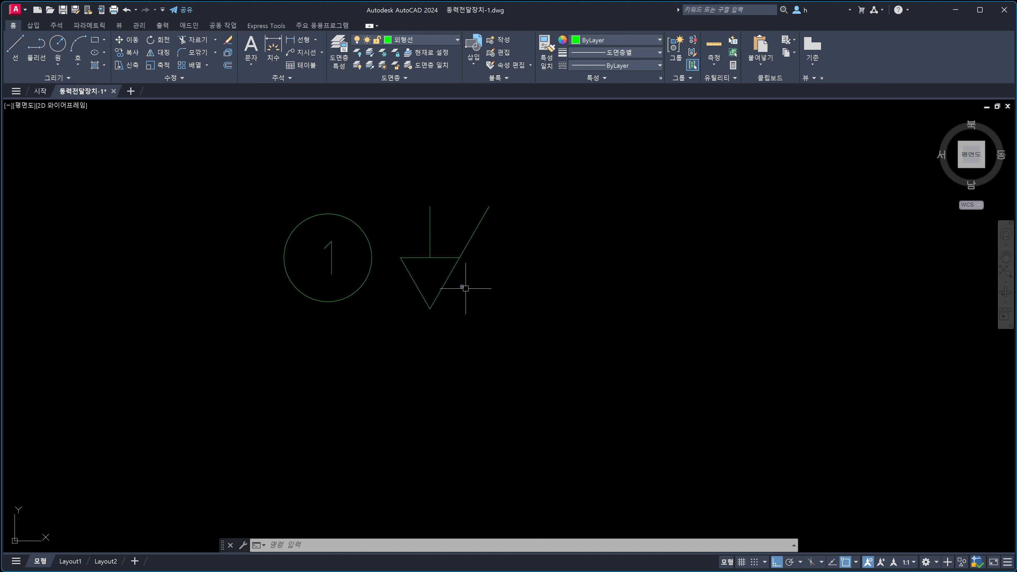
{"action": "type", "text": "co"}
{"action": "key", "text": "Return"}
{"action": "left_click", "coordinate": [474, 309]}
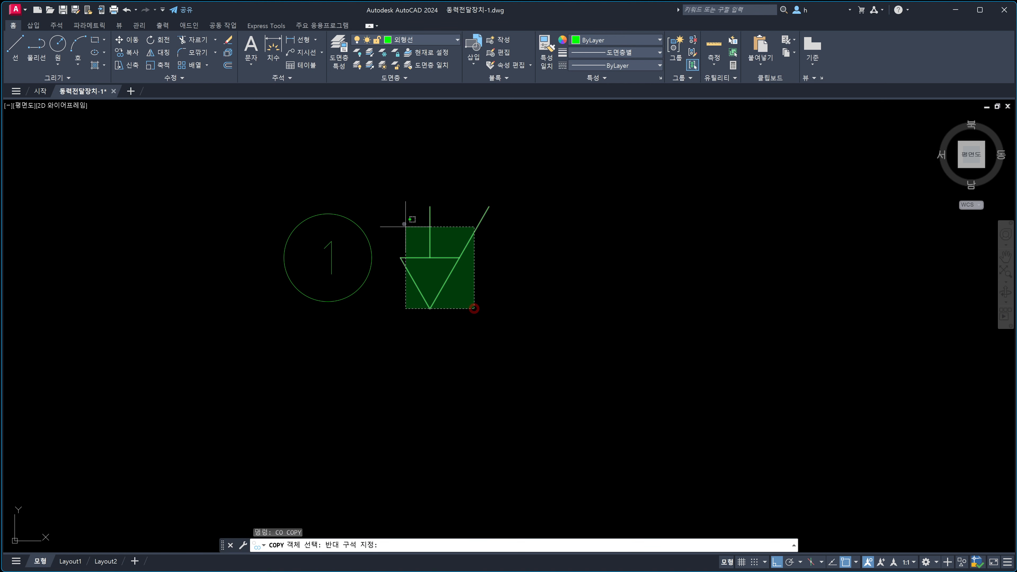
{"action": "left_click", "coordinate": [405, 226]}
{"action": "key", "text": "Return"}
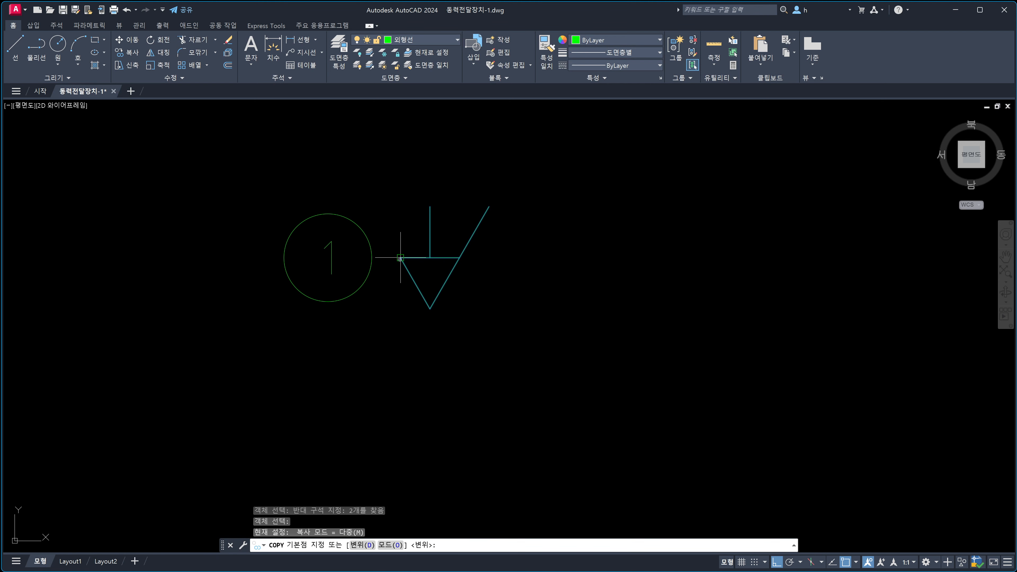
{"action": "left_click", "coordinate": [400, 258]}
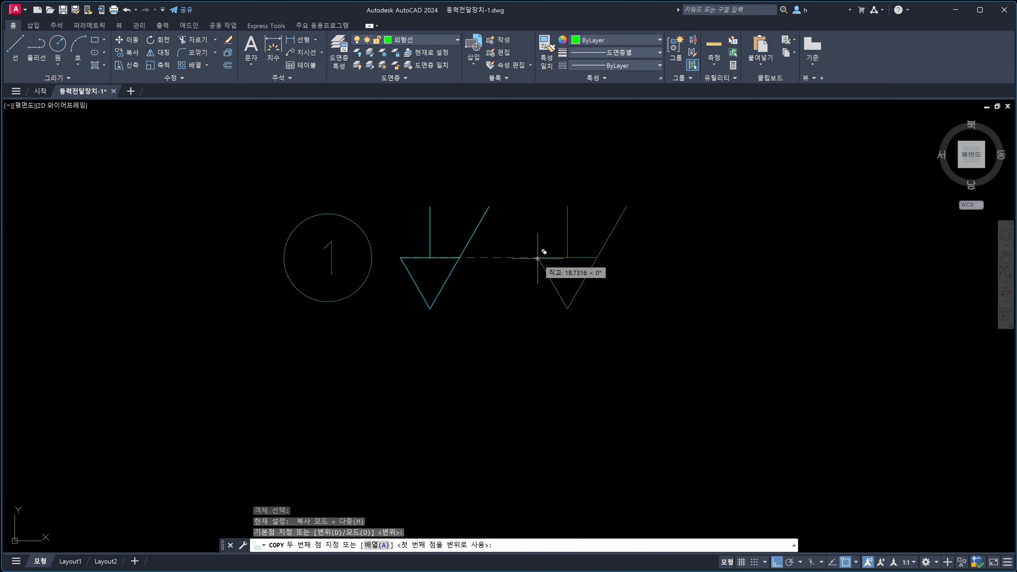
{"action": "type", "text": "20"}
{"action": "key", "text": "Return"}
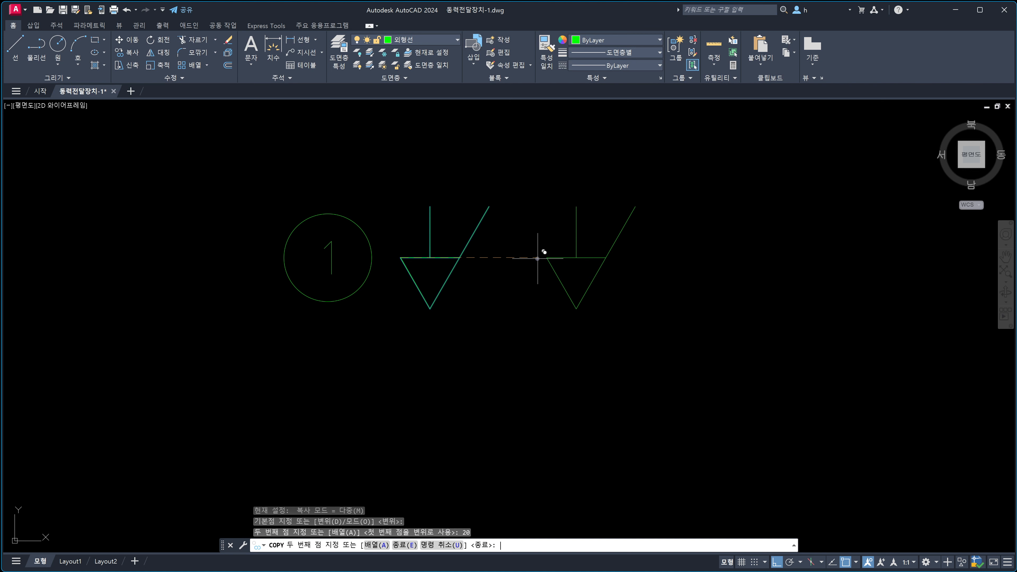
{"action": "key", "text": "Escape"}
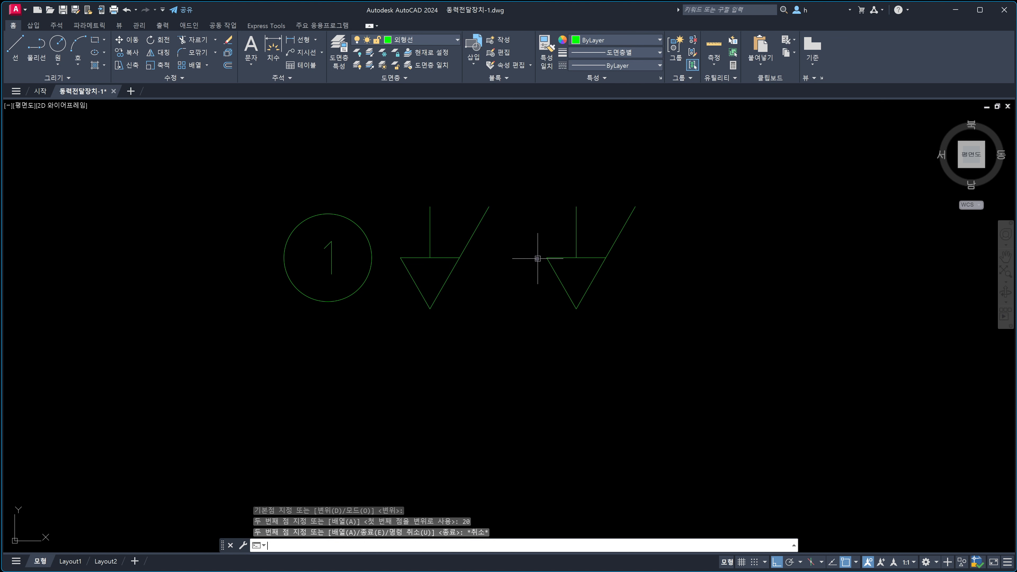
Delete the copied surface texture symbol, leaving the original next to the numbered circle.
{"action": "left_click", "coordinate": [530, 191]}
{"action": "left_click", "coordinate": [714, 346]}
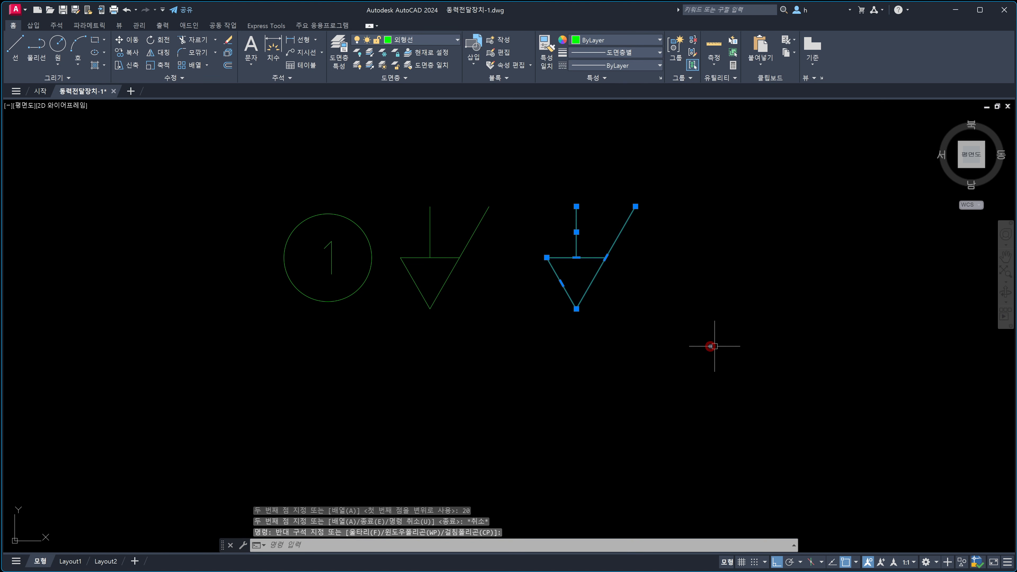
{"action": "key", "text": "Delete"}
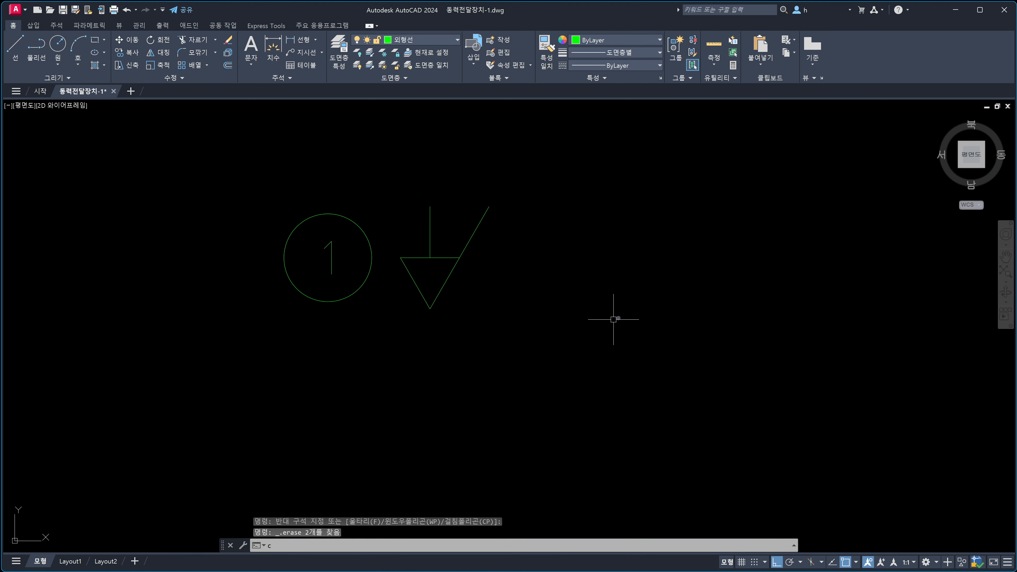
Place three freehand copies of the surface texture symbol in a horizontal row to the right of the original.
{"action": "type", "text": "co"}
{"action": "key", "text": "Return"}
{"action": "left_click", "coordinate": [392, 184]}
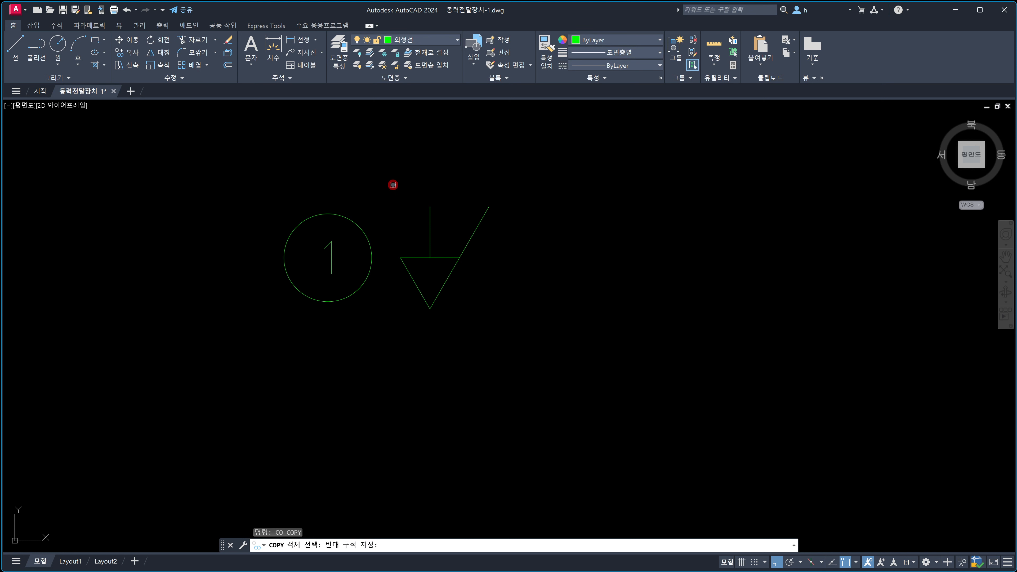
{"action": "left_click", "coordinate": [515, 352]}
{"action": "key", "text": "Return"}
{"action": "left_click", "coordinate": [435, 356]}
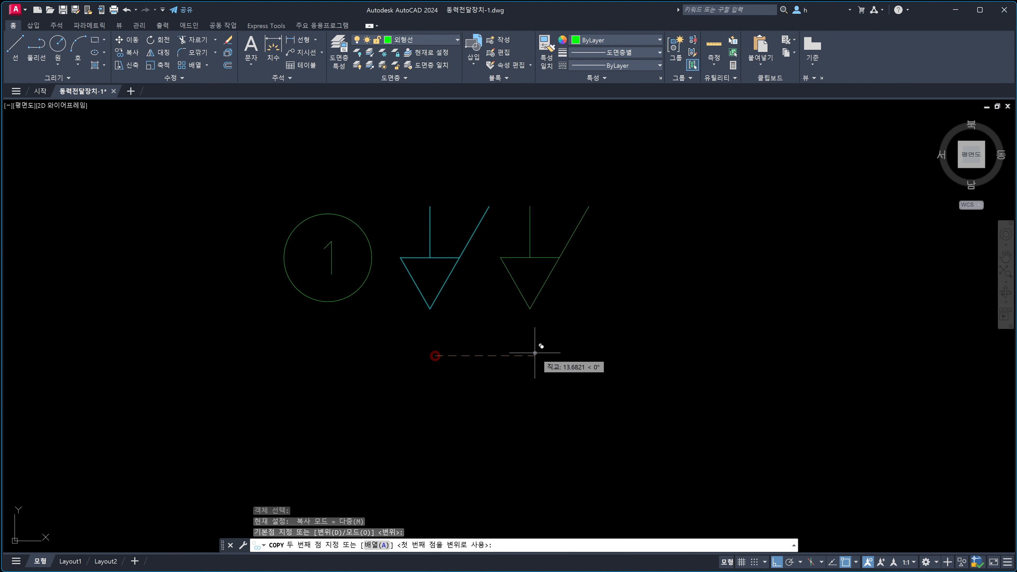
{"action": "left_click", "coordinate": [556, 354]}
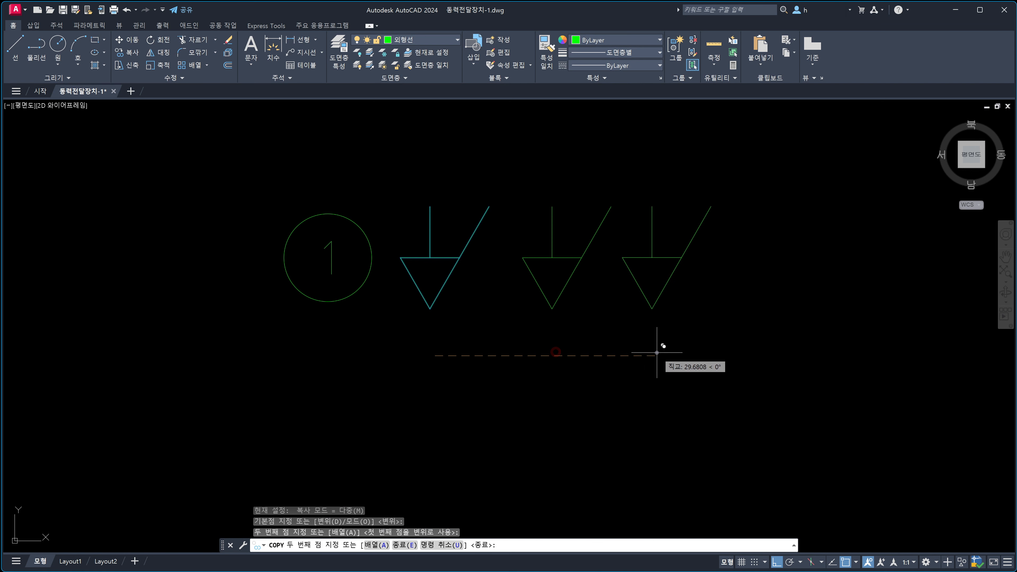
{"action": "left_click", "coordinate": [672, 356]}
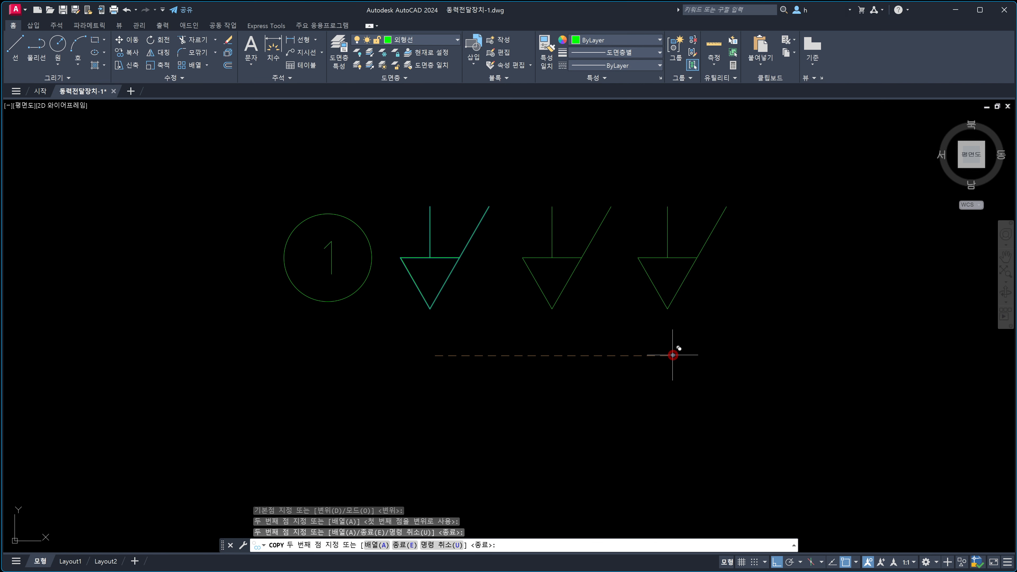
{"action": "left_click", "coordinate": [783, 354]}
{"action": "key", "text": "Escape"}
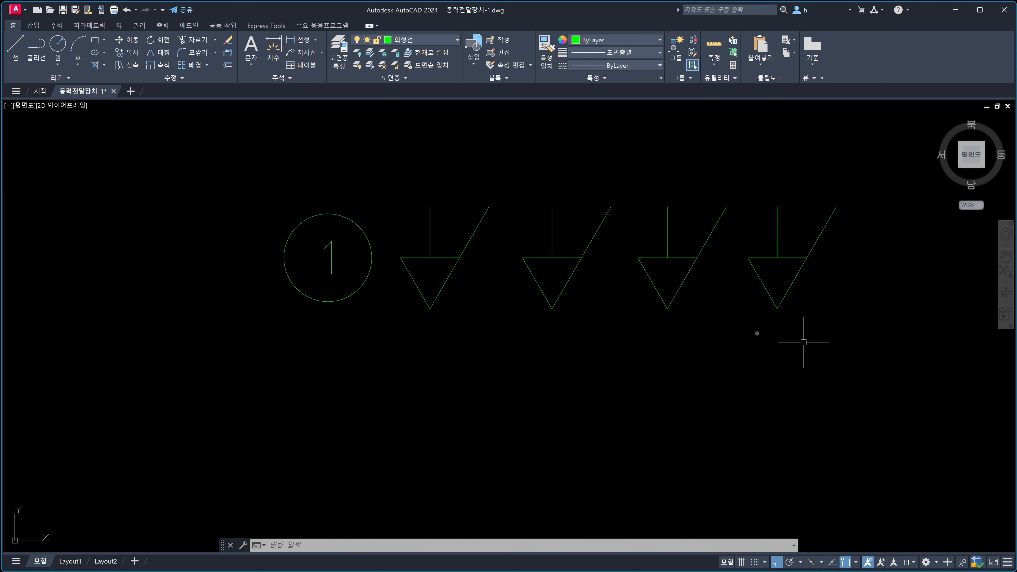
Delete the three freehand copies of the surface texture symbol.
{"action": "left_click", "coordinate": [827, 318]}
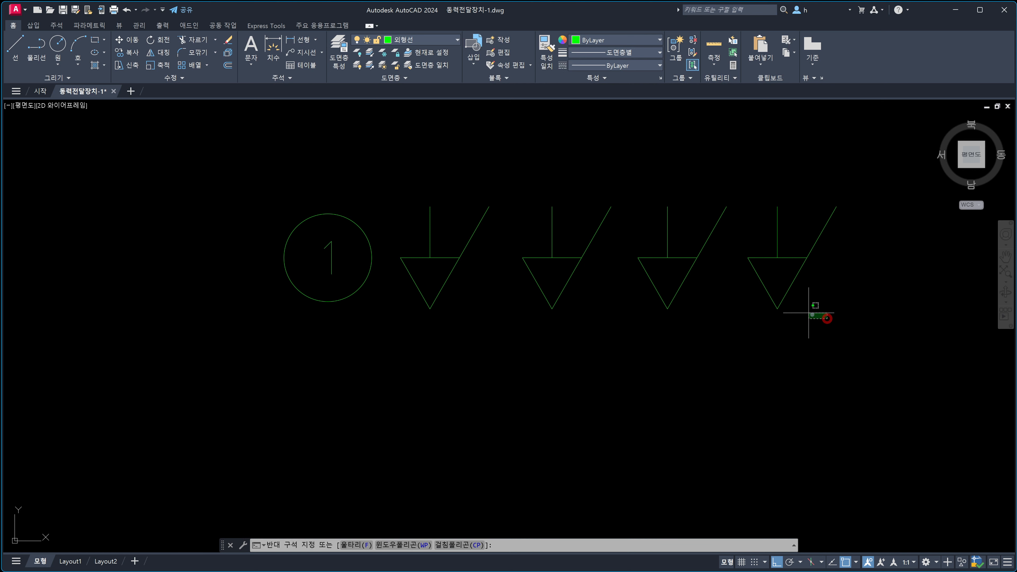
{"action": "left_click", "coordinate": [529, 176]}
{"action": "key", "text": "Delete"}
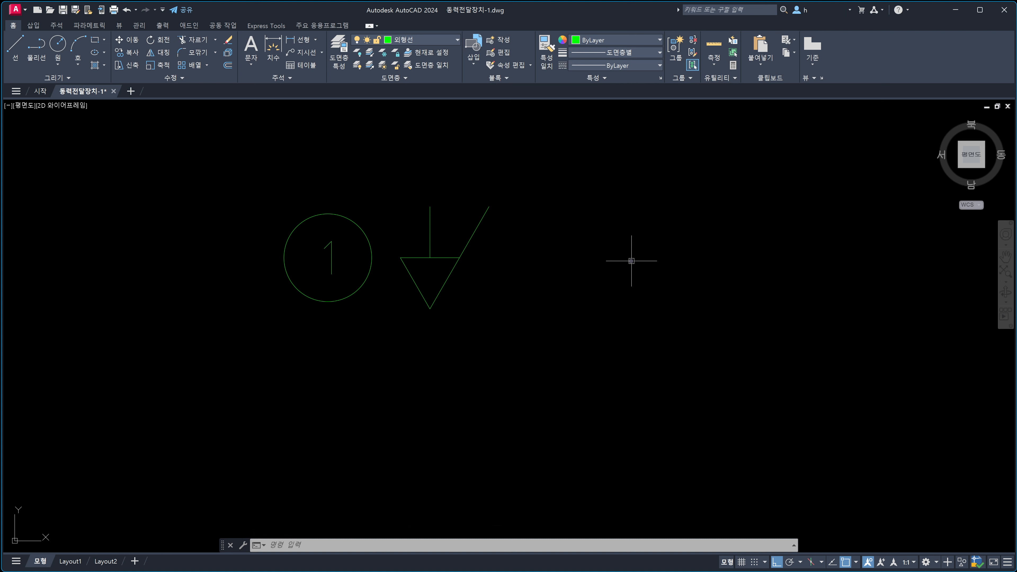
Start copying the surface texture symbol with the left corner of its triangle as the base point.
{"action": "type", "text": "co"}
{"action": "key", "text": "Return"}
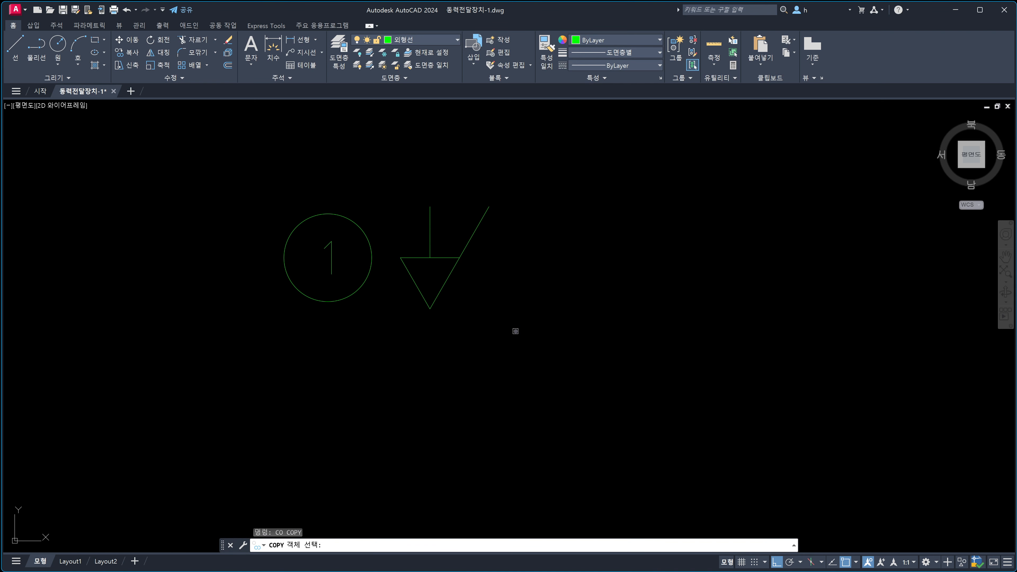
{"action": "left_click", "coordinate": [515, 331]}
{"action": "left_click", "coordinate": [395, 180]}
{"action": "key", "text": "Return"}
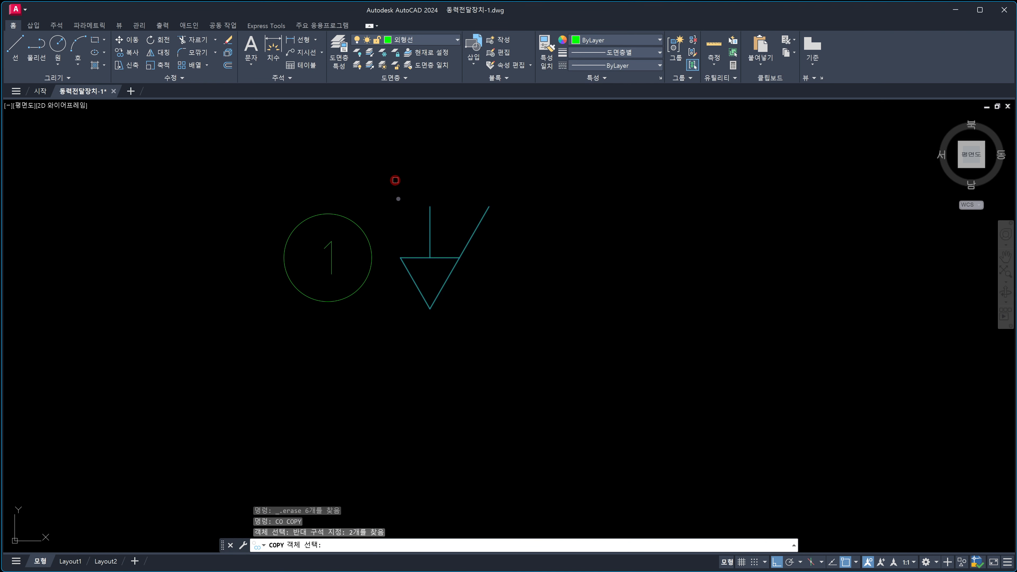
{"action": "left_click", "coordinate": [401, 257]}
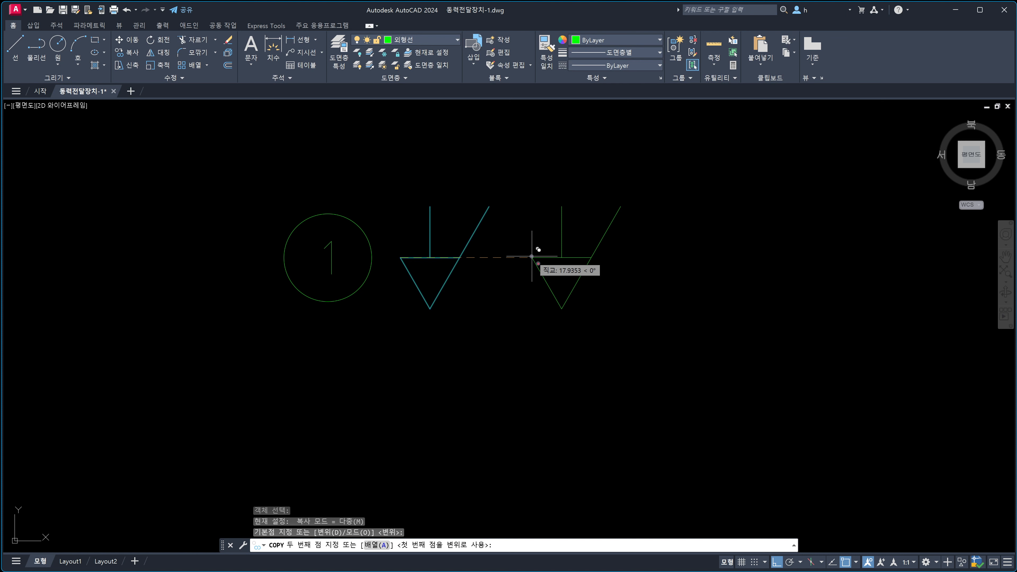
{"action": "mouse_move", "coordinate": [538, 264]}
{"action": "left_mouse_down"}
{"action": "mouse_move", "coordinate": [604, 282]}
{"action": "mouse_move", "coordinate": [596, 307]}
{"action": "left_mouse_up"}
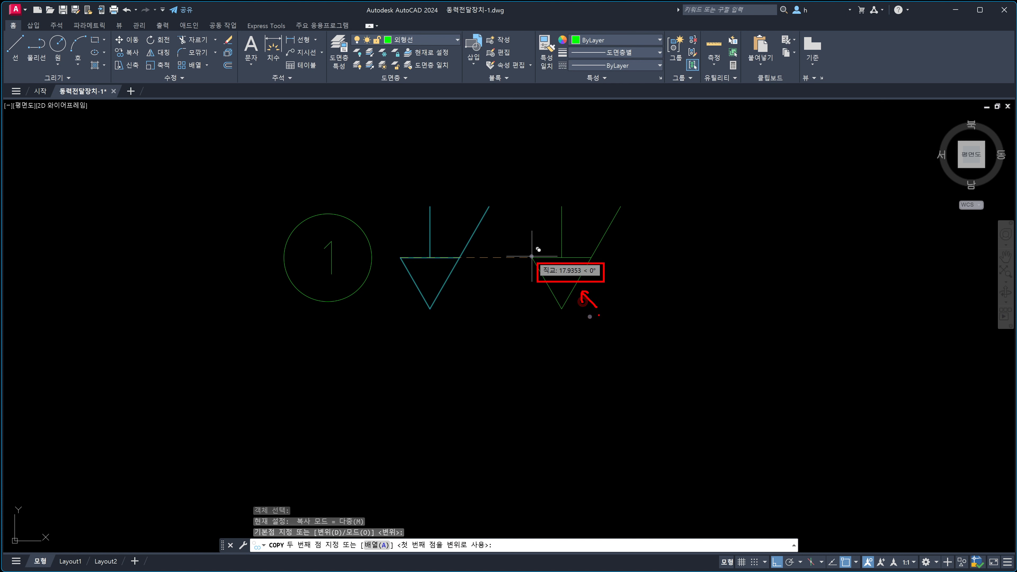
{"action": "mouse_move", "coordinate": [460, 332]}
{"action": "left_mouse_down"}
{"action": "mouse_move", "coordinate": [567, 324]}
{"action": "mouse_move", "coordinate": [573, 338]}
{"action": "left_mouse_up"}
{"action": "mouse_move", "coordinate": [565, 374]}
{"action": "left_mouse_down"}
{"action": "mouse_move", "coordinate": [545, 393]}
{"action": "mouse_move", "coordinate": [576, 394]}
{"action": "left_mouse_up"}
{"action": "mouse_move", "coordinate": [611, 373]}
{"action": "left_mouse_down"}
{"action": "mouse_move", "coordinate": [599, 387]}
{"action": "mouse_move", "coordinate": [610, 375]}
{"action": "left_mouse_up"}
{"action": "left_click_drag", "start_coordinate": [675, 375], "coordinate": [680, 404]}
{"action": "left_click_drag", "start_coordinate": [720, 379], "coordinate": [722, 374]}
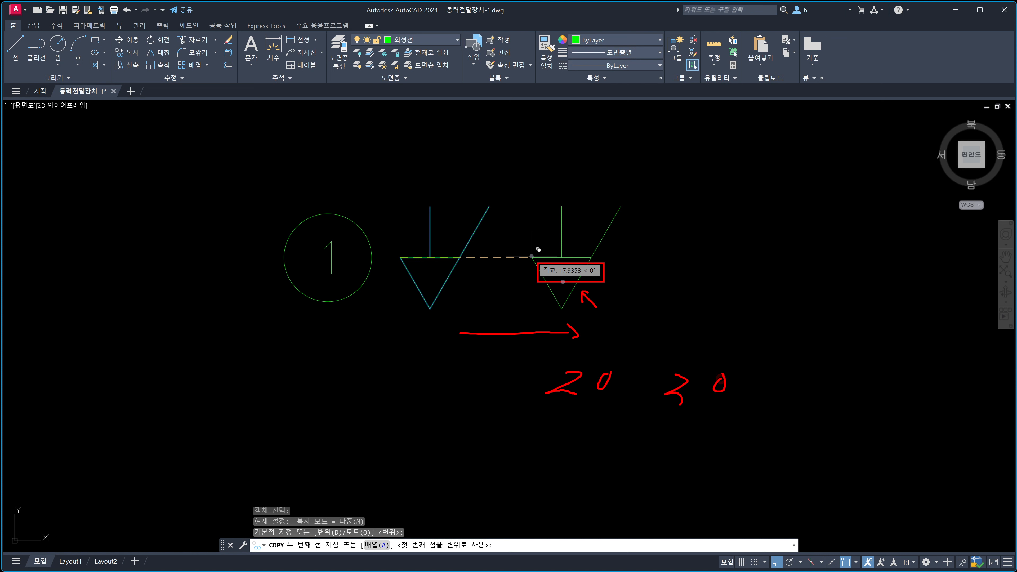
{"action": "key", "text": "Escape"}
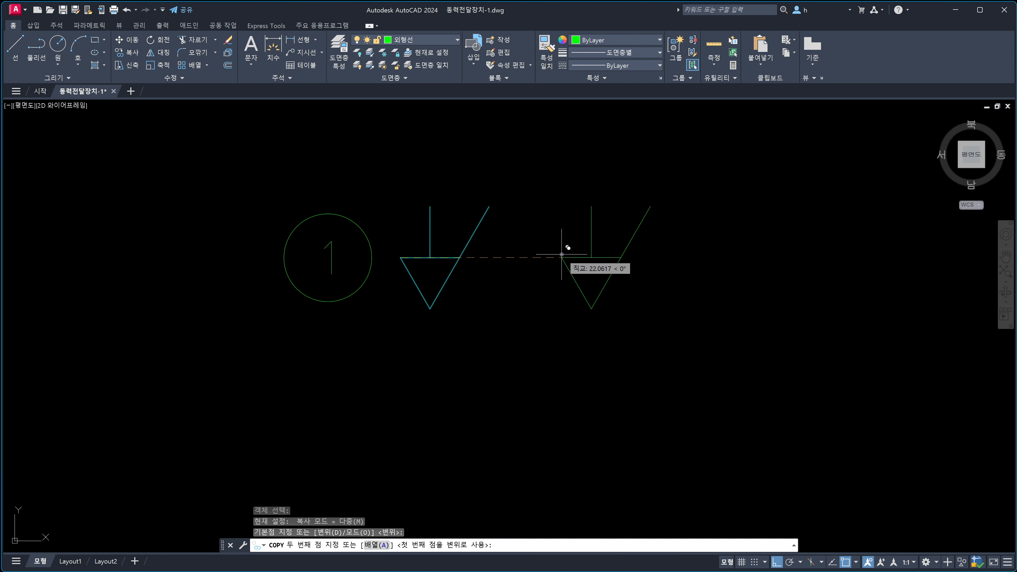
Place one copy of the surface texture symbol 20 units horizontally to the right of the original and end the copying.
{"action": "type", "text": "20"}
{"action": "key", "text": "Return"}
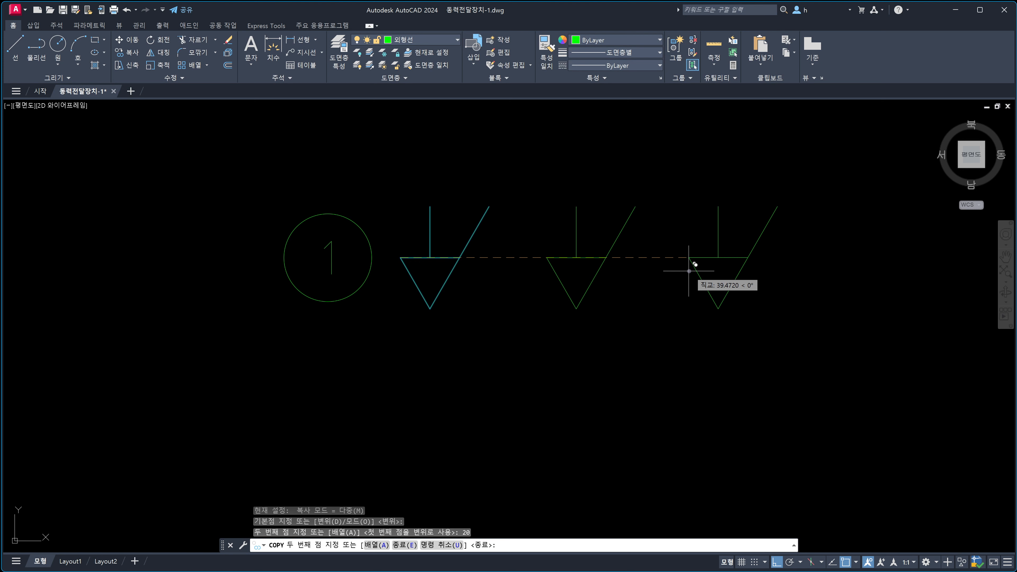
{"action": "key", "text": "Escape"}
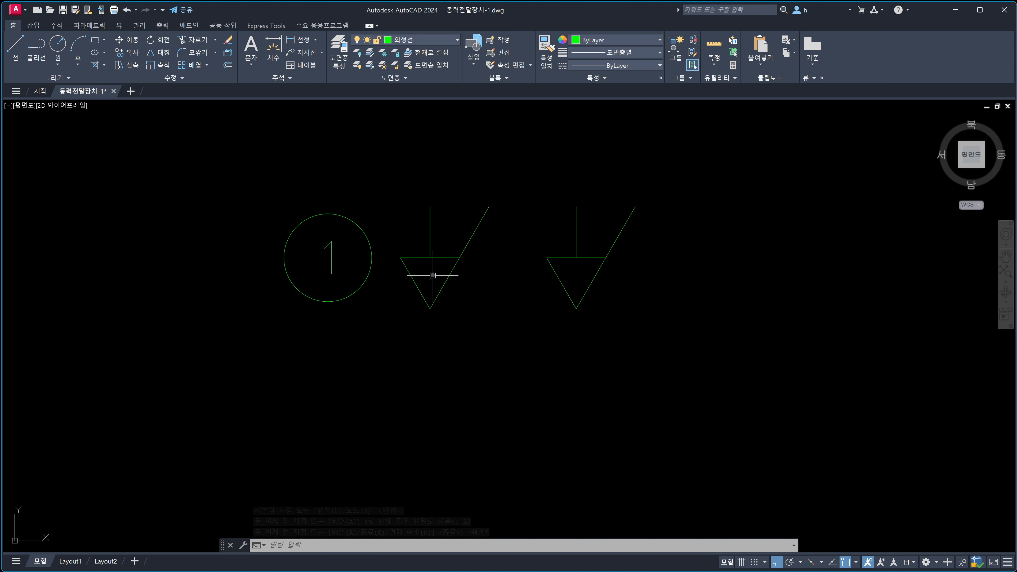
Try to delete the horizontal line of the original surface texture symbol on its own and undo the deletion.
{"action": "left_click", "coordinate": [439, 250]}
{"action": "left_click", "coordinate": [416, 228]}
{"action": "key", "text": "Escape"}
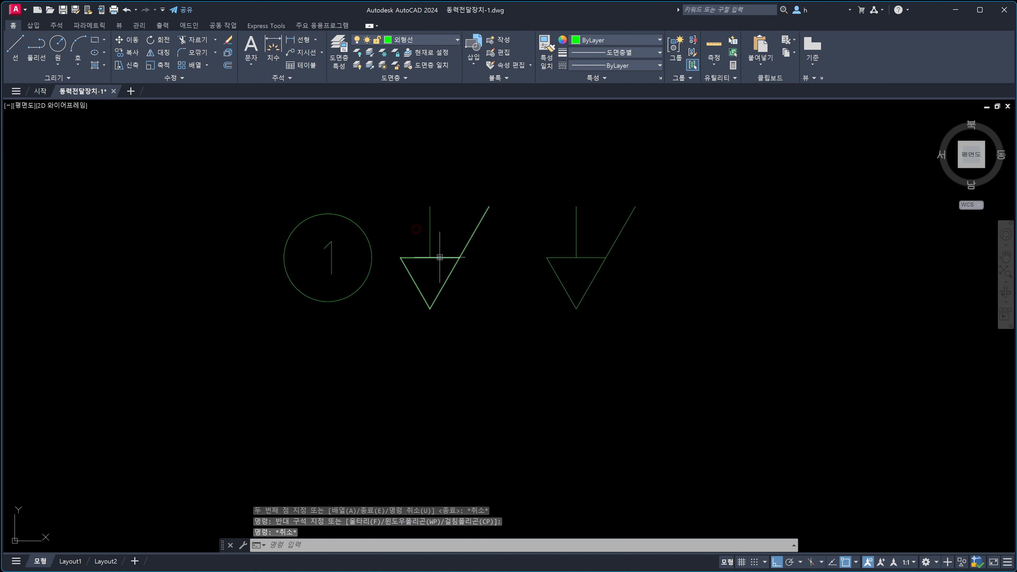
{"action": "left_click", "coordinate": [443, 257]}
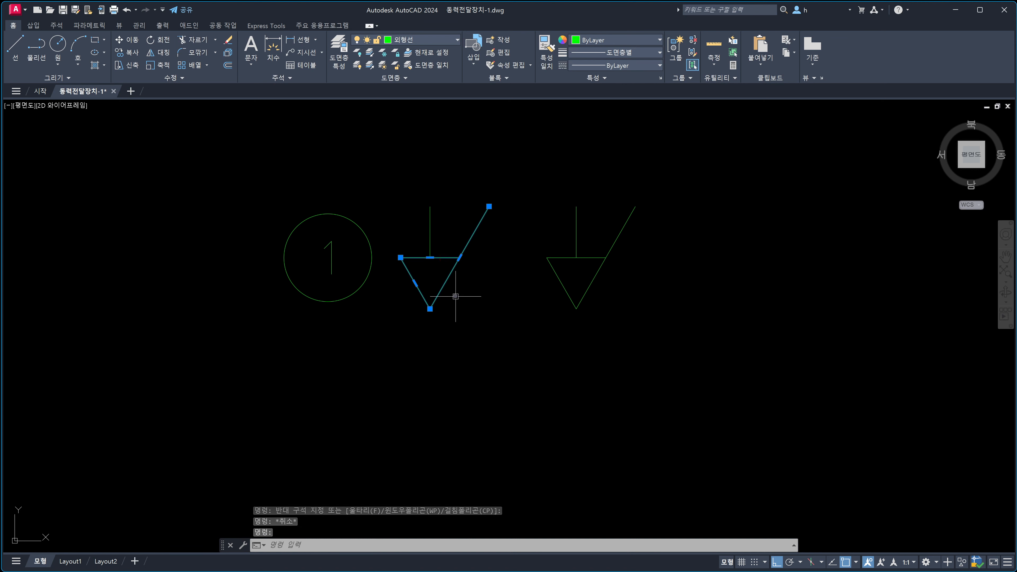
{"action": "key", "text": "Escape"}
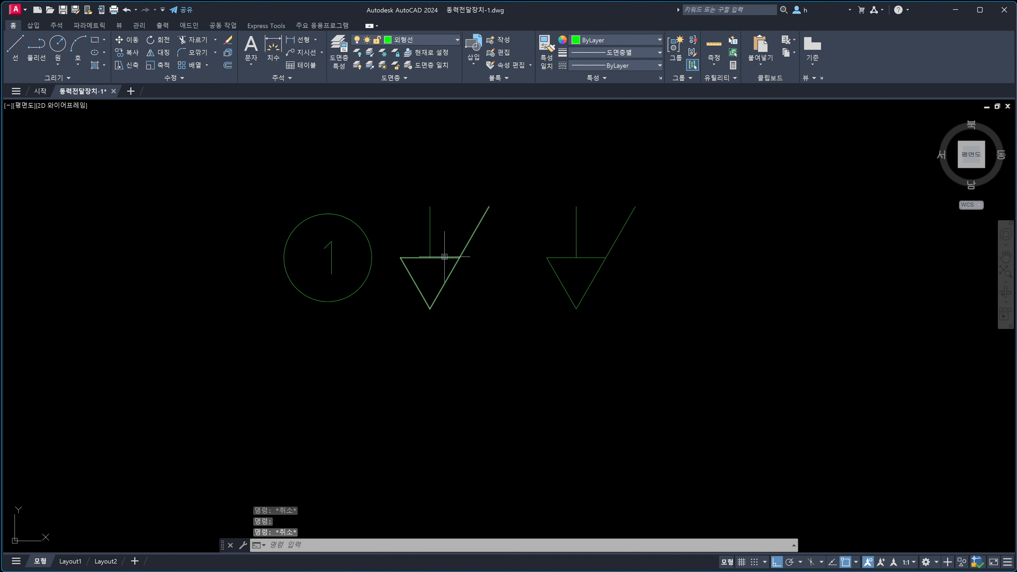
{"action": "left_click", "coordinate": [445, 257]}
{"action": "key", "text": "Delete"}
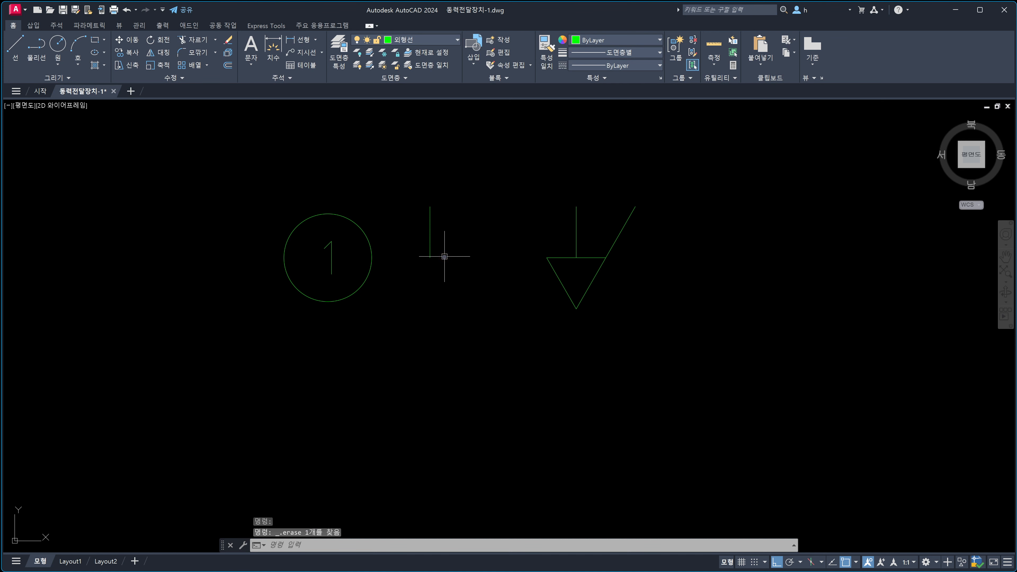
{"action": "key", "text": "ctrl+z"}
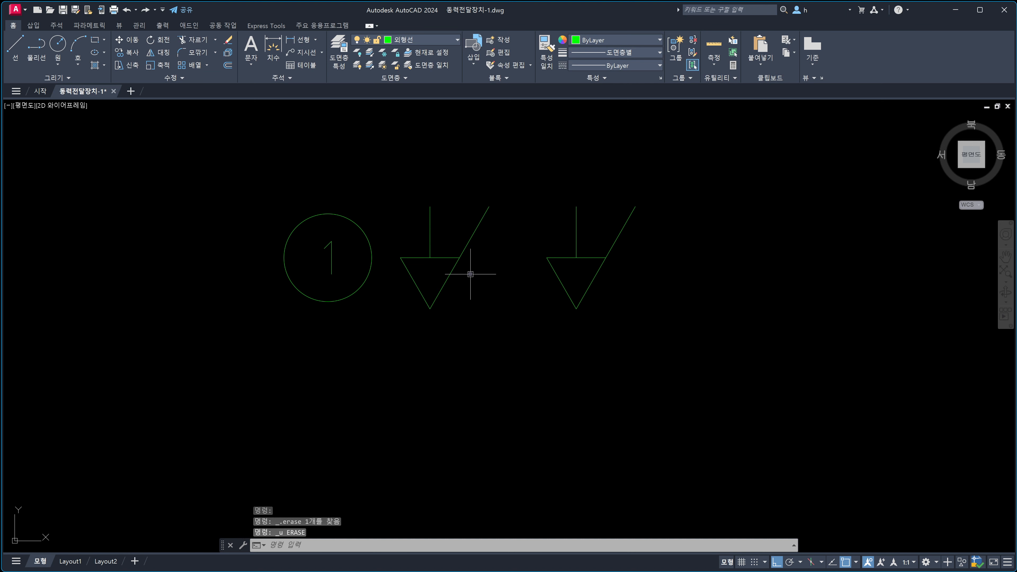
Explode the triangle polyline of the original surface texture symbol into separate lines.
{"action": "type", "text": "x"}
{"action": "key", "text": "Return"}
{"action": "left_click", "coordinate": [450, 277]}
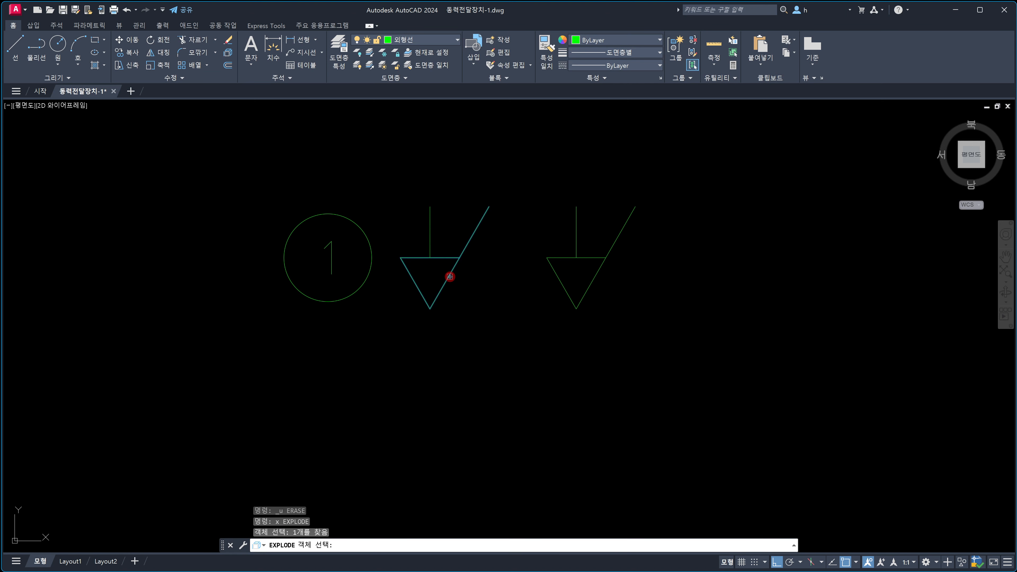
{"action": "key", "text": "Return"}
Delete the horizontal and vertical lines of the exploded original symbol and undo both deletions.
{"action": "left_click", "coordinate": [450, 257]}
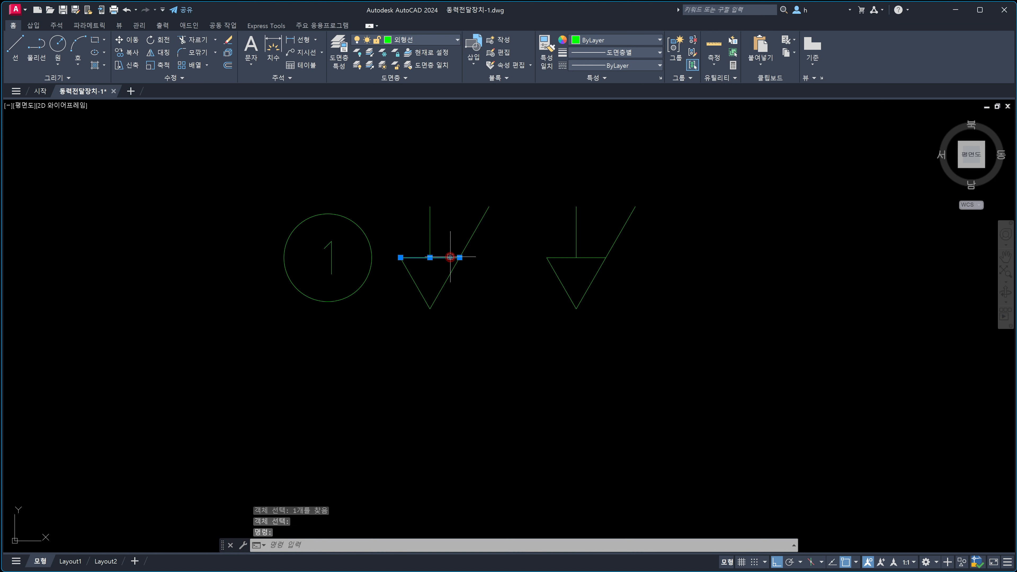
{"action": "key", "text": "Delete"}
{"action": "left_click", "coordinate": [452, 246]}
{"action": "left_click", "coordinate": [415, 241]}
{"action": "key", "text": "Delete"}
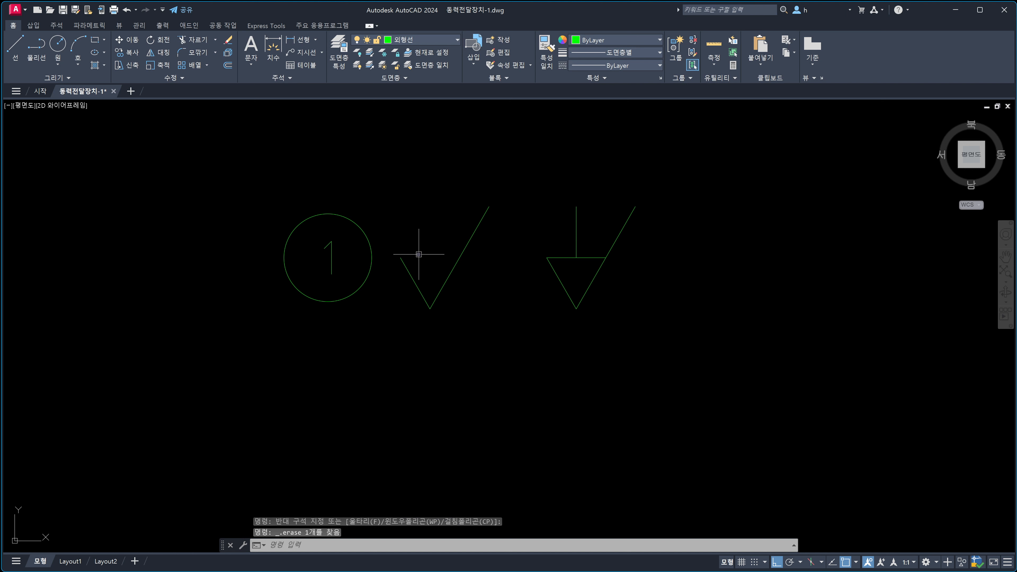
{"action": "key", "text": "ctrl+z"}
{"action": "key", "text": "ctrl+z"}
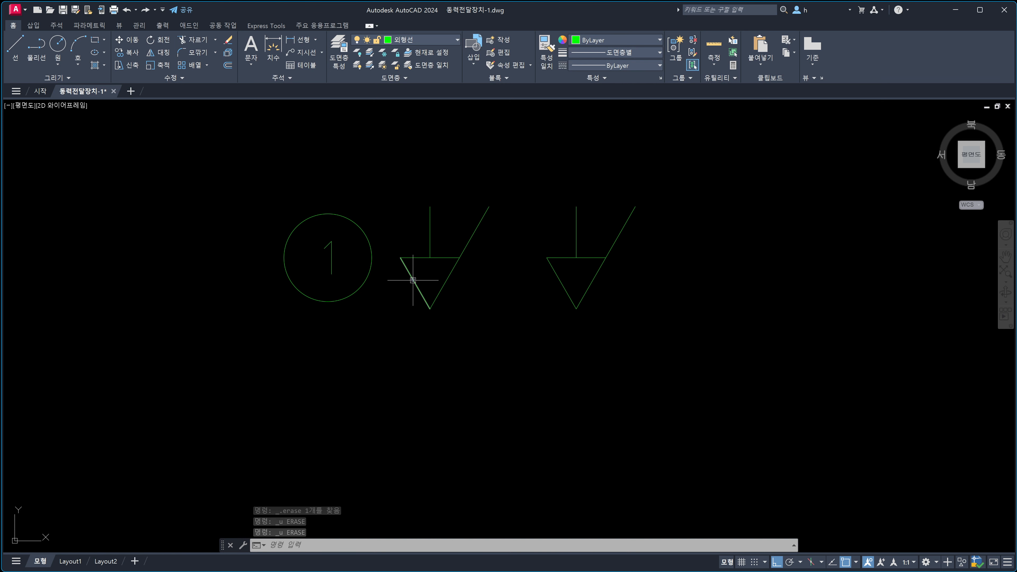
{"action": "left_click", "coordinate": [408, 272]}
{"action": "left_click", "coordinate": [448, 275]}
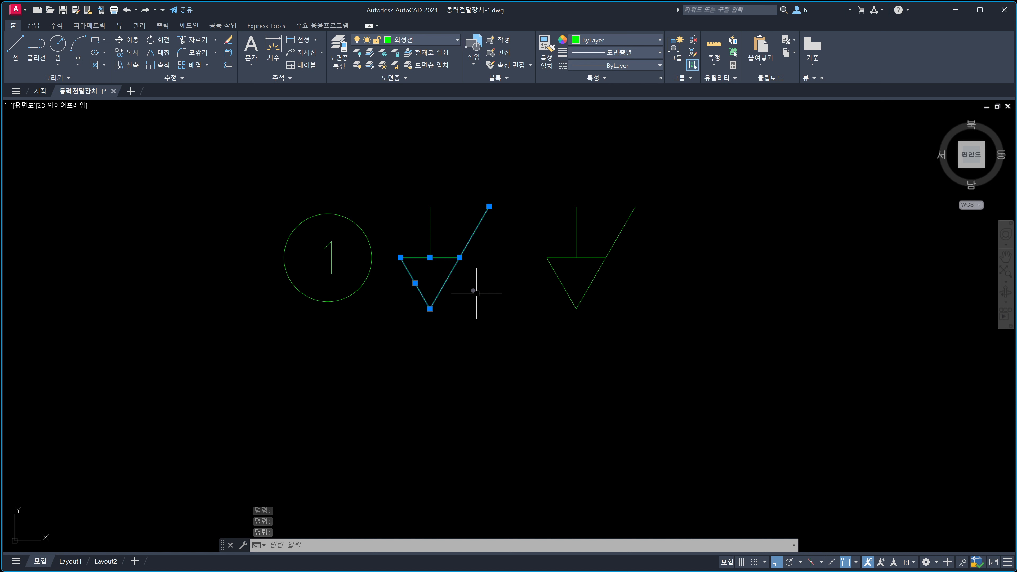
{"action": "key", "text": "Escape"}
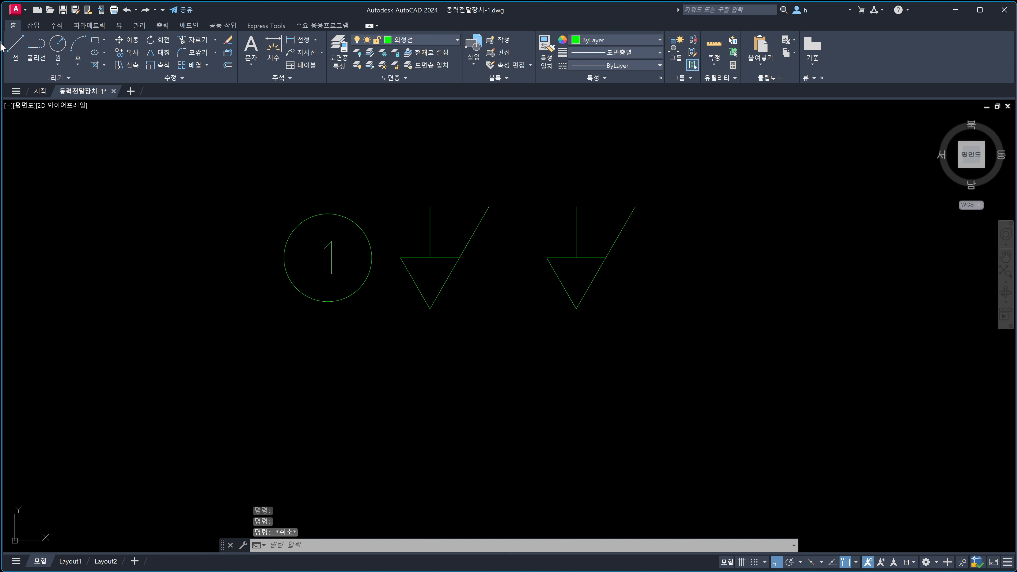
Draw a circle tangent to the three sides of the triangle in the original surface texture symbol.
{"action": "left_click", "coordinate": [58, 59]}
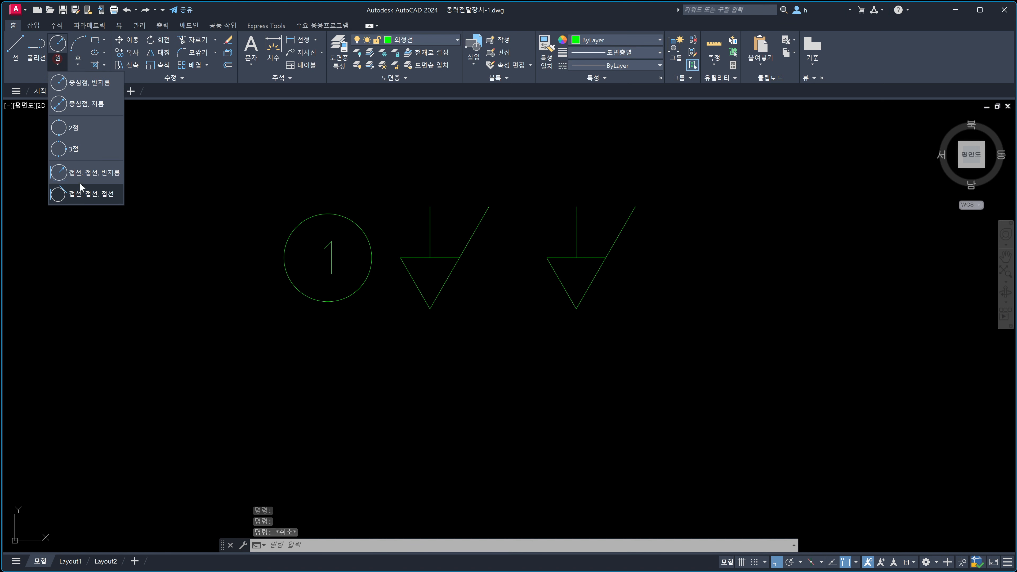
{"action": "left_click", "coordinate": [78, 193]}
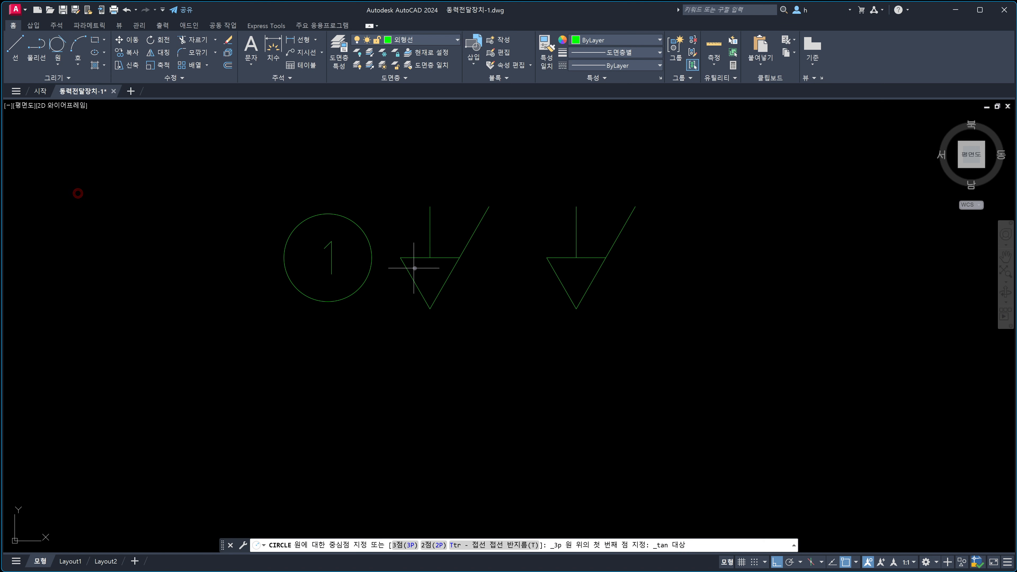
{"action": "left_click", "coordinate": [434, 257]}
{"action": "left_click", "coordinate": [414, 279]}
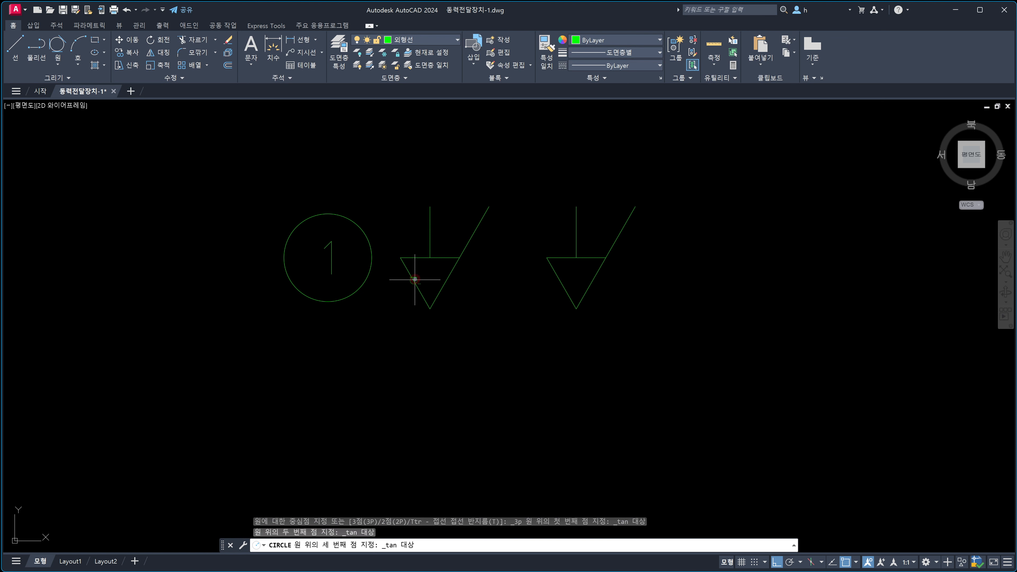
{"action": "left_click", "coordinate": [444, 280]}
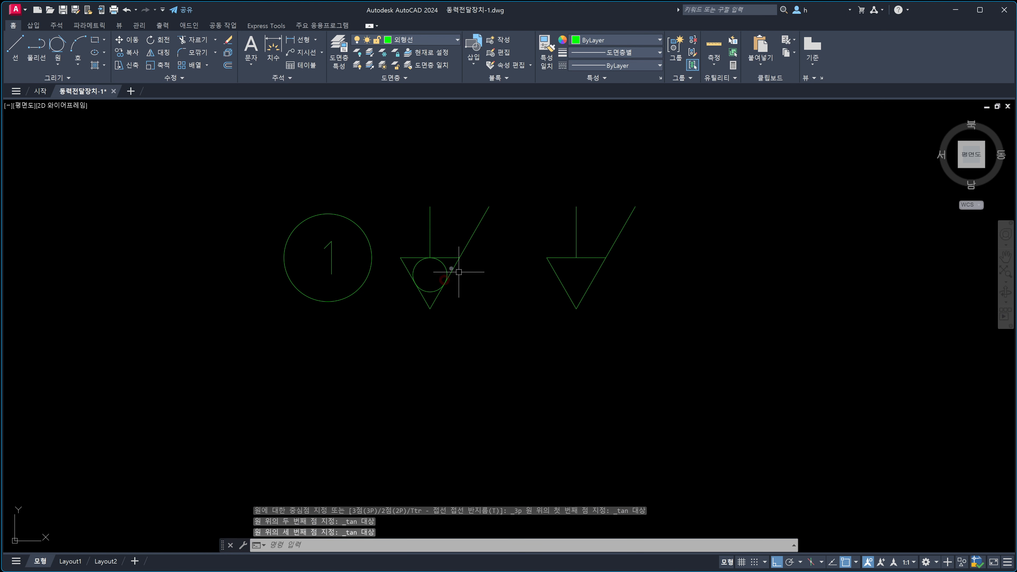
Delete the triangle's horizontal top line and the vertical line above it in the symbol containing the inscribed circle.
{"action": "left_click", "coordinate": [453, 257]}
{"action": "left_click", "coordinate": [429, 226]}
{"action": "left_click", "coordinate": [422, 226]}
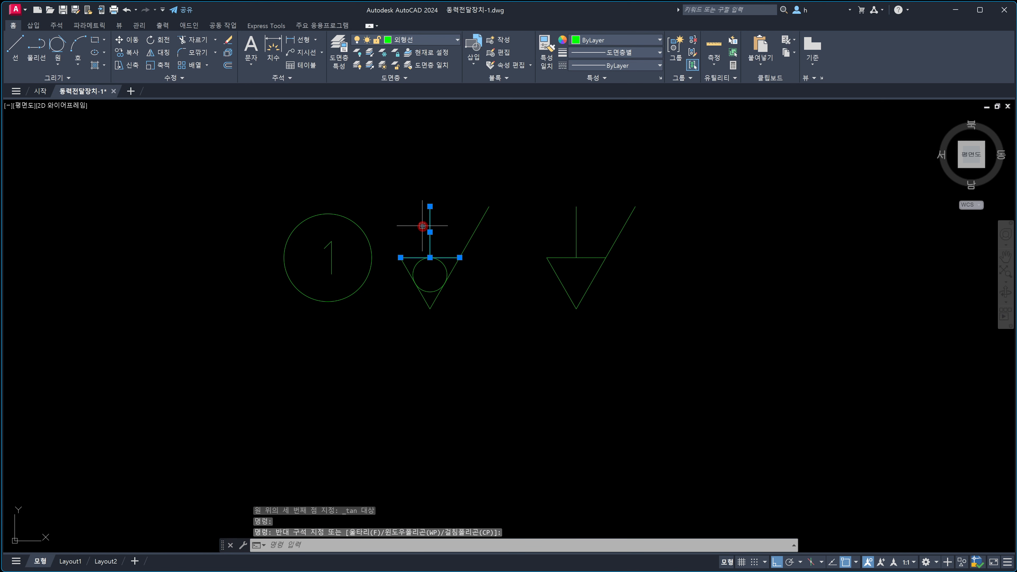
{"action": "key", "text": "Delete"}
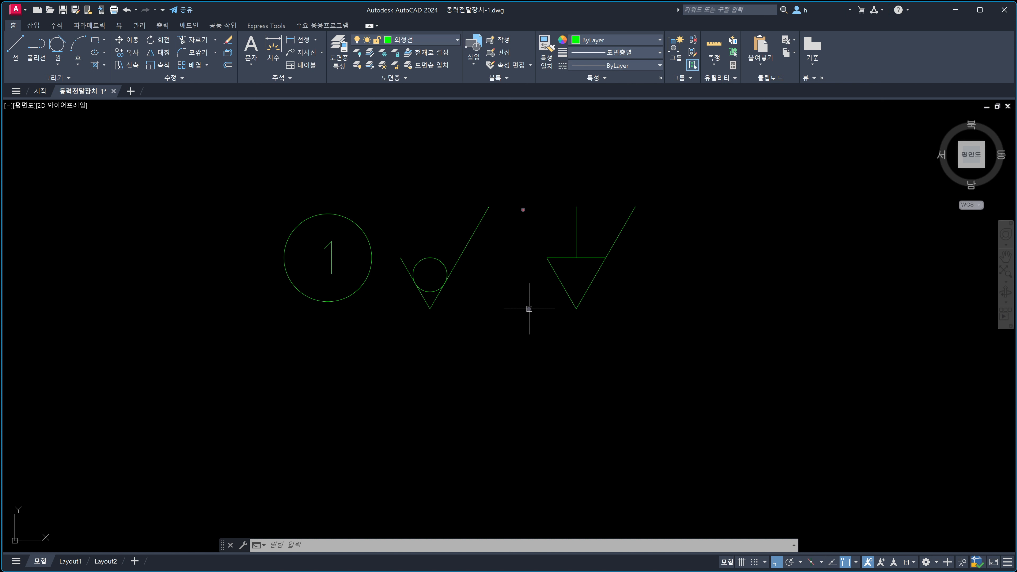
{"action": "mouse_move", "coordinate": [526, 208]}
{"action": "left_mouse_down"}
{"action": "mouse_move", "coordinate": [511, 276]}
{"action": "mouse_move", "coordinate": [528, 309]}
{"action": "left_mouse_up"}
{"action": "left_click_drag", "start_coordinate": [638, 207], "coordinate": [667, 210]}
{"action": "left_click_drag", "start_coordinate": [585, 309], "coordinate": [667, 309]}
{"action": "mouse_move", "coordinate": [655, 229]}
{"action": "left_mouse_down"}
{"action": "mouse_move", "coordinate": [658, 297]}
{"action": "mouse_move", "coordinate": [668, 294]}
{"action": "mouse_move", "coordinate": [649, 236]}
{"action": "left_mouse_up"}
{"action": "left_click", "coordinate": [649, 290]}
{"action": "left_click_drag", "start_coordinate": [657, 227], "coordinate": [667, 243]}
{"action": "left_click_drag", "start_coordinate": [522, 166], "coordinate": [522, 192]}
{"action": "mouse_move", "coordinate": [532, 172]}
{"action": "left_mouse_down"}
{"action": "mouse_move", "coordinate": [528, 181]}
{"action": "mouse_move", "coordinate": [557, 174]}
{"action": "mouse_move", "coordinate": [546, 190]}
{"action": "left_mouse_up"}
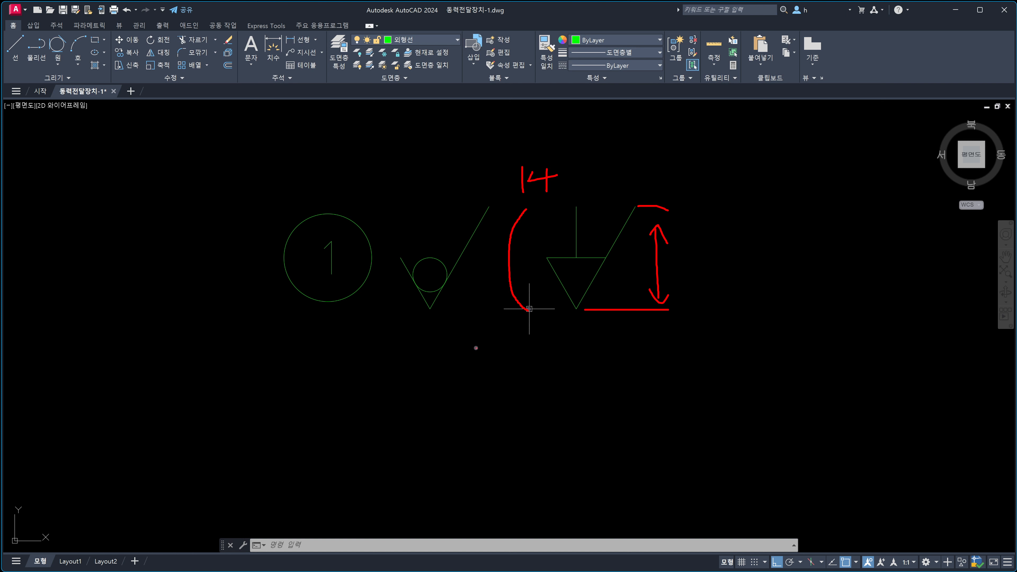
{"action": "left_click_drag", "start_coordinate": [472, 364], "coordinate": [513, 321]}
{"action": "mouse_move", "coordinate": [502, 318]}
{"action": "left_mouse_down"}
{"action": "mouse_move", "coordinate": [514, 315]}
{"action": "mouse_move", "coordinate": [517, 335]}
{"action": "left_mouse_up"}
{"action": "left_click_drag", "start_coordinate": [558, 373], "coordinate": [554, 396]}
{"action": "mouse_move", "coordinate": [559, 373]}
{"action": "left_mouse_down"}
{"action": "mouse_move", "coordinate": [572, 374]}
{"action": "mouse_move", "coordinate": [560, 424]}
{"action": "left_mouse_up"}
{"action": "left_click_drag", "start_coordinate": [598, 380], "coordinate": [623, 418]}
{"action": "left_click_drag", "start_coordinate": [628, 385], "coordinate": [588, 423]}
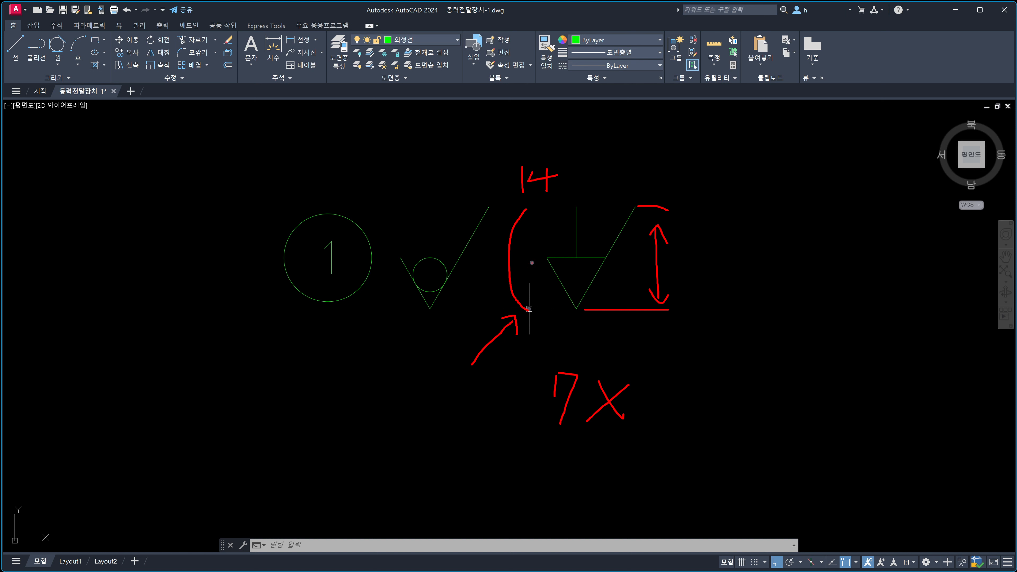
{"action": "mouse_move", "coordinate": [529, 259]}
{"action": "left_mouse_down"}
{"action": "mouse_move", "coordinate": [519, 300]}
{"action": "mouse_move", "coordinate": [528, 308]}
{"action": "left_mouse_up"}
{"action": "left_click_drag", "start_coordinate": [678, 365], "coordinate": [644, 379]}
{"action": "left_click_drag", "start_coordinate": [636, 361], "coordinate": [658, 379]}
{"action": "left_click_drag", "start_coordinate": [597, 157], "coordinate": [570, 165]}
{"action": "left_click_drag", "start_coordinate": [575, 159], "coordinate": [586, 178]}
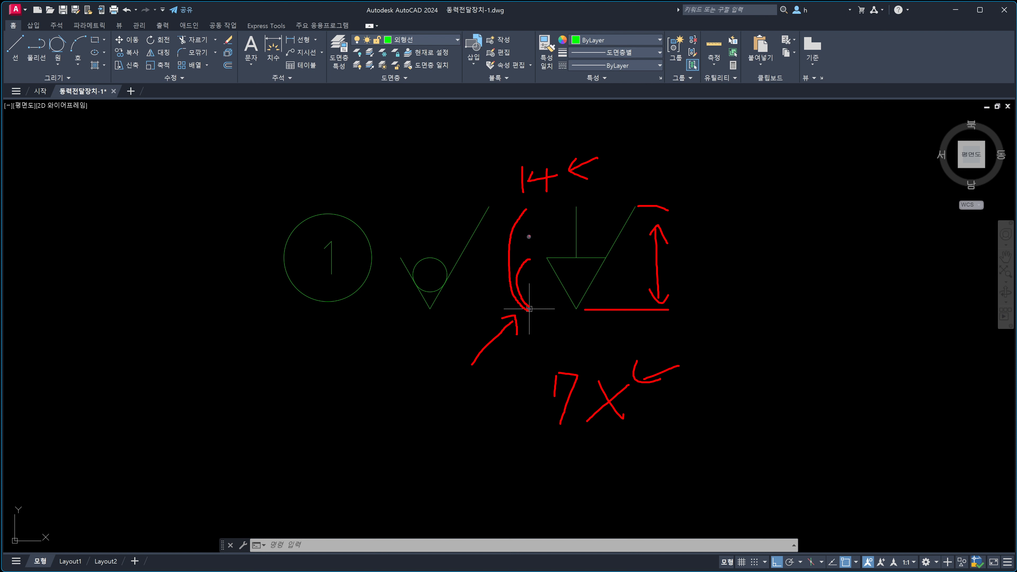
{"action": "mouse_move", "coordinate": [507, 254]}
{"action": "left_mouse_down"}
{"action": "mouse_move", "coordinate": [508, 237]}
{"action": "mouse_move", "coordinate": [496, 258]}
{"action": "left_mouse_up"}
{"action": "mouse_move", "coordinate": [479, 280]}
{"action": "left_mouse_down"}
{"action": "mouse_move", "coordinate": [498, 259]}
{"action": "mouse_move", "coordinate": [490, 274]}
{"action": "left_mouse_up"}
{"action": "left_click", "coordinate": [500, 264]}
{"action": "mouse_move", "coordinate": [554, 198]}
{"action": "left_mouse_down"}
{"action": "mouse_move", "coordinate": [543, 151]}
{"action": "mouse_move", "coordinate": [554, 197]}
{"action": "left_mouse_up"}
{"action": "mouse_move", "coordinate": [530, 258]}
{"action": "left_mouse_down"}
{"action": "mouse_move", "coordinate": [515, 297]}
{"action": "mouse_move", "coordinate": [522, 257]}
{"action": "mouse_move", "coordinate": [523, 307]}
{"action": "left_mouse_up"}
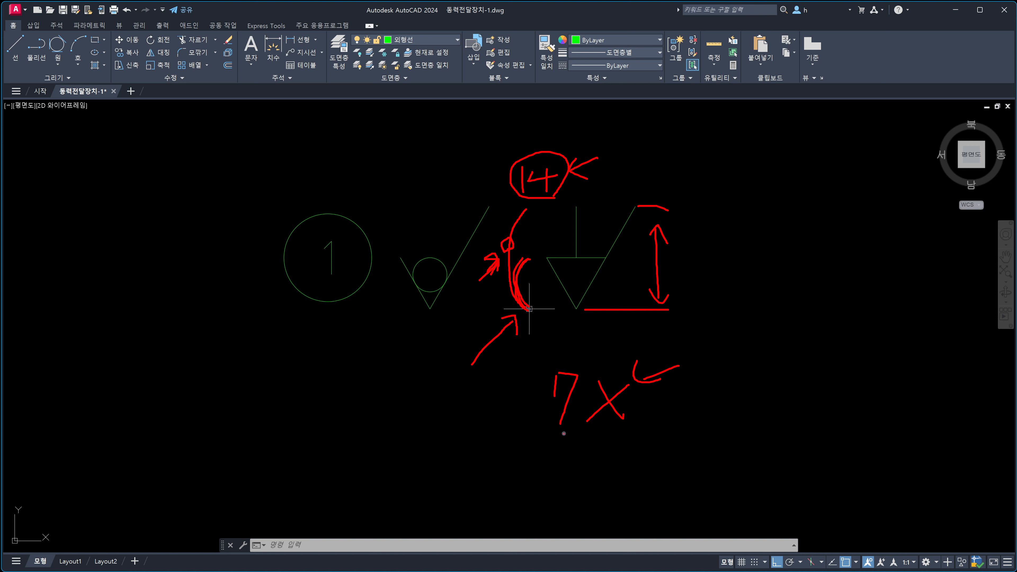
{"action": "mouse_move", "coordinate": [564, 433]}
{"action": "left_mouse_down"}
{"action": "mouse_move", "coordinate": [527, 381]}
{"action": "mouse_move", "coordinate": [568, 418]}
{"action": "left_mouse_up"}
{"action": "left_click_drag", "start_coordinate": [483, 438], "coordinate": [511, 428]}
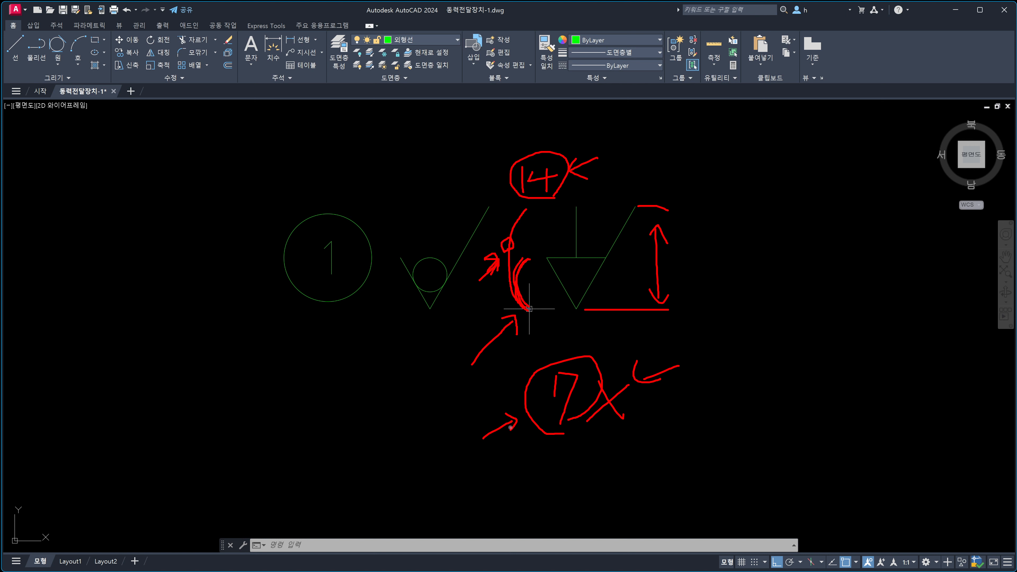
{"action": "mouse_move", "coordinate": [527, 208]}
{"action": "left_mouse_down"}
{"action": "mouse_move", "coordinate": [511, 292]}
{"action": "mouse_move", "coordinate": [520, 306]}
{"action": "left_mouse_up"}
{"action": "left_click_drag", "start_coordinate": [523, 256], "coordinate": [514, 285]}
{"action": "mouse_move", "coordinate": [604, 153]}
{"action": "left_mouse_down"}
{"action": "mouse_move", "coordinate": [569, 168]}
{"action": "mouse_move", "coordinate": [584, 177]}
{"action": "left_mouse_up"}
{"action": "mouse_move", "coordinate": [480, 302]}
{"action": "left_mouse_down"}
{"action": "mouse_move", "coordinate": [496, 289]}
{"action": "mouse_move", "coordinate": [500, 297]}
{"action": "left_mouse_up"}
{"action": "key", "text": "Escape"}
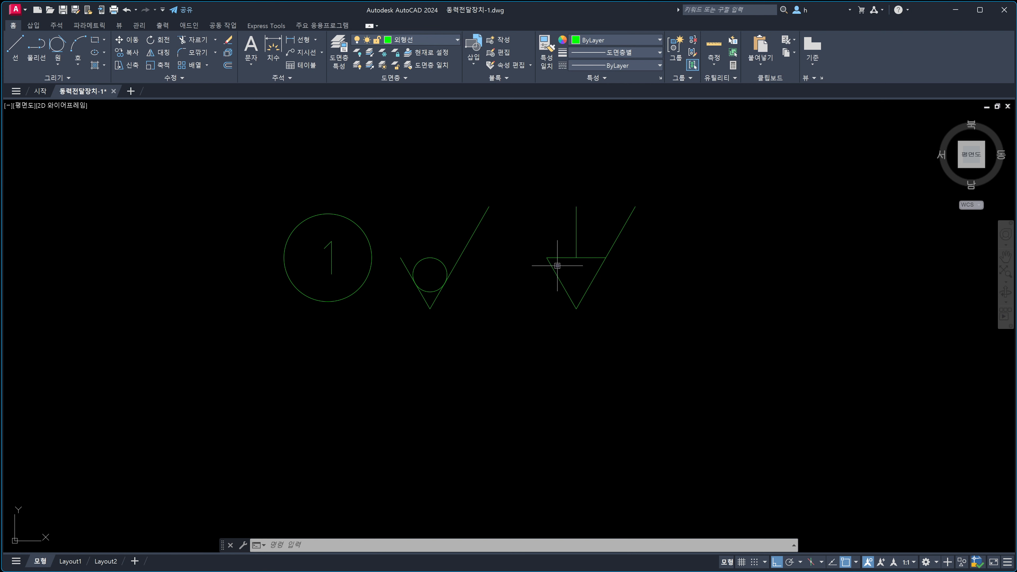
{"action": "mouse_move", "coordinate": [554, 215]}
{"action": "left_mouse_down"}
{"action": "mouse_move", "coordinate": [572, 244]}
{"action": "mouse_move", "coordinate": [600, 247]}
{"action": "left_mouse_up"}
{"action": "mouse_move", "coordinate": [608, 176]}
{"action": "left_mouse_down"}
{"action": "mouse_move", "coordinate": [591, 198]}
{"action": "mouse_move", "coordinate": [612, 196]}
{"action": "left_mouse_up"}
{"action": "left_click_drag", "start_coordinate": [578, 234], "coordinate": [576, 230]}
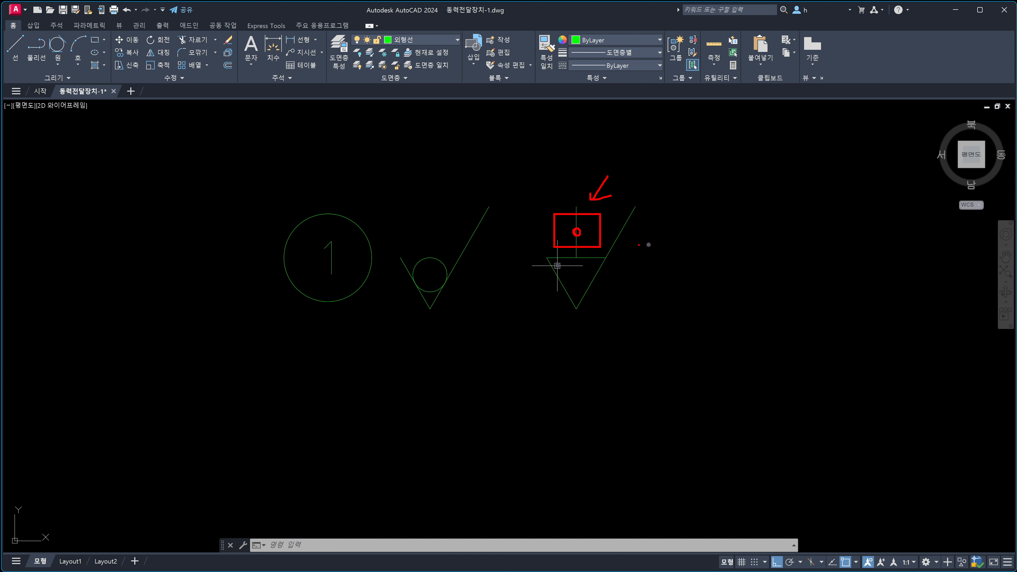
{"action": "mouse_move", "coordinate": [634, 244]}
{"action": "left_mouse_down"}
{"action": "mouse_move", "coordinate": [592, 235]}
{"action": "mouse_move", "coordinate": [596, 243]}
{"action": "left_mouse_up"}
{"action": "mouse_move", "coordinate": [579, 208]}
{"action": "left_mouse_down"}
{"action": "mouse_move", "coordinate": [576, 255]}
{"action": "mouse_move", "coordinate": [577, 226]}
{"action": "mouse_move", "coordinate": [590, 232]}
{"action": "mouse_move", "coordinate": [570, 219]}
{"action": "left_mouse_up"}
{"action": "key", "text": "Escape"}
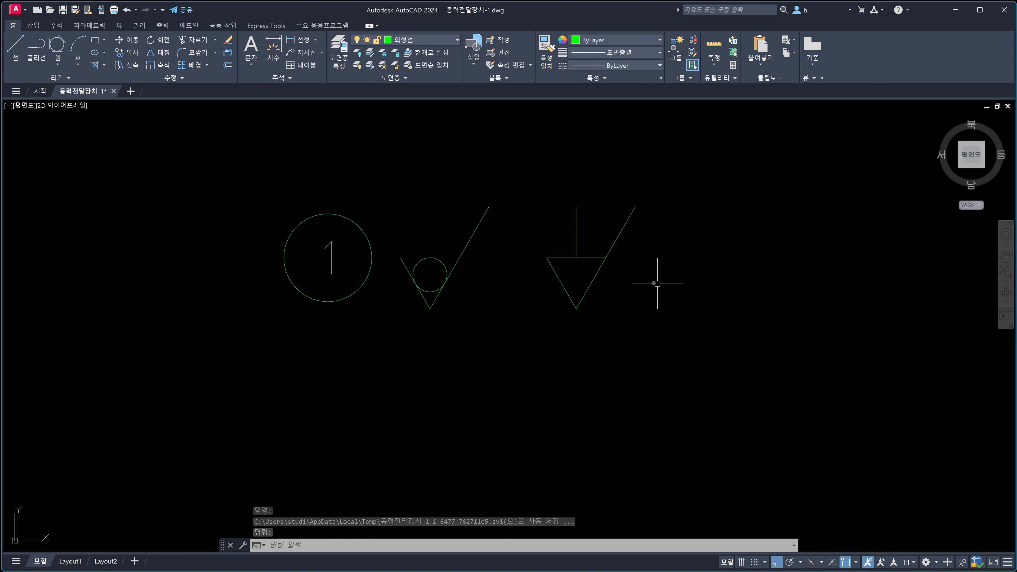
Add single-line text "A" with middle-center justification and height 5 at the midpoint of the labelled symbol's vertical line.
{"action": "type", "text": "DT"}
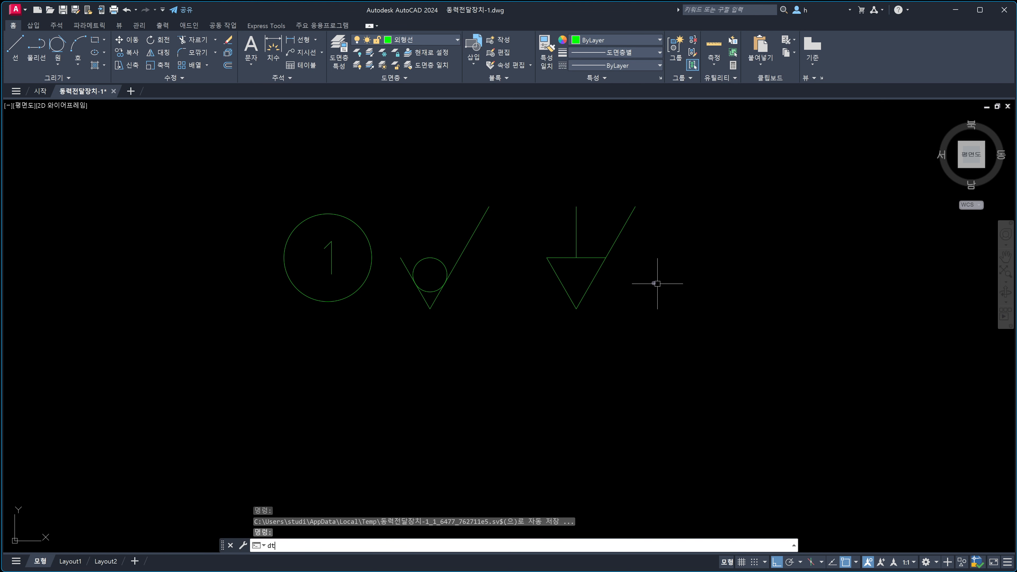
{"action": "key", "text": "Return"}
{"action": "type", "text": "j"}
{"action": "key", "text": "Return"}
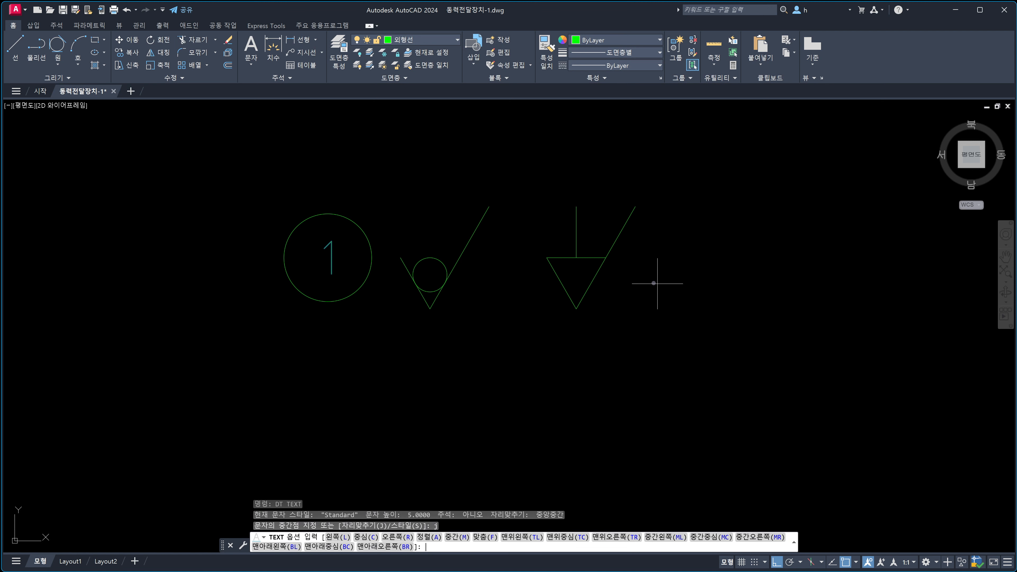
{"action": "type", "text": "mc"}
{"action": "key", "text": "Return"}
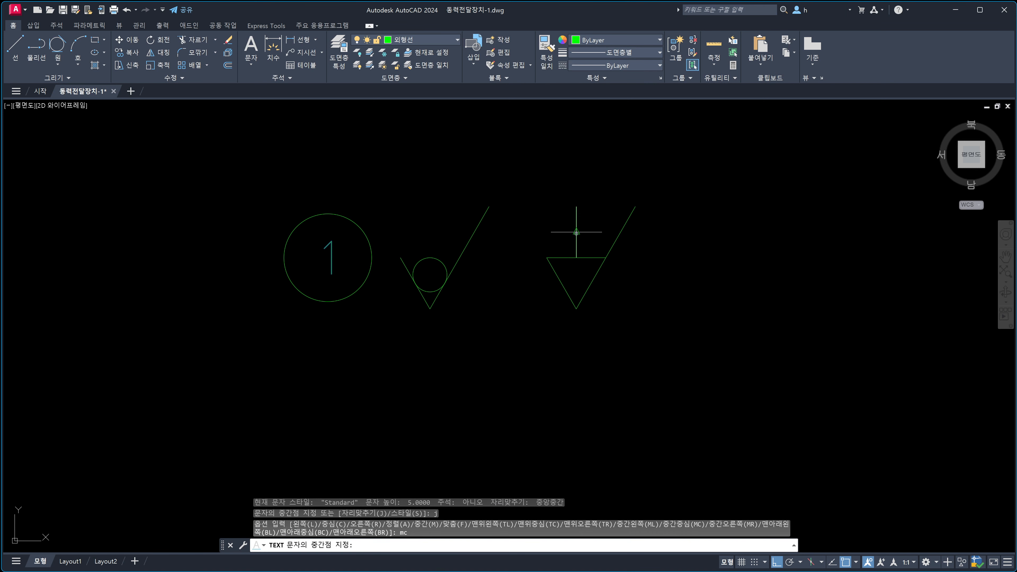
{"action": "left_click", "coordinate": [576, 232]}
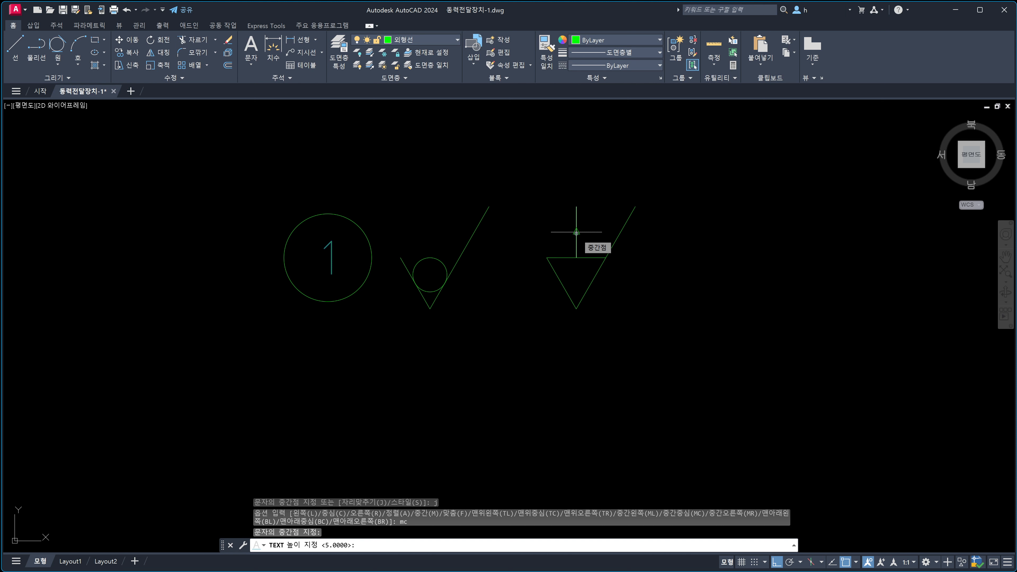
{"action": "type", "text": "5"}
{"action": "key", "text": "Return"}
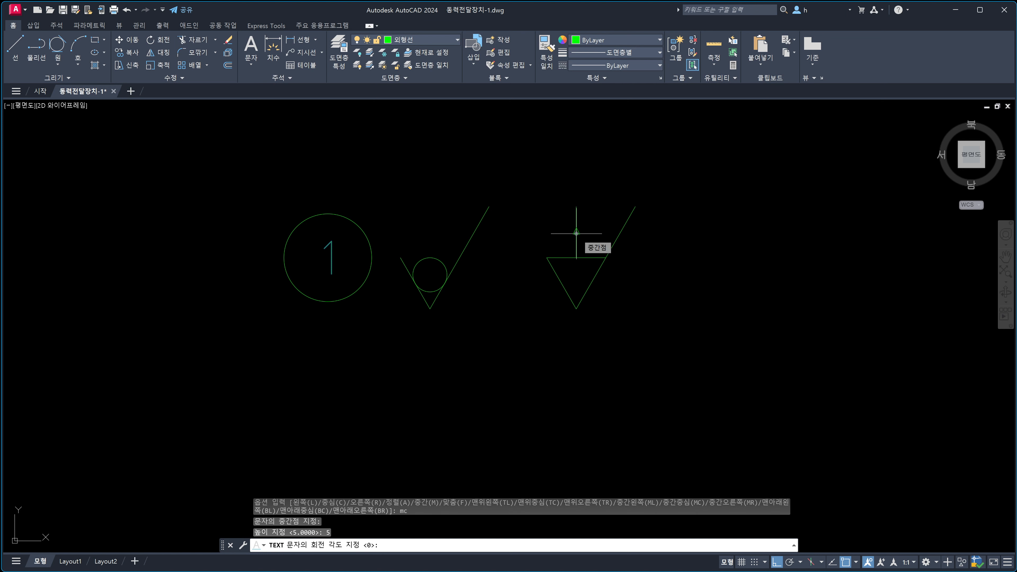
{"action": "key", "text": "Return"}
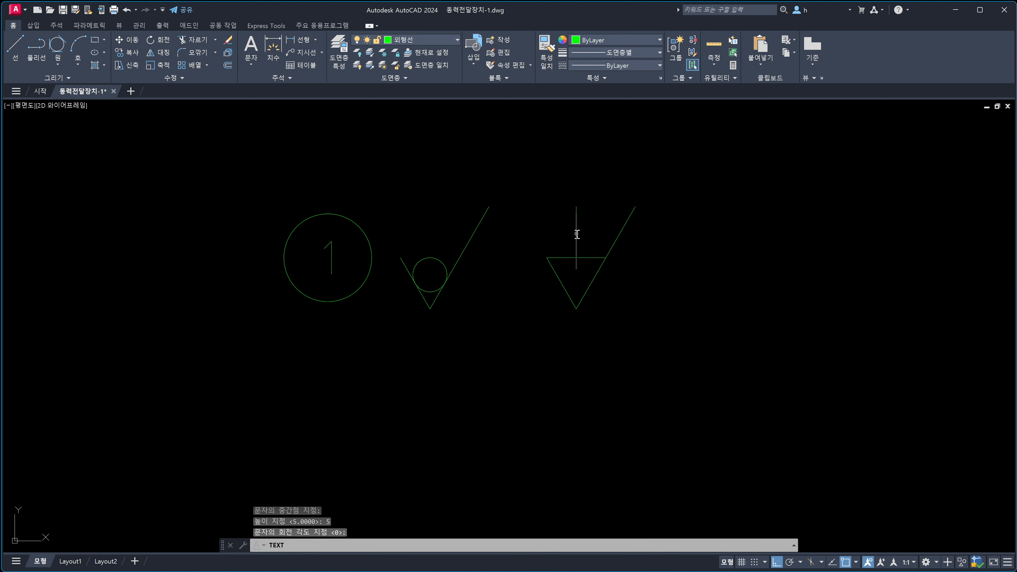
{"action": "type", "text": "A"}
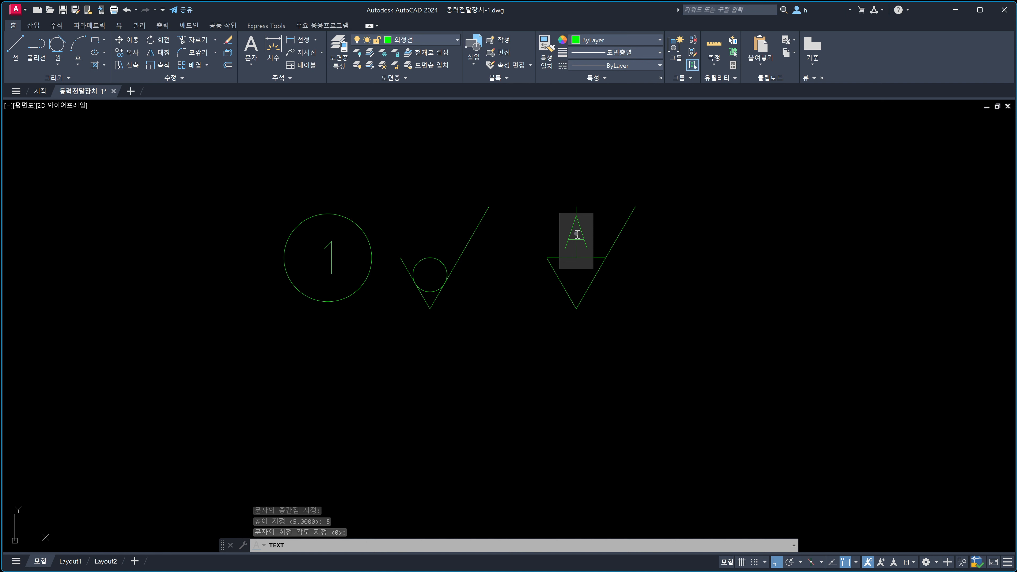
{"action": "key", "text": "Return"}
{"action": "key", "text": "Return"}
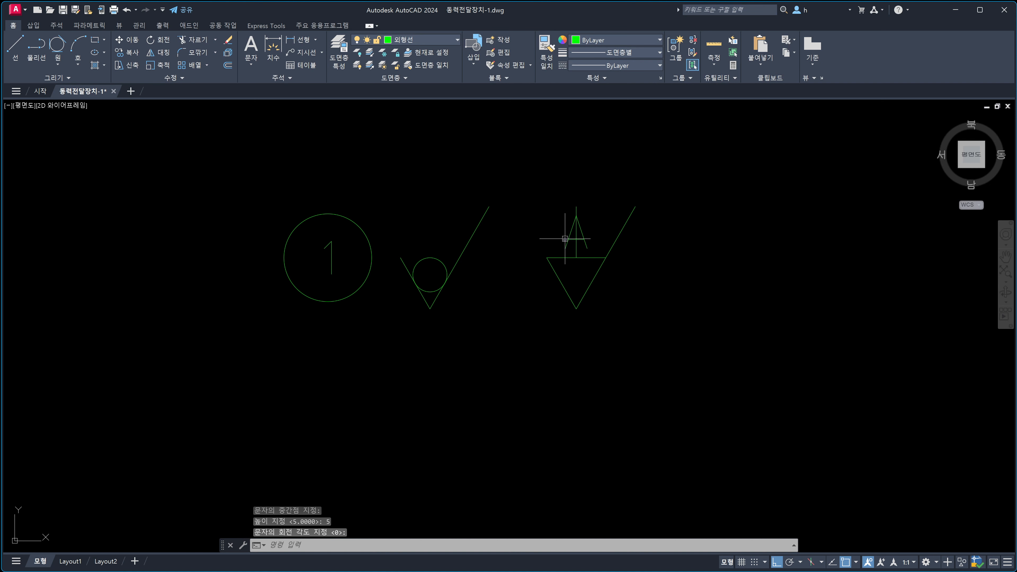
{"action": "key", "text": "Escape"}
{"action": "scroll", "coordinate": [563, 241], "scroll_direction": "up", "scroll_amount": 3}
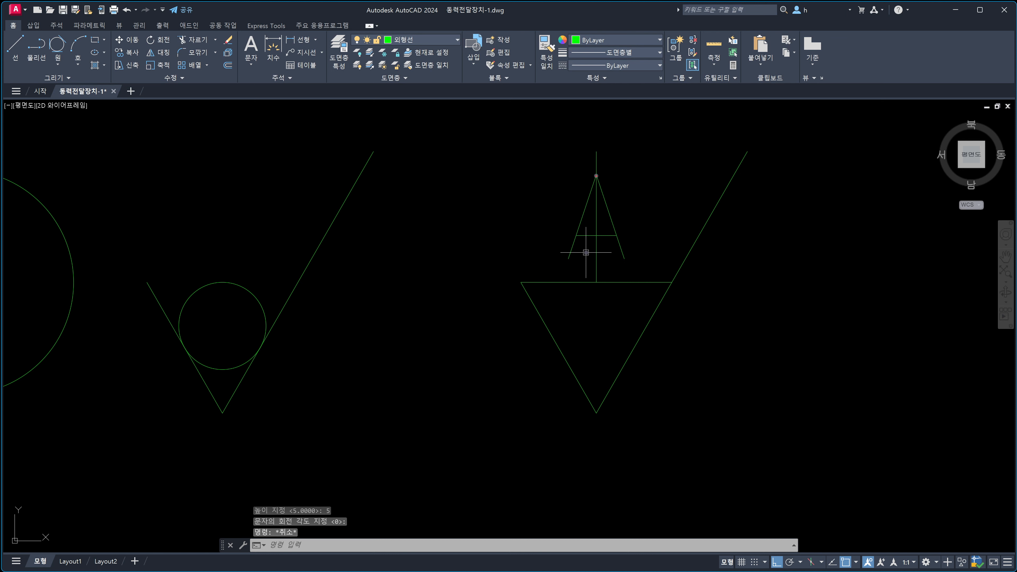
{"action": "left_click_drag", "start_coordinate": [596, 176], "coordinate": [528, 176]}
{"action": "left_click_drag", "start_coordinate": [624, 260], "coordinate": [514, 260]}
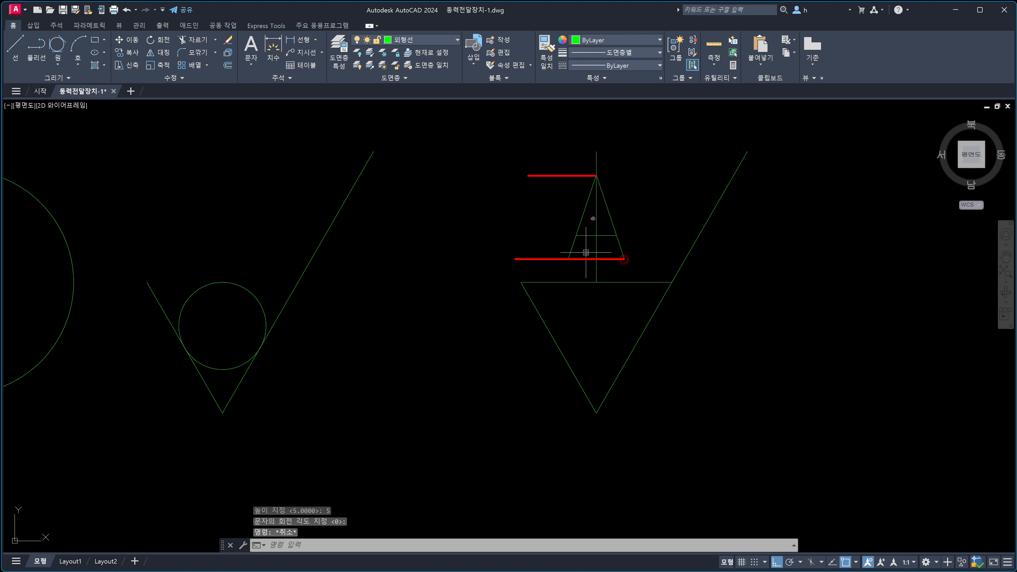
{"action": "mouse_move", "coordinate": [595, 219]}
{"action": "left_mouse_down"}
{"action": "mouse_move", "coordinate": [604, 220]}
{"action": "mouse_move", "coordinate": [599, 210]}
{"action": "left_mouse_up"}
{"action": "left_click", "coordinate": [596, 154]}
{"action": "key", "text": "Escape"}
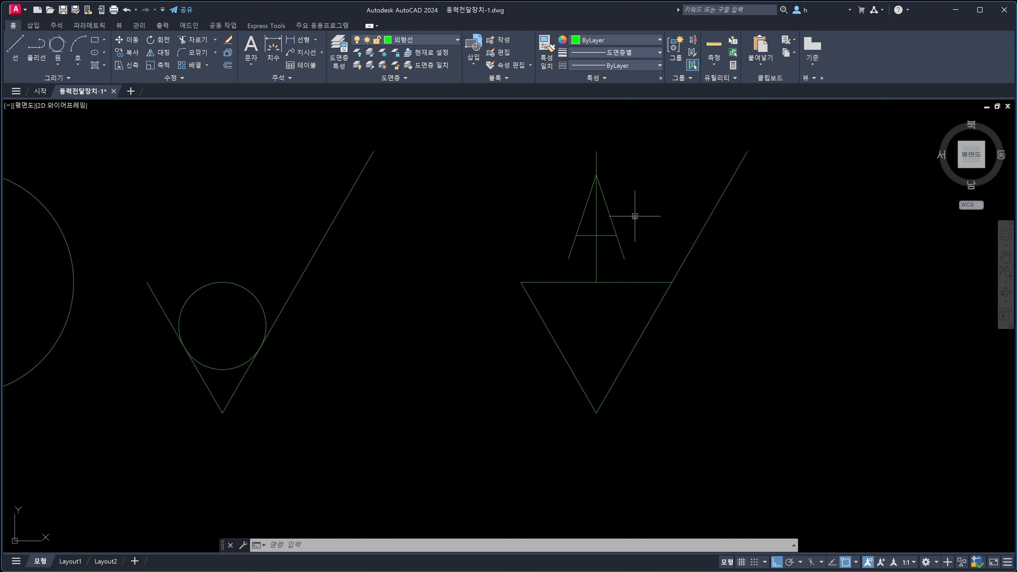
Copy the letter A in place, using the lower end of the symbol's vertical line as base and destination point.
{"action": "type", "text": "co"}
{"action": "key", "text": "Return"}
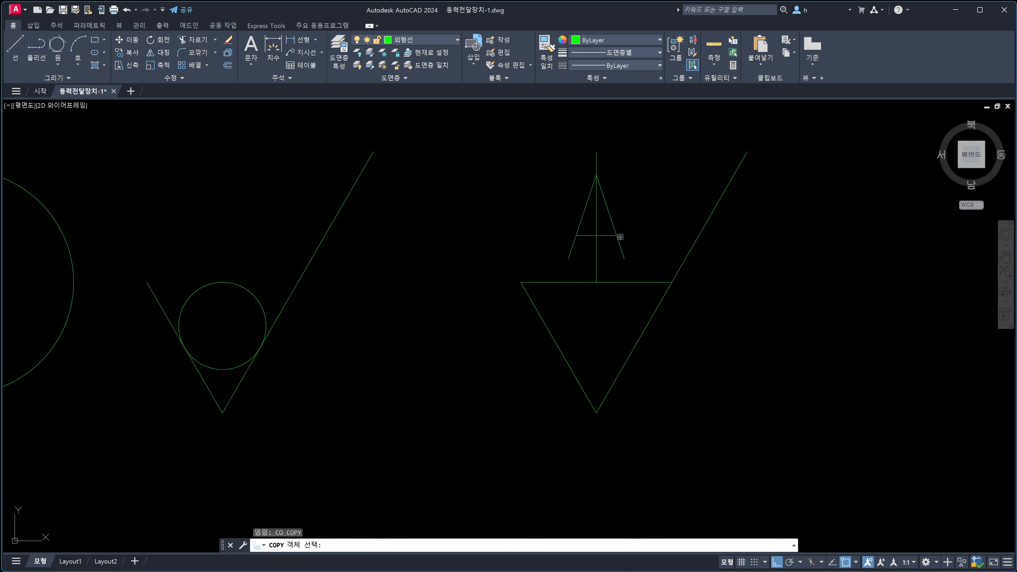
{"action": "left_click", "coordinate": [619, 240]}
{"action": "key", "text": "Return"}
{"action": "left_click", "coordinate": [596, 281]}
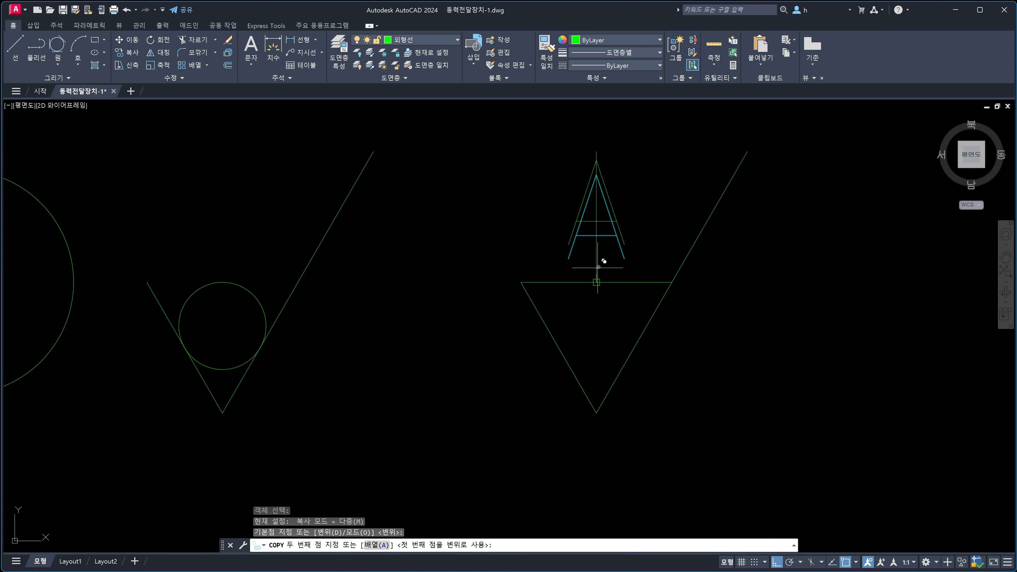
{"action": "left_click", "coordinate": [595, 276]}
{"action": "key", "text": "Escape"}
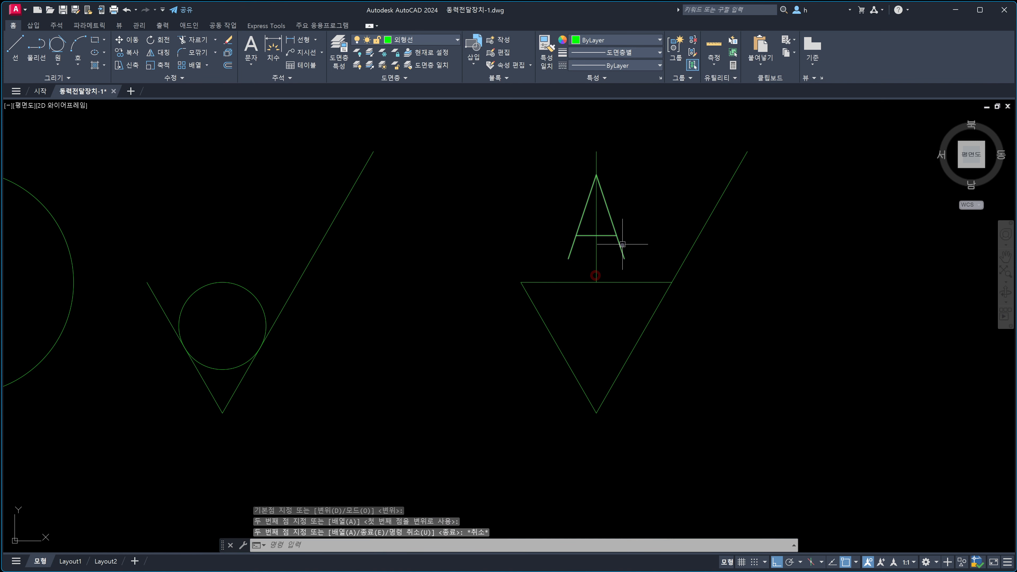
Assign the copied letter A to the 문자 layer.
{"action": "left_click", "coordinate": [619, 246]}
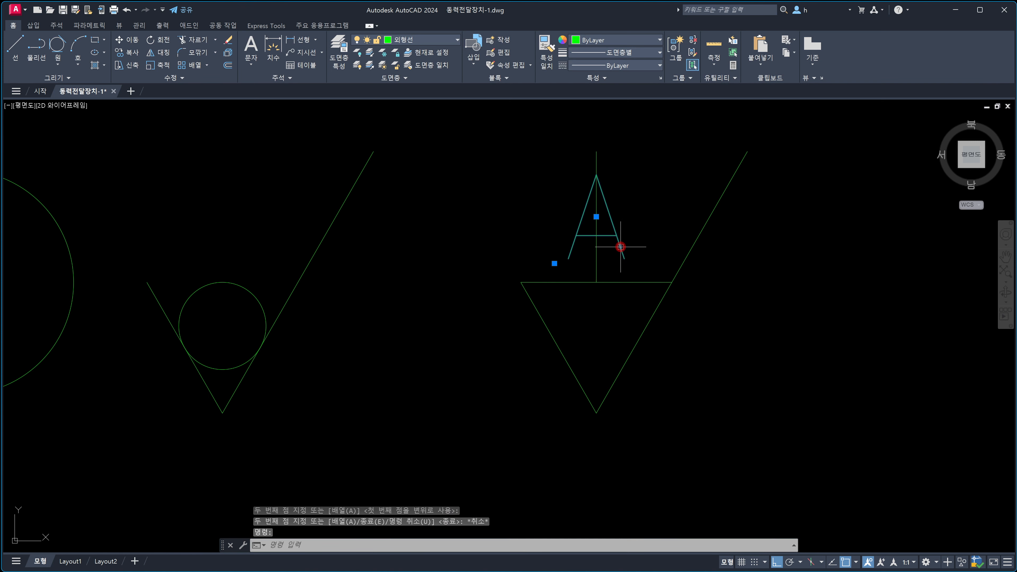
{"action": "left_click", "coordinate": [451, 40]}
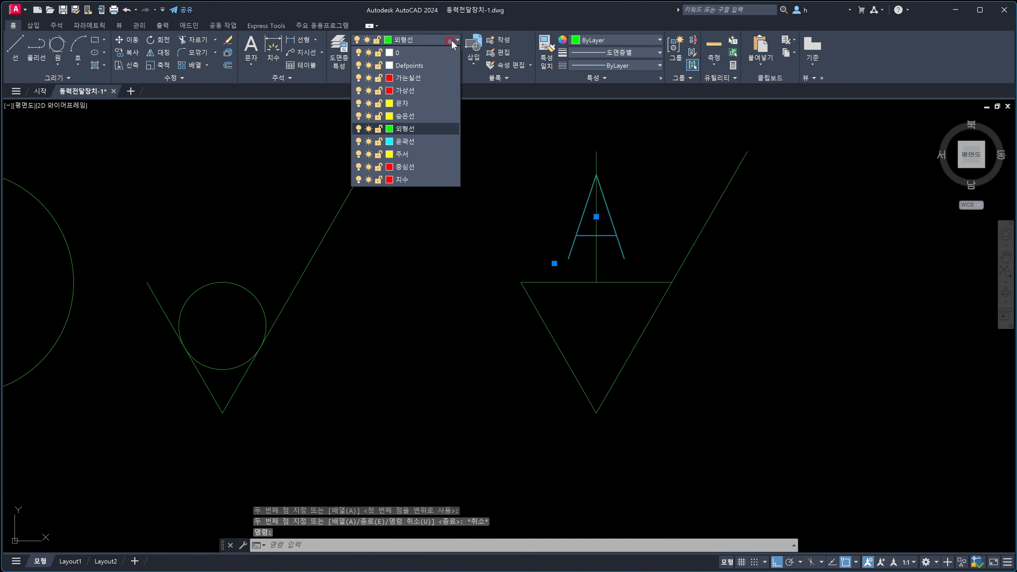
{"action": "left_click", "coordinate": [410, 101]}
{"action": "key", "text": "Escape"}
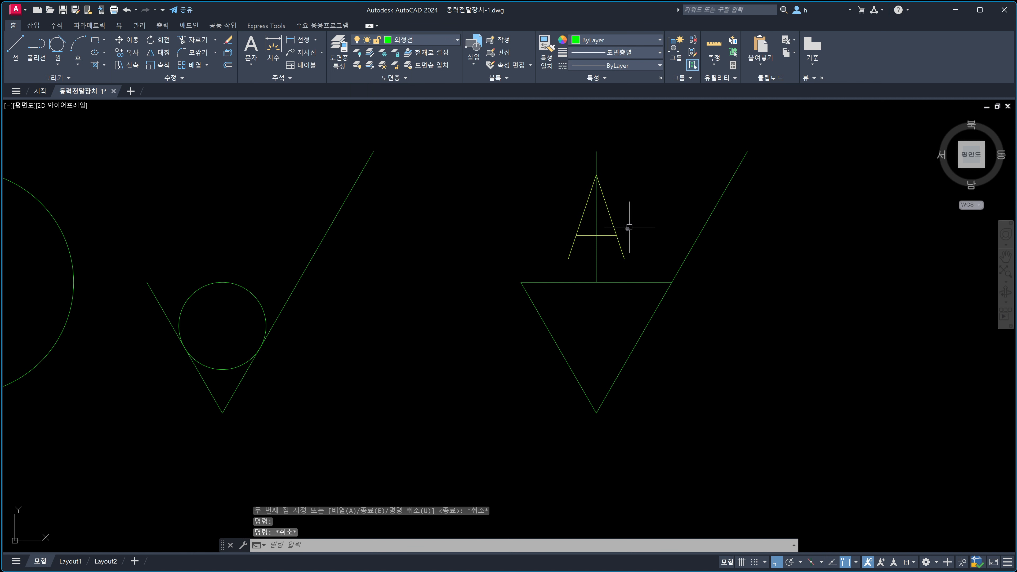
Replace the content of the copied yellow letter with "W".
{"action": "left_click", "coordinate": [613, 222]}
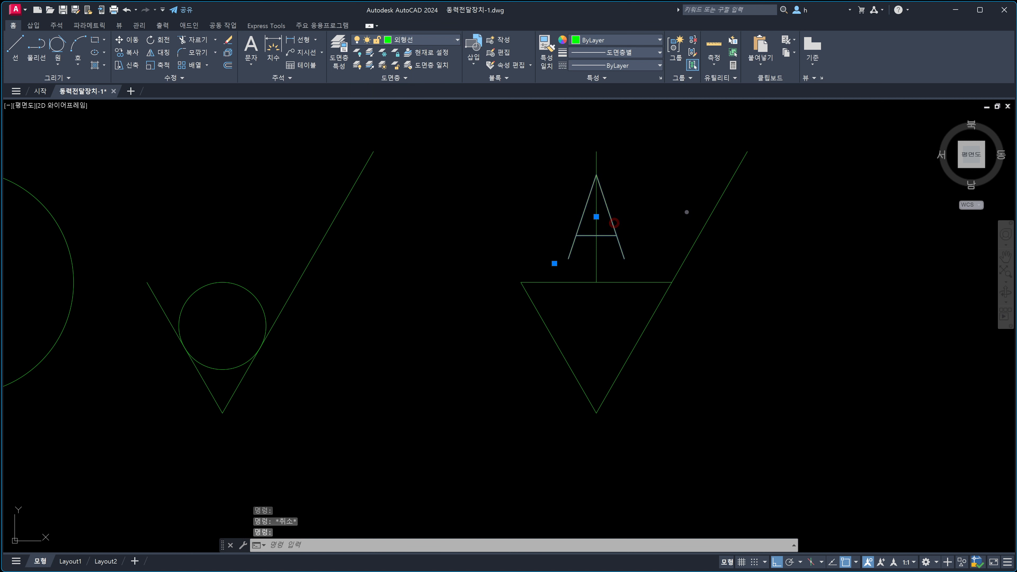
{"action": "type", "text": "W"}
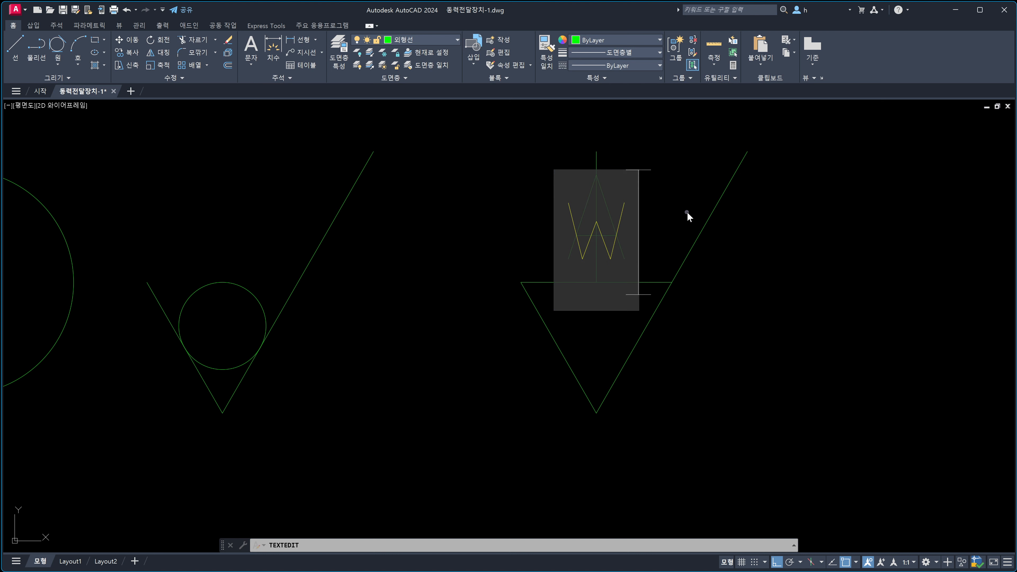
{"action": "left_click", "coordinate": [760, 253]}
{"action": "key", "text": "Escape"}
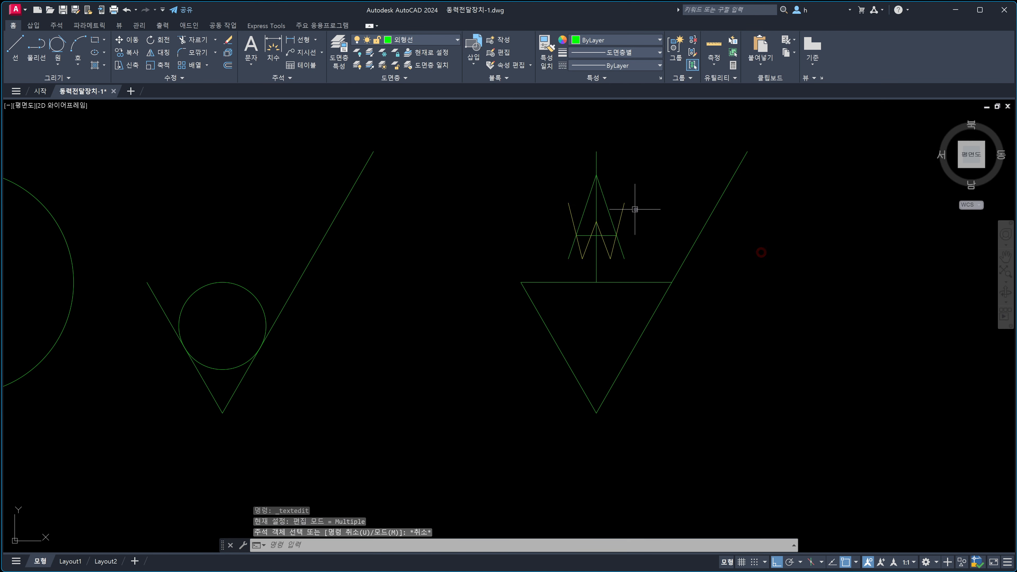
{"action": "left_click", "coordinate": [623, 210]}
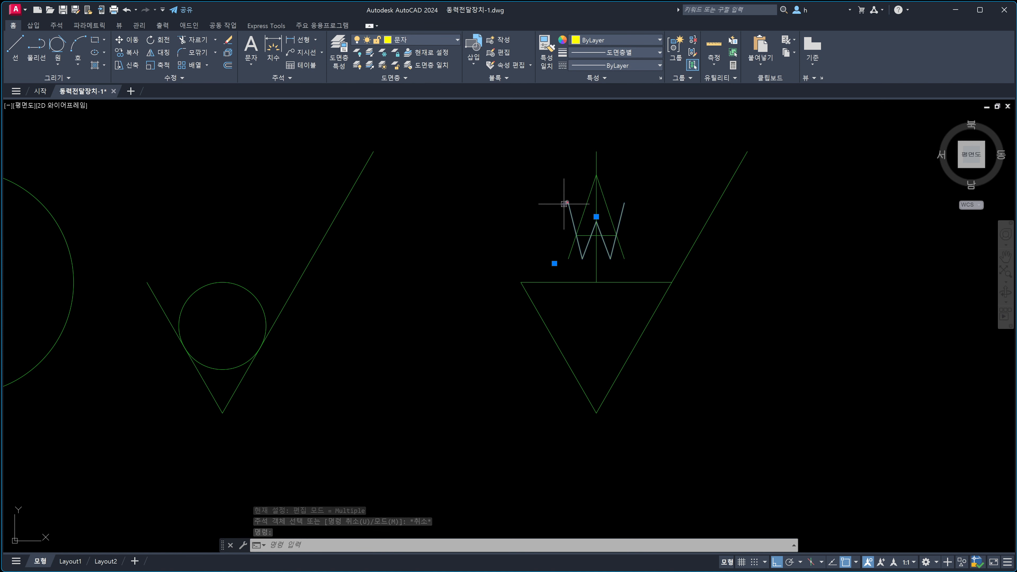
{"action": "left_click_drag", "start_coordinate": [567, 202], "coordinate": [524, 202]}
{"action": "mouse_move", "coordinate": [580, 257]}
{"action": "left_mouse_down"}
{"action": "mouse_move", "coordinate": [544, 254]}
{"action": "mouse_move", "coordinate": [530, 236]}
{"action": "mouse_move", "coordinate": [596, 234]}
{"action": "mouse_move", "coordinate": [597, 217]}
{"action": "mouse_move", "coordinate": [647, 225]}
{"action": "left_mouse_up"}
{"action": "left_click_drag", "start_coordinate": [650, 215], "coordinate": [634, 233]}
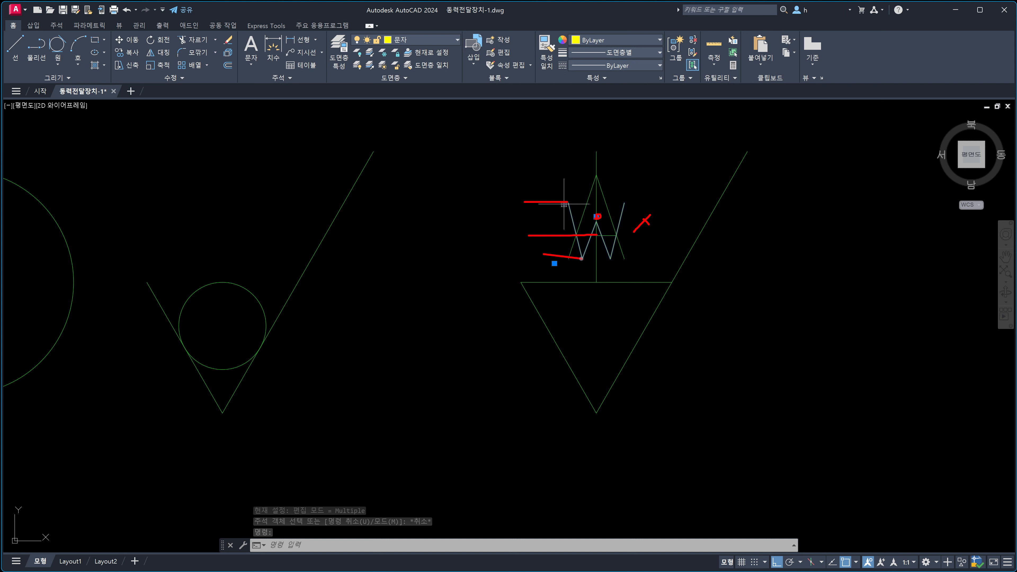
{"action": "left_click_drag", "start_coordinate": [560, 258], "coordinate": [627, 258]}
{"action": "left_click_drag", "start_coordinate": [598, 177], "coordinate": [536, 177]}
{"action": "mouse_move", "coordinate": [519, 241]}
{"action": "left_mouse_down"}
{"action": "mouse_move", "coordinate": [566, 239]}
{"action": "mouse_move", "coordinate": [556, 248]}
{"action": "left_mouse_up"}
{"action": "key", "text": "Escape"}
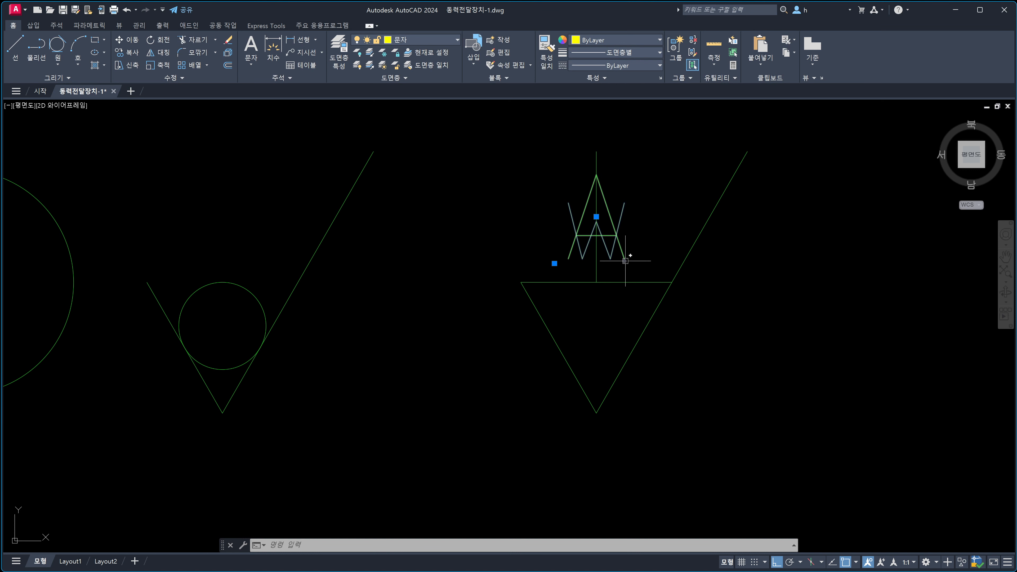
{"action": "key", "text": "Escape"}
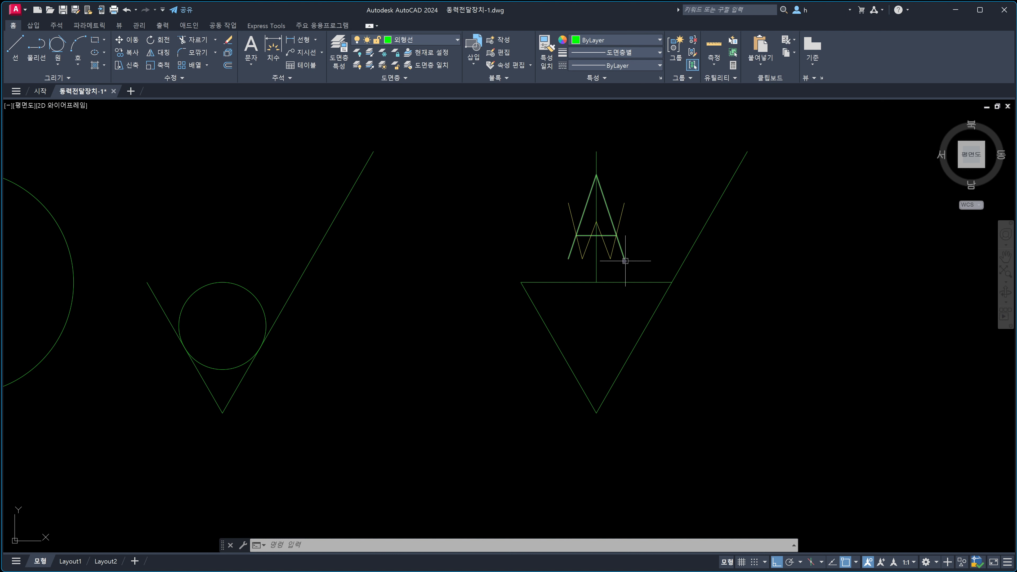
Replace the content of the yellow letter with a lowercase "y".
{"action": "double_click", "coordinate": [612, 251]}
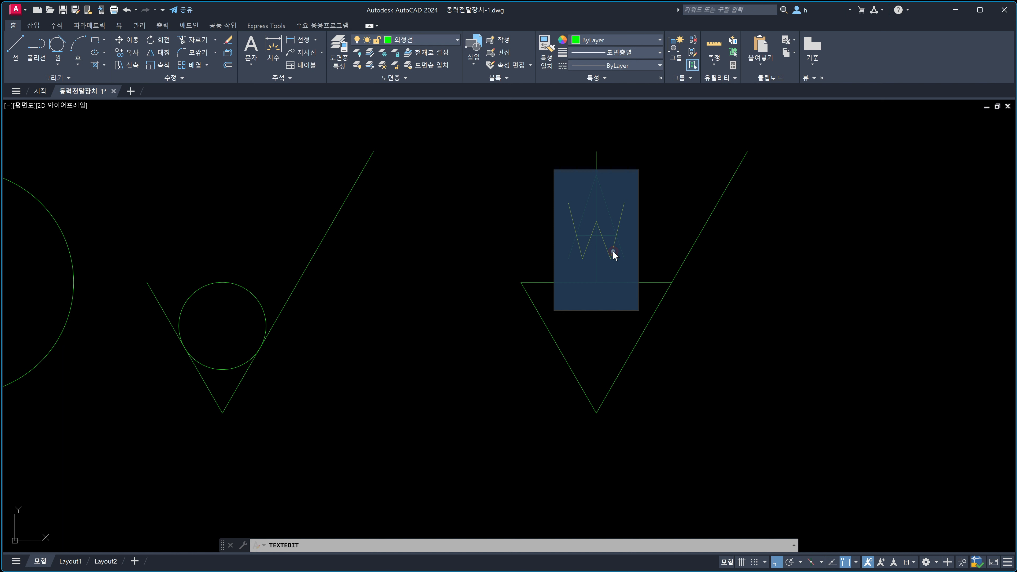
{"action": "type", "text": "y"}
{"action": "key", "text": "Return"}
{"action": "key", "text": "Escape"}
{"action": "key", "text": "Escape"}
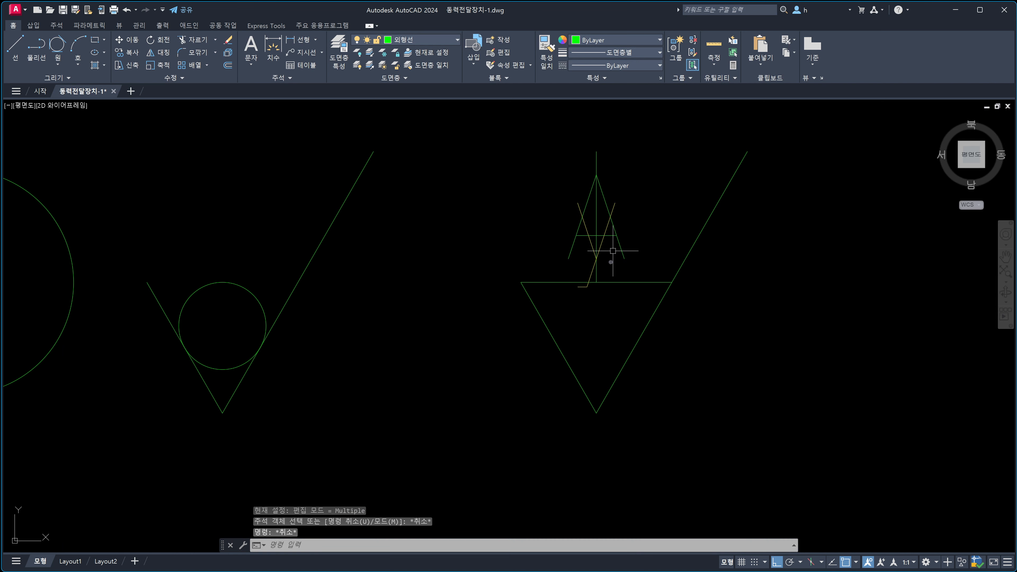
{"action": "left_click_drag", "start_coordinate": [568, 276], "coordinate": [605, 301]}
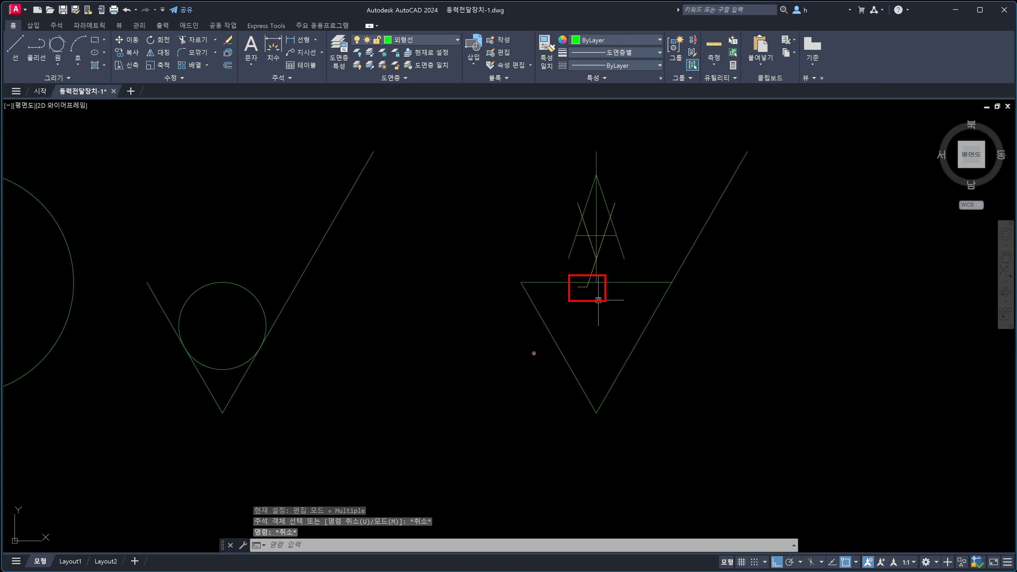
{"action": "mouse_move", "coordinate": [533, 353]}
{"action": "left_mouse_down"}
{"action": "mouse_move", "coordinate": [586, 305]}
{"action": "mouse_move", "coordinate": [585, 326]}
{"action": "left_mouse_up"}
{"action": "left_click_drag", "start_coordinate": [636, 283], "coordinate": [633, 280]}
{"action": "key", "text": "Escape"}
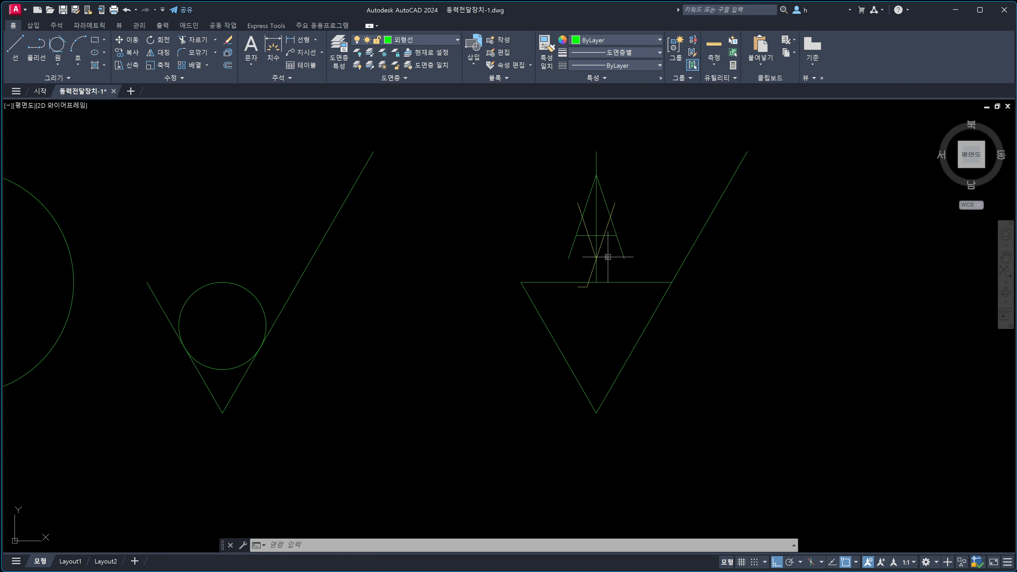
Move the yellow letter y slightly upward above the triangle's horizontal line and undo the move.
{"action": "type", "text": "m"}
{"action": "key", "text": "Return"}
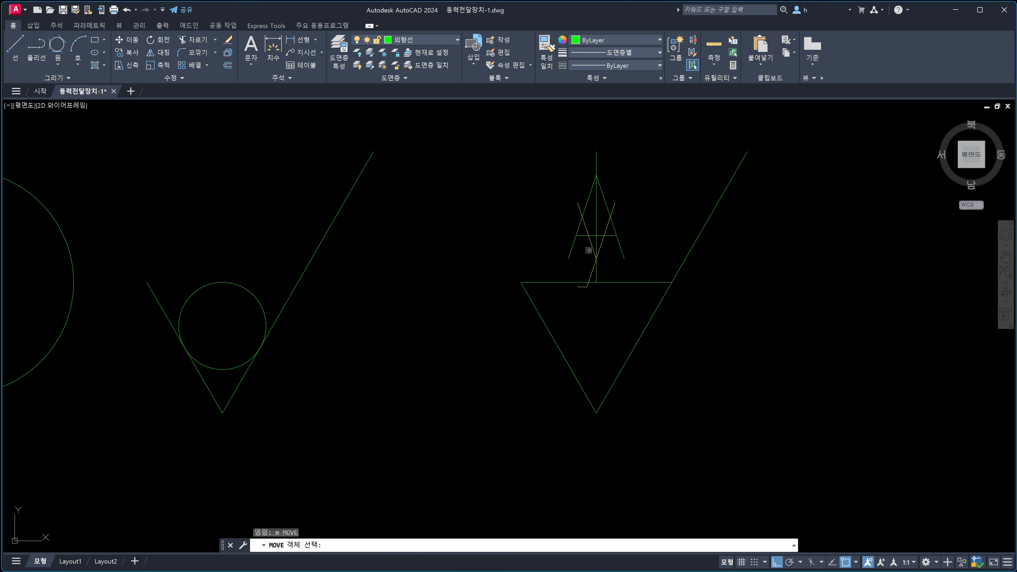
{"action": "left_click", "coordinate": [588, 250]}
{"action": "key", "text": "Return"}
{"action": "left_click", "coordinate": [535, 249]}
{"action": "left_click", "coordinate": [531, 232]}
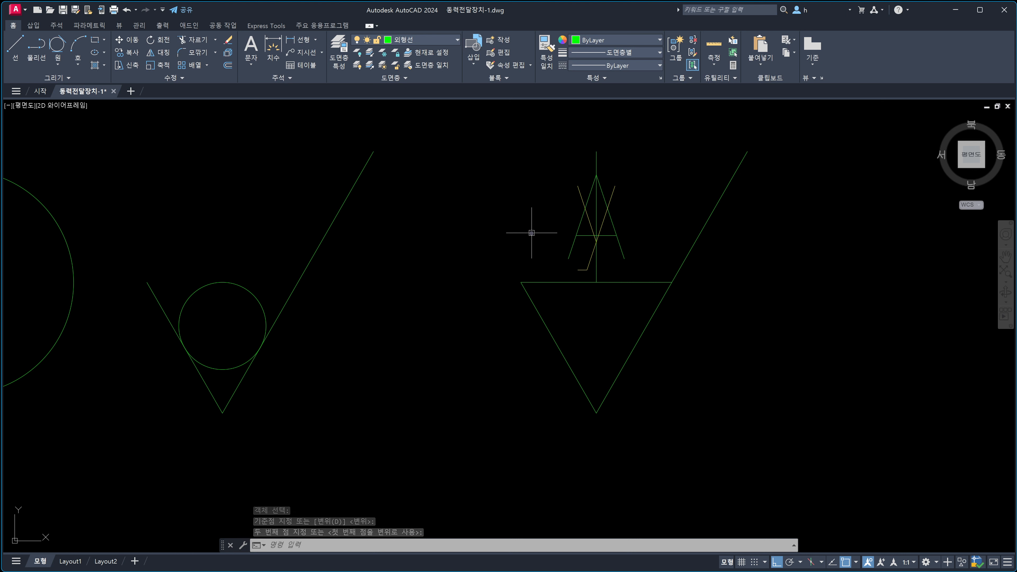
{"action": "key", "text": "ctrl+z"}
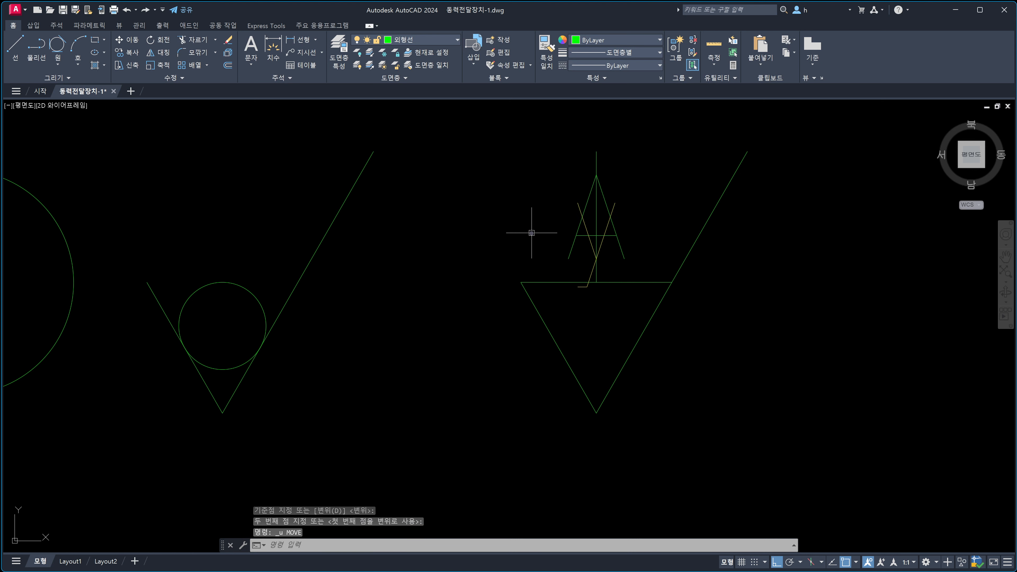
{"action": "key", "text": "Escape"}
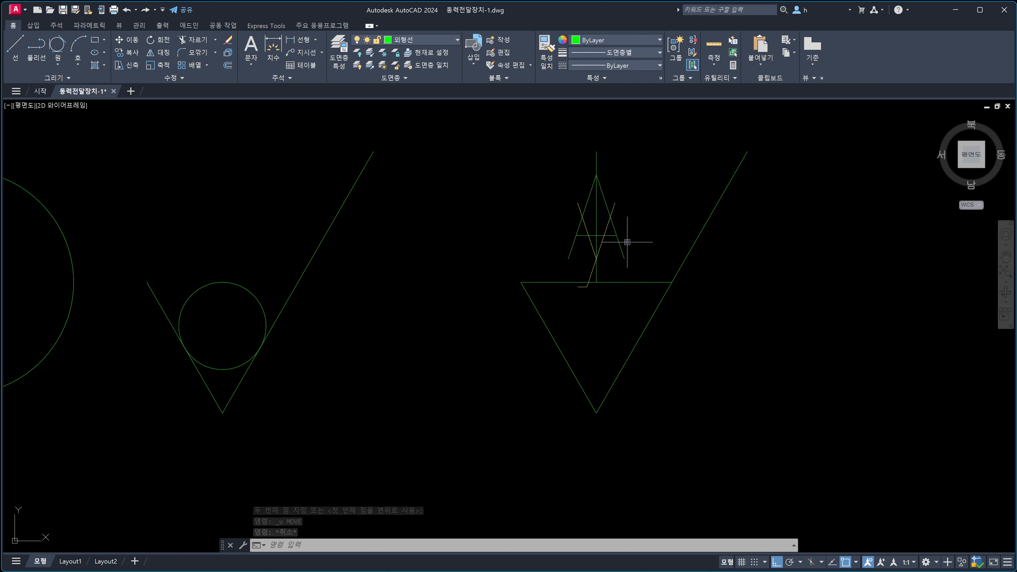
Delete the yellow letter y overlapping the green letter A.
{"action": "left_click", "coordinate": [612, 213]}
{"action": "key", "text": "Delete"}
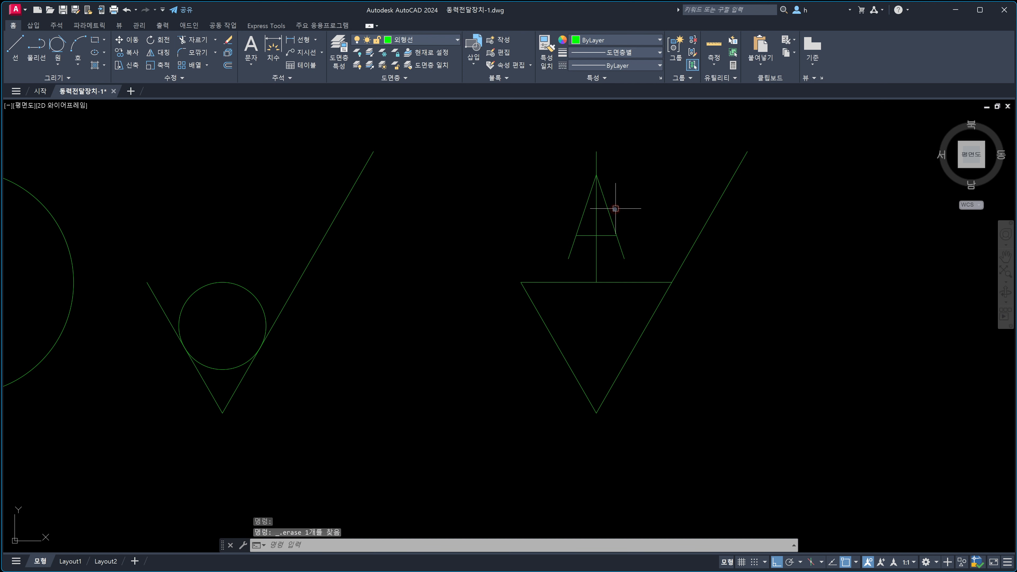
{"action": "key", "text": "Escape"}
{"action": "left_click", "coordinate": [610, 227]}
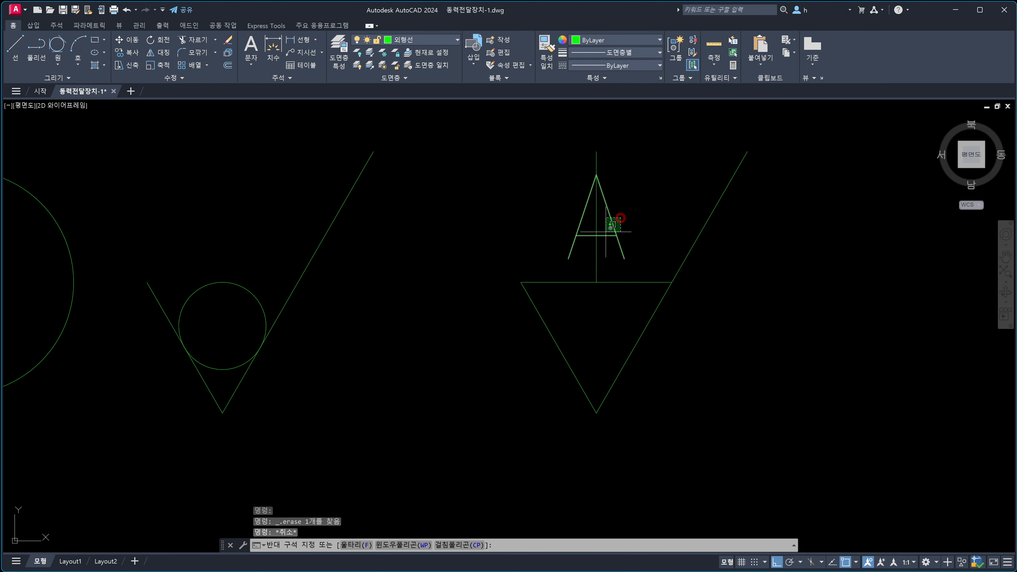
{"action": "key", "text": "Escape"}
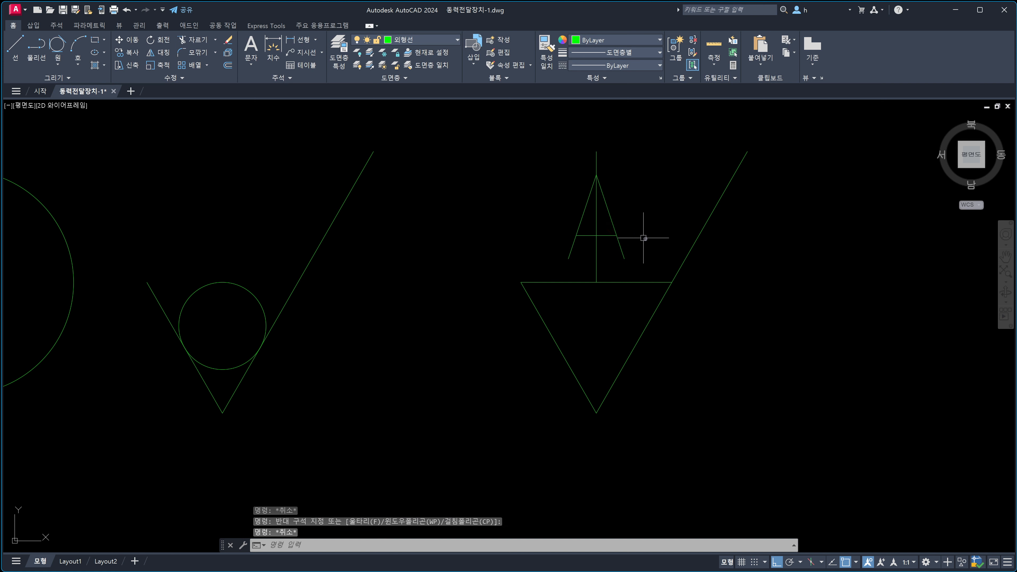
Add a single-line text "A" with Middle (M) justification at the vertical line's midpoint, height 5 and rotation 0.
{"action": "type", "text": "dt"}
{"action": "key", "text": "Return"}
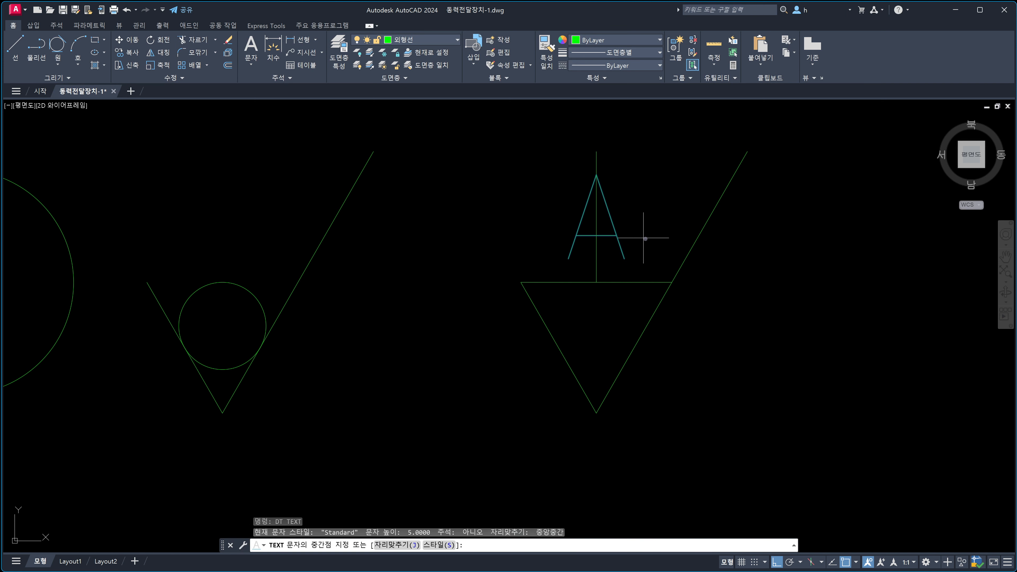
{"action": "key", "text": "Return"}
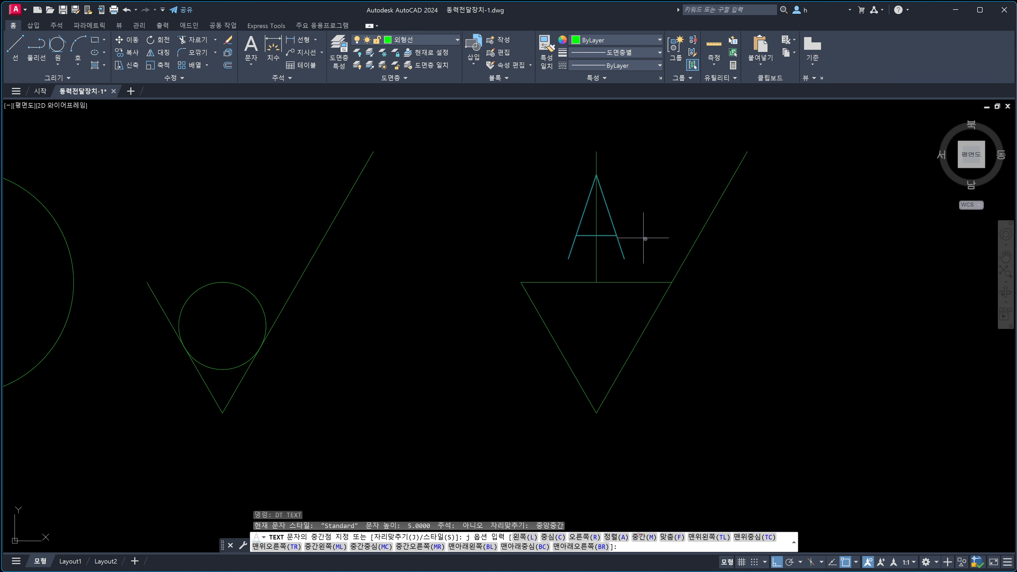
{"action": "left_click_drag", "start_coordinate": [630, 531], "coordinate": [658, 543]}
{"action": "mouse_move", "coordinate": [671, 494]}
{"action": "left_mouse_down"}
{"action": "mouse_move", "coordinate": [663, 506]}
{"action": "mouse_move", "coordinate": [675, 513]}
{"action": "left_mouse_up"}
{"action": "key", "text": "Escape"}
{"action": "key", "text": "Return"}
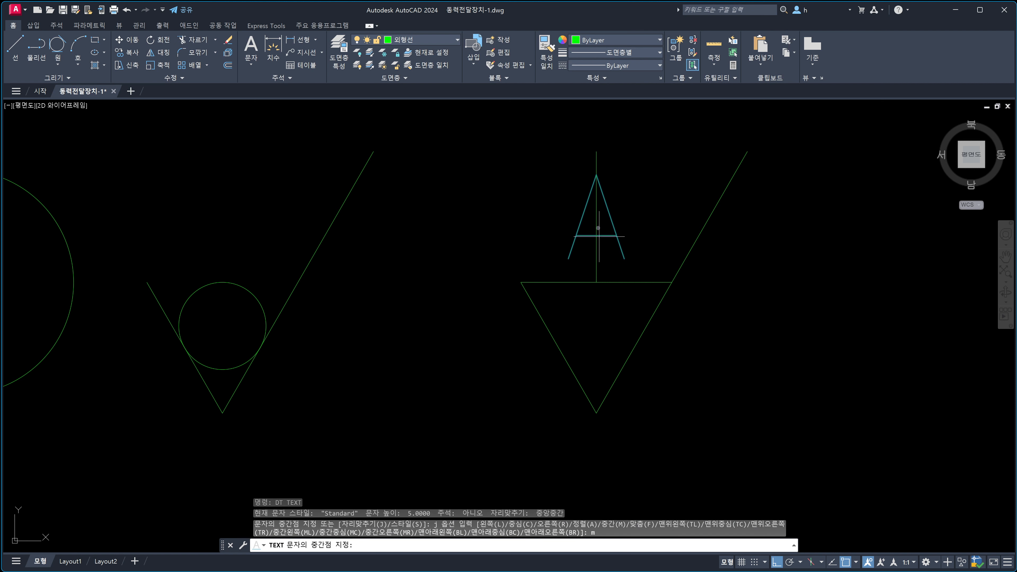
{"action": "left_click", "coordinate": [596, 218]}
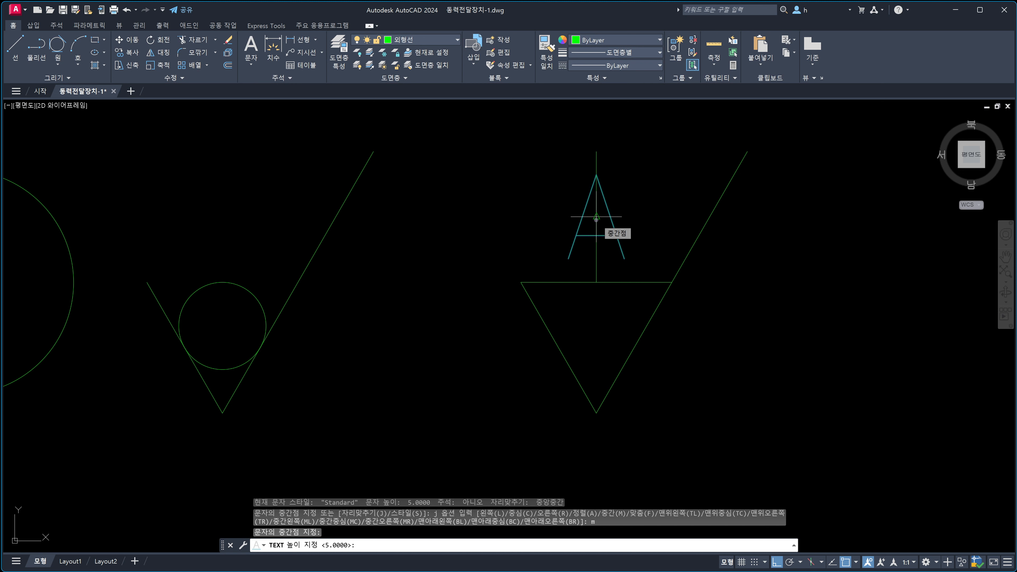
{"action": "key", "text": "Return"}
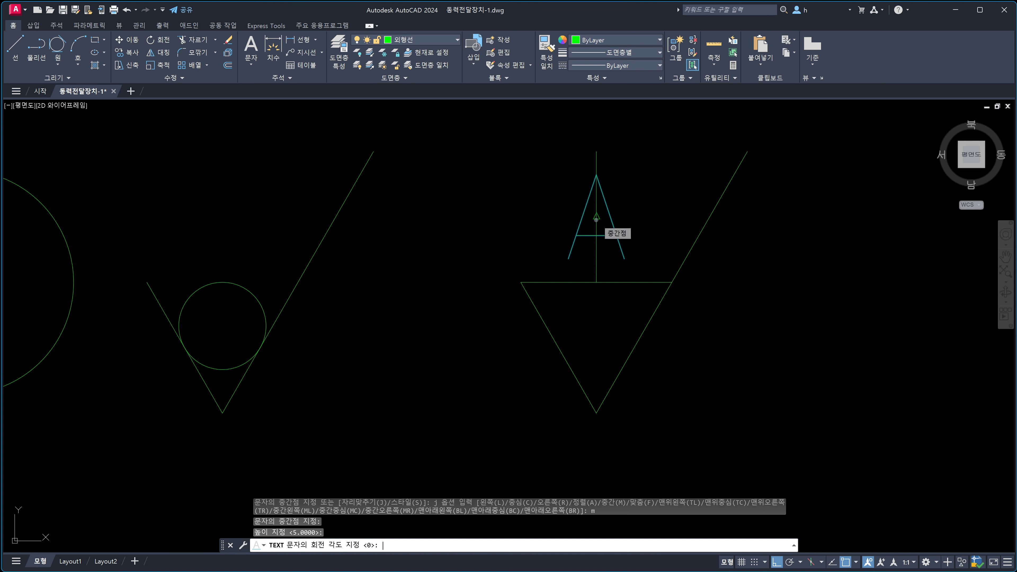
{"action": "key", "text": "Return"}
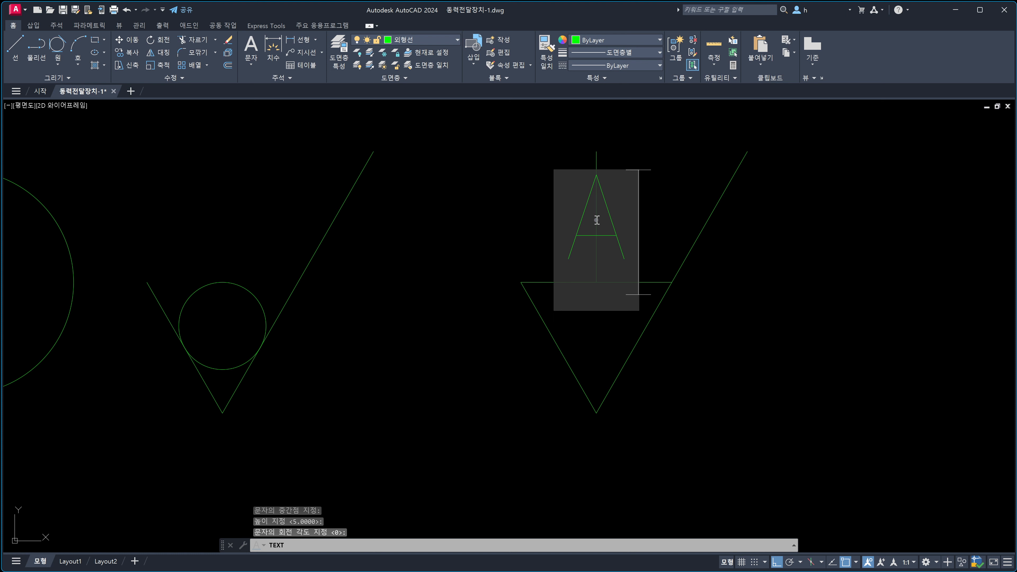
{"action": "key", "text": "Return"}
{"action": "key", "text": "Escape"}
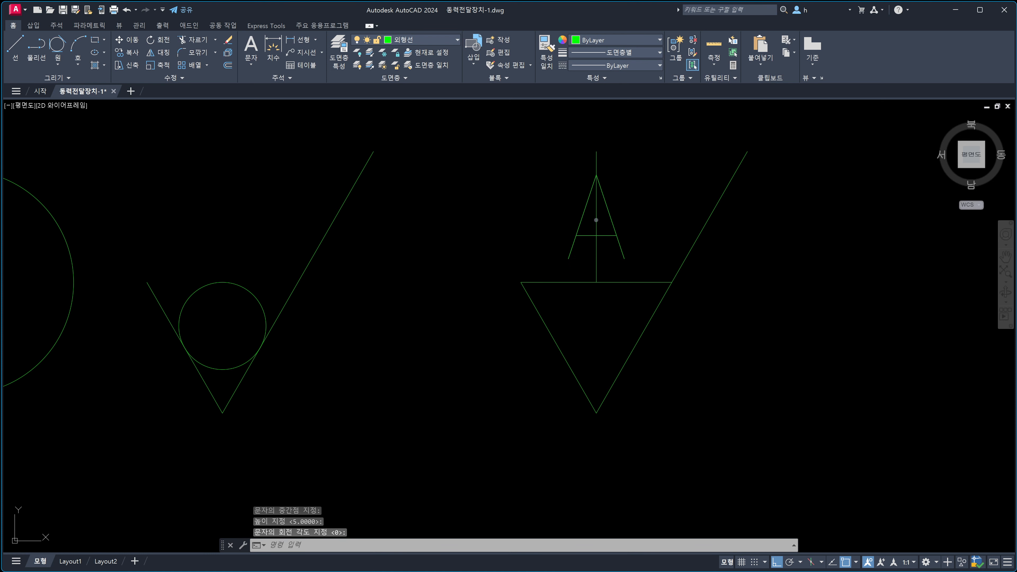
Assign the newly placed letter A above the triangle to the 문자 layer.
{"action": "left_click", "coordinate": [611, 219]}
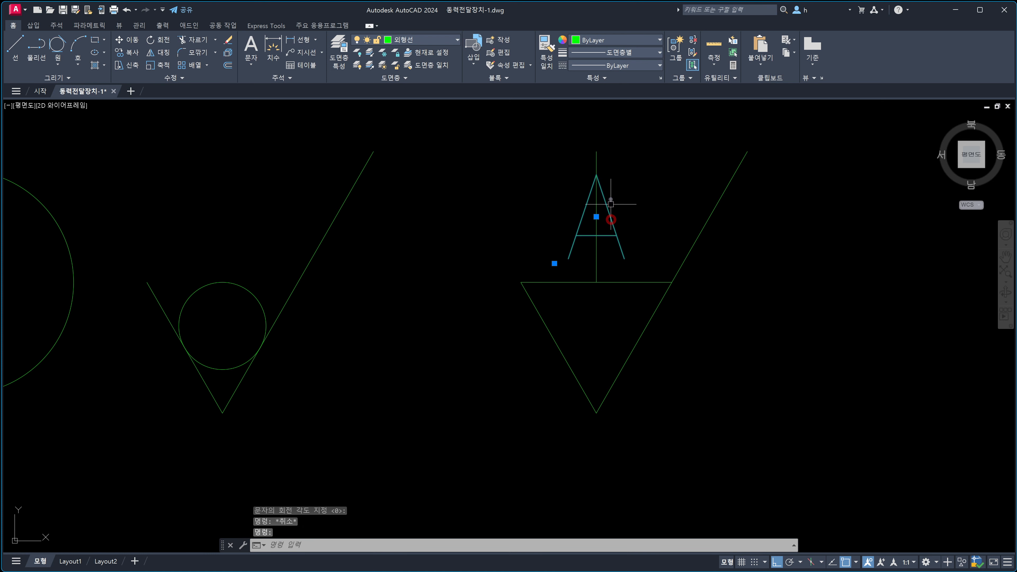
{"action": "left_click", "coordinate": [439, 41]}
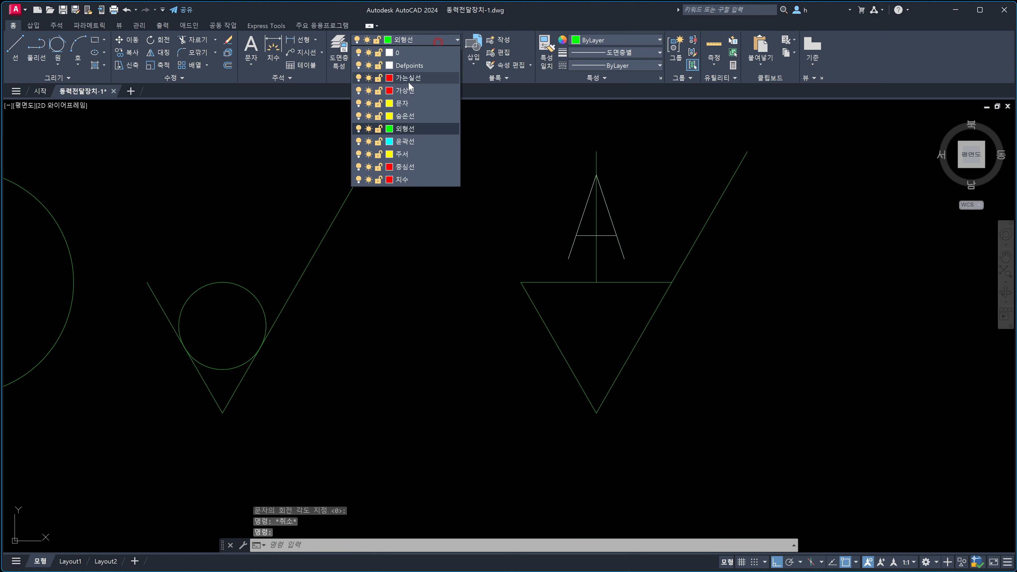
{"action": "left_click", "coordinate": [408, 103]}
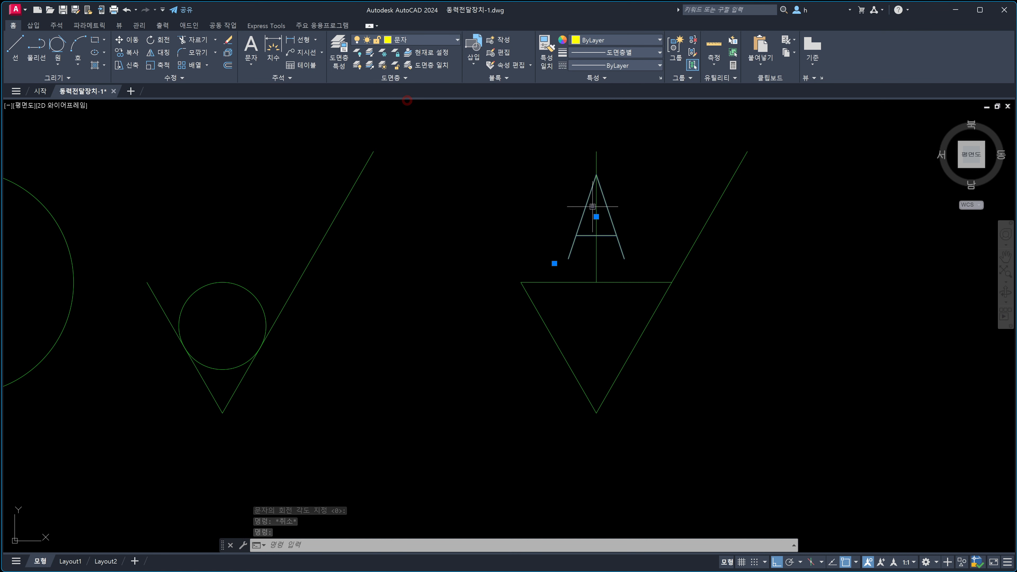
{"action": "key", "text": "Escape"}
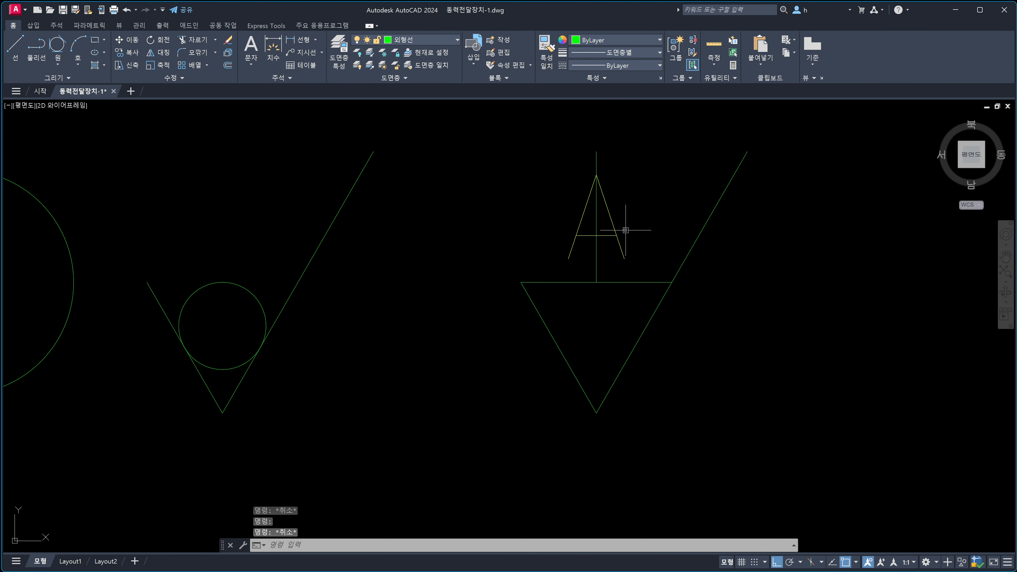
Replace the content of the yellow letter A with a lowercase "w".
{"action": "left_click", "coordinate": [614, 223]}
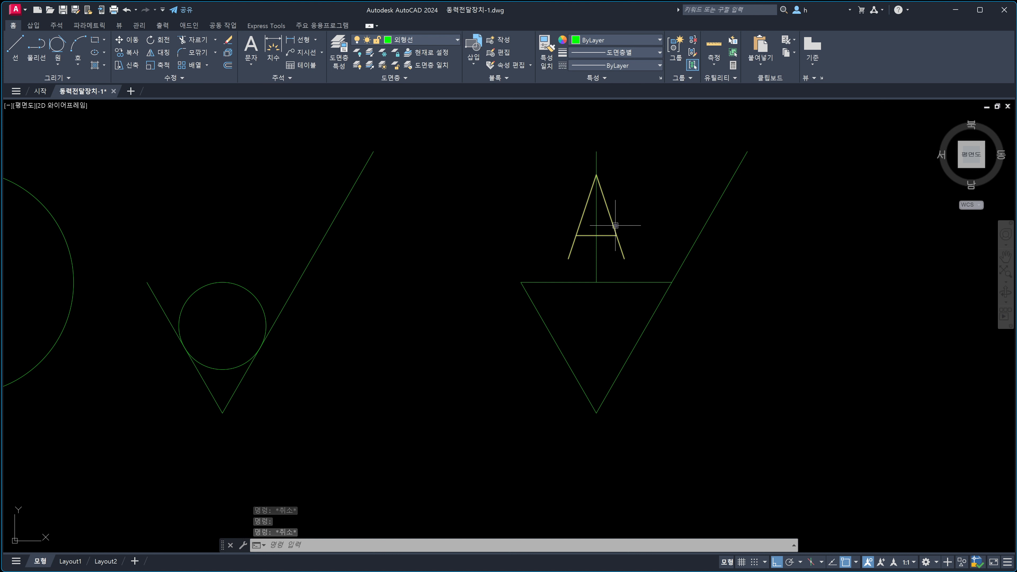
{"action": "double_click", "coordinate": [615, 226]}
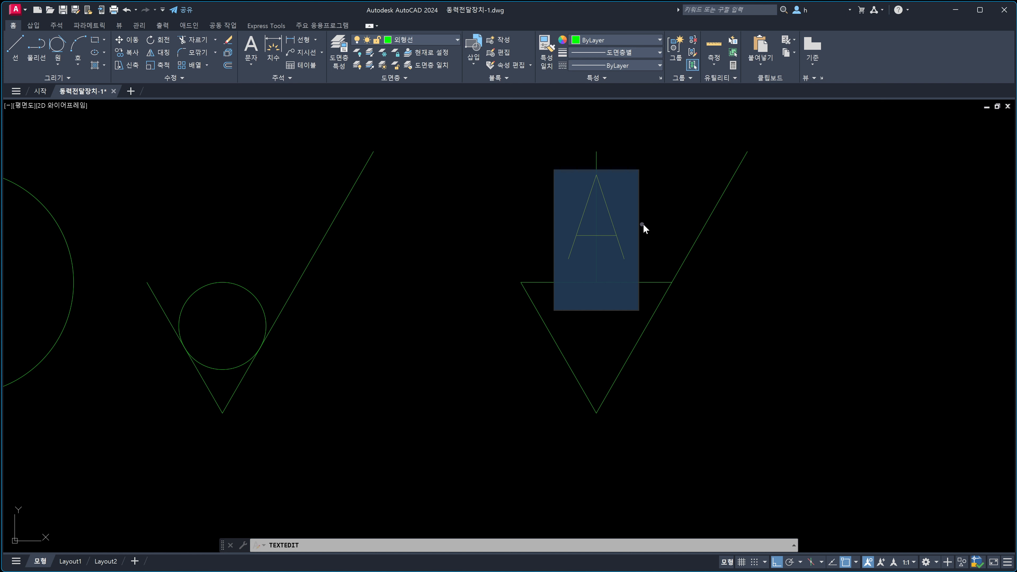
{"action": "type", "text": "W"}
{"action": "left_click", "coordinate": [653, 223]}
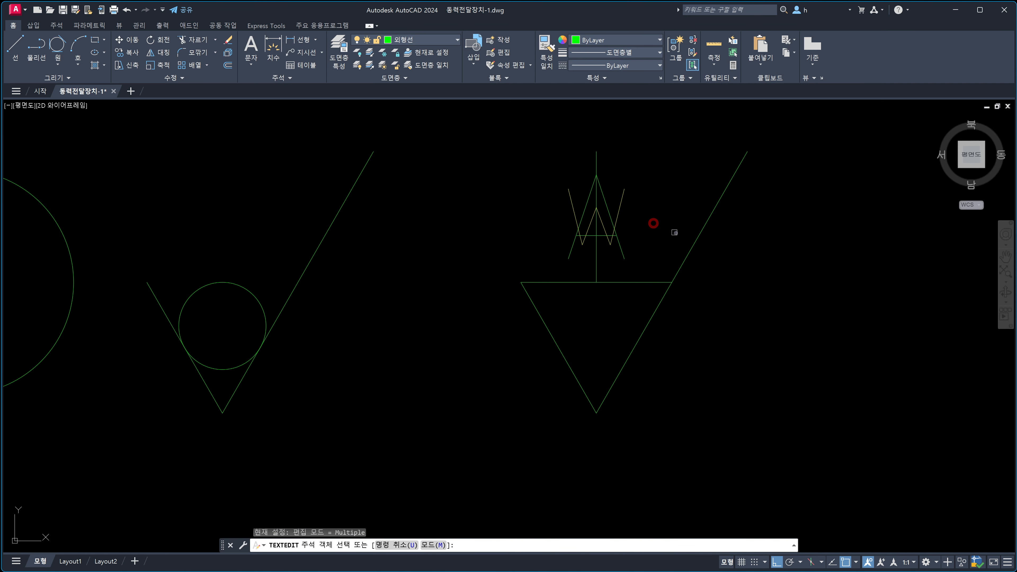
{"action": "key", "text": "Escape"}
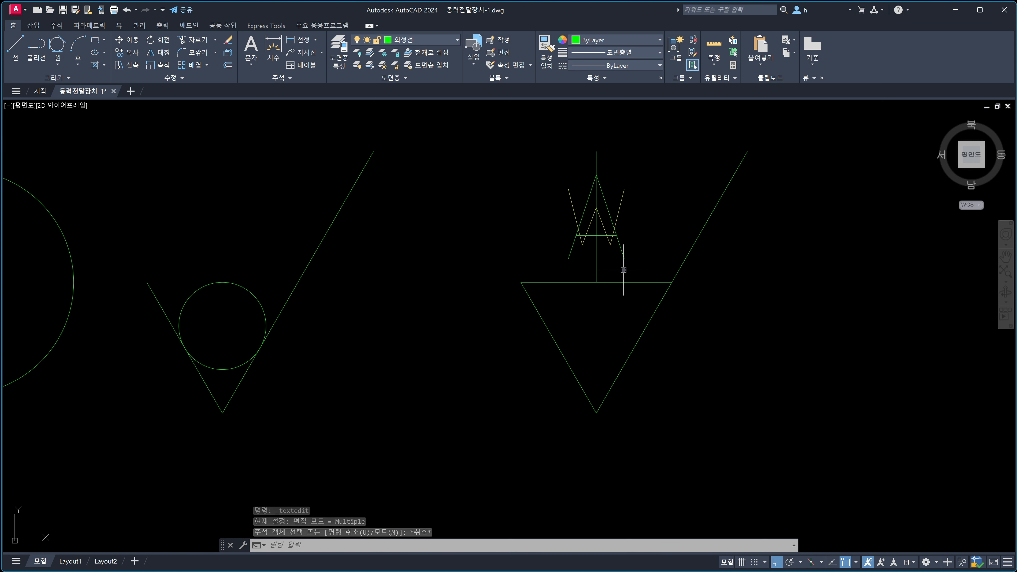
{"action": "key", "text": "Escape"}
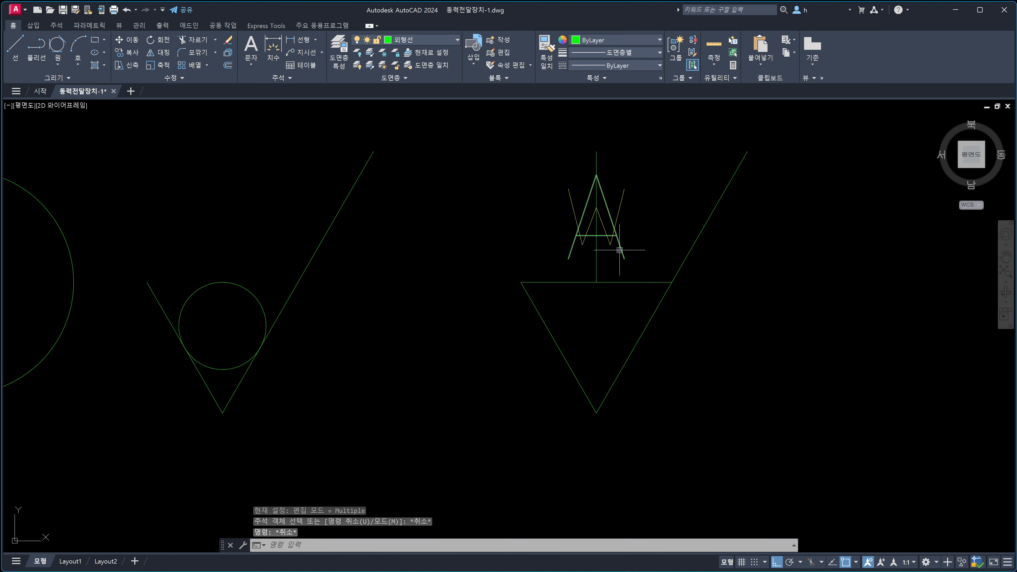
Replace the content of the green letter A with a lowercase "w".
{"action": "left_click", "coordinate": [619, 250]}
{"action": "double_click", "coordinate": [619, 250]}
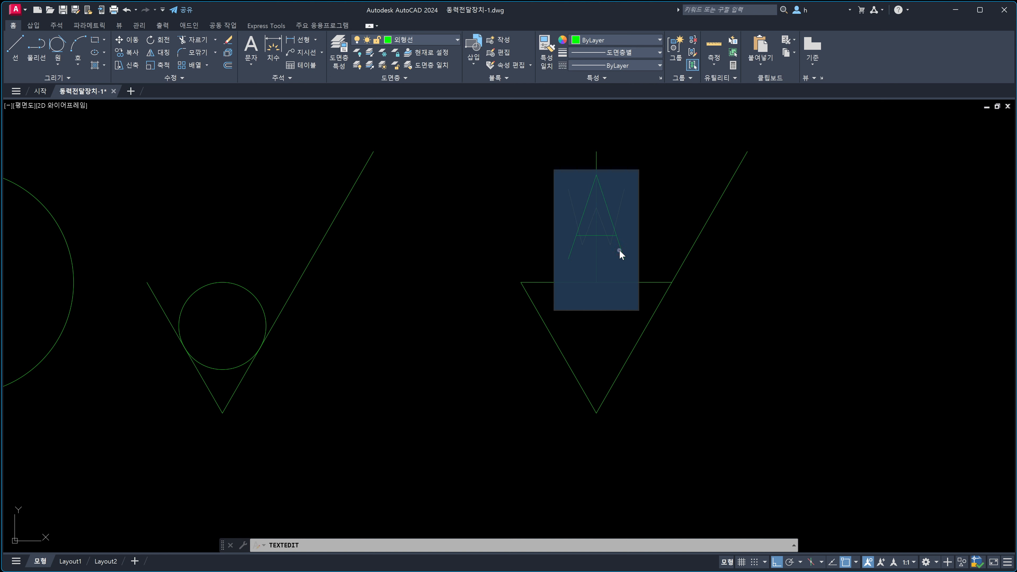
{"action": "type", "text": "W"}
{"action": "left_click", "coordinate": [728, 288]}
{"action": "key", "text": "Escape"}
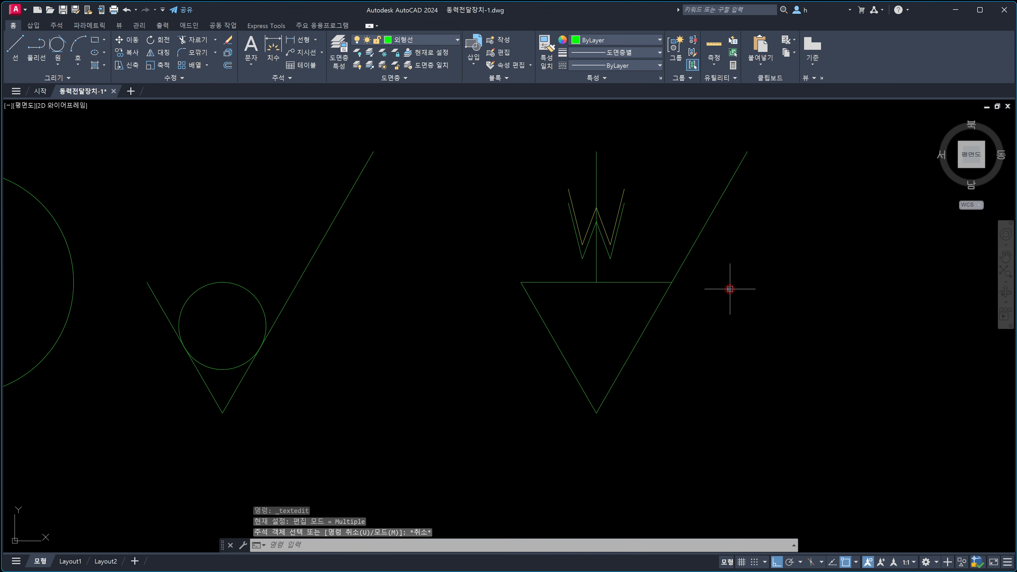
{"action": "key", "text": "ctrl+w"}
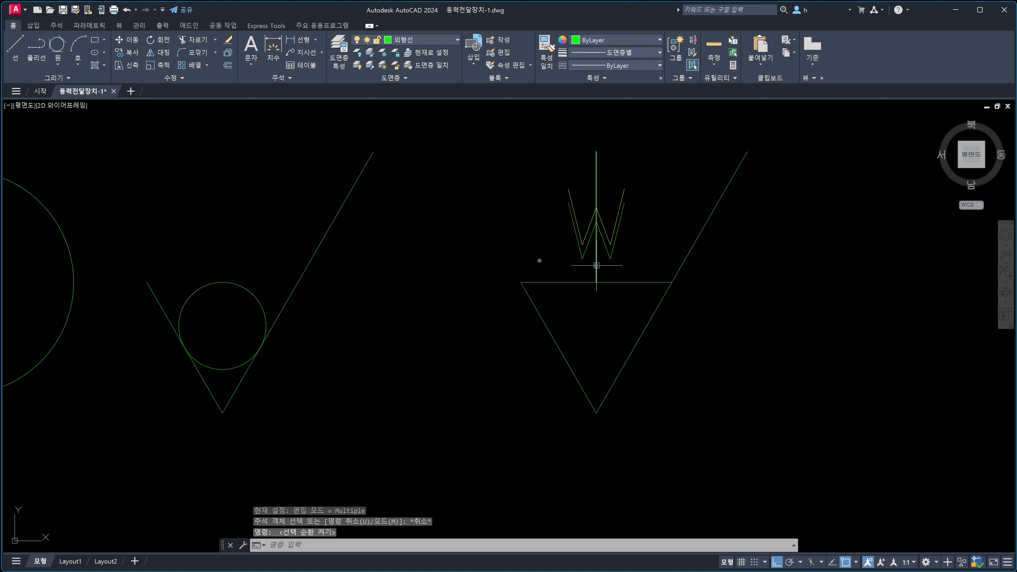
{"action": "left_click_drag", "start_coordinate": [539, 260], "coordinate": [629, 261]}
{"action": "mouse_move", "coordinate": [411, 256]}
{"action": "left_mouse_down"}
{"action": "mouse_move", "coordinate": [428, 236]}
{"action": "mouse_move", "coordinate": [446, 268]}
{"action": "mouse_move", "coordinate": [416, 283]}
{"action": "mouse_move", "coordinate": [453, 237]}
{"action": "mouse_move", "coordinate": [390, 277]}
{"action": "left_mouse_up"}
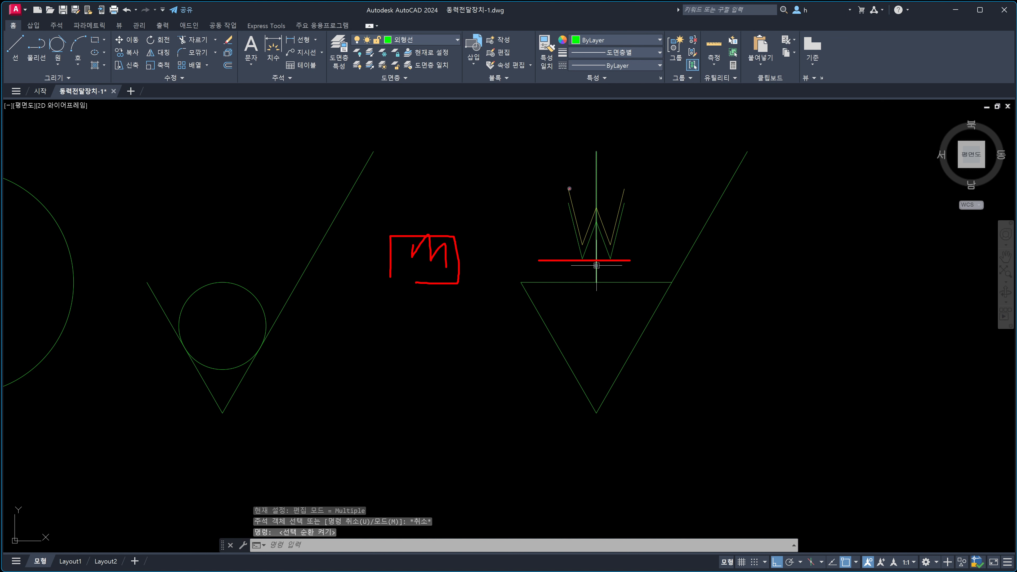
{"action": "left_click_drag", "start_coordinate": [569, 188], "coordinate": [503, 189]}
{"action": "left_click_drag", "start_coordinate": [580, 243], "coordinate": [503, 242]}
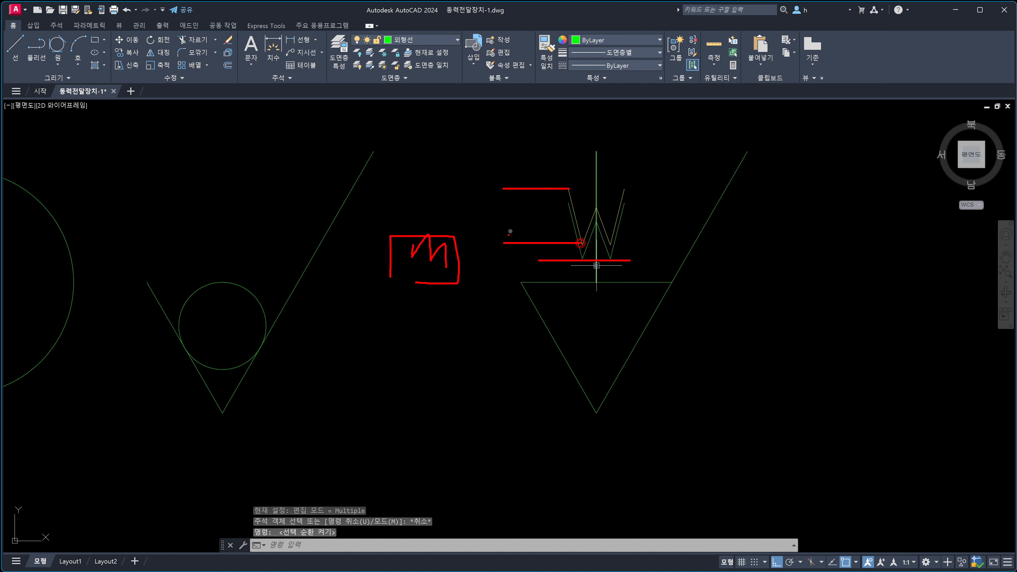
{"action": "mouse_move", "coordinate": [524, 188]}
{"action": "left_mouse_down"}
{"action": "mouse_move", "coordinate": [519, 243]}
{"action": "mouse_move", "coordinate": [528, 234]}
{"action": "mouse_move", "coordinate": [525, 188]}
{"action": "mouse_move", "coordinate": [523, 209]}
{"action": "left_mouse_up"}
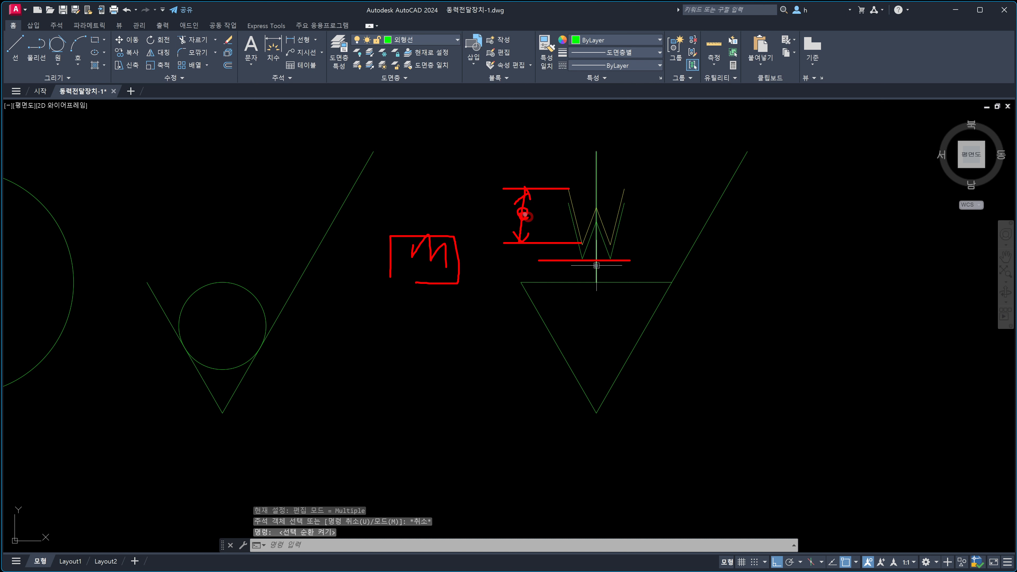
{"action": "left_click", "coordinate": [596, 209]}
{"action": "left_click_drag", "start_coordinate": [596, 208], "coordinate": [599, 208]}
{"action": "left_click_drag", "start_coordinate": [618, 259], "coordinate": [606, 251]}
{"action": "left_click_drag", "start_coordinate": [637, 161], "coordinate": [641, 173]}
{"action": "key", "text": "Escape"}
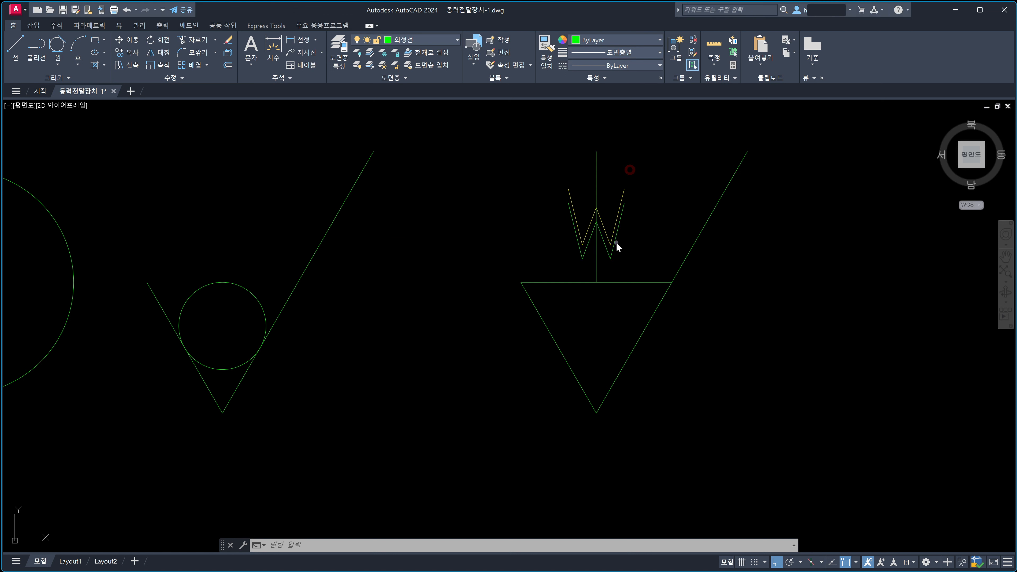
{"action": "key", "text": "Escape"}
Replace the content of the green letter w with an uppercase "W".
{"action": "left_click", "coordinate": [614, 251]}
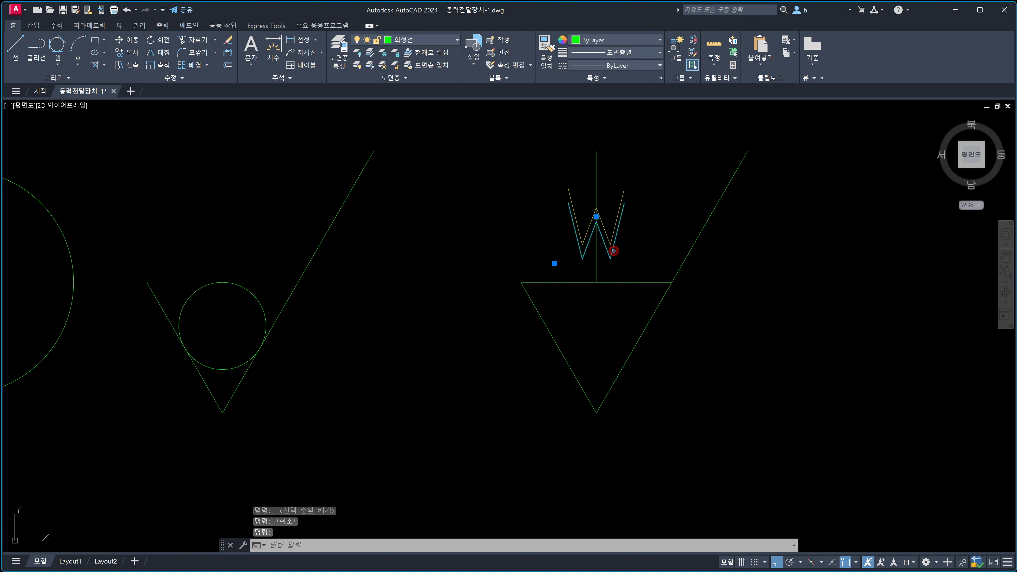
{"action": "double_click", "coordinate": [613, 251]}
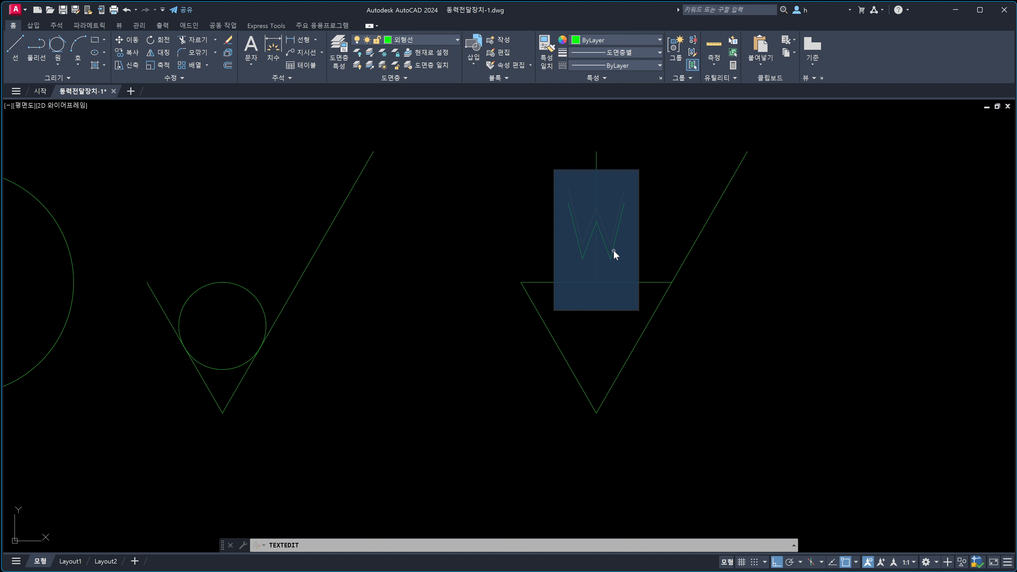
{"action": "left_click", "coordinate": [710, 271]}
{"action": "key", "text": "Escape"}
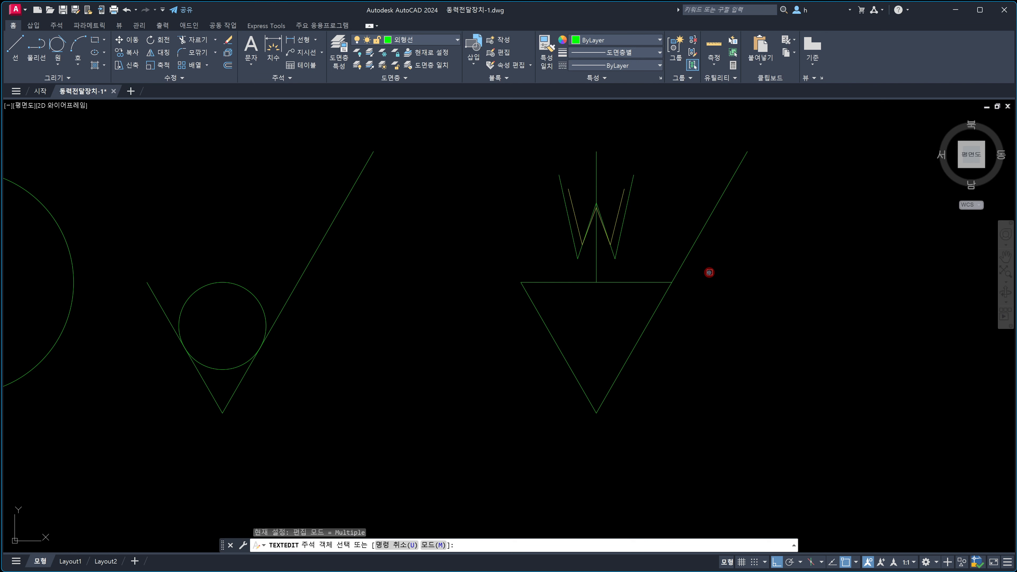
{"action": "type", "text": "Q"}
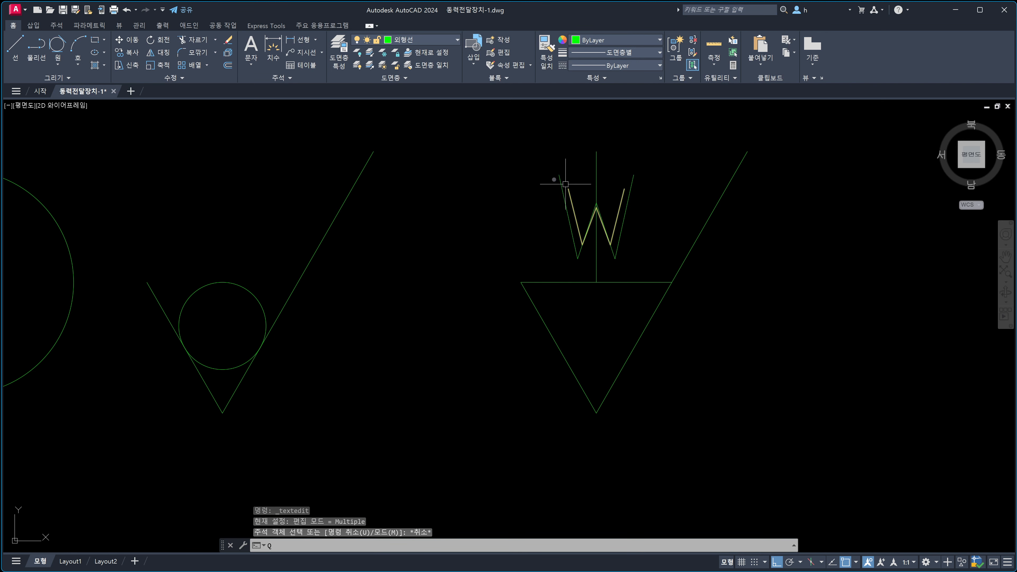
{"action": "left_click", "coordinate": [556, 177]}
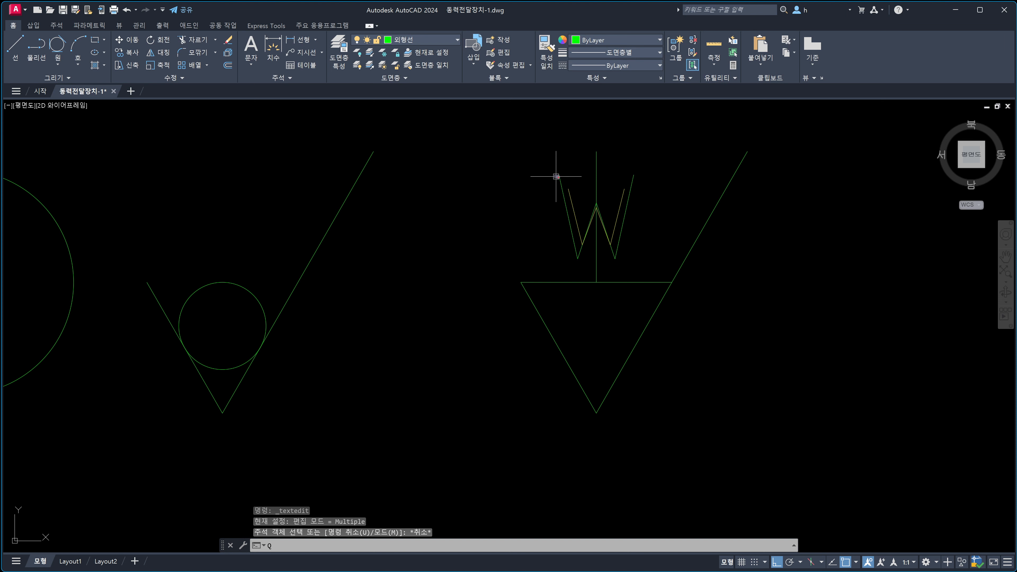
{"action": "mouse_move", "coordinate": [558, 175]}
{"action": "left_mouse_down"}
{"action": "mouse_move", "coordinate": [536, 174]}
{"action": "mouse_move", "coordinate": [535, 188]}
{"action": "left_mouse_up"}
{"action": "mouse_move", "coordinate": [583, 243]}
{"action": "left_mouse_down"}
{"action": "mouse_move", "coordinate": [551, 243]}
{"action": "mouse_move", "coordinate": [551, 253]}
{"action": "left_mouse_up"}
{"action": "mouse_move", "coordinate": [600, 211]}
{"action": "left_mouse_down"}
{"action": "mouse_move", "coordinate": [595, 203]}
{"action": "mouse_move", "coordinate": [601, 213]}
{"action": "left_mouse_up"}
{"action": "key", "text": "Escape"}
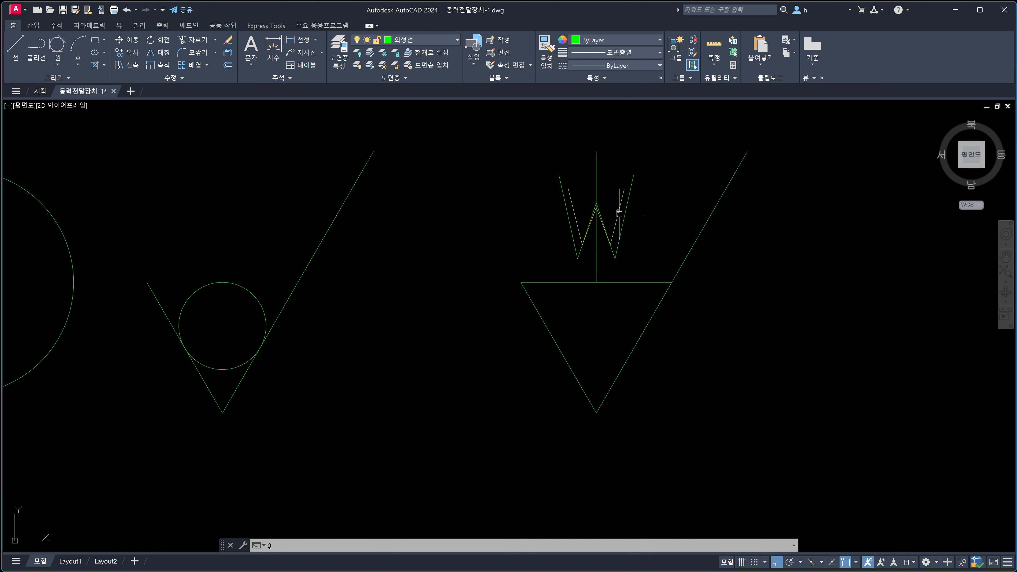
{"action": "left_click", "coordinate": [618, 211]}
{"action": "key", "text": "Escape"}
{"action": "key", "text": "Escape"}
Replace the content of the yellow letter w with a lowercase "y".
{"action": "left_click", "coordinate": [618, 211]}
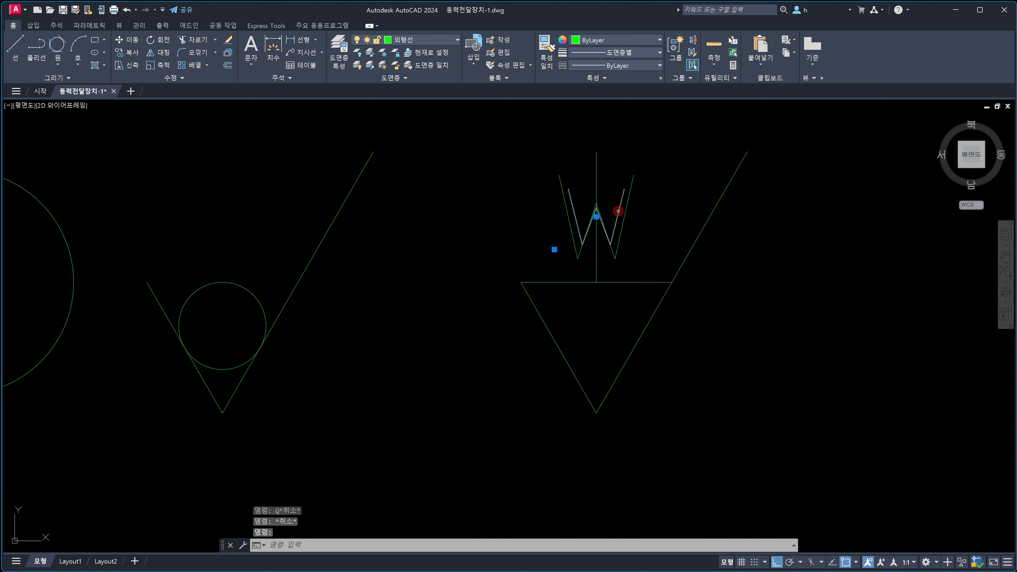
{"action": "double_click", "coordinate": [618, 211]}
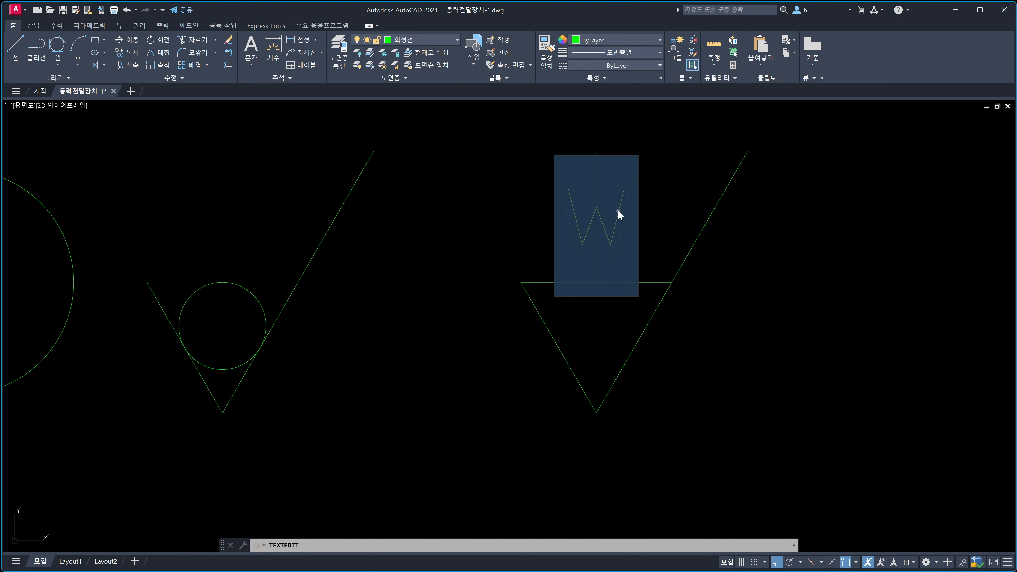
{"action": "left_click", "coordinate": [712, 295]}
{"action": "key", "text": "Escape"}
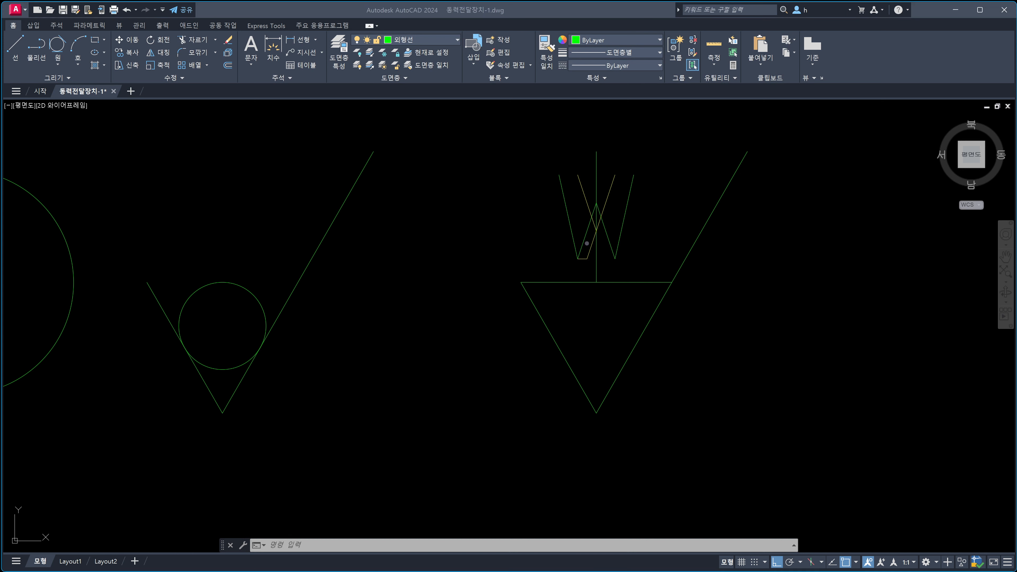
{"action": "left_click_drag", "start_coordinate": [576, 175], "coordinate": [522, 174]}
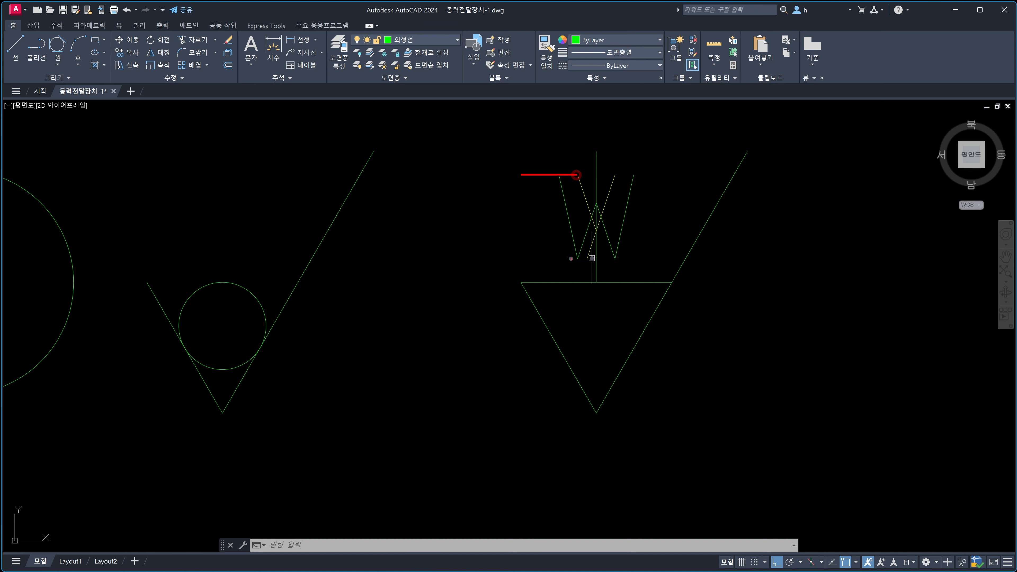
{"action": "left_click_drag", "start_coordinate": [576, 259], "coordinate": [519, 252]}
{"action": "mouse_move", "coordinate": [600, 213]}
{"action": "left_mouse_down"}
{"action": "mouse_move", "coordinate": [595, 205]}
{"action": "mouse_move", "coordinate": [593, 213]}
{"action": "left_mouse_up"}
{"action": "left_click_drag", "start_coordinate": [607, 287], "coordinate": [606, 256]}
{"action": "left_click_drag", "start_coordinate": [596, 272], "coordinate": [615, 279]}
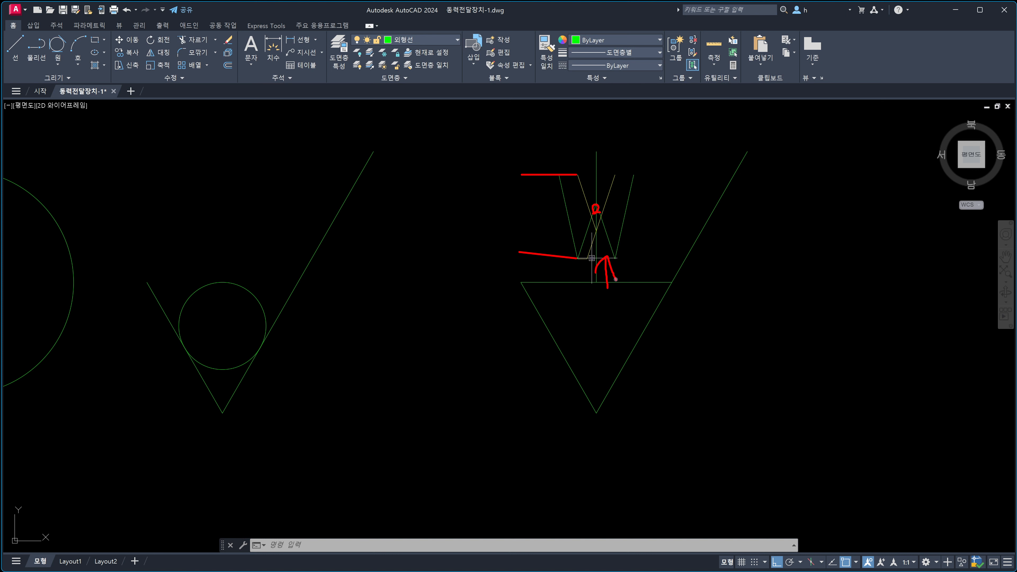
{"action": "key", "text": "Escape"}
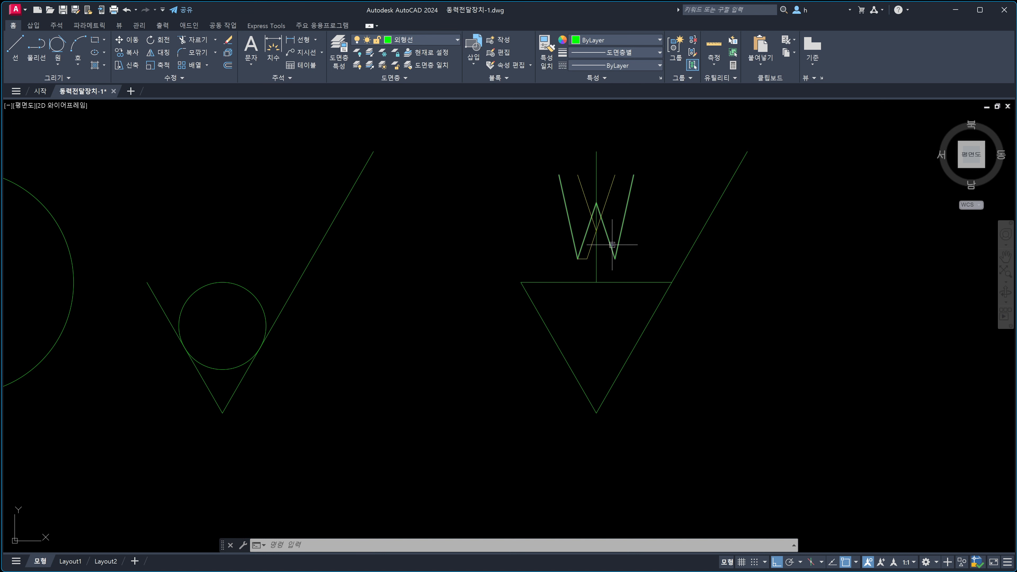
Delete the green uppercase "W" that overlaps the yellow "y" above the second surface texture symbol.
{"action": "left_click", "coordinate": [612, 244]}
{"action": "key", "text": "Escape"}
{"action": "key", "text": "Escape"}
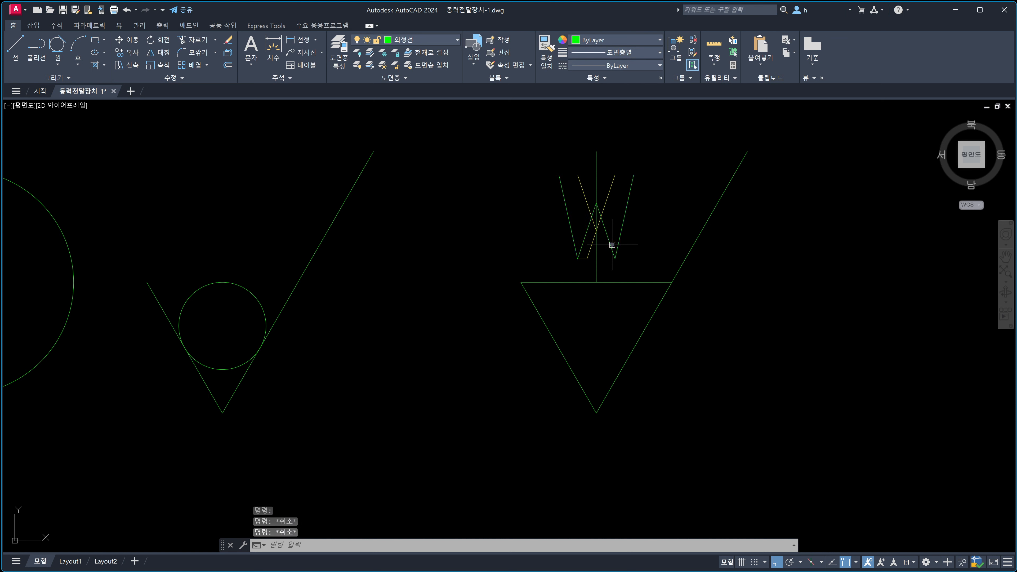
{"action": "left_click", "coordinate": [613, 245]}
{"action": "key", "text": "Delete"}
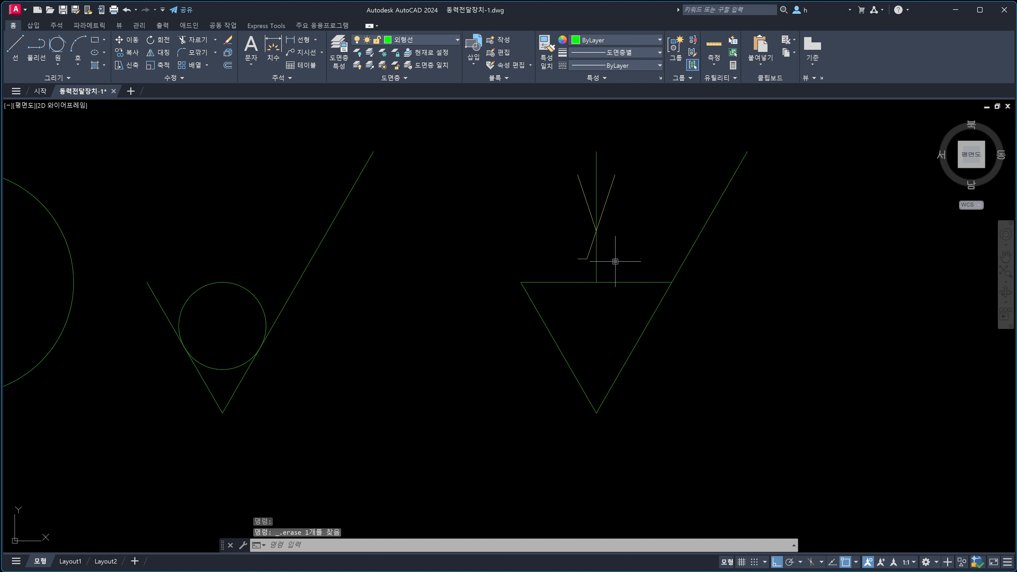
Match the yellow "y" to the properties of the green triangular surface texture symbol.
{"action": "type", "text": "ma"}
{"action": "key", "text": "Return"}
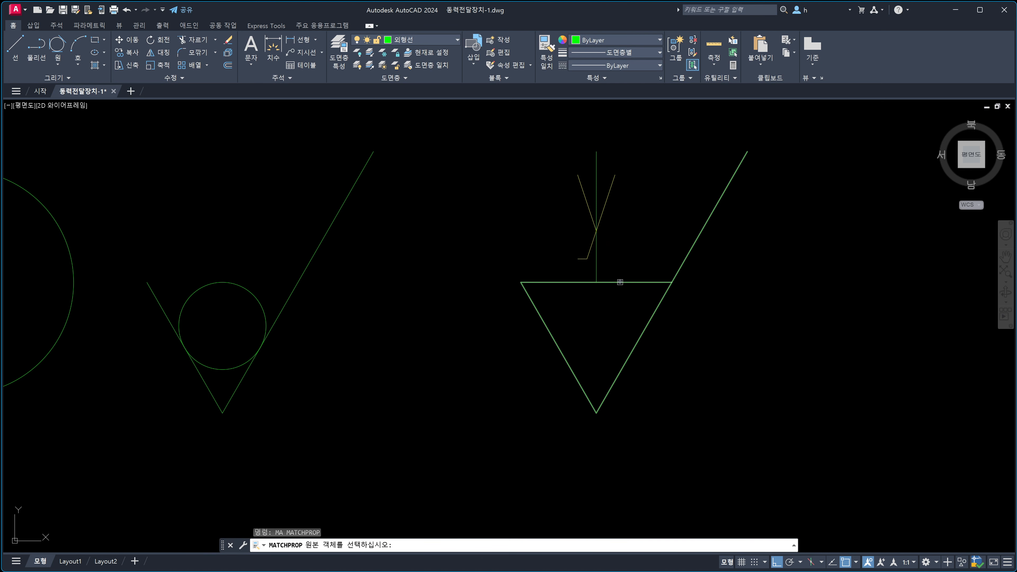
{"action": "left_click", "coordinate": [618, 282]}
{"action": "key", "text": "Escape"}
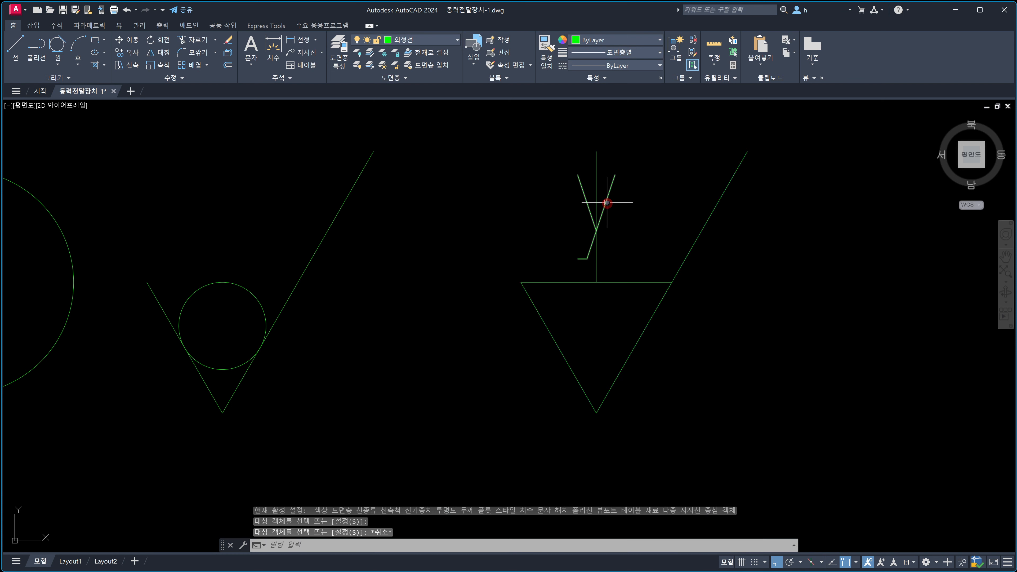
Delete the vertical construction line running through the "y" above the triangle.
{"action": "left_click", "coordinate": [608, 164]}
{"action": "left_click", "coordinate": [579, 154]}
{"action": "key", "text": "Delete"}
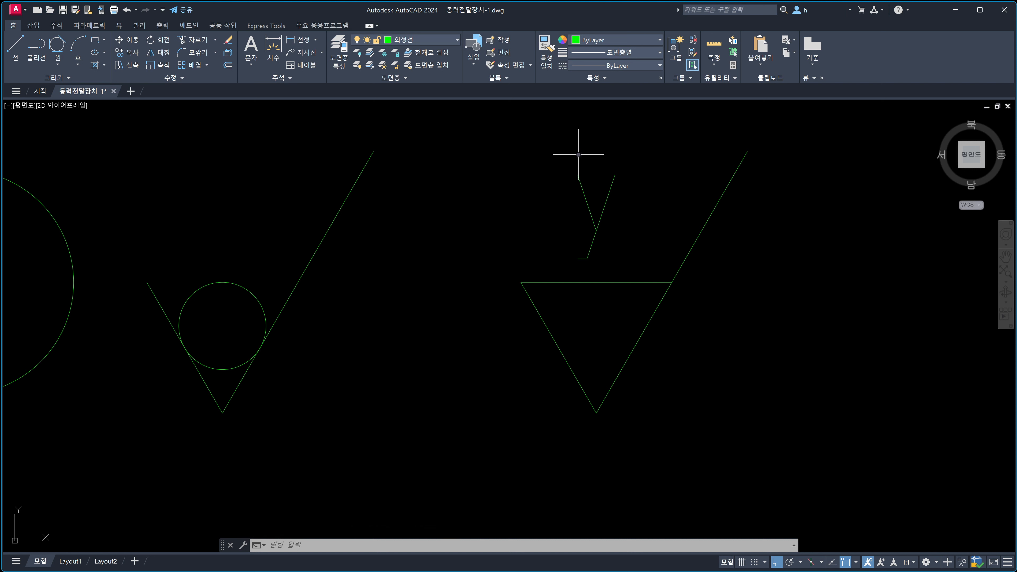
Replace the "y" above the second surface texture symbol with an uppercase "W".
{"action": "scroll", "coordinate": [601, 202], "scroll_direction": "down", "scroll_amount": 4}
{"action": "middle_click_drag", "start_coordinate": [623, 217], "coordinate": [576, 287]}
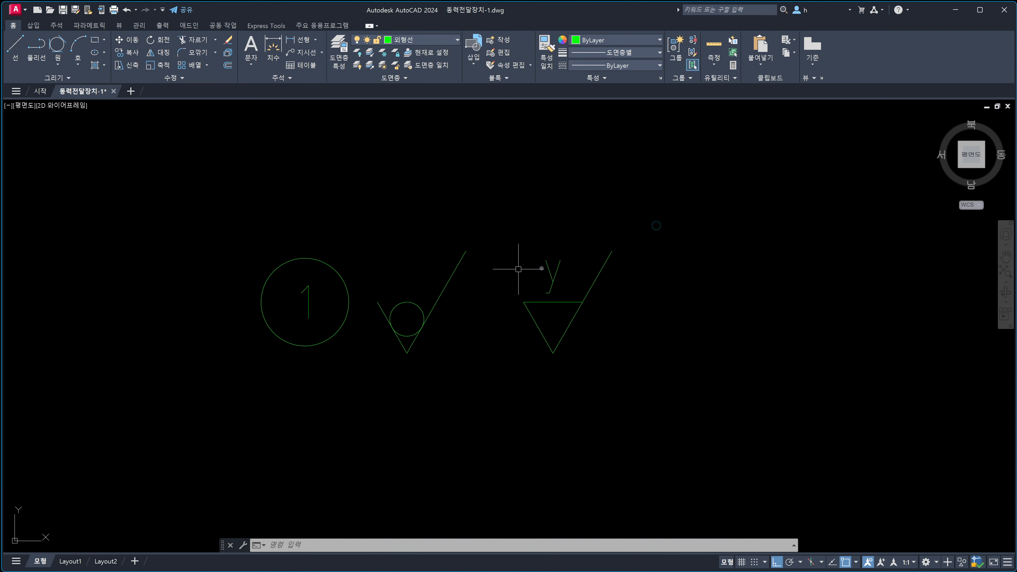
{"action": "middle_click_drag", "start_coordinate": [633, 332], "coordinate": [548, 316]}
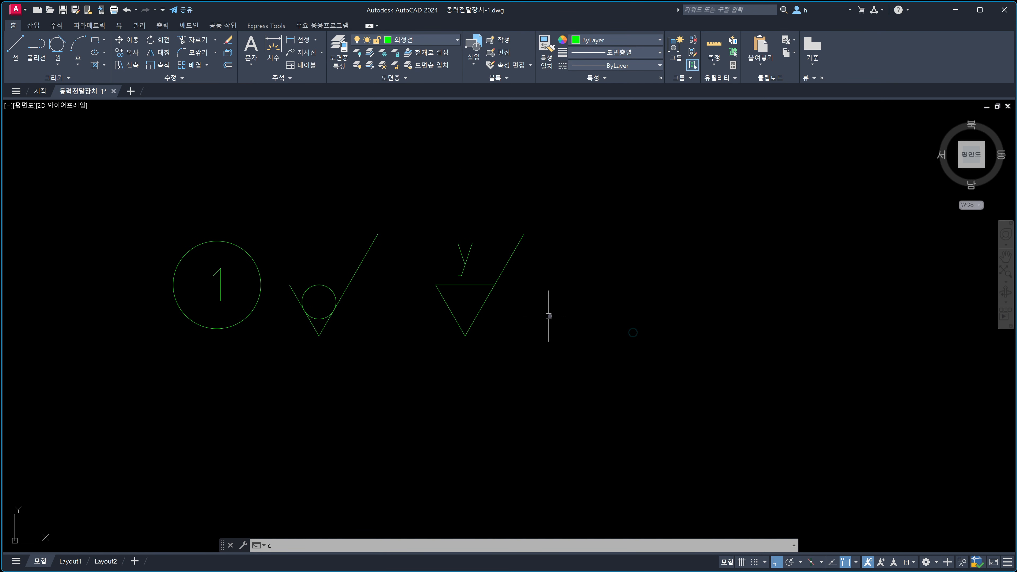
{"action": "key", "text": "Escape"}
{"action": "left_click", "coordinate": [466, 256]}
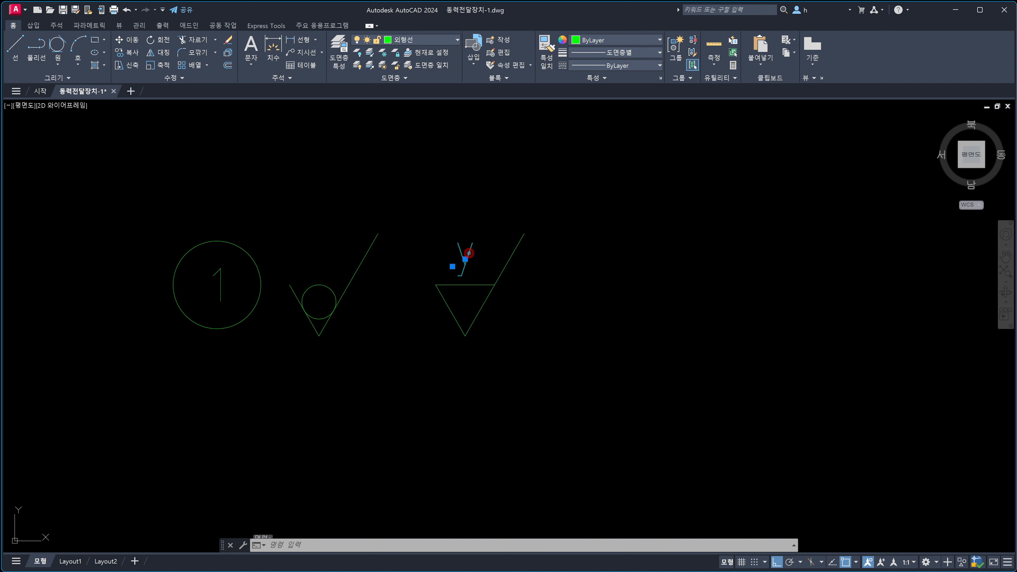
{"action": "double_click", "coordinate": [466, 255]}
{"action": "type", "text": "W"}
{"action": "left_click", "coordinate": [527, 288]}
{"action": "key", "text": "Escape"}
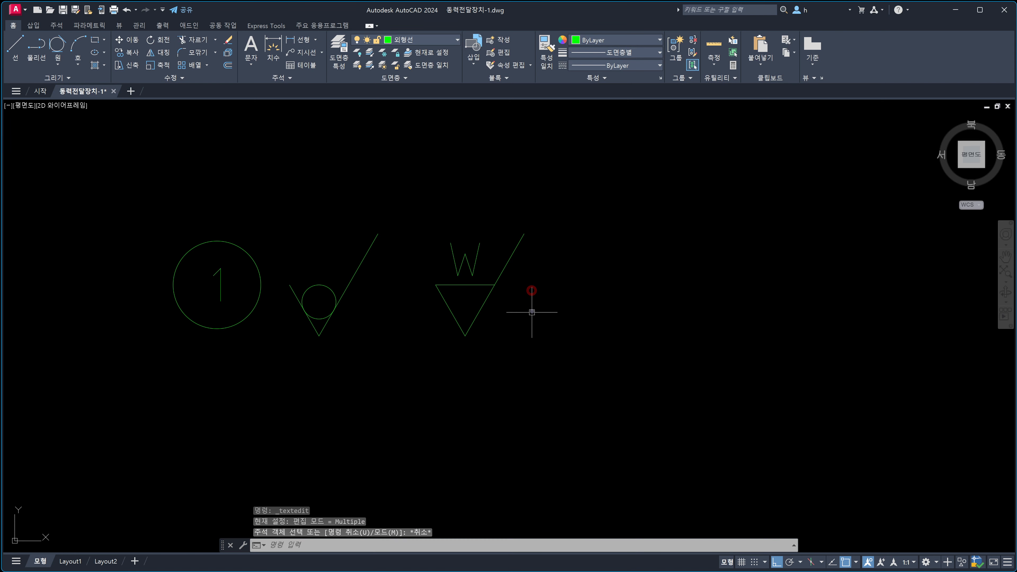
Copy the W symbol with its letter three times to the right, spaced by the distance between the first two symbols' lower vertices.
{"action": "type", "text": "co"}
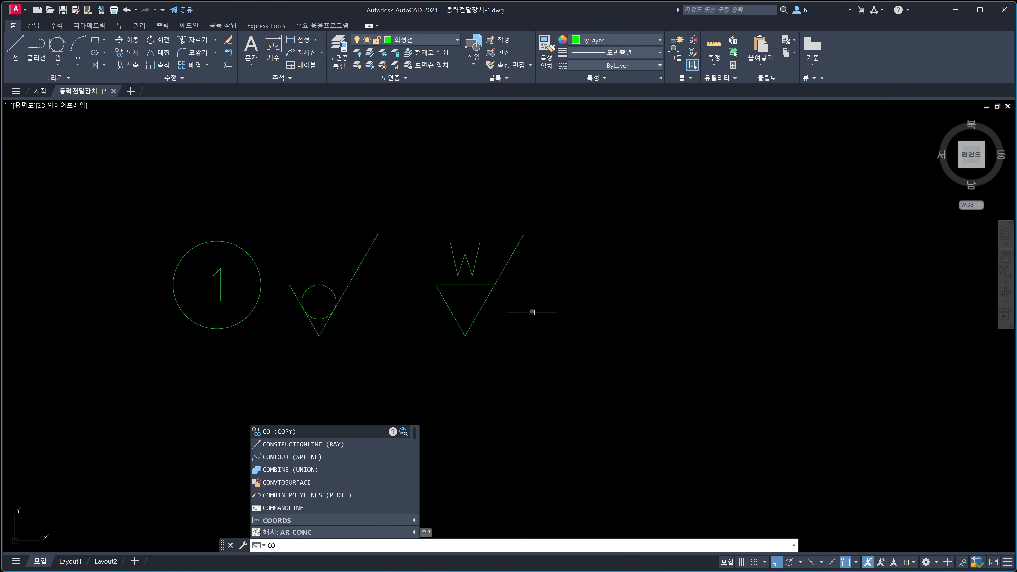
{"action": "key", "text": "Return"}
{"action": "left_click", "coordinate": [431, 212]}
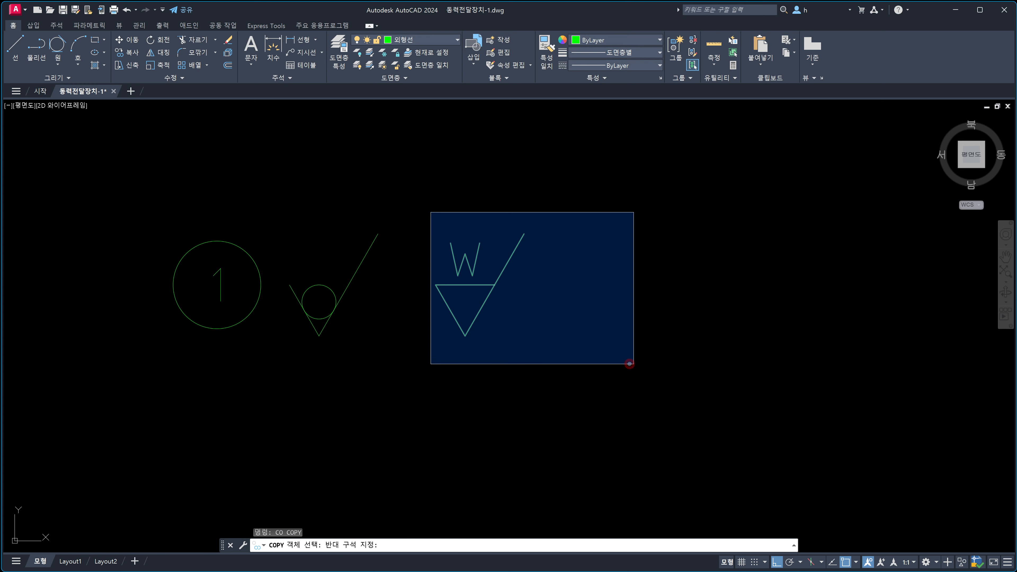
{"action": "left_click", "coordinate": [631, 362]}
{"action": "key", "text": "Return"}
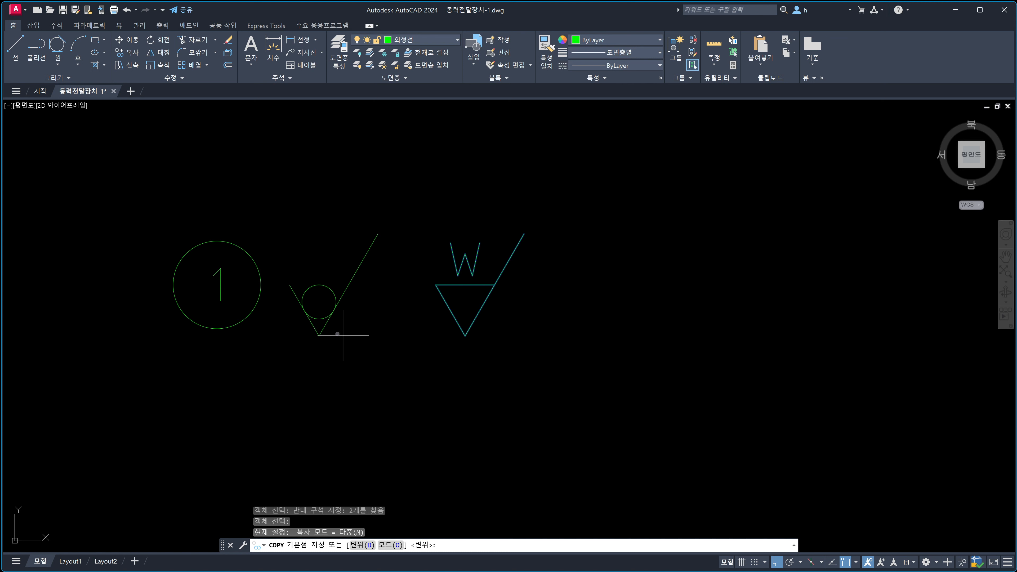
{"action": "left_click", "coordinate": [319, 335]}
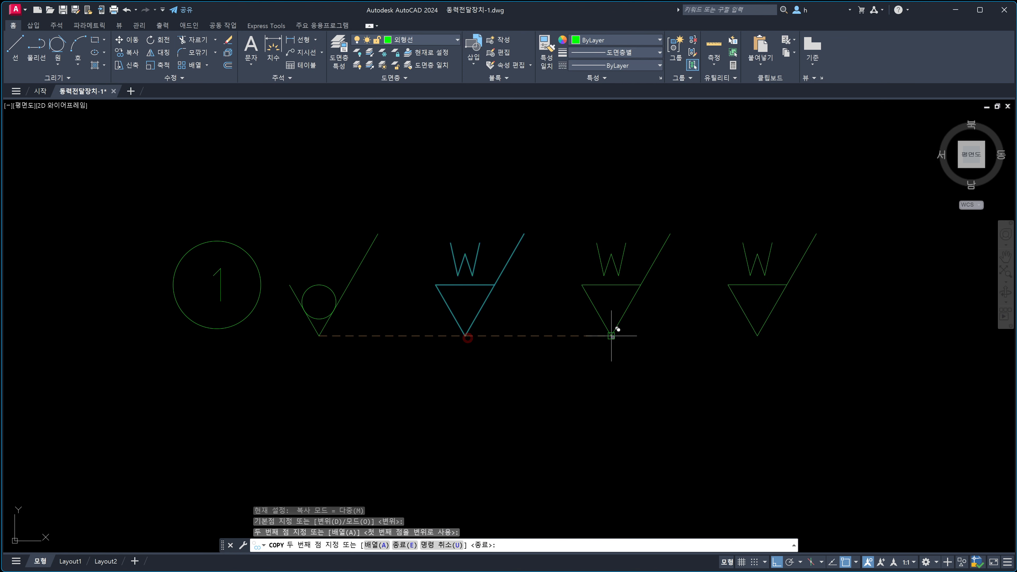
{"action": "left_click", "coordinate": [612, 336]}
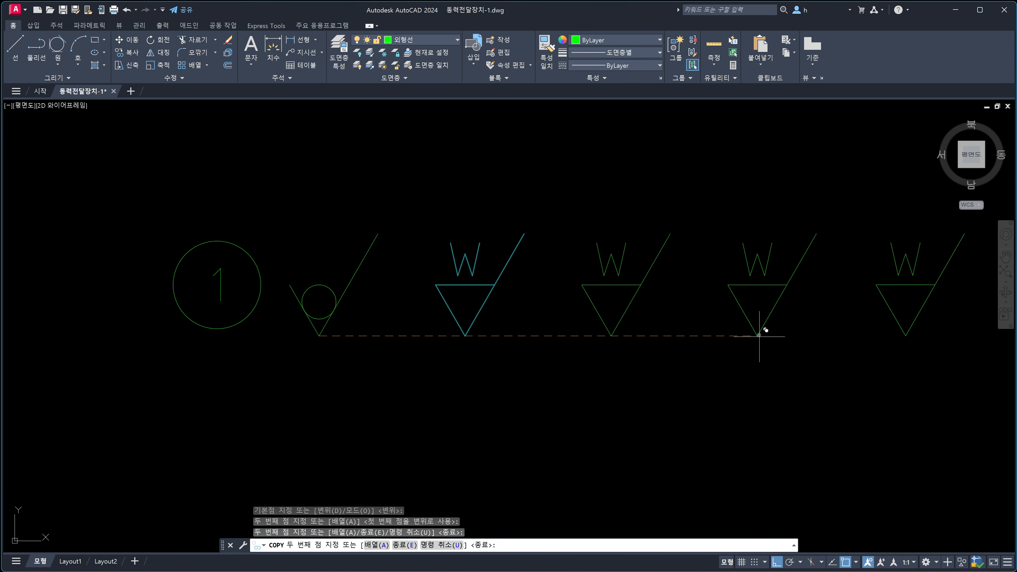
{"action": "left_click", "coordinate": [758, 335]}
{"action": "key", "text": "Escape"}
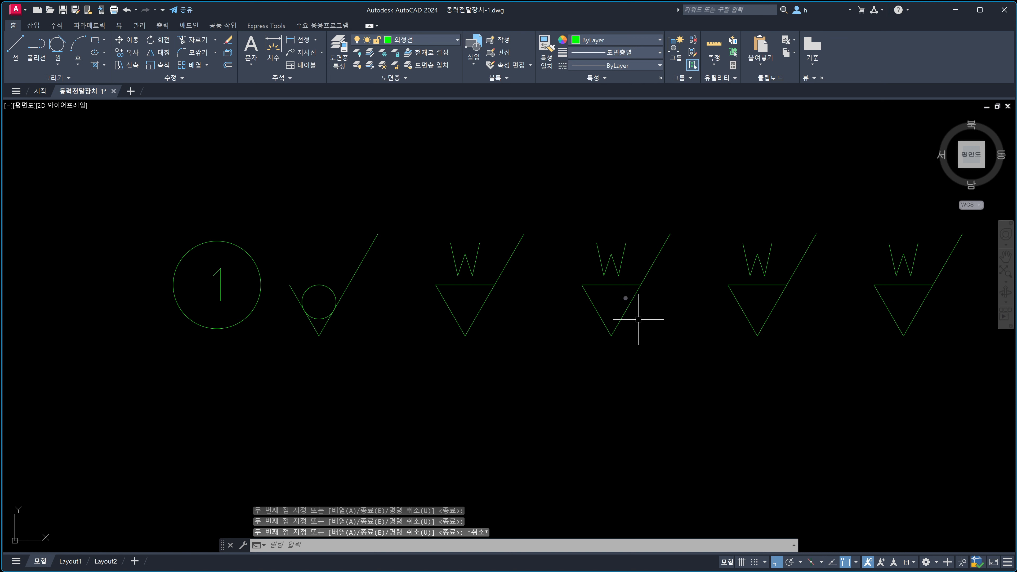
Replace the letters above the three copied symbols with lowercase "x", "y" and "z", from left to right.
{"action": "left_click", "coordinate": [615, 260]}
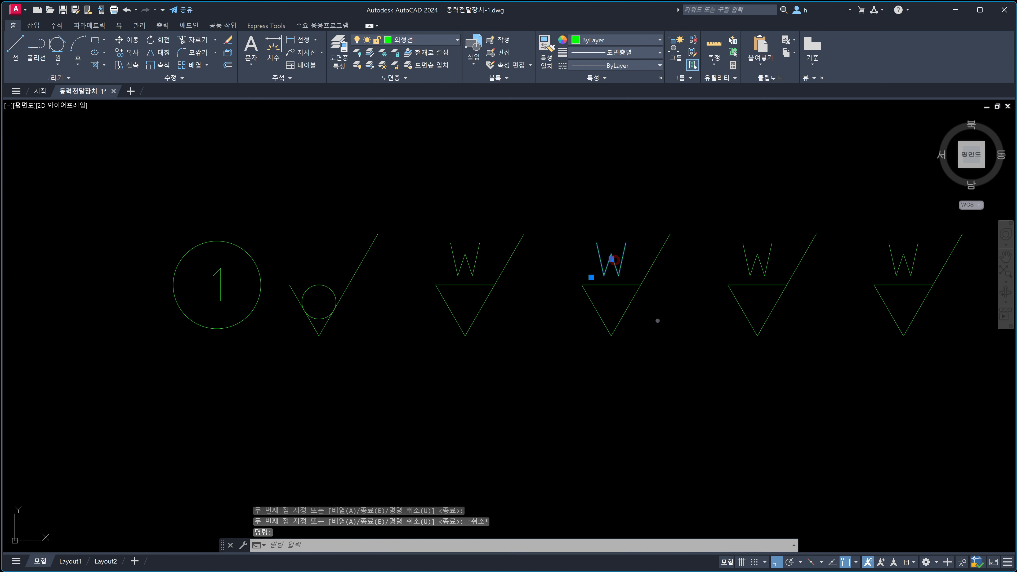
{"action": "type", "text": "X"}
{"action": "left_click", "coordinate": [740, 267]}
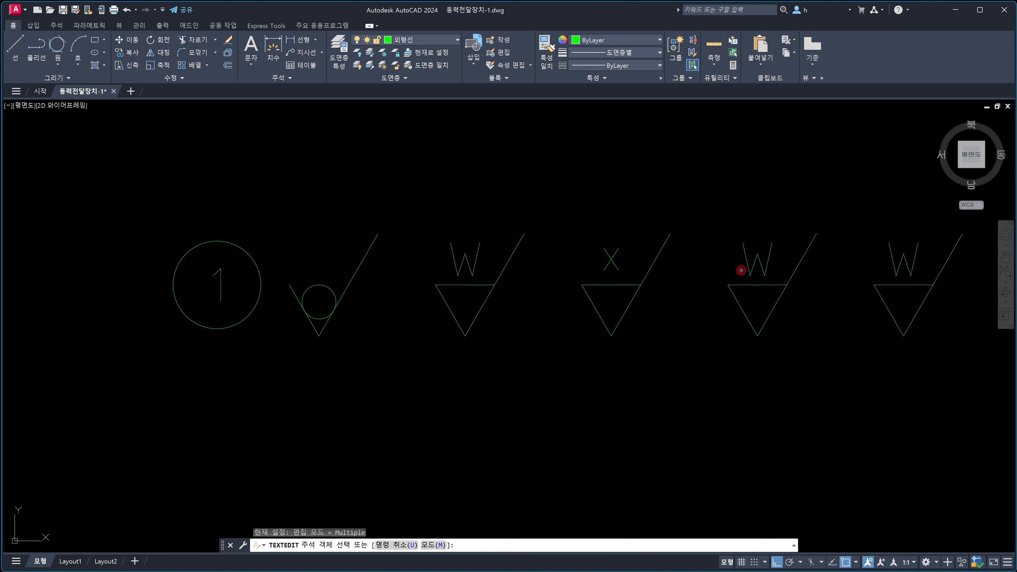
{"action": "left_click", "coordinate": [754, 267]}
{"action": "type", "text": "y"}
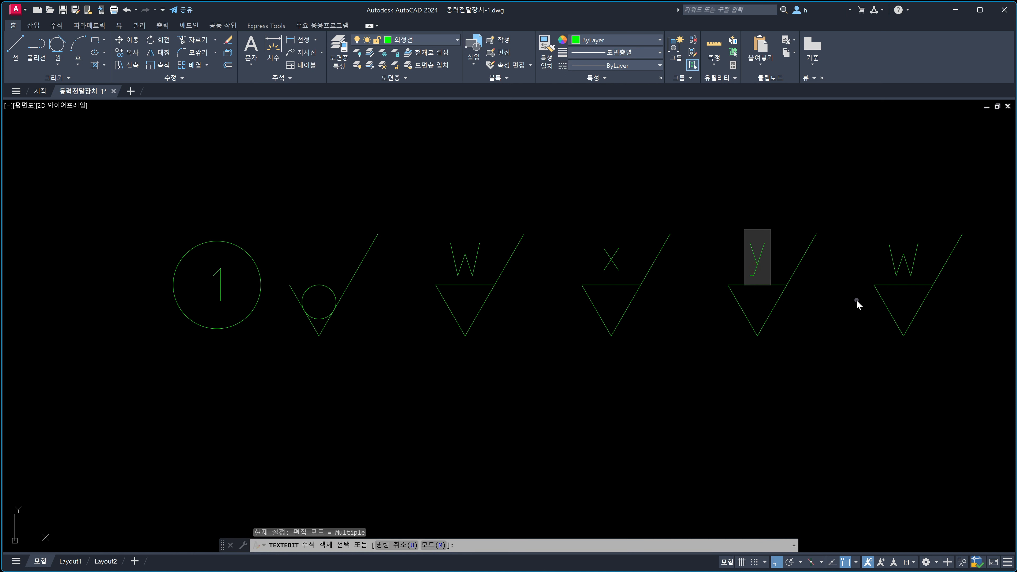
{"action": "left_click", "coordinate": [857, 300]}
{"action": "left_click", "coordinate": [901, 274]}
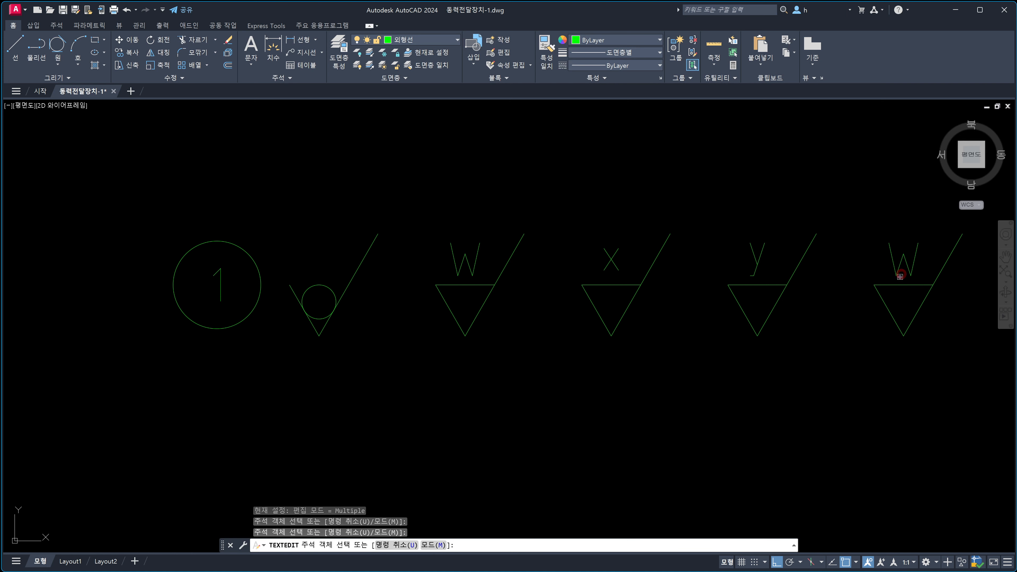
{"action": "left_click", "coordinate": [898, 273]}
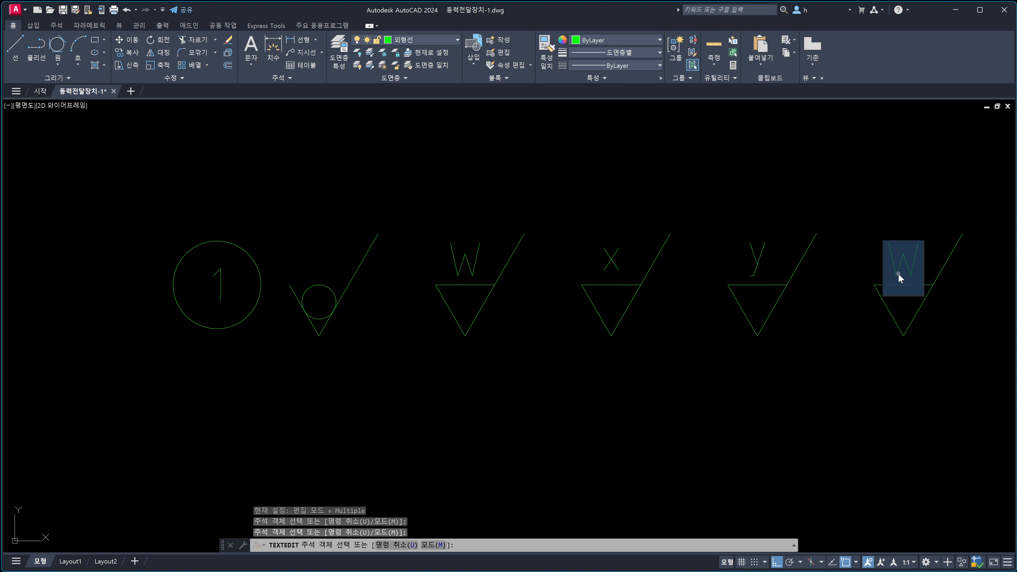
{"action": "type", "text": "z"}
{"action": "key", "text": "Escape"}
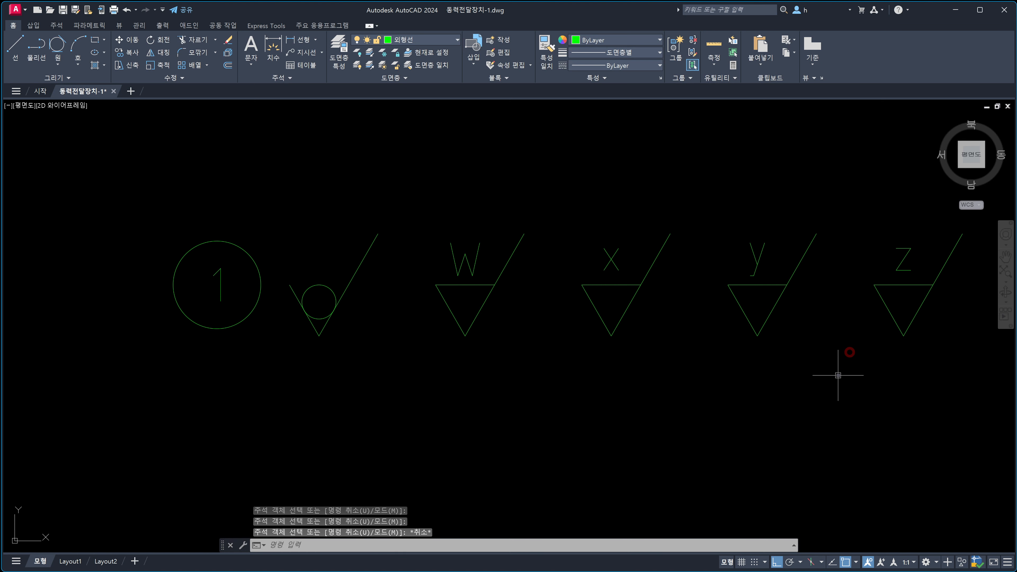
Add a left-justified single-line text "(" with height 7 and rotation 0 at the W symbol's lower vertex.
{"action": "scroll", "coordinate": [841, 375], "scroll_direction": "down", "scroll_amount": 2}
{"action": "middle_click_drag", "start_coordinate": [851, 374], "coordinate": [681, 347]}
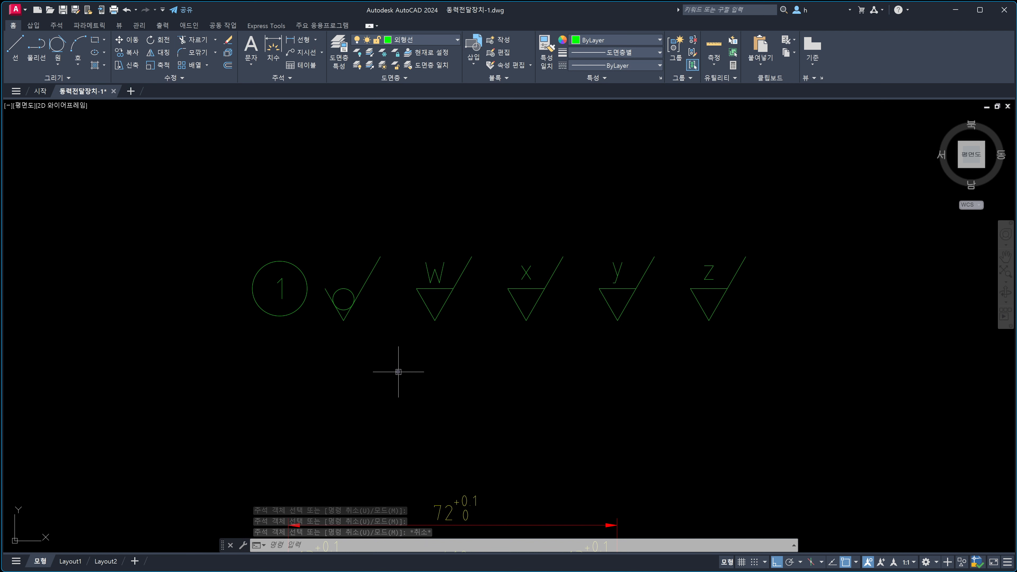
{"action": "type", "text": "dt"}
{"action": "key", "text": "Return"}
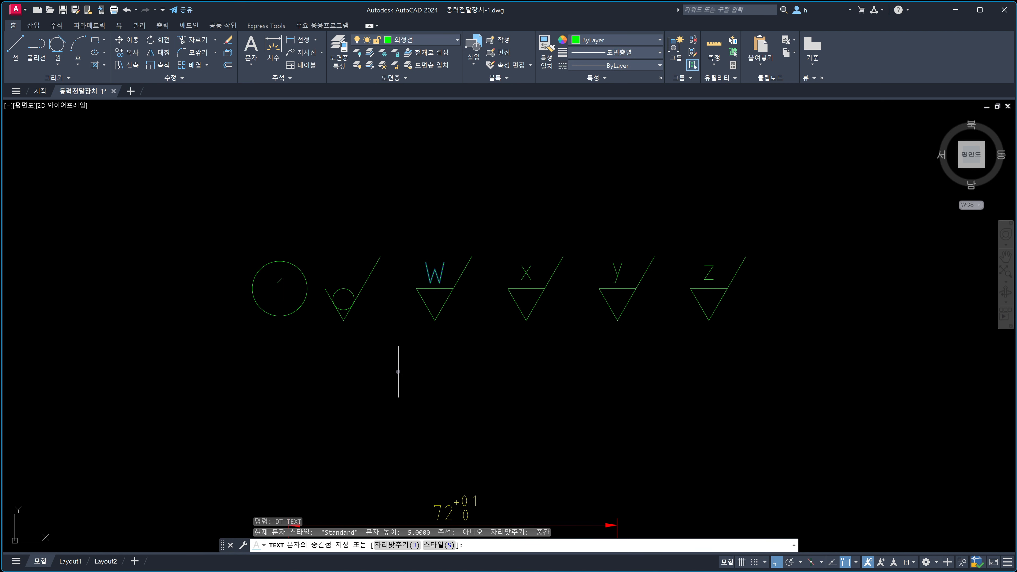
{"action": "type", "text": "j"}
{"action": "key", "text": "Return"}
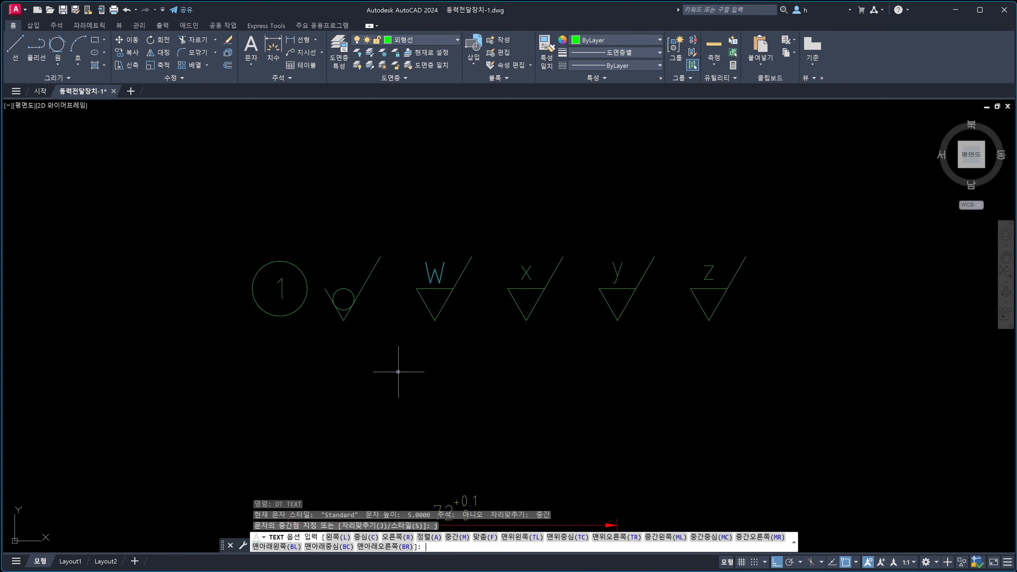
{"action": "key", "text": "Return"}
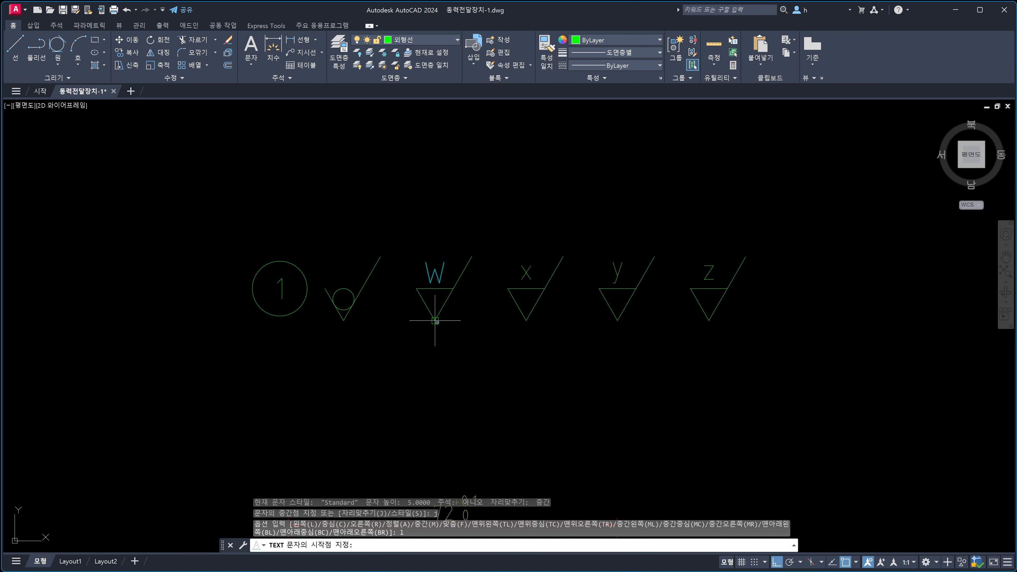
{"action": "left_click", "coordinate": [437, 322]}
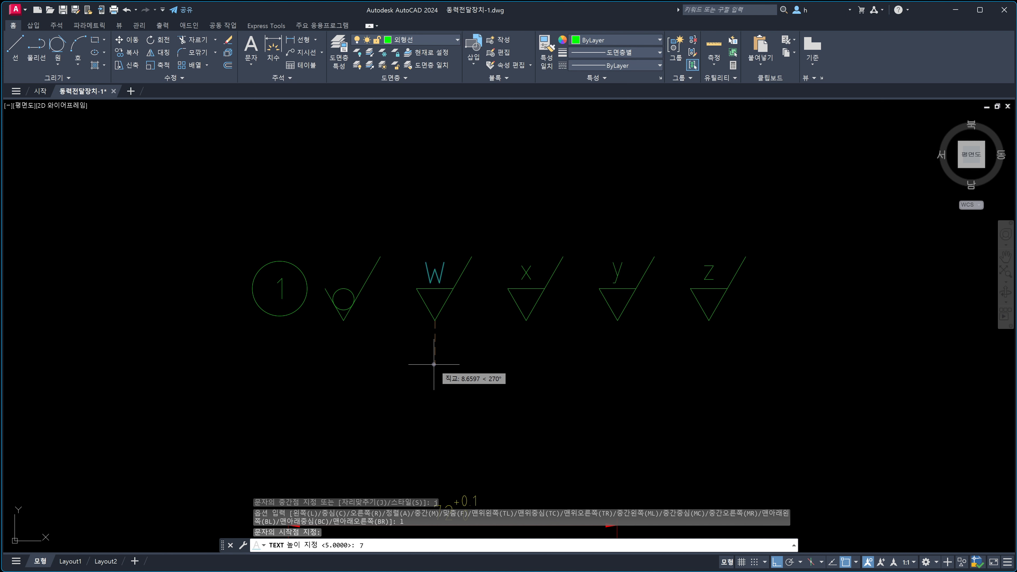
{"action": "key", "text": "Return"}
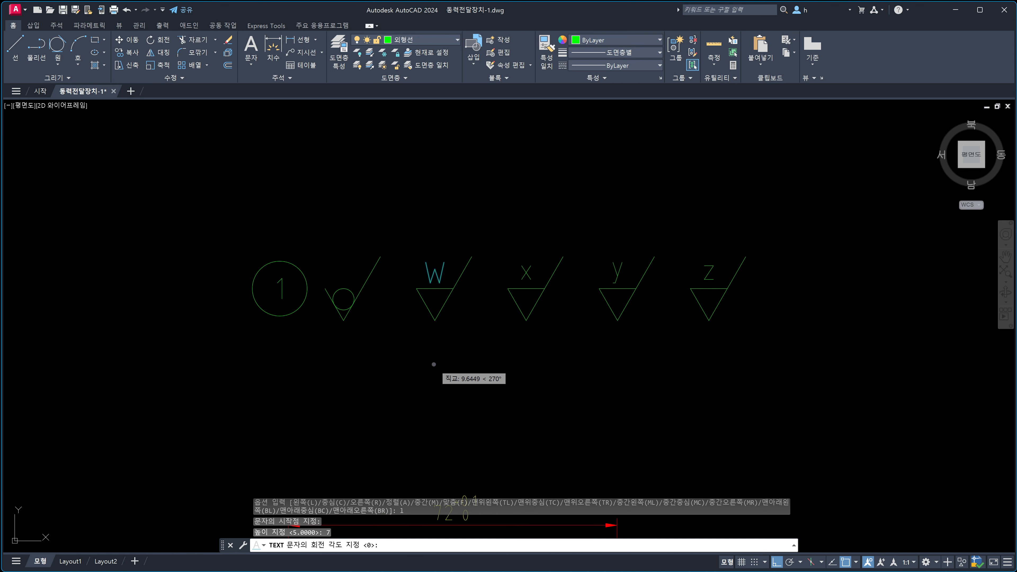
{"action": "key", "text": "Return"}
{"action": "type", "text": "("}
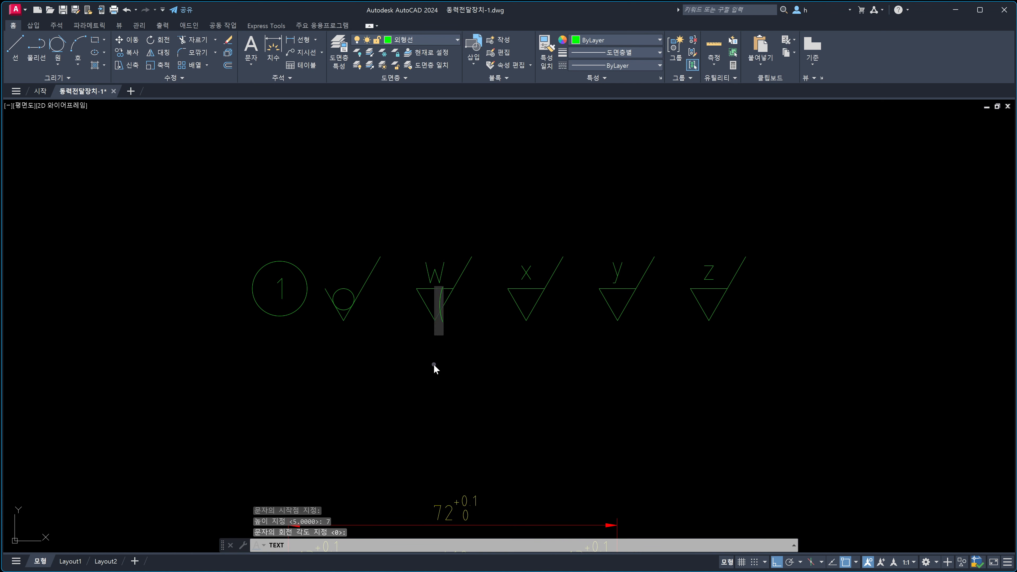
{"action": "key", "text": "Return"}
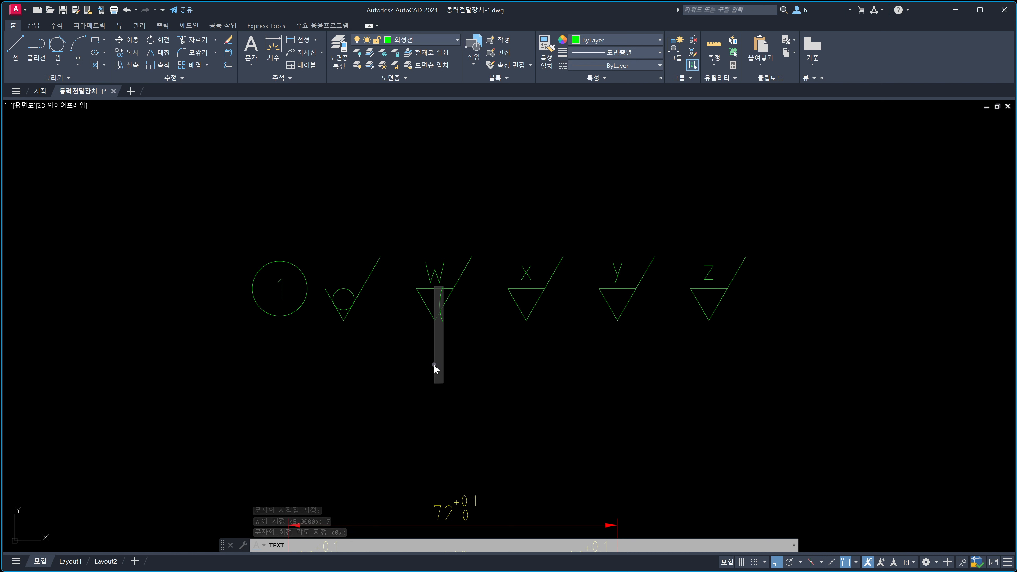
{"action": "key", "text": "Return"}
{"action": "key", "text": "Escape"}
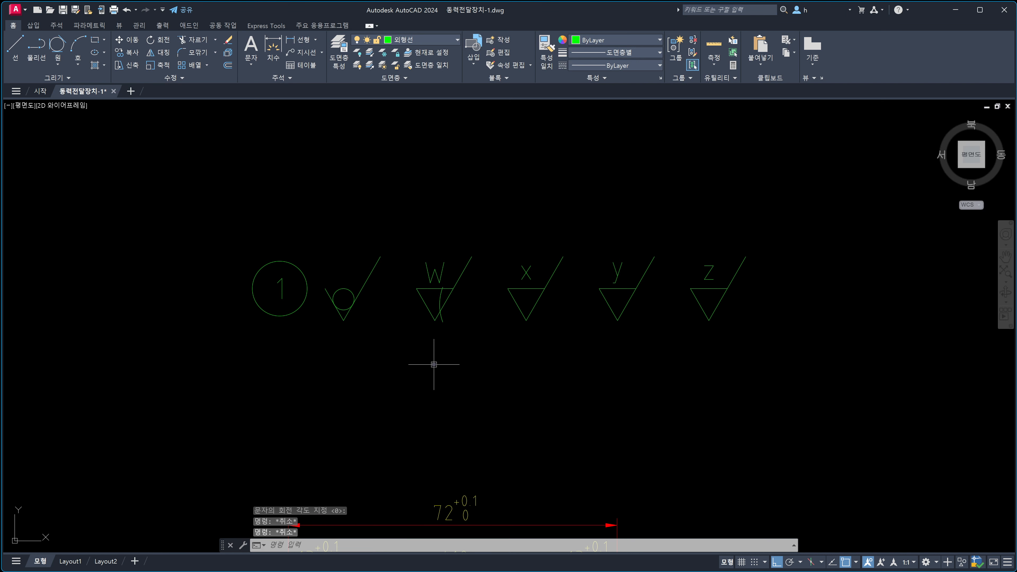
Move the opening parenthesis 10 units to the left, between the circle symbol and the W symbol.
{"action": "type", "text": "m"}
{"action": "key", "text": "Return"}
{"action": "left_click", "coordinate": [439, 303]}
{"action": "key", "text": "Return"}
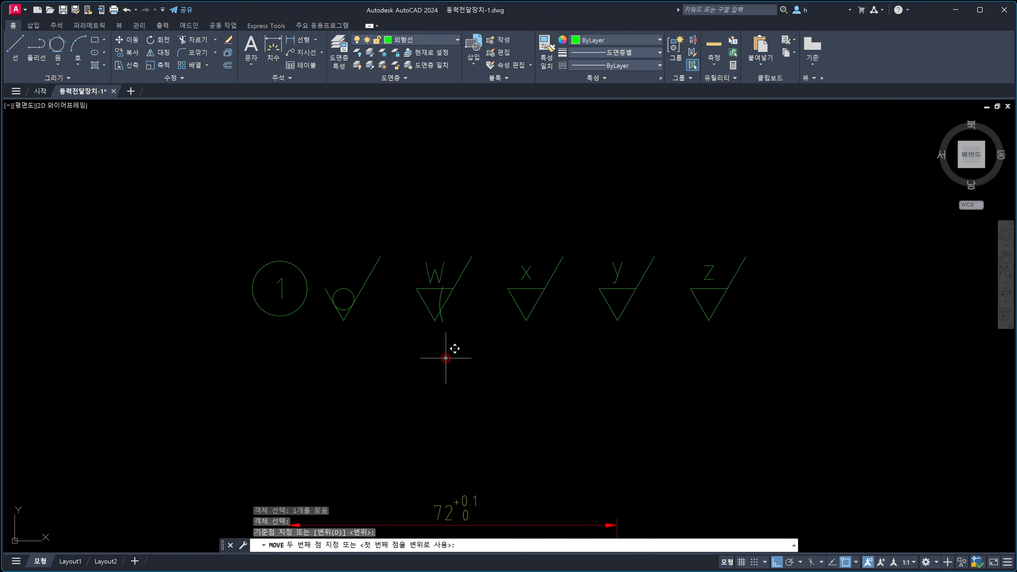
{"action": "left_click", "coordinate": [446, 358]}
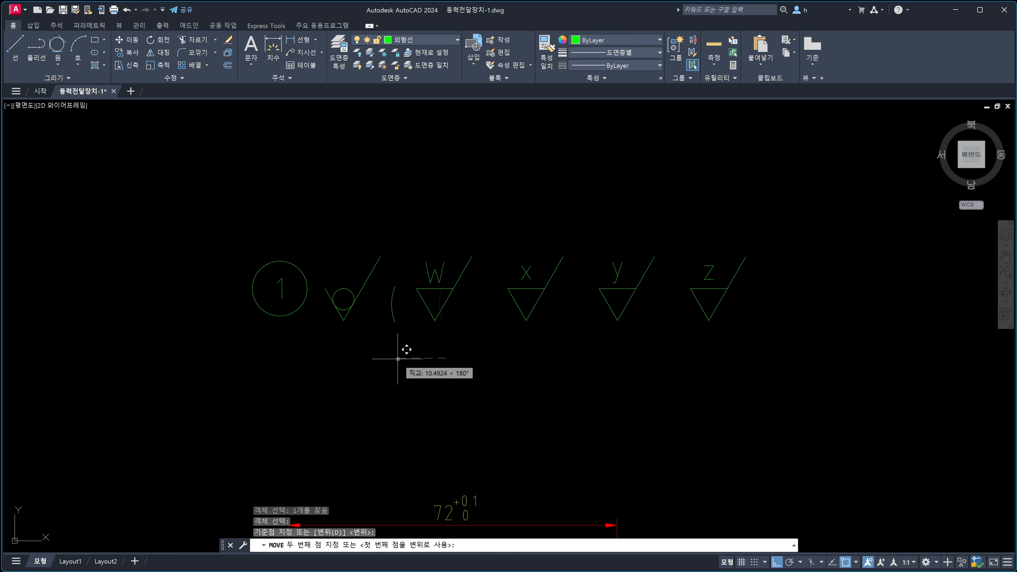
{"action": "type", "text": "10"}
{"action": "key", "text": "Return"}
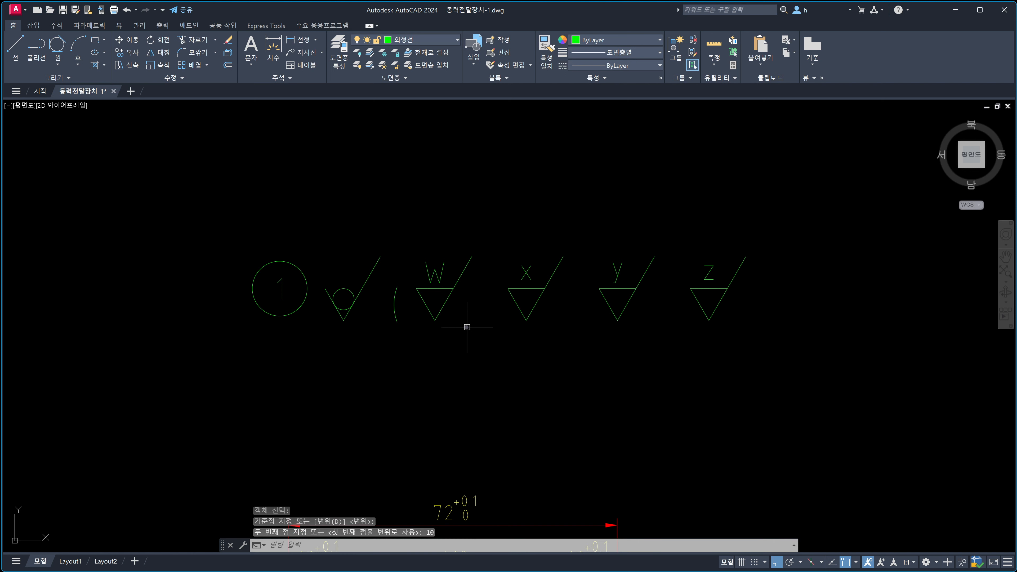
{"action": "type", "text": "co"}
{"action": "key", "text": "Return"}
{"action": "left_click", "coordinate": [398, 319]}
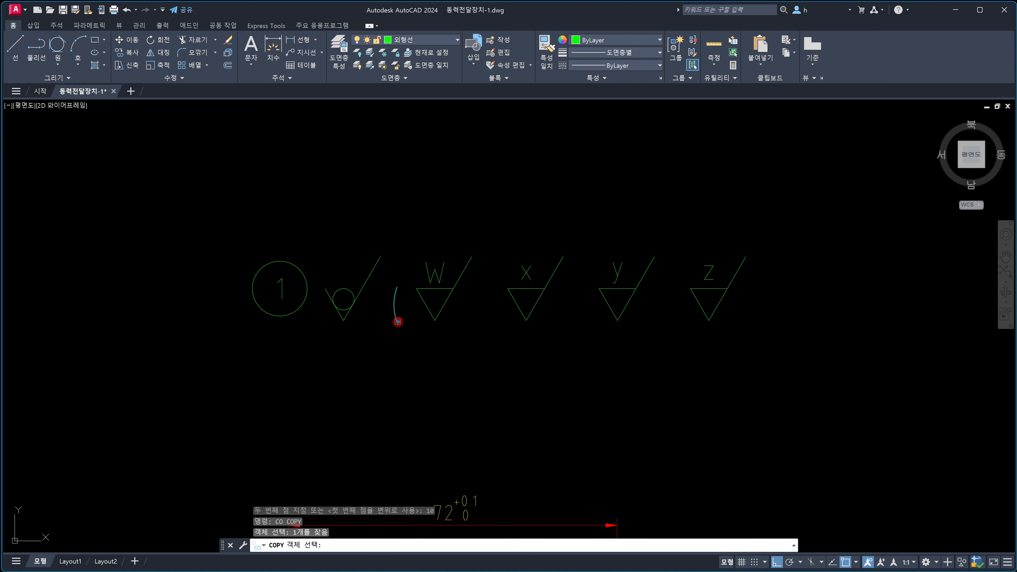
{"action": "key", "text": "Return"}
{"action": "left_click", "coordinate": [404, 371]}
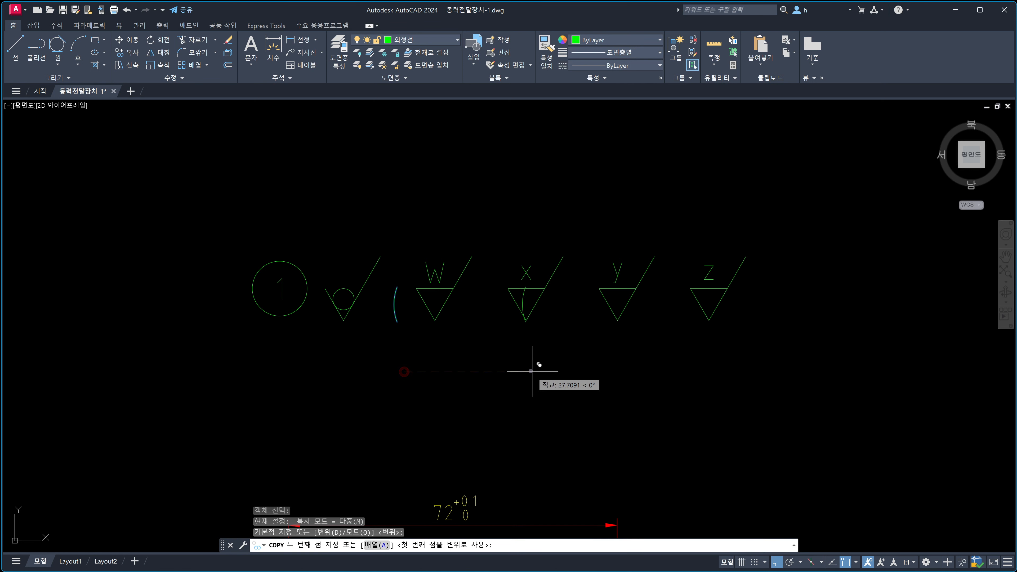
{"action": "key", "text": "Escape"}
Copy the opening parenthesis four times to the right, spaced by the distance between the circle symbol's and W symbol's lower vertices.
{"action": "key", "text": "Return"}
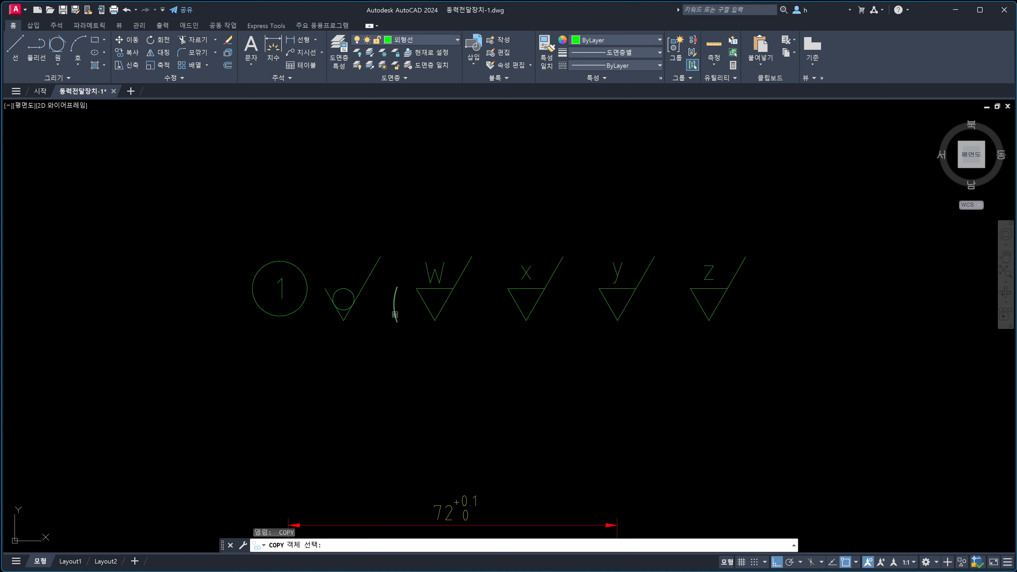
{"action": "left_click", "coordinate": [394, 315]}
{"action": "key", "text": "Return"}
{"action": "left_click", "coordinate": [339, 323]}
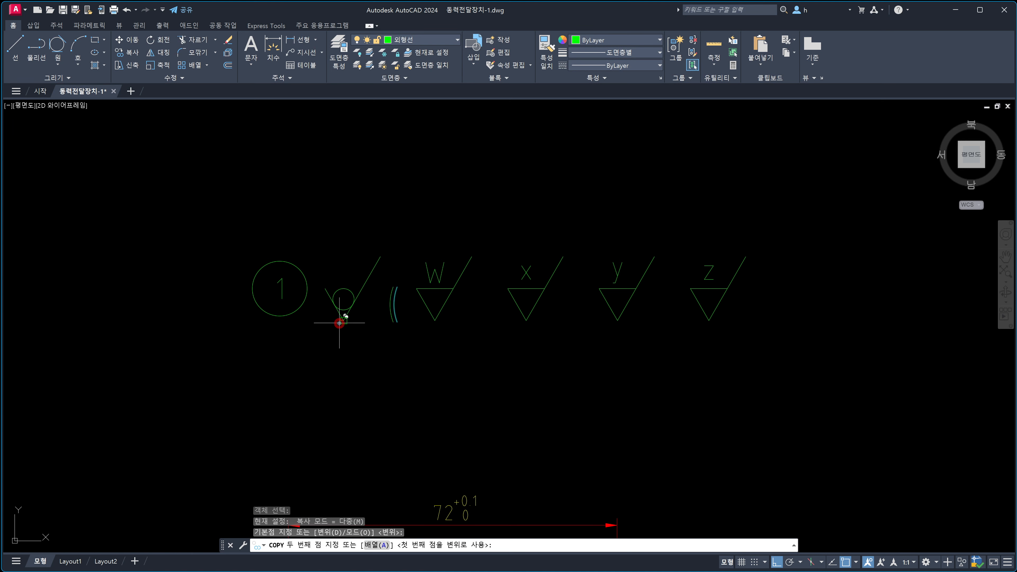
{"action": "left_click", "coordinate": [432, 318]}
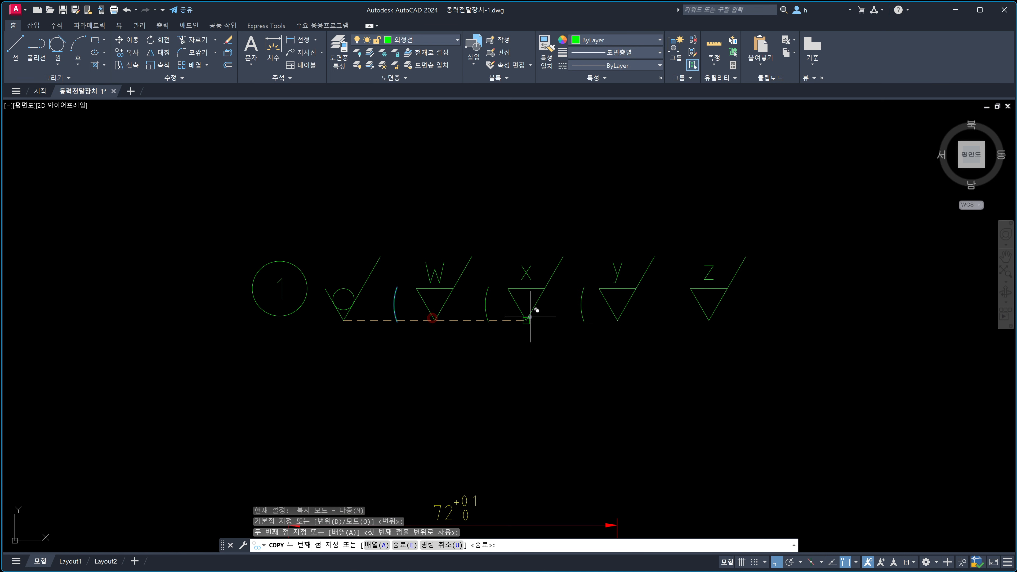
{"action": "left_click", "coordinate": [525, 320]}
{"action": "left_click", "coordinate": [612, 321]}
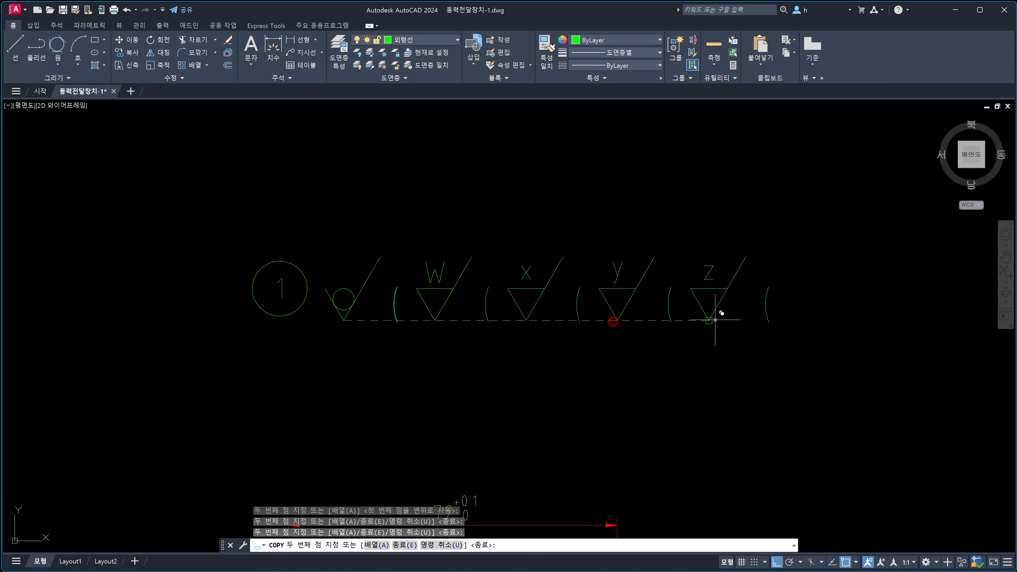
{"action": "left_click", "coordinate": [715, 320]}
{"action": "key", "text": "Escape"}
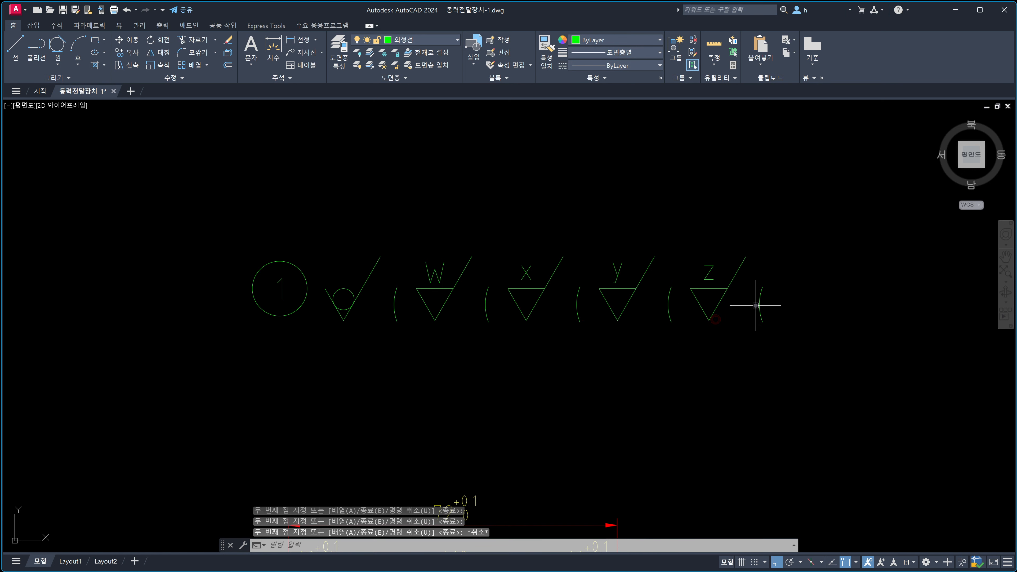
Replace the copied parenthesis after the z symbol with ")" and the one between y and z with ",".
{"action": "left_click", "coordinate": [759, 306]}
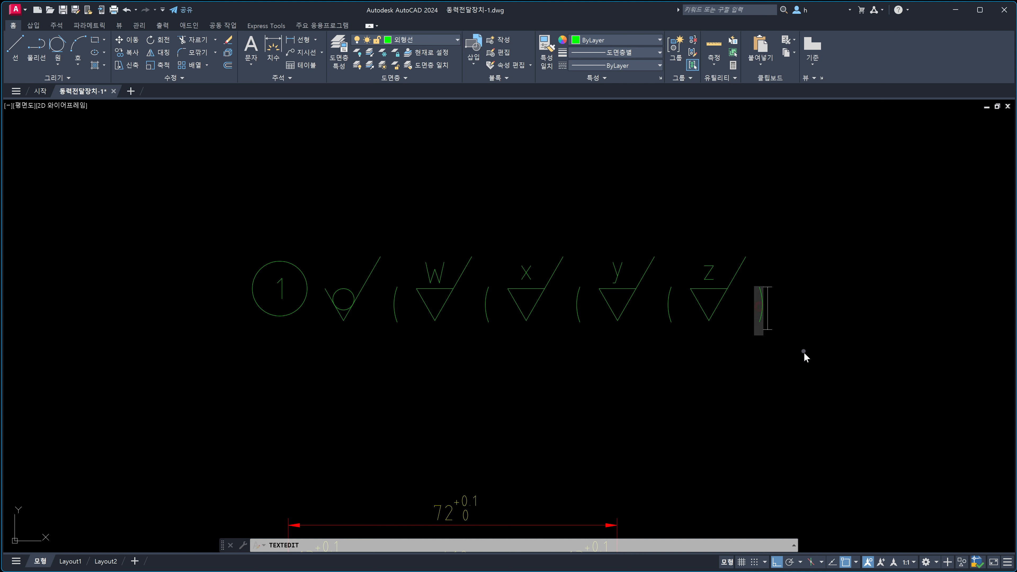
{"action": "type", "text": ")"}
{"action": "left_click", "coordinate": [751, 357]}
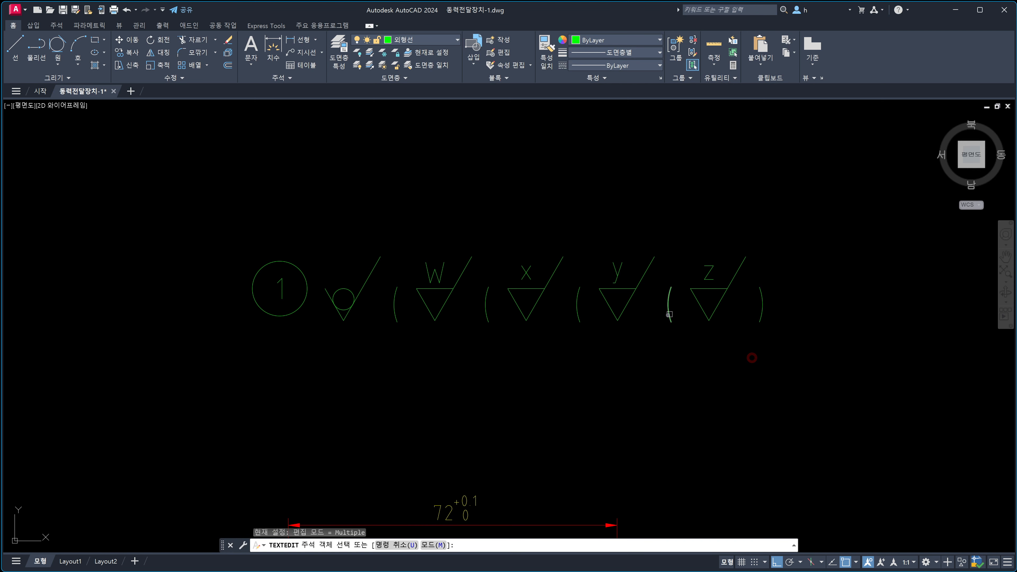
{"action": "left_click", "coordinate": [668, 315]}
{"action": "type", "text": ","}
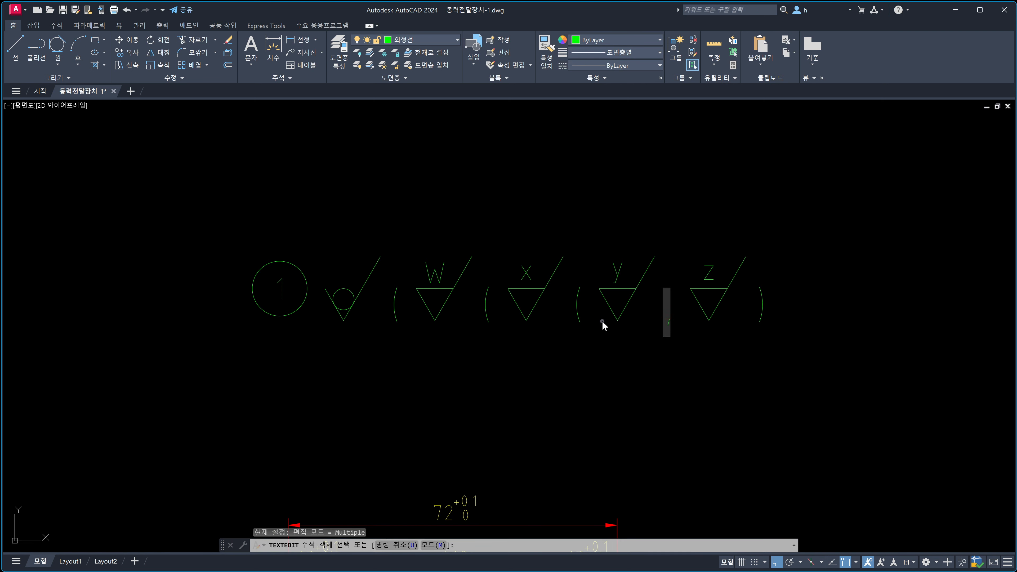
{"action": "left_click", "coordinate": [602, 321]}
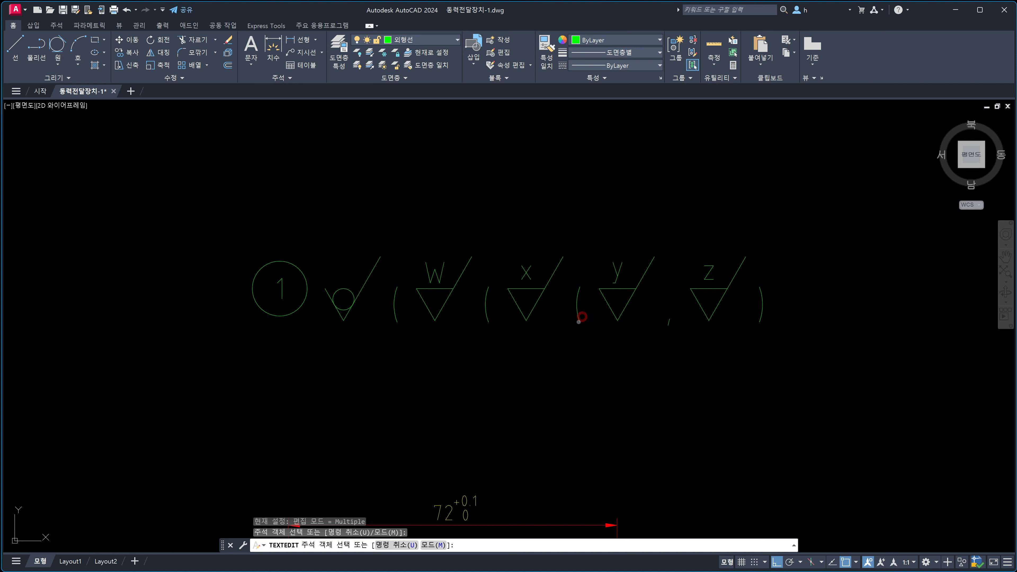
Replace the parentheses between the x and y symbols and between the W and x symbols with ".".
{"action": "type", "text": "."}
{"action": "left_click", "coordinate": [479, 312]}
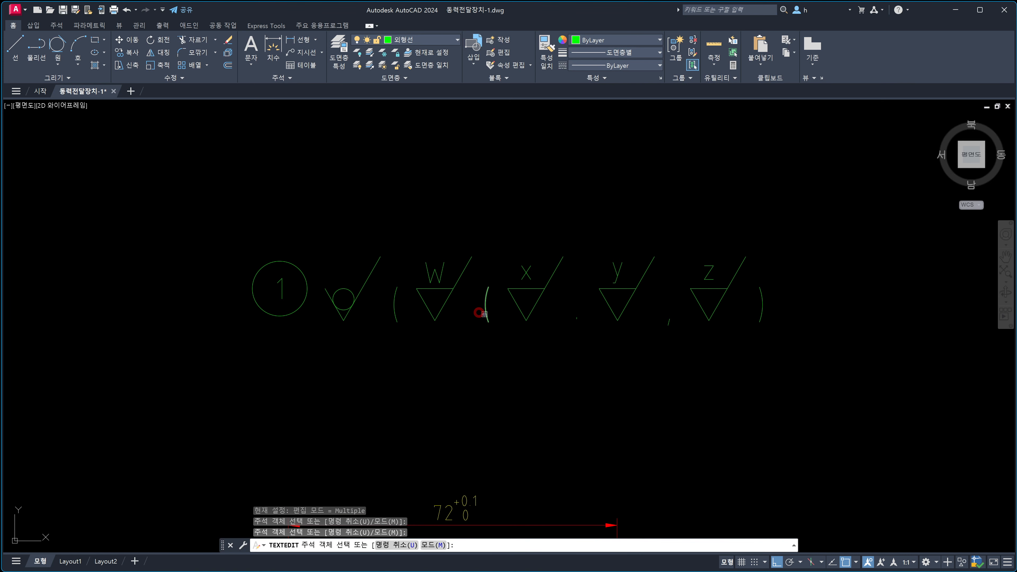
{"action": "left_click", "coordinate": [488, 317]}
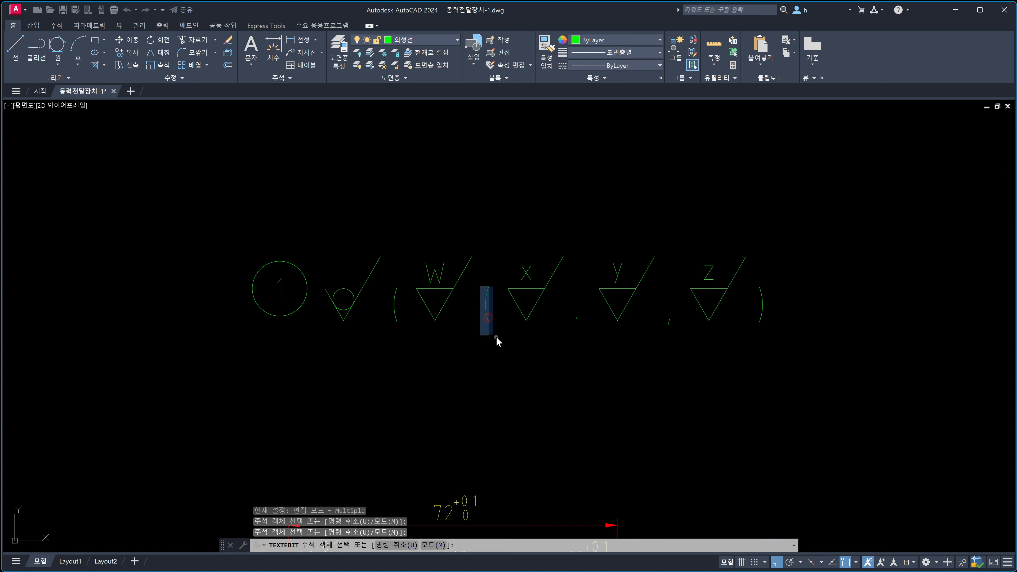
{"action": "type", "text": "."}
{"action": "left_click", "coordinate": [505, 343]}
{"action": "key", "text": "Escape"}
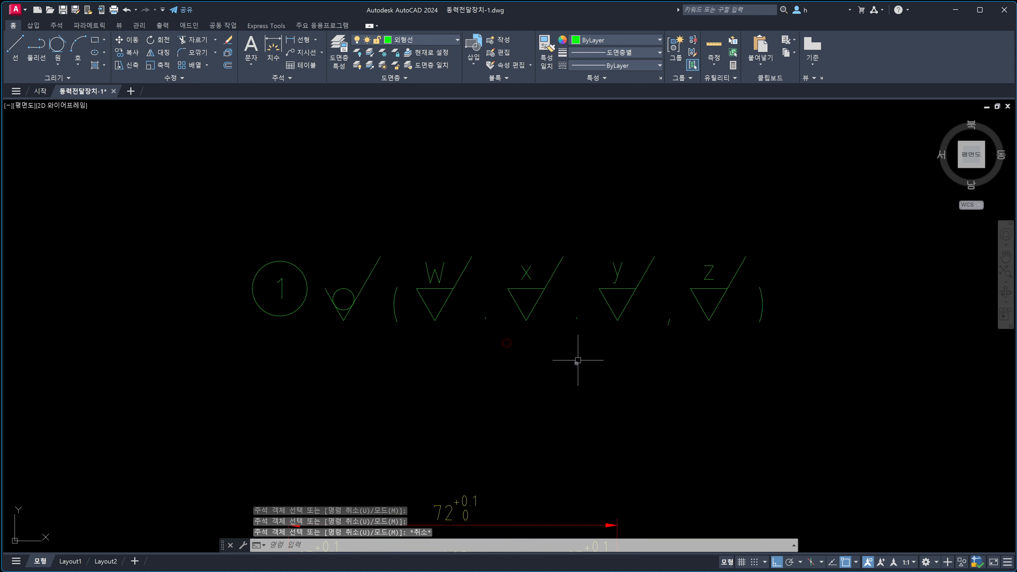
Change the separators between the x and y symbols and between the W and x symbols to ",".
{"action": "left_click", "coordinate": [576, 318]}
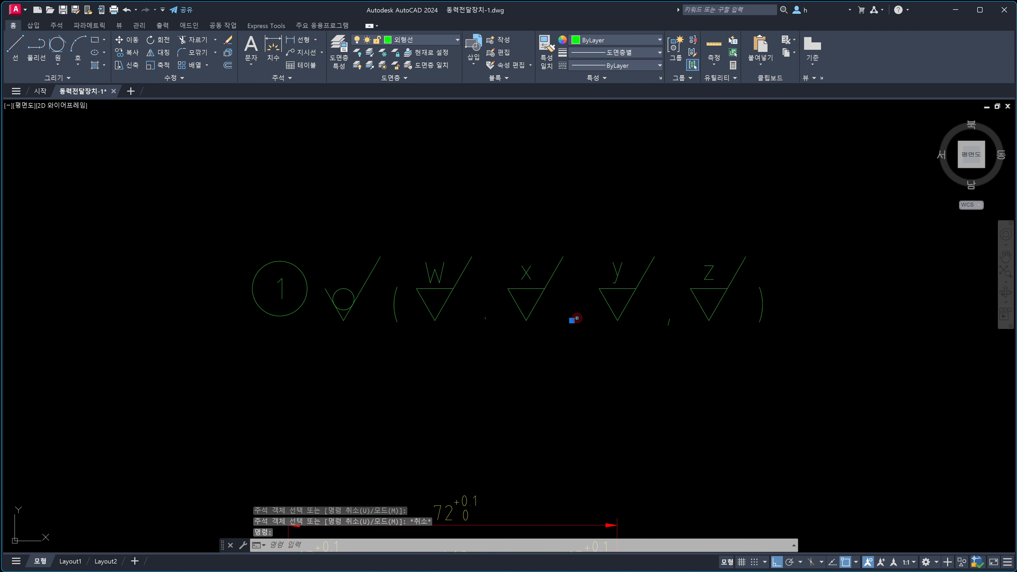
{"action": "left_click", "coordinate": [487, 322]}
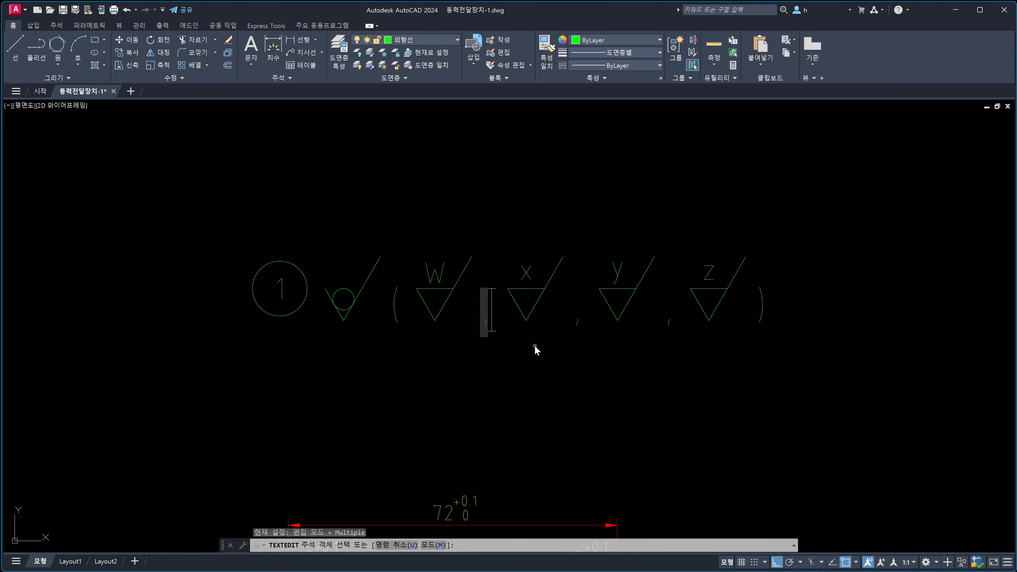
{"action": "left_click", "coordinate": [575, 350]}
{"action": "key", "text": "Escape"}
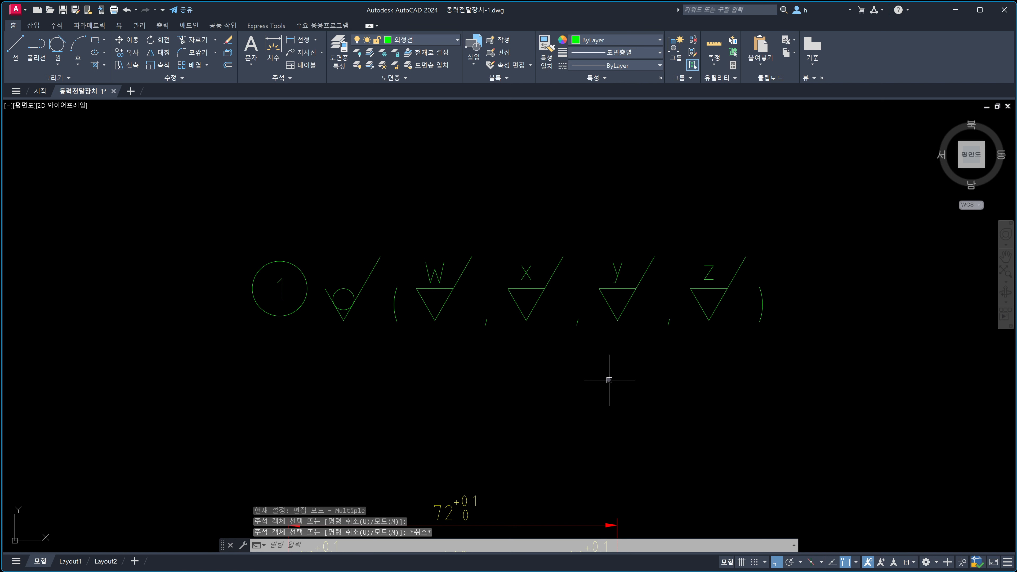
Copy the complete row, from the circled 1 to the closing parenthesis, straight up above the original.
{"action": "scroll", "coordinate": [609, 380], "scroll_direction": "down", "scroll_amount": 4}
{"action": "key", "text": "Escape"}
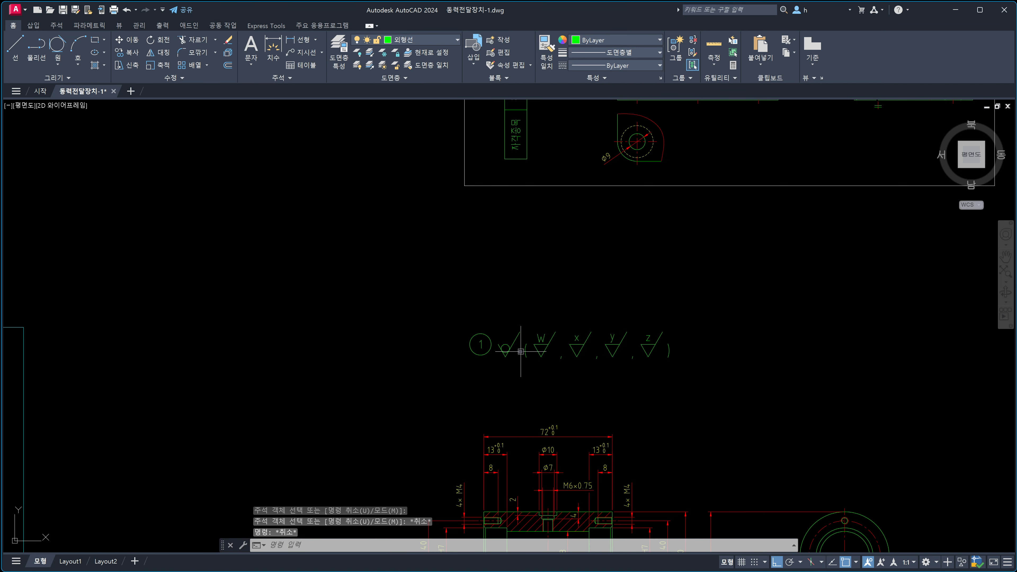
{"action": "type", "text": "co"}
{"action": "key", "text": "Return"}
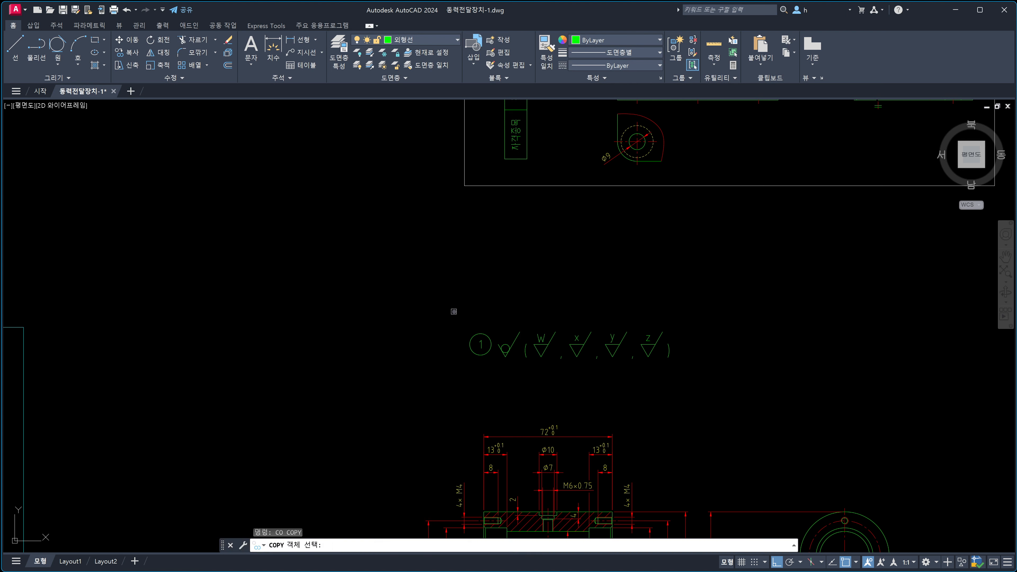
{"action": "left_click", "coordinate": [453, 313]}
{"action": "left_click", "coordinate": [696, 379]}
{"action": "key", "text": "Return"}
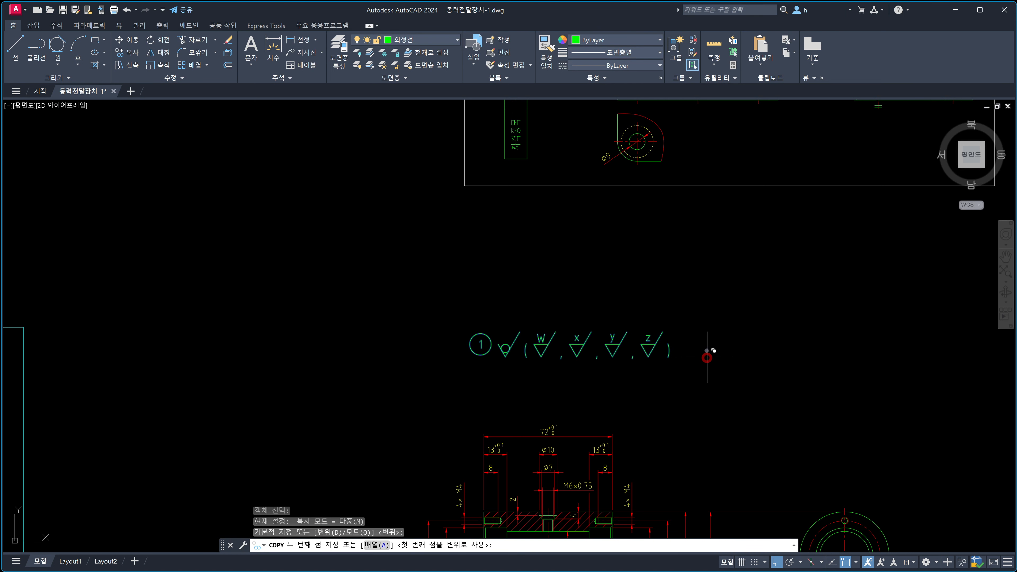
{"action": "left_click", "coordinate": [707, 357]}
{"action": "left_click", "coordinate": [706, 317]}
{"action": "key", "text": "Escape"}
Set the text height of the upper row's two parentheses and three commas to 14.
{"action": "scroll", "coordinate": [540, 348], "scroll_direction": "up", "scroll_amount": 2}
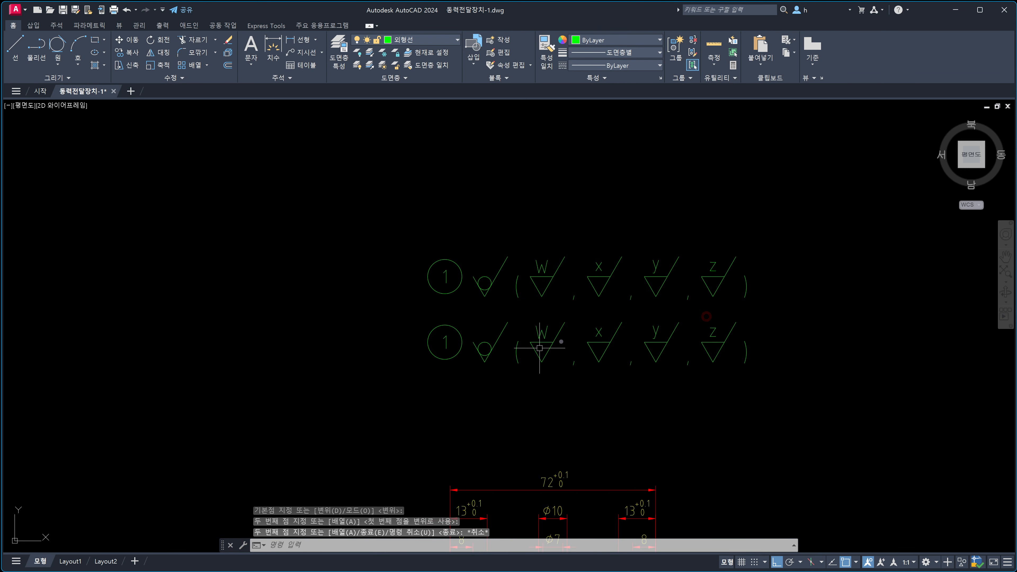
{"action": "middle_click_drag", "start_coordinate": [539, 348], "coordinate": [479, 372]}
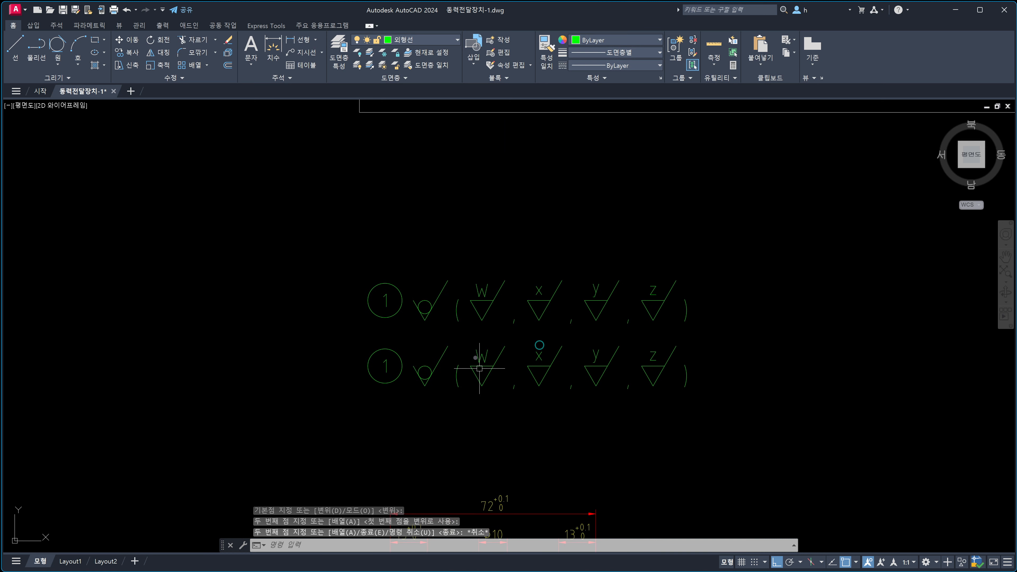
{"action": "left_click", "coordinate": [457, 319]}
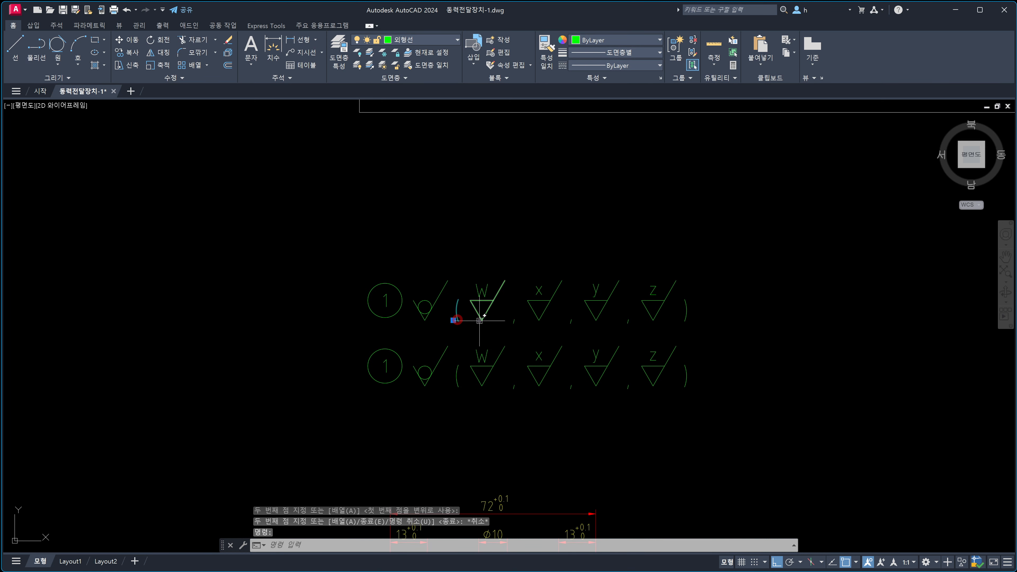
{"action": "left_click", "coordinate": [519, 328]}
{"action": "left_click", "coordinate": [509, 318]}
{"action": "left_click", "coordinate": [579, 328]}
{"action": "left_click", "coordinate": [567, 316]}
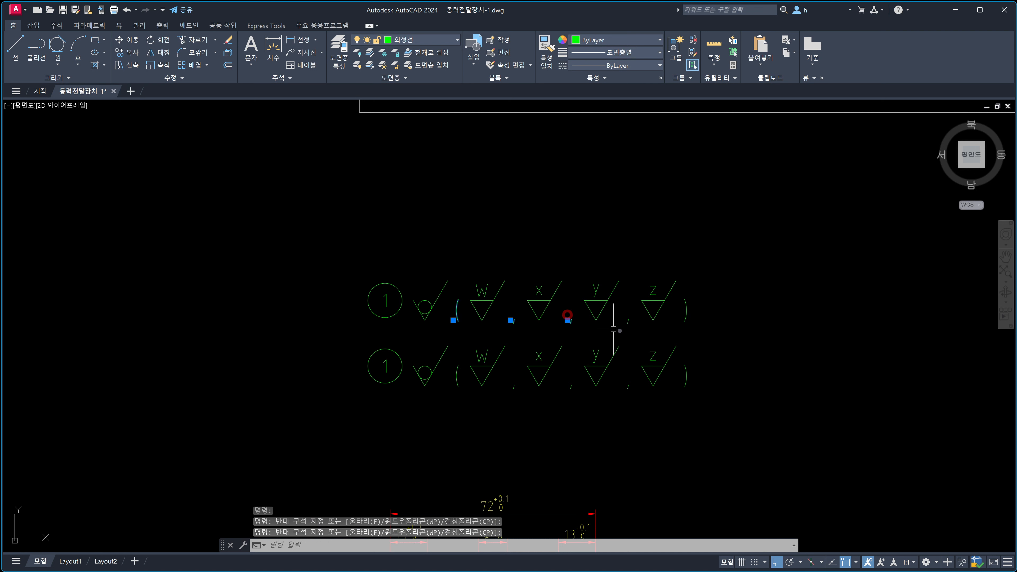
{"action": "left_click", "coordinate": [633, 329]}
{"action": "left_click", "coordinate": [620, 318]}
{"action": "left_click", "coordinate": [715, 319]}
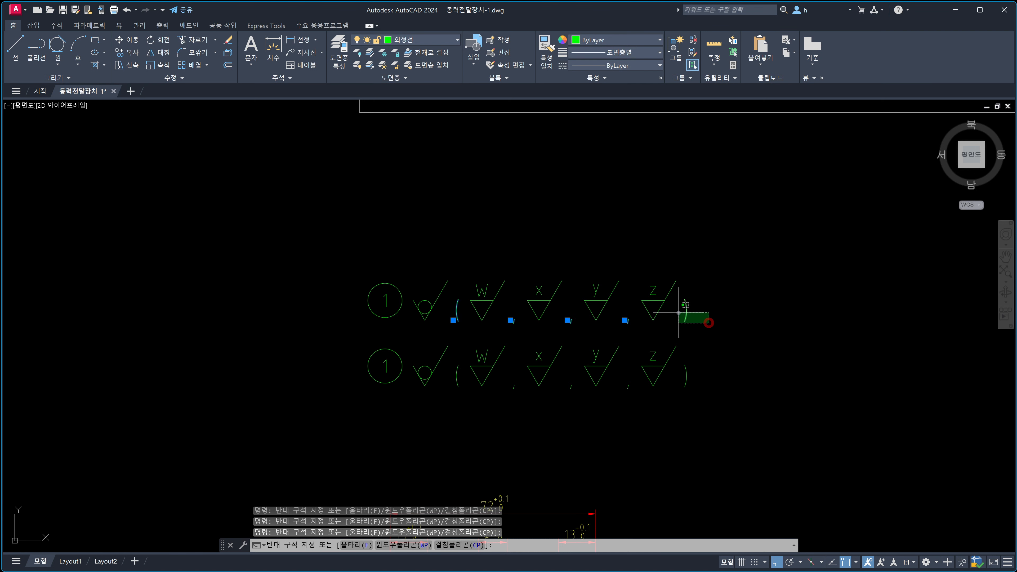
{"action": "left_click", "coordinate": [679, 313]}
{"action": "key", "text": "ctrl+1"}
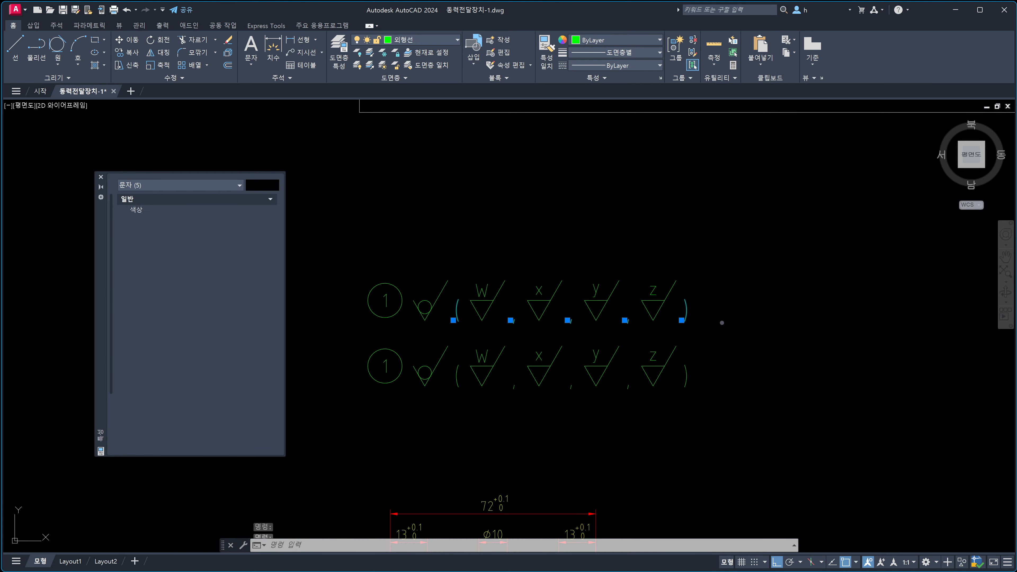
{"action": "left_click", "coordinate": [206, 384]}
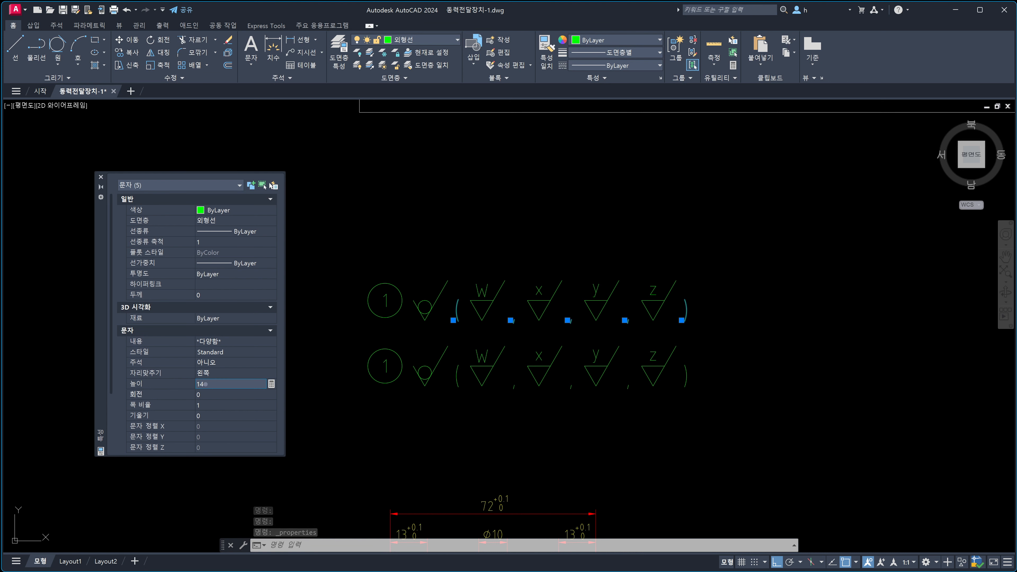
{"action": "key", "text": "Tab"}
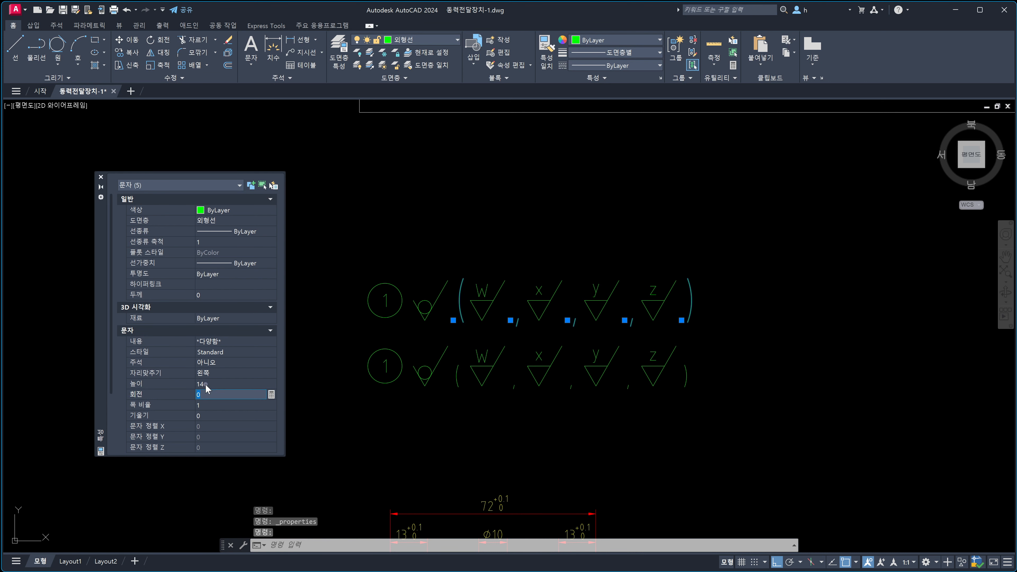
{"action": "left_click", "coordinate": [101, 177]}
{"action": "key", "text": "Escape"}
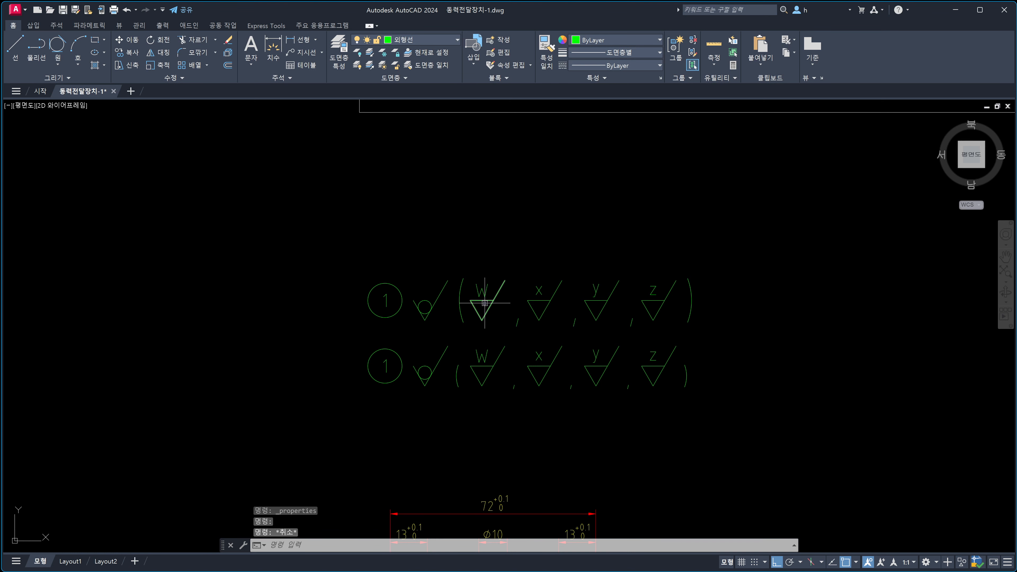
{"action": "scroll", "coordinate": [485, 304], "scroll_direction": "up", "scroll_amount": 4}
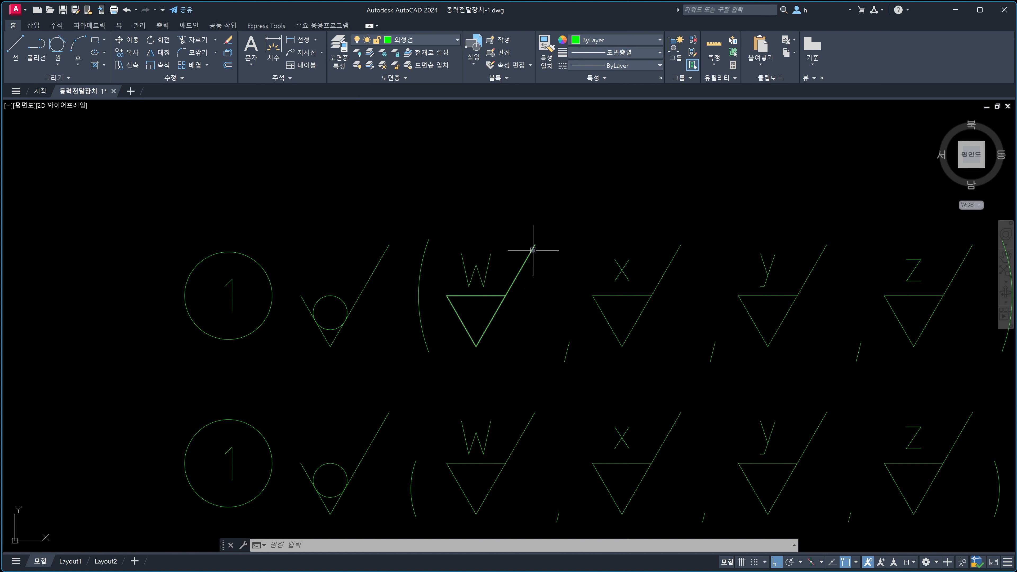
{"action": "scroll", "coordinate": [505, 309], "scroll_direction": "down", "scroll_amount": 4}
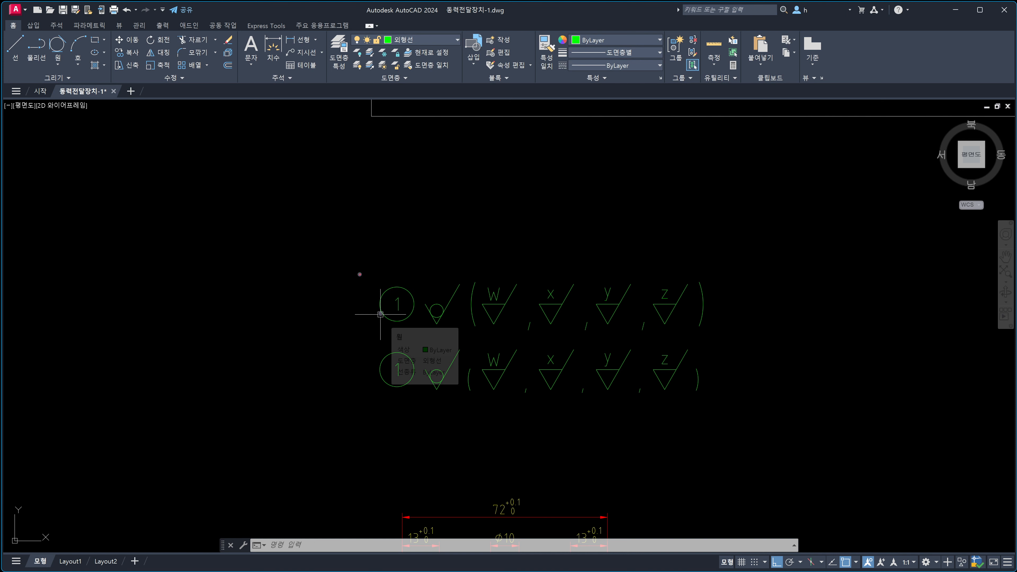
{"action": "left_click", "coordinate": [360, 274]}
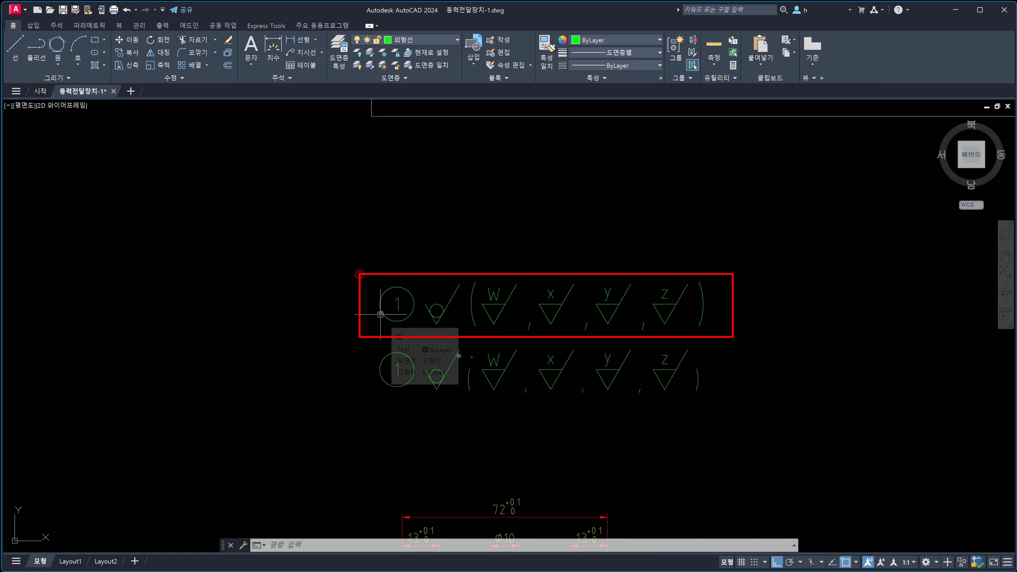
{"action": "left_click", "coordinate": [358, 337]}
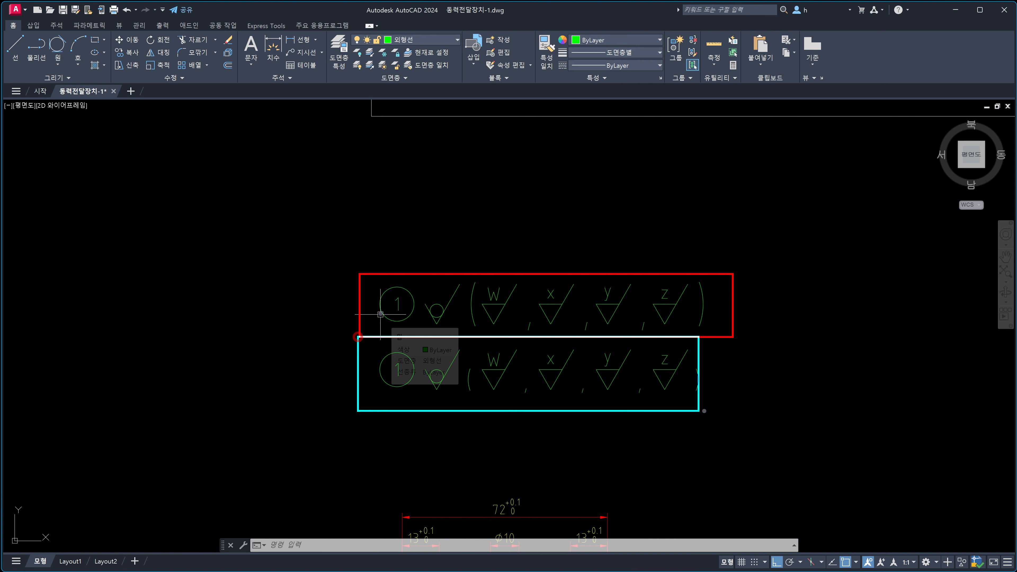
{"action": "left_click", "coordinate": [731, 410]}
{"action": "mouse_move", "coordinate": [713, 401]}
{"action": "left_mouse_down"}
{"action": "mouse_move", "coordinate": [703, 421]}
{"action": "mouse_move", "coordinate": [712, 403]}
{"action": "left_mouse_up"}
{"action": "mouse_move", "coordinate": [700, 308]}
{"action": "left_mouse_down"}
{"action": "mouse_move", "coordinate": [748, 293]}
{"action": "mouse_move", "coordinate": [714, 295]}
{"action": "mouse_move", "coordinate": [700, 326]}
{"action": "left_mouse_up"}
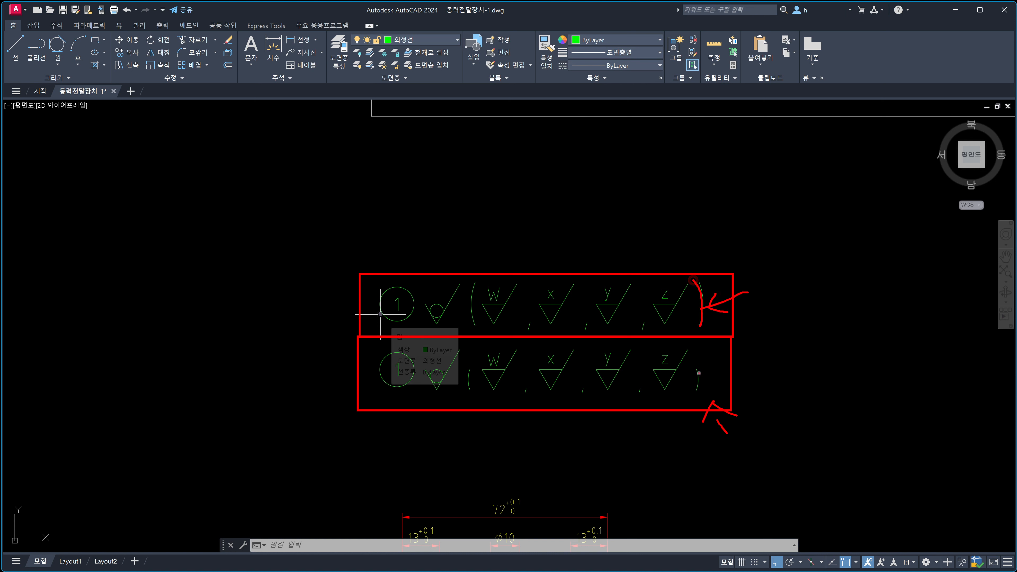
{"action": "left_click_drag", "start_coordinate": [698, 371], "coordinate": [700, 394]}
{"action": "left_click_drag", "start_coordinate": [510, 406], "coordinate": [520, 399]}
{"action": "key", "text": "Escape"}
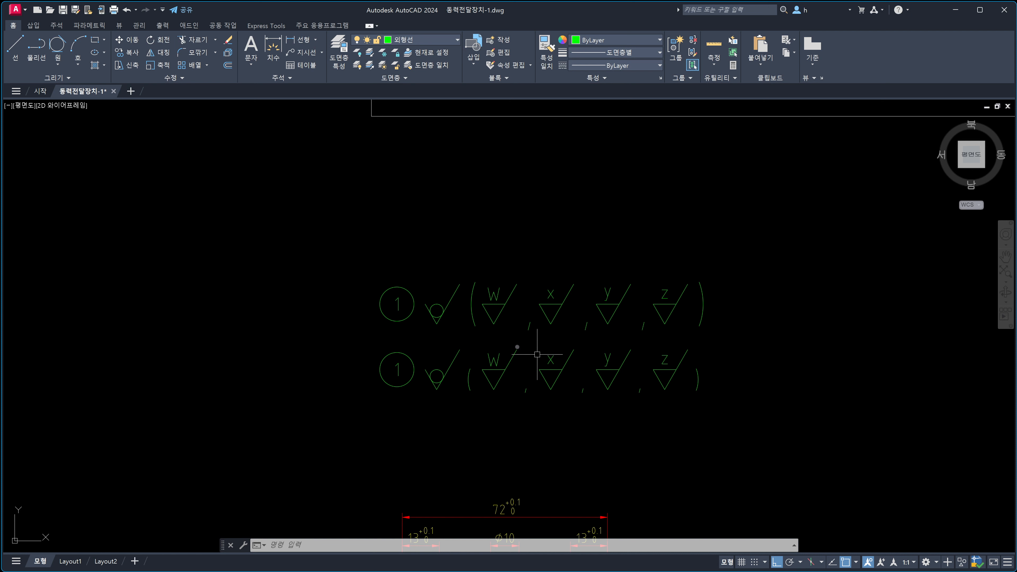
Delete the upper symbol row, including its circled 1, large parentheses and commas.
{"action": "left_click", "coordinate": [347, 261]}
{"action": "left_click", "coordinate": [734, 345]}
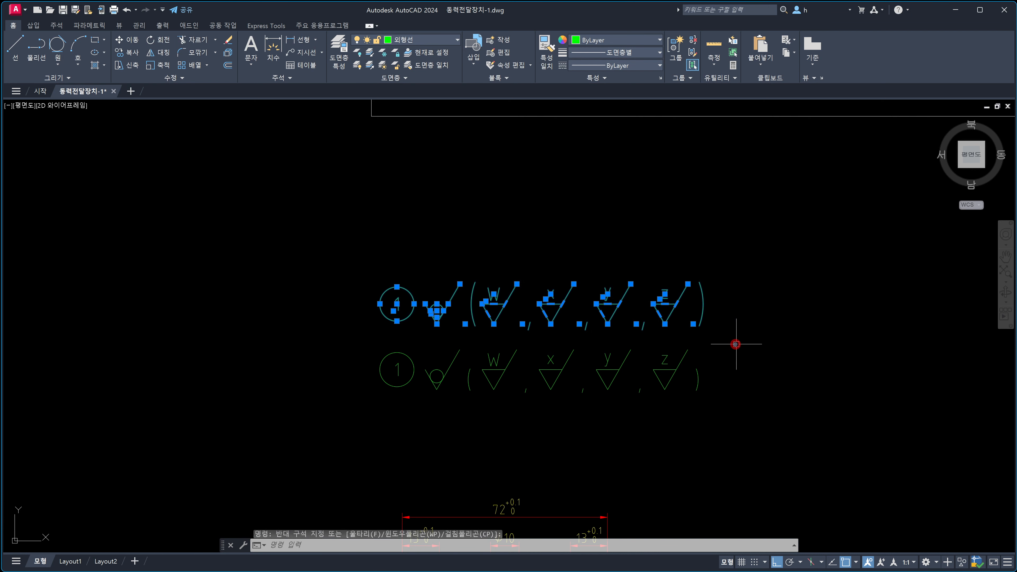
{"action": "key", "text": "Delete"}
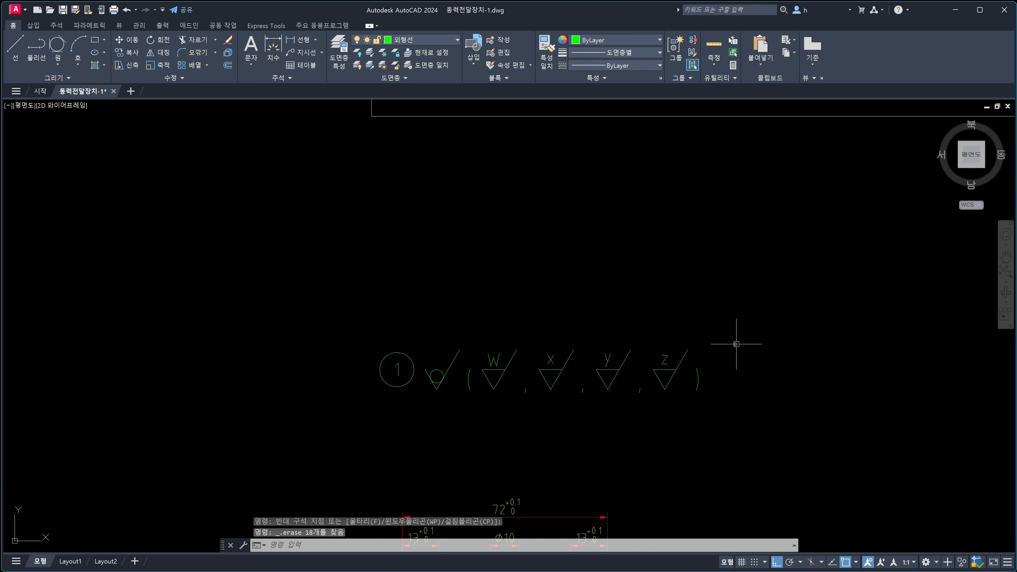
{"action": "key", "text": "ctrl+w"}
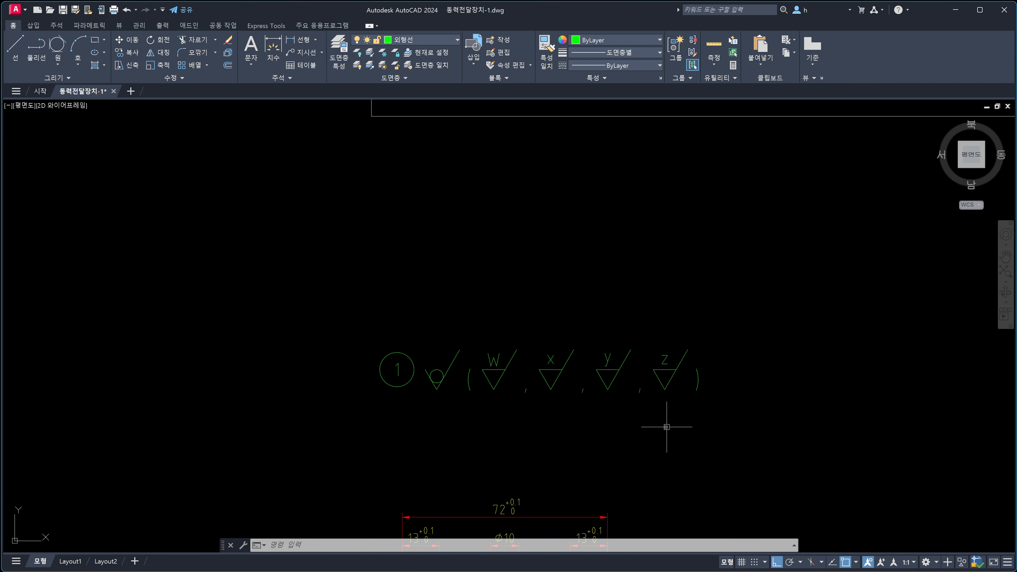
{"action": "key", "text": "ctrl+w"}
{"action": "key", "text": "Escape"}
{"action": "mouse_move", "coordinate": [619, 423]}
{"action": "middle_mouse_down"}
{"action": "mouse_move", "coordinate": [607, 399]}
{"action": "mouse_move", "coordinate": [622, 375]}
{"action": "middle_mouse_up"}
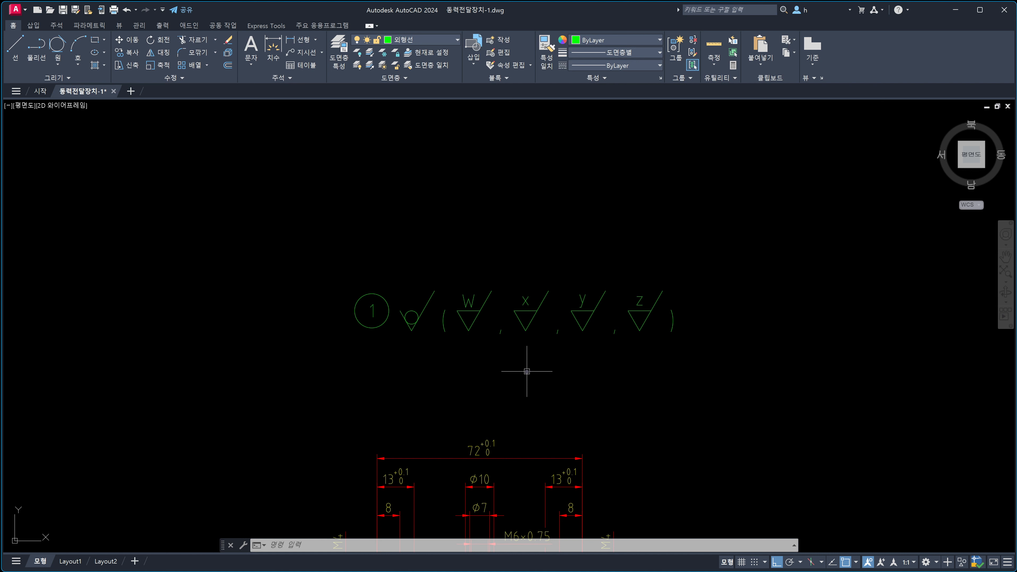
Move the complete symbol row, from the circled 1 to the closing parenthesis, straight up by about 38 units.
{"action": "scroll", "coordinate": [526, 371], "scroll_direction": "down", "scroll_amount": 2}
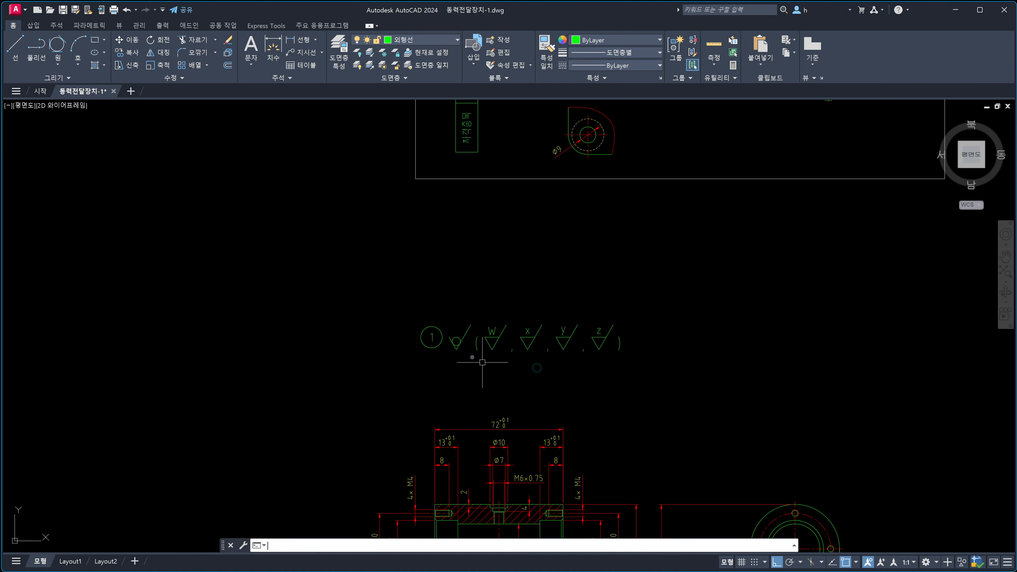
{"action": "key", "text": "Escape"}
{"action": "type", "text": "m"}
{"action": "key", "text": "Return"}
{"action": "left_click", "coordinate": [405, 303]}
{"action": "left_click", "coordinate": [655, 389]}
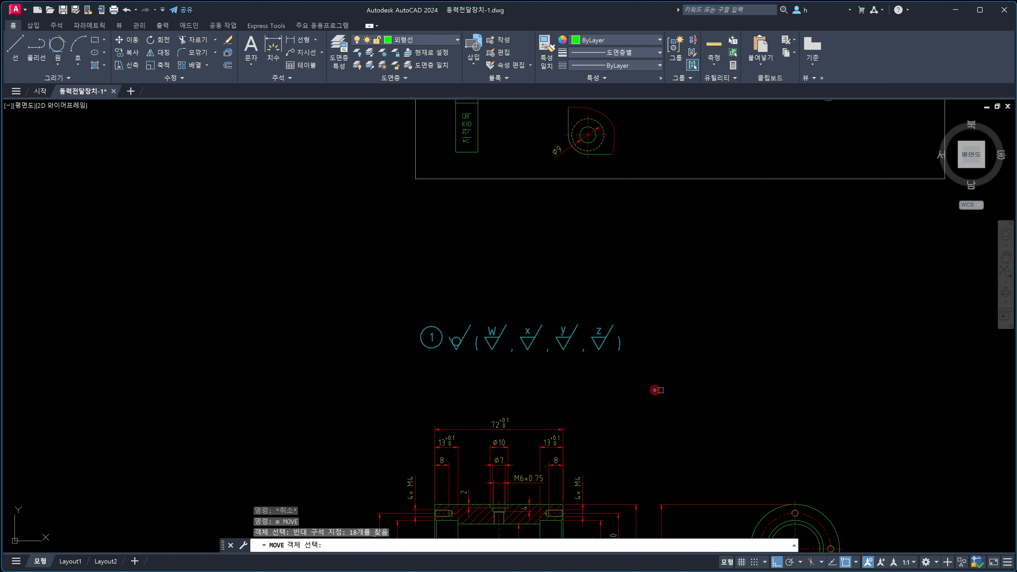
{"action": "key", "text": "Return"}
{"action": "left_click", "coordinate": [685, 379]}
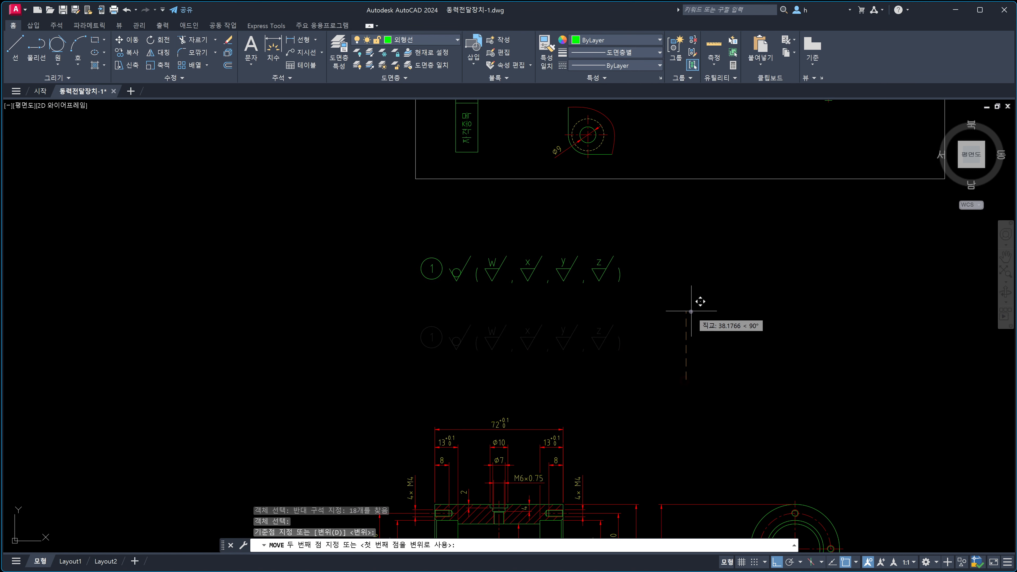
{"action": "key", "text": "Escape"}
Copy all surface texture symbols, parentheses and commas, without the circled 1, straight down below the original row.
{"action": "scroll", "coordinate": [493, 313], "scroll_direction": "up", "scroll_amount": 2}
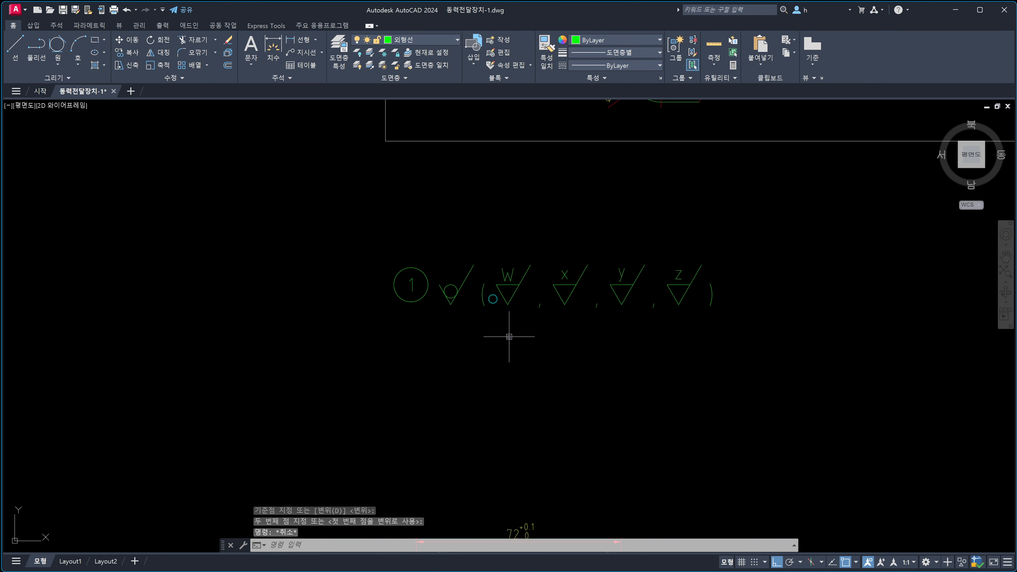
{"action": "type", "text": "co"}
{"action": "key", "text": "Return"}
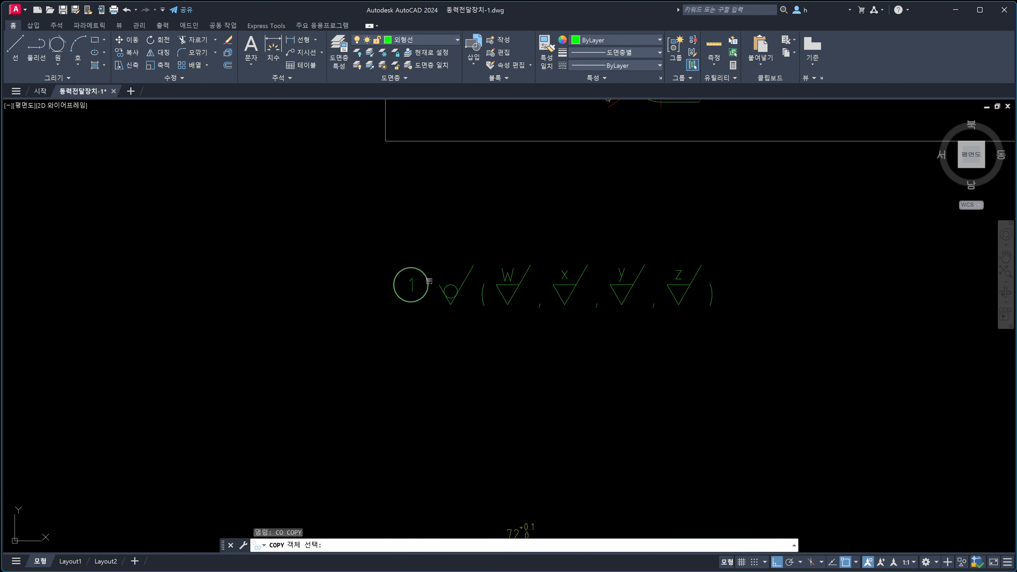
{"action": "left_click", "coordinate": [434, 250]}
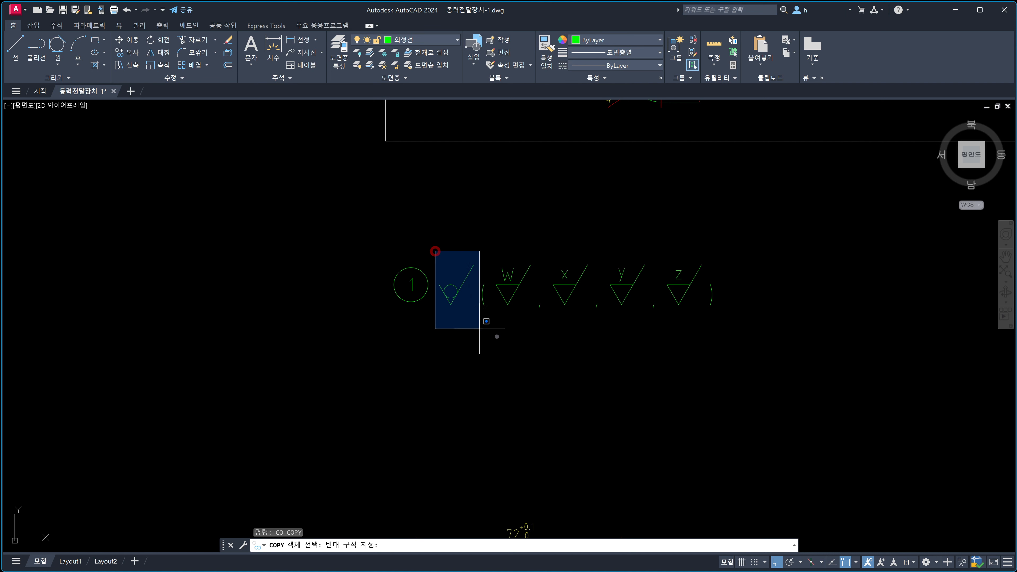
{"action": "left_click", "coordinate": [740, 338]}
{"action": "key", "text": "Return"}
{"action": "left_click", "coordinate": [776, 267]}
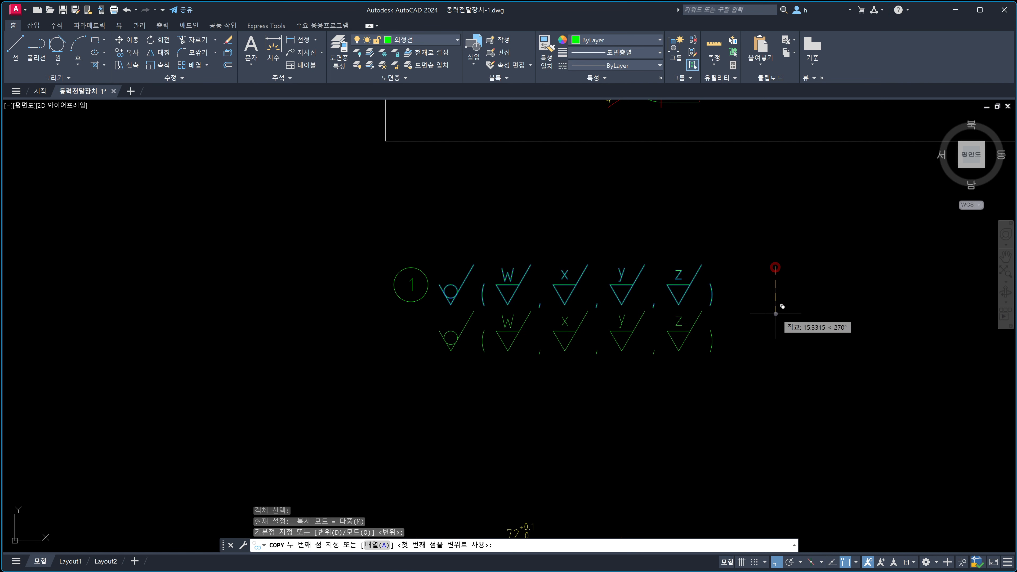
{"action": "left_click", "coordinate": [776, 335]}
{"action": "key", "text": "Escape"}
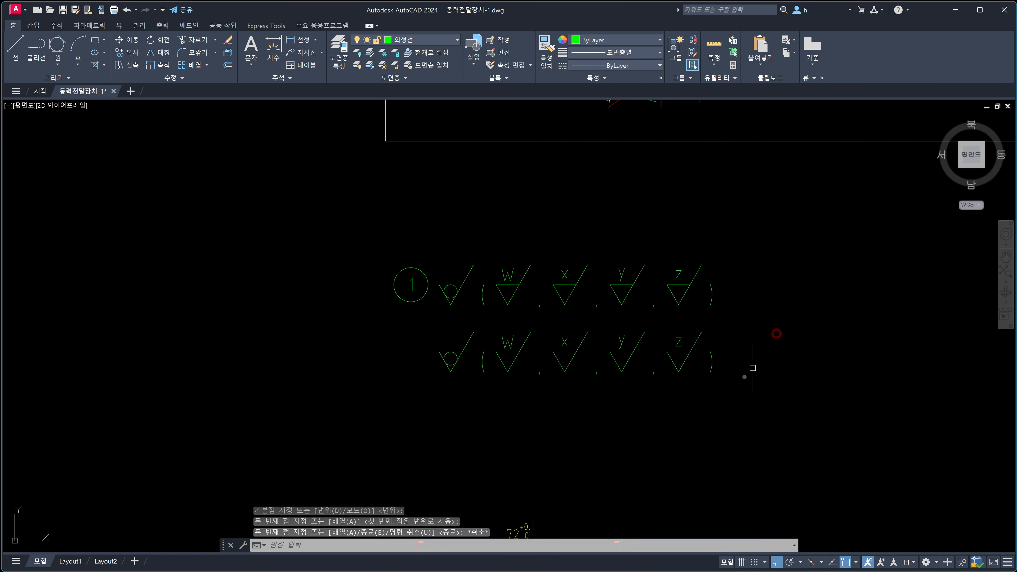
Scale the copied lower row by a factor of 0.5 about the bottom tip of its circle-marked symbol.
{"action": "middle_click_drag", "start_coordinate": [625, 409], "coordinate": [618, 336]}
{"action": "scroll", "coordinate": [565, 337], "scroll_direction": "up", "scroll_amount": 2}
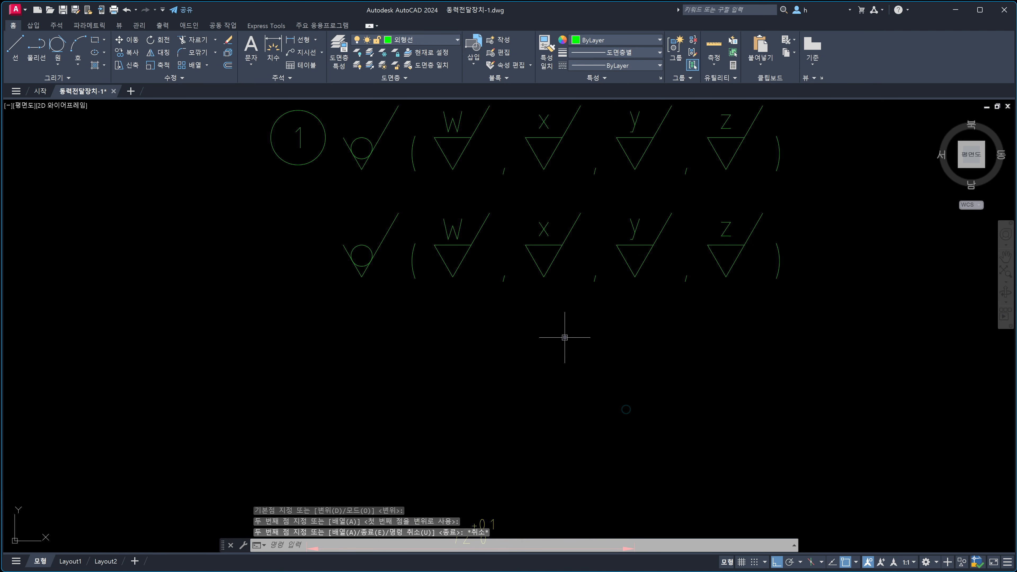
{"action": "type", "text": "sc"}
{"action": "key", "text": "Return"}
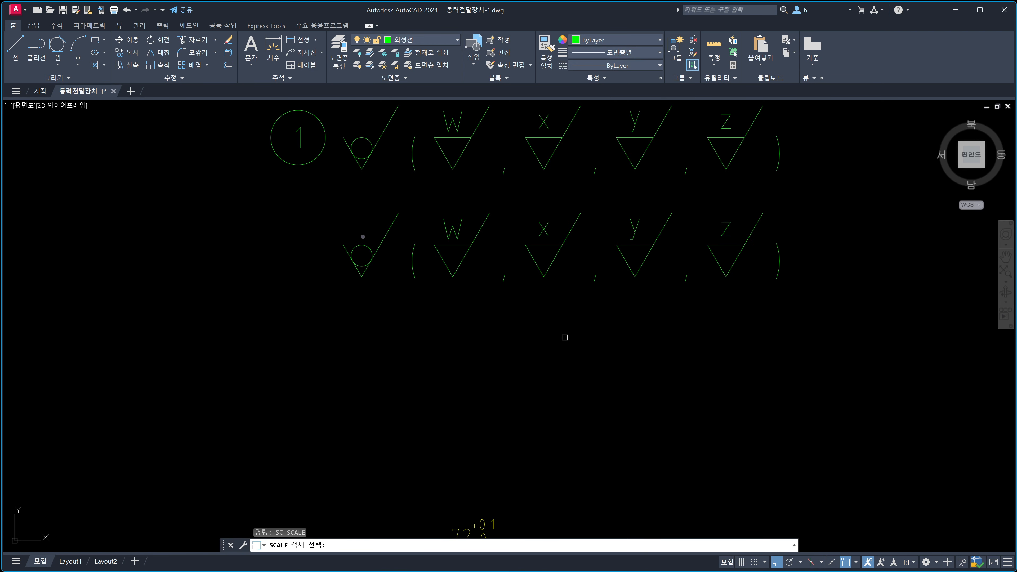
{"action": "left_click", "coordinate": [323, 207]}
{"action": "left_click", "coordinate": [818, 338]}
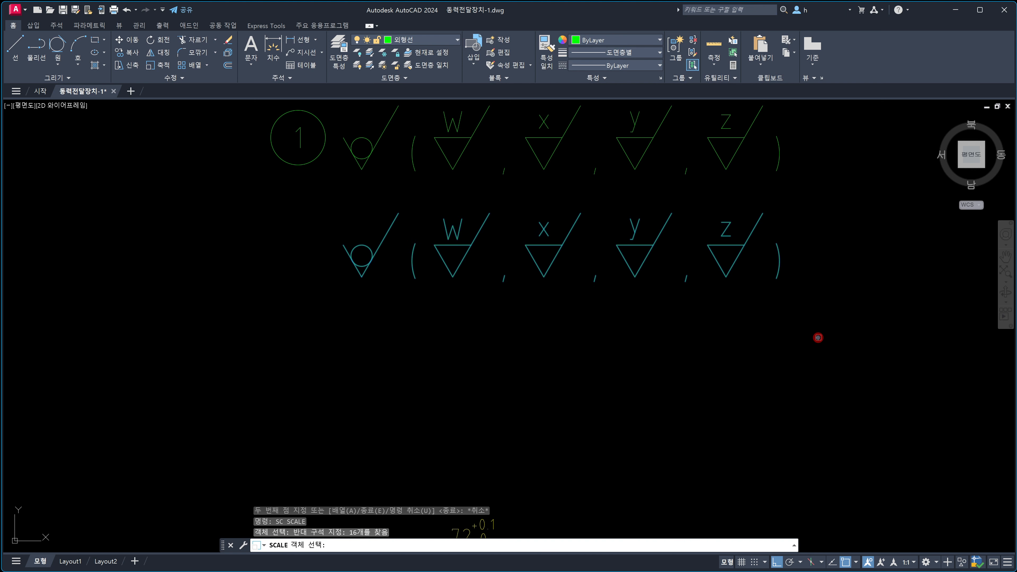
{"action": "key", "text": "Return"}
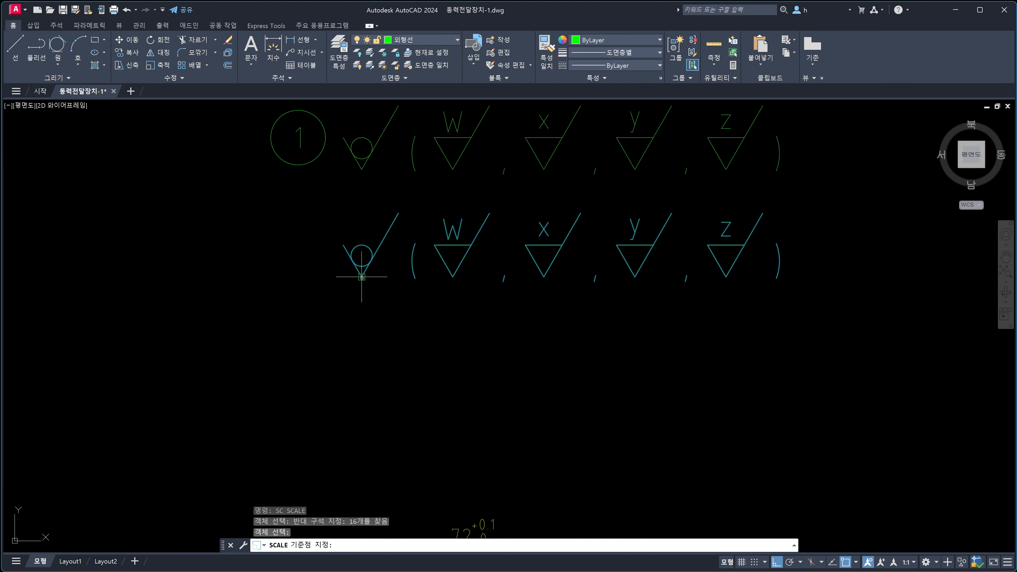
{"action": "left_click", "coordinate": [362, 277]}
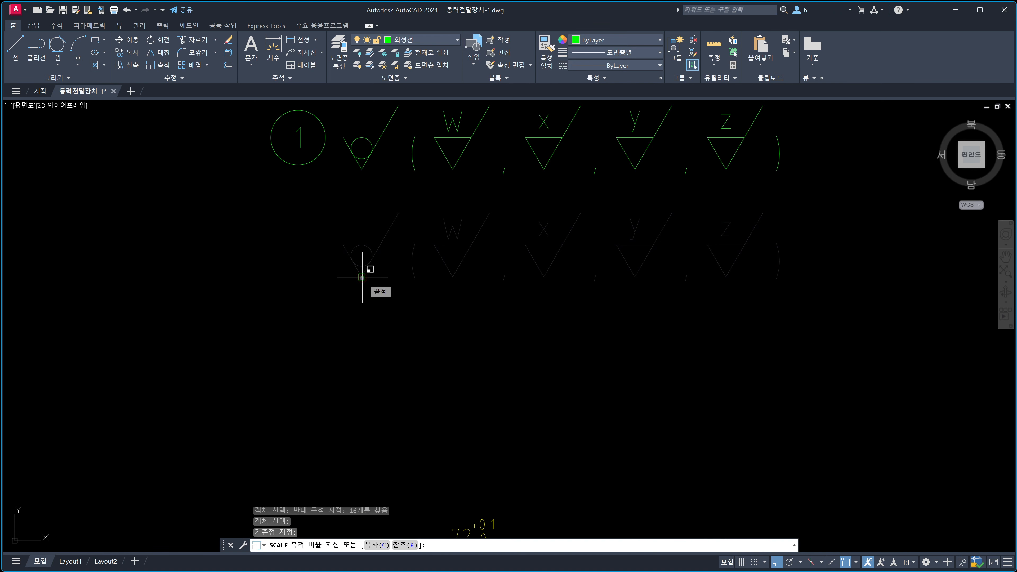
{"action": "key", "text": "Return"}
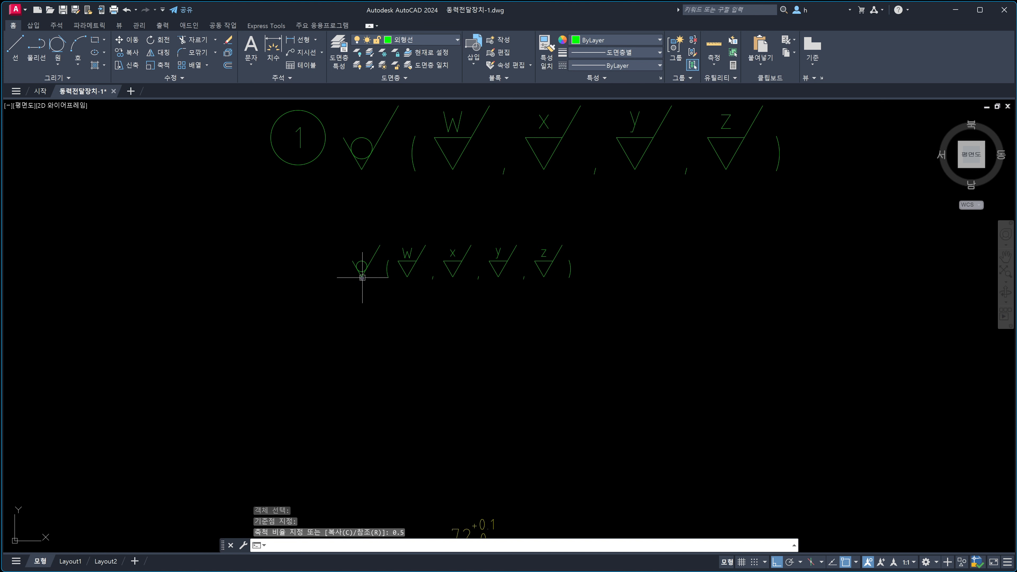
Delete the two parentheses and three commas from the reduced lower row.
{"action": "scroll", "coordinate": [377, 276], "scroll_direction": "up", "scroll_amount": 4}
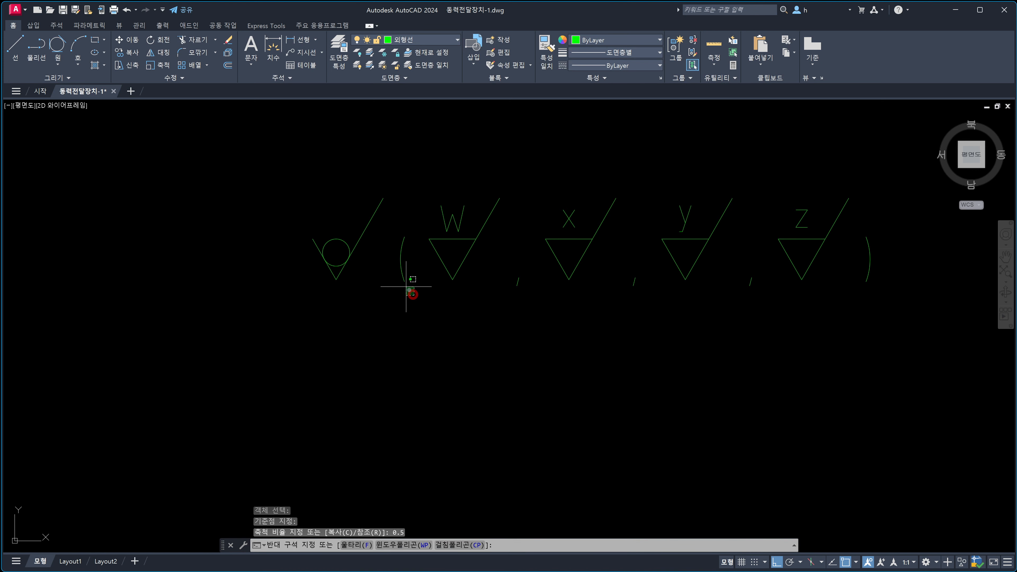
{"action": "left_click", "coordinate": [395, 274]}
{"action": "left_click", "coordinate": [529, 313]}
{"action": "left_click", "coordinate": [502, 254]}
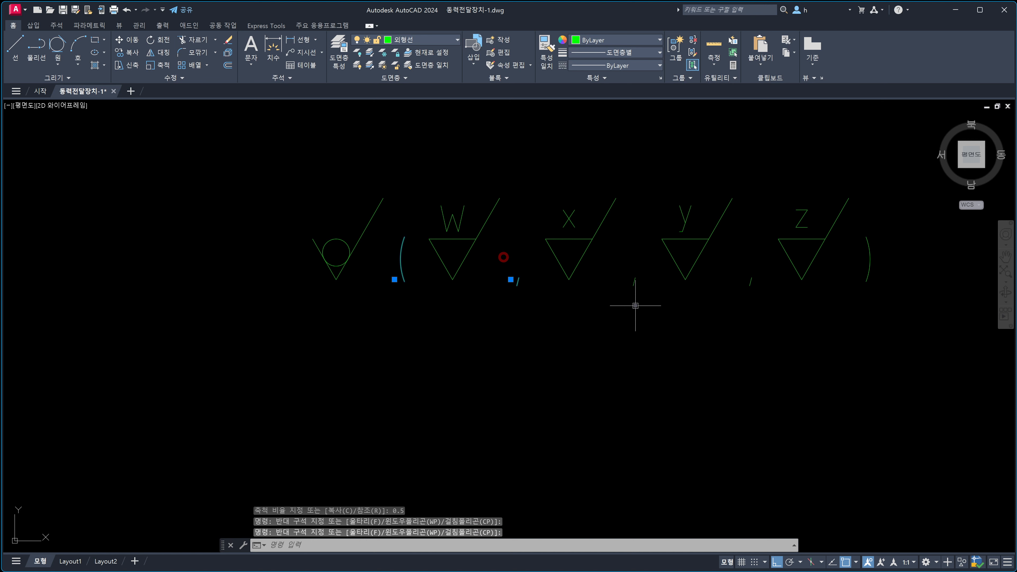
{"action": "left_click", "coordinate": [653, 305]}
{"action": "left_click", "coordinate": [624, 272]}
{"action": "left_click", "coordinate": [763, 299]}
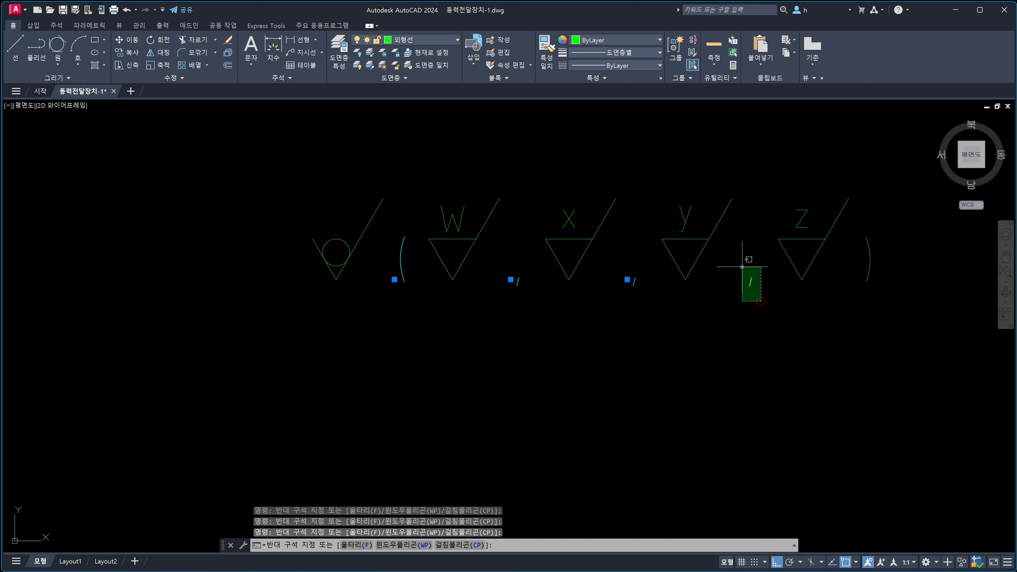
{"action": "left_click", "coordinate": [742, 267]}
{"action": "left_click", "coordinate": [862, 268]}
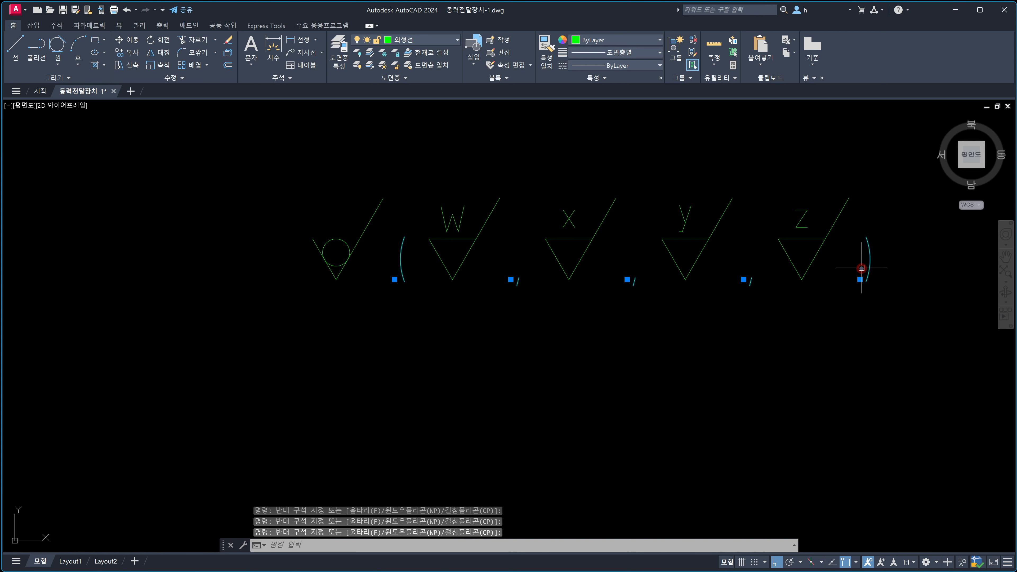
{"action": "key", "text": "Delete"}
Check the text height of the letter W in the reduced row in its properties.
{"action": "scroll", "coordinate": [862, 268], "scroll_direction": "down", "scroll_amount": 2}
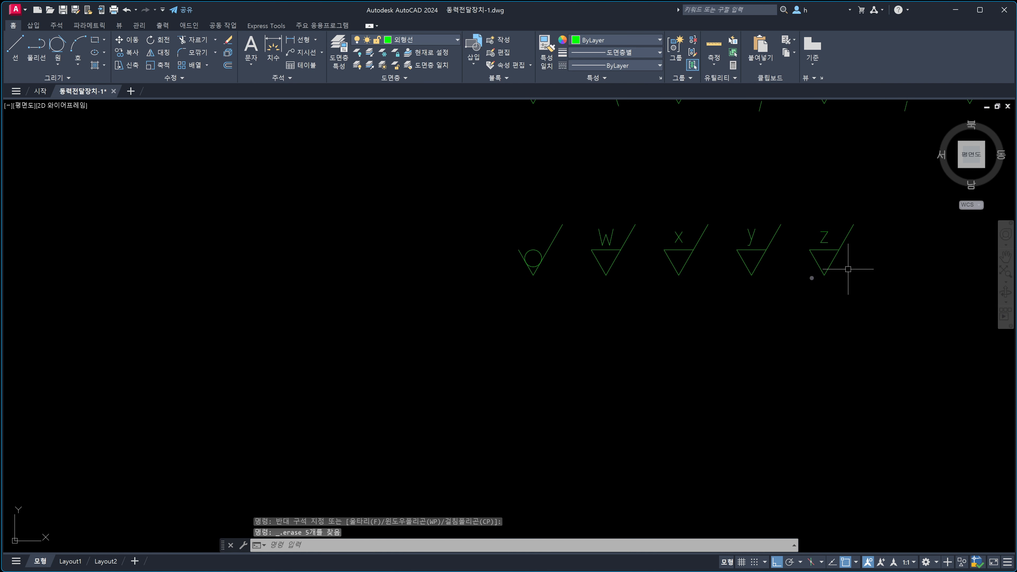
{"action": "scroll", "coordinate": [609, 251], "scroll_direction": "up", "scroll_amount": 3}
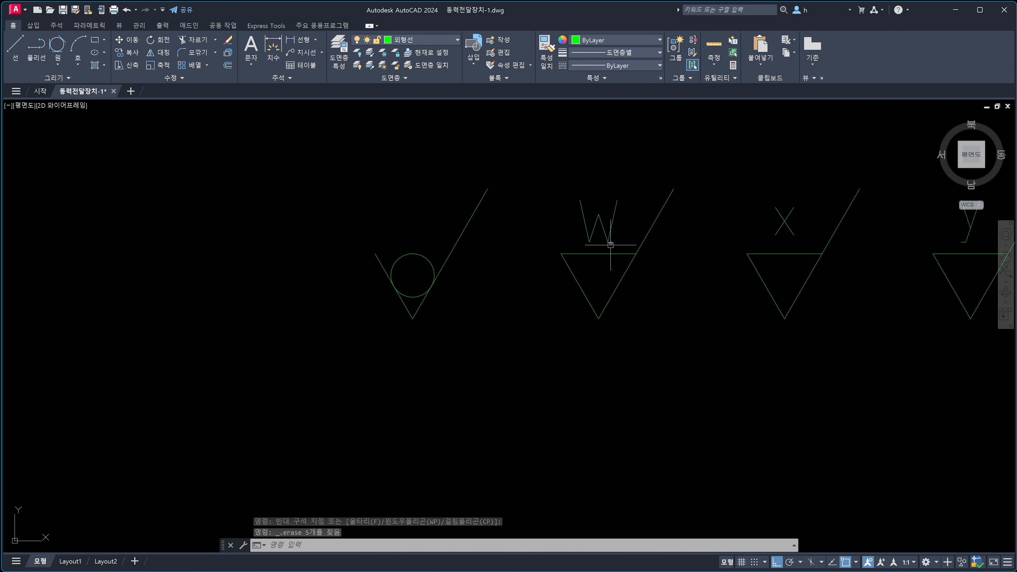
{"action": "left_click", "coordinate": [609, 231]}
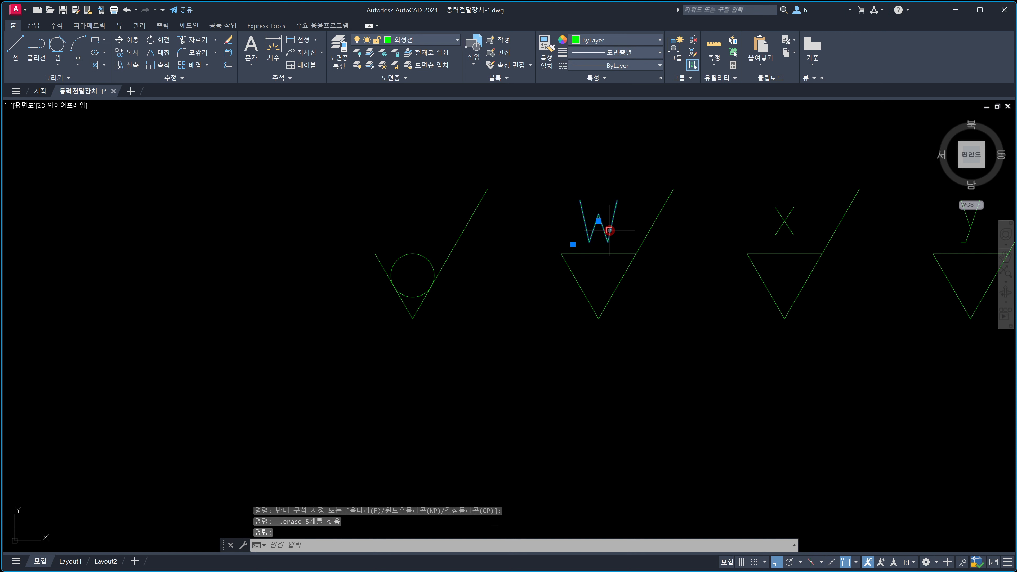
{"action": "key", "text": "ctrl+1"}
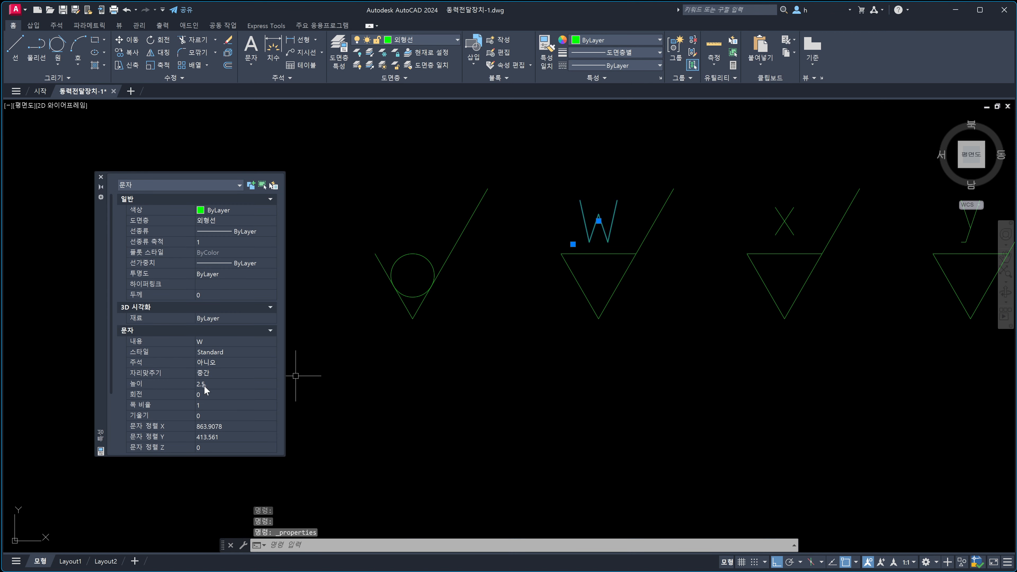
{"action": "left_click", "coordinate": [101, 177]}
{"action": "key", "text": "Escape"}
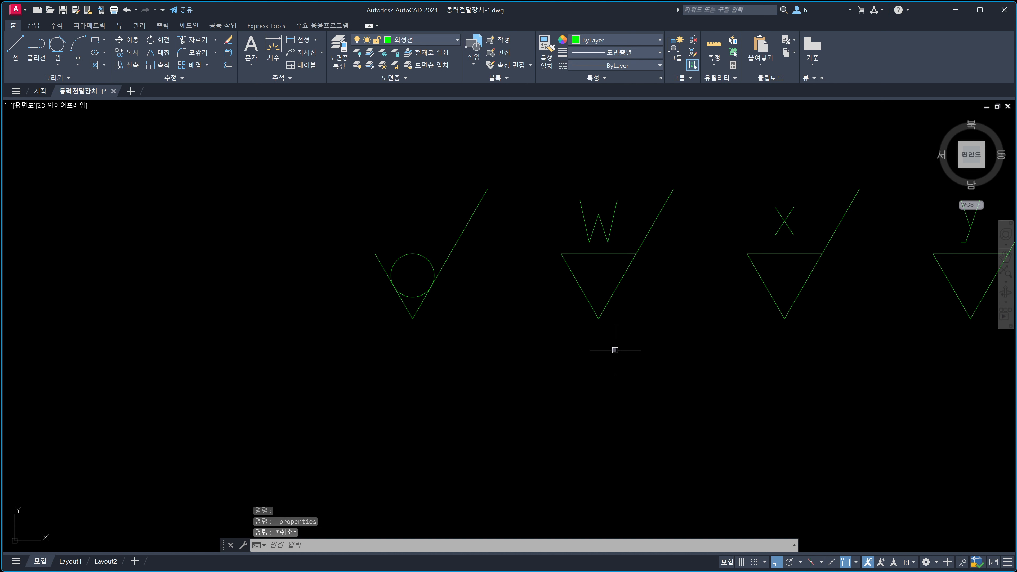
Put all five reduced surface texture symbols and their letters on the 가는실선 layer.
{"action": "scroll", "coordinate": [615, 350], "scroll_direction": "down", "scroll_amount": 4}
{"action": "left_click", "coordinate": [459, 261]}
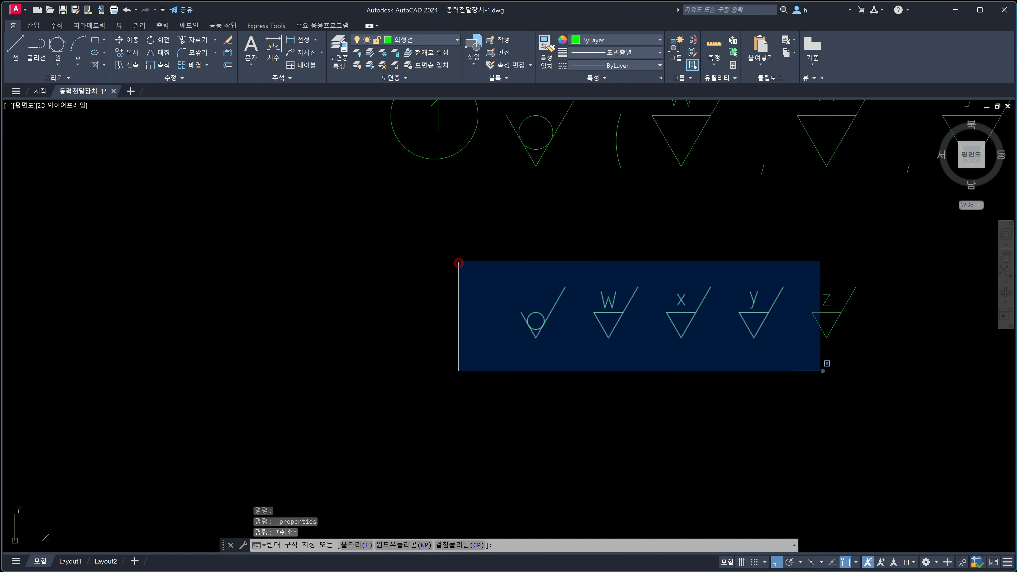
{"action": "left_click", "coordinate": [887, 378]}
{"action": "left_click", "coordinate": [434, 40]}
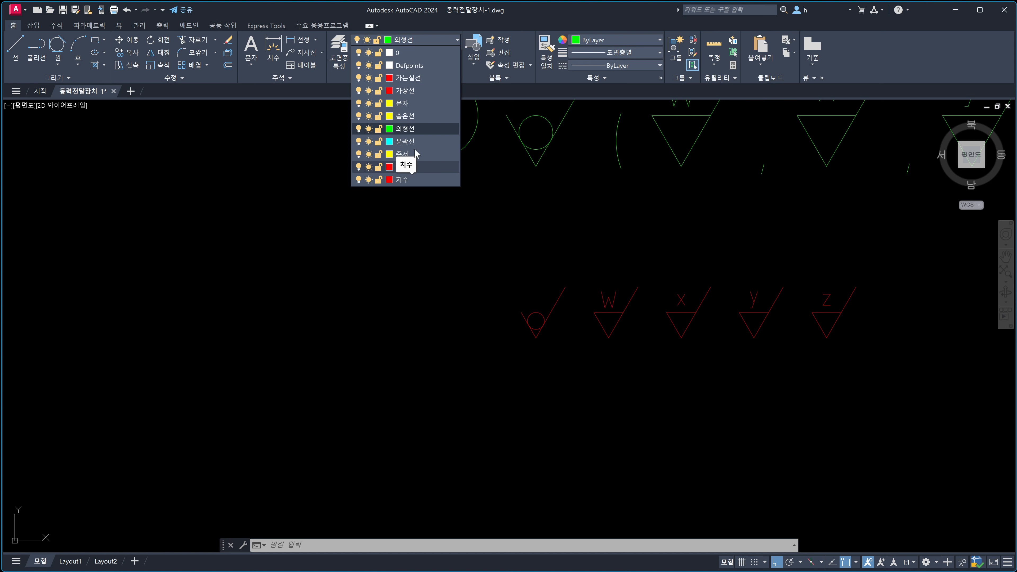
{"action": "left_click", "coordinate": [417, 79]}
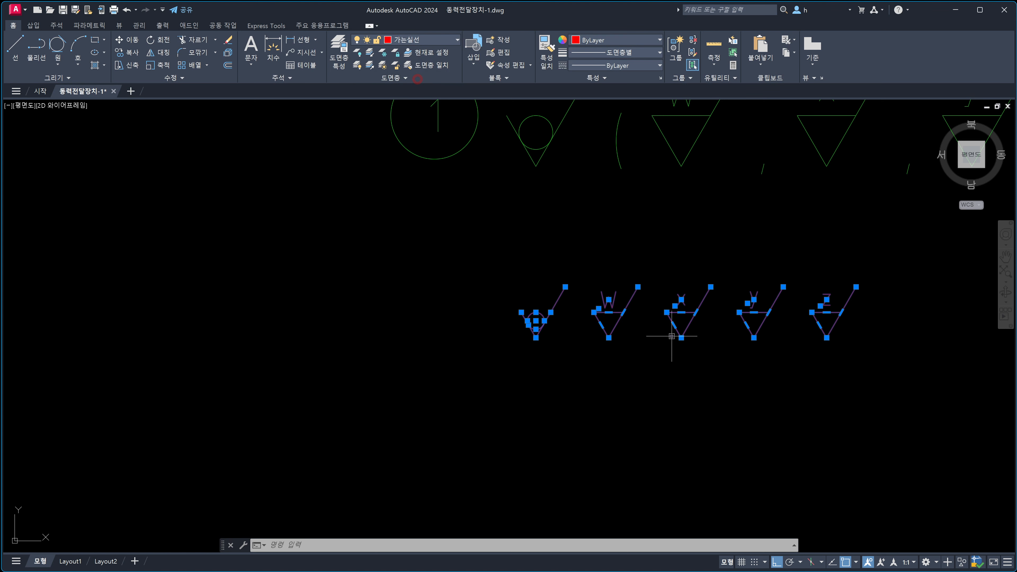
{"action": "left_click", "coordinate": [753, 364]}
{"action": "key", "text": "Escape"}
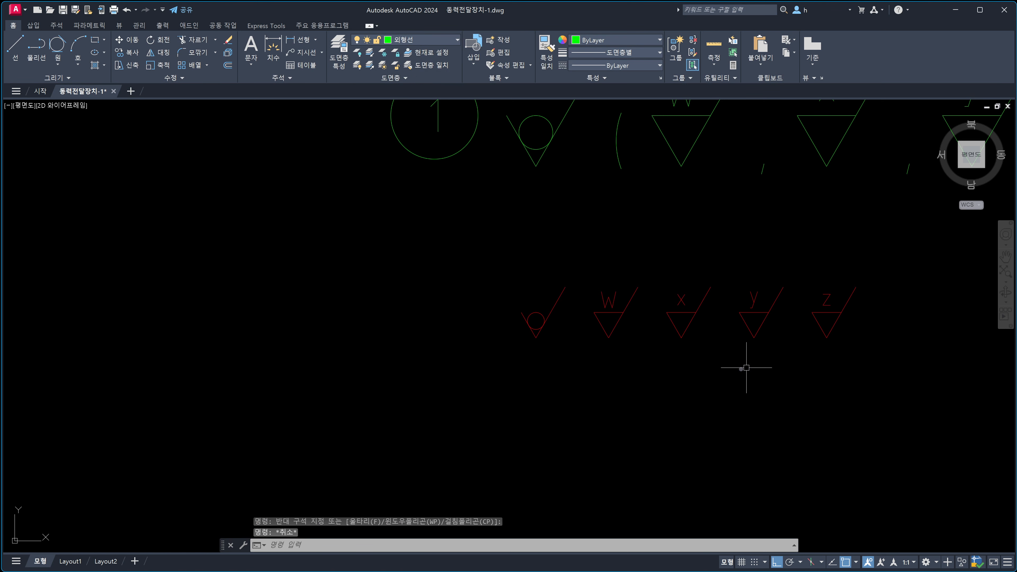
{"action": "middle_click_drag", "start_coordinate": [708, 371], "coordinate": [619, 334]}
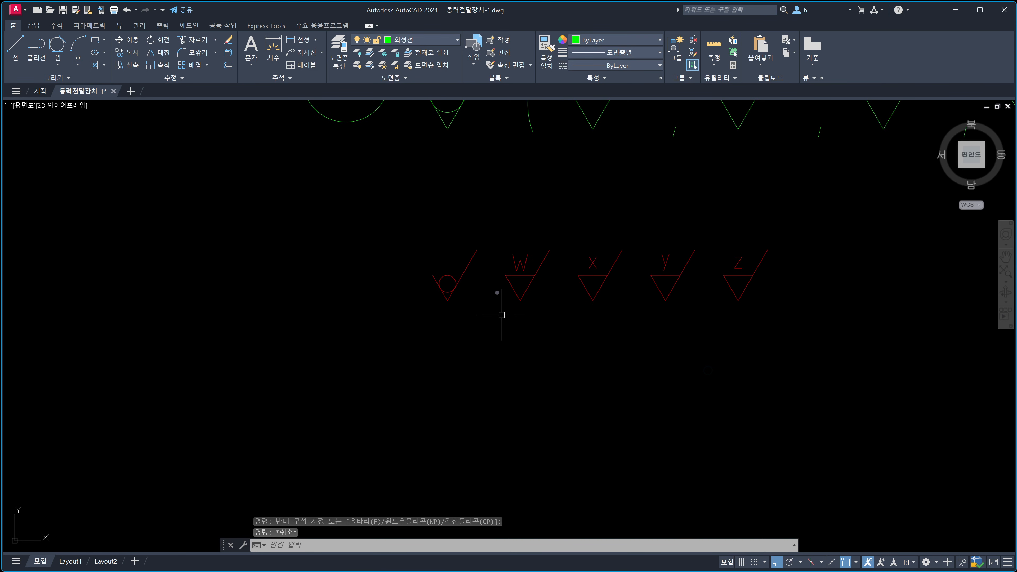
{"action": "left_click", "coordinate": [466, 313]}
{"action": "left_click", "coordinate": [421, 288]}
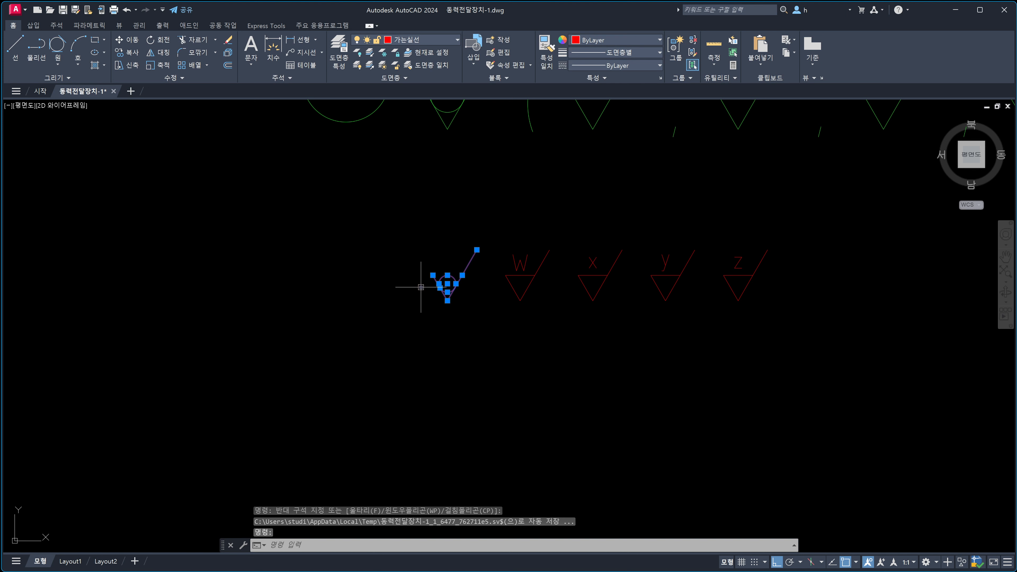
{"action": "key", "text": "Escape"}
{"action": "left_click", "coordinate": [480, 303]}
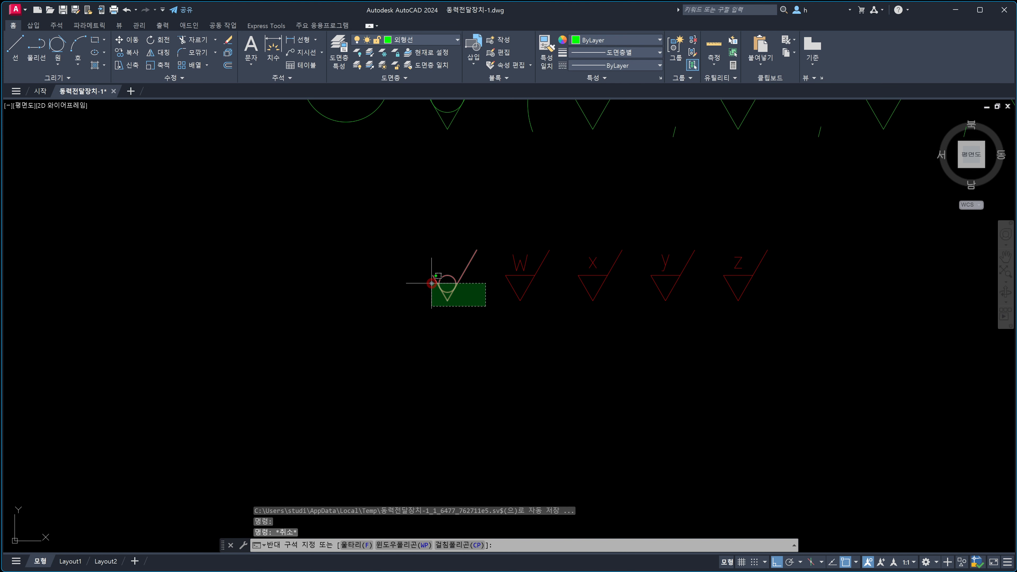
{"action": "left_click", "coordinate": [431, 284]}
{"action": "key", "text": "Escape"}
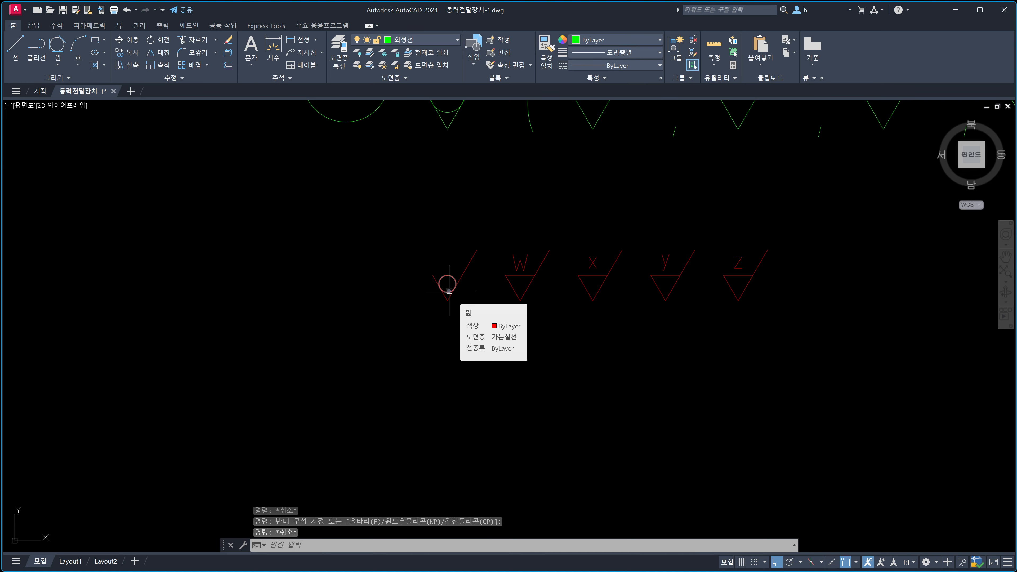
Examine the large green and small red surface finish symbols above the dimensioned front view of part 1.
{"action": "scroll", "coordinate": [449, 291], "scroll_direction": "down", "scroll_amount": 5}
{"action": "middle_click_drag", "start_coordinate": [449, 291], "coordinate": [400, 324]}
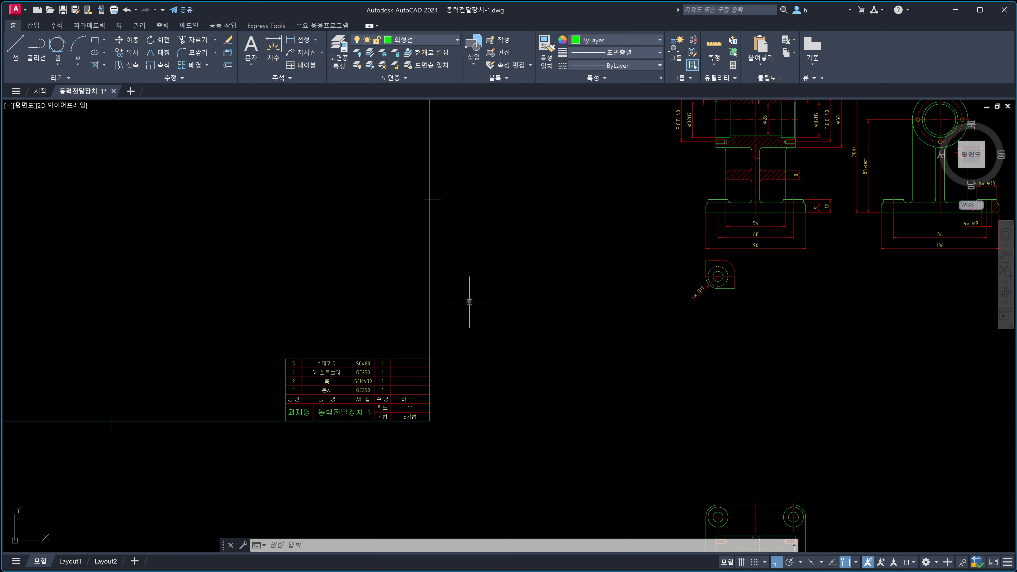
{"action": "scroll", "coordinate": [532, 296], "scroll_direction": "down", "scroll_amount": 2}
{"action": "middle_click_drag", "start_coordinate": [584, 253], "coordinate": [524, 377]}
{"action": "scroll", "coordinate": [533, 323], "scroll_direction": "up", "scroll_amount": 5}
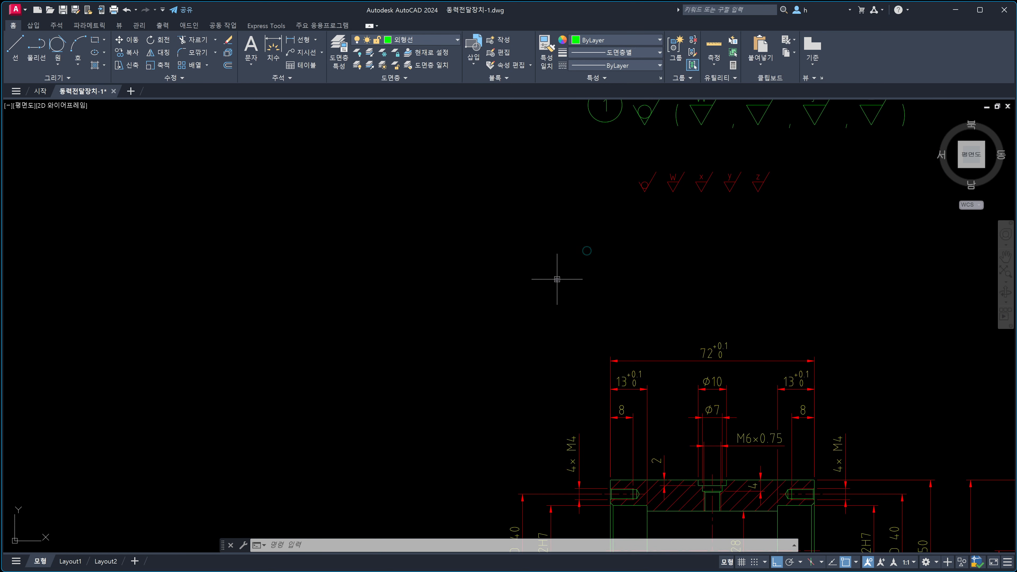
{"action": "left_click", "coordinate": [655, 197]}
{"action": "left_click", "coordinate": [635, 177]}
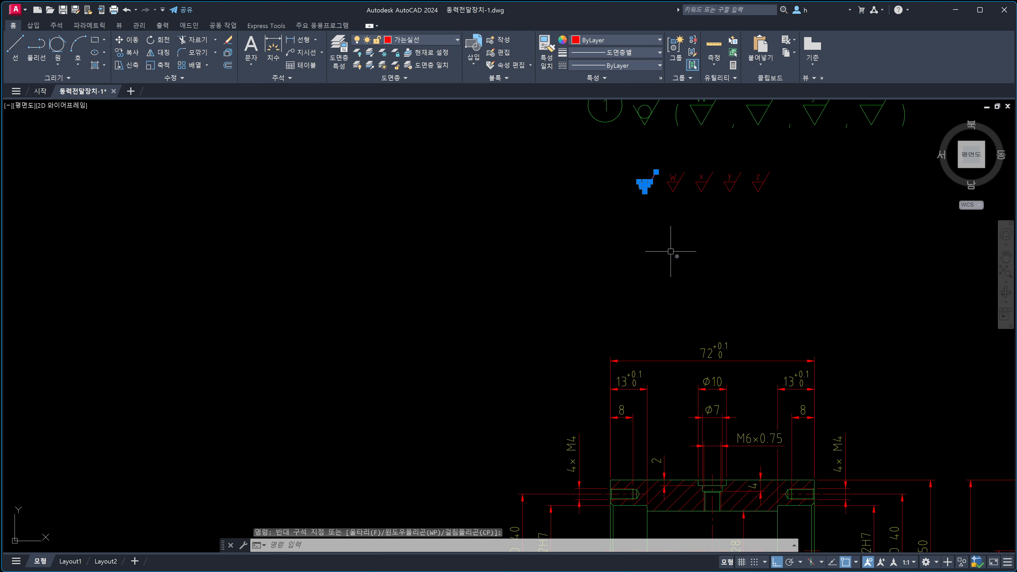
{"action": "key", "text": "Escape"}
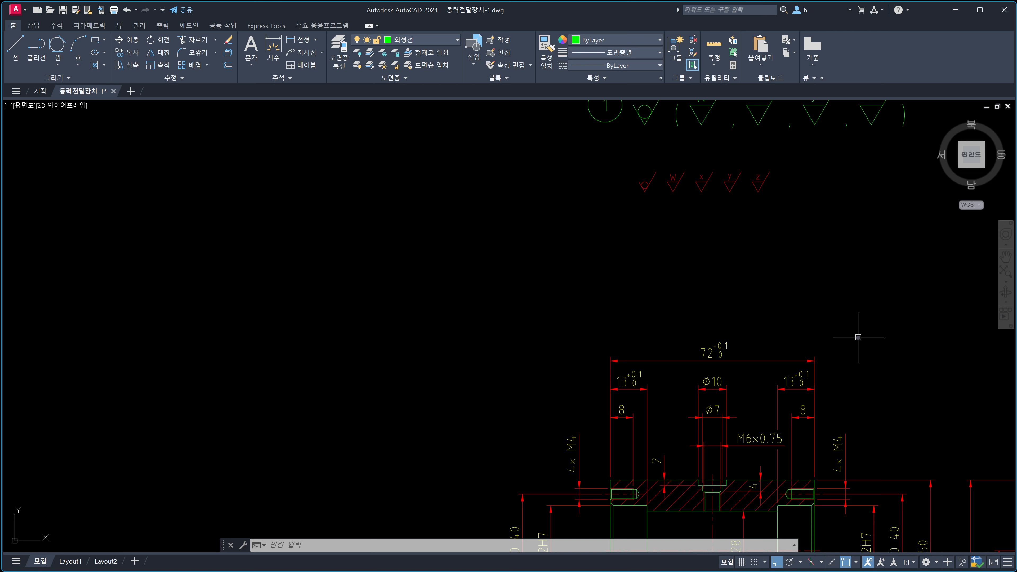
{"action": "middle_click_drag", "start_coordinate": [855, 277], "coordinate": [756, 336]}
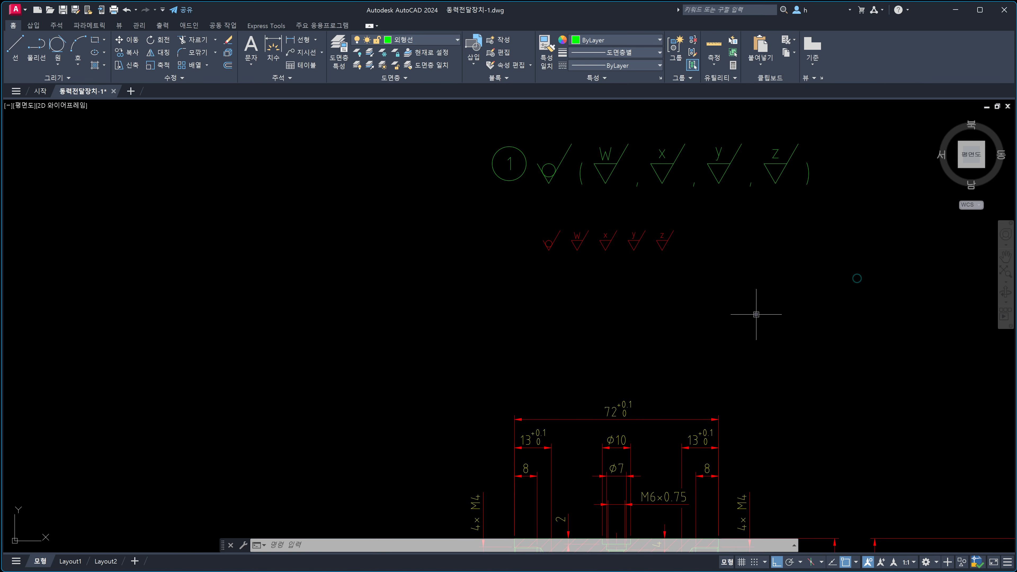
{"action": "middle_click_drag", "start_coordinate": [755, 288], "coordinate": [679, 341]}
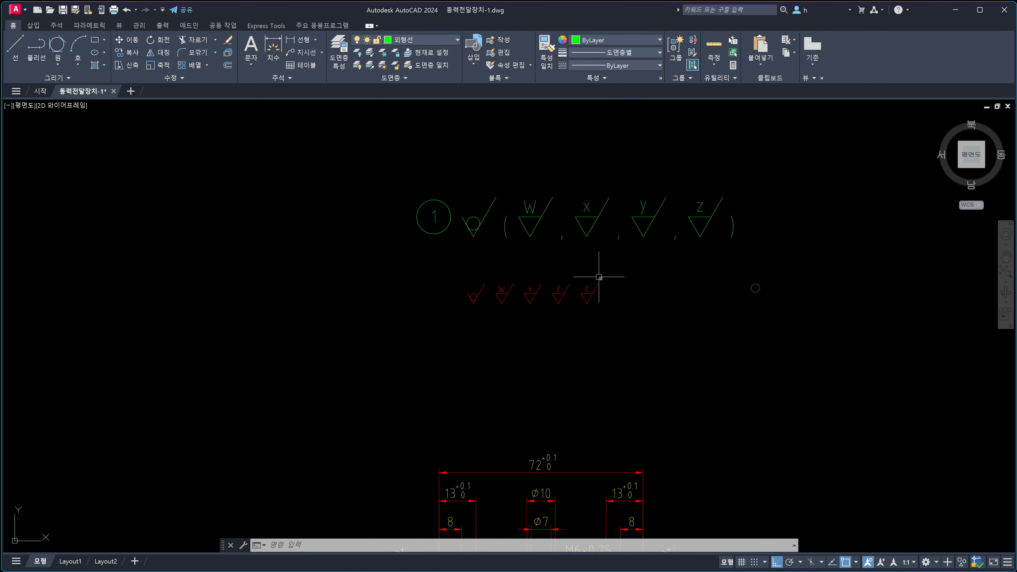
{"action": "scroll", "coordinate": [545, 253], "scroll_direction": "up", "scroll_amount": 1}
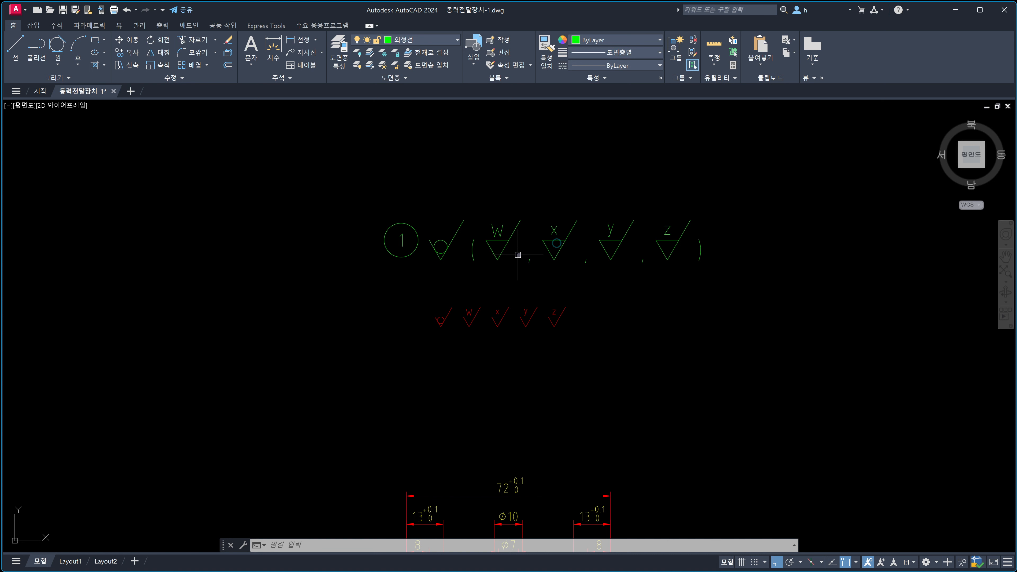
{"action": "scroll", "coordinate": [521, 256], "scroll_direction": "up", "scroll_amount": 1}
{"action": "middle_click_drag", "start_coordinate": [536, 260], "coordinate": [513, 262]}
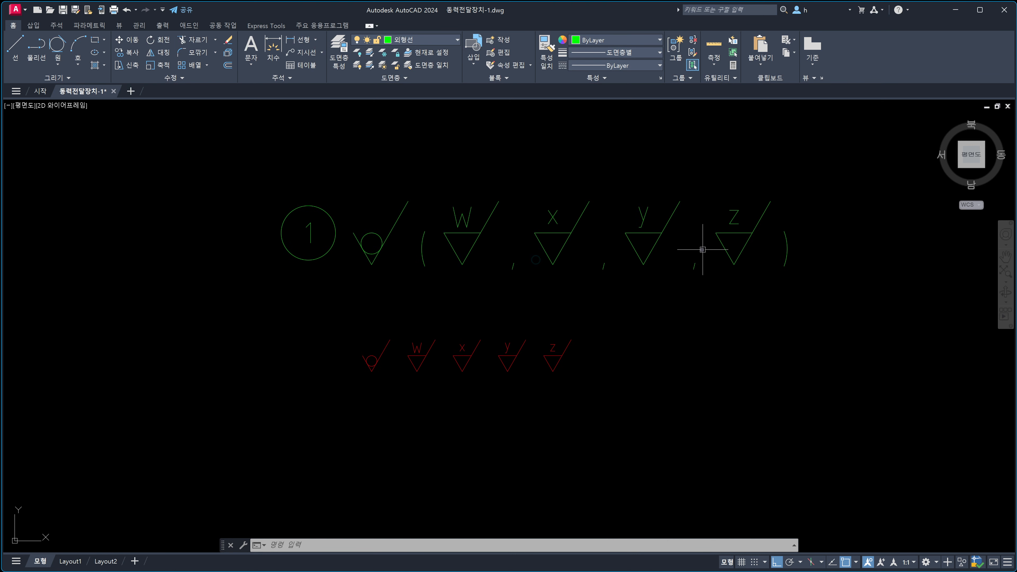
{"action": "middle_click_drag", "start_coordinate": [539, 387], "coordinate": [508, 309]}
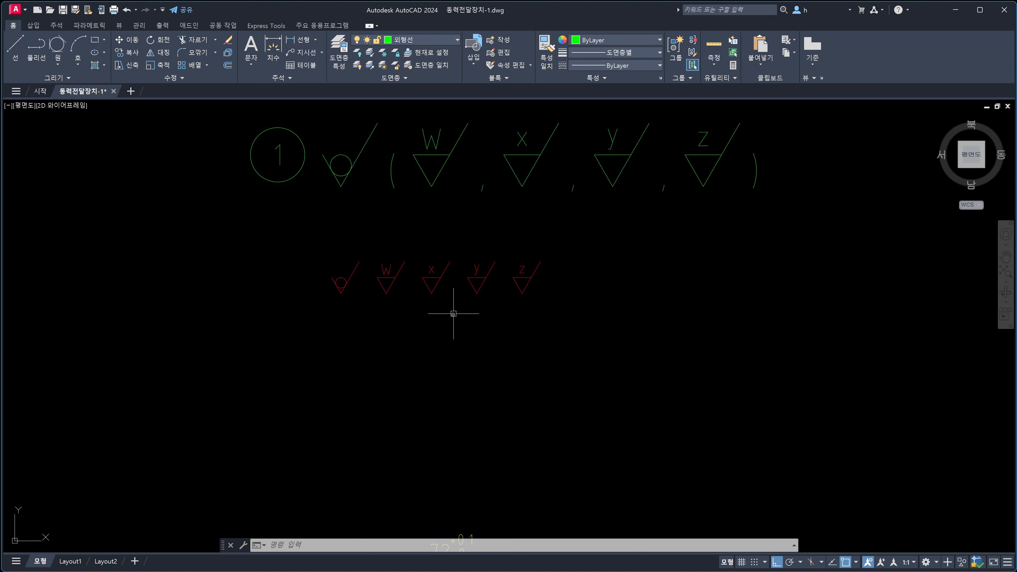
{"action": "scroll", "coordinate": [472, 321], "scroll_direction": "down", "scroll_amount": 4}
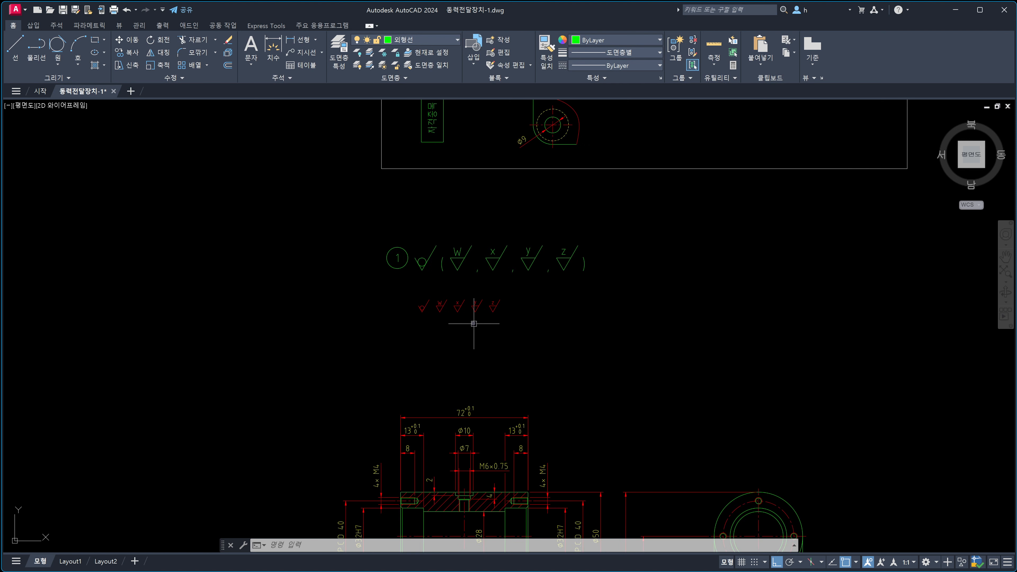
{"action": "scroll", "coordinate": [472, 324], "scroll_direction": "up", "scroll_amount": 4}
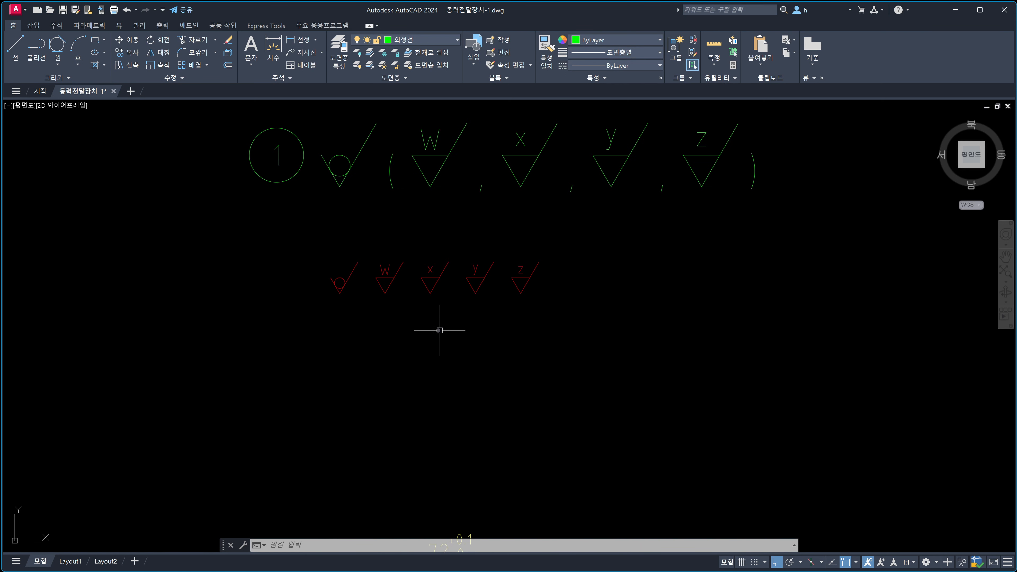
{"action": "middle_click_drag", "start_coordinate": [438, 333], "coordinate": [516, 318]}
{"action": "scroll", "coordinate": [466, 292], "scroll_direction": "up", "scroll_amount": 4}
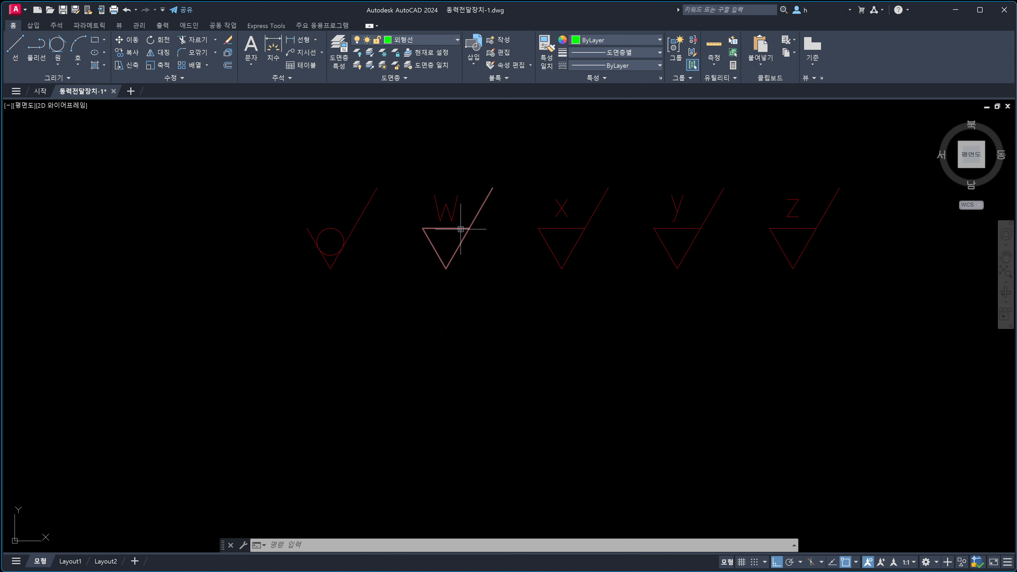
Copy the small red W surface finish symbol from its tip to the left end of the 72 dimension line.
{"action": "scroll", "coordinate": [458, 276], "scroll_direction": "down", "scroll_amount": 4}
{"action": "type", "text": "co"}
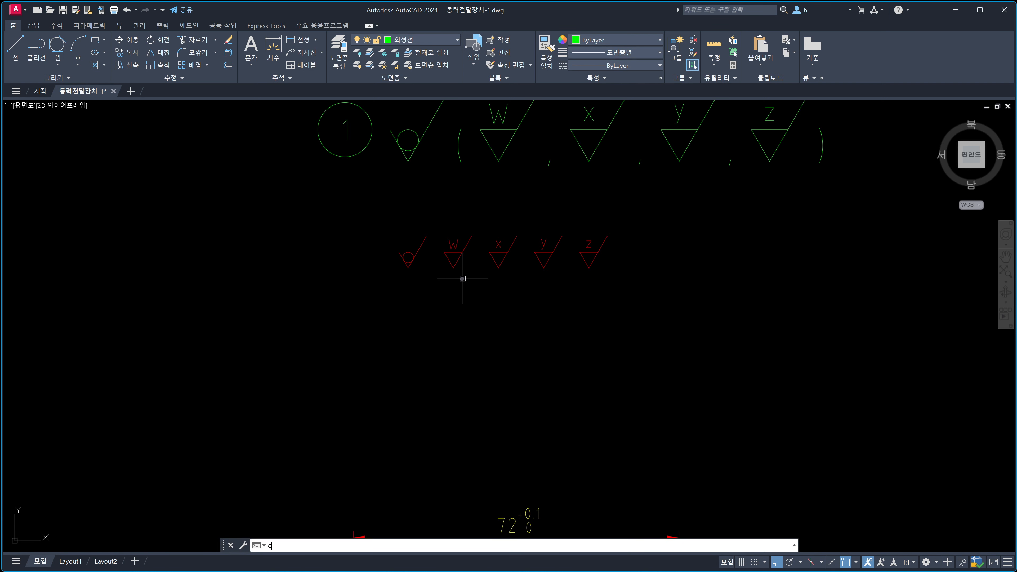
{"action": "key", "text": "Return"}
{"action": "scroll", "coordinate": [464, 281], "scroll_direction": "up", "scroll_amount": 4}
{"action": "left_click", "coordinate": [469, 271]}
{"action": "left_click", "coordinate": [410, 175]}
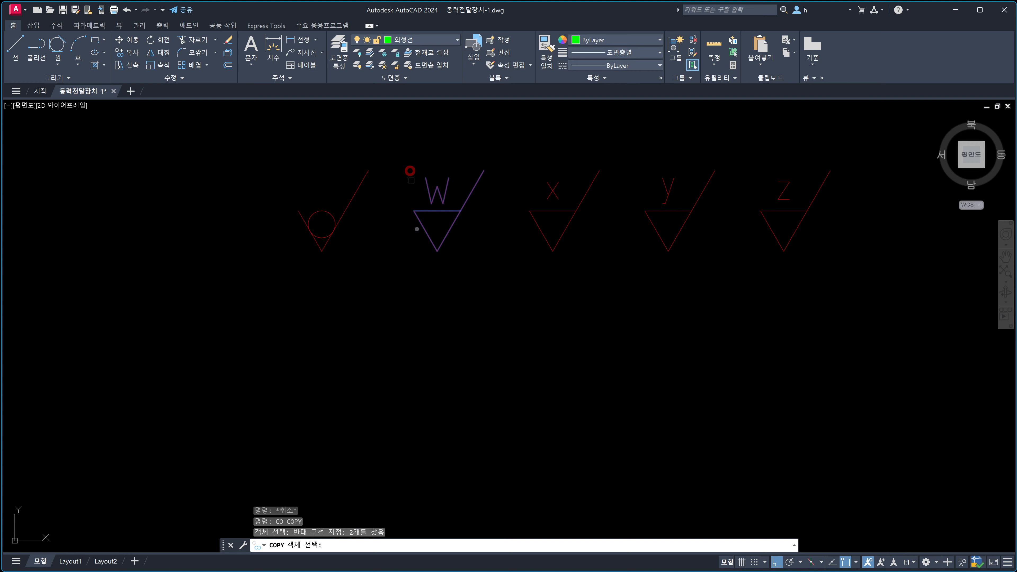
{"action": "key", "text": "Return"}
{"action": "left_click", "coordinate": [437, 251]}
{"action": "scroll", "coordinate": [514, 279], "scroll_direction": "down", "scroll_amount": 6}
{"action": "middle_click_drag", "start_coordinate": [495, 347], "coordinate": [480, 304]}
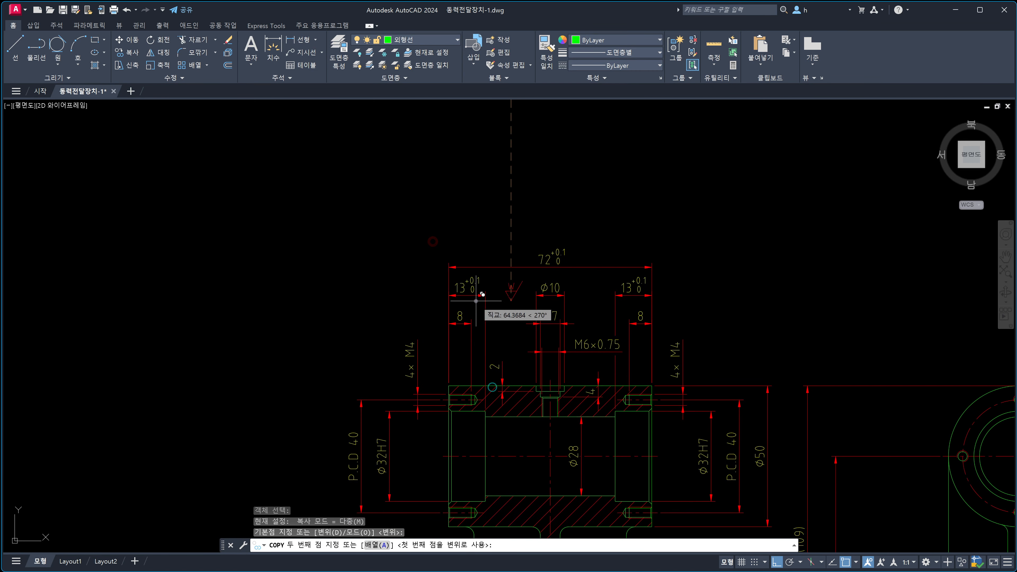
{"action": "scroll", "coordinate": [440, 281], "scroll_direction": "up", "scroll_amount": 3}
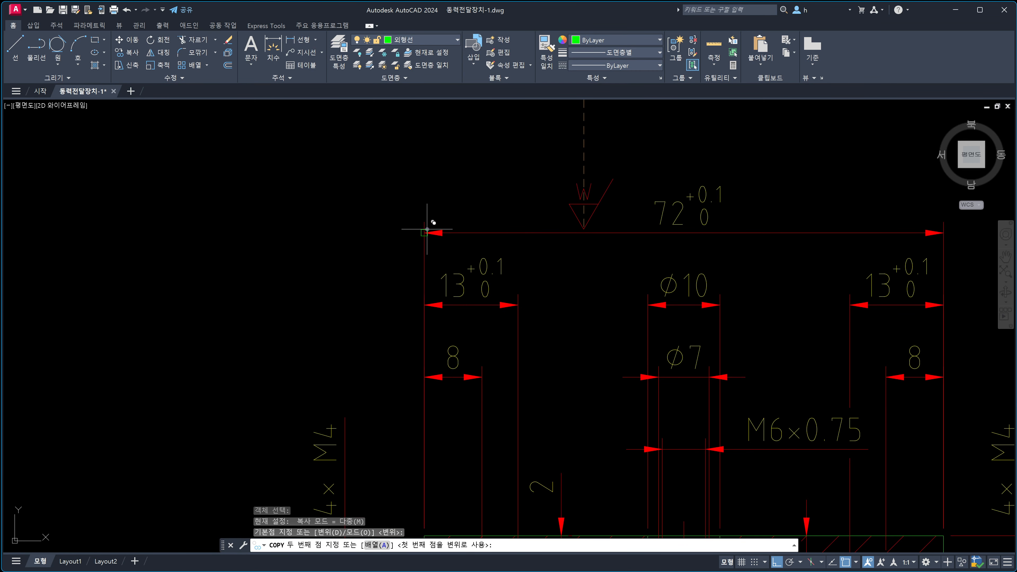
{"action": "left_click", "coordinate": [425, 231]}
{"action": "key", "text": "Escape"}
Rotate the copied W symbol a quarter turn counterclockwise about its tip on the 72 dimension's extension line.
{"action": "type", "text": "ro"}
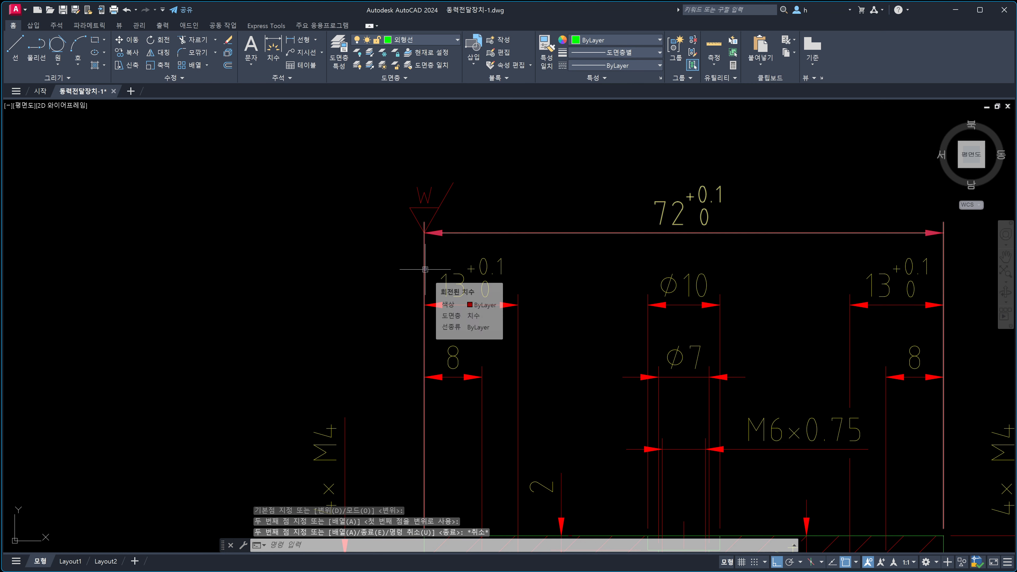
{"action": "key", "text": "Return"}
{"action": "left_click", "coordinate": [392, 162]}
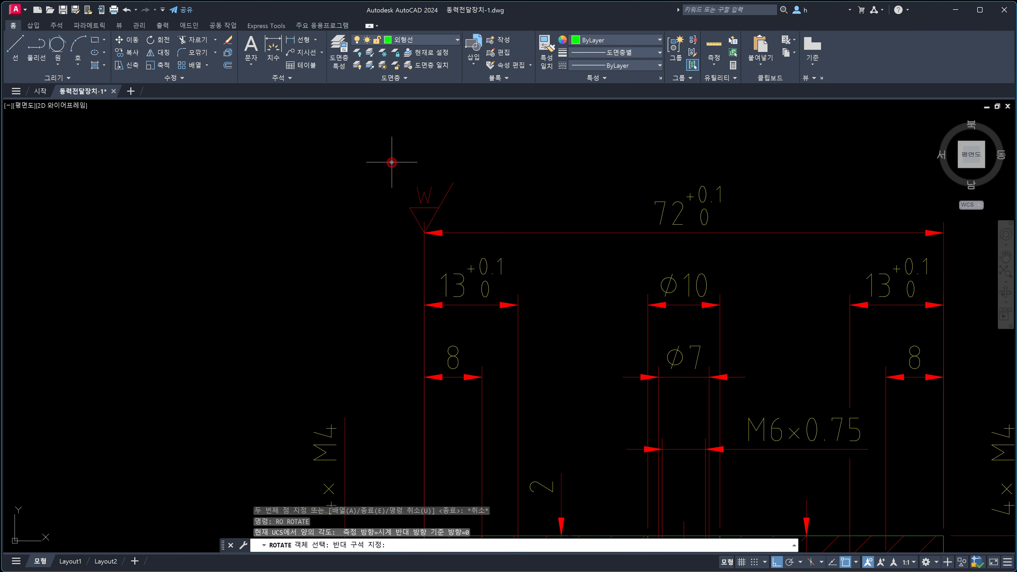
{"action": "left_click", "coordinate": [504, 259]}
{"action": "key", "text": "Return"}
{"action": "left_click", "coordinate": [424, 232]}
{"action": "key", "text": "Escape"}
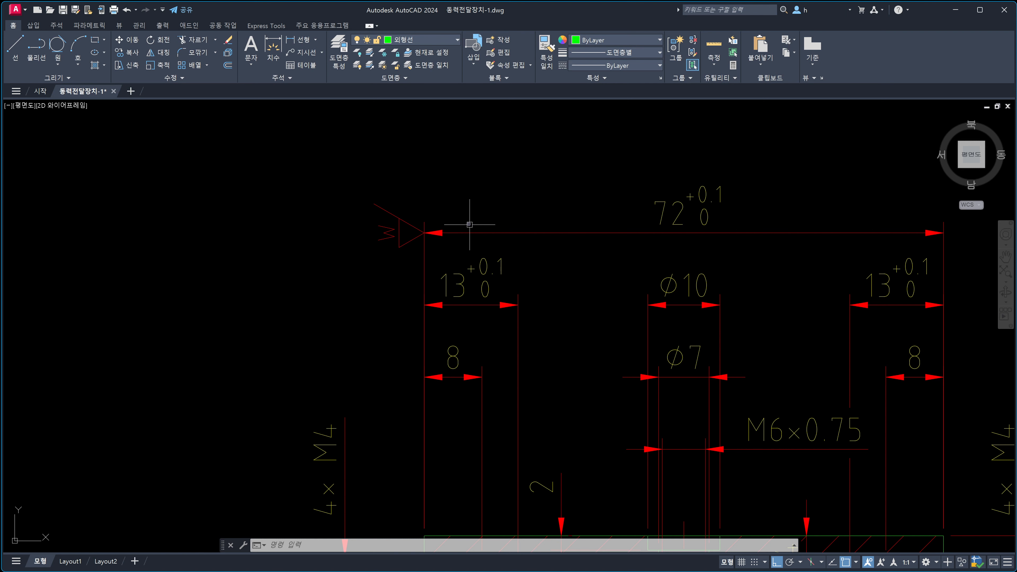
Delete the rotated W symbol at the left end of the 72 dimension.
{"action": "key", "text": "Escape"}
{"action": "key", "text": "Escape"}
{"action": "left_click", "coordinate": [336, 186]}
{"action": "left_click", "coordinate": [468, 268]}
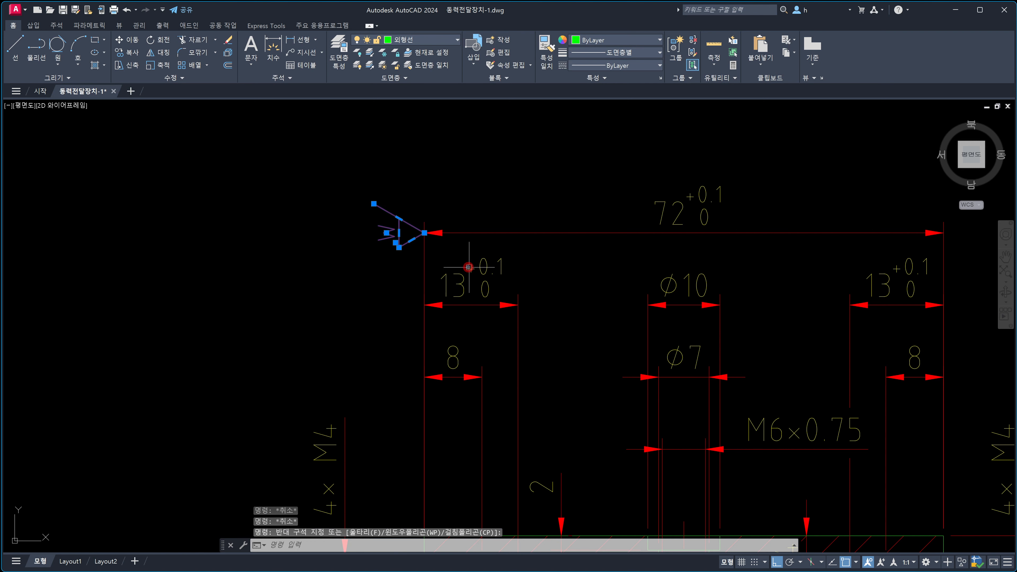
{"action": "key", "text": "Delete"}
Change the letter of the small red W surface finish symbol to lowercase w.
{"action": "scroll", "coordinate": [516, 243], "scroll_direction": "down", "scroll_amount": 2}
{"action": "middle_click_drag", "start_coordinate": [457, 325], "coordinate": [417, 357]}
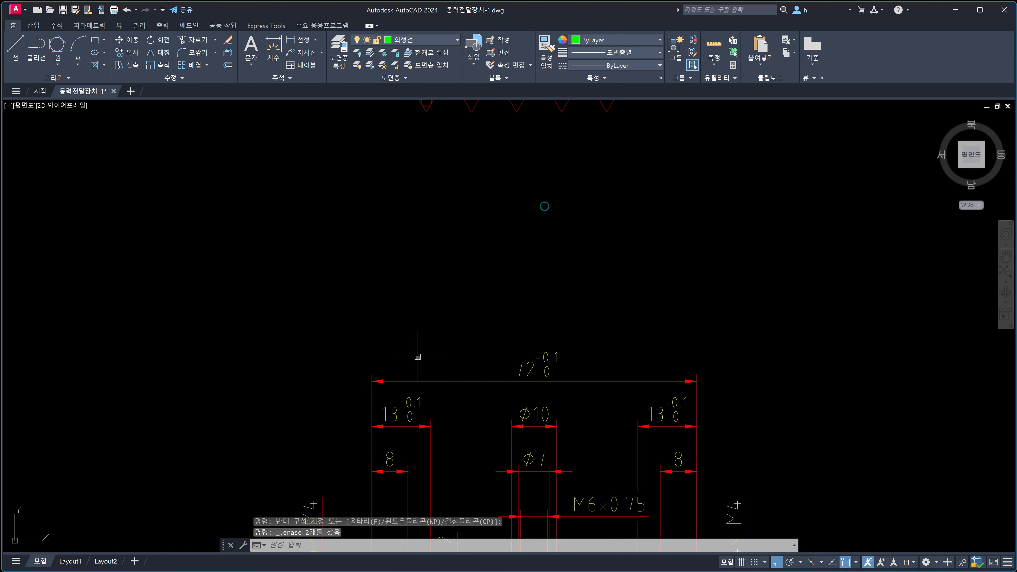
{"action": "scroll", "coordinate": [418, 356], "scroll_direction": "down", "scroll_amount": 2}
{"action": "scroll", "coordinate": [457, 224], "scroll_direction": "up", "scroll_amount": 5}
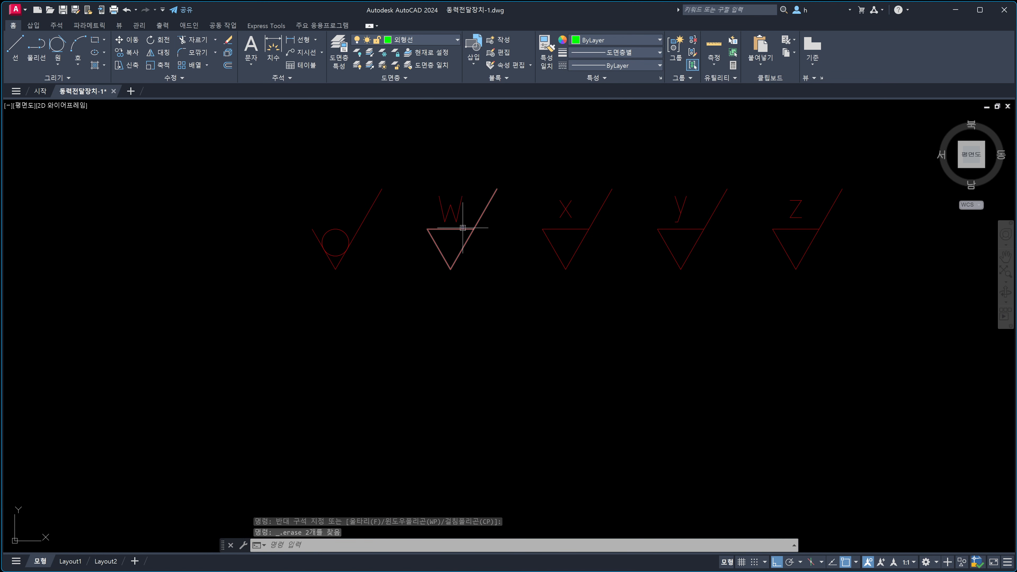
{"action": "left_click", "coordinate": [454, 210]}
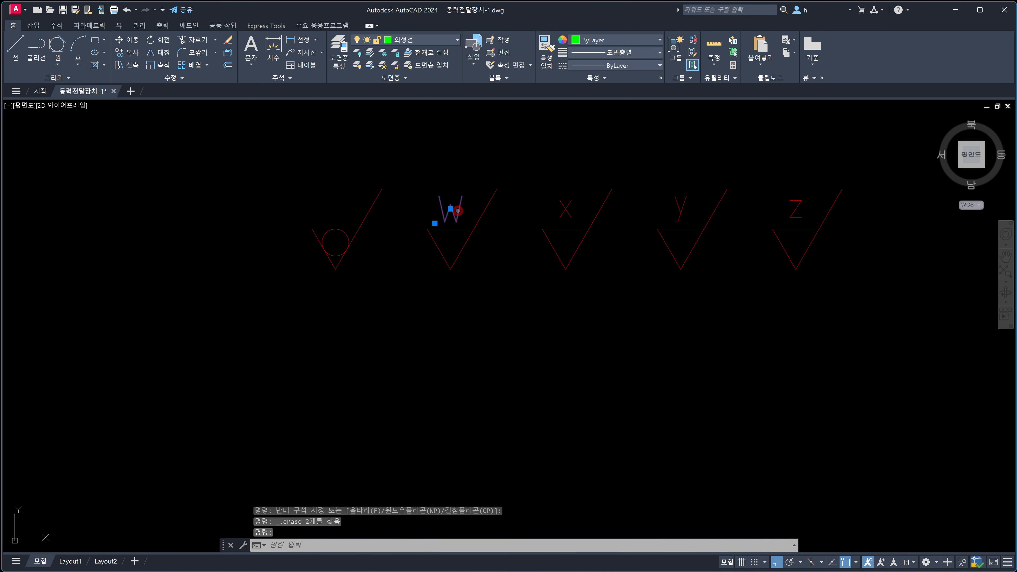
{"action": "double_click", "coordinate": [453, 209]}
{"action": "key", "text": "Escape"}
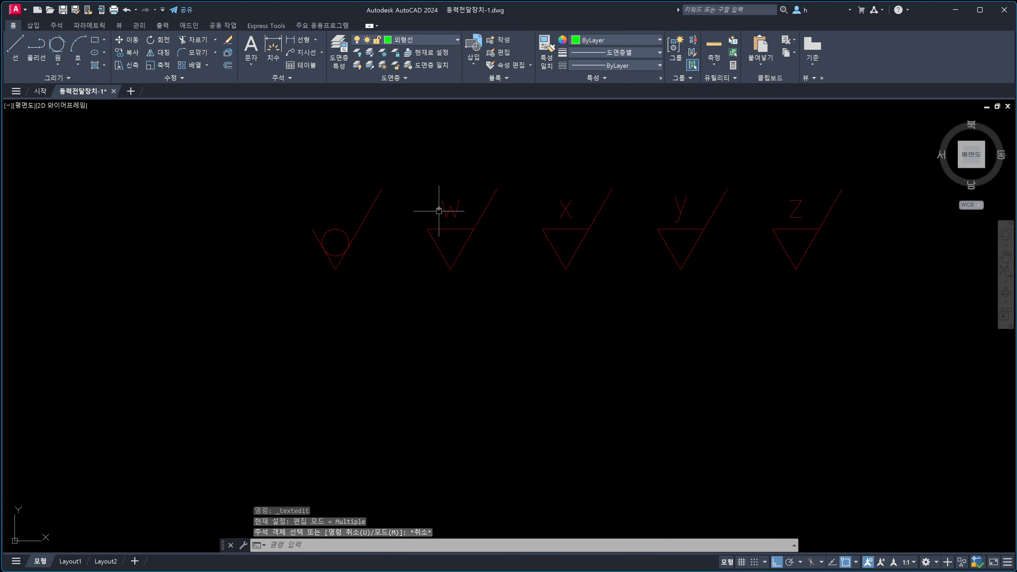
{"action": "mouse_move", "coordinate": [452, 210]}
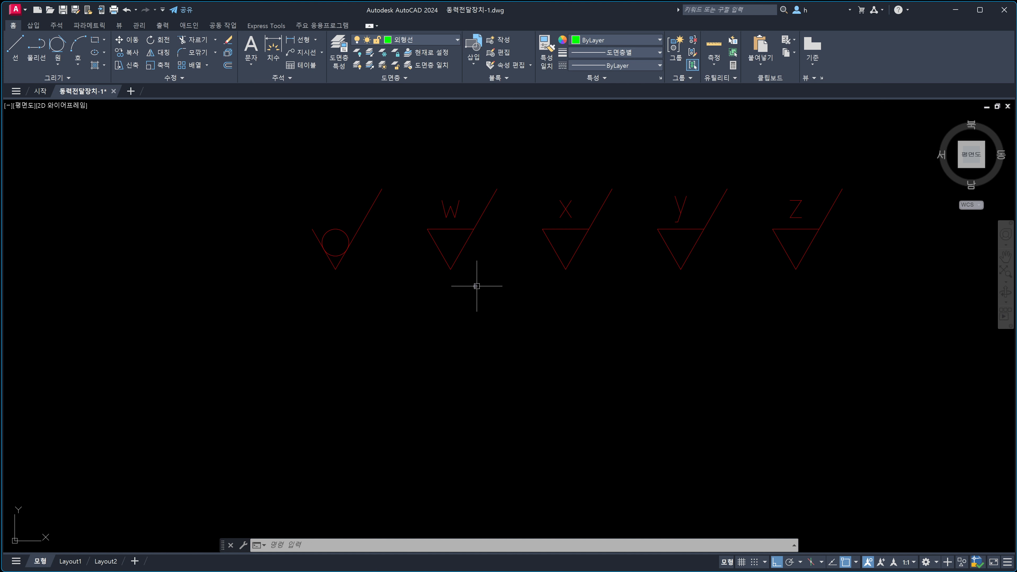
Copy the small lowercase w surface finish symbol from its tip to the left end of the 72 dimension line.
{"action": "scroll", "coordinate": [467, 314], "scroll_direction": "down", "scroll_amount": 2}
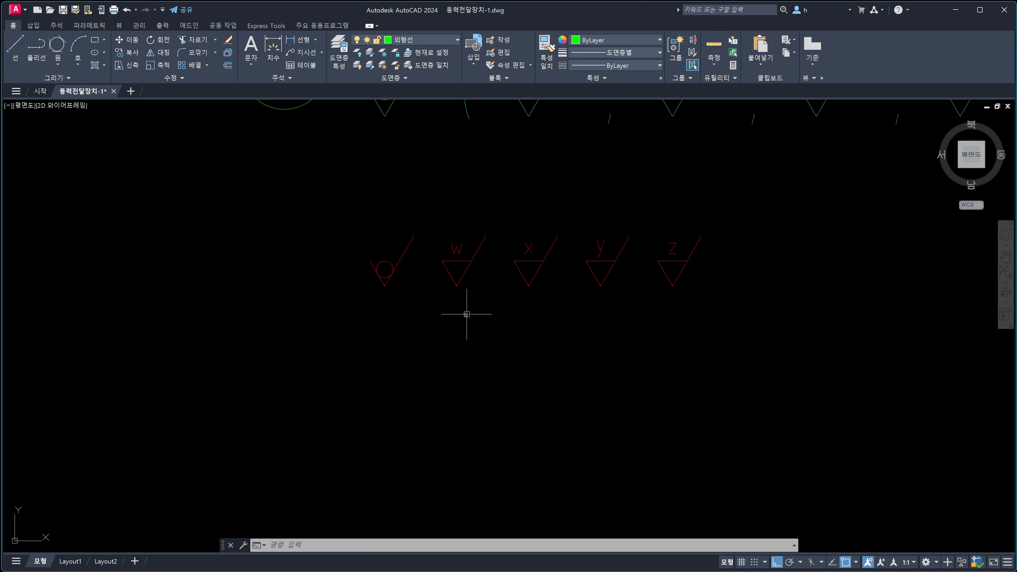
{"action": "type", "text": "co"}
{"action": "key", "text": "space"}
{"action": "left_click", "coordinate": [436, 219]}
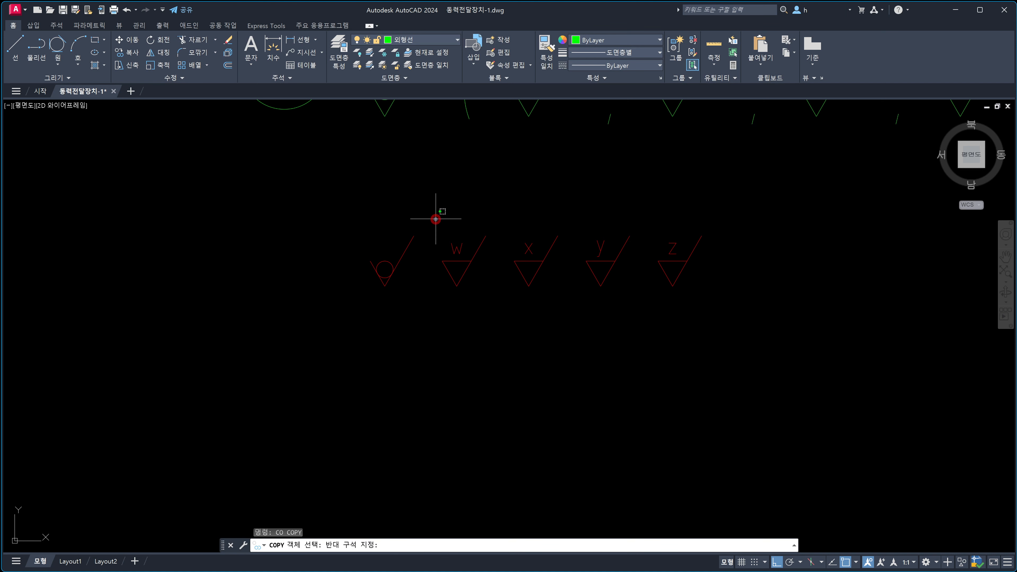
{"action": "left_click", "coordinate": [500, 296]}
{"action": "key", "text": "space"}
{"action": "left_click", "coordinate": [457, 286]}
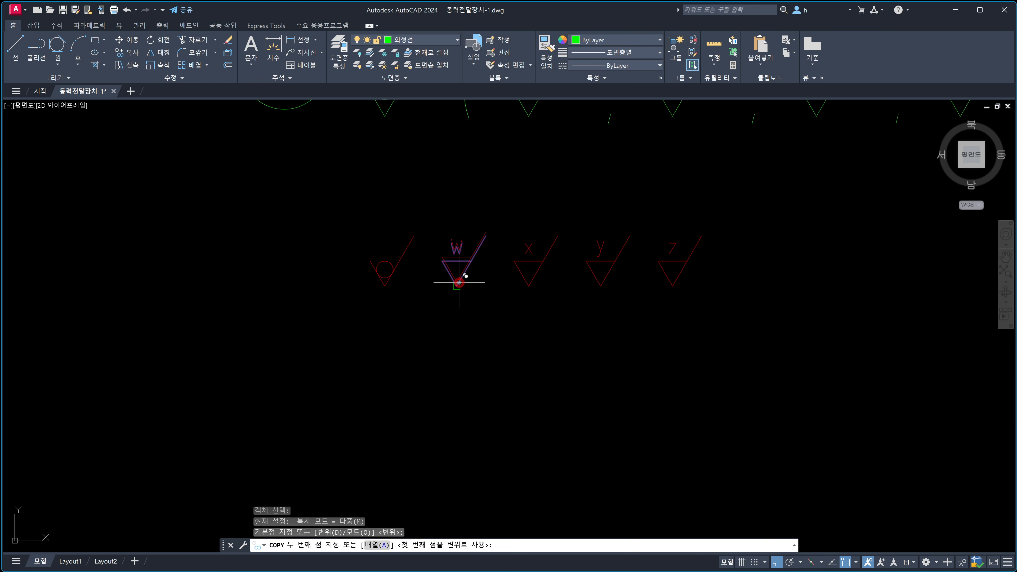
{"action": "scroll", "coordinate": [456, 320], "scroll_direction": "down", "scroll_amount": 4}
{"action": "scroll", "coordinate": [454, 340], "scroll_direction": "up", "scroll_amount": 6}
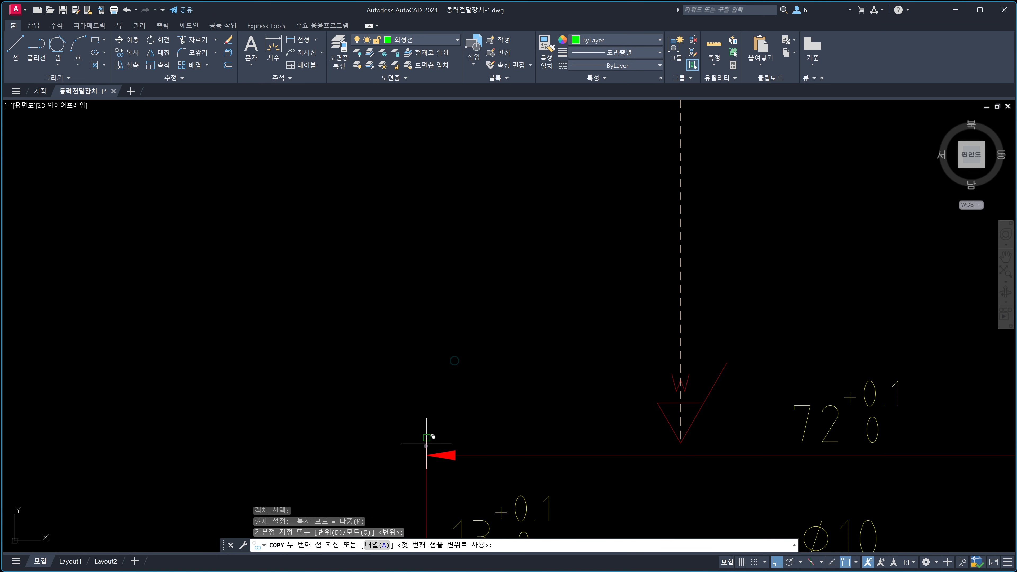
{"action": "left_click", "coordinate": [426, 454]}
{"action": "key", "text": "Escape"}
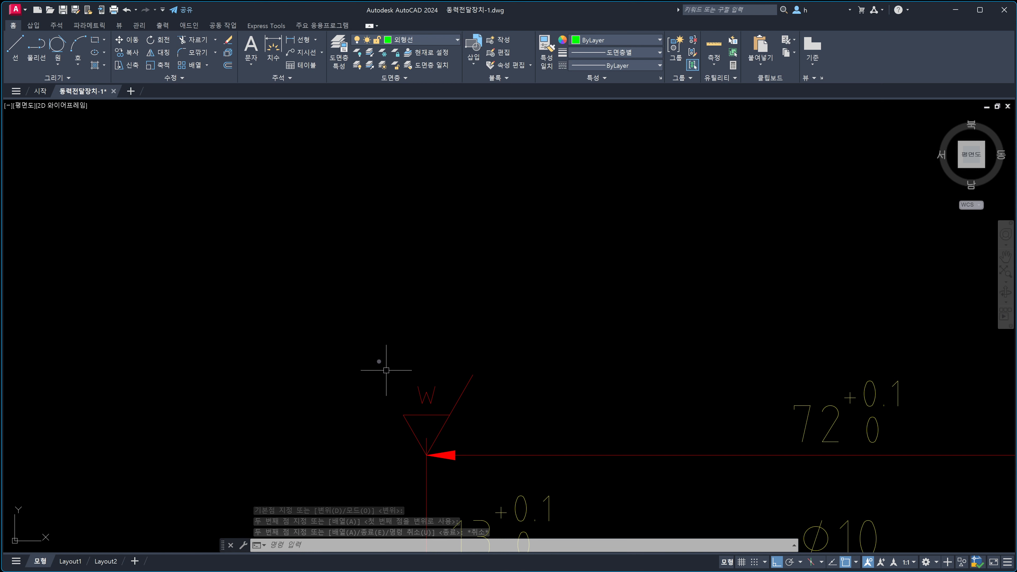
Examine the overall drawing layout and the gear and cover views beside the dimensioned part 1 views.
{"action": "scroll", "coordinate": [370, 335], "scroll_direction": "down", "scroll_amount": 5}
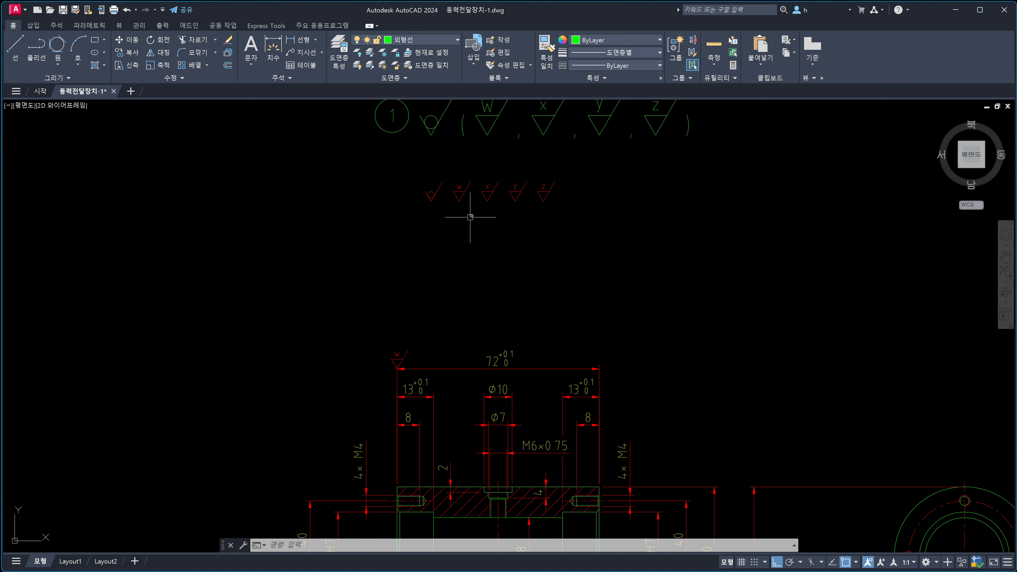
{"action": "scroll", "coordinate": [499, 186], "scroll_direction": "down", "scroll_amount": 5}
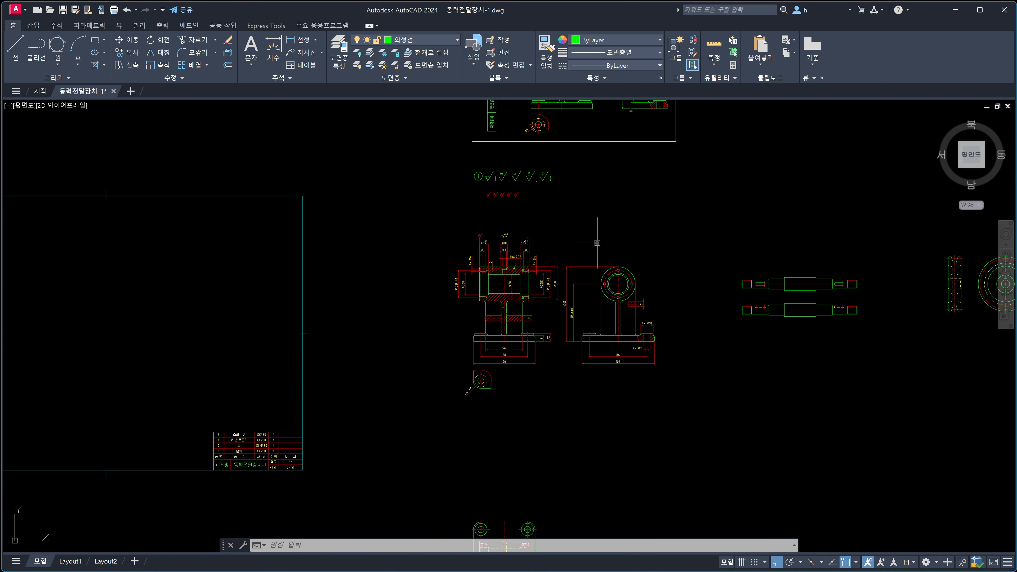
{"action": "mouse_move", "coordinate": [641, 271]}
{"action": "middle_mouse_down"}
{"action": "mouse_move", "coordinate": [724, 292]}
{"action": "mouse_move", "coordinate": [345, 313]}
{"action": "middle_mouse_up"}
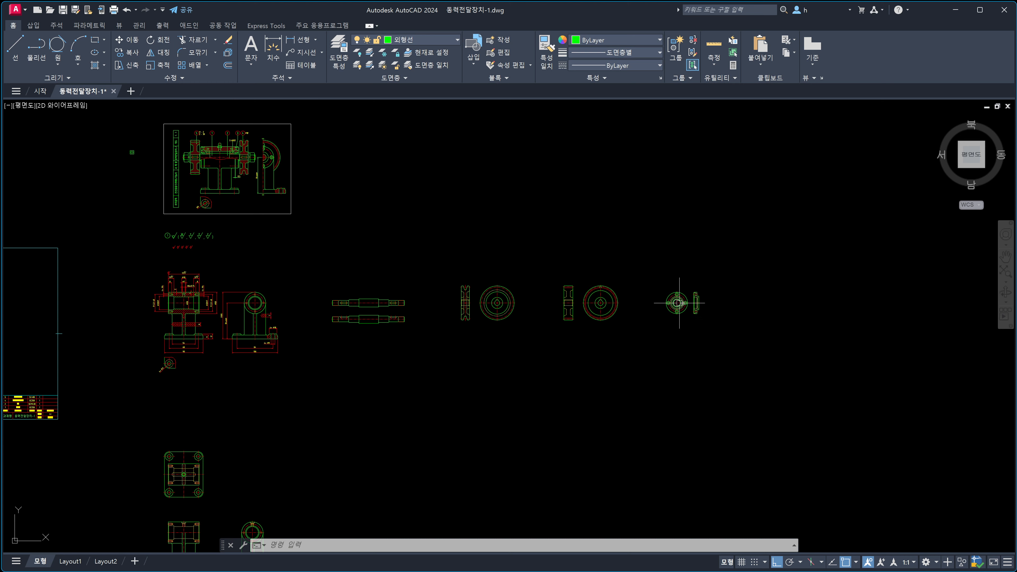
{"action": "scroll", "coordinate": [695, 305], "scroll_direction": "up", "scroll_amount": 8}
{"action": "scroll", "coordinate": [696, 305], "scroll_direction": "down", "scroll_amount": 8}
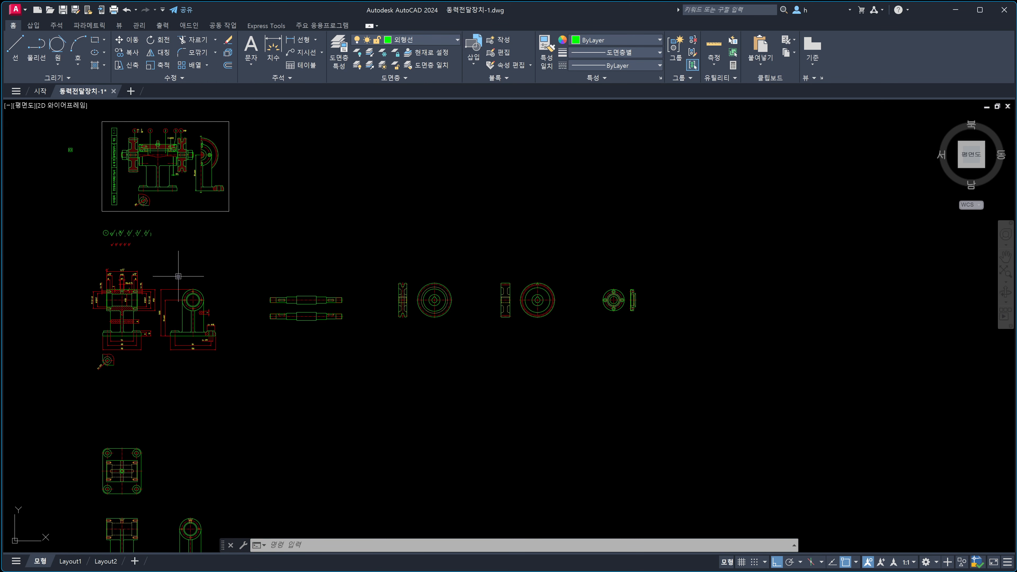
{"action": "scroll", "coordinate": [616, 299], "scroll_direction": "up", "scroll_amount": 8}
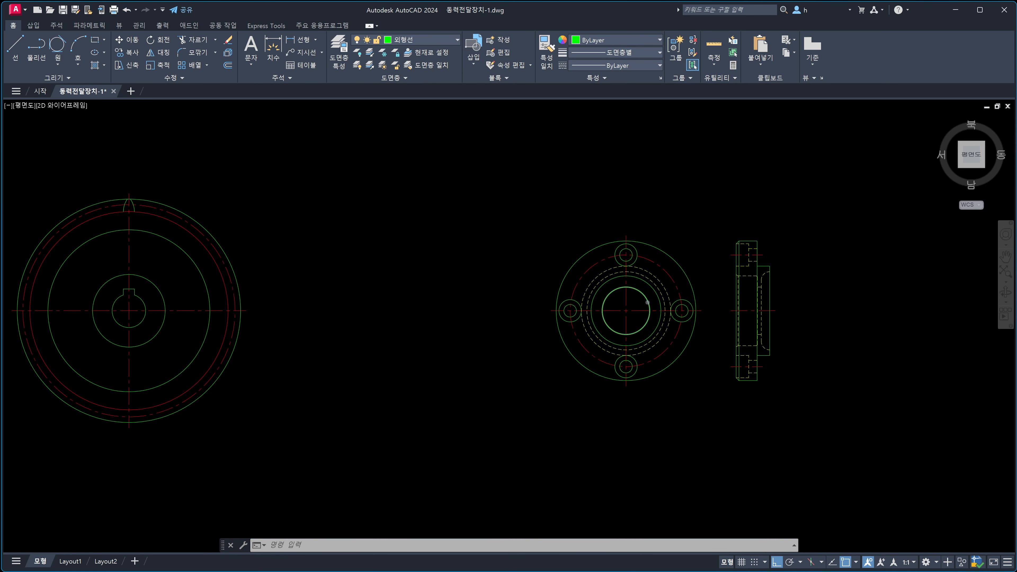
Examine the row of small red surface finish symbols beneath the green part 1 symbol note.
{"action": "scroll", "coordinate": [648, 302], "scroll_direction": "down", "scroll_amount": 8}
{"action": "scroll", "coordinate": [648, 303], "scroll_direction": "down", "scroll_amount": 2}
{"action": "scroll", "coordinate": [386, 268], "scroll_direction": "up", "scroll_amount": 4}
{"action": "scroll", "coordinate": [257, 266], "scroll_direction": "up", "scroll_amount": 11}
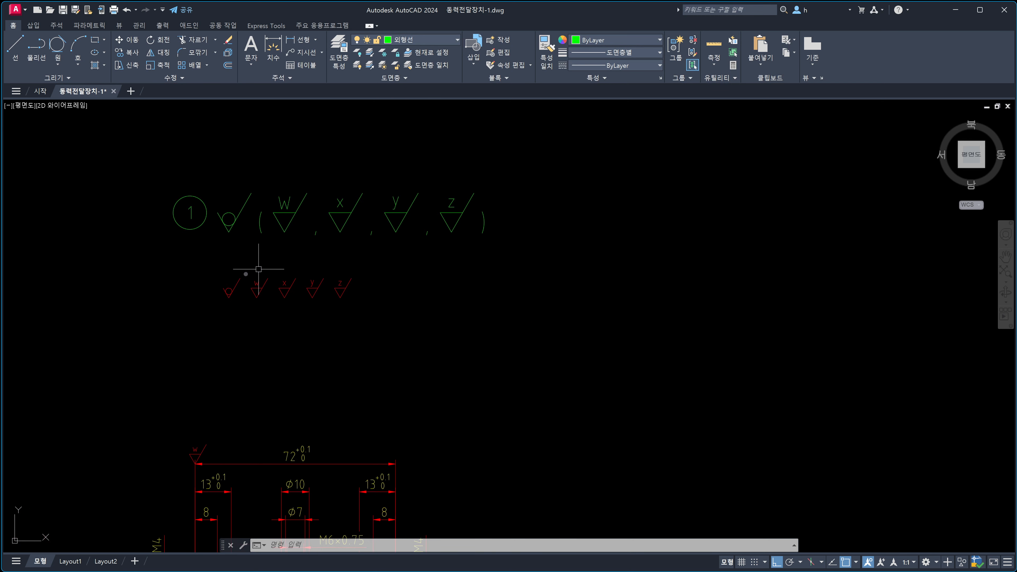
{"action": "scroll", "coordinate": [228, 300], "scroll_direction": "up", "scroll_amount": 2}
{"action": "middle_click_drag", "start_coordinate": [224, 308], "coordinate": [302, 290]}
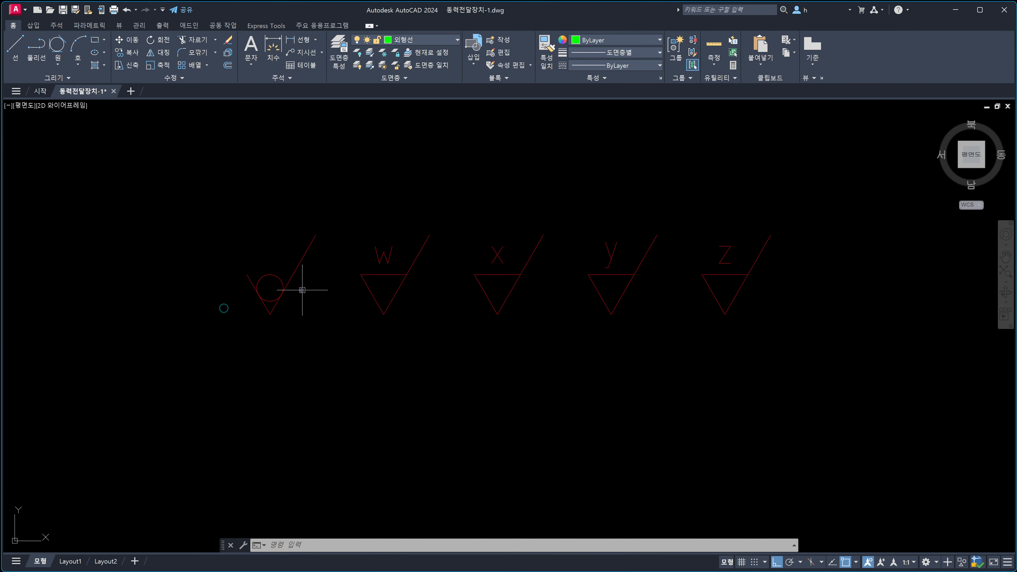
{"action": "scroll", "coordinate": [302, 289], "scroll_direction": "down", "scroll_amount": 6}
{"action": "scroll", "coordinate": [291, 291], "scroll_direction": "down", "scroll_amount": 1}
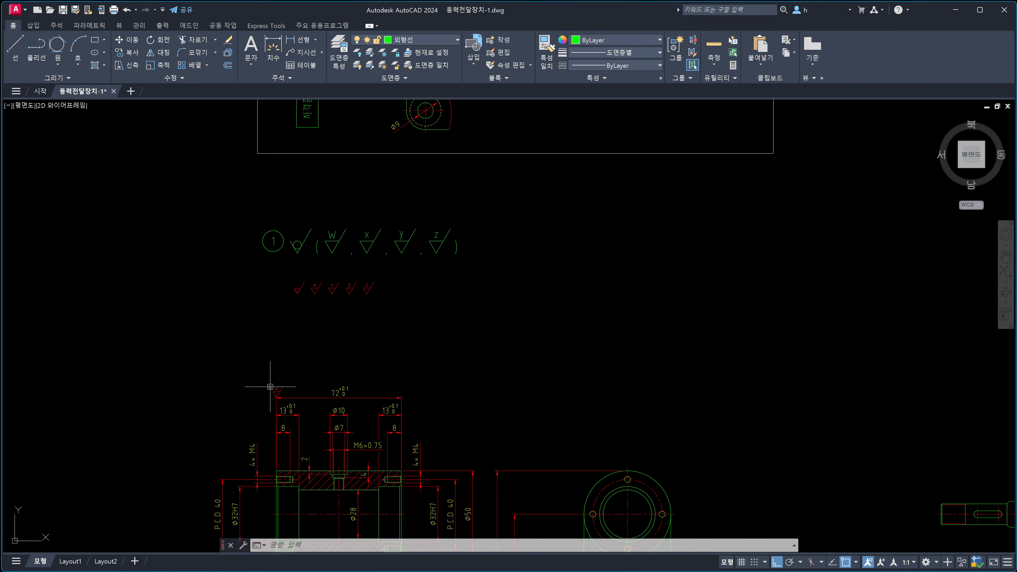
Delete the small red w surface finish symbol at the left end of the 72 dimension.
{"action": "scroll", "coordinate": [272, 388], "scroll_direction": "up", "scroll_amount": 5}
{"action": "left_click", "coordinate": [254, 348]}
{"action": "left_click", "coordinate": [362, 445]}
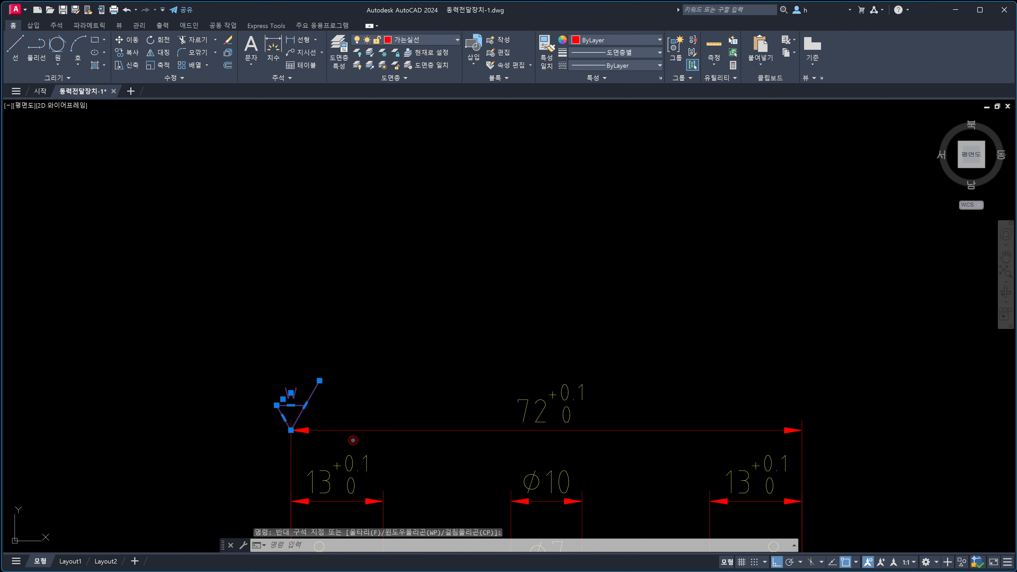
{"action": "key", "text": "Delete"}
{"action": "middle_click_drag", "start_coordinate": [361, 444], "coordinate": [401, 268]}
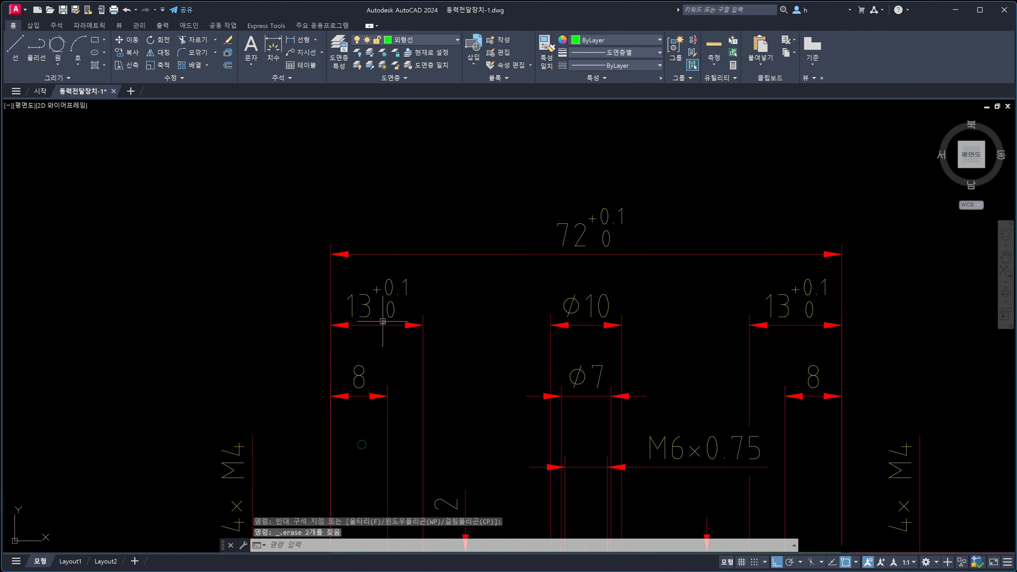
Compare the part 1 views and their upper dimensions with the surface finish symbols above them.
{"action": "scroll", "coordinate": [384, 317], "scroll_direction": "down", "scroll_amount": 5}
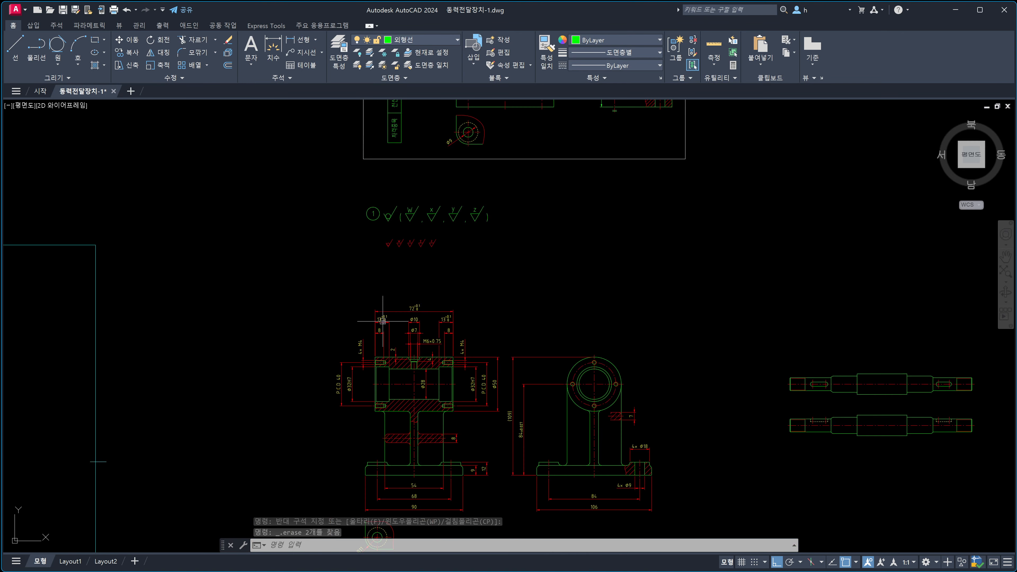
{"action": "scroll", "coordinate": [382, 267], "scroll_direction": "up", "scroll_amount": 6}
{"action": "scroll", "coordinate": [382, 267], "scroll_direction": "down", "scroll_amount": 5}
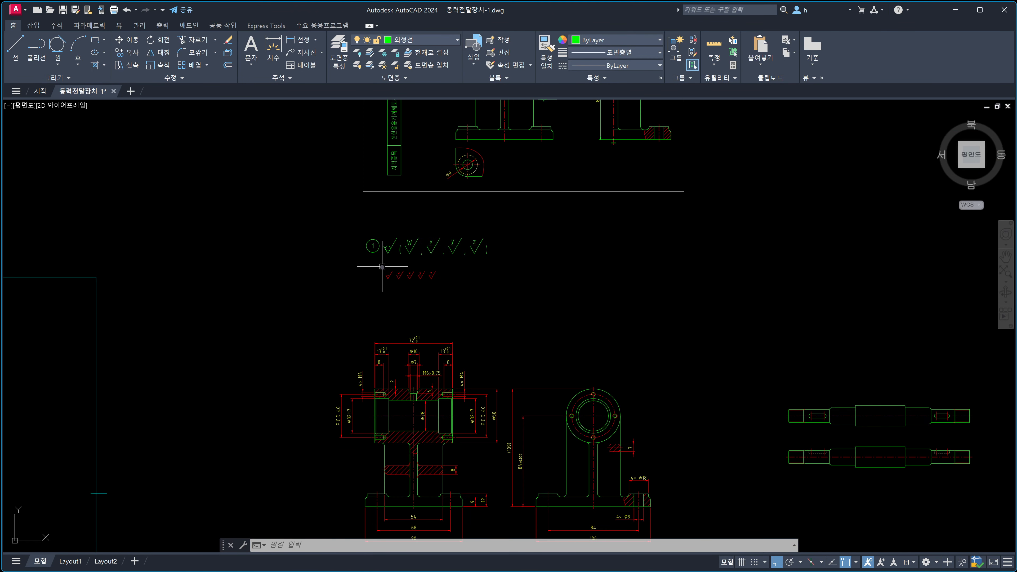
{"action": "scroll", "coordinate": [361, 353], "scroll_direction": "up", "scroll_amount": 5}
{"action": "scroll", "coordinate": [362, 353], "scroll_direction": "up", "scroll_amount": 4}
{"action": "scroll", "coordinate": [363, 340], "scroll_direction": "down", "scroll_amount": 4}
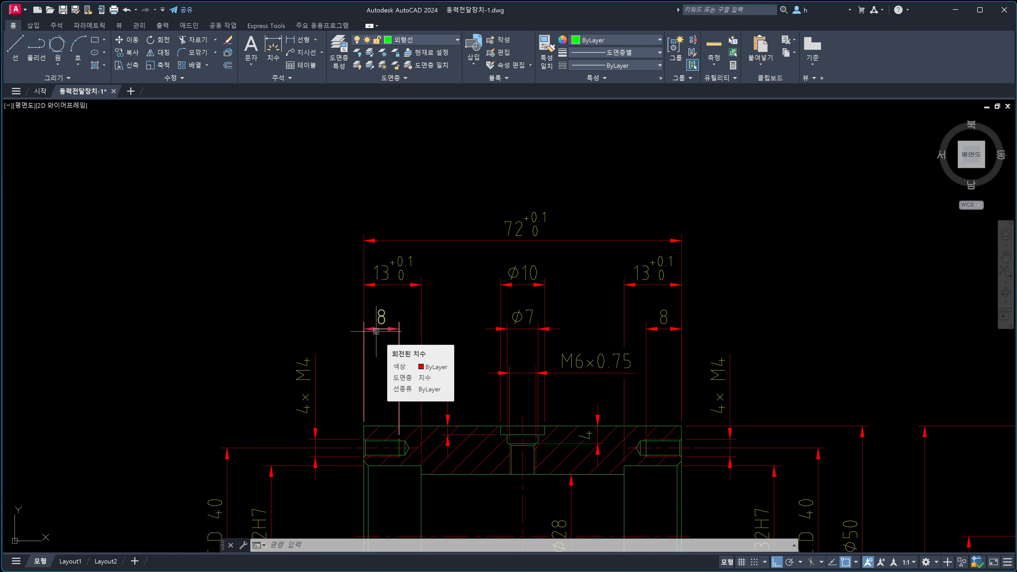
{"action": "scroll", "coordinate": [384, 280], "scroll_direction": "down", "scroll_amount": 5}
{"action": "scroll", "coordinate": [412, 200], "scroll_direction": "up", "scroll_amount": 6}
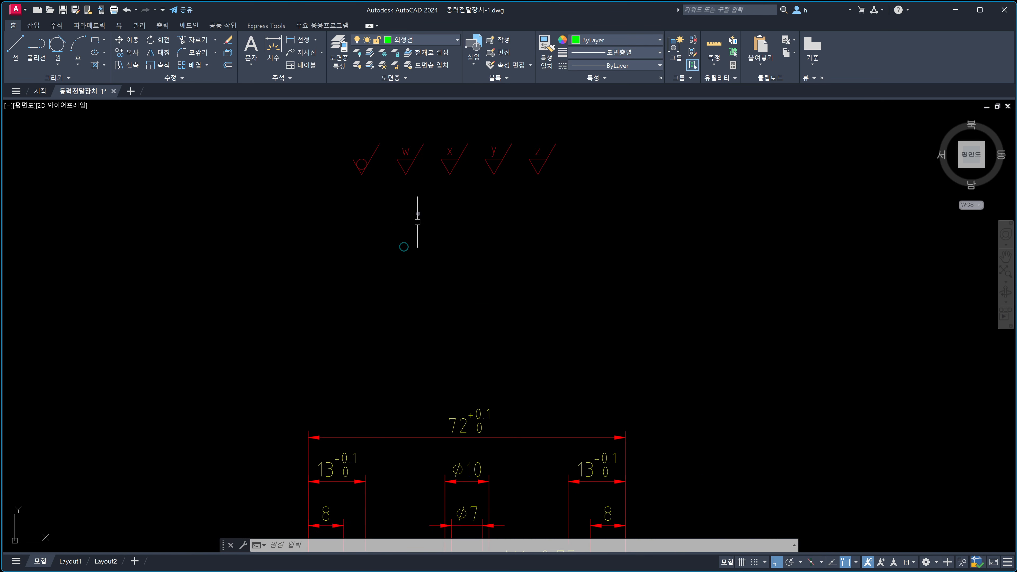
{"action": "middle_click_drag", "start_coordinate": [412, 171], "coordinate": [399, 291]}
{"action": "left_click", "coordinate": [347, 164]}
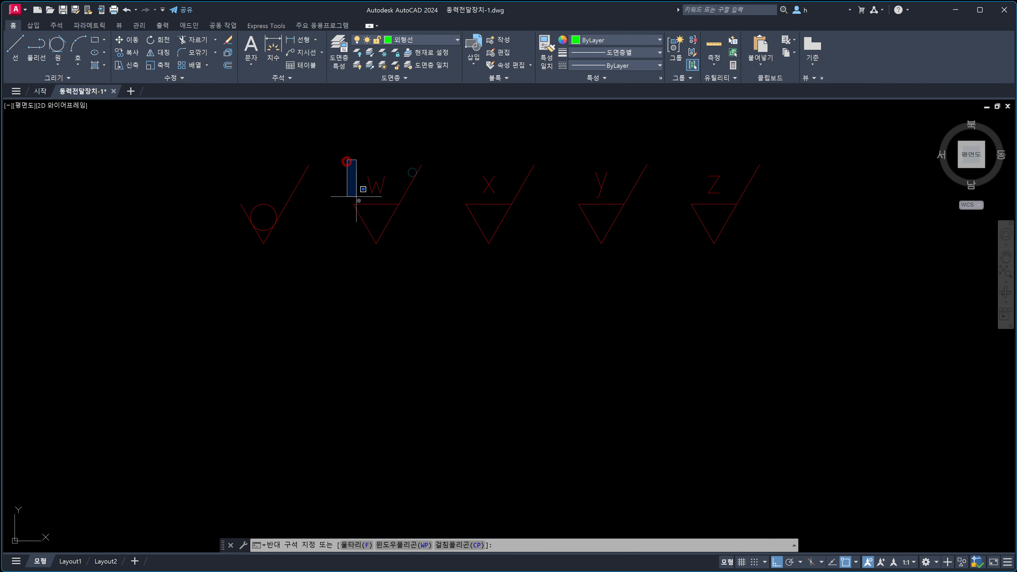
{"action": "left_click", "coordinate": [421, 267]}
{"action": "left_click", "coordinate": [548, 260]}
{"action": "left_click", "coordinate": [457, 165]}
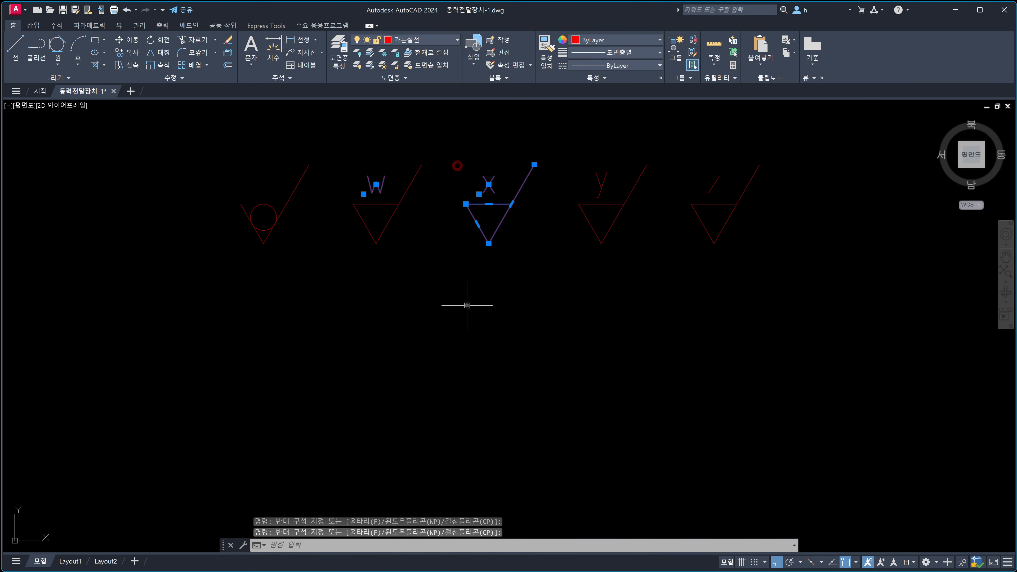
{"action": "key", "text": "Escape"}
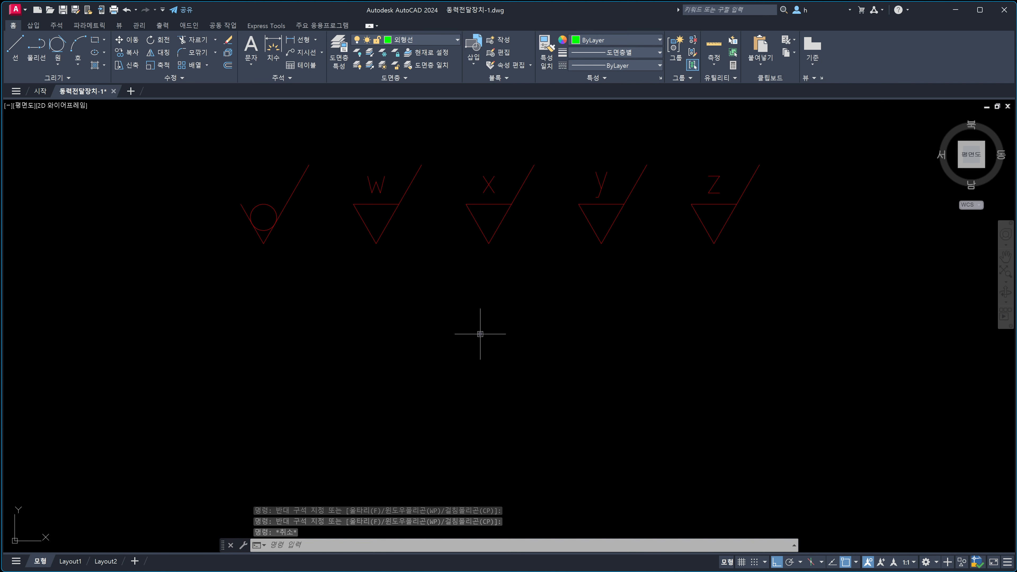
Review the dimensions above the front view and the row of small red surface finish symbols.
{"action": "scroll", "coordinate": [481, 333], "scroll_direction": "down", "scroll_amount": 5}
{"action": "middle_click_drag", "start_coordinate": [522, 397], "coordinate": [513, 283]}
{"action": "scroll", "coordinate": [451, 346], "scroll_direction": "up", "scroll_amount": 4}
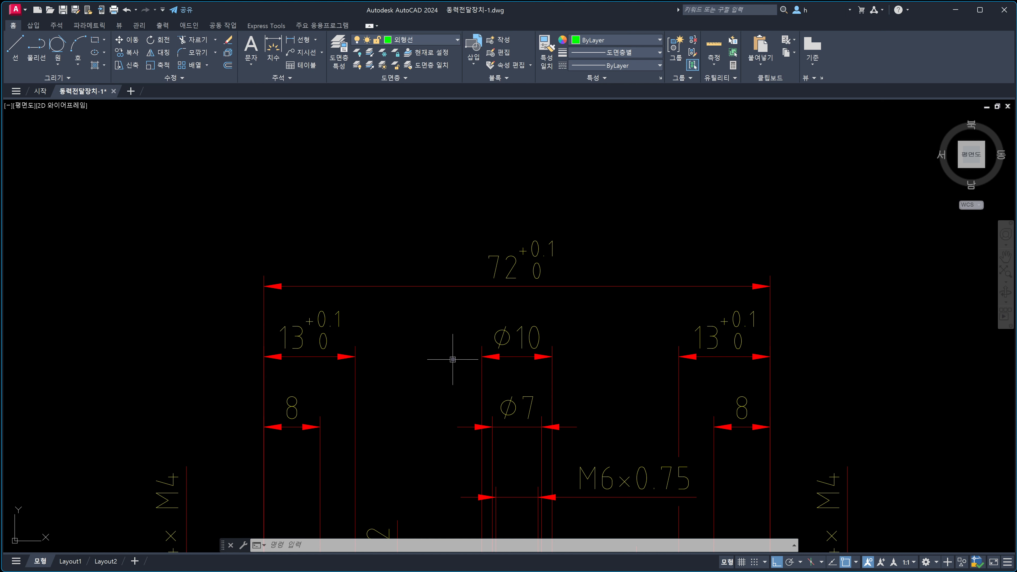
{"action": "scroll", "coordinate": [493, 293], "scroll_direction": "down", "scroll_amount": 5}
{"action": "middle_click_drag", "start_coordinate": [471, 193], "coordinate": [471, 296]}
{"action": "scroll", "coordinate": [465, 245], "scroll_direction": "up", "scroll_amount": 2}
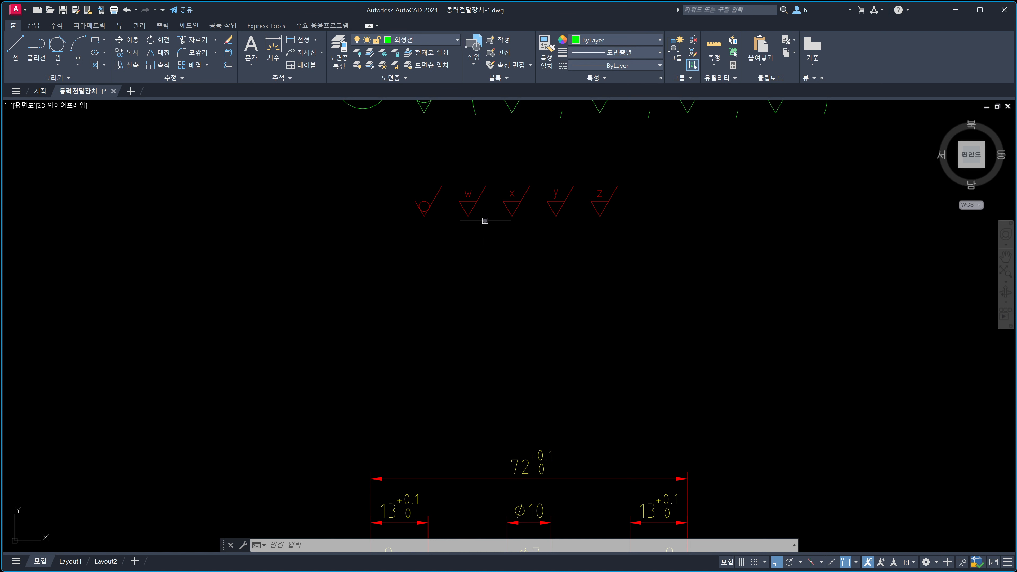
{"action": "scroll", "coordinate": [480, 222], "scroll_direction": "up", "scroll_amount": 2}
{"action": "middle_click_drag", "start_coordinate": [481, 222], "coordinate": [452, 277]}
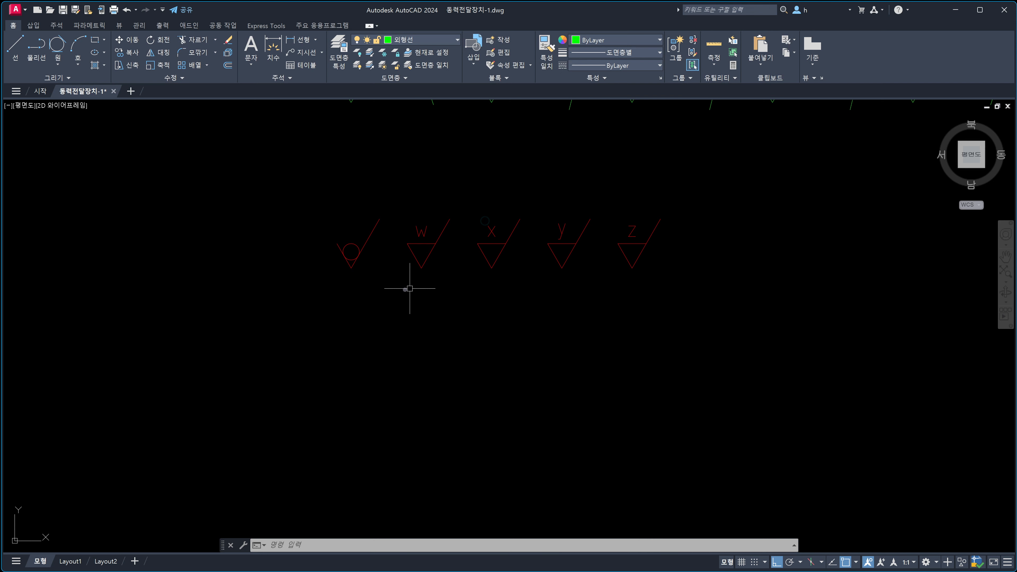
{"action": "left_click", "coordinate": [379, 284]}
{"action": "left_click", "coordinate": [330, 246]}
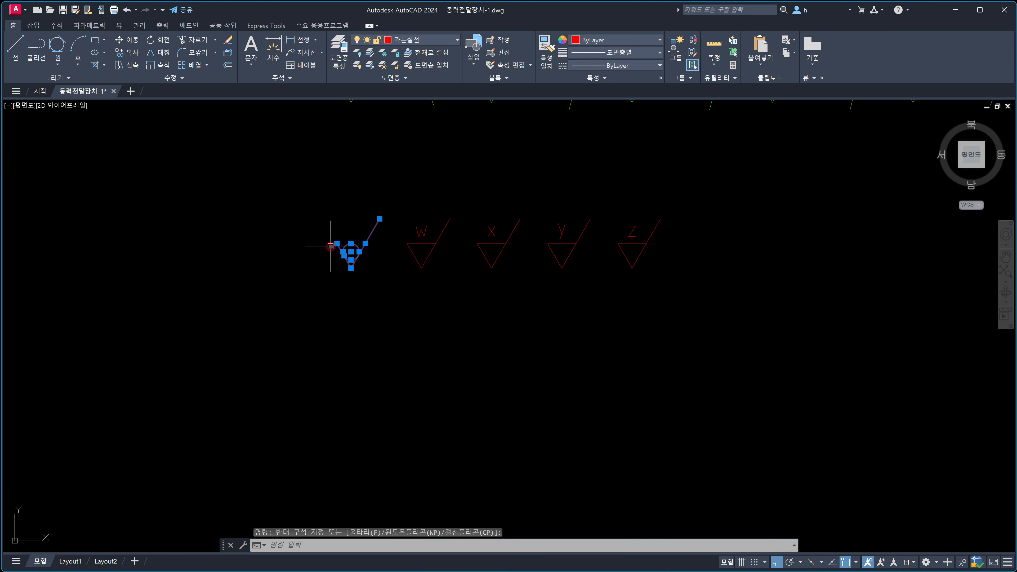
{"action": "key", "text": "Escape"}
{"action": "scroll", "coordinate": [371, 307], "scroll_direction": "down", "scroll_amount": 4}
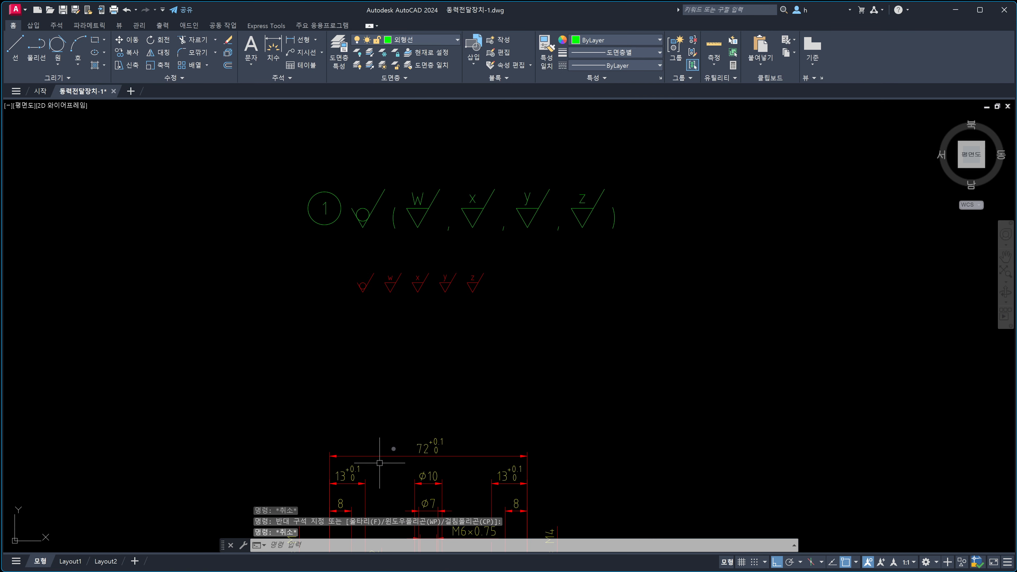
{"action": "scroll", "coordinate": [420, 296], "scroll_direction": "up", "scroll_amount": 3}
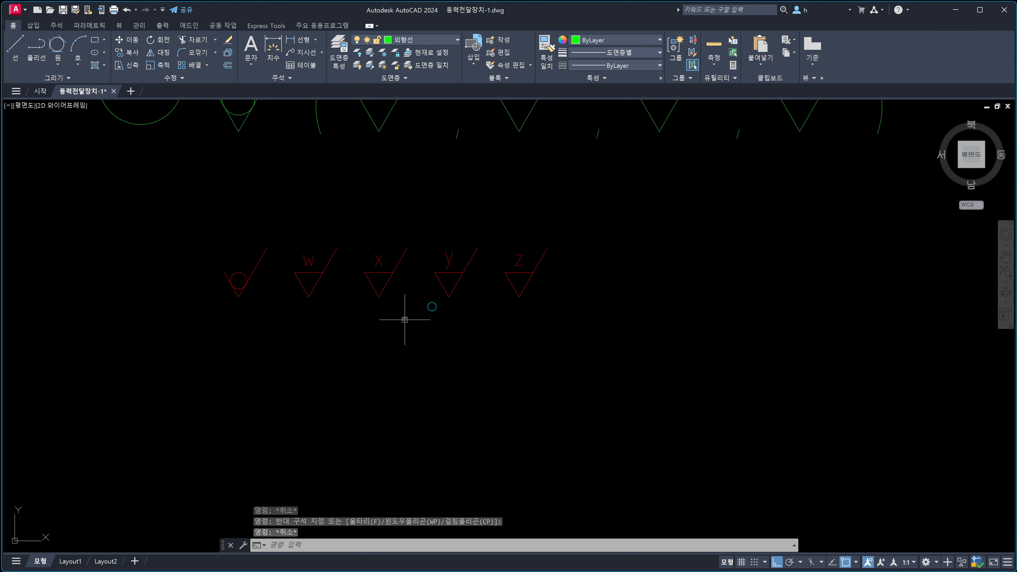
{"action": "type", "text": "m"}
{"action": "key", "text": "Return"}
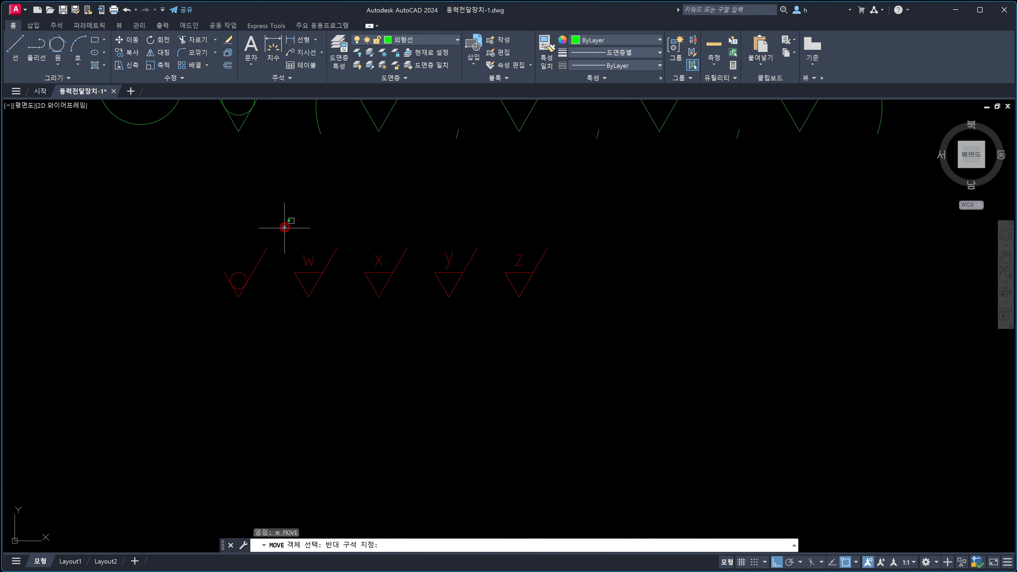
{"action": "left_click", "coordinate": [285, 227]}
{"action": "left_click", "coordinate": [565, 322]}
{"action": "key", "text": "Return"}
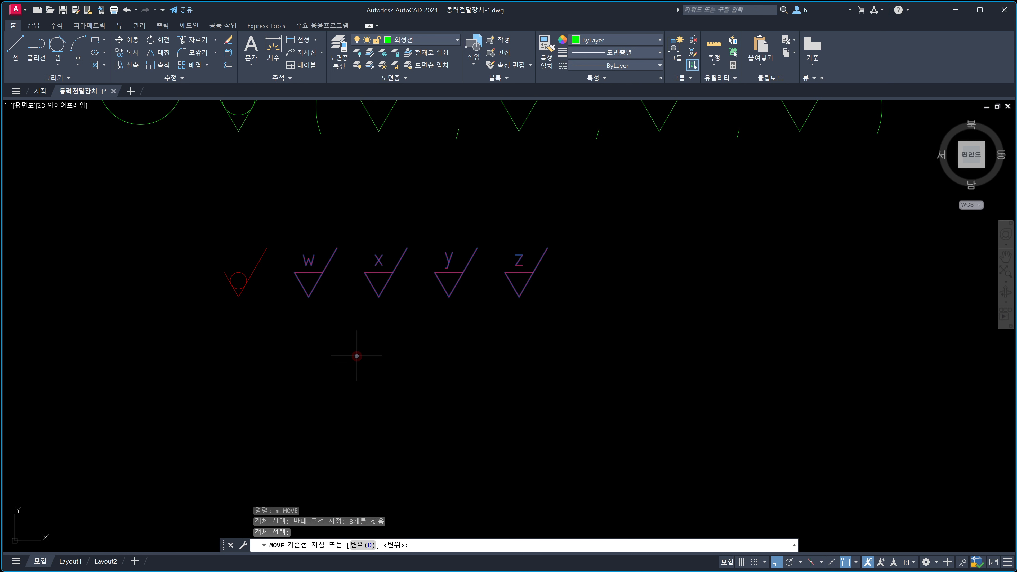
{"action": "left_click", "coordinate": [356, 355]}
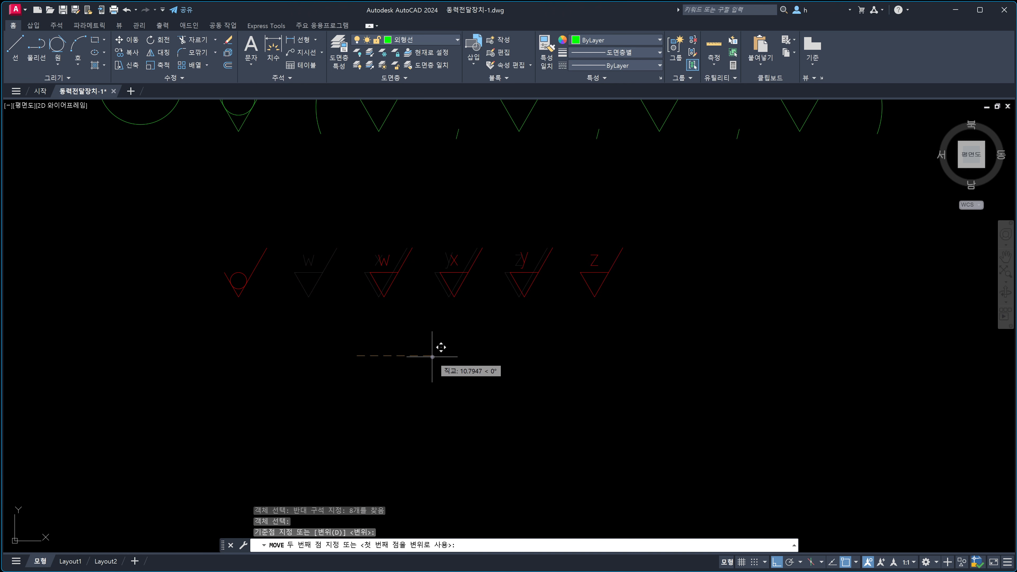
{"action": "key", "text": "Escape"}
Move the small red w, x, y and z symbols right by one symbol spacing, from the w tip to the x tip.
{"action": "key", "text": "Return"}
{"action": "left_click", "coordinate": [287, 227]}
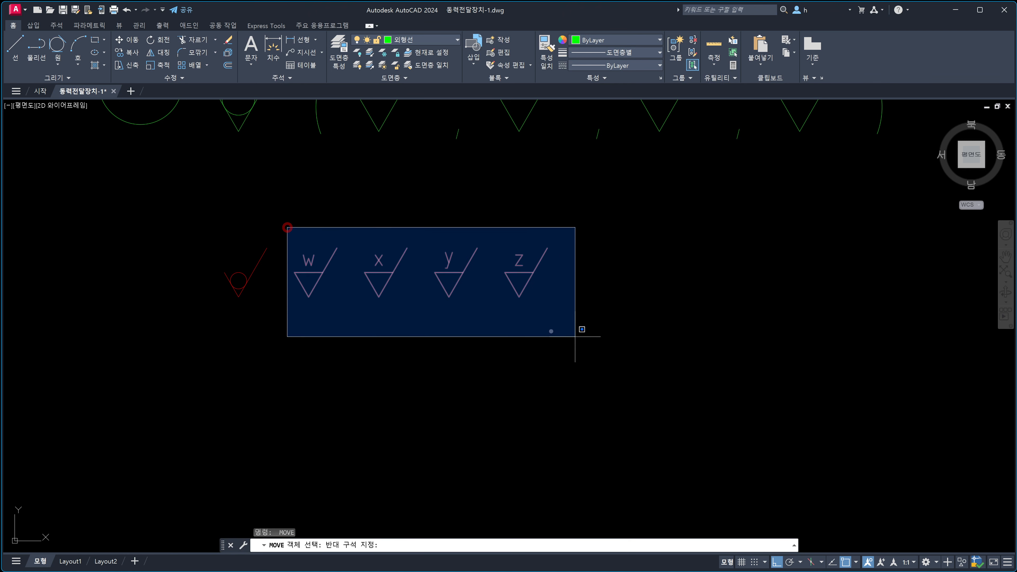
{"action": "left_click", "coordinate": [598, 338]}
{"action": "key", "text": "Return"}
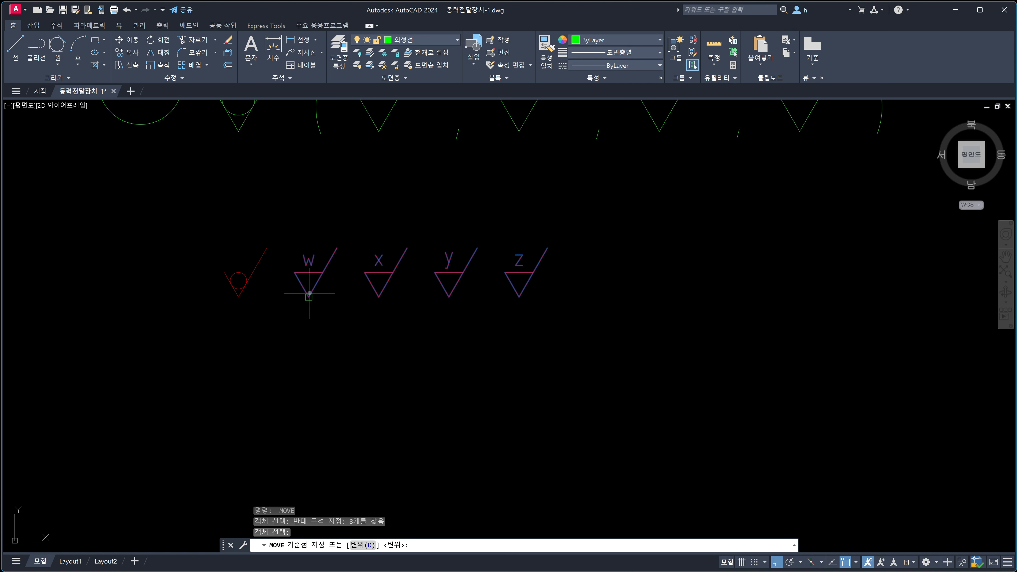
{"action": "left_click", "coordinate": [307, 295]}
{"action": "left_click", "coordinate": [377, 295]}
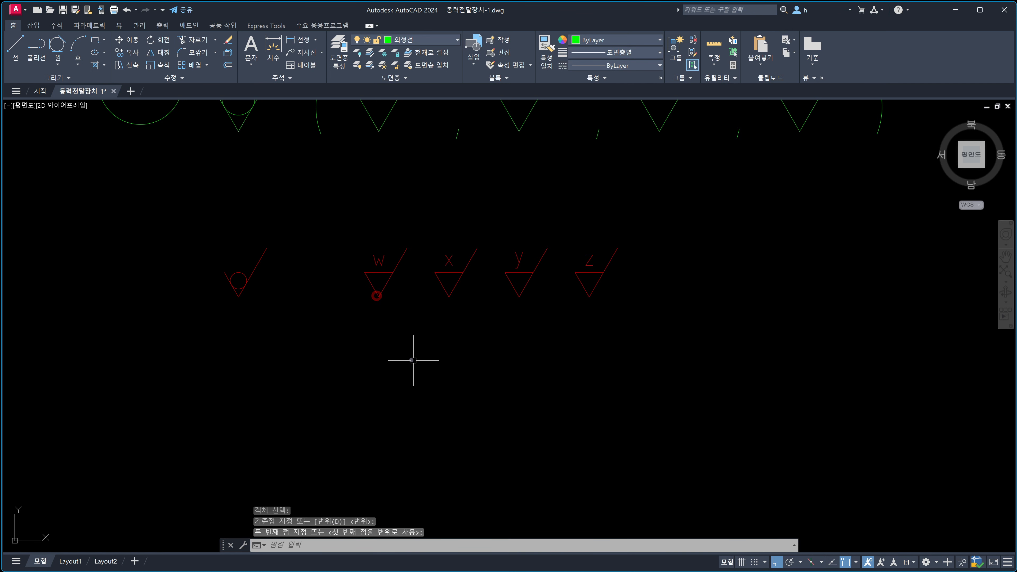
Move the small red x, y and z symbols right by one symbol spacing, from the x tip to the y tip.
{"action": "key", "text": "Return"}
{"action": "left_click", "coordinate": [421, 235]}
{"action": "left_click", "coordinate": [710, 334]}
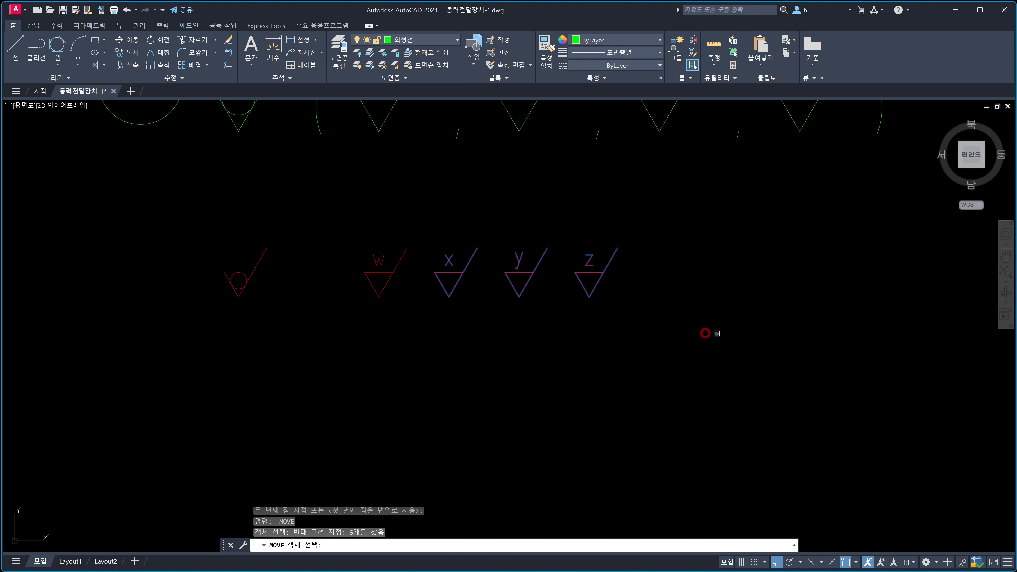
{"action": "key", "text": "Return"}
{"action": "left_click", "coordinate": [449, 297]}
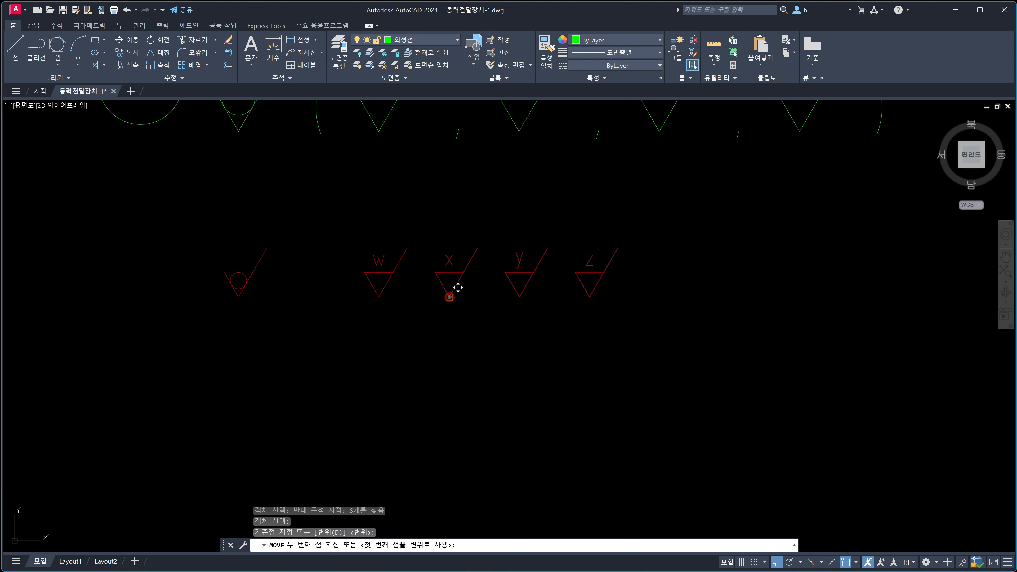
{"action": "left_click", "coordinate": [519, 297]}
Move the small red y and z symbols right by one symbol spacing, from the y tip to the z tip.
{"action": "key", "text": "Return"}
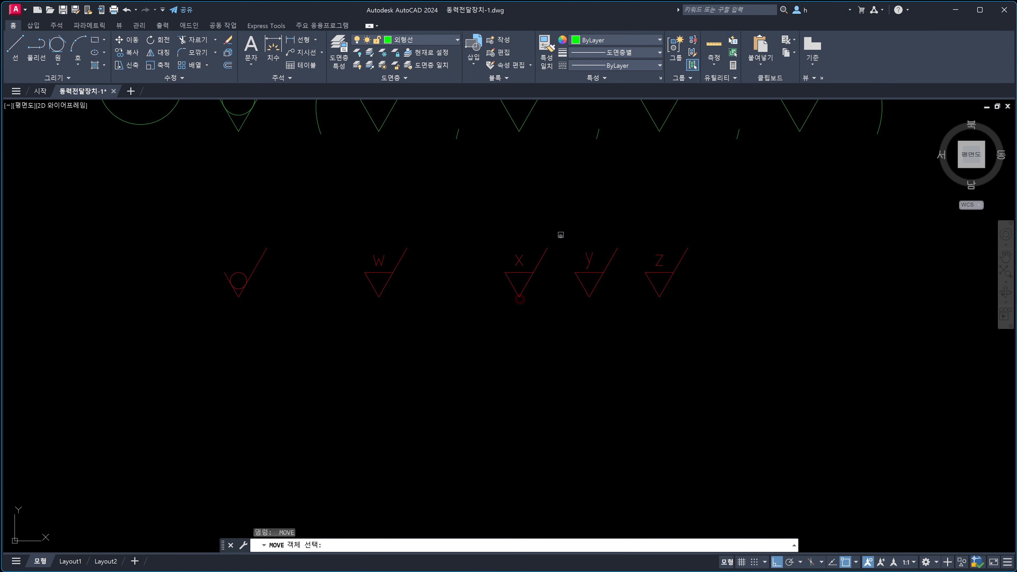
{"action": "left_click", "coordinate": [561, 232]}
{"action": "left_click", "coordinate": [766, 321]}
{"action": "key", "text": "Return"}
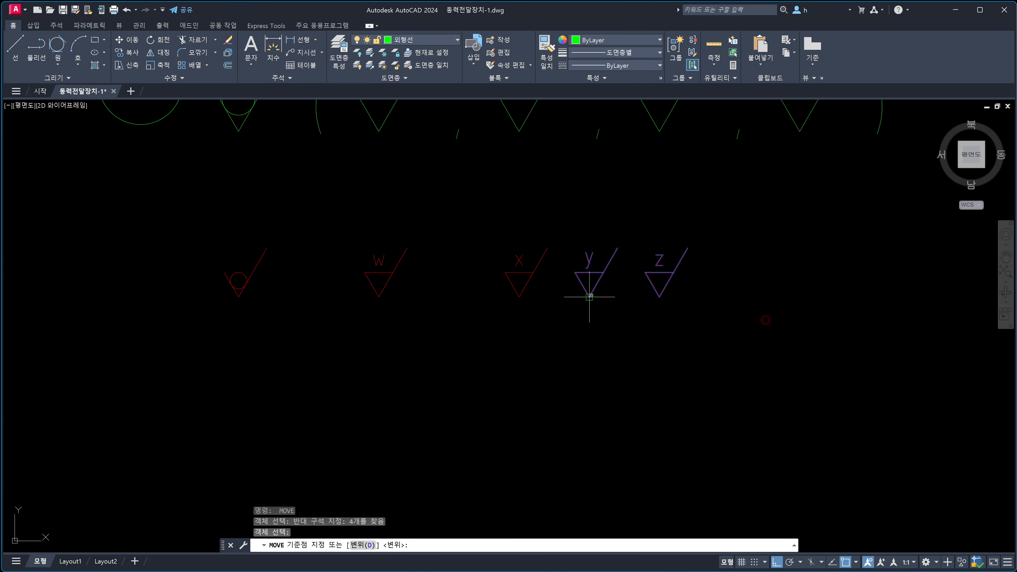
{"action": "left_click", "coordinate": [589, 297]}
{"action": "left_click", "coordinate": [657, 296]}
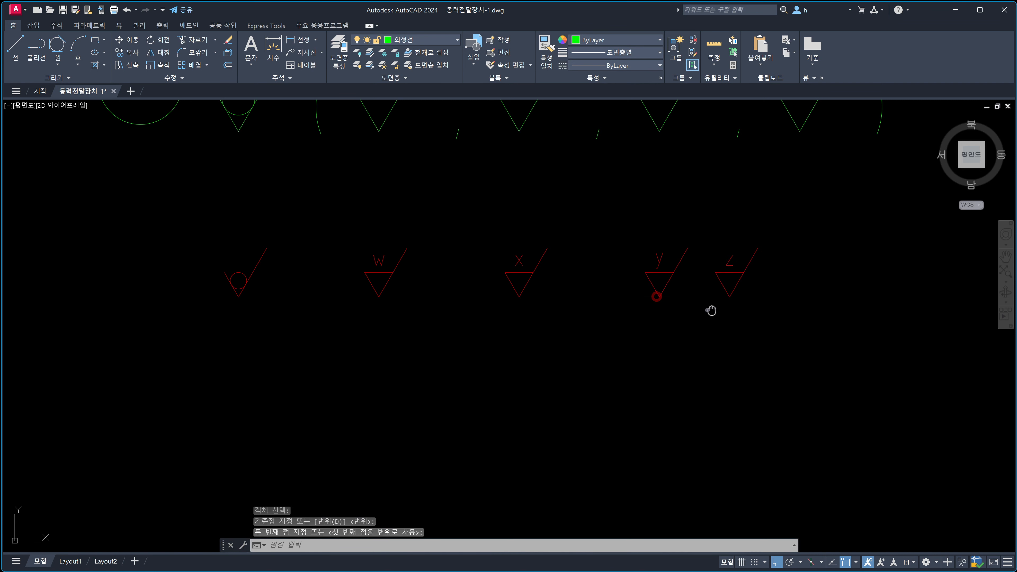
Move the small red z symbol right by the distance between the y and z symbol tips.
{"action": "middle_click_drag", "start_coordinate": [711, 311], "coordinate": [613, 314]}
{"action": "key", "text": "Return"}
{"action": "left_click", "coordinate": [608, 239]}
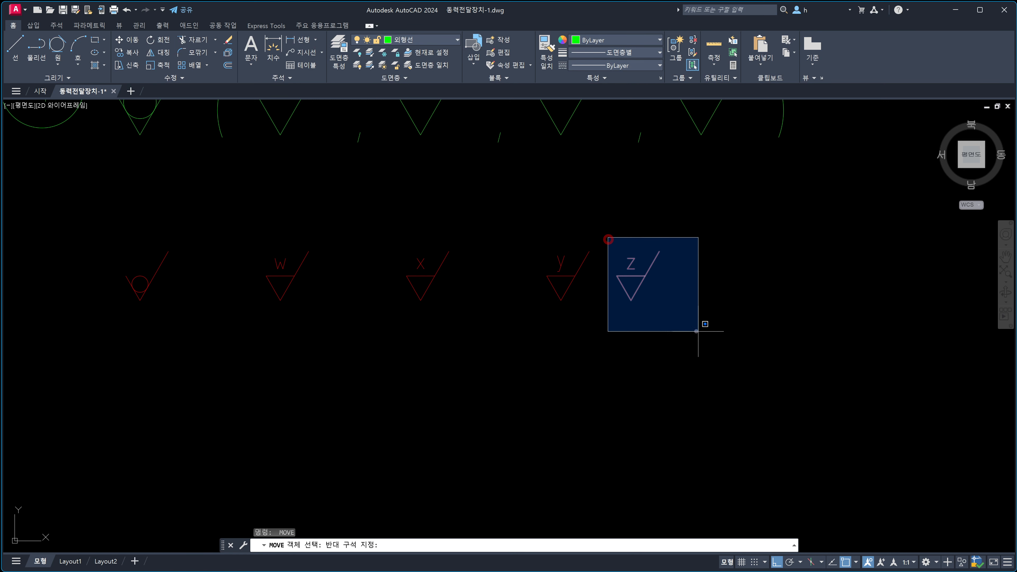
{"action": "left_click", "coordinate": [701, 331]}
{"action": "key", "text": "Return"}
{"action": "left_click", "coordinate": [560, 300]}
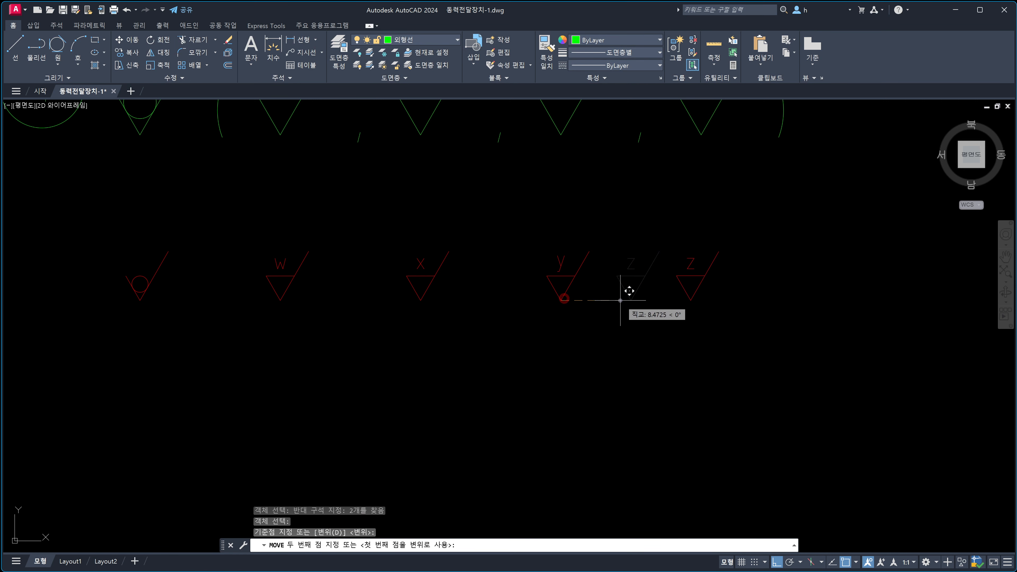
{"action": "left_click", "coordinate": [631, 301]}
{"action": "key", "text": "Escape"}
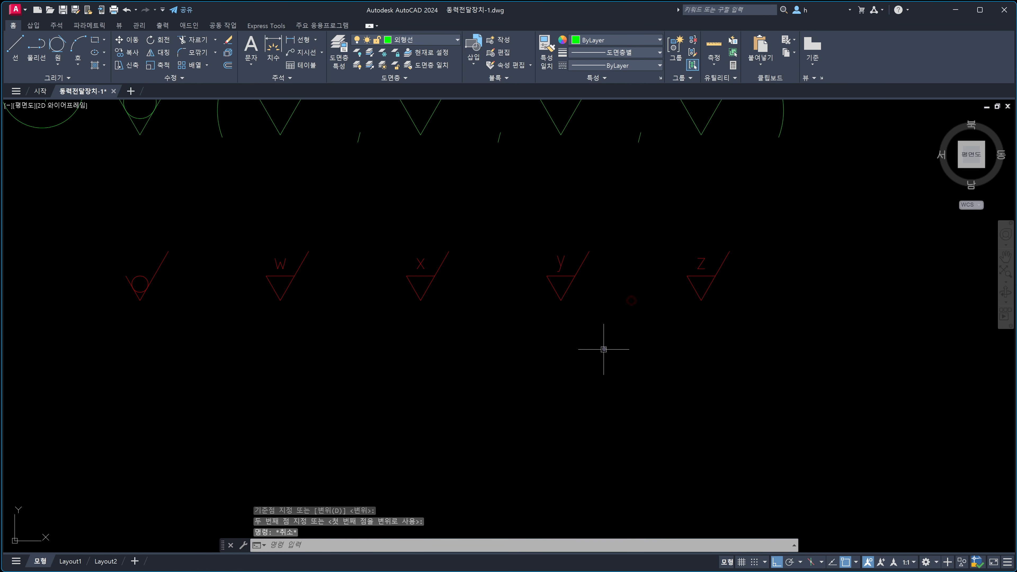
Move the small red w, x, y and z symbols right by the distance from the unlettered symbol's tip to the w tip.
{"action": "scroll", "coordinate": [604, 348], "scroll_direction": "down", "scroll_amount": 2}
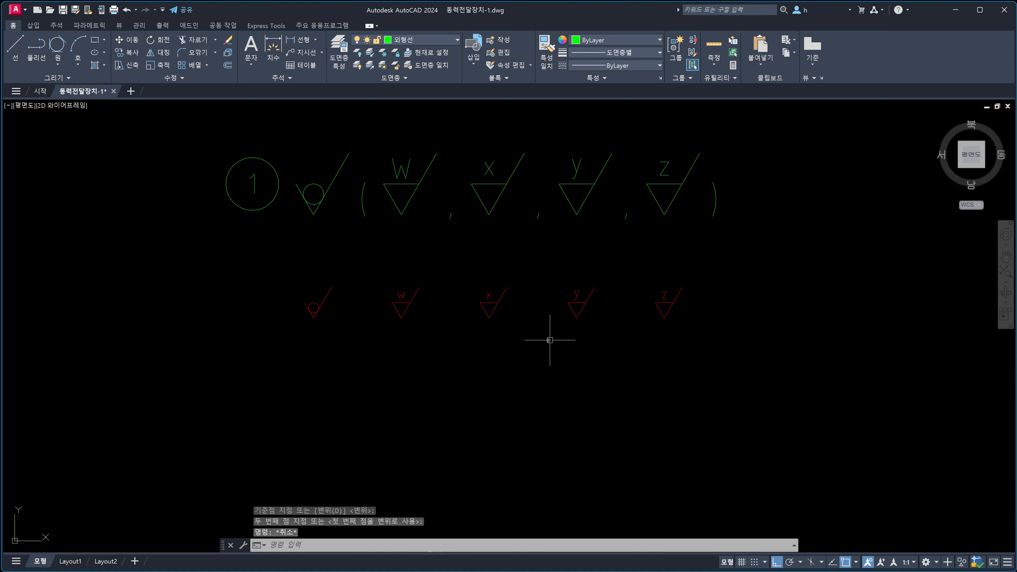
{"action": "type", "text": "m"}
{"action": "key", "text": "Return"}
{"action": "left_click", "coordinate": [381, 272]}
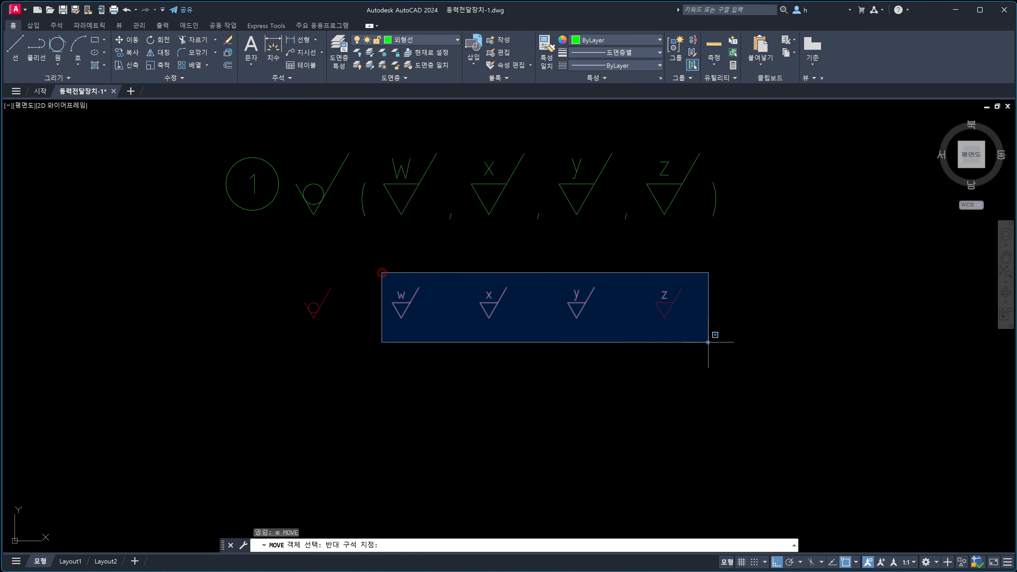
{"action": "left_click", "coordinate": [708, 342]}
{"action": "key", "text": "Return"}
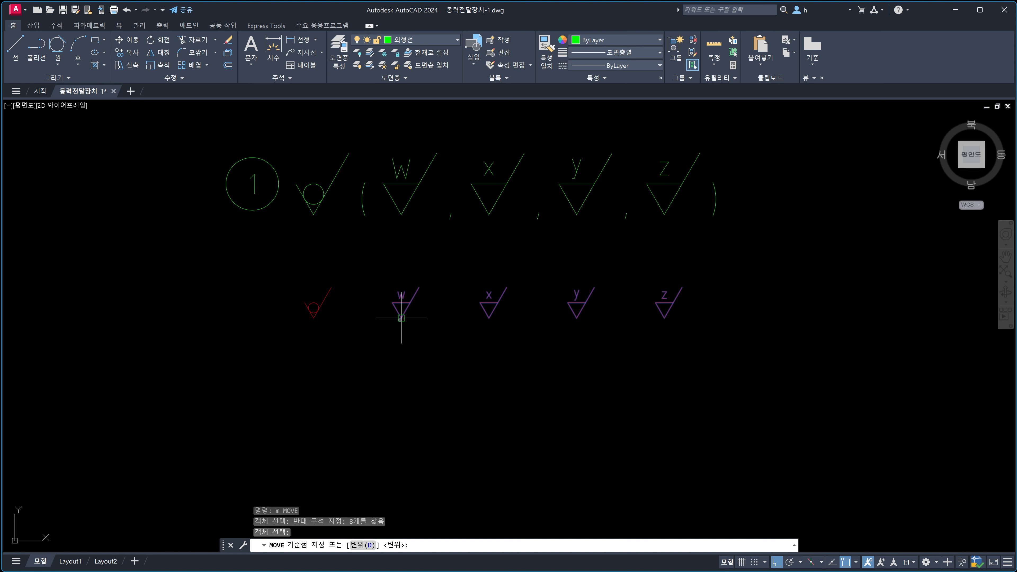
{"action": "left_click", "coordinate": [314, 318]}
{"action": "left_click", "coordinate": [401, 317]}
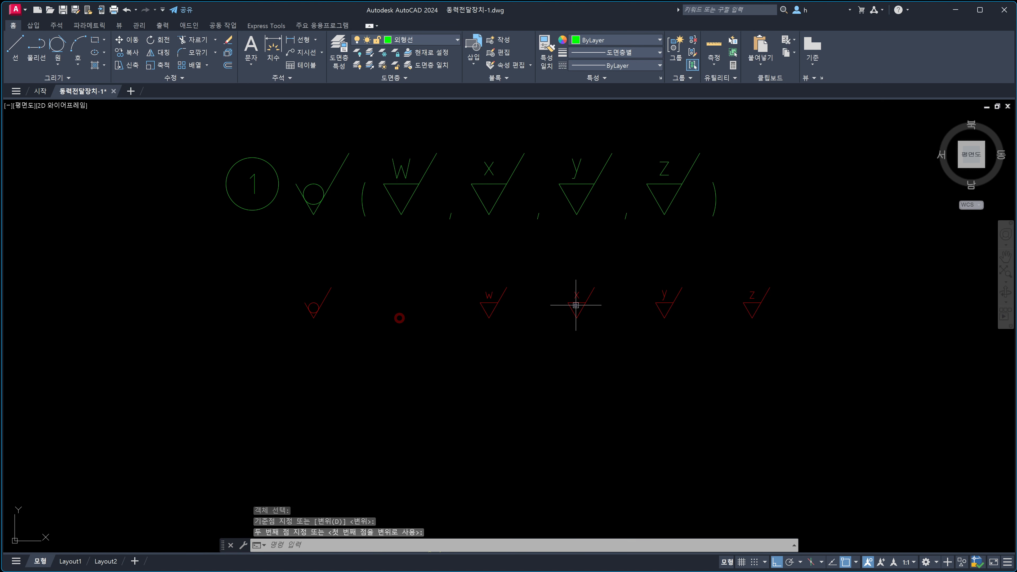
{"action": "key", "text": "Return"}
{"action": "middle_click_drag", "start_coordinate": [576, 305], "coordinate": [427, 326]}
{"action": "key", "text": "Escape"}
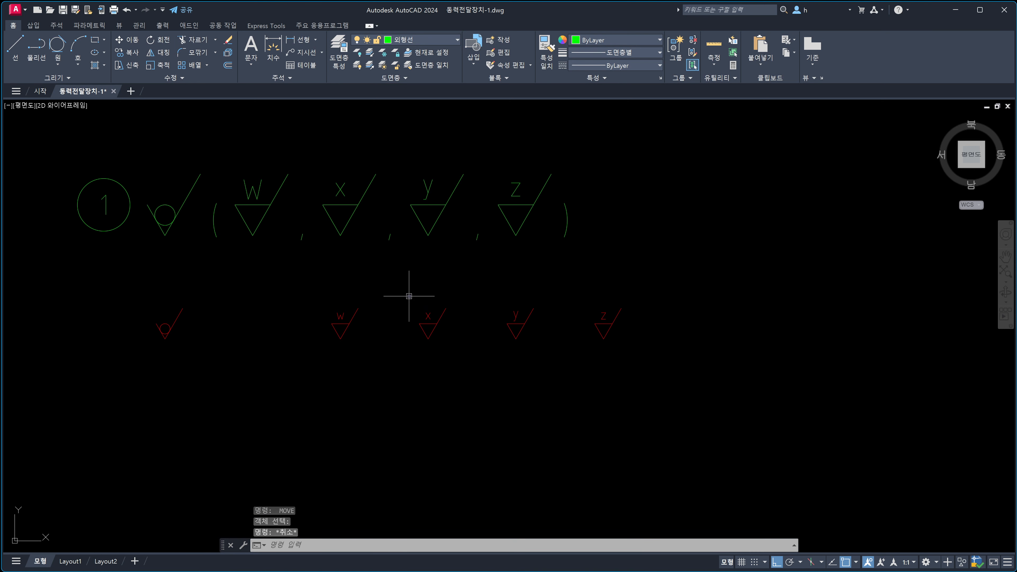
Move the small red x, y and z symbols right by the distance between the w and x symbol tips.
{"action": "key", "text": "Return"}
{"action": "left_click", "coordinate": [409, 296]}
{"action": "left_click", "coordinate": [649, 355]}
{"action": "key", "text": "Return"}
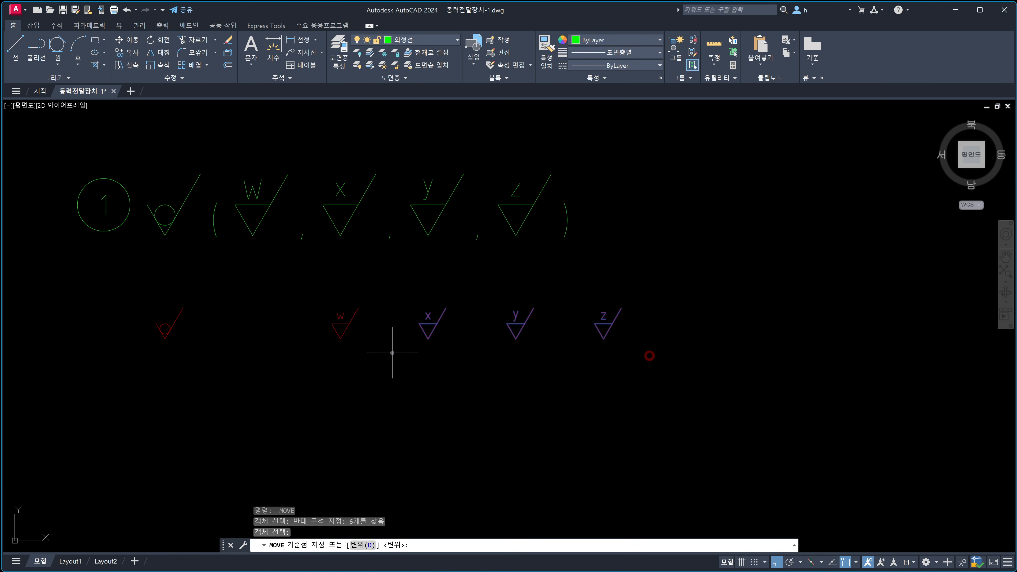
{"action": "left_click", "coordinate": [340, 339]}
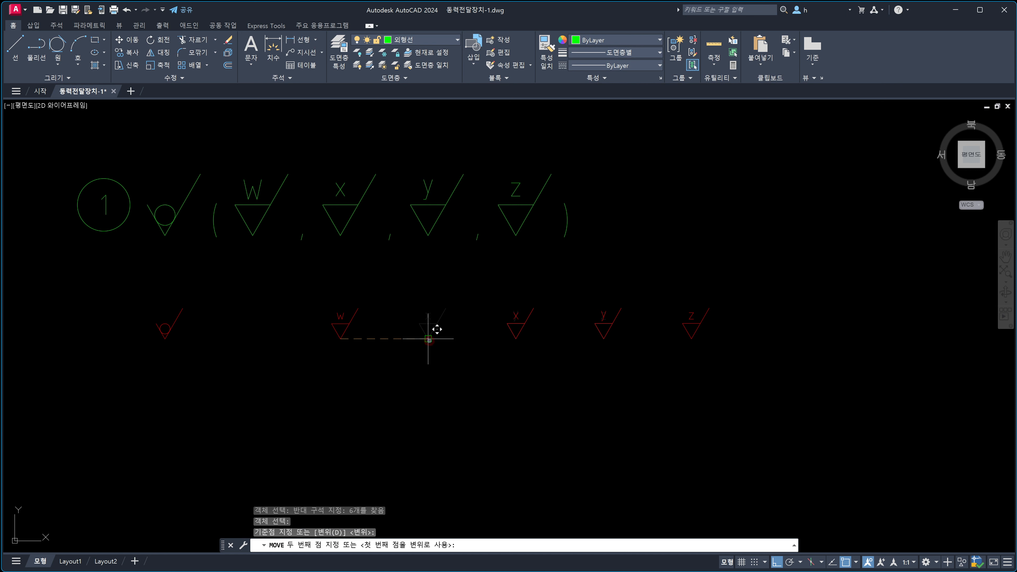
{"action": "left_click", "coordinate": [428, 338]}
Move the small red y and z symbols right by the distance between the x and y symbol tips.
{"action": "key", "text": "Return"}
{"action": "left_click", "coordinate": [576, 289]}
{"action": "left_click", "coordinate": [775, 350]}
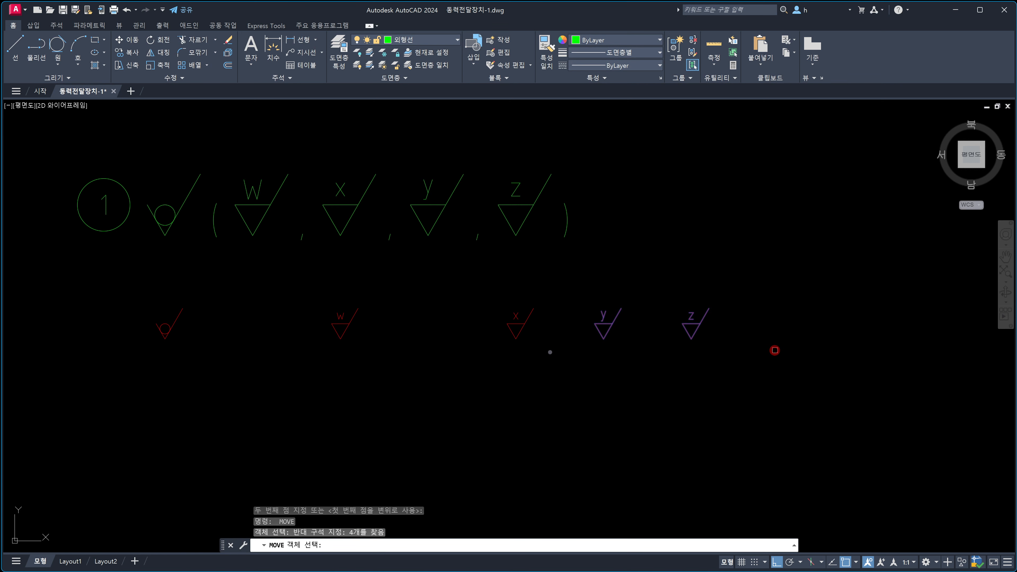
{"action": "key", "text": "Return"}
{"action": "left_click", "coordinate": [517, 339]}
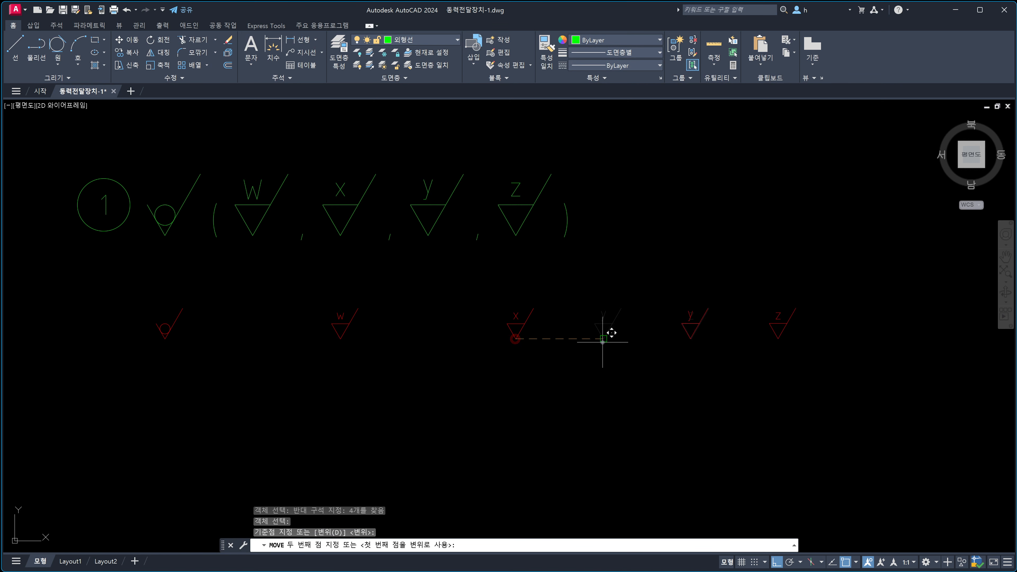
{"action": "left_click", "coordinate": [603, 339]}
Move the small red z symbol right by one symbol spacing, from the y tip to the z tip.
{"action": "key", "text": "Return"}
{"action": "left_click", "coordinate": [762, 290]}
{"action": "left_click", "coordinate": [873, 360]}
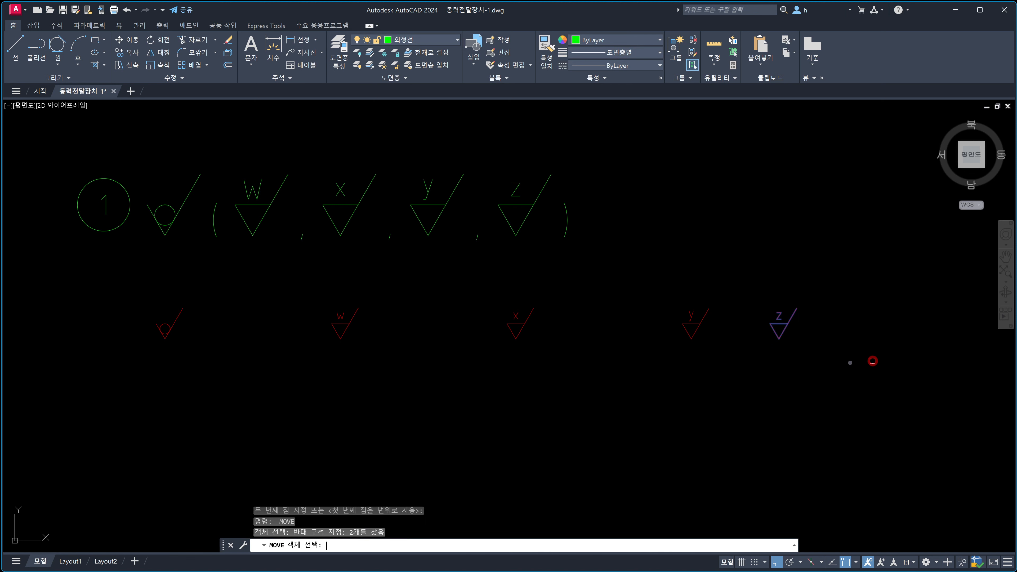
{"action": "key", "text": "Return"}
{"action": "left_click", "coordinate": [691, 339]}
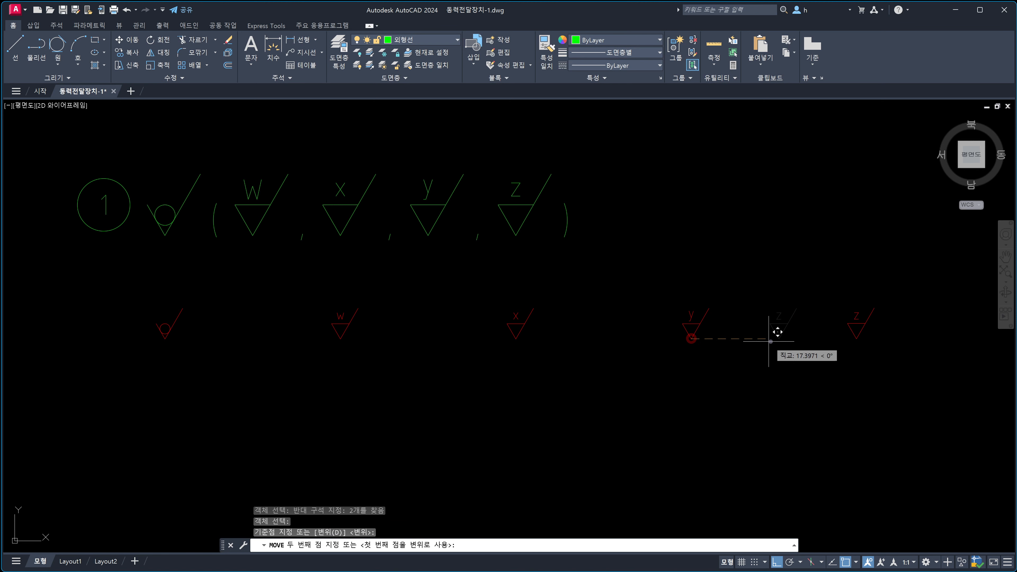
{"action": "left_click", "coordinate": [781, 339]}
{"action": "key", "text": "Escape"}
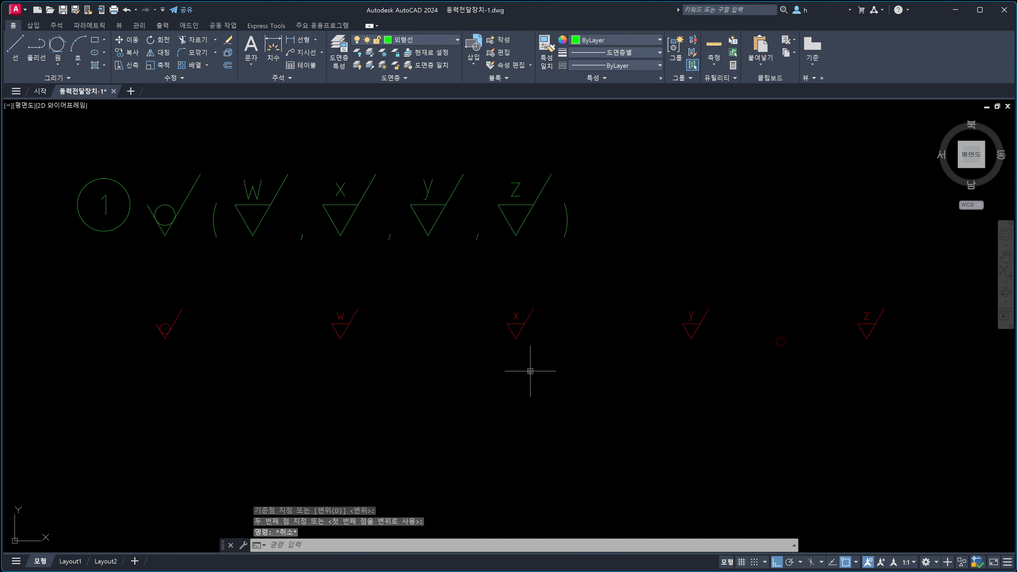
Examine the dimensioned front view below the symbol rows and the small red w surface finish symbol.
{"action": "middle_click_drag", "start_coordinate": [530, 371], "coordinate": [574, 347]}
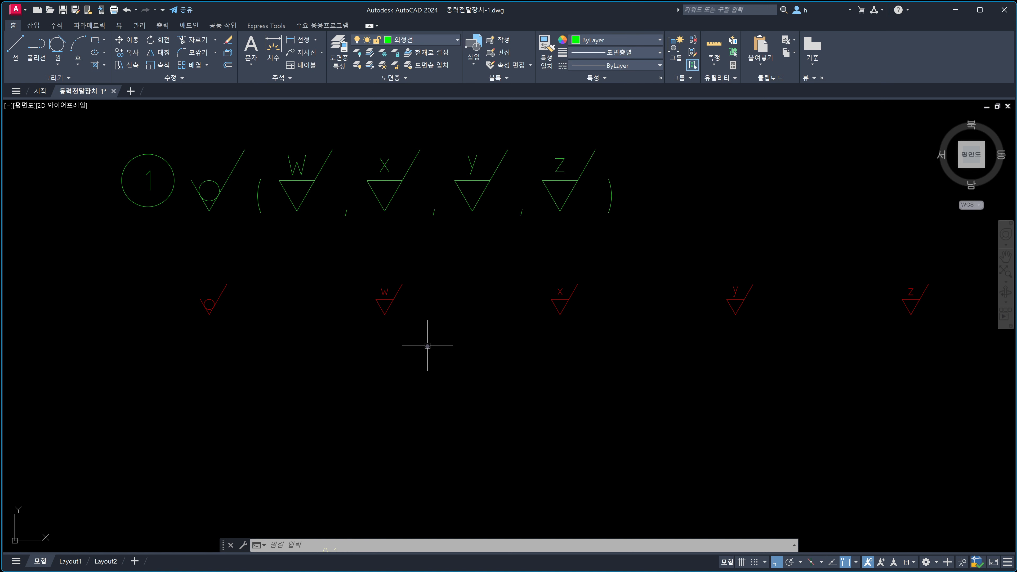
{"action": "scroll", "coordinate": [427, 345], "scroll_direction": "down", "scroll_amount": 5}
{"action": "middle_click_drag", "start_coordinate": [416, 424], "coordinate": [413, 352]}
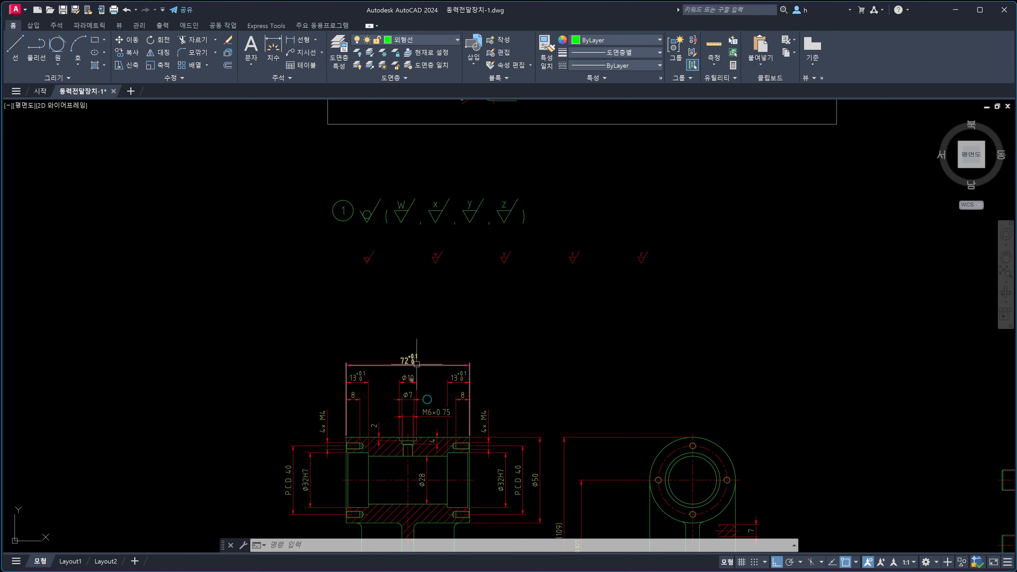
{"action": "scroll", "coordinate": [428, 257], "scroll_direction": "up", "scroll_amount": 5}
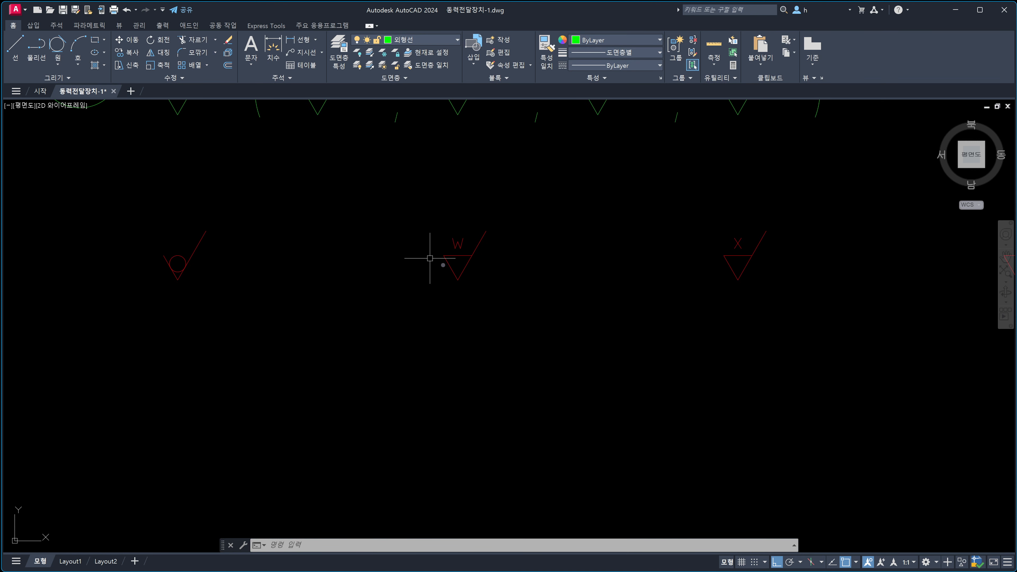
{"action": "left_click", "coordinate": [501, 307]}
{"action": "left_click", "coordinate": [441, 244]}
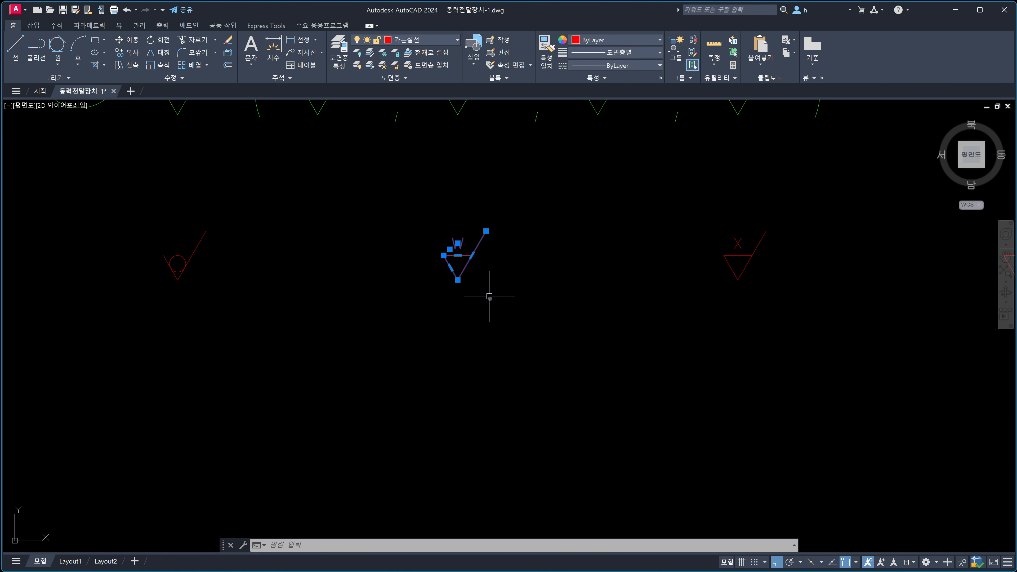
{"action": "left_click", "coordinate": [525, 303]}
{"action": "key", "text": "Escape"}
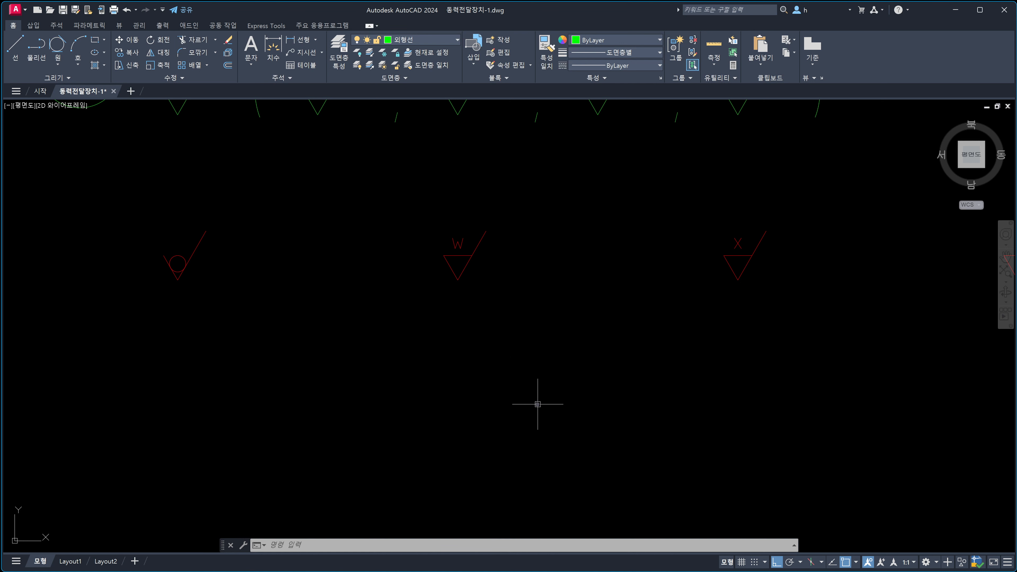
Create a polar array of the small red w symbol around its bottom tip with 4 items.
{"action": "middle_click_drag", "start_coordinate": [477, 279], "coordinate": [477, 341]}
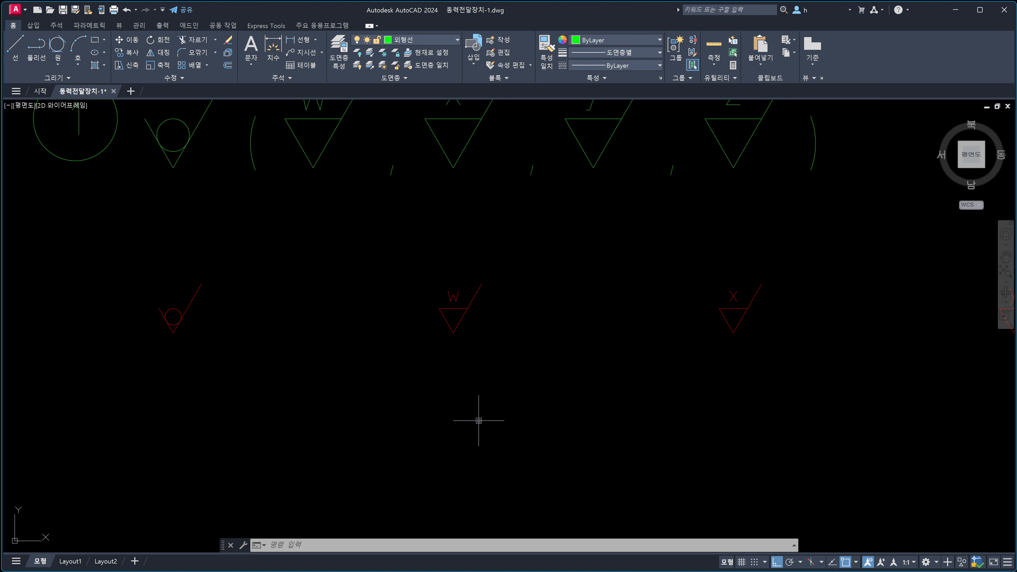
{"action": "type", "text": "ar"}
{"action": "key", "text": "Return"}
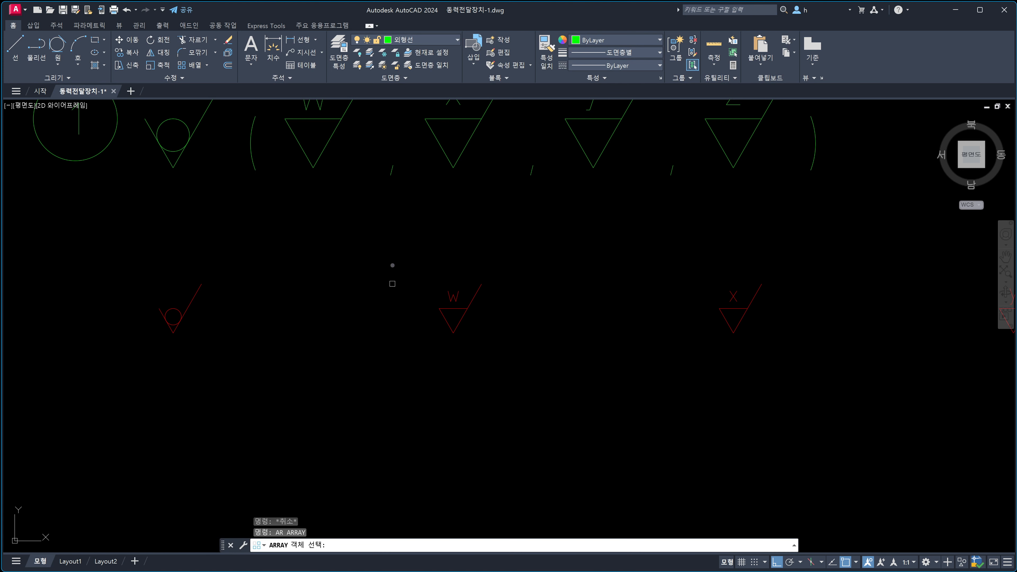
{"action": "left_click", "coordinate": [398, 255]}
{"action": "left_click", "coordinate": [512, 375]}
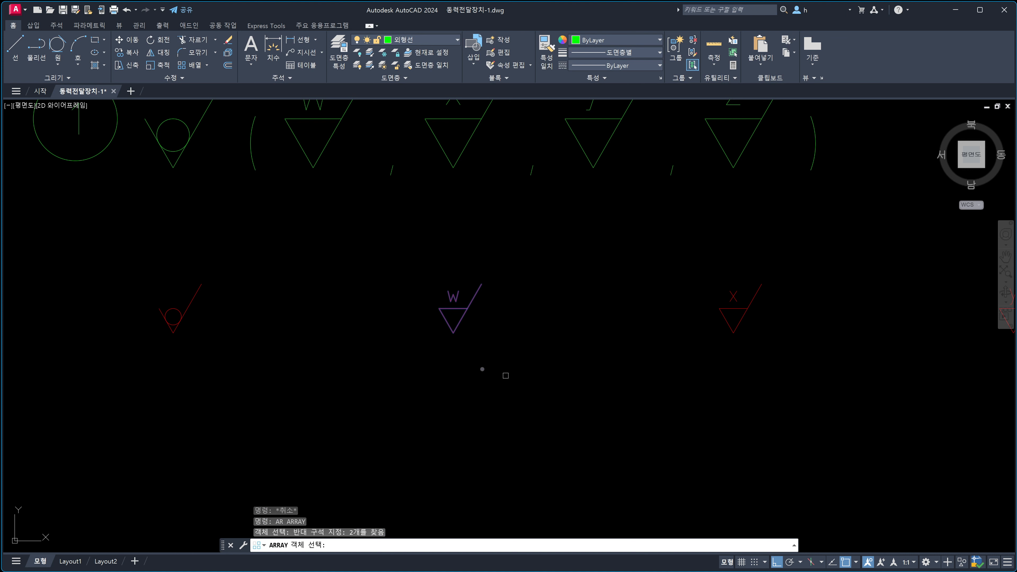
{"action": "key", "text": "Return"}
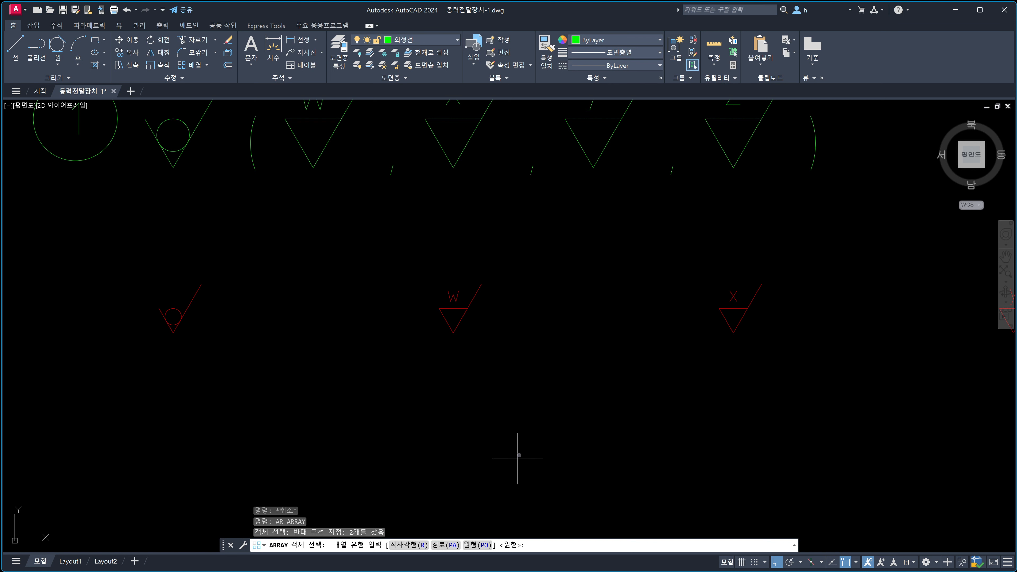
{"action": "key", "text": "Return"}
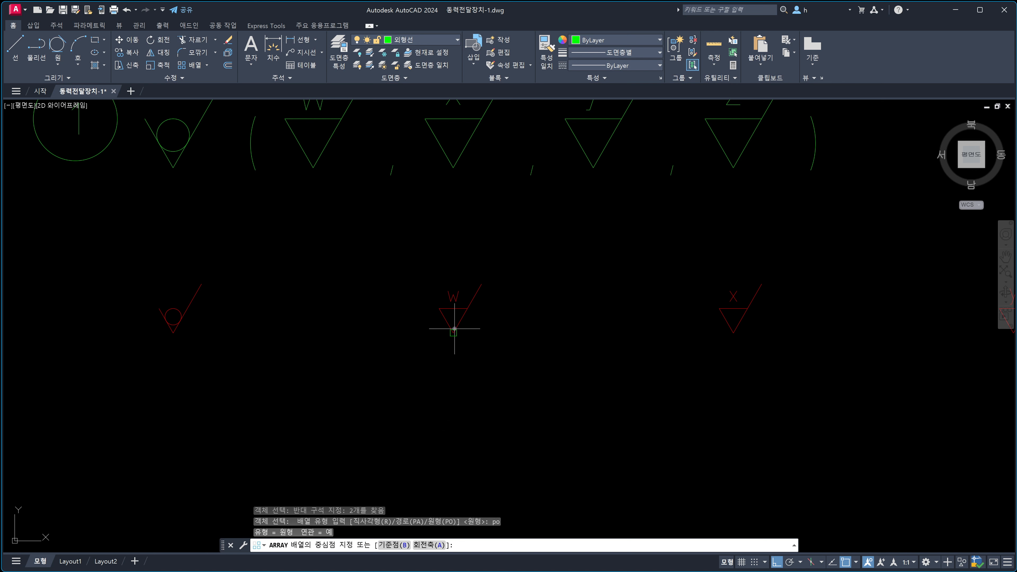
{"action": "left_click", "coordinate": [453, 332]}
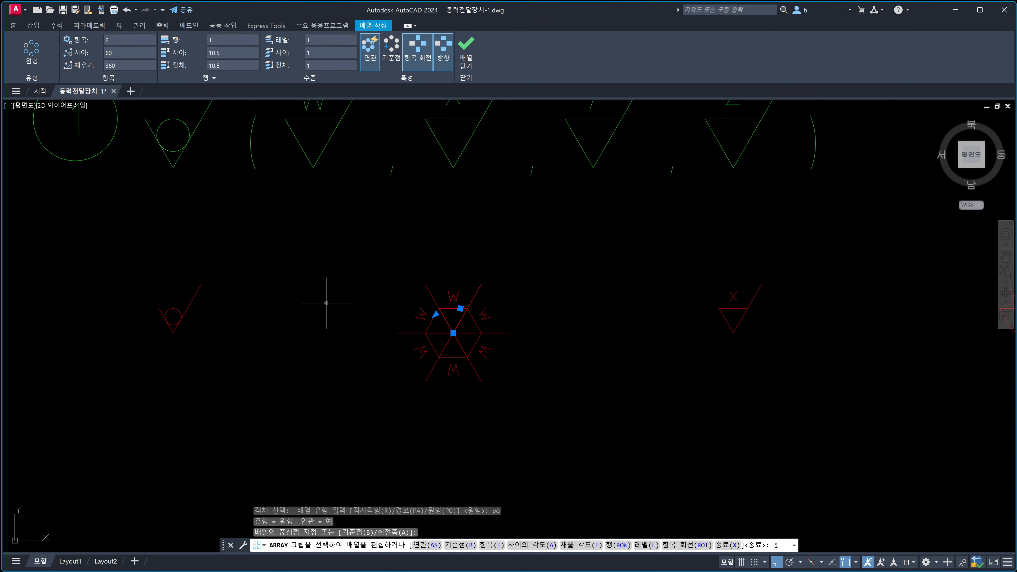
{"action": "key", "text": "Return"}
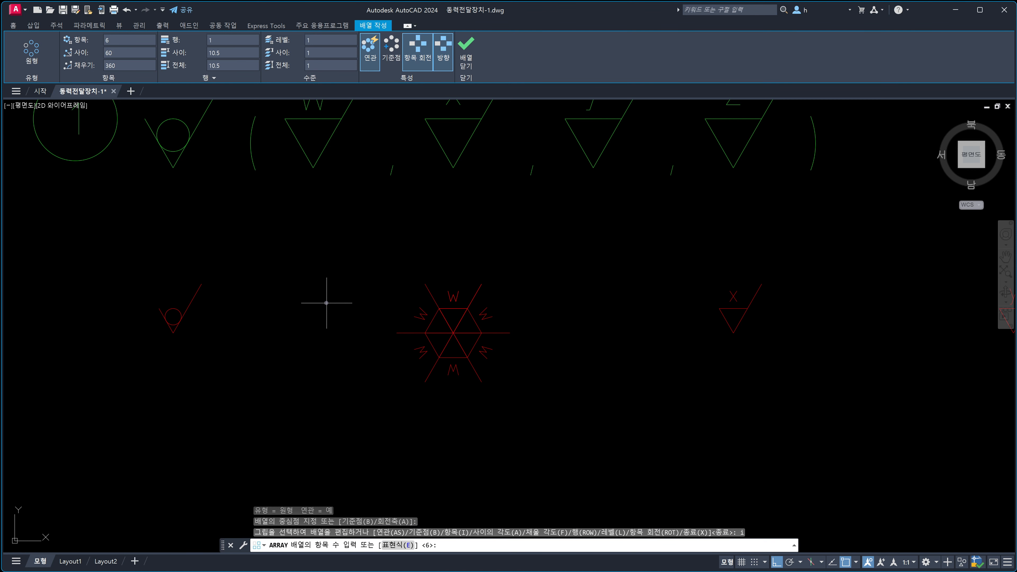
{"action": "key", "text": "Return"}
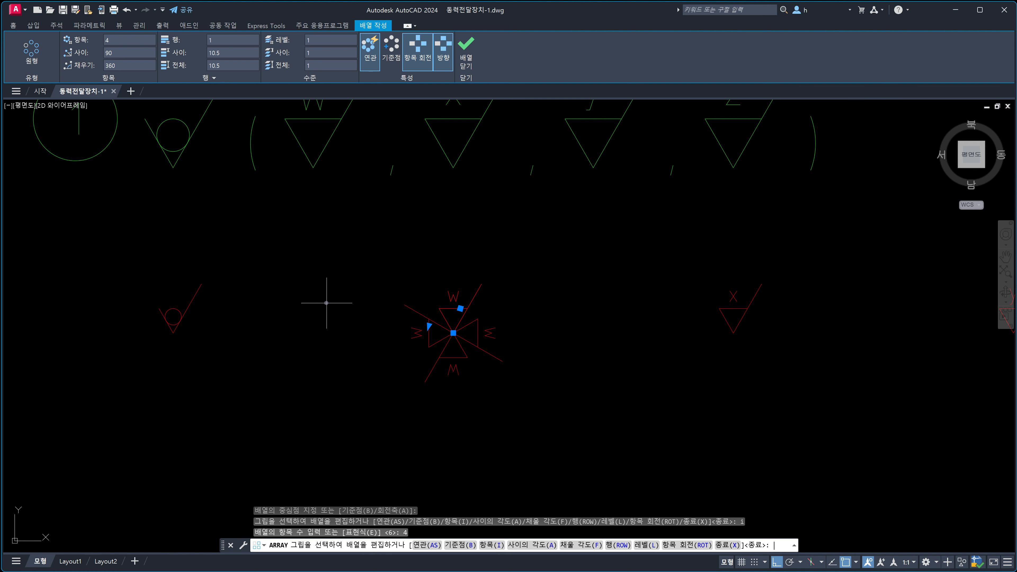
{"action": "key", "text": "Return"}
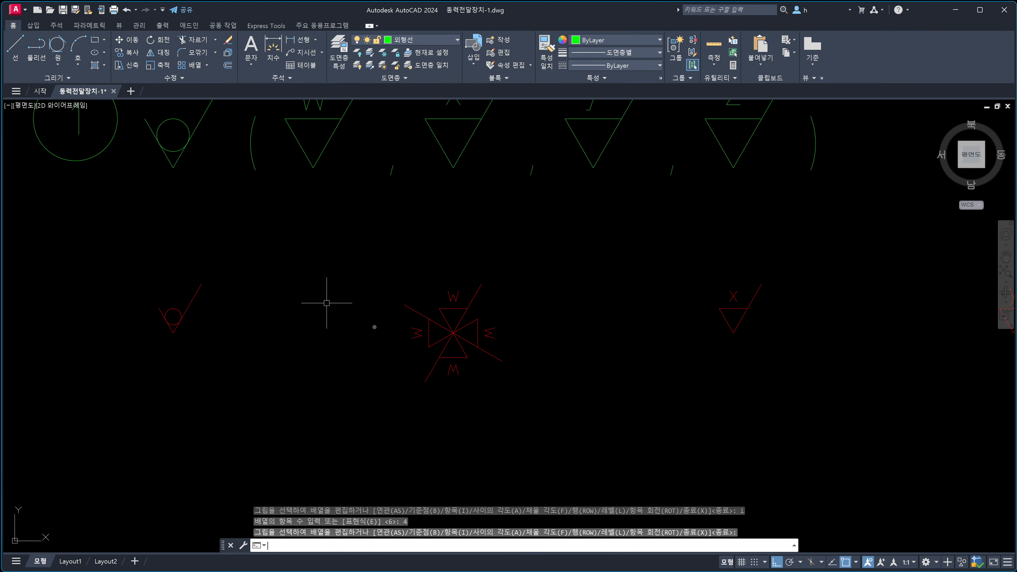
Check whether the four arrayed w symbols are selected together as a single array object.
{"action": "left_click", "coordinate": [551, 400]}
{"action": "left_click", "coordinate": [350, 263]}
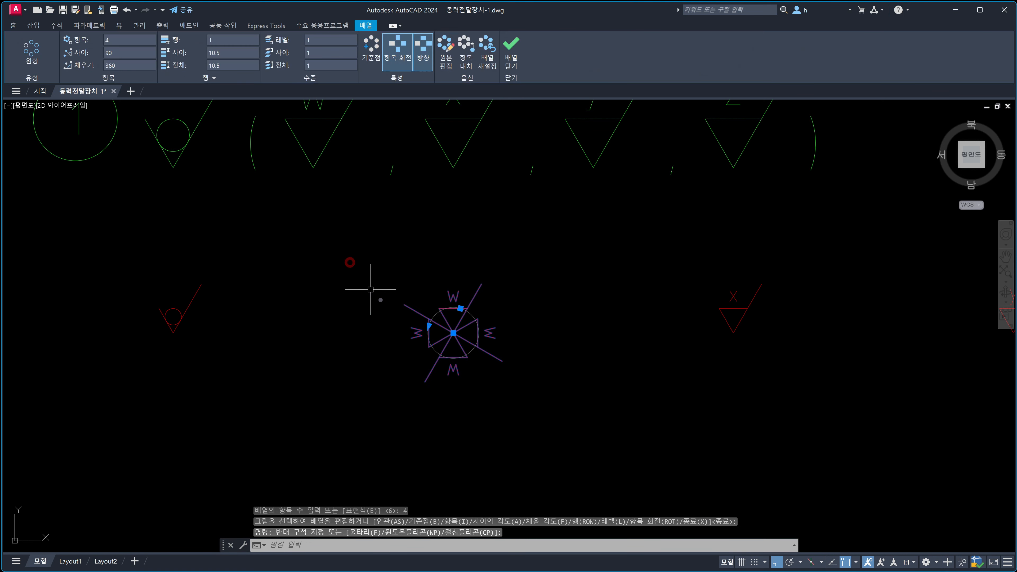
{"action": "key", "text": "Escape"}
{"action": "key", "text": "Escape"}
{"action": "left_click", "coordinate": [477, 332]}
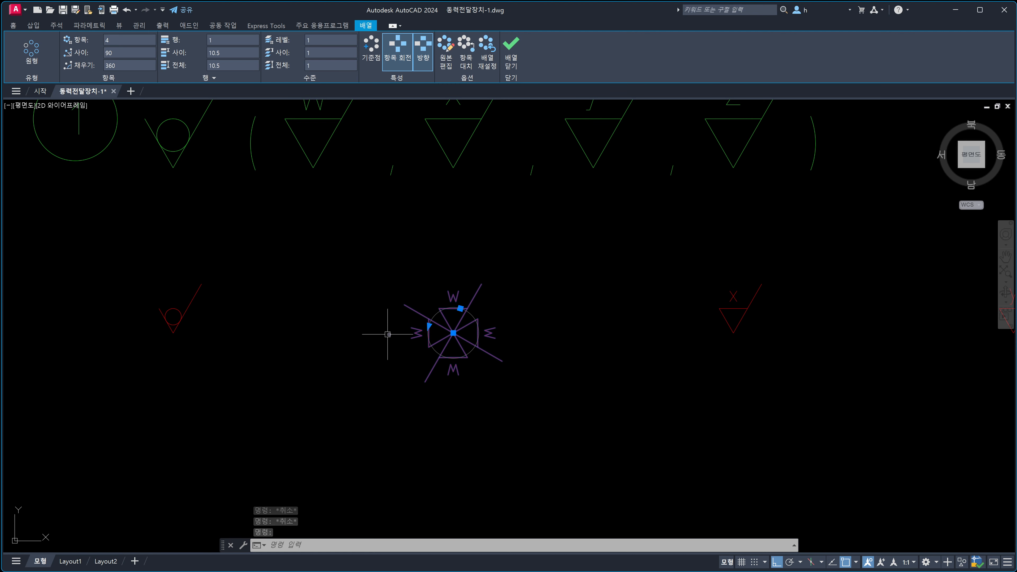
{"action": "key", "text": "Escape"}
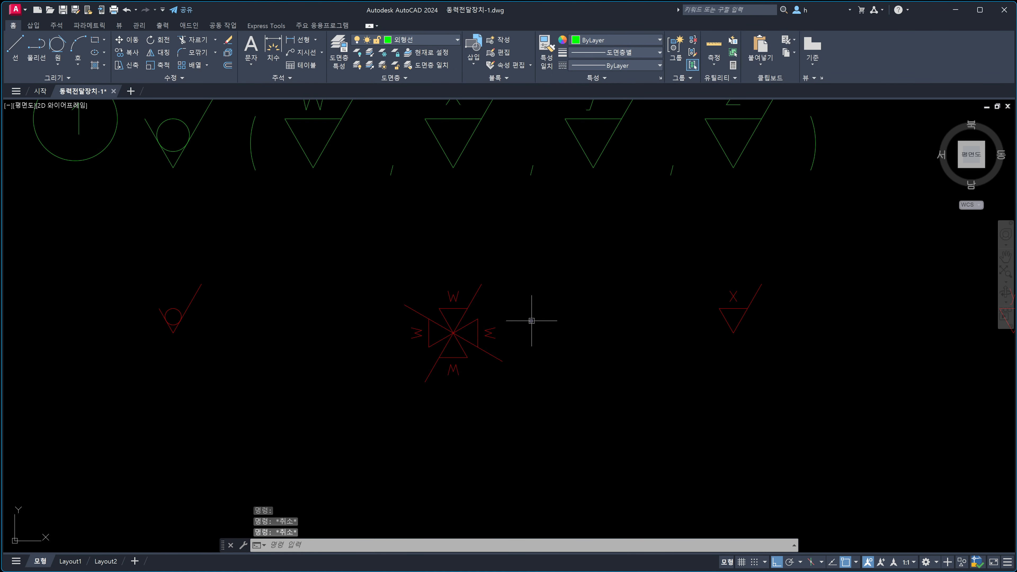
Explode the polar array of w symbols into separate symbols.
{"action": "type", "text": "x"}
{"action": "key", "text": "Return"}
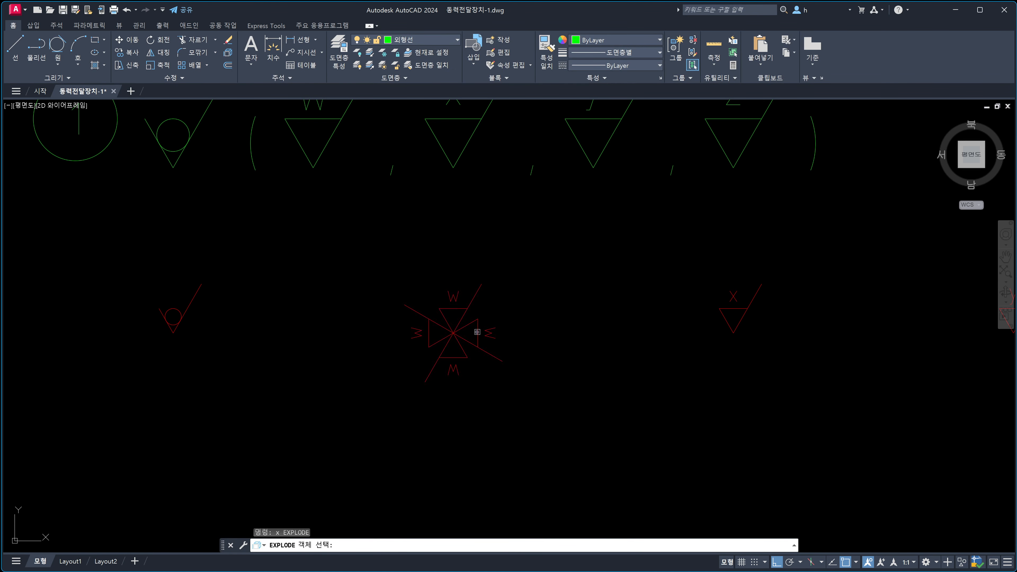
{"action": "left_click", "coordinate": [476, 332]}
{"action": "key", "text": "Return"}
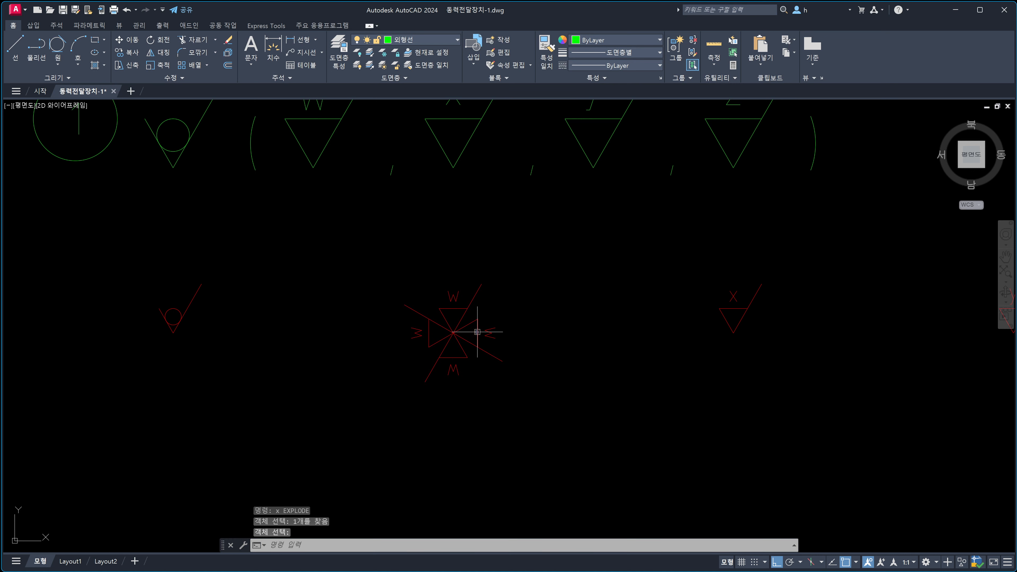
{"action": "left_click", "coordinate": [516, 378]}
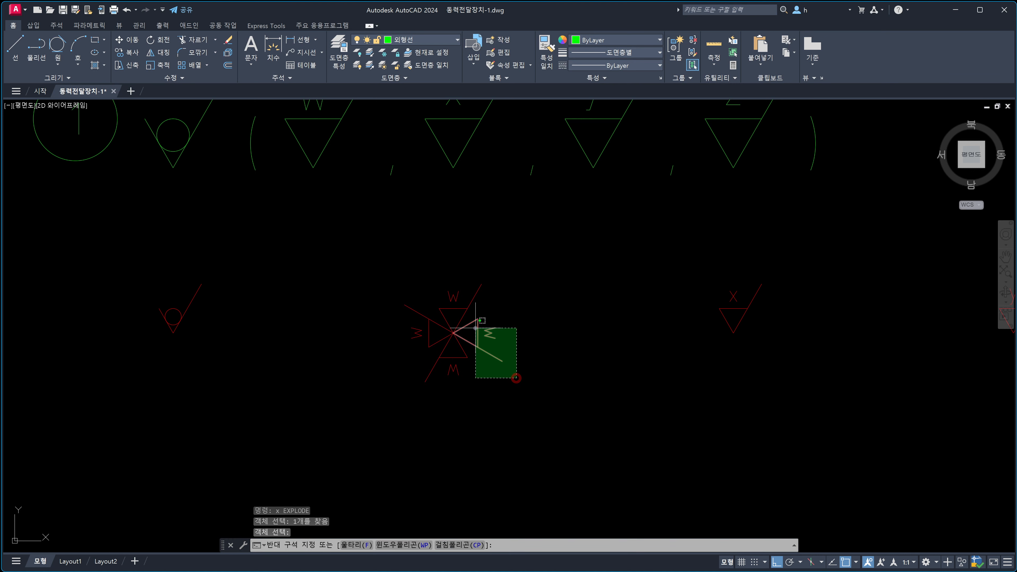
{"action": "left_click", "coordinate": [516, 377]}
{"action": "key", "text": "Return"}
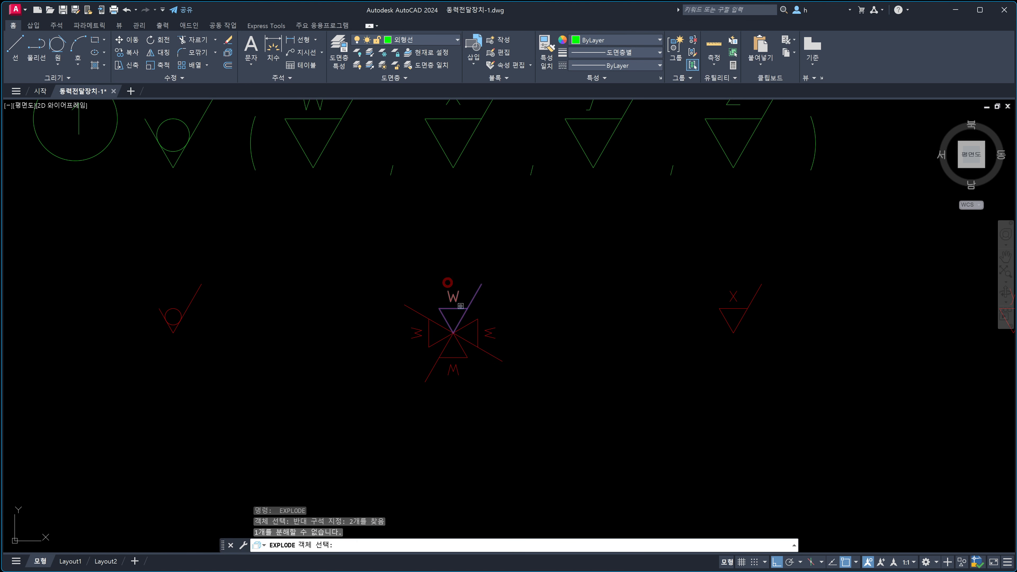
{"action": "left_click", "coordinate": [469, 389]}
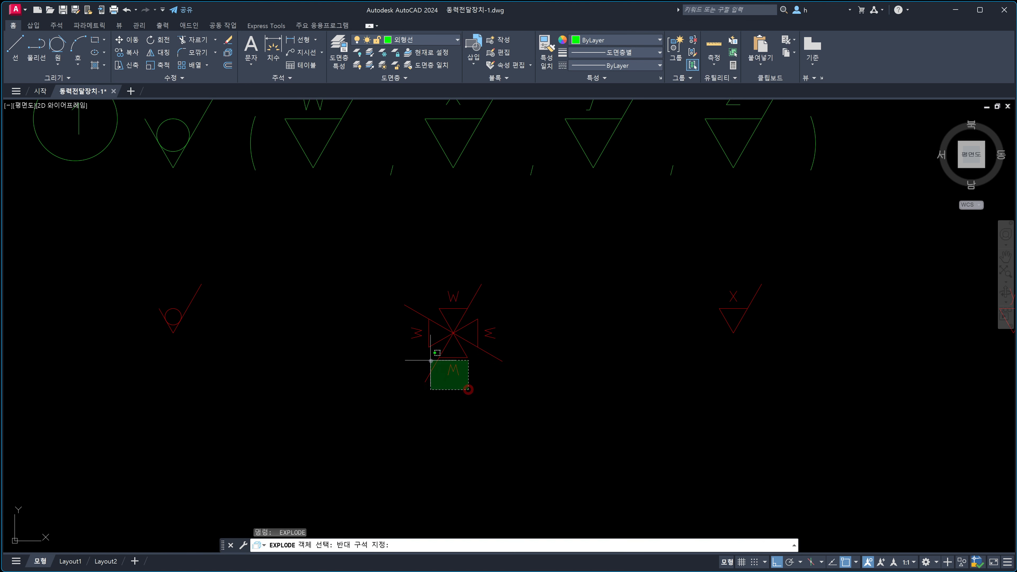
{"action": "left_click", "coordinate": [430, 360]}
{"action": "key", "text": "Escape"}
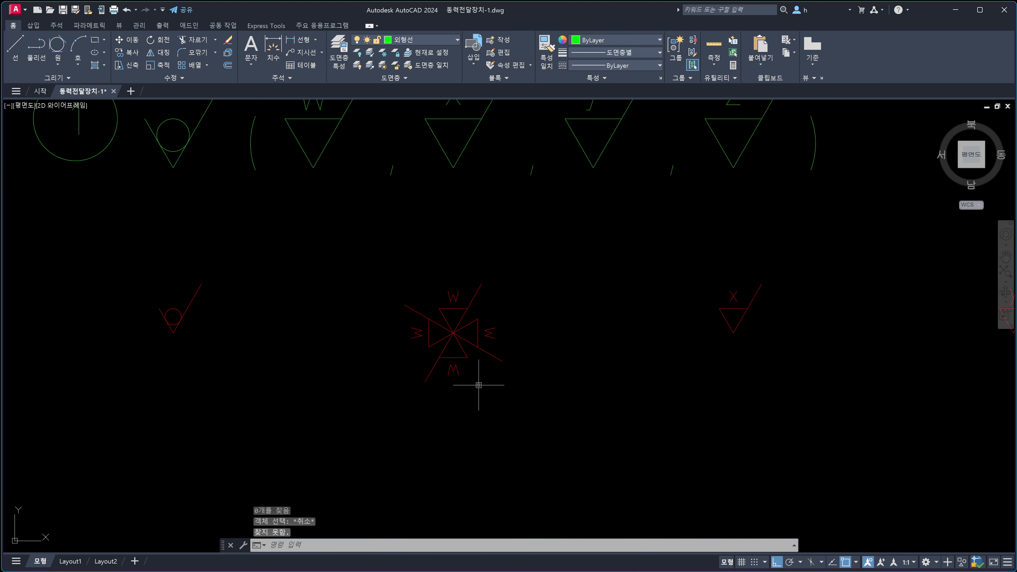
Check whether the triangle and letter of the exploded w symbol on the cluster's right can be selected separately from the other w symbols.
{"action": "left_click", "coordinate": [478, 385]}
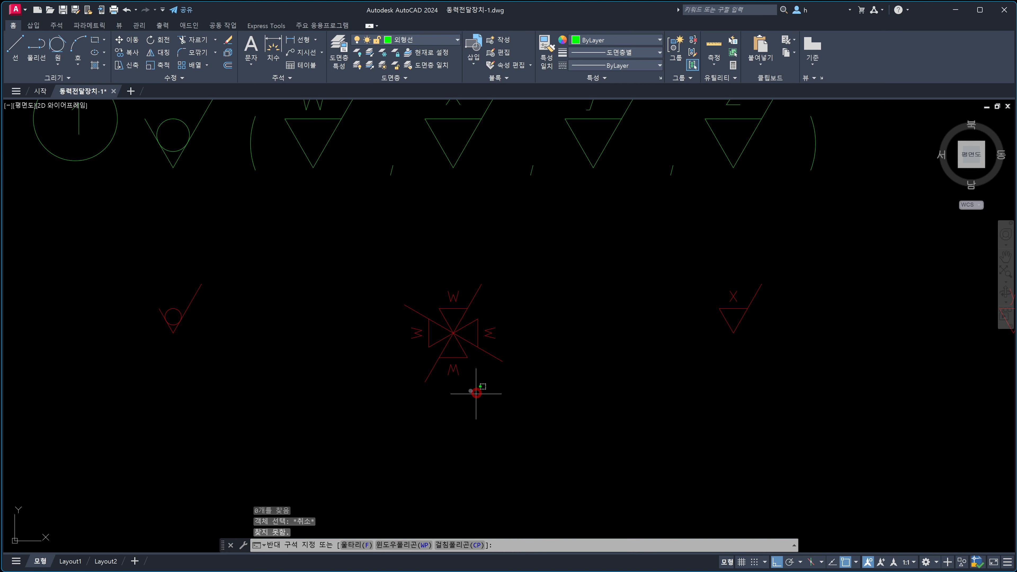
{"action": "left_click", "coordinate": [421, 345]}
{"action": "key", "text": "Escape"}
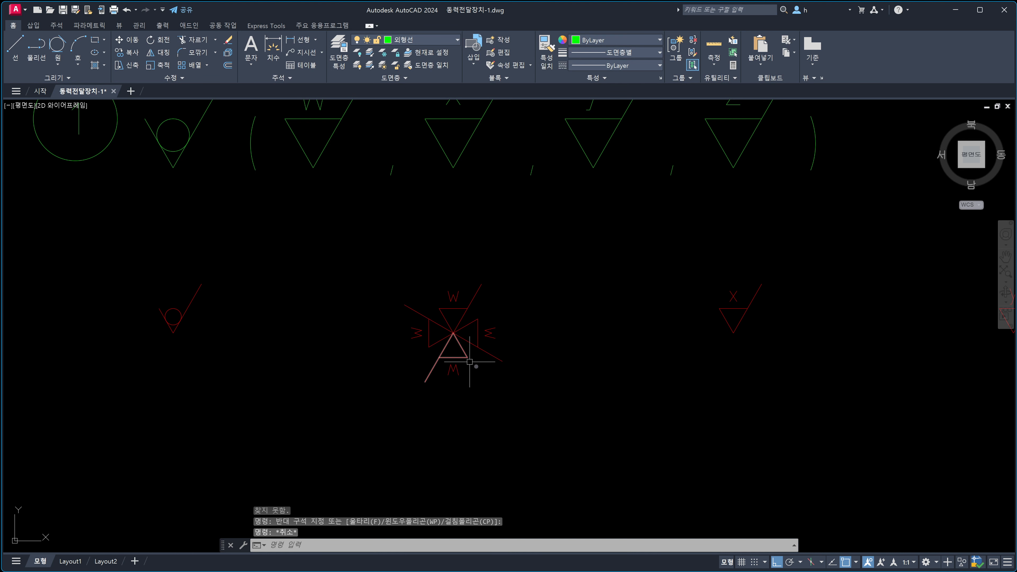
{"action": "left_click", "coordinate": [489, 352]}
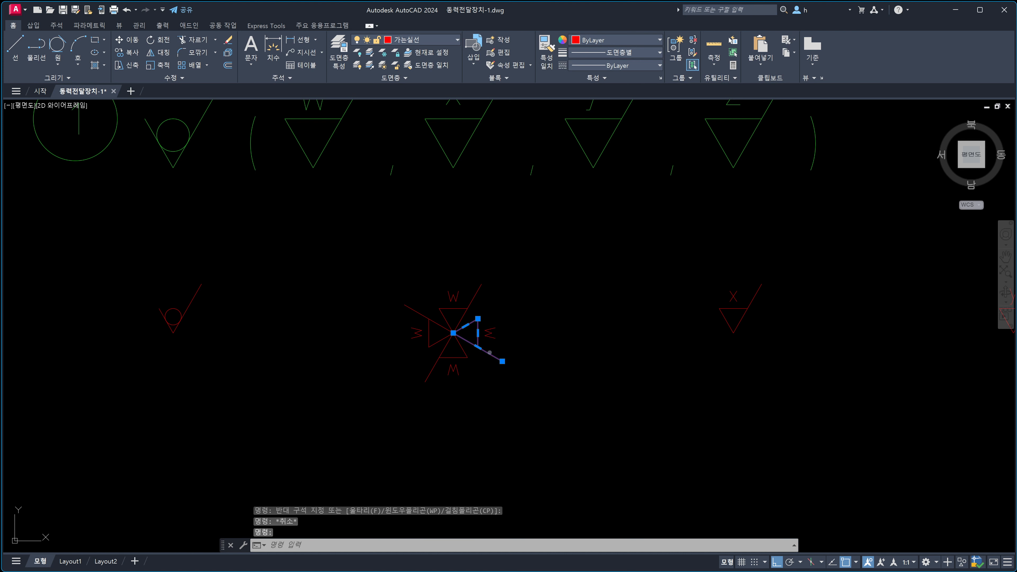
{"action": "key", "text": "Escape"}
{"action": "left_click", "coordinate": [474, 341]}
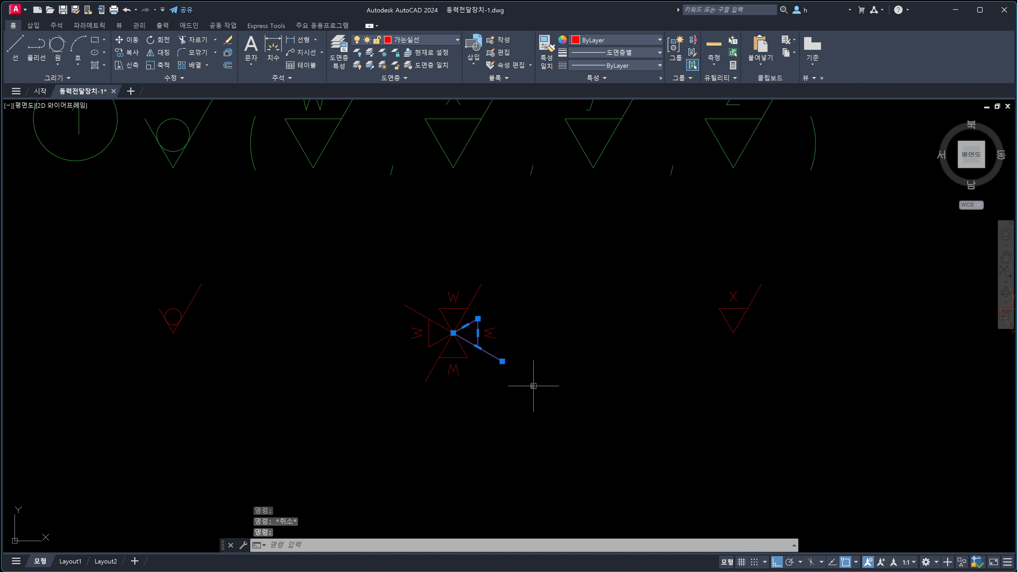
{"action": "key", "text": "Escape"}
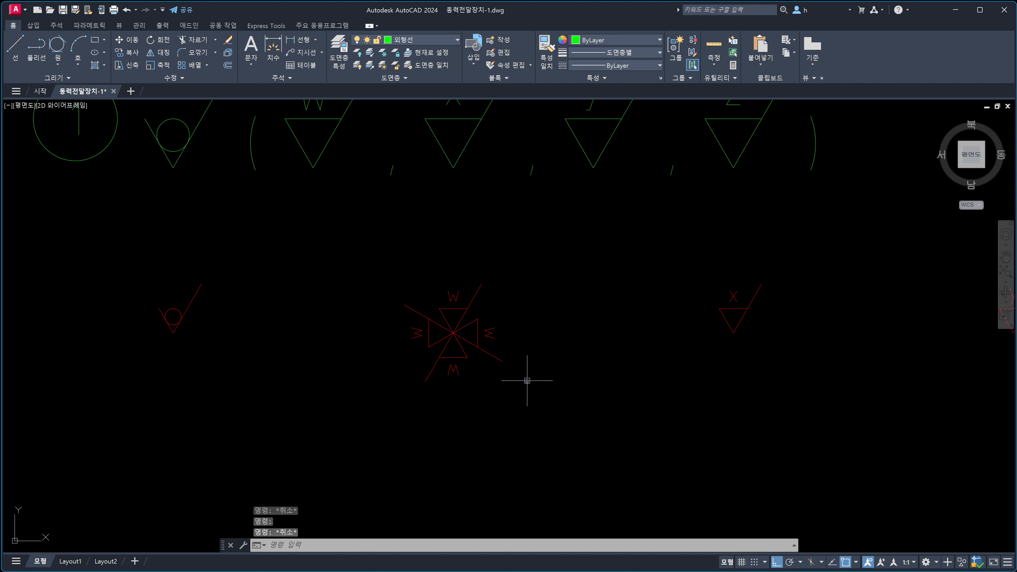
{"action": "left_click", "coordinate": [526, 372]}
{"action": "left_click", "coordinate": [466, 317]}
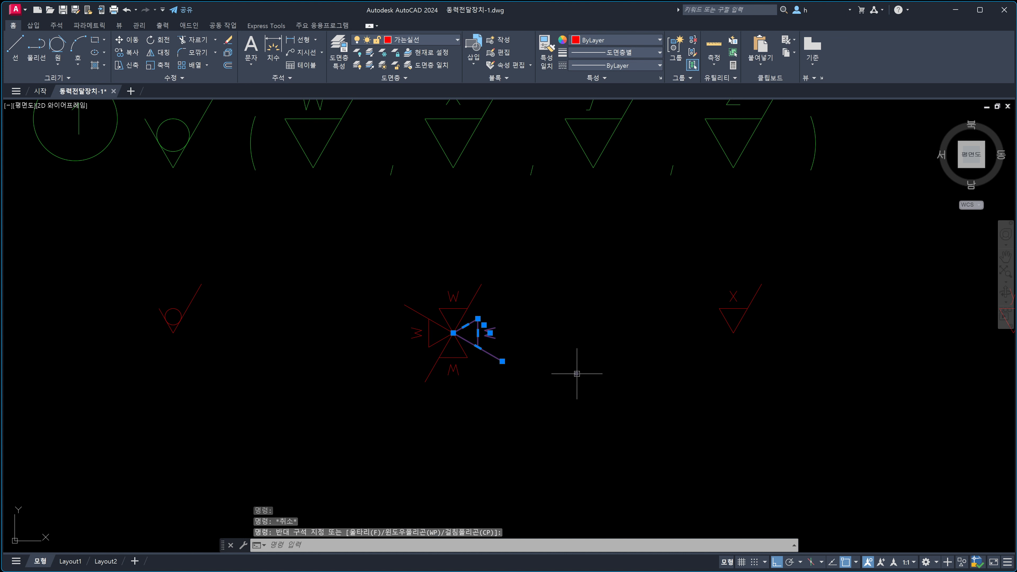
{"action": "key", "text": "Escape"}
Copy the right-hand rotated w symbol from its tip about 20 units horizontally to the right.
{"action": "type", "text": "co"}
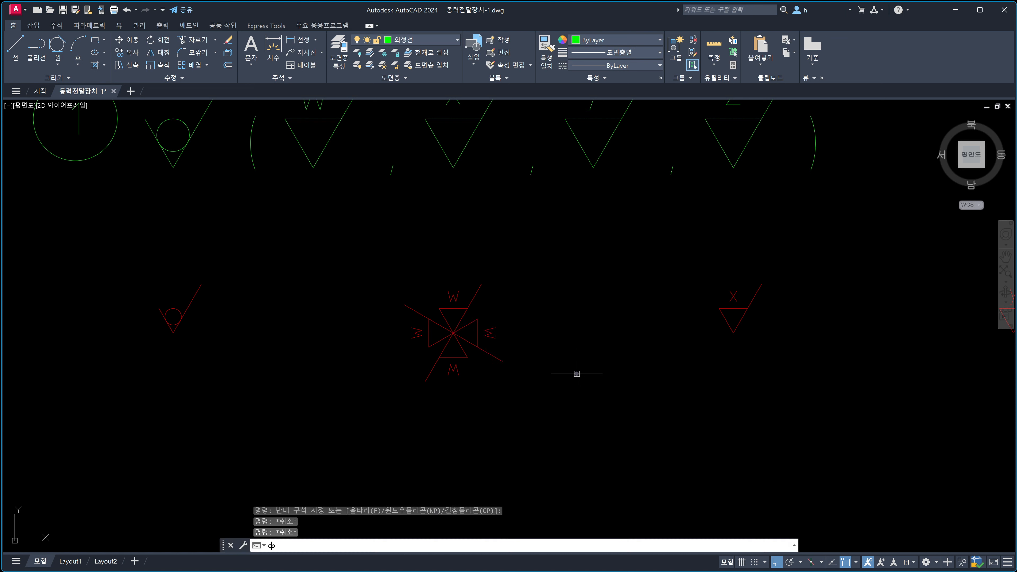
{"action": "key", "text": "Return"}
{"action": "left_click", "coordinate": [533, 391]}
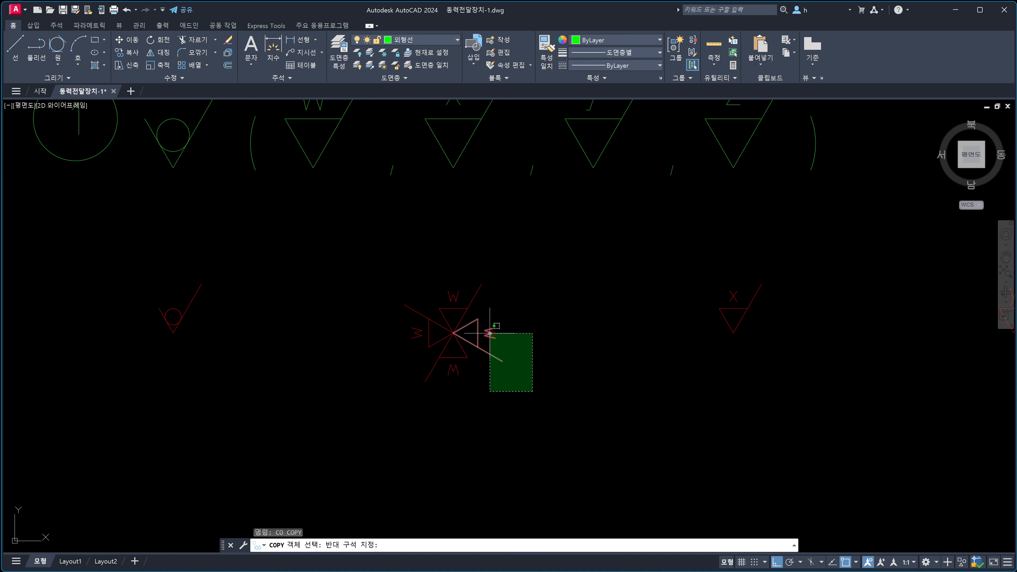
{"action": "left_click", "coordinate": [496, 340]}
{"action": "key", "text": "Return"}
{"action": "left_click", "coordinate": [454, 332]}
{"action": "left_click", "coordinate": [598, 332]}
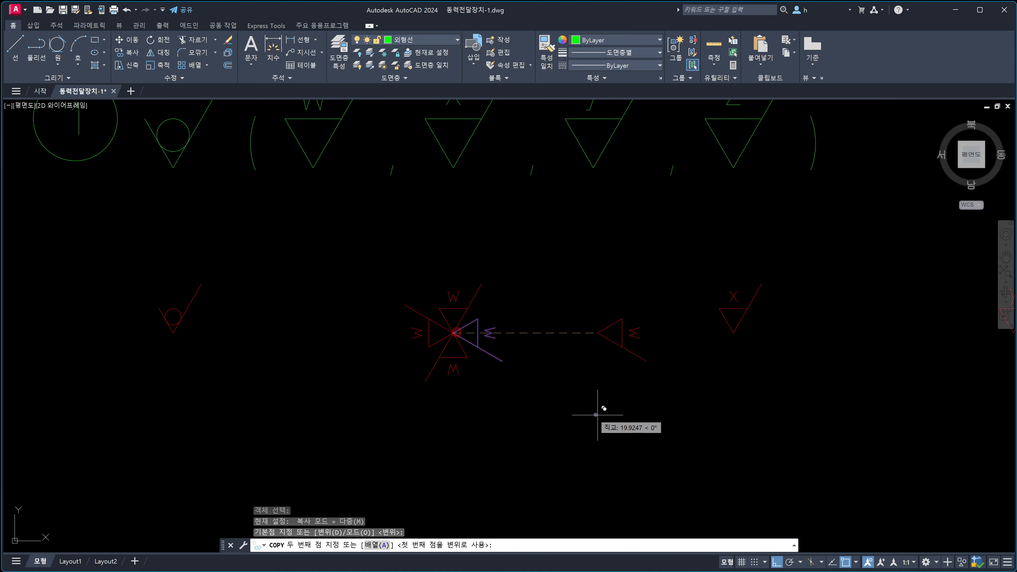
{"action": "key", "text": "Escape"}
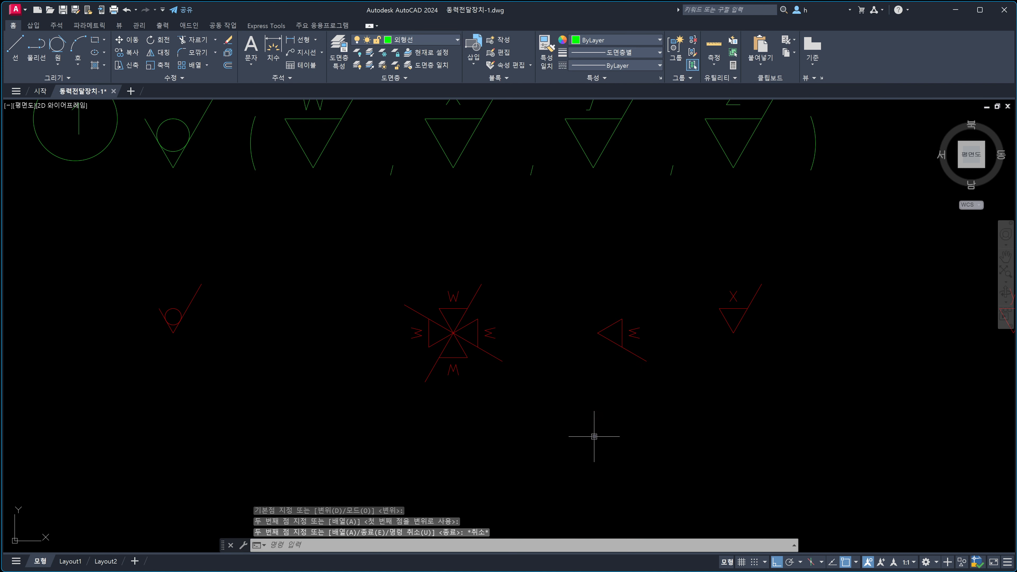
Delete the copied w symbol between the w cluster and the x symbol.
{"action": "left_click", "coordinate": [657, 384]}
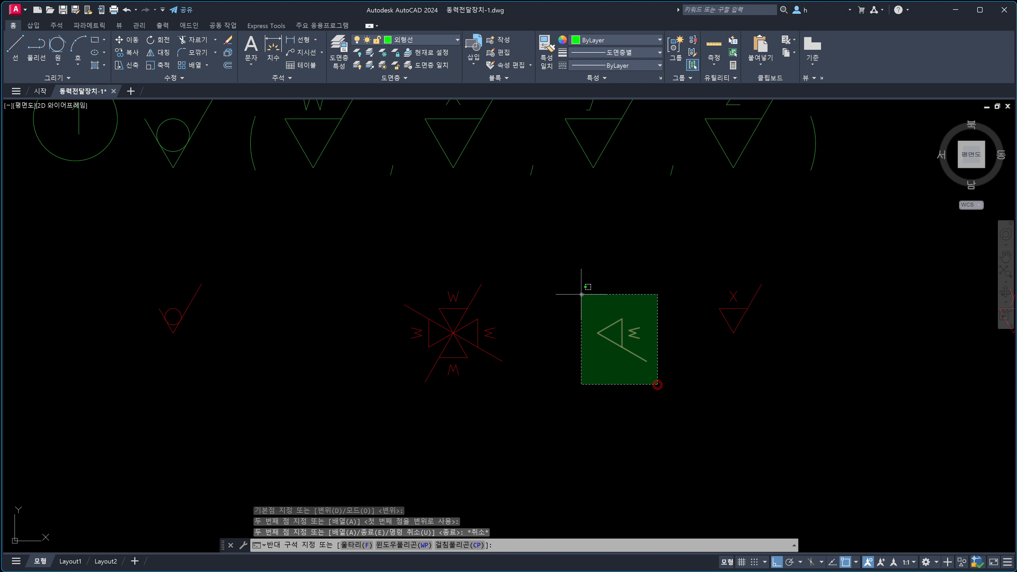
{"action": "left_click", "coordinate": [582, 294]}
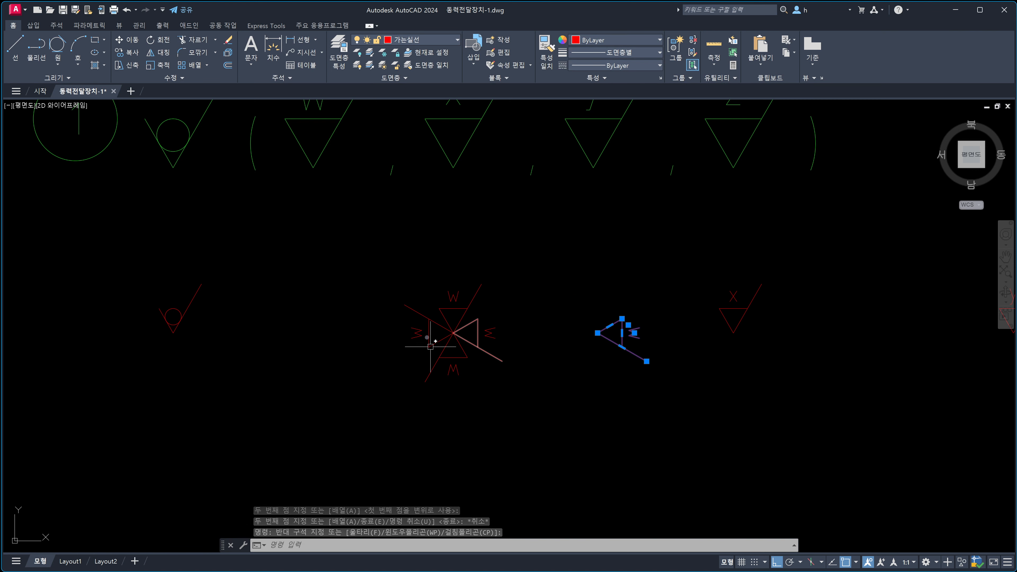
{"action": "key", "text": "Escape"}
{"action": "left_click", "coordinate": [619, 391]}
{"action": "left_click", "coordinate": [582, 327]}
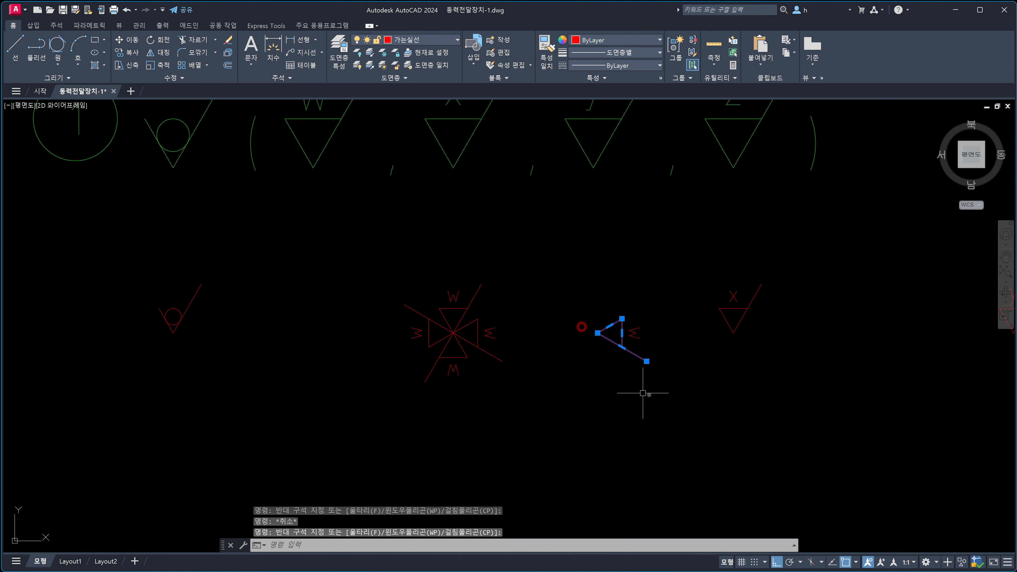
{"action": "left_click", "coordinate": [644, 393]}
{"action": "left_click", "coordinate": [606, 308]}
{"action": "key", "text": "Delete"}
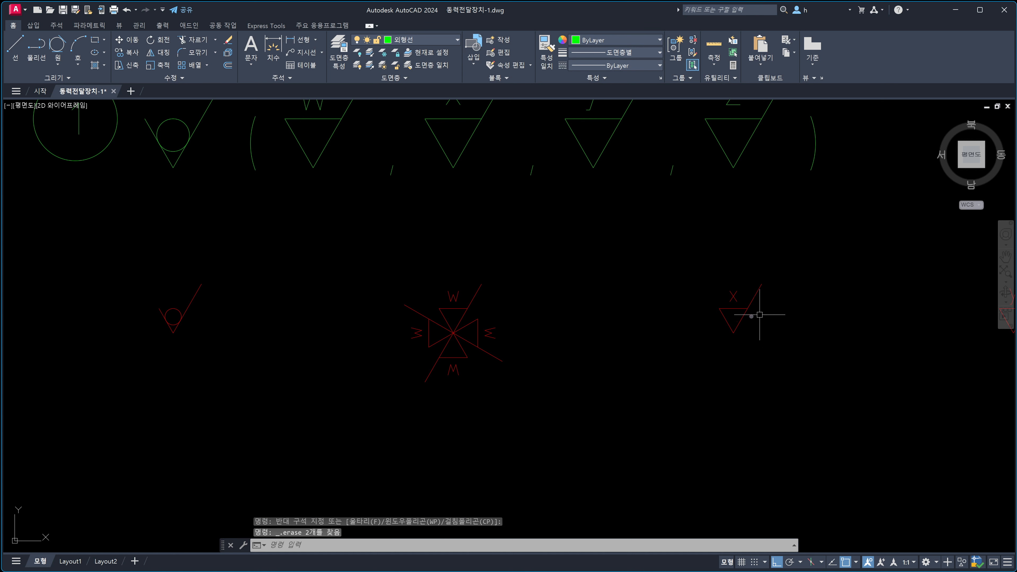
Create a polar array of the small red x symbol with its center 10 units directly below the symbol's bottom tip.
{"action": "middle_click_drag", "start_coordinate": [769, 340], "coordinate": [659, 340]}
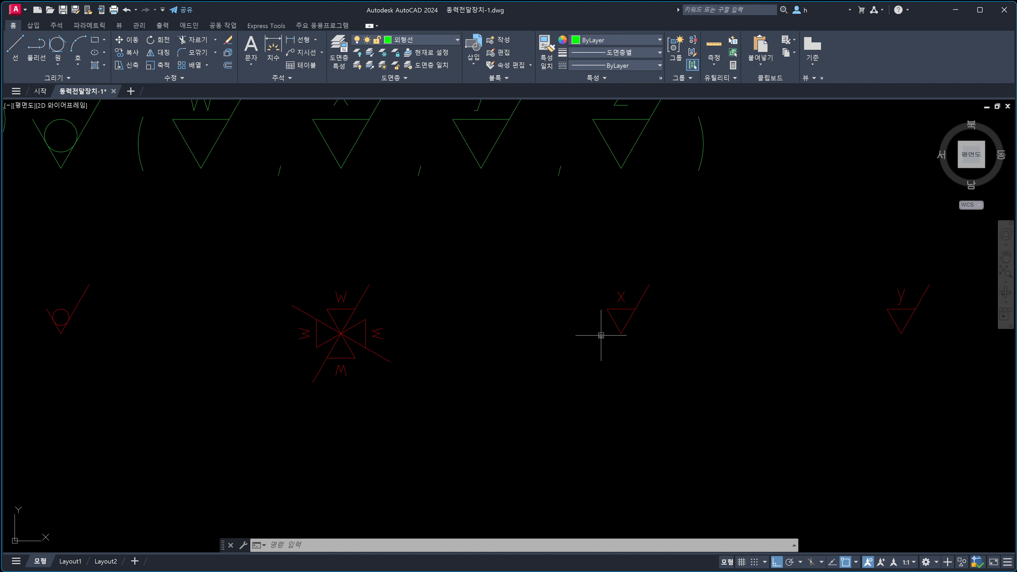
{"action": "type", "text": "ar"}
{"action": "key", "text": "Return"}
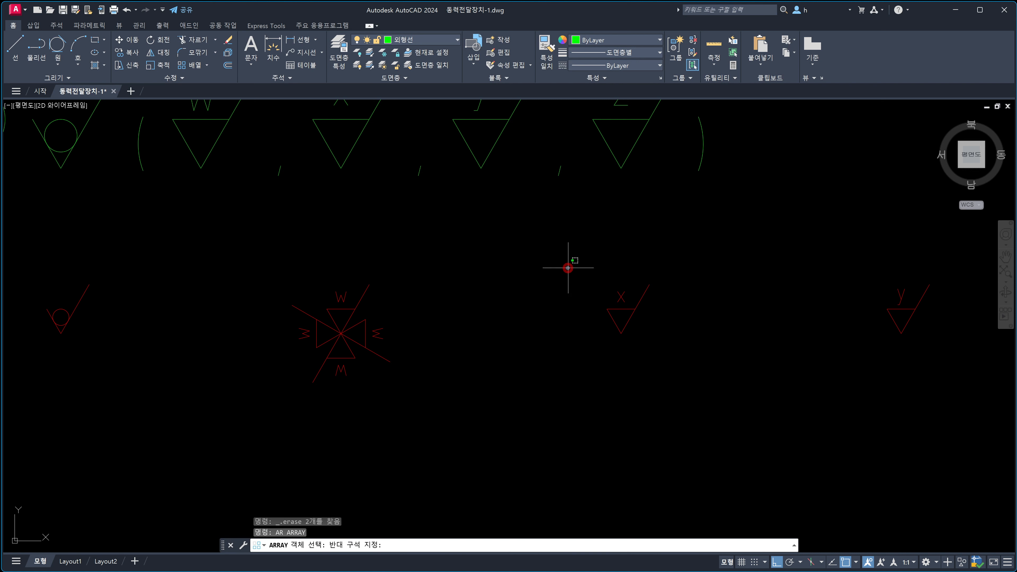
{"action": "left_click", "coordinate": [567, 267]}
{"action": "left_click", "coordinate": [680, 356]}
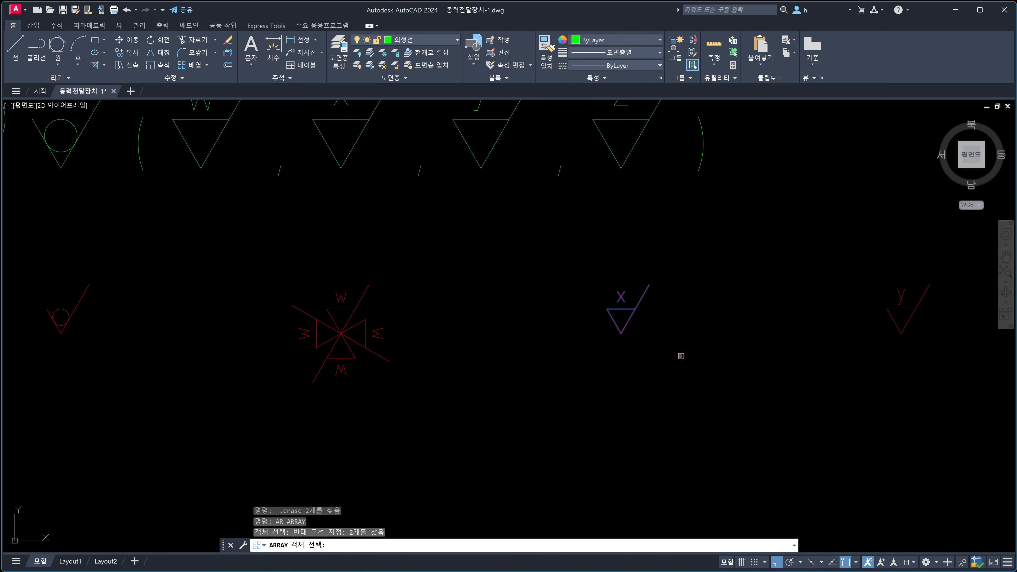
{"action": "key", "text": "Return"}
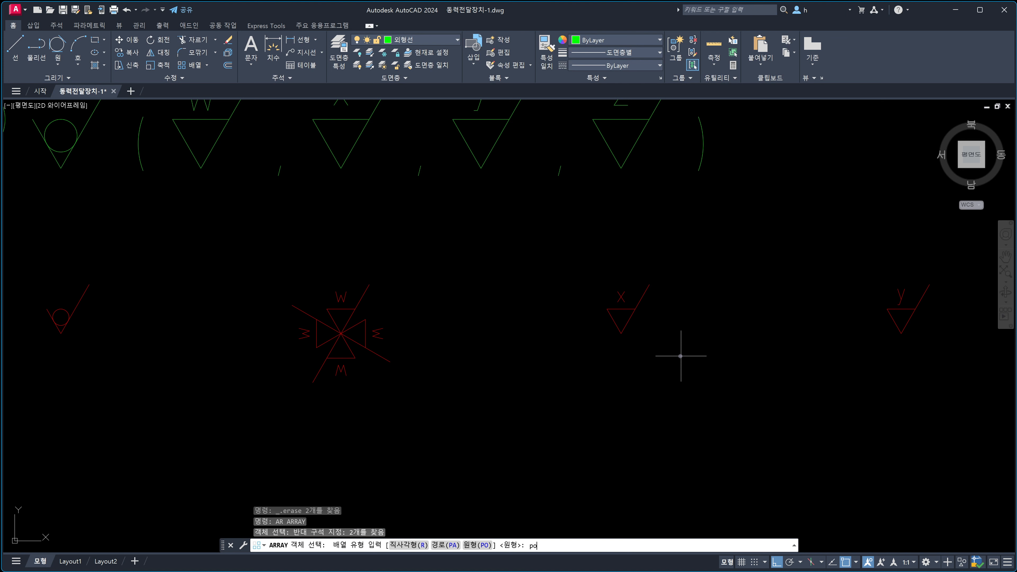
{"action": "key", "text": "Return"}
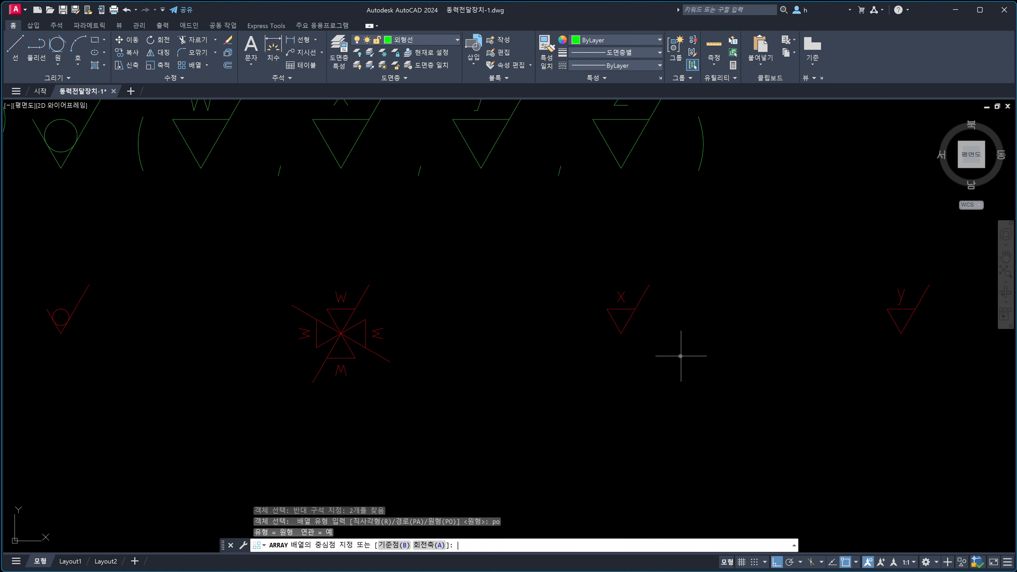
{"action": "right_click", "coordinate": [628, 368], "text": "shift"}
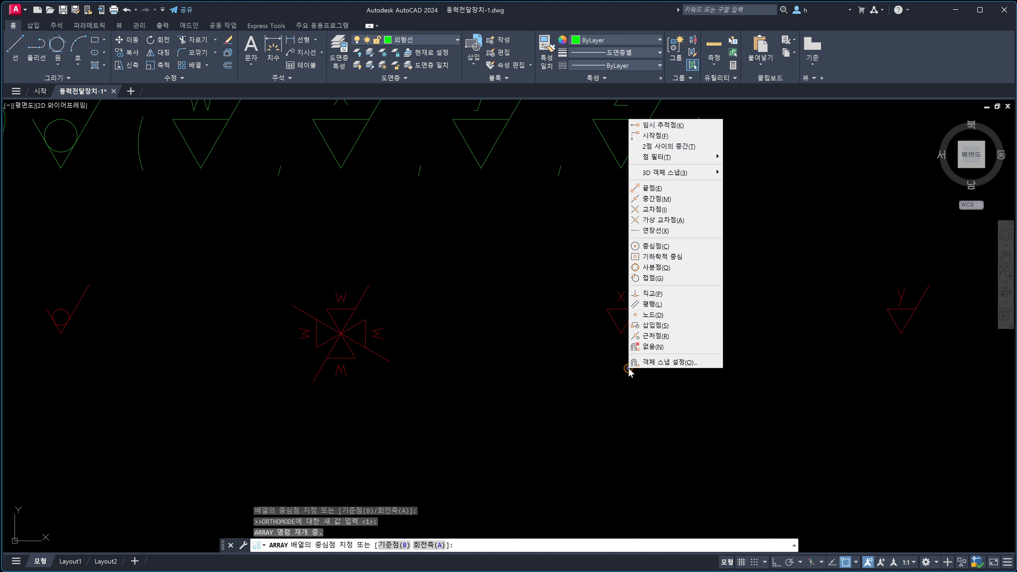
{"action": "left_click", "coordinate": [672, 132]}
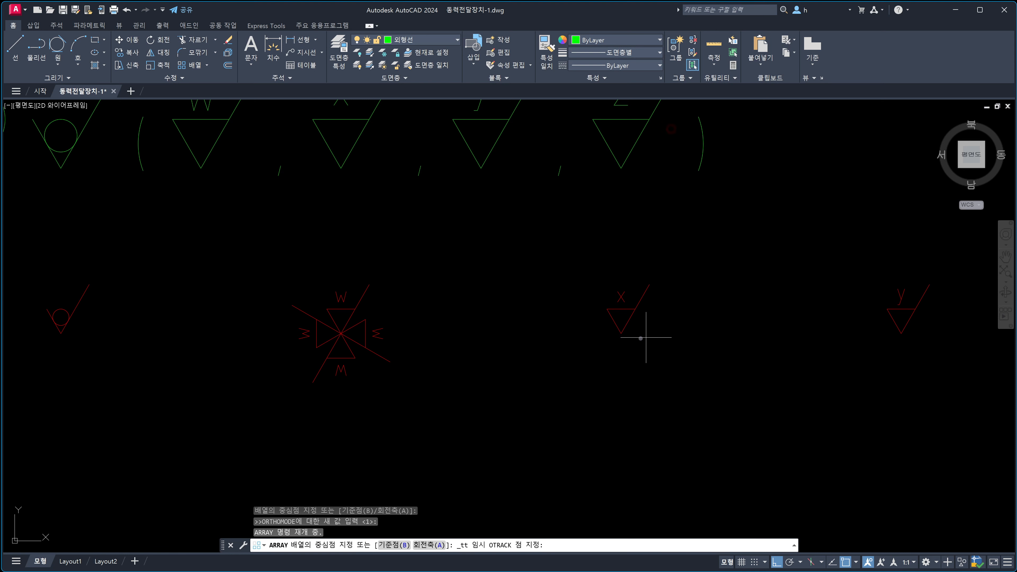
{"action": "left_click", "coordinate": [623, 331]}
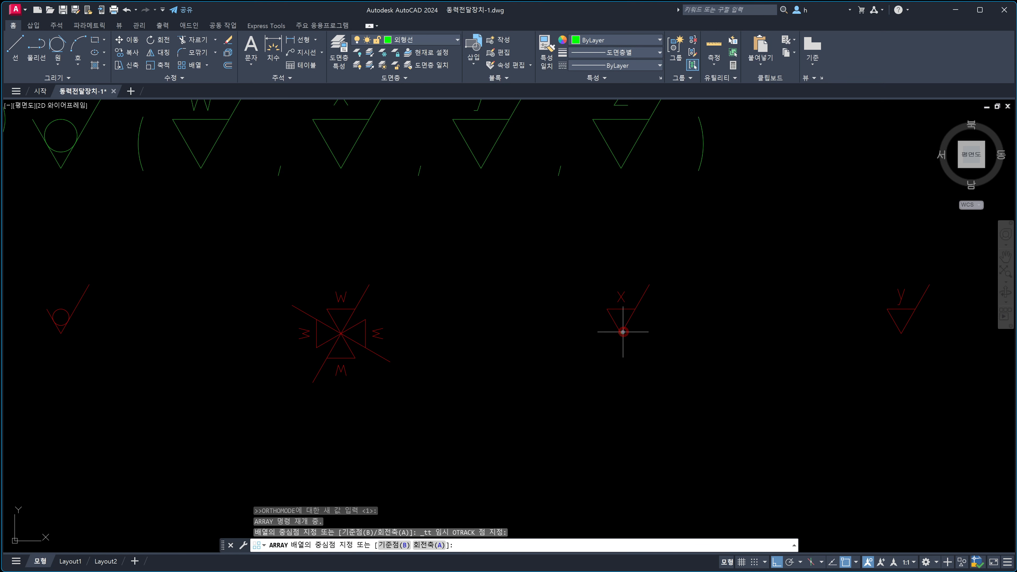
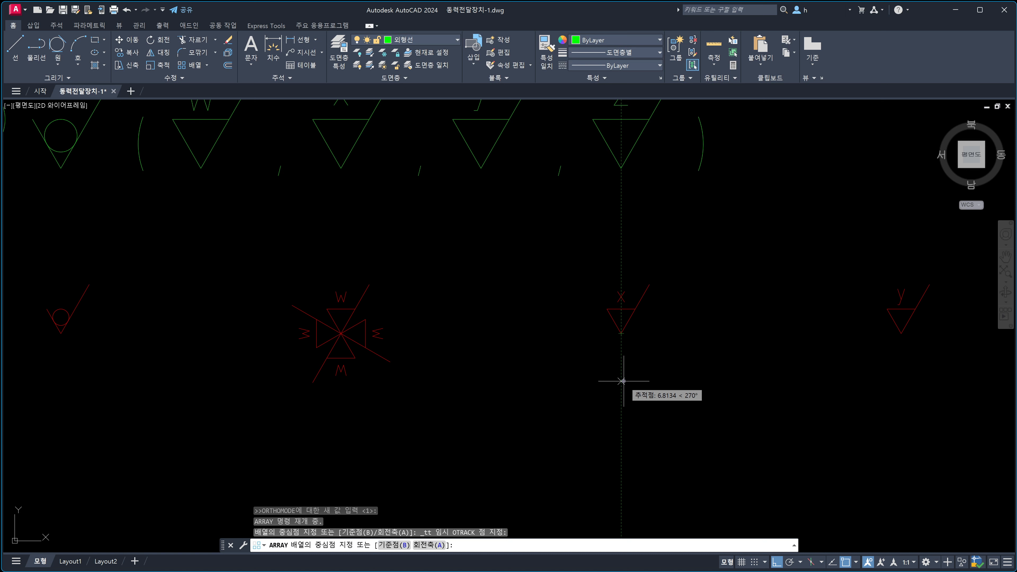
{"action": "key", "text": "Return"}
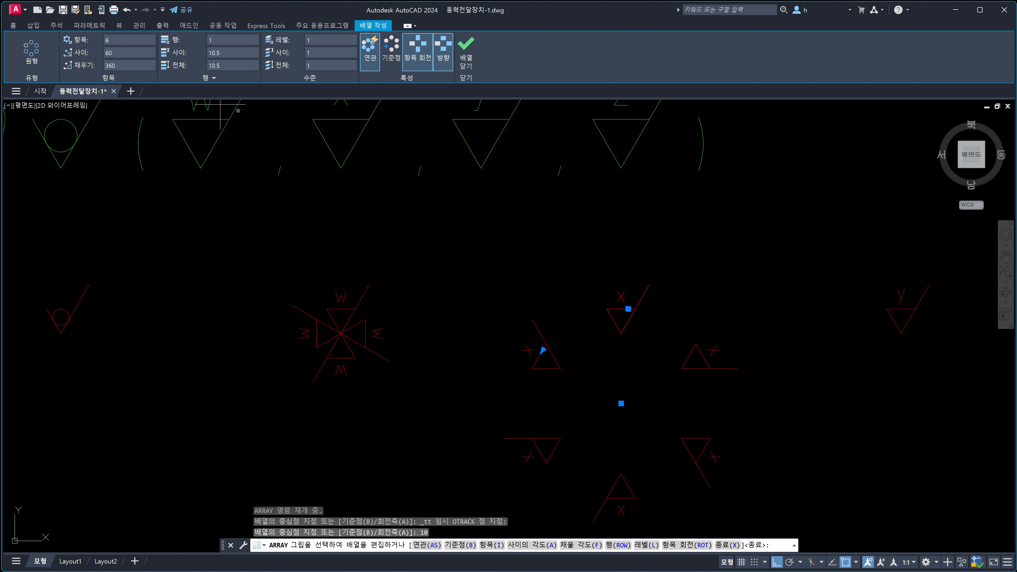
Set the x symbol's polar array to 8 items and finish the array.
{"action": "key", "text": "Return"}
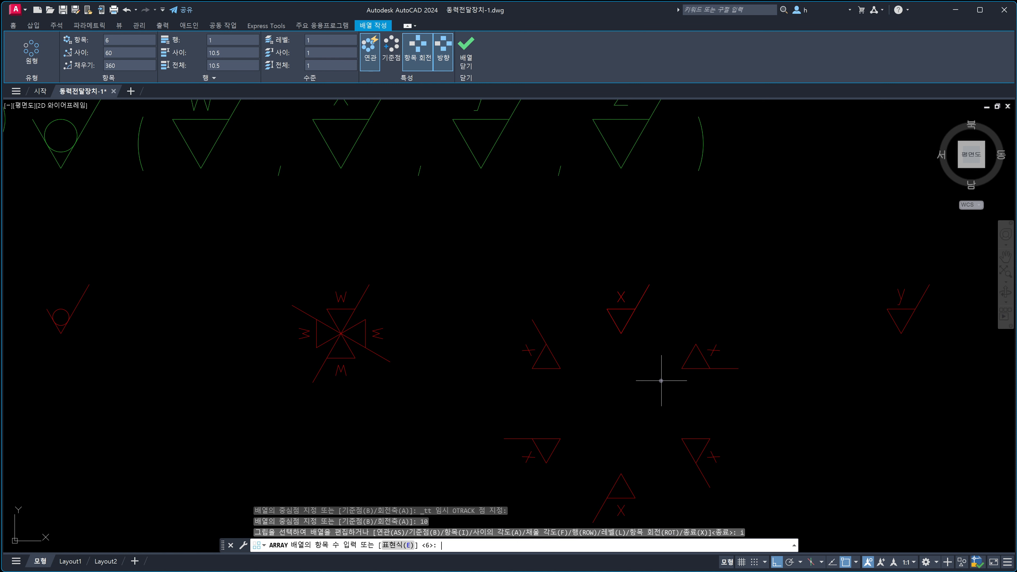
{"action": "type", "text": "8"}
{"action": "key", "text": "Return"}
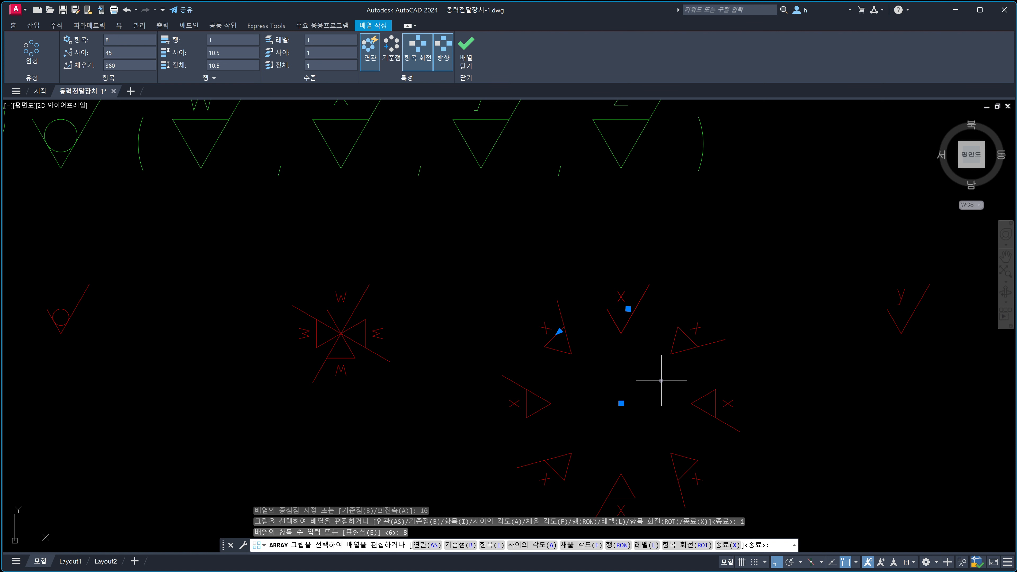
{"action": "key", "text": "Return"}
{"action": "key", "text": "Escape"}
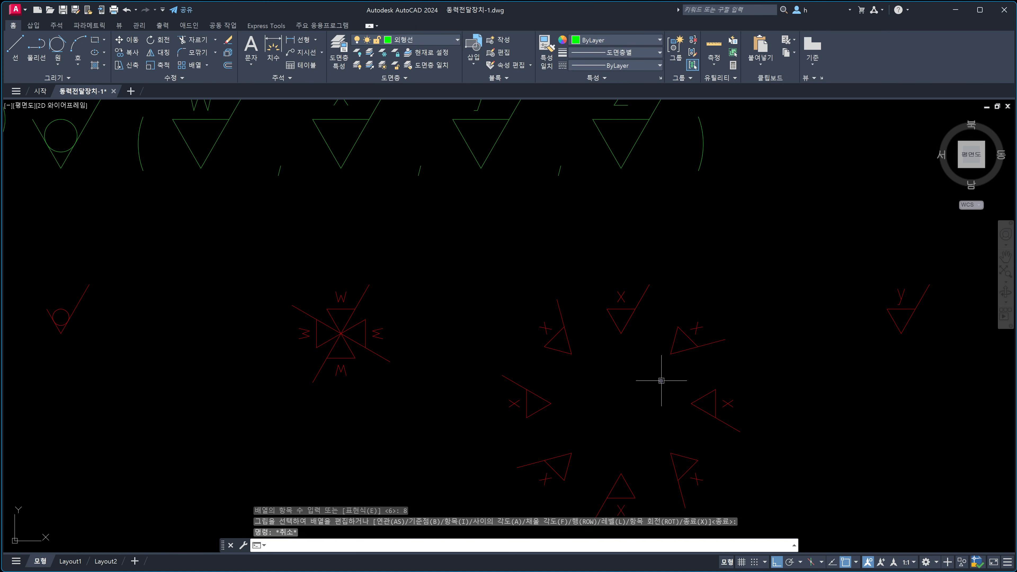
Explode the polar array of x symbols into separate symbols.
{"action": "left_click", "coordinate": [700, 397]}
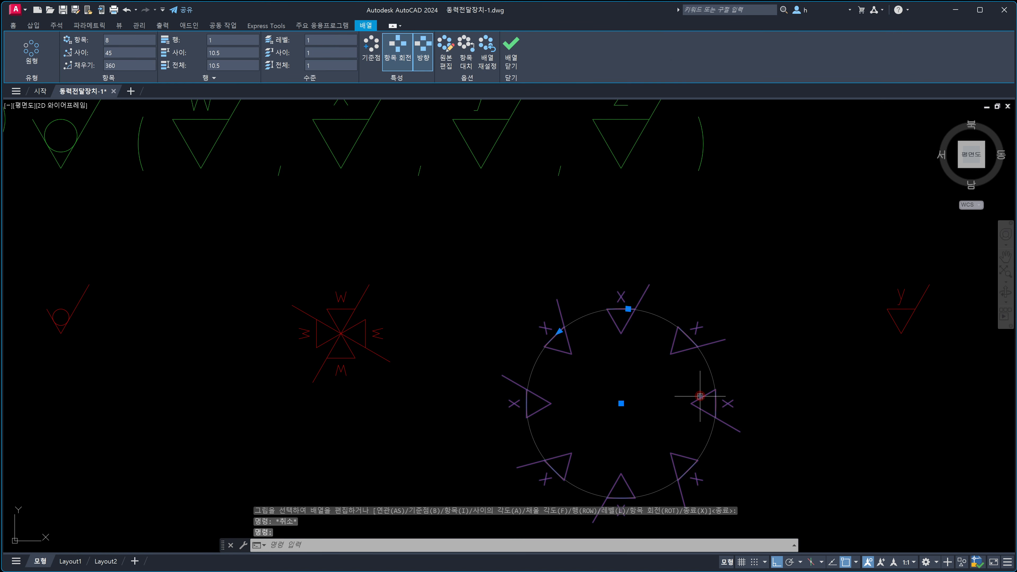
{"action": "scroll", "coordinate": [738, 386], "scroll_direction": "down", "scroll_amount": 2}
{"action": "key", "text": "Escape"}
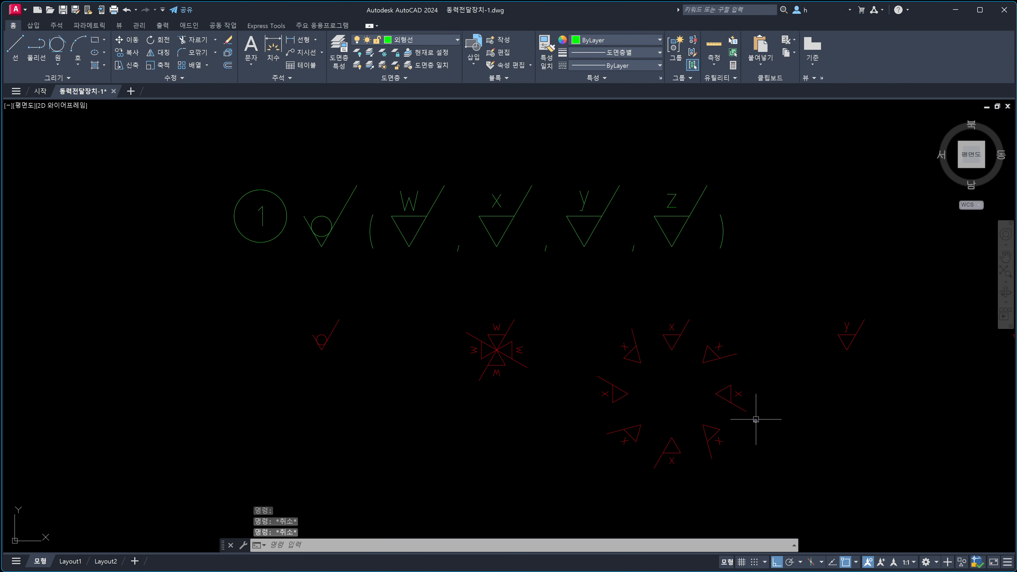
{"action": "type", "text": "x"}
{"action": "key", "text": "Return"}
{"action": "left_click", "coordinate": [757, 447]}
{"action": "left_click", "coordinate": [668, 382]}
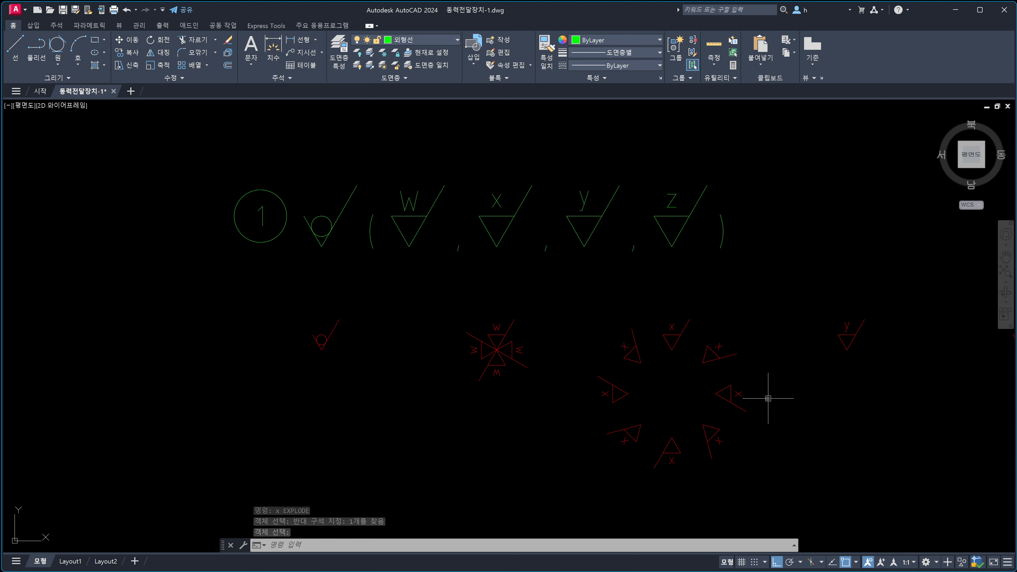
Examine the upper x symbols and the one on the ring's right side individually.
{"action": "scroll", "coordinate": [768, 398], "scroll_direction": "up", "scroll_amount": 2}
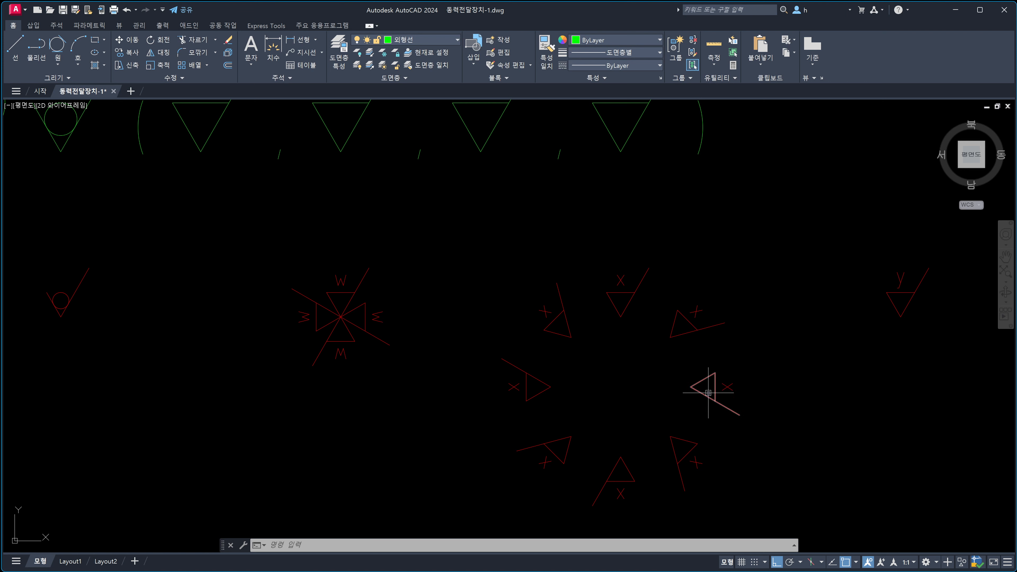
{"action": "left_click", "coordinate": [767, 409]}
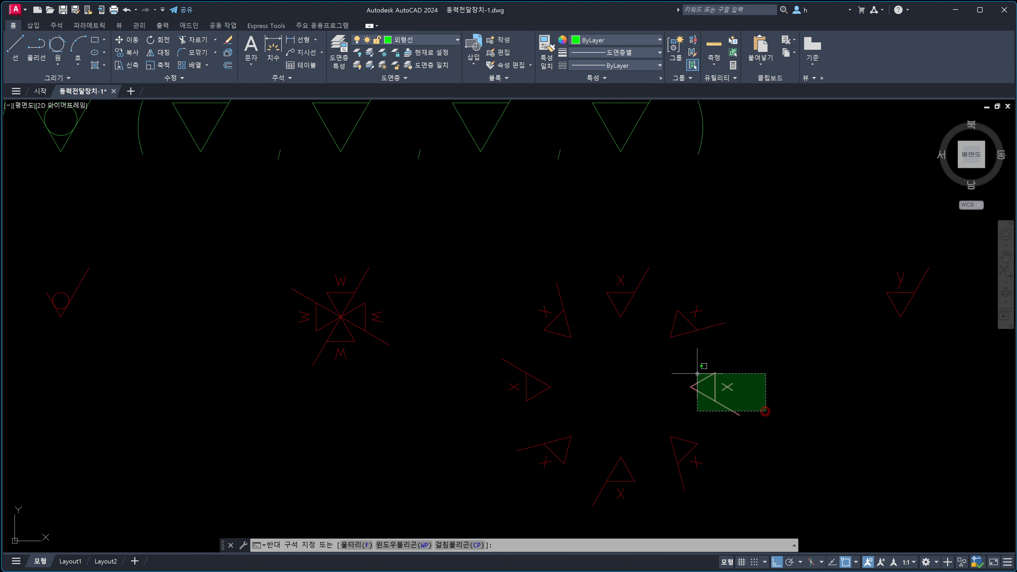
{"action": "left_click", "coordinate": [682, 363]}
{"action": "key", "text": "Escape"}
{"action": "left_click", "coordinate": [739, 341]}
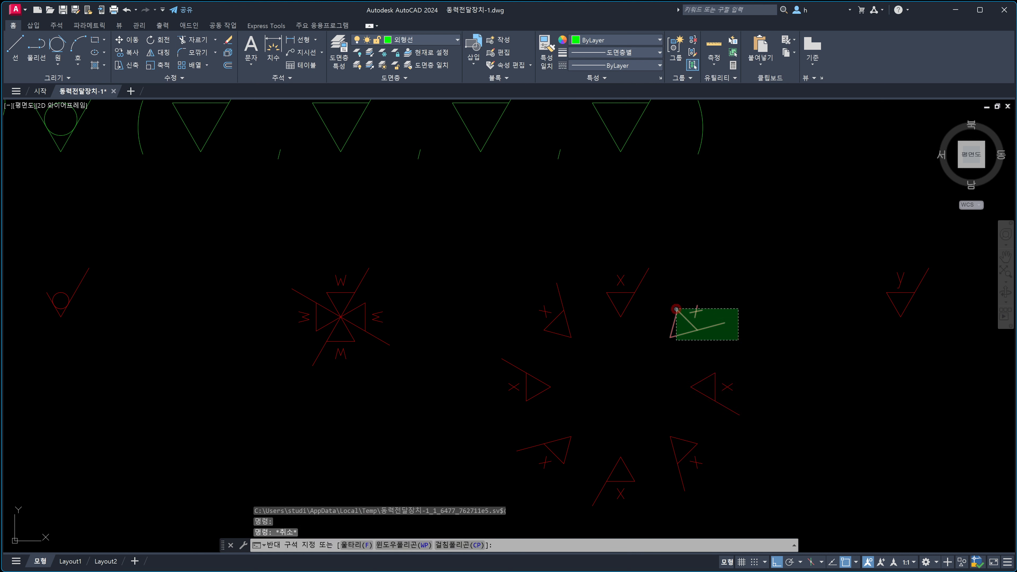
{"action": "key", "text": "Escape"}
{"action": "left_click", "coordinate": [643, 309]}
{"action": "left_click", "coordinate": [596, 269]}
{"action": "key", "text": "Escape"}
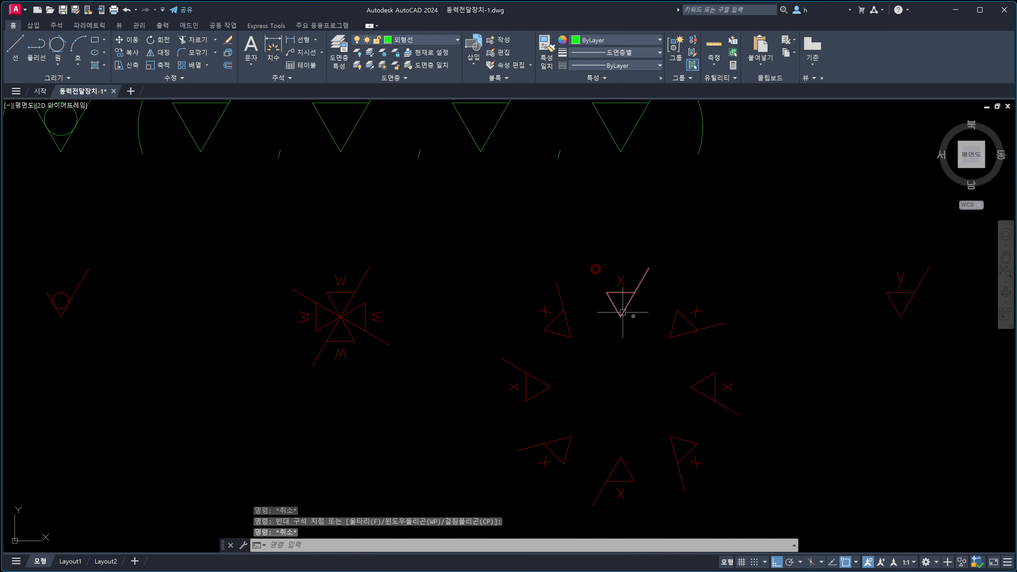
Examine the four diagonal x symbols in the exploded ring as one selection, and clear the selection.
{"action": "left_click", "coordinate": [720, 341]}
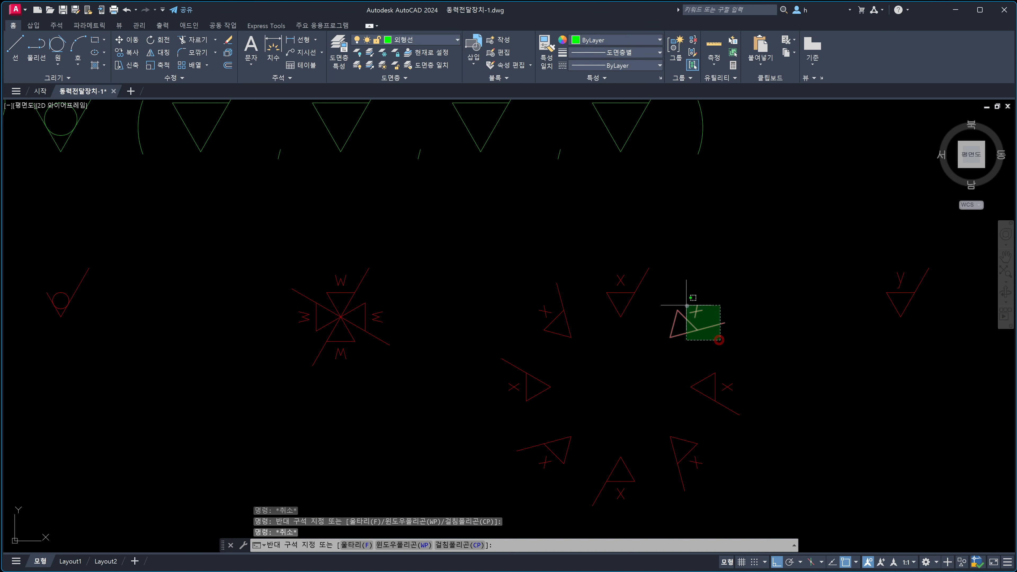
{"action": "left_click", "coordinate": [681, 307]}
{"action": "left_click", "coordinate": [722, 478]}
{"action": "left_click", "coordinate": [674, 445]}
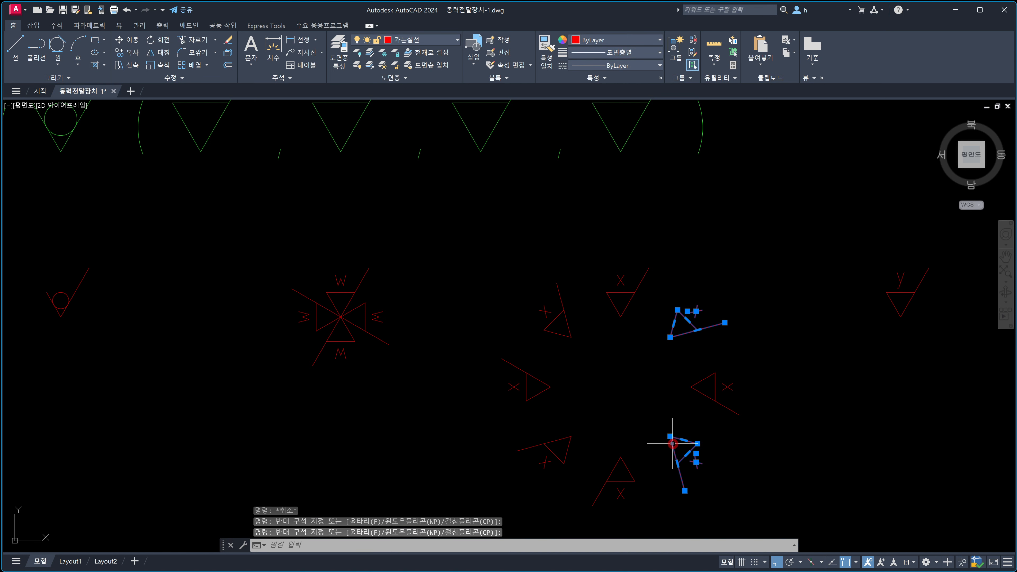
{"action": "left_click", "coordinate": [589, 470]}
{"action": "left_click", "coordinate": [530, 447]}
{"action": "left_click", "coordinate": [579, 347]}
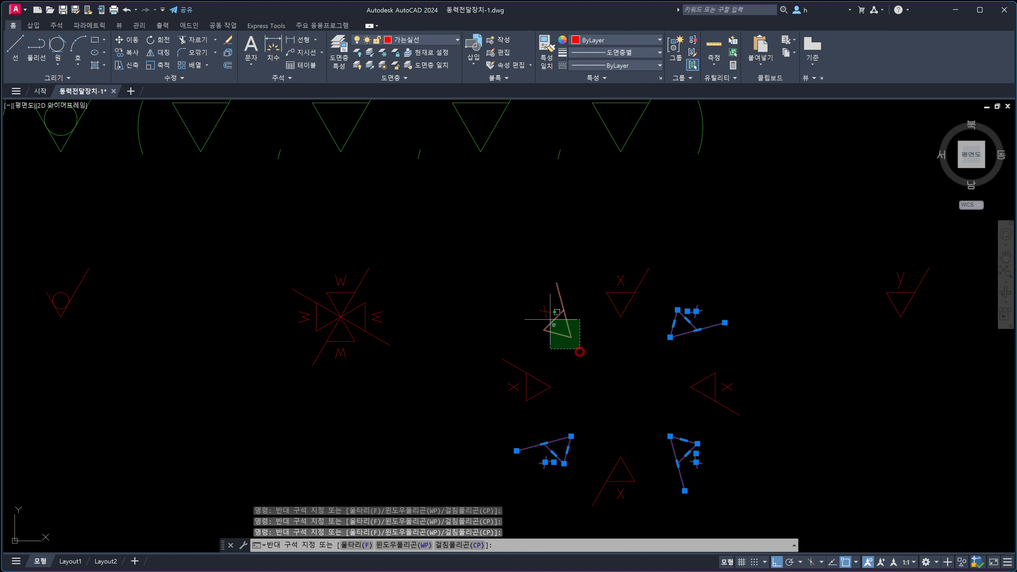
{"action": "left_click", "coordinate": [545, 312]}
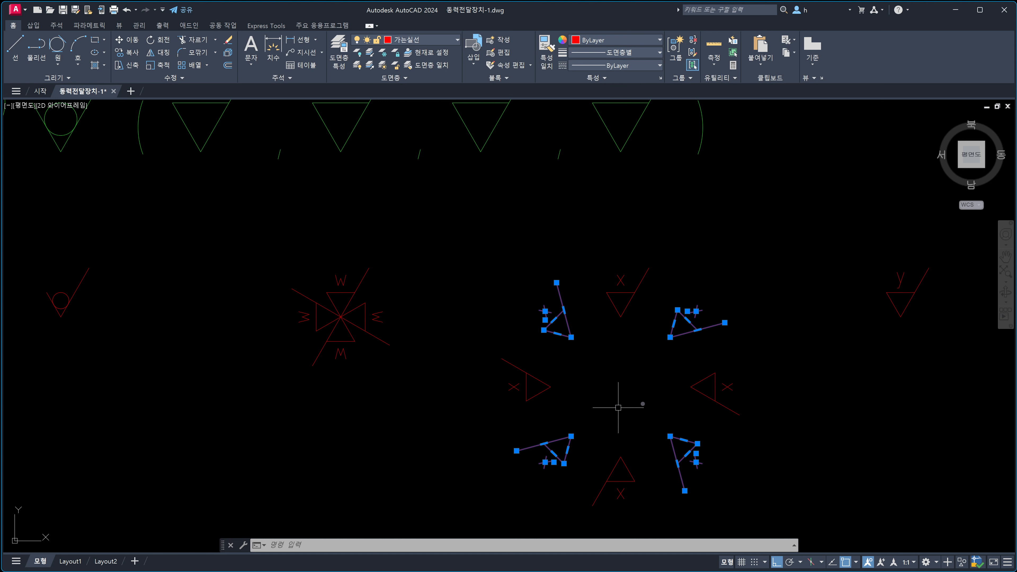
{"action": "left_click", "coordinate": [616, 409]}
{"action": "key", "text": "Escape"}
Create a polar array of the small red y symbol with its center 10 units directly below the symbol's bottom tip.
{"action": "middle_click_drag", "start_coordinate": [725, 414], "coordinate": [697, 371]}
{"action": "scroll", "coordinate": [697, 371], "scroll_direction": "down", "scroll_amount": 3}
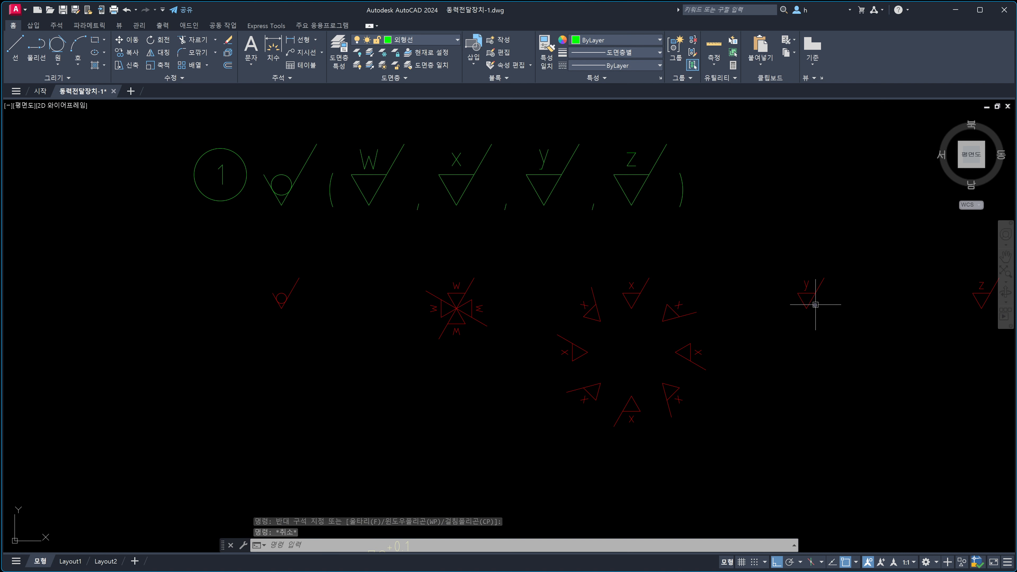
{"action": "scroll", "coordinate": [814, 320], "scroll_direction": "up", "scroll_amount": 2}
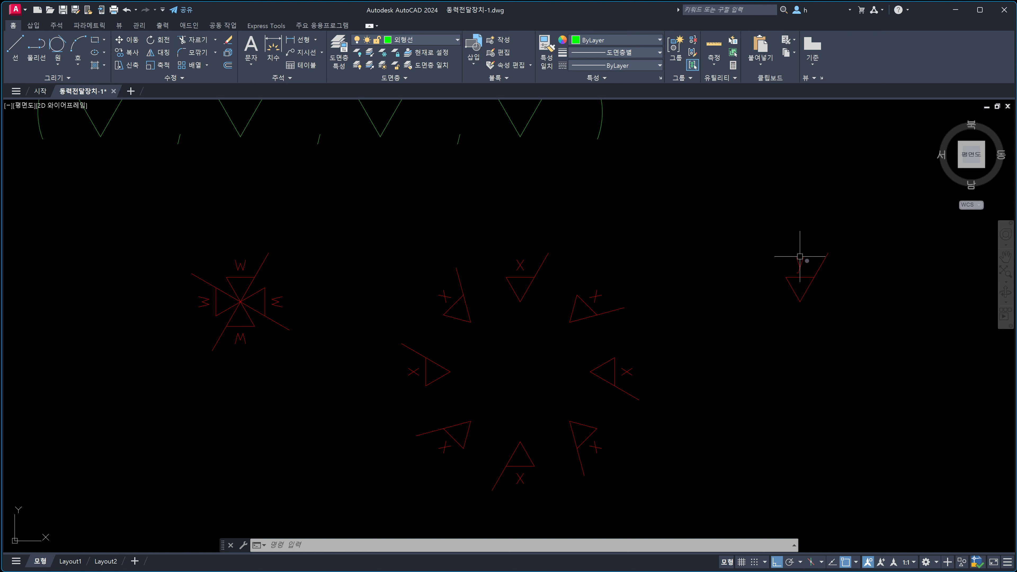
{"action": "middle_click_drag", "start_coordinate": [792, 318], "coordinate": [721, 302]}
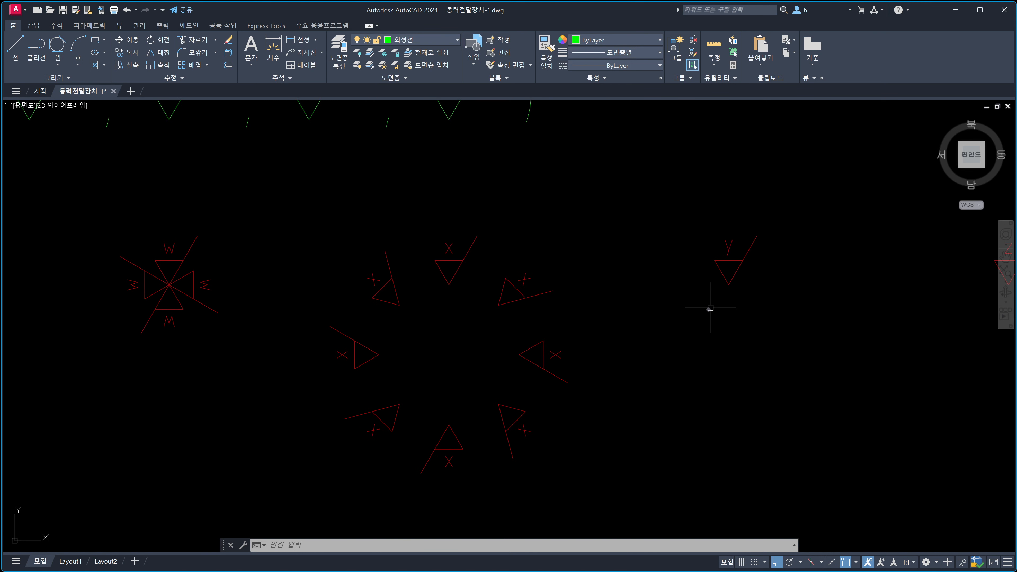
{"action": "key", "text": "Escape"}
{"action": "key", "text": "Escape"}
{"action": "key", "text": "Escape"}
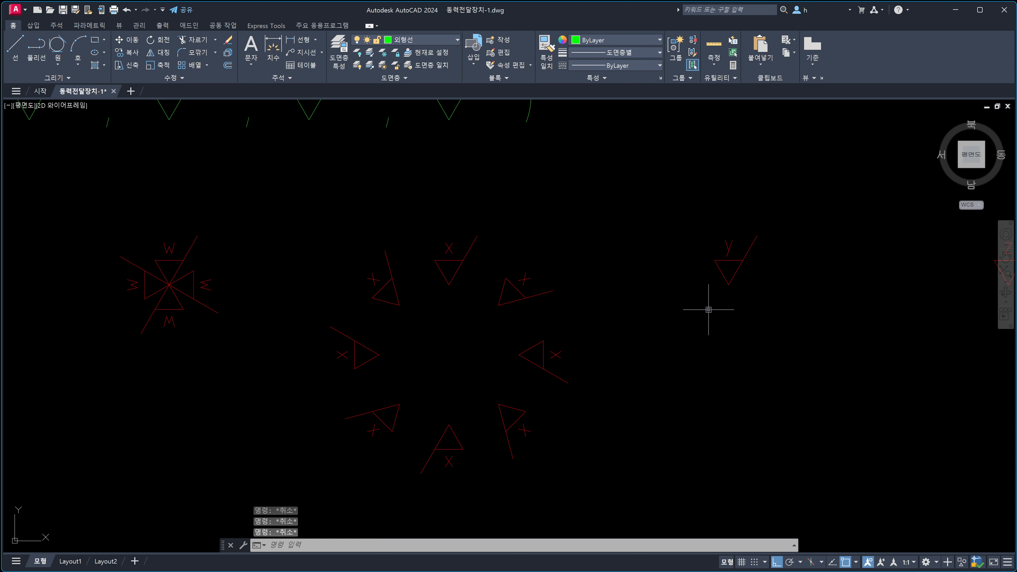
{"action": "type", "text": "AR"}
{"action": "key", "text": "Return"}
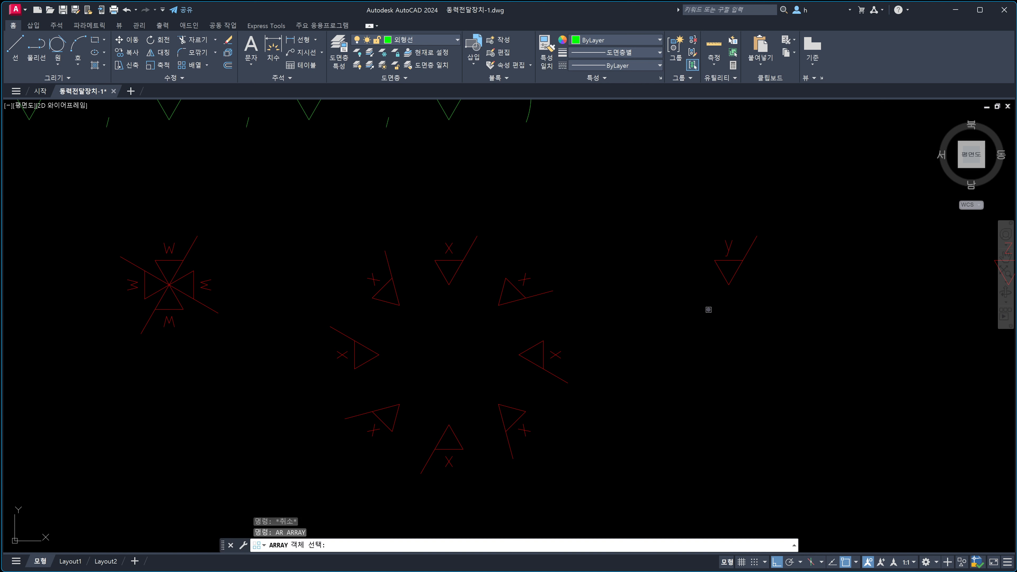
{"action": "left_click", "coordinate": [703, 220]}
{"action": "left_click", "coordinate": [804, 319]}
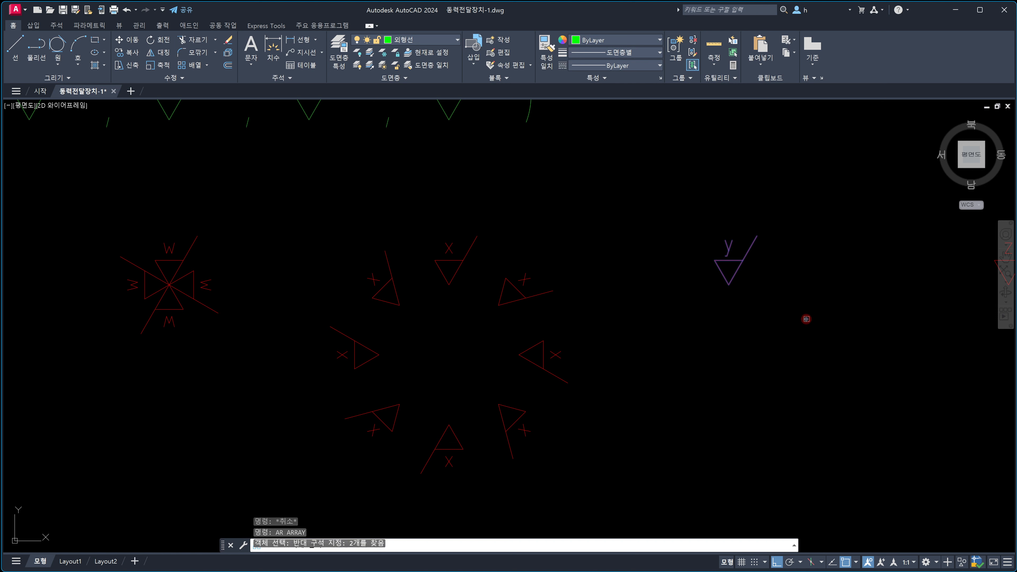
{"action": "key", "text": "Return"}
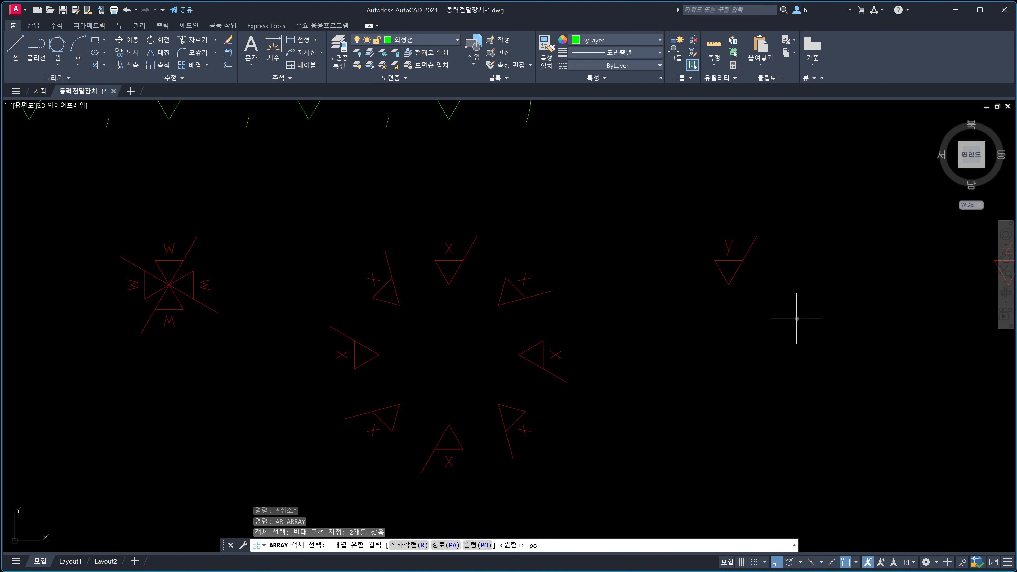
{"action": "key", "text": "Return"}
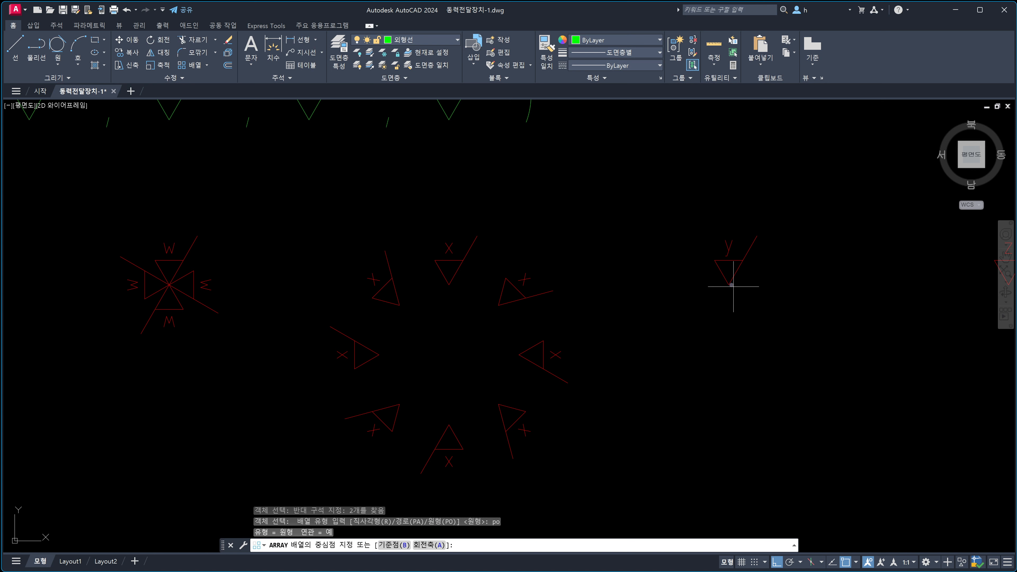
{"action": "right_click", "coordinate": [729, 284], "text": "shift"}
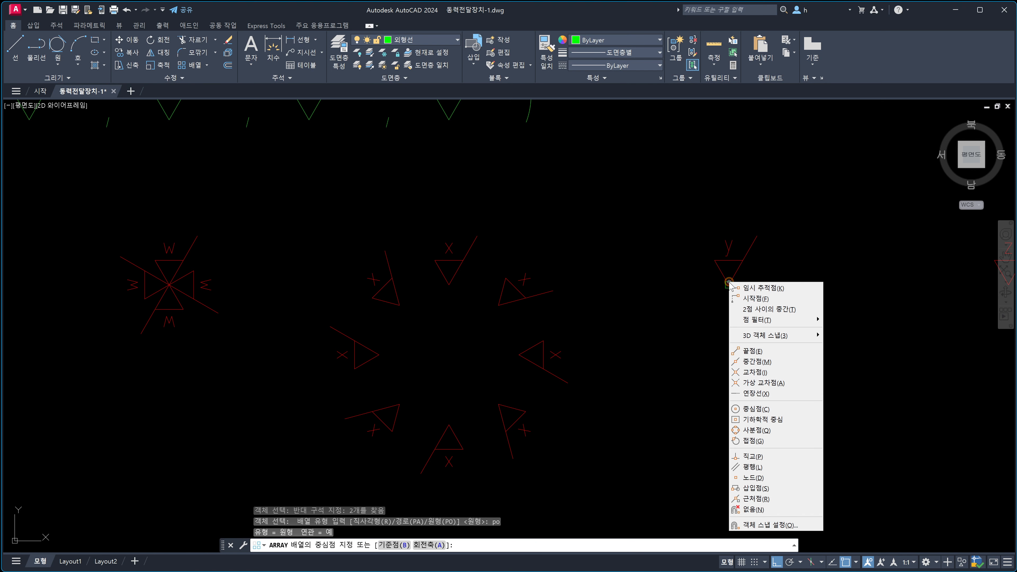
{"action": "left_click", "coordinate": [760, 289]}
{"action": "left_click", "coordinate": [728, 284]}
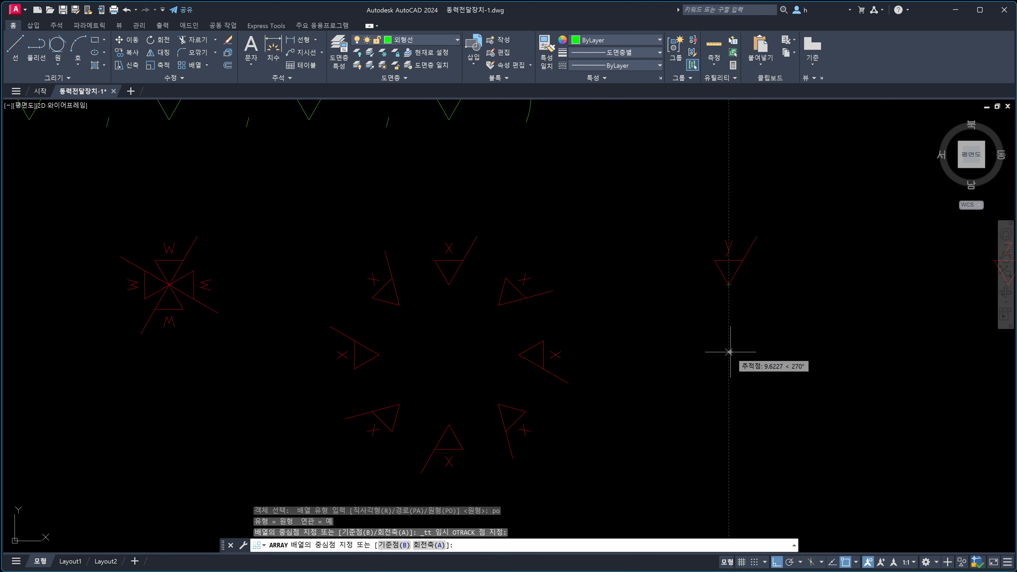
{"action": "key", "text": "Return"}
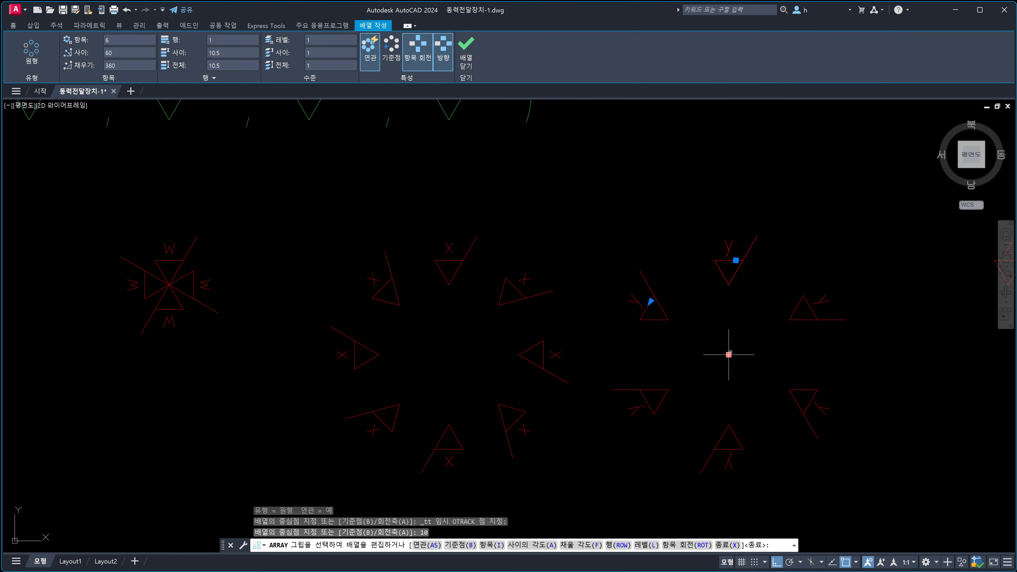
Set the y symbol's polar array to 8 items and finish the array.
{"action": "type", "text": "i"}
{"action": "key", "text": "Return"}
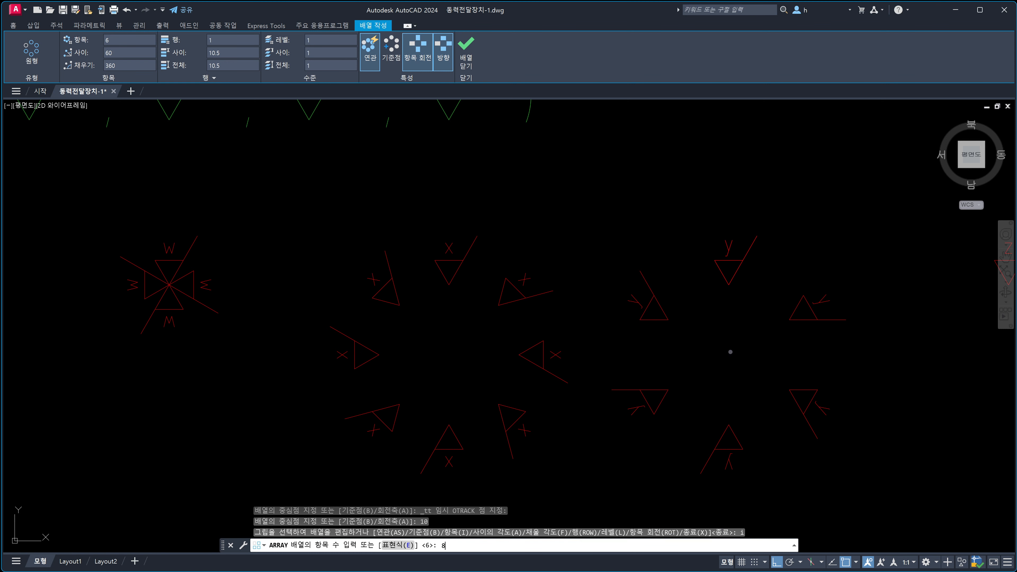
{"action": "type", "text": "8"}
{"action": "key", "text": "Return"}
{"action": "key", "text": "Return"}
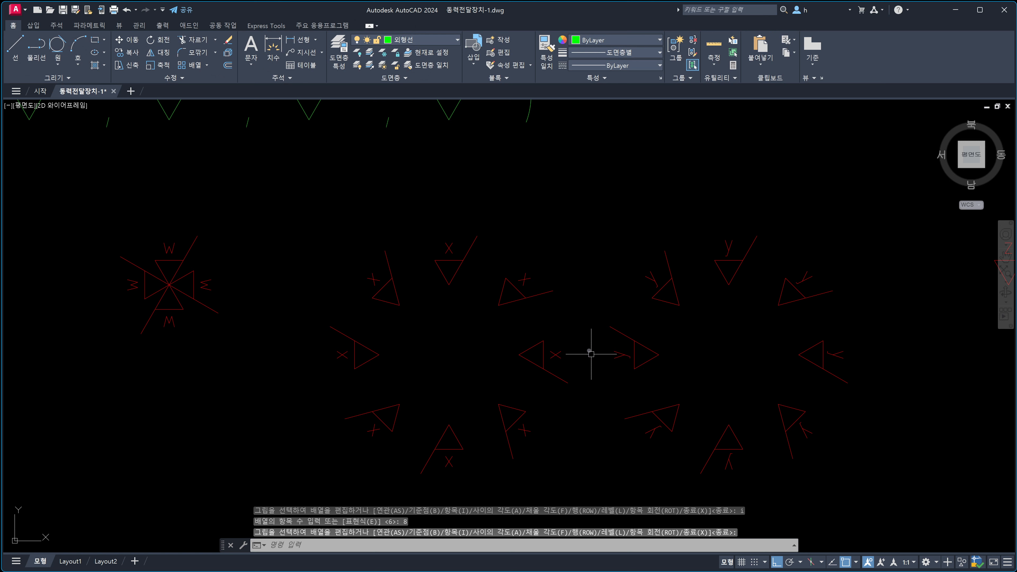
{"action": "key", "text": "Escape"}
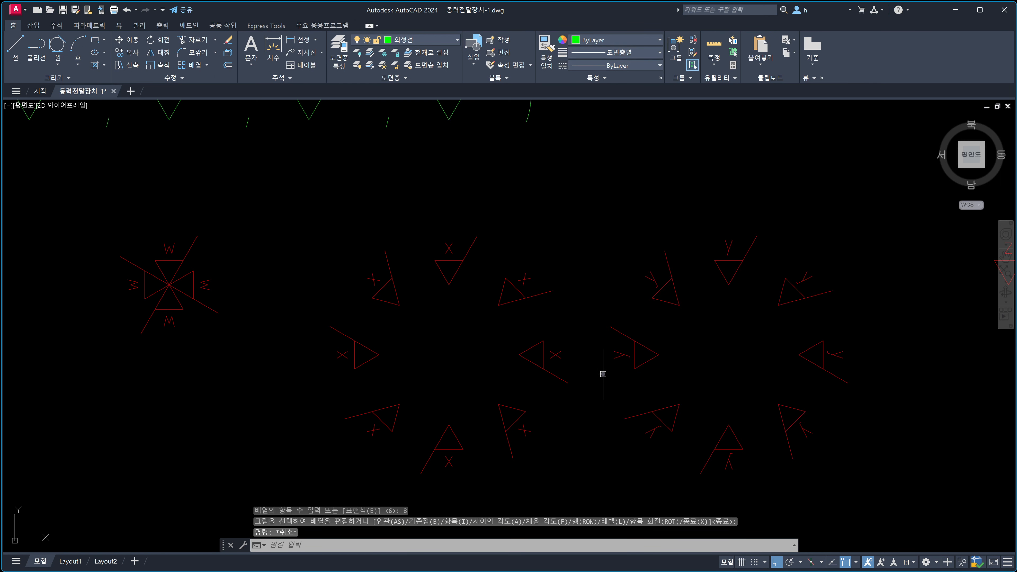
Explode the polar array of y symbols into separate symbols.
{"action": "type", "text": "x"}
{"action": "key", "text": "Return"}
{"action": "left_click", "coordinate": [633, 366]}
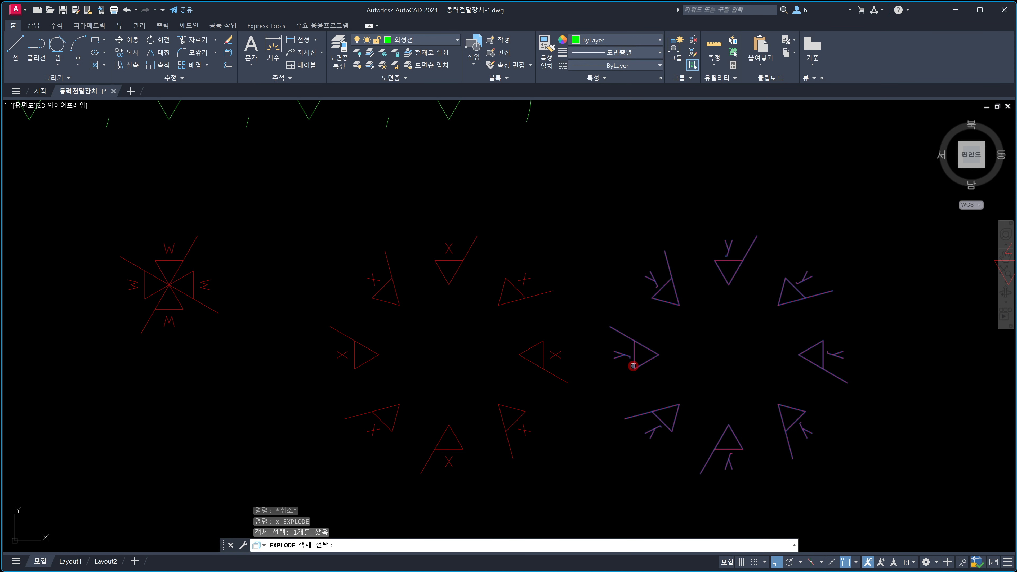
{"action": "key", "text": "Return"}
{"action": "scroll", "coordinate": [565, 366], "scroll_direction": "up", "scroll_amount": 4}
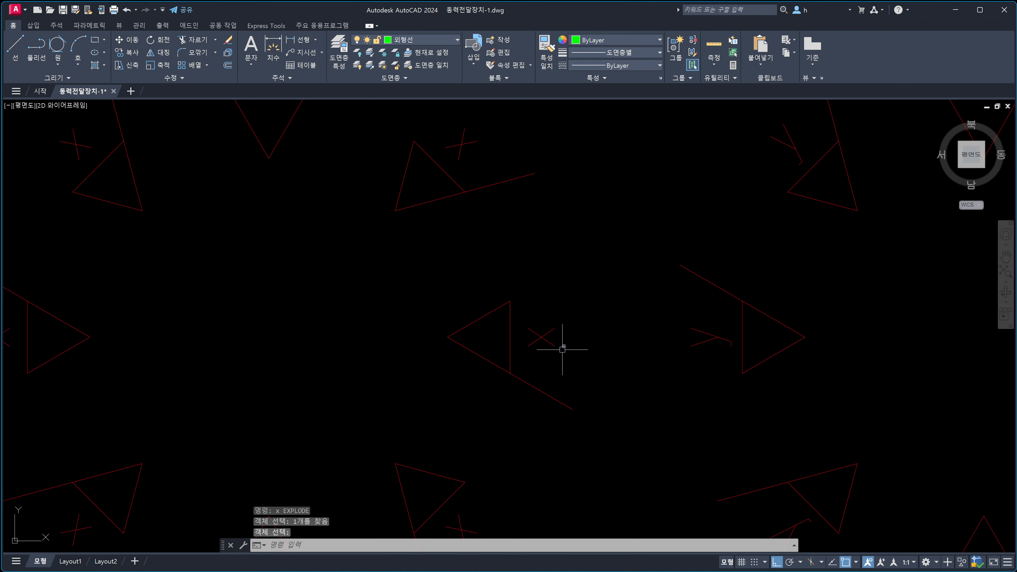
{"action": "scroll", "coordinate": [549, 336], "scroll_direction": "down", "scroll_amount": 2}
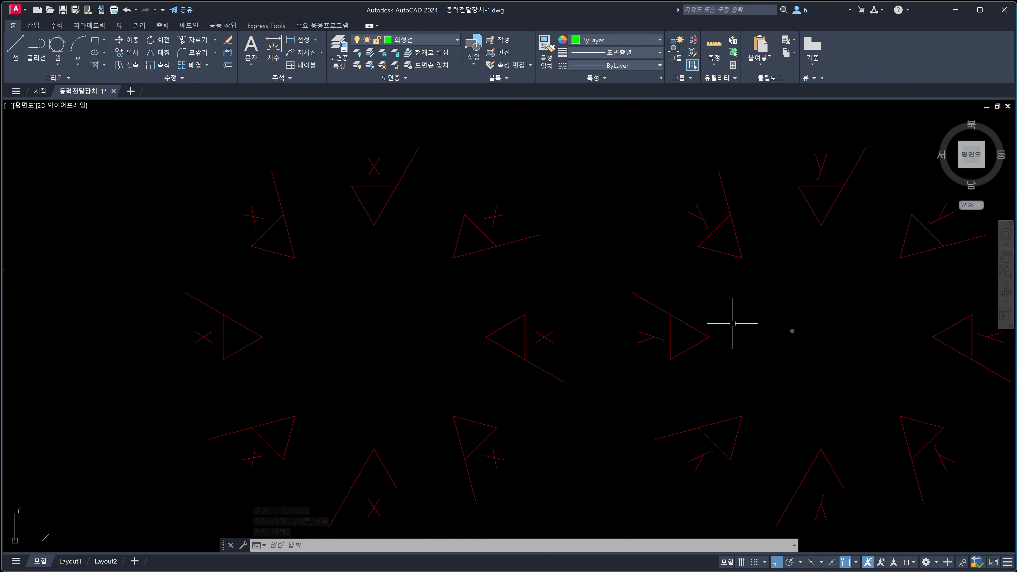
{"action": "middle_click_drag", "start_coordinate": [841, 340], "coordinate": [693, 333]}
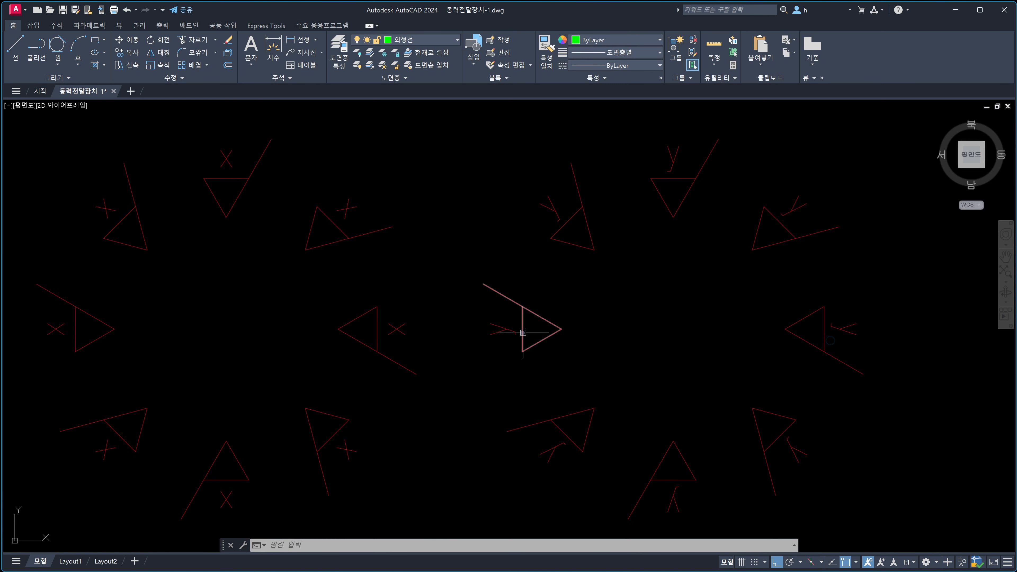
{"action": "scroll", "coordinate": [331, 306], "scroll_direction": "down", "scroll_amount": 2}
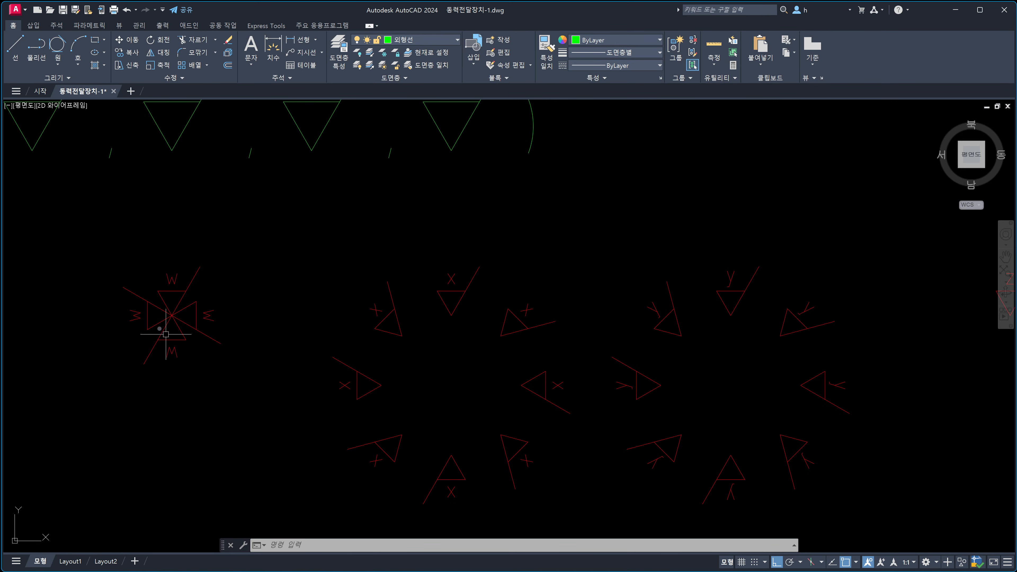
{"action": "scroll", "coordinate": [159, 326], "scroll_direction": "up", "scroll_amount": 4}
{"action": "middle_click_drag", "start_coordinate": [159, 325], "coordinate": [199, 332]}
{"action": "key", "text": "ctrl+2"}
{"action": "left_click_drag", "start_coordinate": [268, 211], "coordinate": [212, 210], "text": "ctrl+shift"}
{"action": "left_click_drag", "start_coordinate": [218, 207], "coordinate": [220, 208]}
{"action": "left_click_drag", "start_coordinate": [213, 226], "coordinate": [280, 229]}
{"action": "left_click_drag", "start_coordinate": [276, 221], "coordinate": [272, 243]}
{"action": "mouse_move", "coordinate": [116, 272]}
{"action": "left_mouse_down", "text": "ctrl+shift"}
{"action": "mouse_move", "coordinate": [109, 324]}
{"action": "mouse_move", "coordinate": [115, 341]}
{"action": "mouse_move", "coordinate": [121, 329]}
{"action": "mouse_move", "coordinate": [119, 345]}
{"action": "mouse_move", "coordinate": [128, 257]}
{"action": "mouse_move", "coordinate": [104, 281]}
{"action": "mouse_move", "coordinate": [138, 280]}
{"action": "left_mouse_up", "text": "ctrl+shift"}
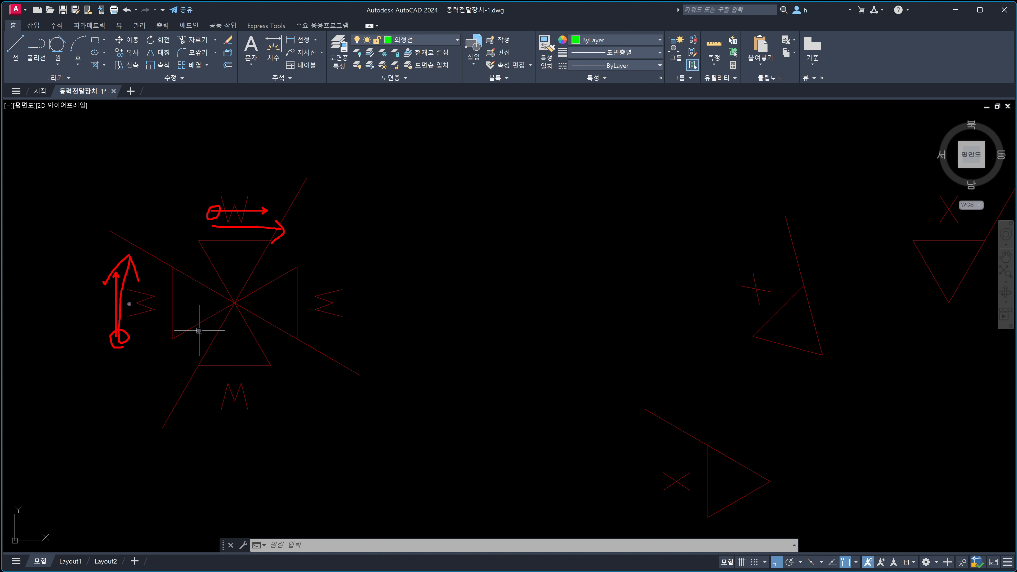
{"action": "left_click_drag", "start_coordinate": [129, 304], "coordinate": [127, 297]}
{"action": "mouse_move", "coordinate": [125, 301]}
{"action": "left_mouse_down"}
{"action": "mouse_move", "coordinate": [60, 300]}
{"action": "mouse_move", "coordinate": [74, 313]}
{"action": "left_mouse_up"}
{"action": "mouse_move", "coordinate": [237, 188]}
{"action": "left_mouse_down"}
{"action": "mouse_move", "coordinate": [236, 150]}
{"action": "mouse_move", "coordinate": [245, 165]}
{"action": "left_mouse_up"}
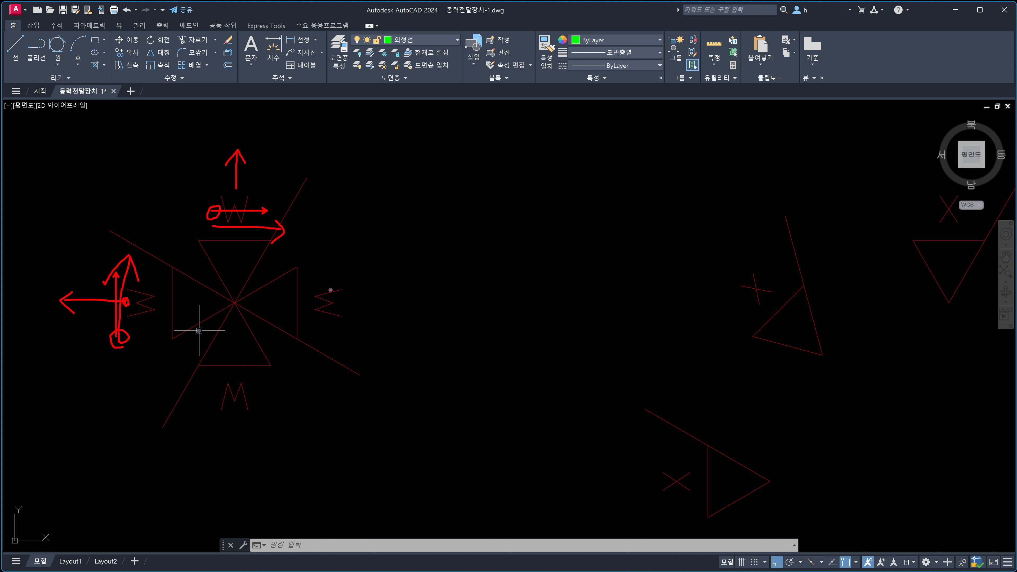
{"action": "left_click_drag", "start_coordinate": [335, 335], "coordinate": [334, 273]}
{"action": "mouse_move", "coordinate": [200, 395]}
{"action": "left_mouse_down"}
{"action": "mouse_move", "coordinate": [249, 393]}
{"action": "mouse_move", "coordinate": [225, 407]}
{"action": "mouse_move", "coordinate": [242, 419]}
{"action": "left_mouse_up"}
{"action": "left_click_drag", "start_coordinate": [237, 384], "coordinate": [215, 416]}
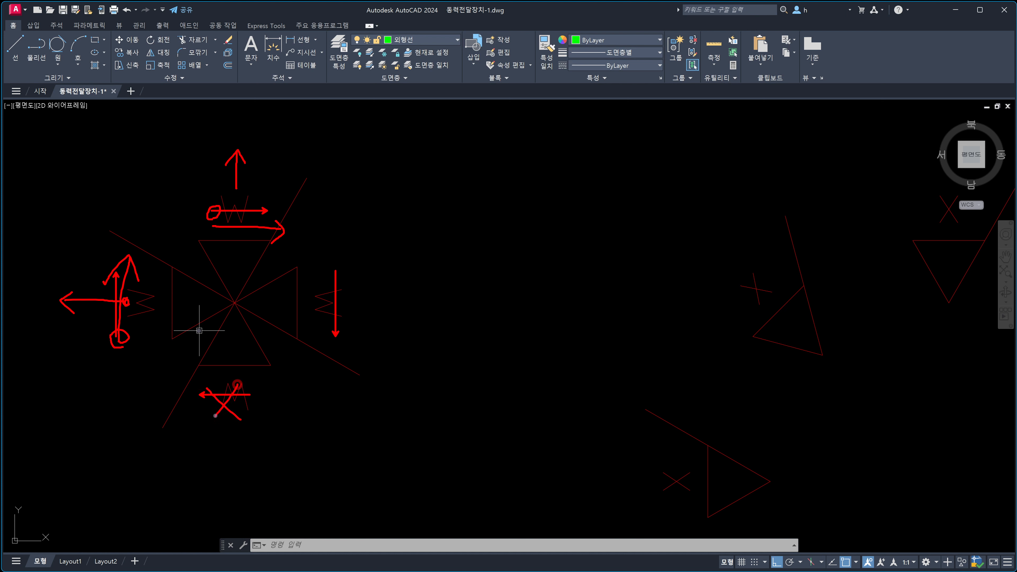
{"action": "mouse_move", "coordinate": [320, 287]}
{"action": "left_mouse_down"}
{"action": "mouse_move", "coordinate": [344, 316]}
{"action": "mouse_move", "coordinate": [316, 316]}
{"action": "left_mouse_up"}
{"action": "mouse_move", "coordinate": [357, 323]}
{"action": "left_mouse_down"}
{"action": "mouse_move", "coordinate": [324, 326]}
{"action": "mouse_move", "coordinate": [341, 292]}
{"action": "mouse_move", "coordinate": [336, 321]}
{"action": "left_mouse_up"}
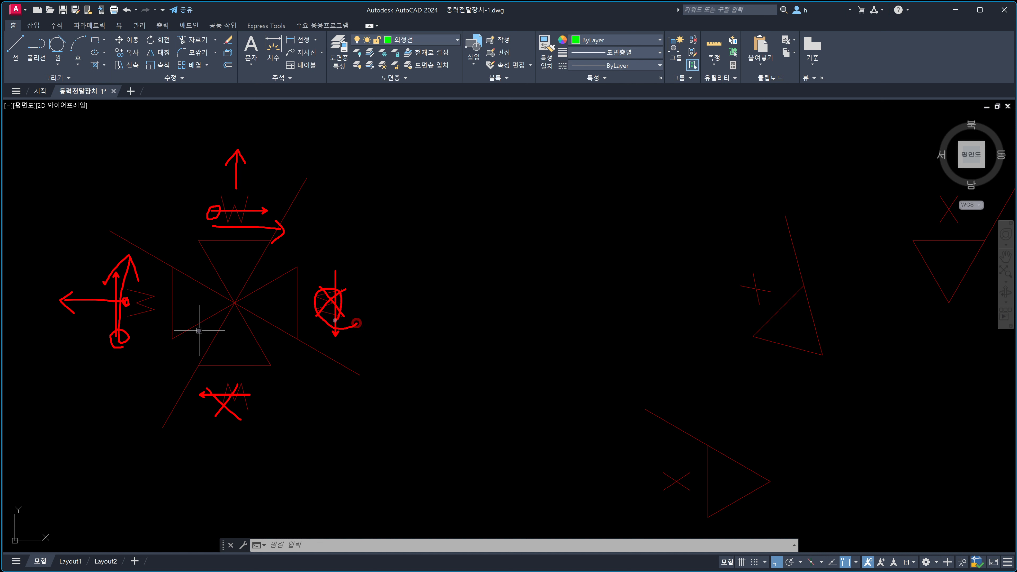
{"action": "left_click_drag", "start_coordinate": [389, 285], "coordinate": [391, 310]}
{"action": "mouse_move", "coordinate": [404, 287]}
{"action": "left_mouse_down"}
{"action": "mouse_move", "coordinate": [408, 306]}
{"action": "mouse_move", "coordinate": [449, 278]}
{"action": "left_mouse_up"}
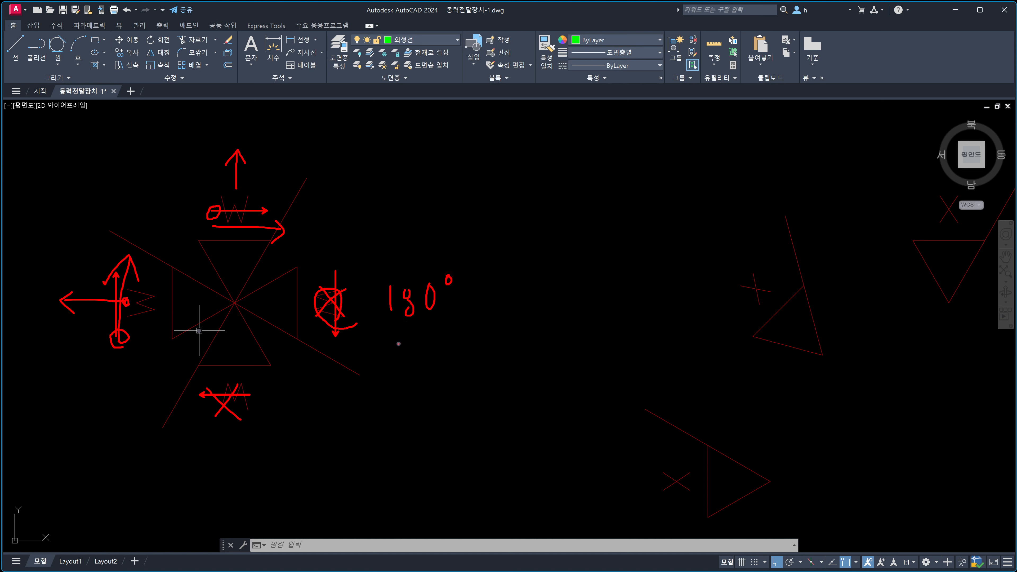
{"action": "key", "text": "Escape"}
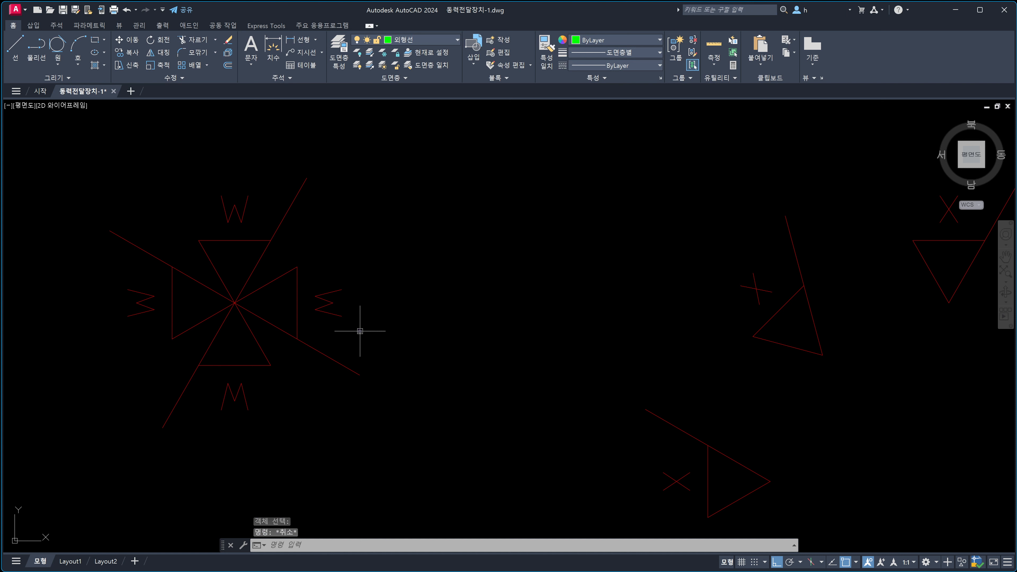
Rotate the letter of the right-hand w symbol in the w cluster by 180 degrees about its insertion point.
{"action": "type", "text": "ro"}
{"action": "key", "text": "Return"}
{"action": "left_click", "coordinate": [336, 315]}
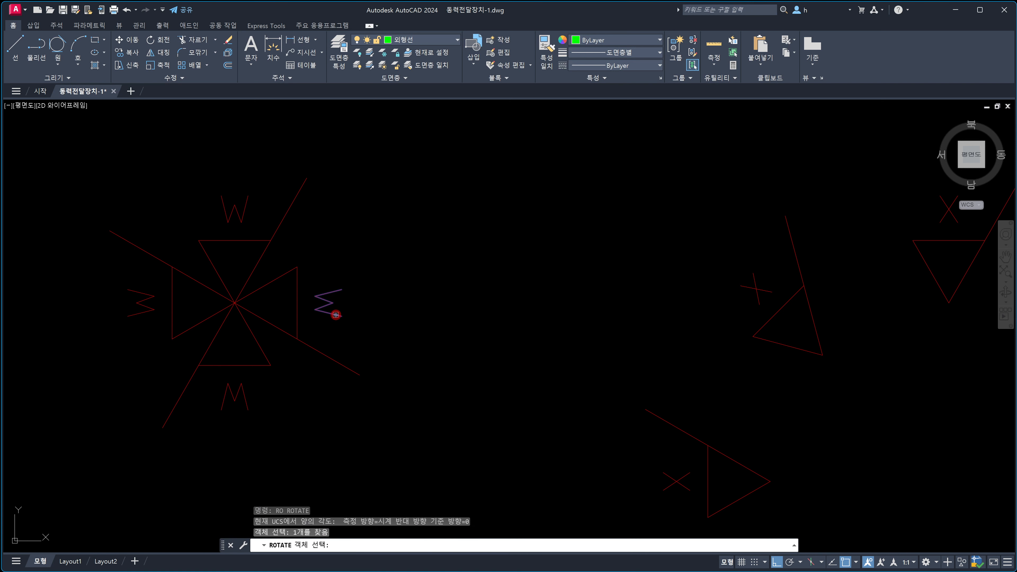
{"action": "key", "text": "Return"}
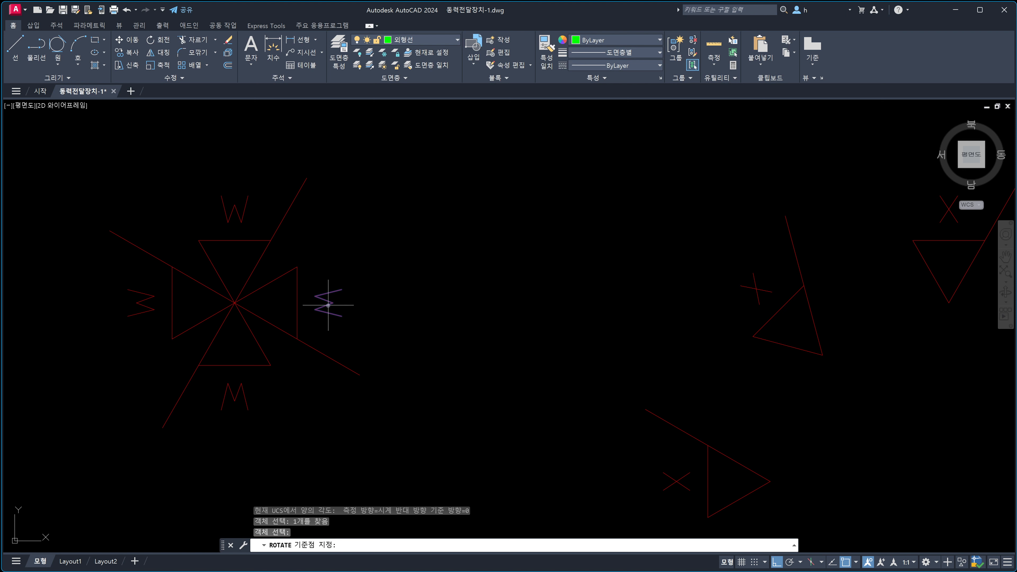
{"action": "type", "text": "s"}
{"action": "key", "text": "Return"}
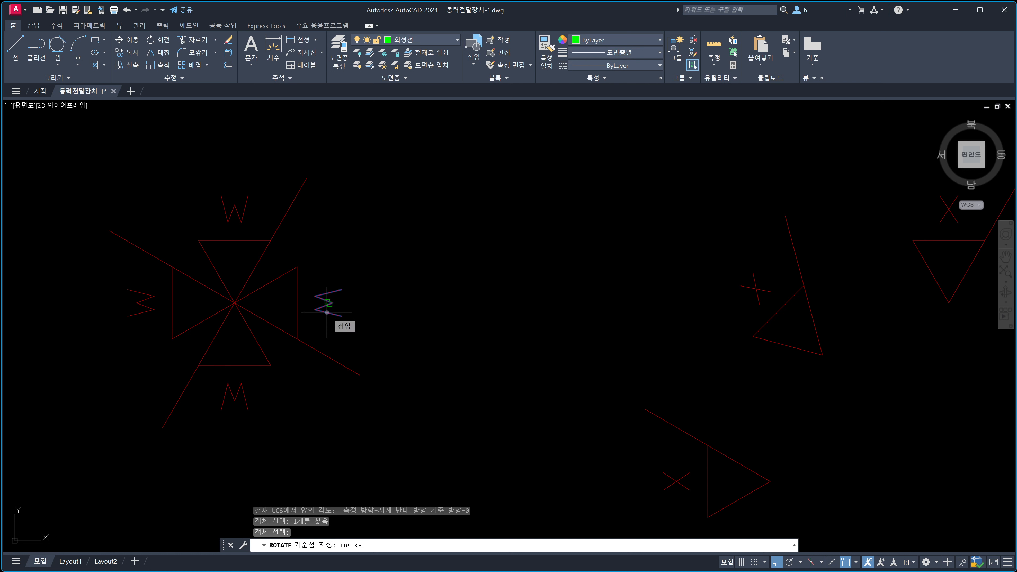
{"action": "left_click", "coordinate": [326, 312]}
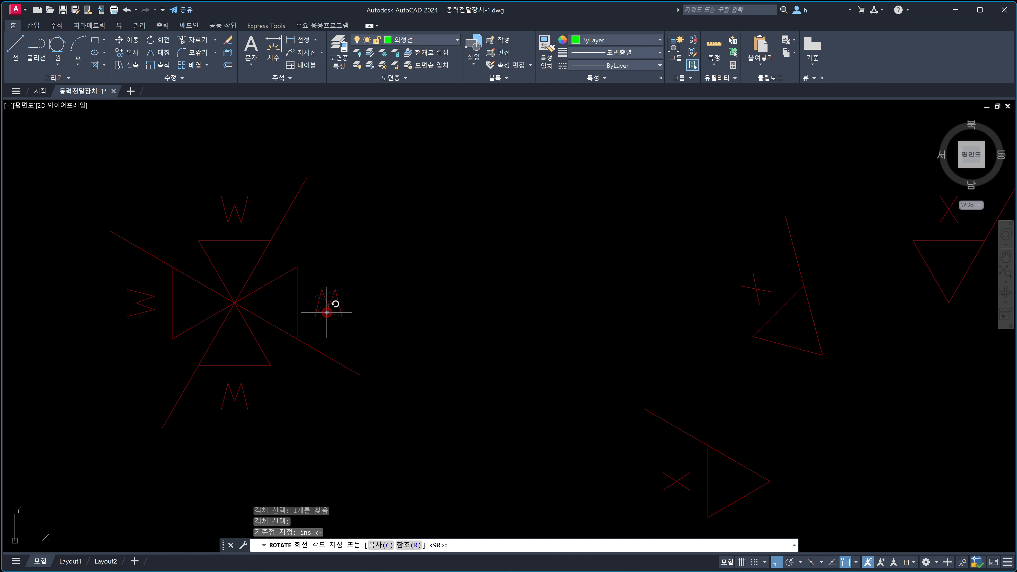
{"action": "type", "text": "180"}
{"action": "key", "text": "Return"}
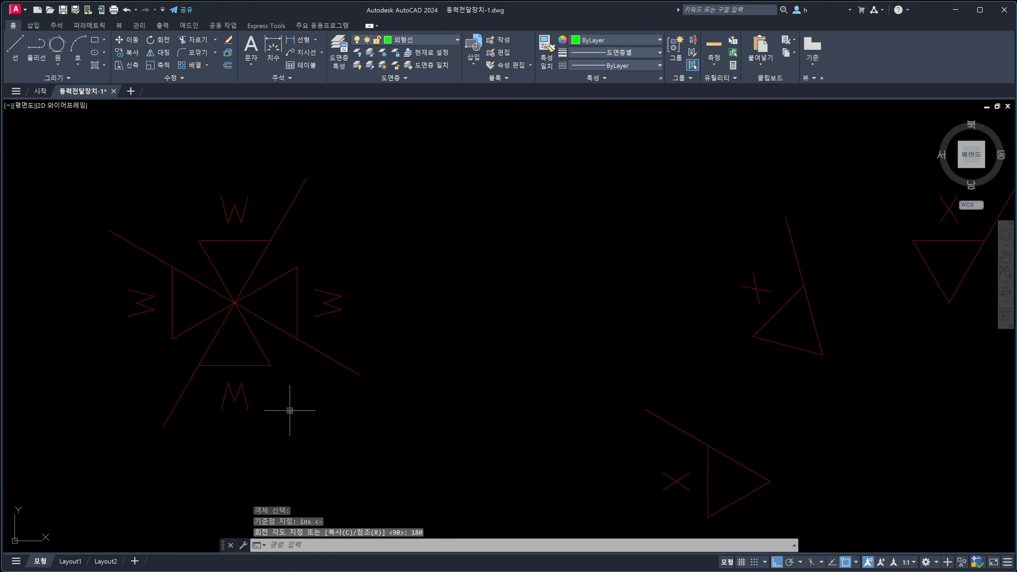
Rotate the upside-down letter of the lowest w symbol by 180 degrees about its insertion point.
{"action": "type", "text": "ro"}
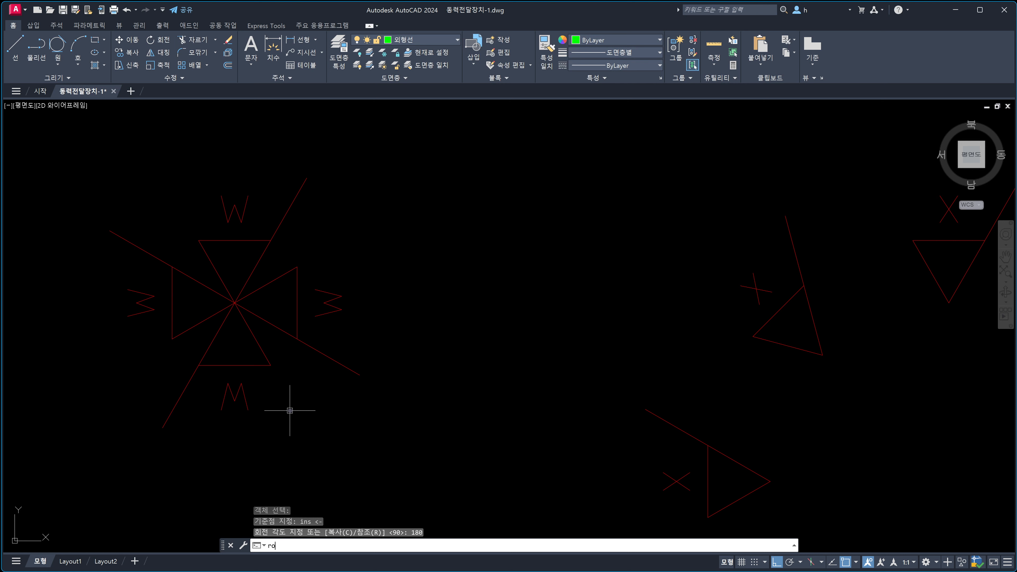
{"action": "key", "text": "Return"}
{"action": "left_click", "coordinate": [236, 393]}
{"action": "key", "text": "Return"}
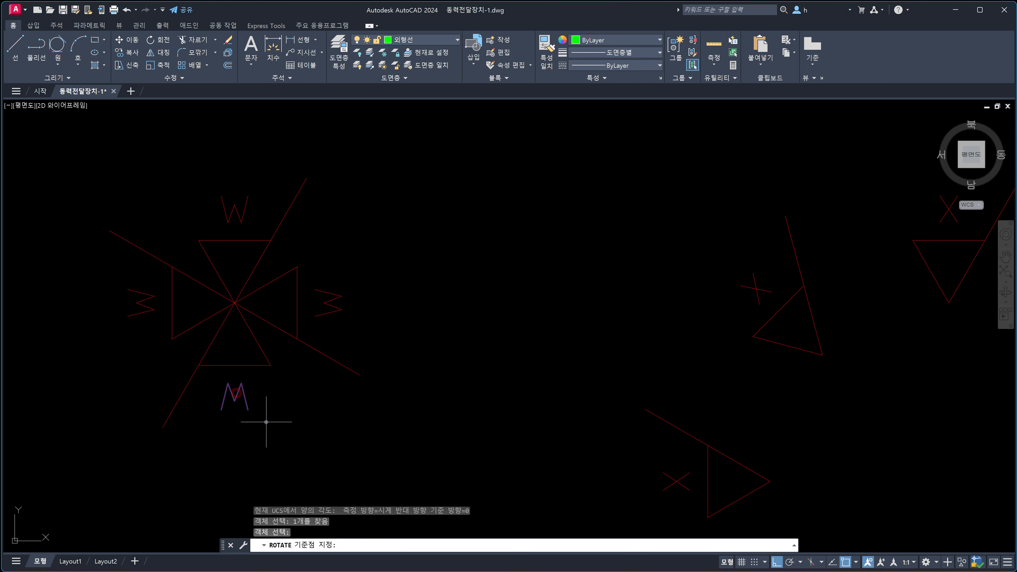
{"action": "right_click", "coordinate": [299, 417], "text": "shift"}
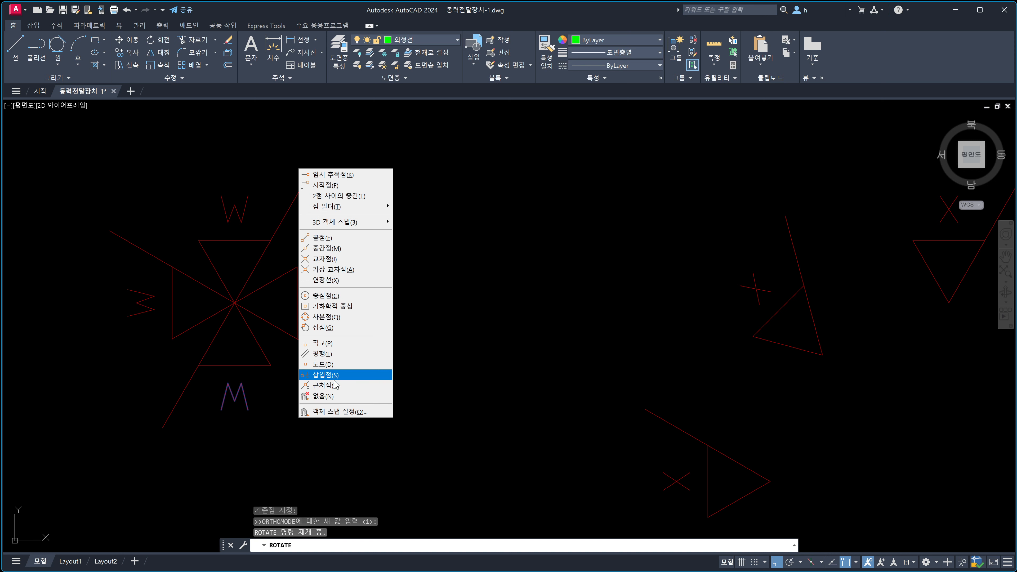
{"action": "left_click", "coordinate": [325, 374]}
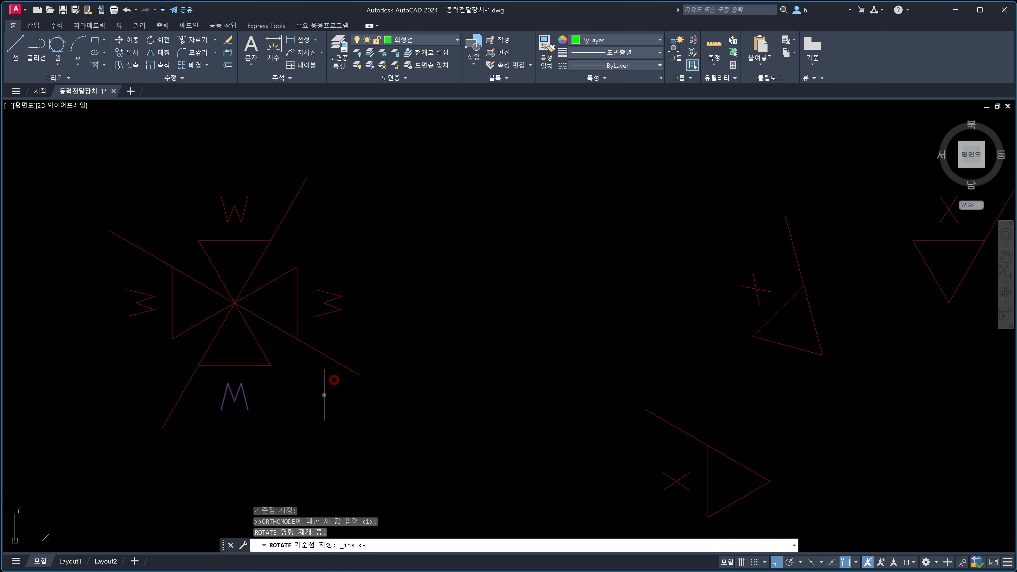
{"action": "left_click", "coordinate": [247, 398]}
{"action": "type", "text": "180"}
{"action": "key", "text": "Return"}
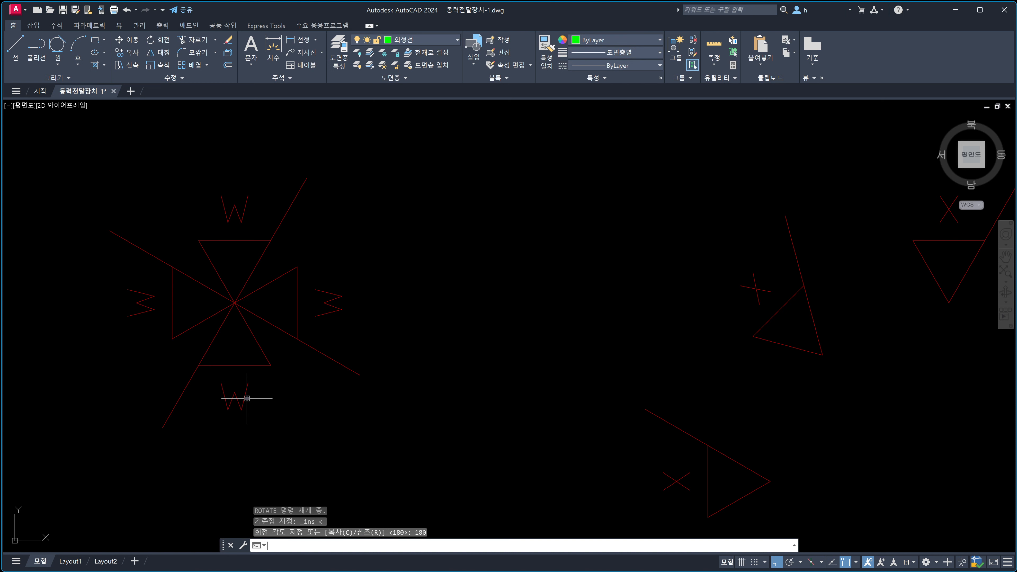
{"action": "key", "text": "Escape"}
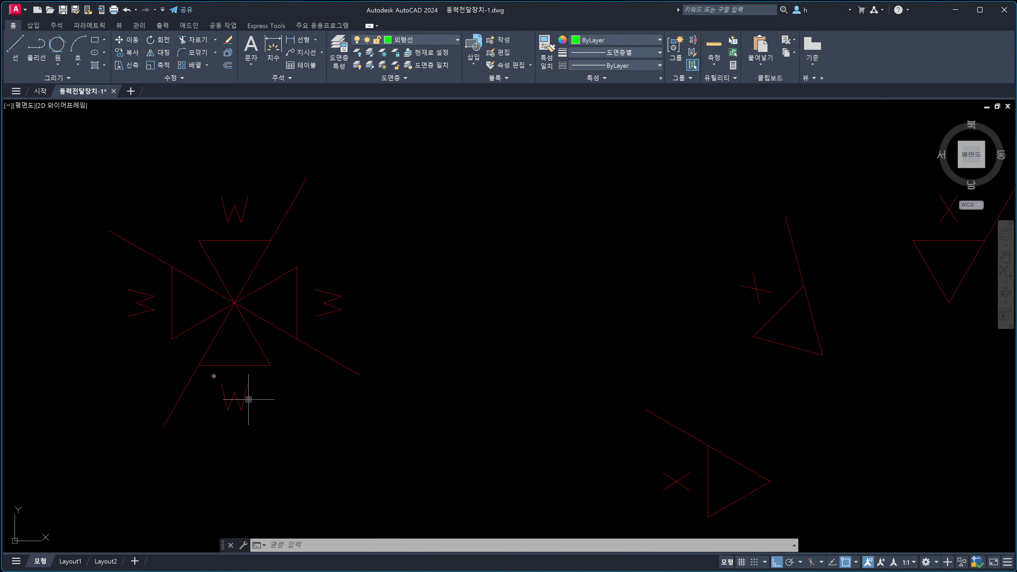
{"action": "mouse_move", "coordinate": [213, 375]}
{"action": "left_mouse_down"}
{"action": "mouse_move", "coordinate": [213, 400]}
{"action": "mouse_move", "coordinate": [255, 423]}
{"action": "left_mouse_up"}
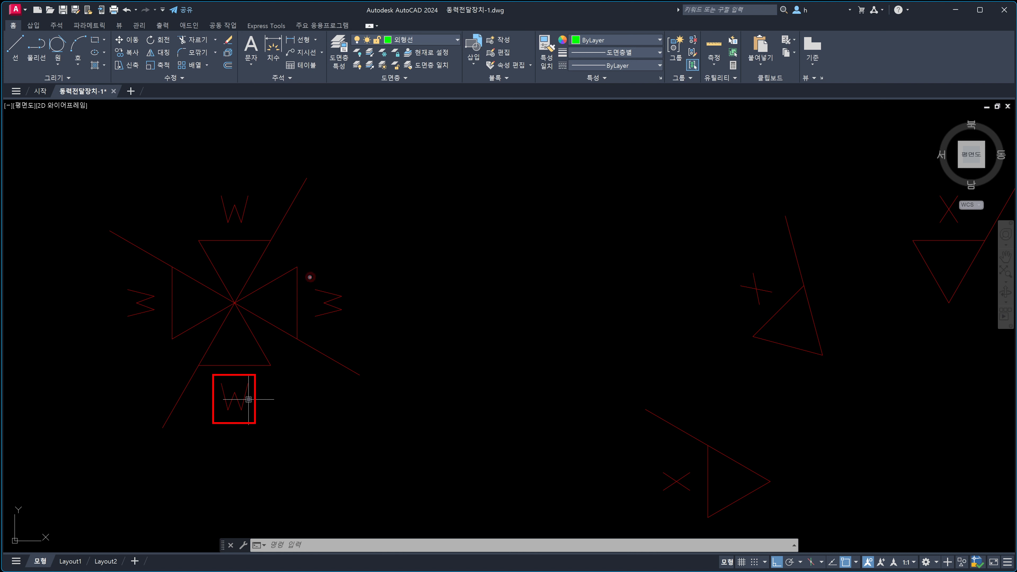
{"action": "left_click_drag", "start_coordinate": [310, 277], "coordinate": [347, 332]}
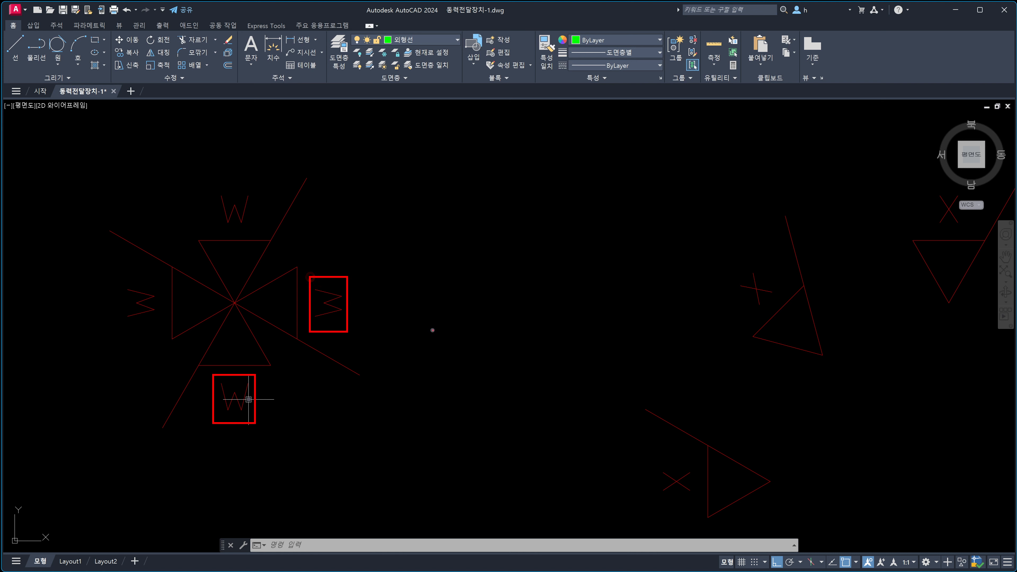
{"action": "mouse_move", "coordinate": [377, 220]}
{"action": "left_mouse_down"}
{"action": "mouse_move", "coordinate": [346, 248]}
{"action": "mouse_move", "coordinate": [370, 241]}
{"action": "left_mouse_up"}
{"action": "mouse_move", "coordinate": [409, 210]}
{"action": "left_mouse_down"}
{"action": "mouse_move", "coordinate": [406, 235]}
{"action": "mouse_move", "coordinate": [421, 231]}
{"action": "left_mouse_up"}
{"action": "left_click_drag", "start_coordinate": [447, 200], "coordinate": [446, 224]}
{"action": "mouse_move", "coordinate": [451, 211]}
{"action": "left_mouse_down"}
{"action": "mouse_move", "coordinate": [461, 210]}
{"action": "mouse_move", "coordinate": [457, 232]}
{"action": "left_mouse_up"}
{"action": "key", "text": "Escape"}
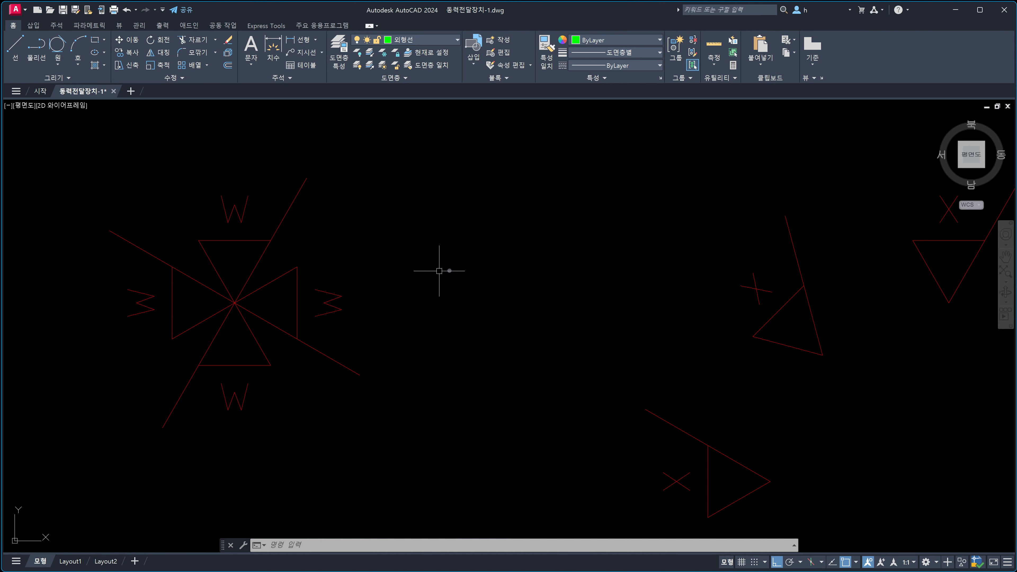
Examine the orientation of the letters around the exploded ring of y symbols, especially the lower and right-hand ones.
{"action": "scroll", "coordinate": [586, 325], "scroll_direction": "down", "scroll_amount": 5}
{"action": "middle_click_drag", "start_coordinate": [677, 348], "coordinate": [577, 294]}
{"action": "scroll", "coordinate": [704, 353], "scroll_direction": "up", "scroll_amount": 1}
{"action": "middle_click_drag", "start_coordinate": [703, 353], "coordinate": [582, 328]}
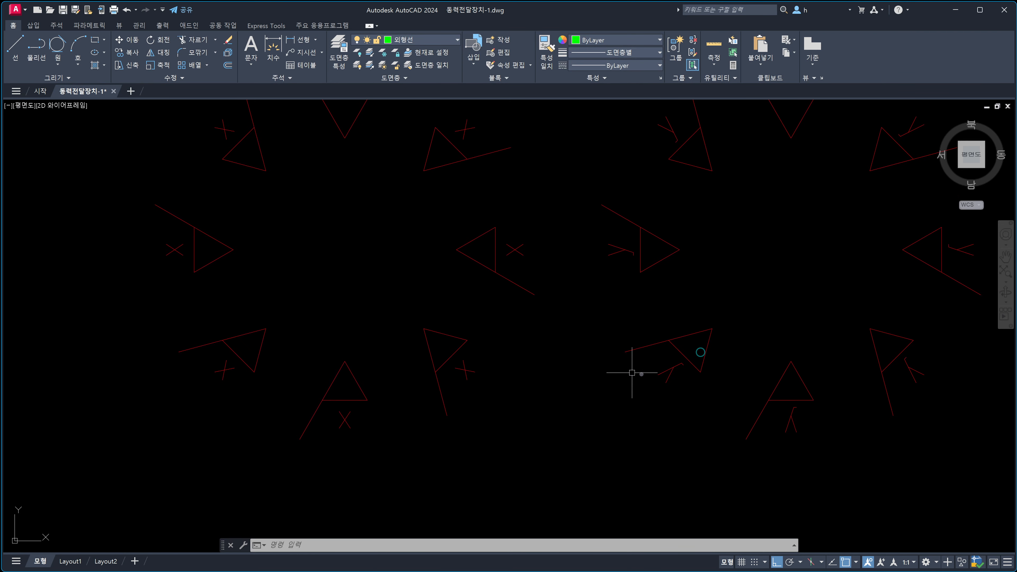
{"action": "scroll", "coordinate": [659, 376], "scroll_direction": "down", "scroll_amount": 2}
{"action": "middle_click_drag", "start_coordinate": [709, 382], "coordinate": [591, 371]}
{"action": "scroll", "coordinate": [597, 372], "scroll_direction": "up", "scroll_amount": 1}
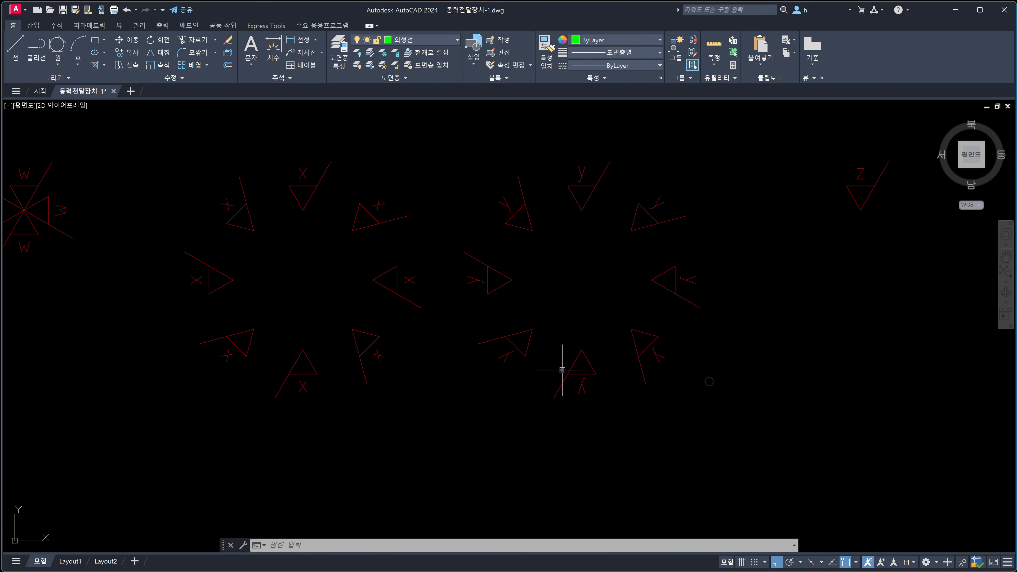
{"action": "left_click_drag", "start_coordinate": [493, 349], "coordinate": [520, 371]}
{"action": "left_click_drag", "start_coordinate": [647, 342], "coordinate": [668, 368]}
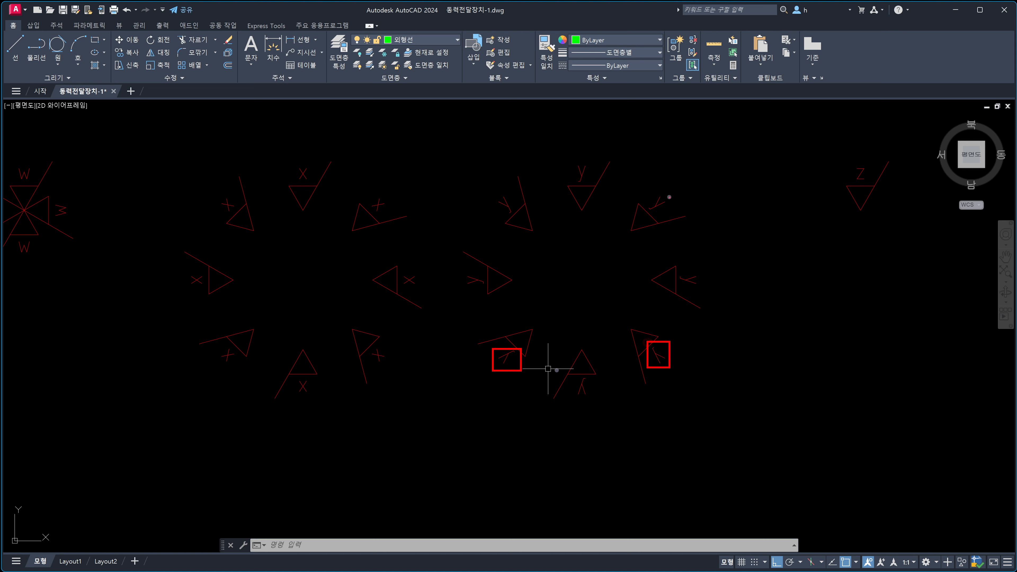
{"action": "mouse_move", "coordinate": [668, 200]}
{"action": "left_mouse_down"}
{"action": "mouse_move", "coordinate": [653, 198]}
{"action": "mouse_move", "coordinate": [671, 196]}
{"action": "mouse_move", "coordinate": [687, 175]}
{"action": "mouse_move", "coordinate": [686, 188]}
{"action": "left_mouse_up"}
{"action": "mouse_move", "coordinate": [670, 363]}
{"action": "left_mouse_down"}
{"action": "mouse_move", "coordinate": [697, 402]}
{"action": "mouse_move", "coordinate": [701, 388]}
{"action": "left_mouse_up"}
{"action": "mouse_move", "coordinate": [496, 369]}
{"action": "left_mouse_down"}
{"action": "mouse_move", "coordinate": [473, 388]}
{"action": "mouse_move", "coordinate": [489, 385]}
{"action": "left_mouse_up"}
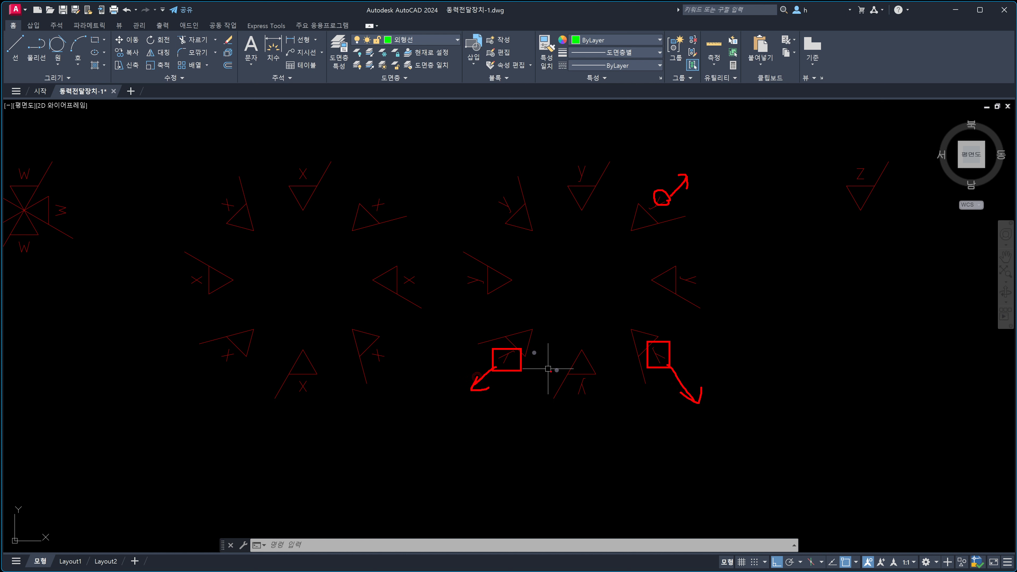
{"action": "mouse_move", "coordinate": [666, 365]}
{"action": "left_mouse_down"}
{"action": "mouse_move", "coordinate": [606, 277]}
{"action": "mouse_move", "coordinate": [615, 297]}
{"action": "left_mouse_up"}
{"action": "mouse_move", "coordinate": [519, 340]}
{"action": "left_mouse_down"}
{"action": "mouse_move", "coordinate": [555, 306]}
{"action": "mouse_move", "coordinate": [558, 325]}
{"action": "left_mouse_up"}
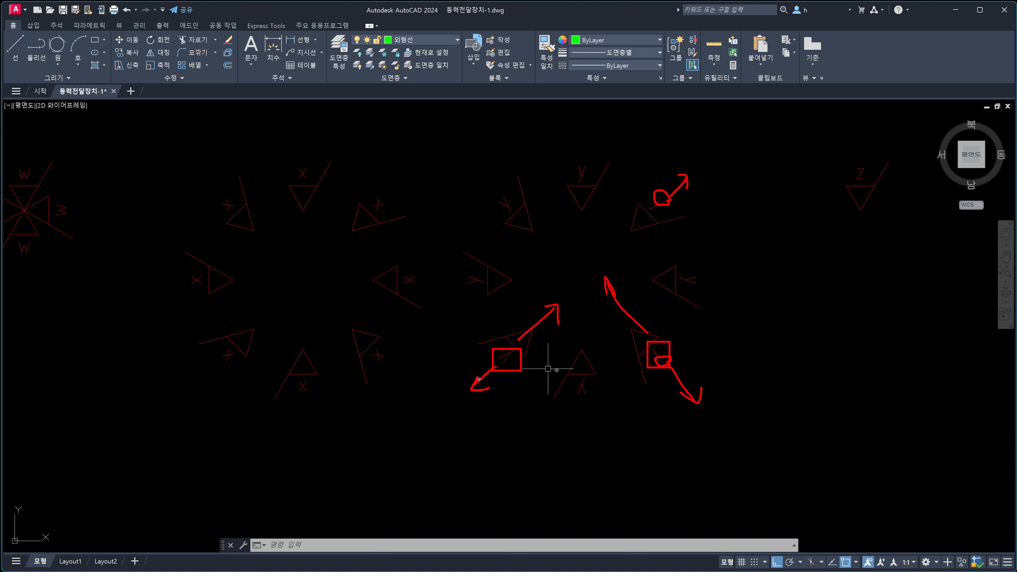
{"action": "mouse_move", "coordinate": [518, 373]}
{"action": "left_mouse_down"}
{"action": "mouse_move", "coordinate": [479, 363]}
{"action": "mouse_move", "coordinate": [528, 353]}
{"action": "mouse_move", "coordinate": [523, 367]}
{"action": "left_mouse_up"}
{"action": "mouse_move", "coordinate": [587, 397]}
{"action": "left_mouse_down"}
{"action": "mouse_move", "coordinate": [598, 373]}
{"action": "mouse_move", "coordinate": [600, 395]}
{"action": "left_mouse_up"}
{"action": "mouse_move", "coordinate": [674, 367]}
{"action": "left_mouse_down"}
{"action": "mouse_move", "coordinate": [661, 370]}
{"action": "mouse_move", "coordinate": [675, 365]}
{"action": "left_mouse_up"}
{"action": "mouse_move", "coordinate": [711, 287]}
{"action": "left_mouse_down"}
{"action": "mouse_move", "coordinate": [675, 282]}
{"action": "mouse_move", "coordinate": [701, 306]}
{"action": "left_mouse_up"}
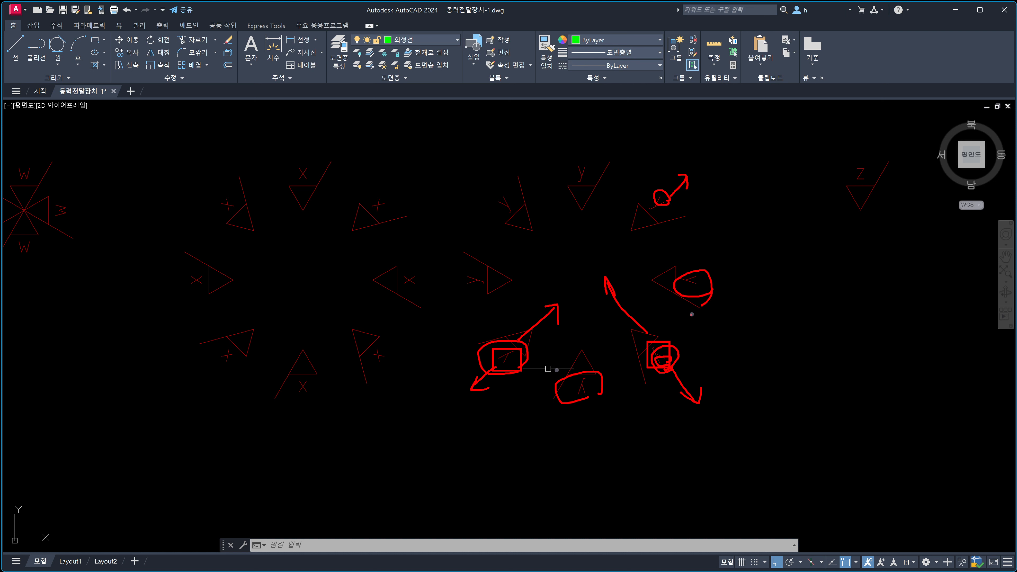
{"action": "left_click_drag", "start_coordinate": [713, 219], "coordinate": [687, 247]}
{"action": "mouse_move", "coordinate": [683, 240]}
{"action": "left_mouse_down"}
{"action": "mouse_move", "coordinate": [684, 250]}
{"action": "mouse_move", "coordinate": [706, 243]}
{"action": "left_mouse_up"}
{"action": "mouse_move", "coordinate": [730, 186]}
{"action": "left_mouse_down"}
{"action": "mouse_move", "coordinate": [691, 199]}
{"action": "mouse_move", "coordinate": [707, 213]}
{"action": "left_mouse_up"}
{"action": "key", "text": "Escape"}
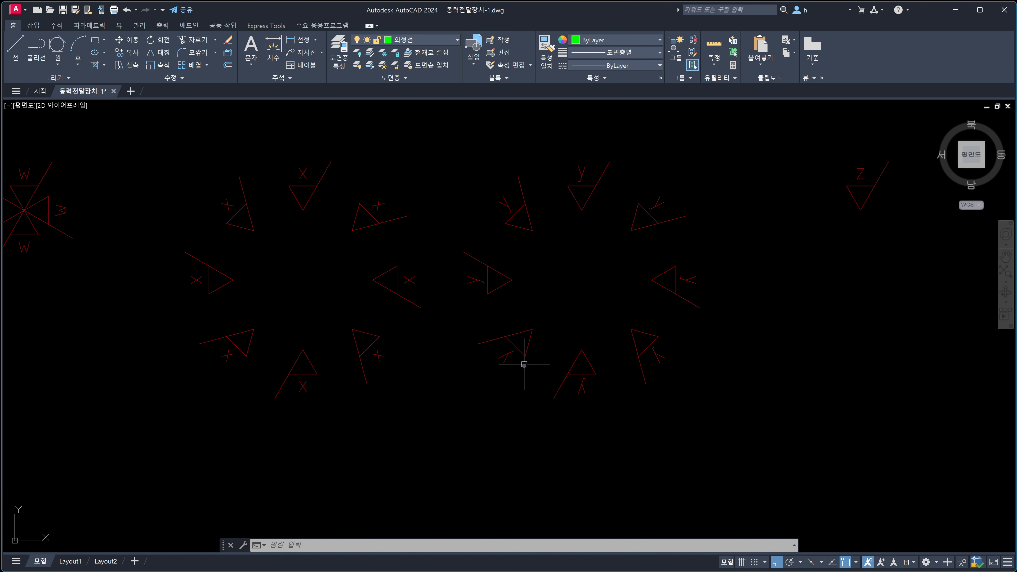
Rotate the letter of the lower-left diagonal y symbol by 180 degrees about its insertion point.
{"action": "type", "text": "ro"}
{"action": "key", "text": "Return"}
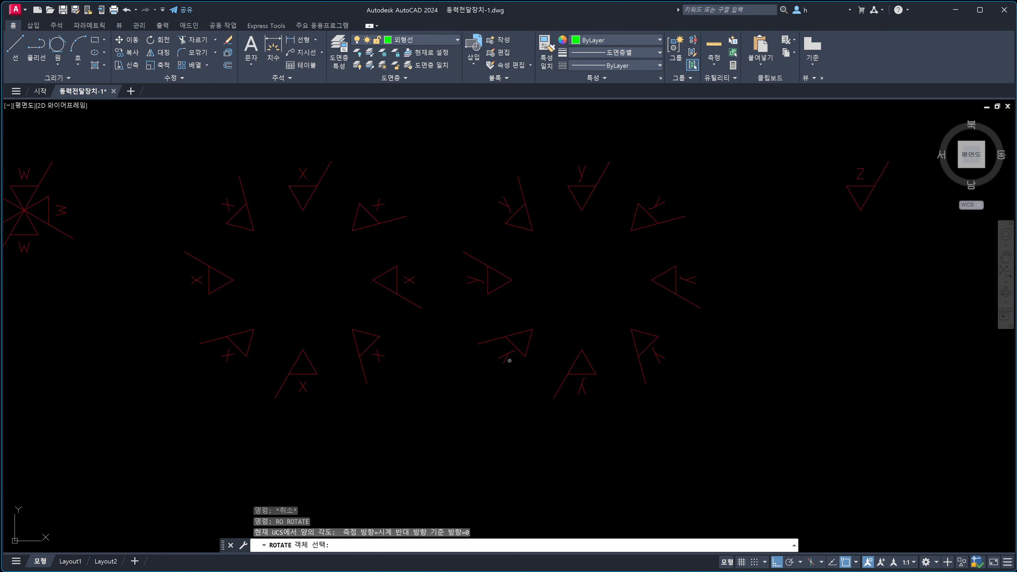
{"action": "left_click", "coordinate": [506, 360]}
{"action": "key", "text": "Return"}
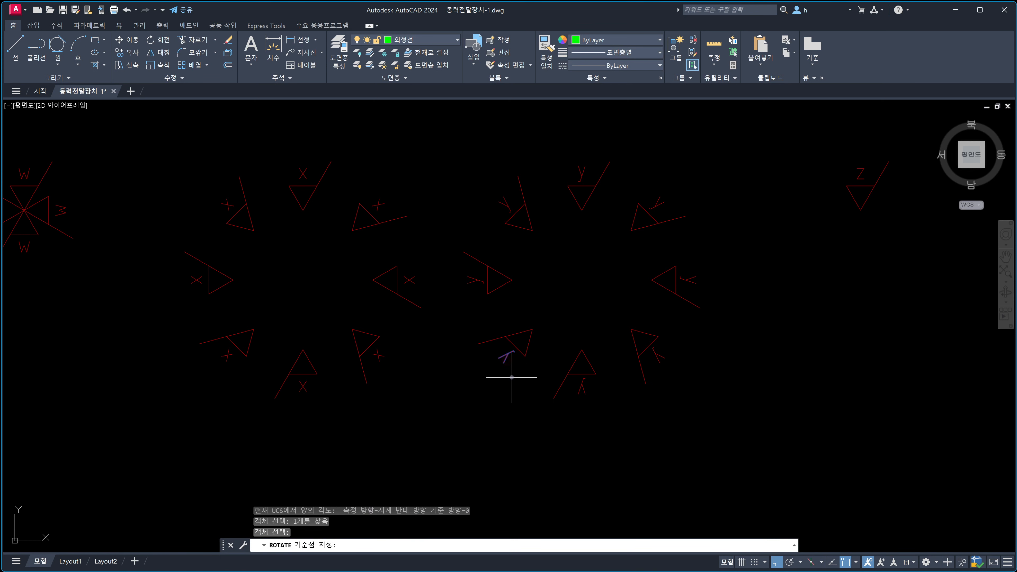
{"action": "type", "text": "ins"}
{"action": "key", "text": "Return"}
{"action": "left_click", "coordinate": [508, 356]}
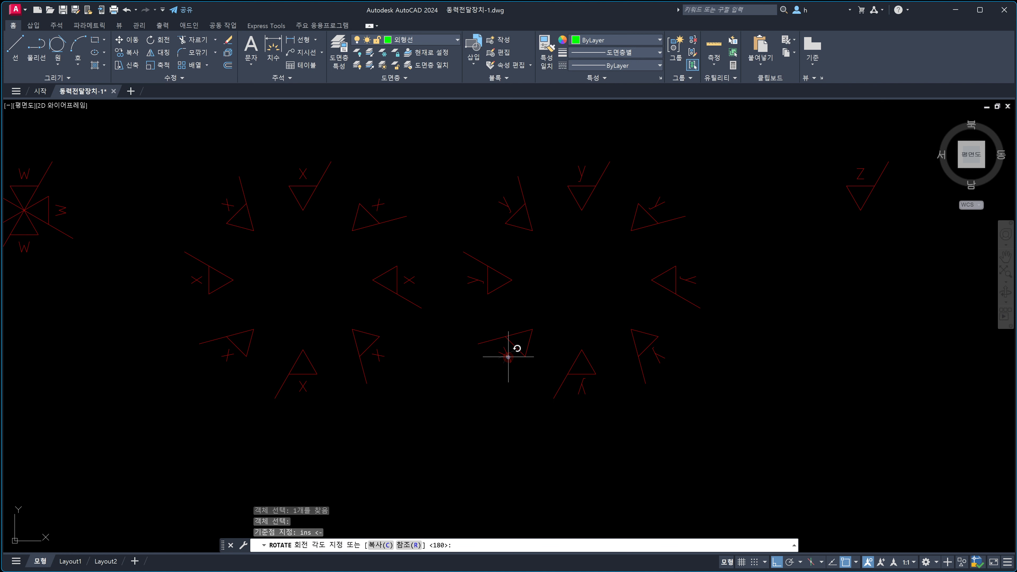
{"action": "type", "text": "180"}
{"action": "key", "text": "Return"}
Rotate the letter of the lowest y symbol in the ring by 180 degrees about its insertion point.
{"action": "key", "text": "Return"}
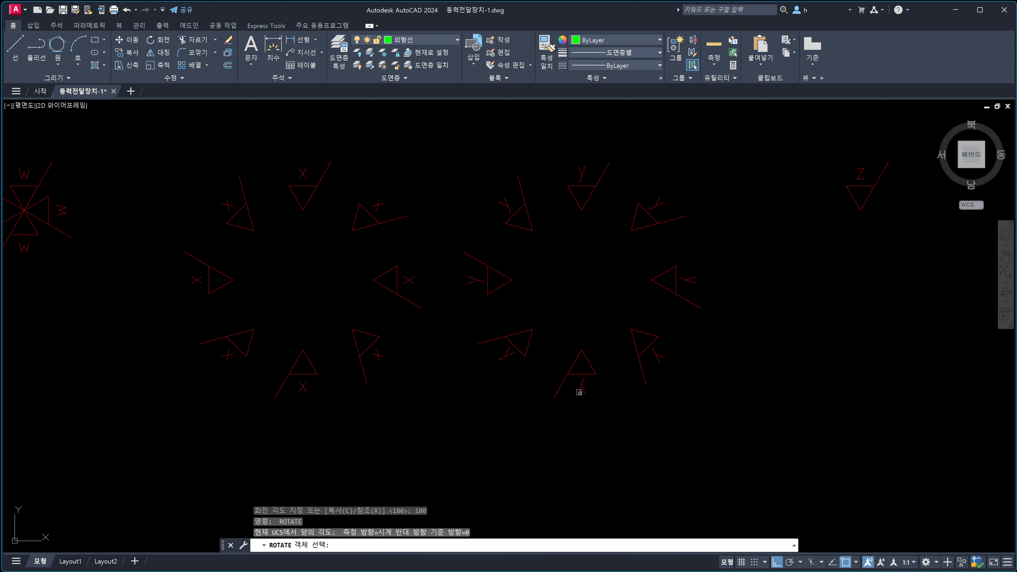
{"action": "left_click", "coordinate": [583, 389]}
{"action": "key", "text": "Return"}
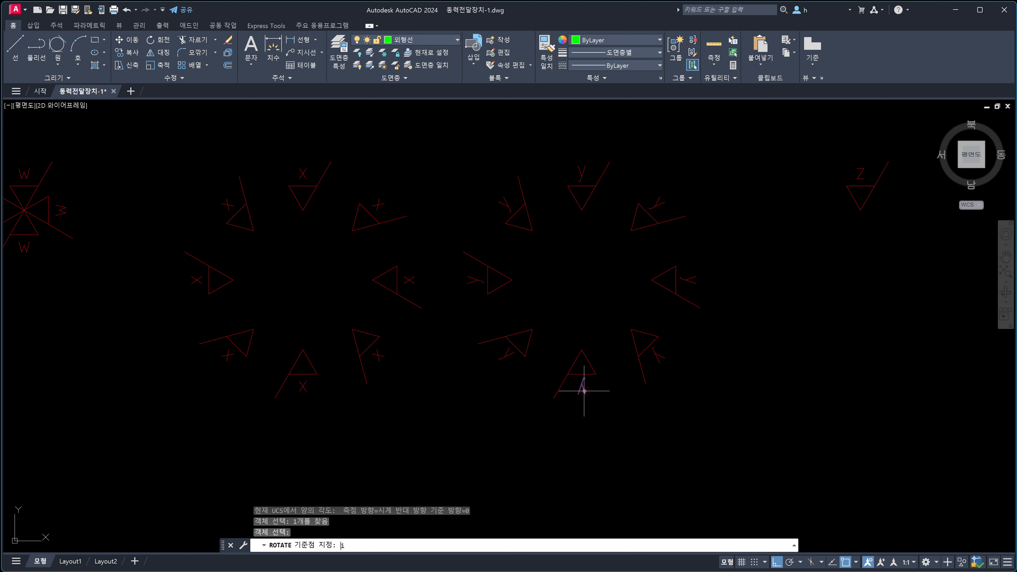
{"action": "type", "text": "ins"}
{"action": "key", "text": "Return"}
{"action": "left_click", "coordinate": [584, 391]}
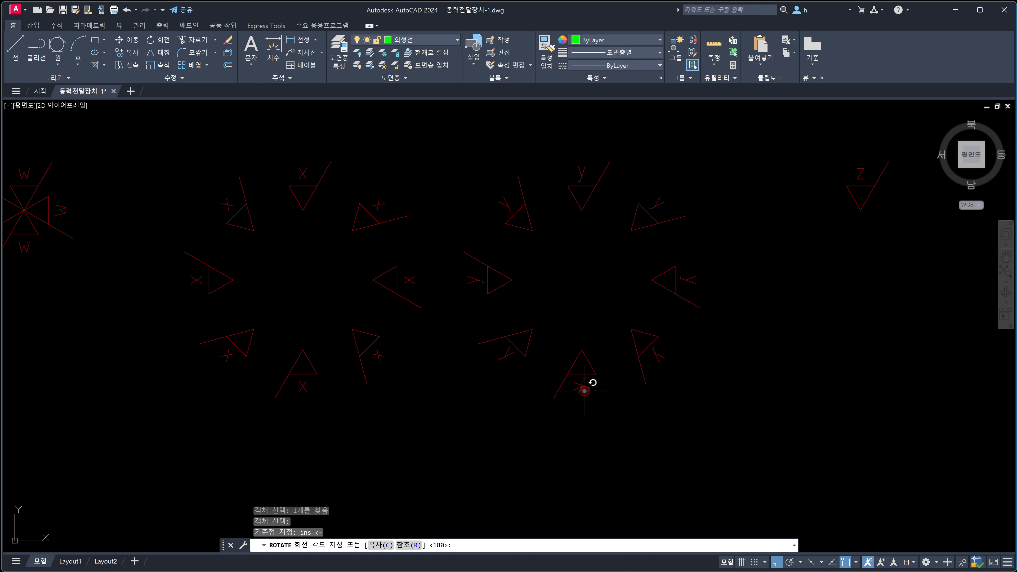
{"action": "key", "text": "Return"}
Rotate the letter of the lower-right diagonal y symbol by 180 degrees about its insertion point.
{"action": "key", "text": "Return"}
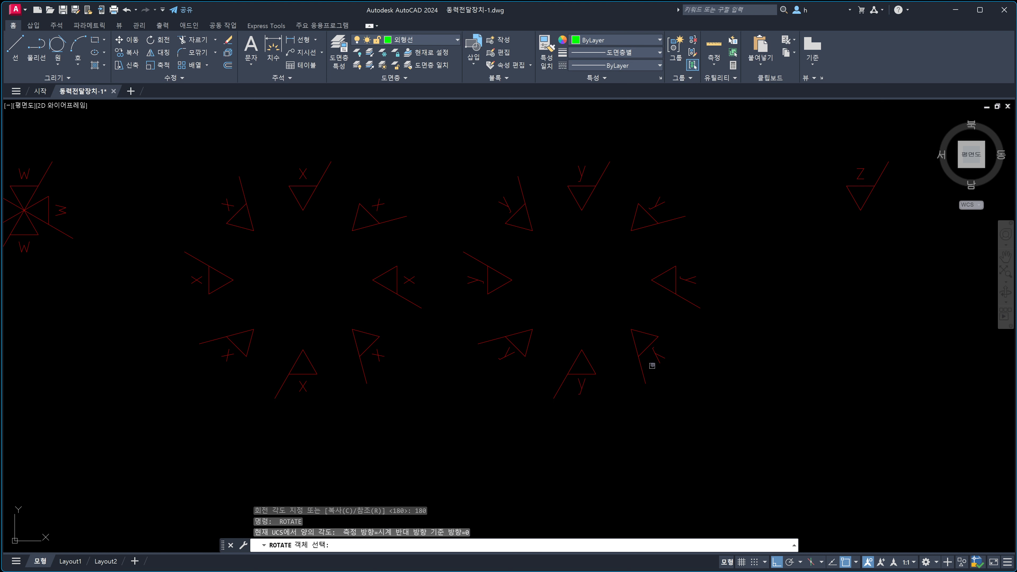
{"action": "left_click", "coordinate": [658, 359]}
{"action": "key", "text": "Return"}
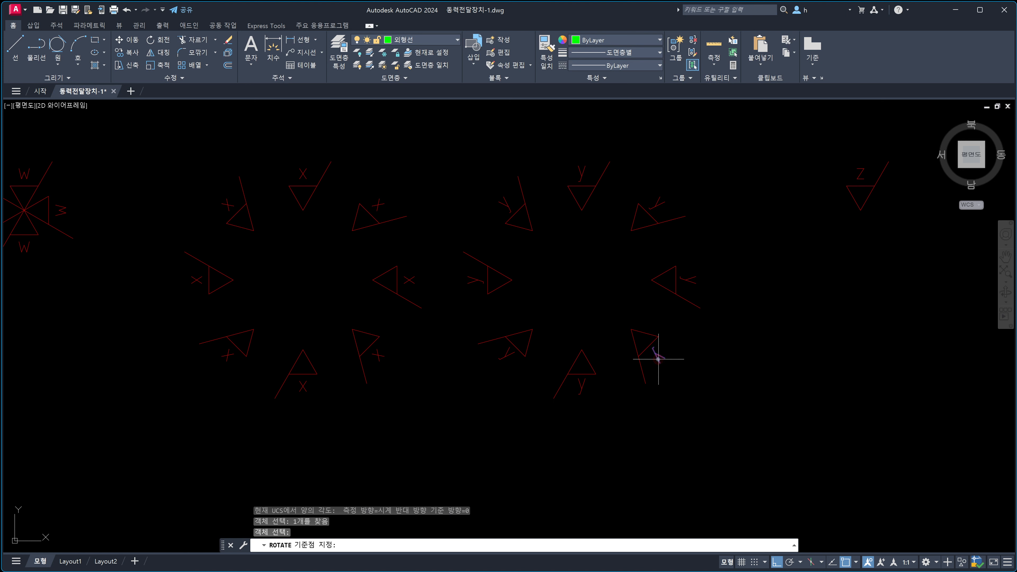
{"action": "type", "text": "ins <-"}
{"action": "key", "text": "Return"}
{"action": "left_click", "coordinate": [658, 358]}
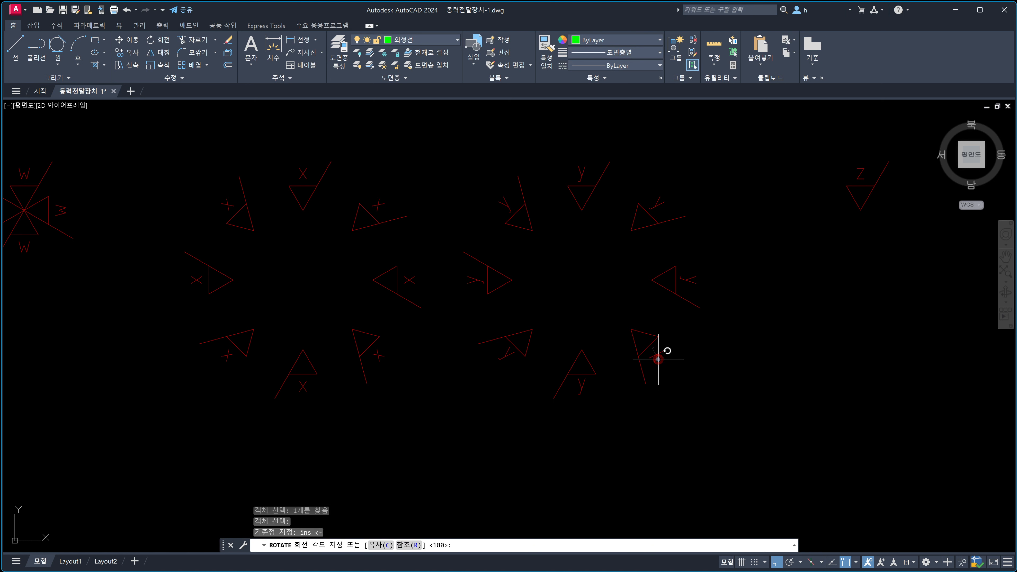
{"action": "key", "text": "Return"}
Rotate the letter of the right-hand y symbol in the ring by 180 degrees about its insertion point and end the command.
{"action": "key", "text": "Return"}
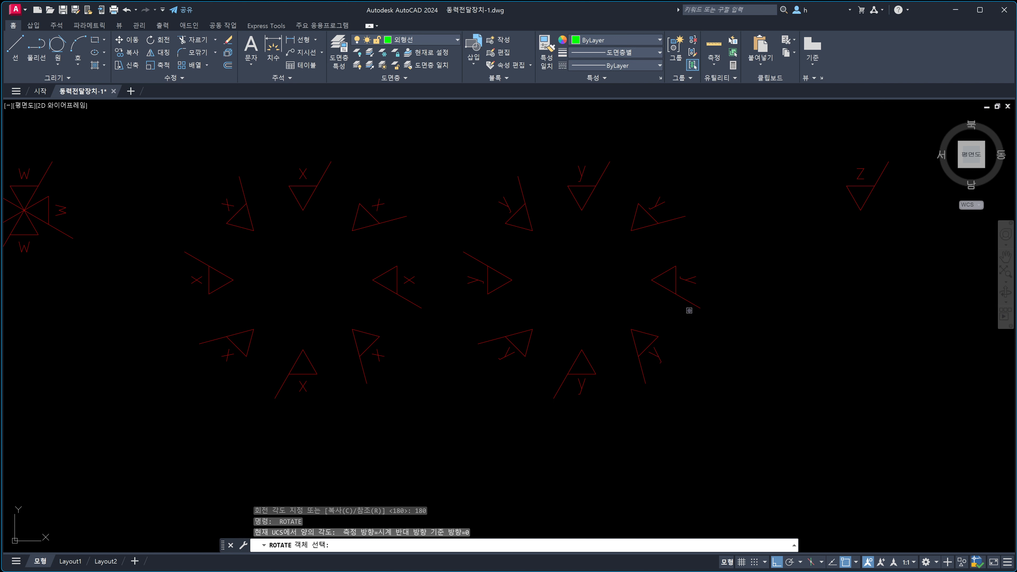
{"action": "left_click", "coordinate": [691, 281]}
{"action": "key", "text": "Return"}
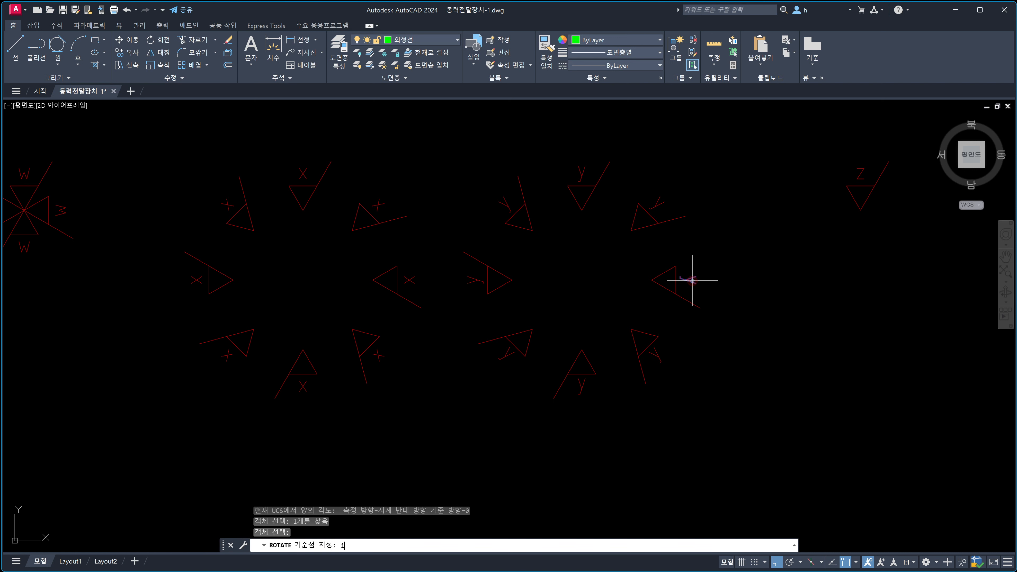
{"action": "key", "text": "Return"}
{"action": "left_click", "coordinate": [692, 280]}
{"action": "type", "text": "18"}
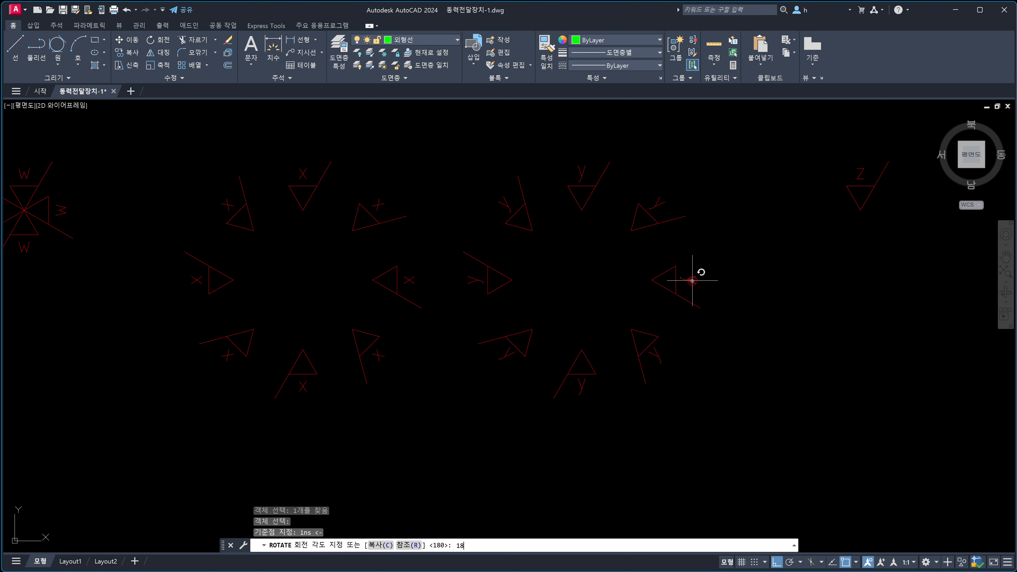
{"action": "type", "text": "0"}
{"action": "key", "text": "Return"}
{"action": "key", "text": "Escape"}
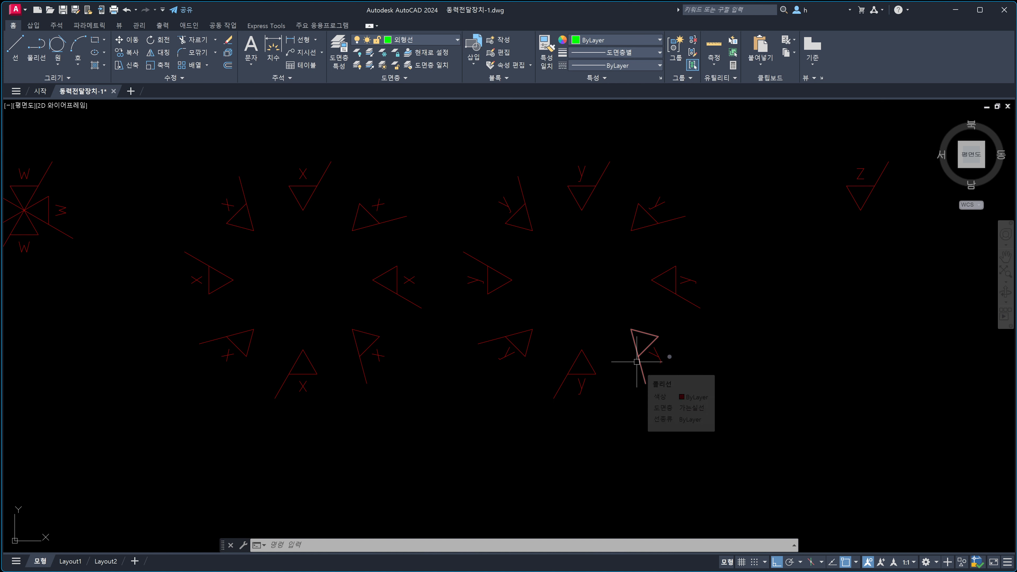
{"action": "middle_click_drag", "start_coordinate": [623, 333], "coordinate": [682, 334]}
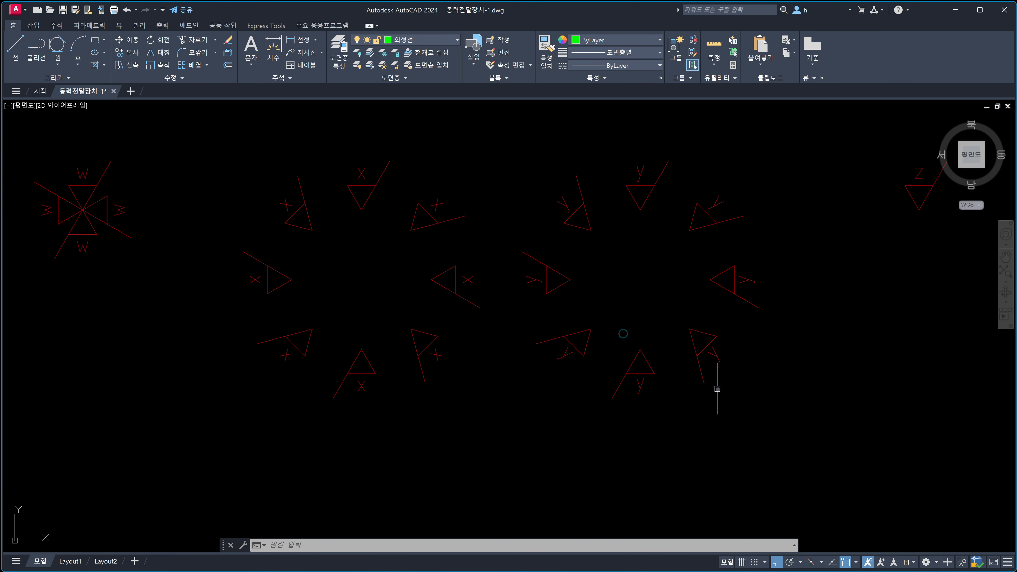
Delete all the rotated copies of the y symbol in the ring, keeping only the upright one.
{"action": "left_click", "coordinate": [770, 418]}
{"action": "left_click", "coordinate": [500, 246]}
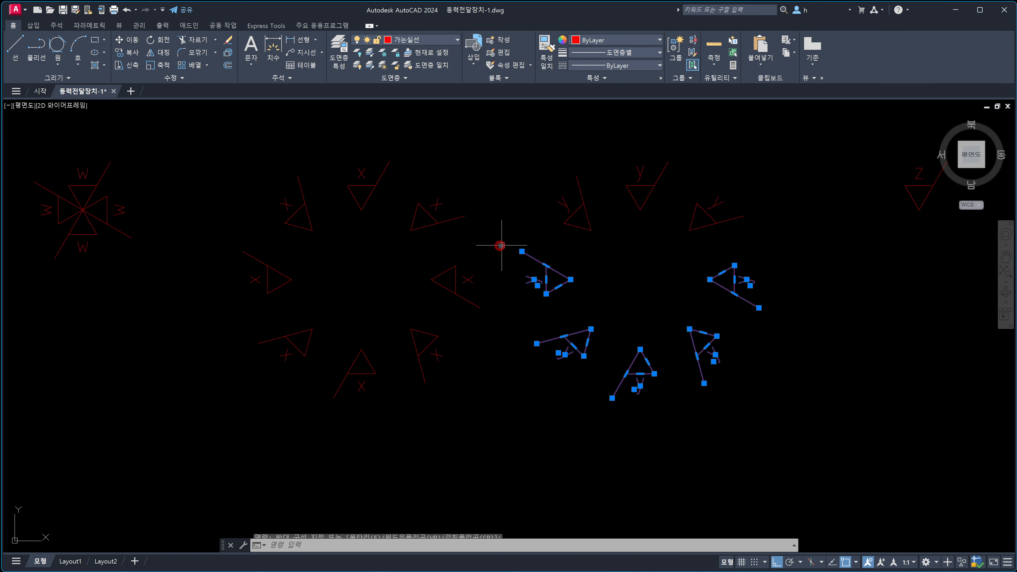
{"action": "left_click", "coordinate": [596, 248]}
{"action": "left_click", "coordinate": [552, 192]}
{"action": "left_click", "coordinate": [744, 240]}
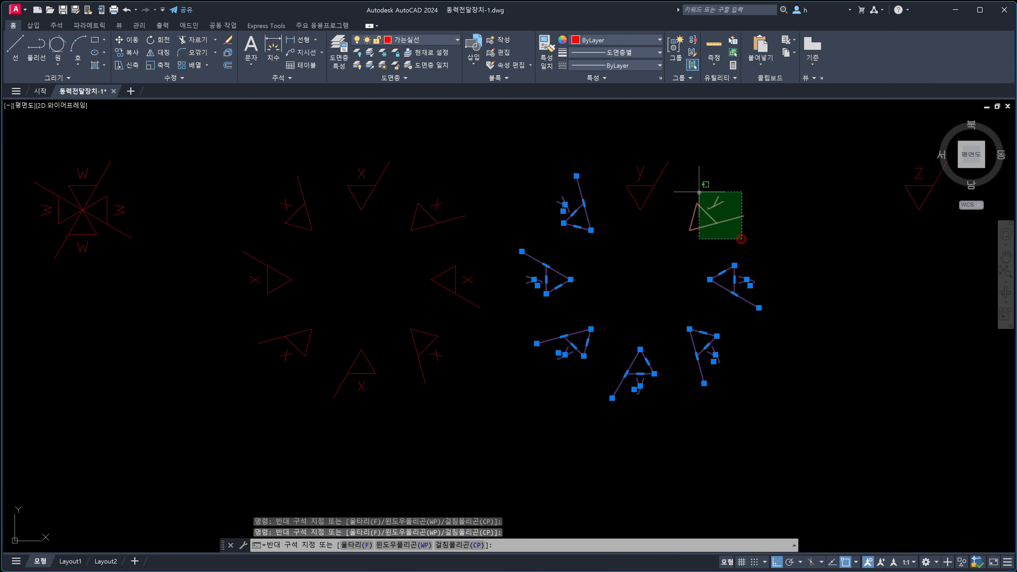
{"action": "left_click", "coordinate": [699, 192]}
{"action": "key", "text": "Delete"}
Delete all the rotated copies of the x symbol in the ring, keeping only the upright one.
{"action": "left_click", "coordinate": [504, 363]}
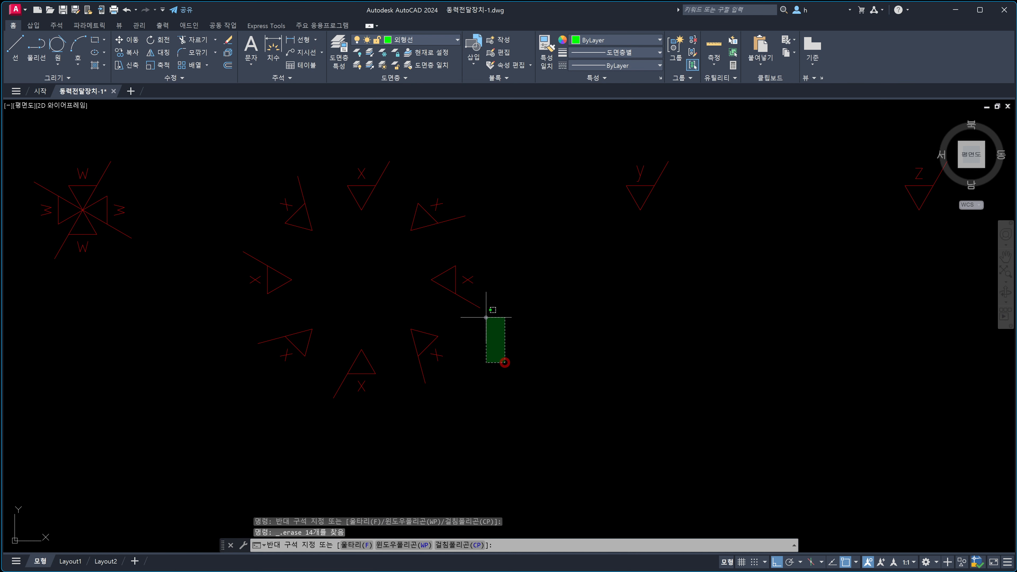
{"action": "left_click", "coordinate": [419, 212]}
{"action": "key", "text": "Delete"}
{"action": "left_click", "coordinate": [401, 410]}
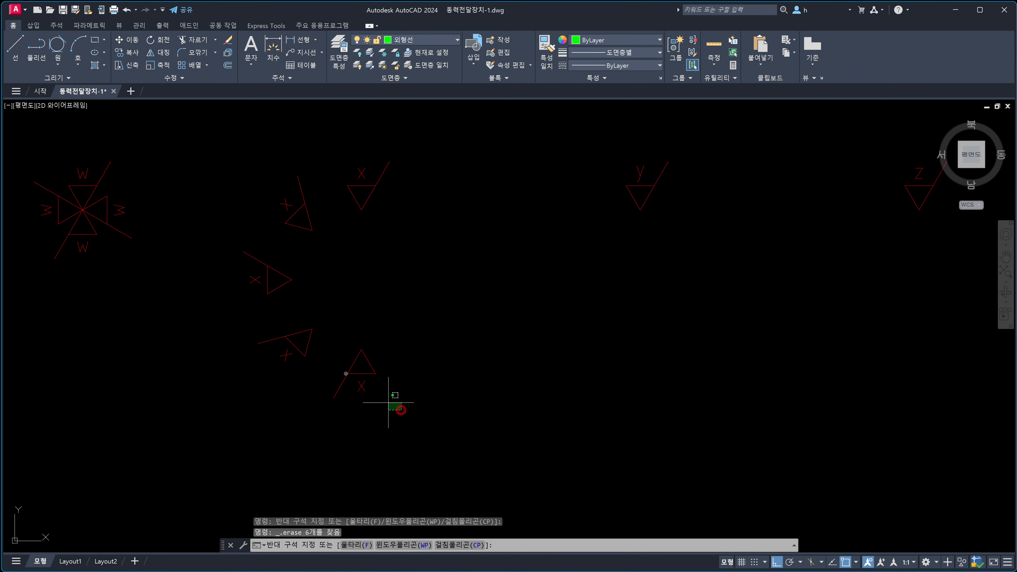
{"action": "left_click", "coordinate": [276, 311]}
{"action": "key", "text": "Delete"}
{"action": "left_click", "coordinate": [318, 305]}
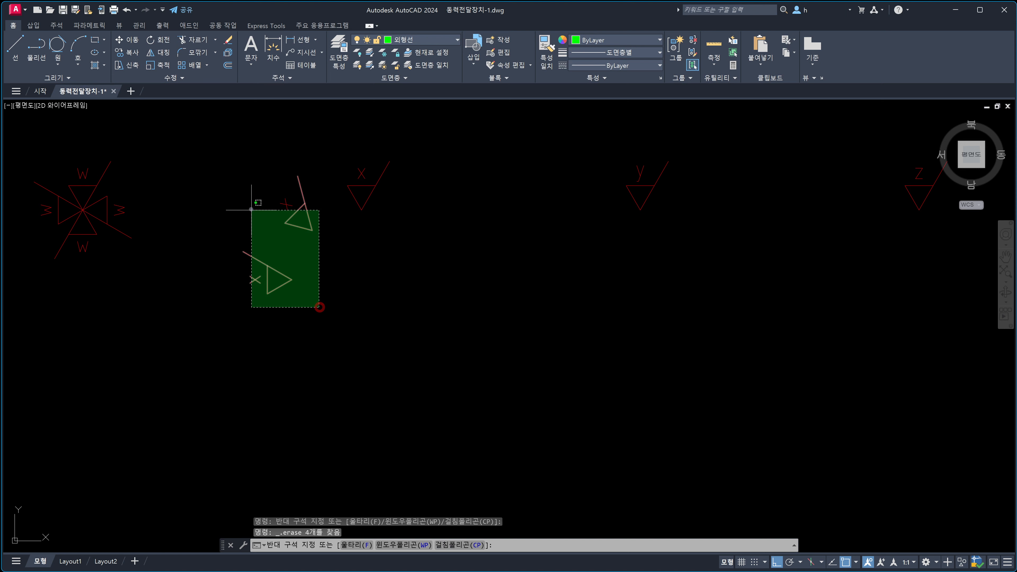
{"action": "left_click", "coordinate": [243, 183]}
{"action": "key", "text": "Delete"}
{"action": "scroll", "coordinate": [388, 309], "scroll_direction": "down", "scroll_amount": 5}
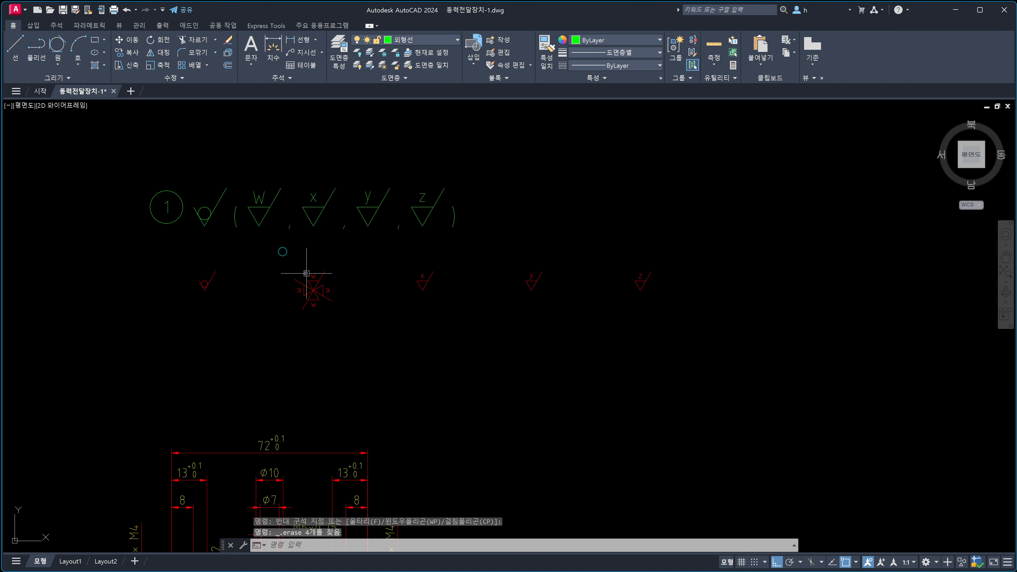
{"action": "scroll", "coordinate": [280, 256], "scroll_direction": "up", "scroll_amount": 2}
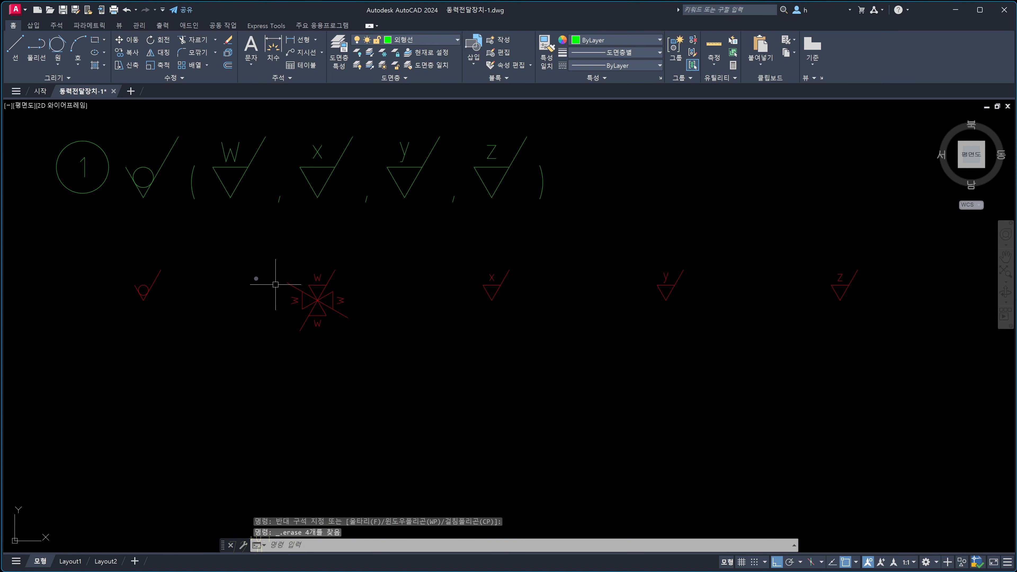
{"action": "type", "text": "m"}
{"action": "key", "text": "Return"}
{"action": "left_click", "coordinate": [261, 243]}
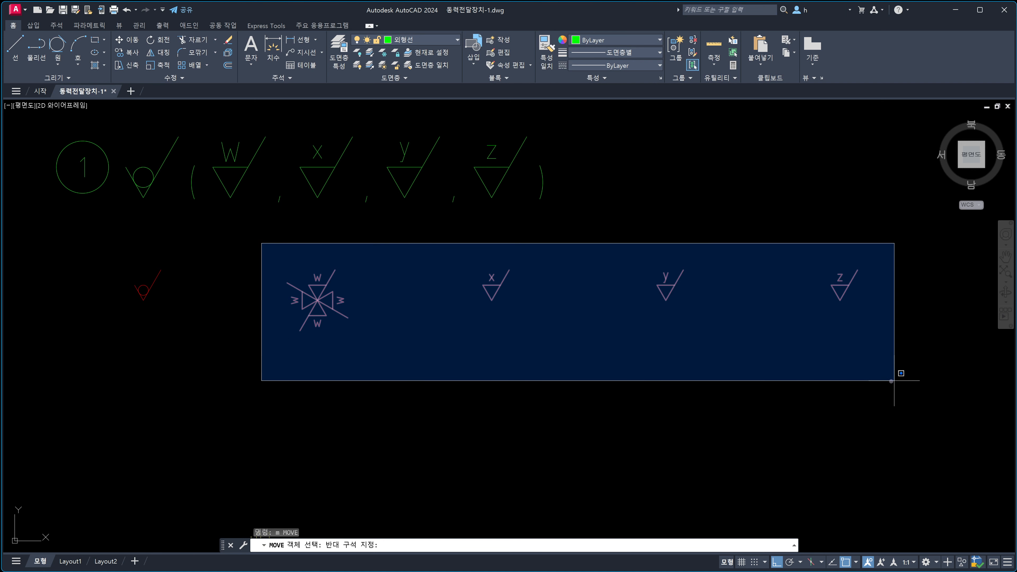
{"action": "left_click", "coordinate": [903, 379]}
{"action": "key", "text": "Return"}
{"action": "right_click", "coordinate": [814, 364], "text": "shift"}
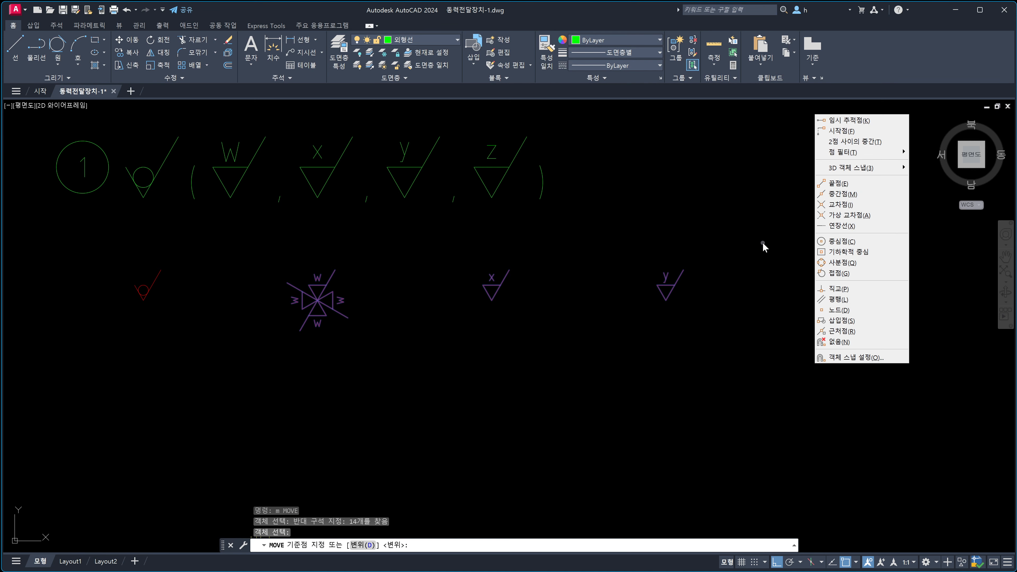
{"action": "left_click", "coordinate": [733, 347]}
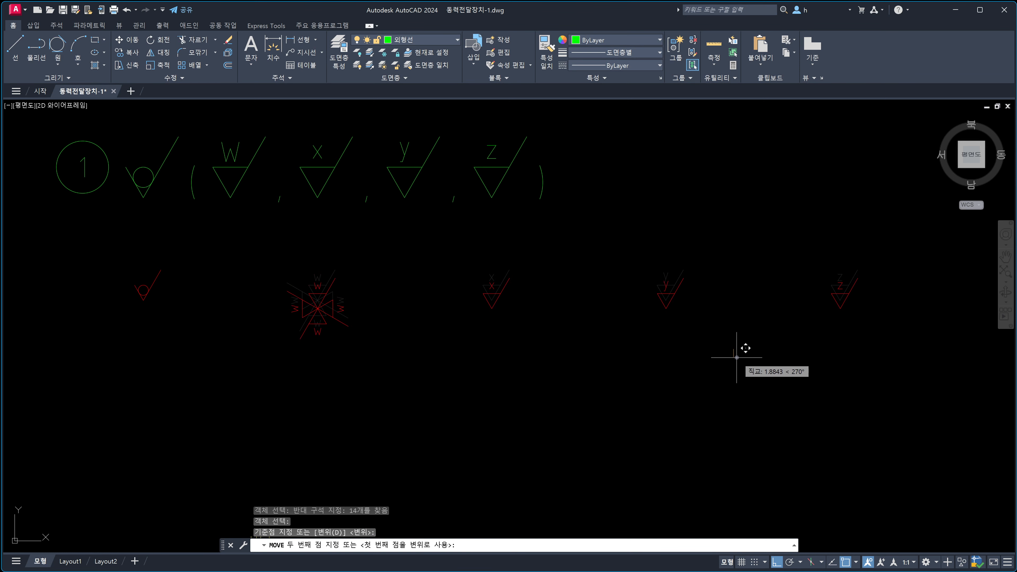
{"action": "key", "text": "Escape"}
Move the red w cluster and the small x, y and z symbols together 15 units horizontally to the left.
{"action": "key", "text": "space"}
{"action": "left_click", "coordinate": [270, 250]}
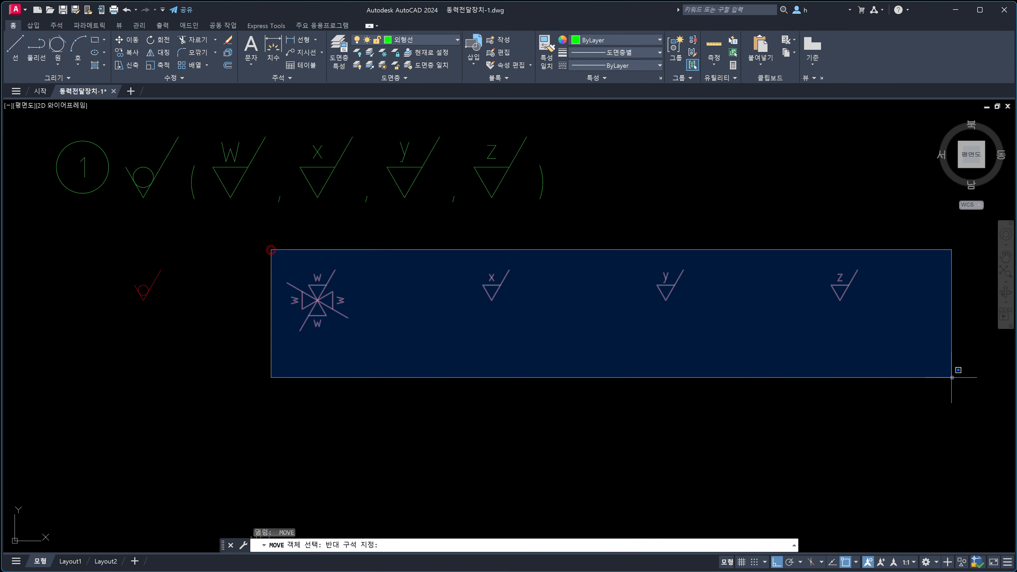
{"action": "left_click", "coordinate": [952, 378]}
{"action": "key", "text": "space"}
{"action": "left_click", "coordinate": [749, 365]}
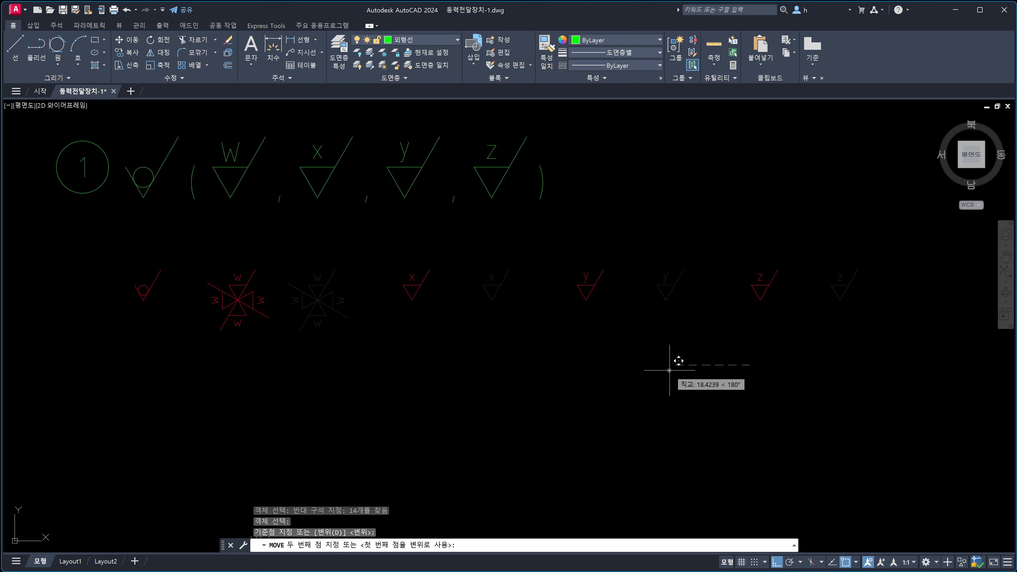
{"action": "key", "text": "Return"}
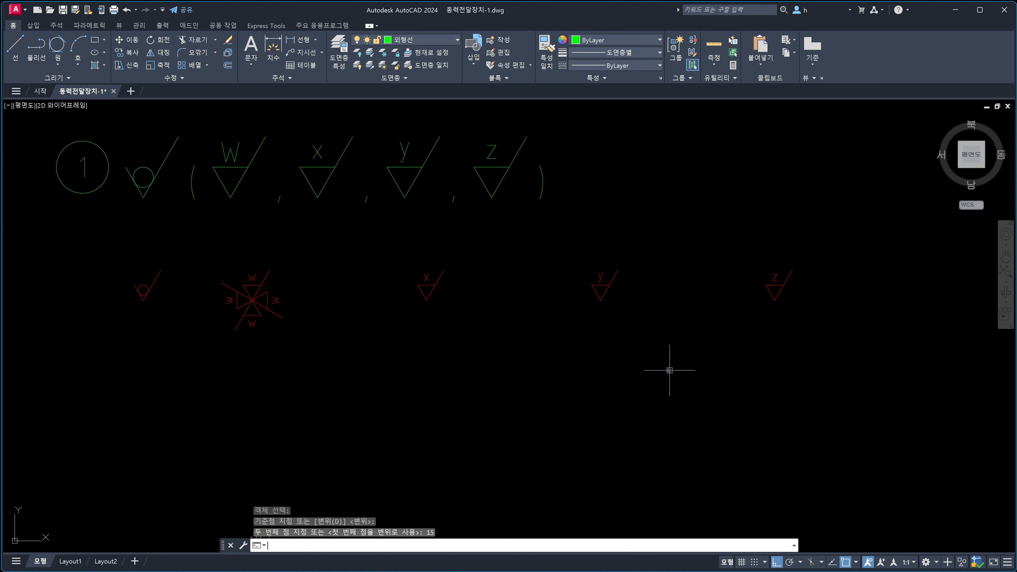
Move the small red x, y and z symbols together 15 units to the left.
{"action": "key", "text": "Return"}
{"action": "left_click", "coordinate": [391, 247]}
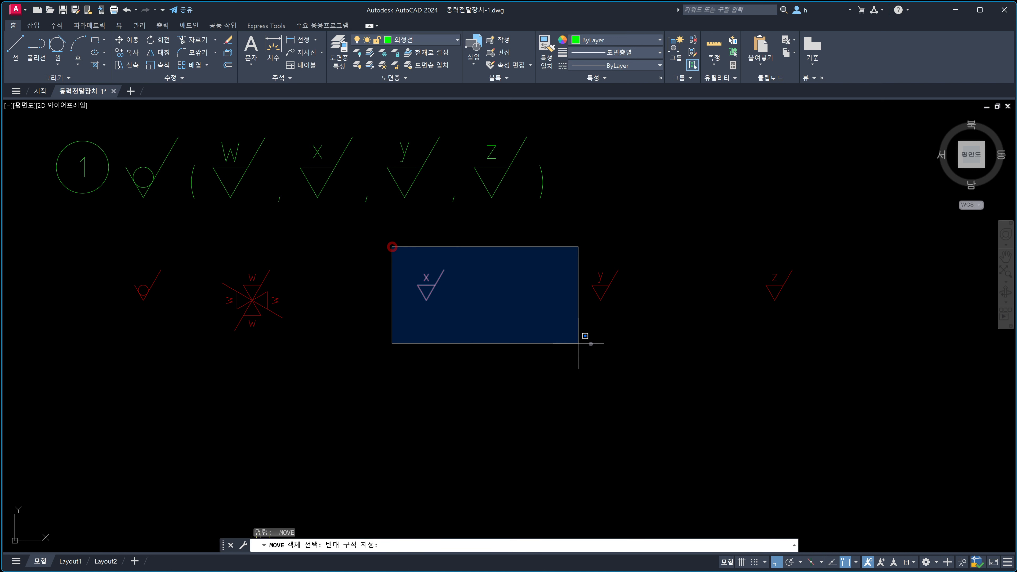
{"action": "left_click", "coordinate": [861, 367]}
{"action": "key", "text": "Return"}
{"action": "left_click", "coordinate": [767, 392]}
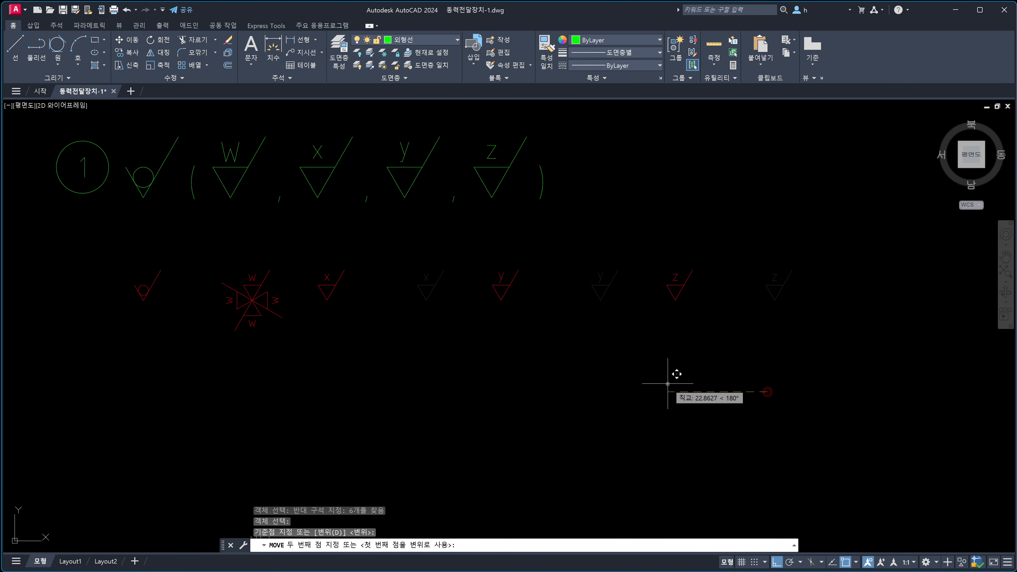
{"action": "type", "text": "15"}
{"action": "key", "text": "Return"}
Move the small red y and z symbols together 15 units to the left.
{"action": "key", "text": "Return"}
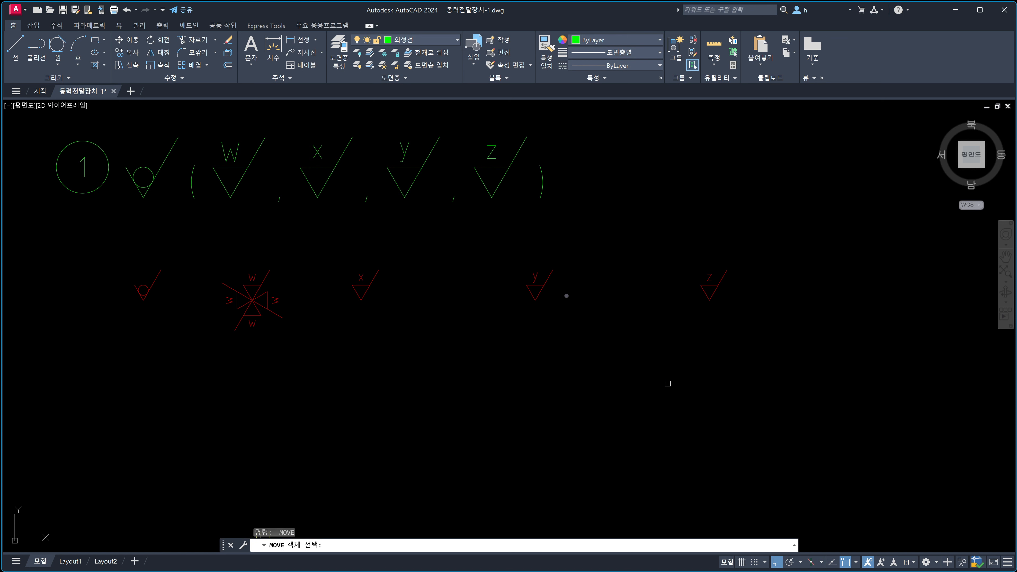
{"action": "left_click", "coordinate": [483, 253]}
{"action": "left_click", "coordinate": [783, 346]}
{"action": "key", "text": "Return"}
{"action": "left_click", "coordinate": [699, 401]}
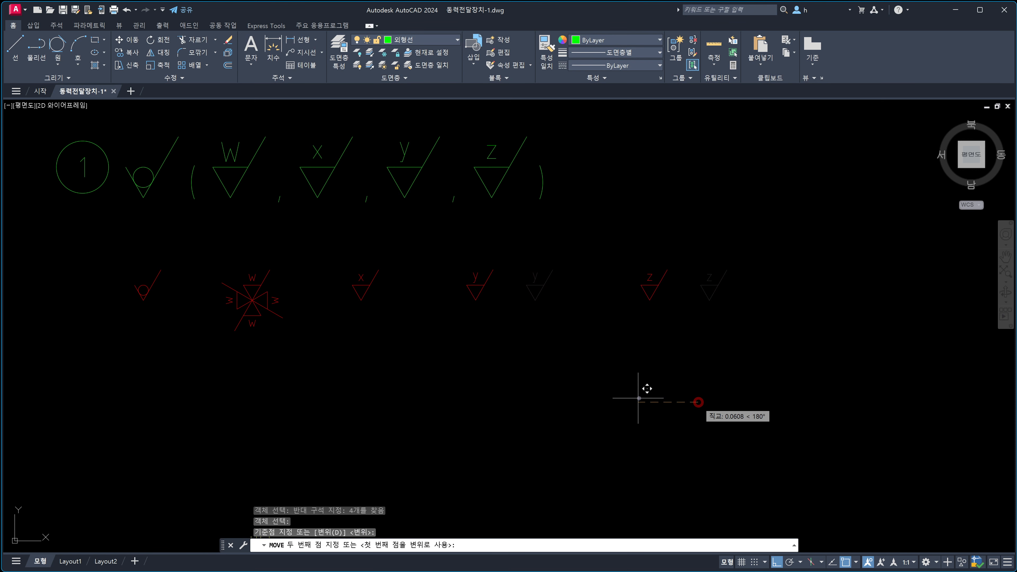
{"action": "type", "text": "15"}
{"action": "key", "text": "Return"}
Move the small red z symbol alone 15 units to the left and end the command.
{"action": "key", "text": "Return"}
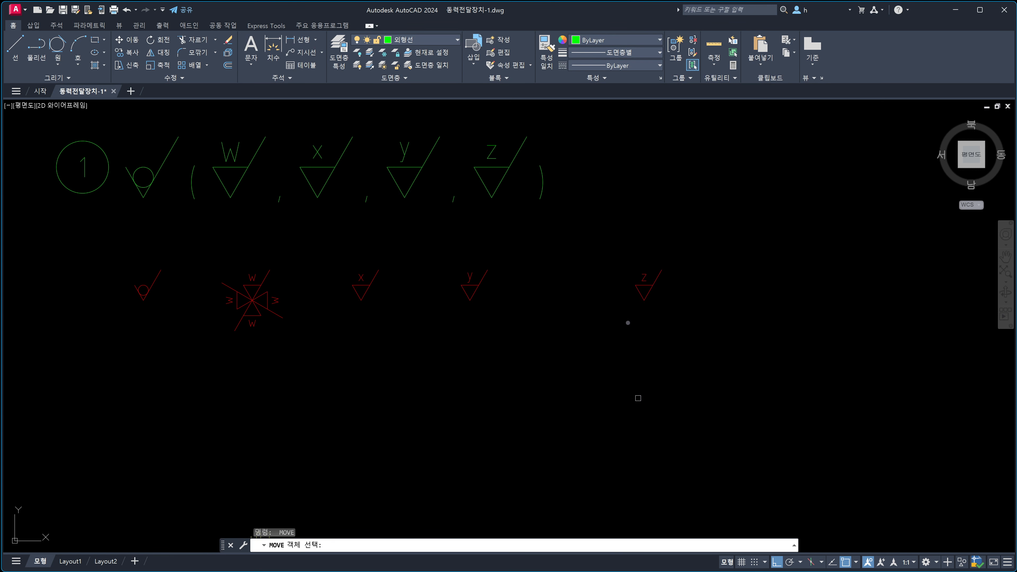
{"action": "left_click", "coordinate": [609, 253]}
{"action": "left_click", "coordinate": [708, 329]}
{"action": "key", "text": "Return"}
{"action": "left_click", "coordinate": [709, 374]}
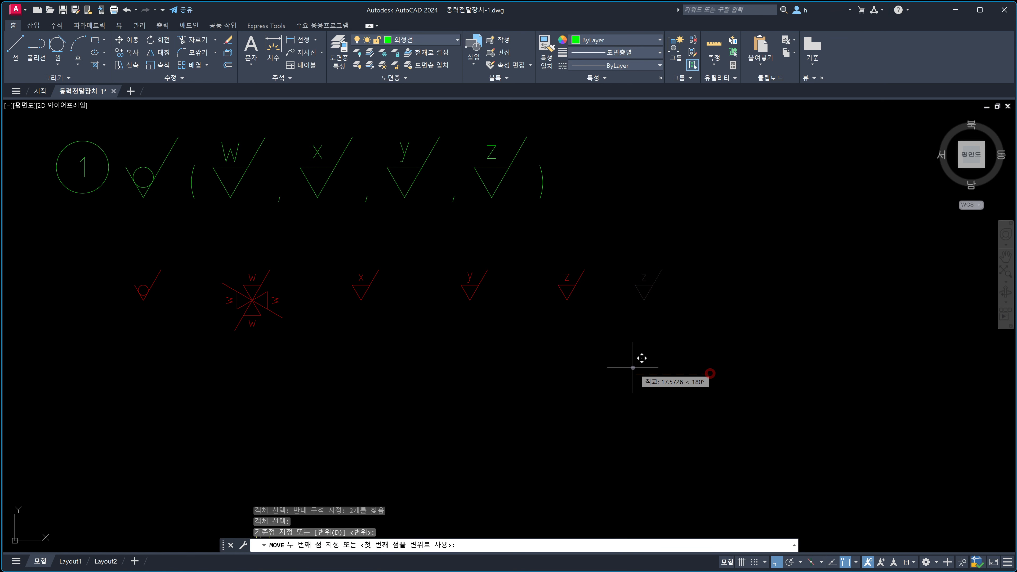
{"action": "type", "text": "15"}
{"action": "key", "text": "Return"}
{"action": "key", "text": "Escape"}
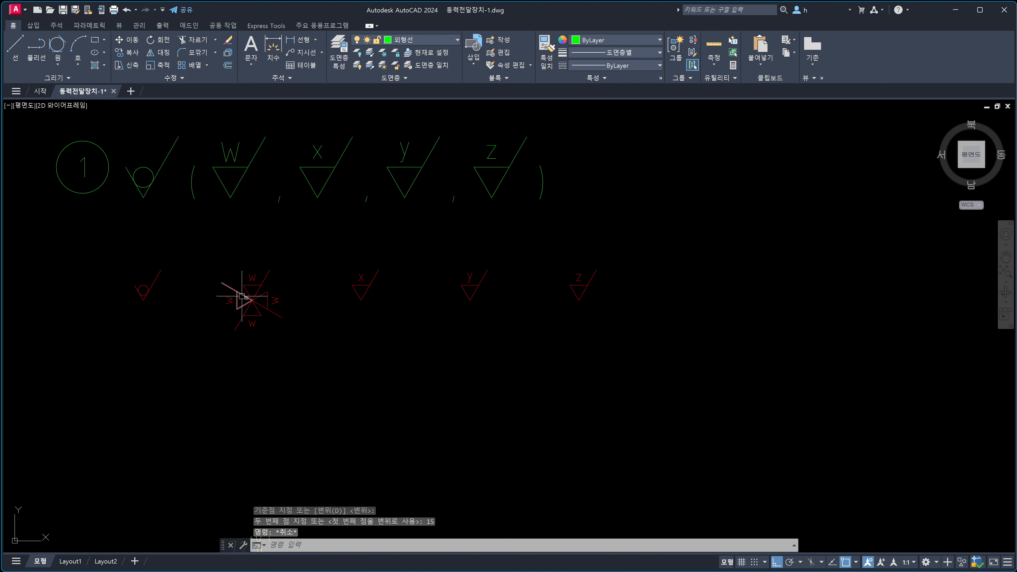
{"action": "key", "text": "Escape"}
{"action": "key", "text": "Escape"}
Create a polar array of the small red x symbol with 4 items centred on the tip of its triangle.
{"action": "type", "text": "ar"}
{"action": "key", "text": "Return"}
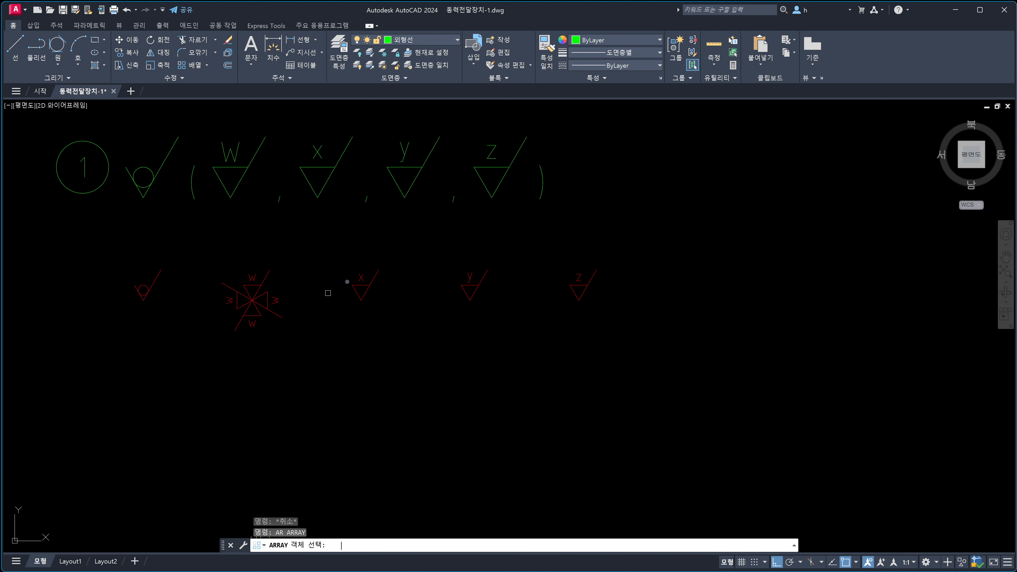
{"action": "left_click", "coordinate": [333, 255]}
{"action": "left_click", "coordinate": [393, 323]}
{"action": "key", "text": "Return"}
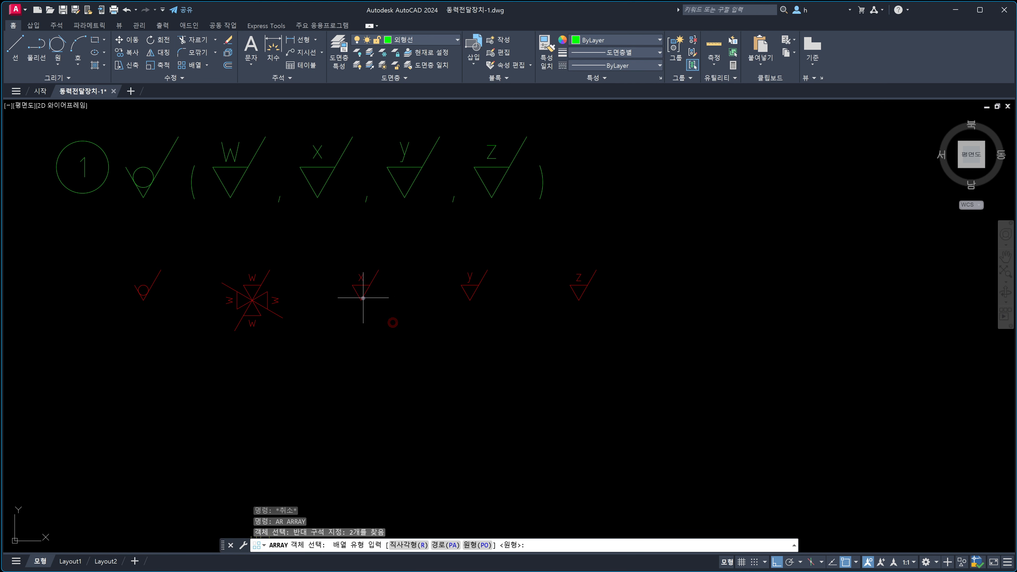
{"action": "type", "text": "po"}
{"action": "key", "text": "Return"}
{"action": "left_click", "coordinate": [361, 298]}
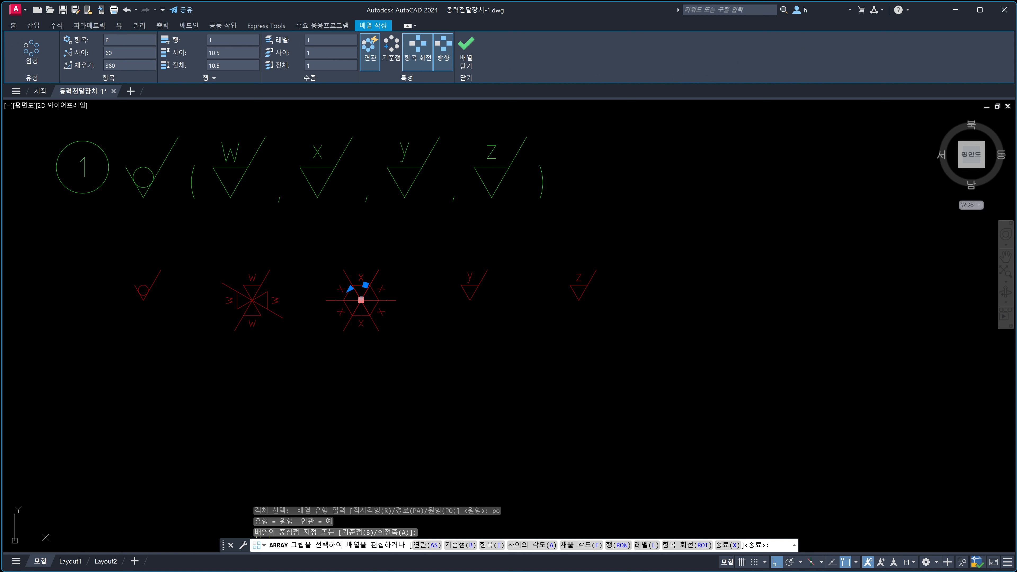
{"action": "type", "text": "i"}
{"action": "key", "text": "Return"}
{"action": "type", "text": "4"}
{"action": "key", "text": "Return"}
{"action": "key", "text": "Escape"}
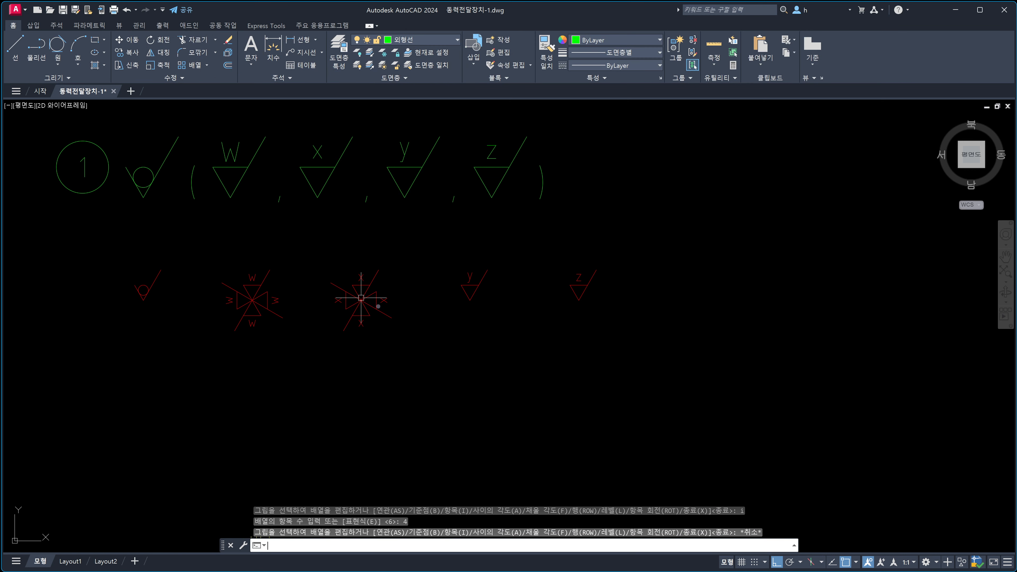
Explode the polar array of x symbols into separate objects.
{"action": "key", "text": "Escape"}
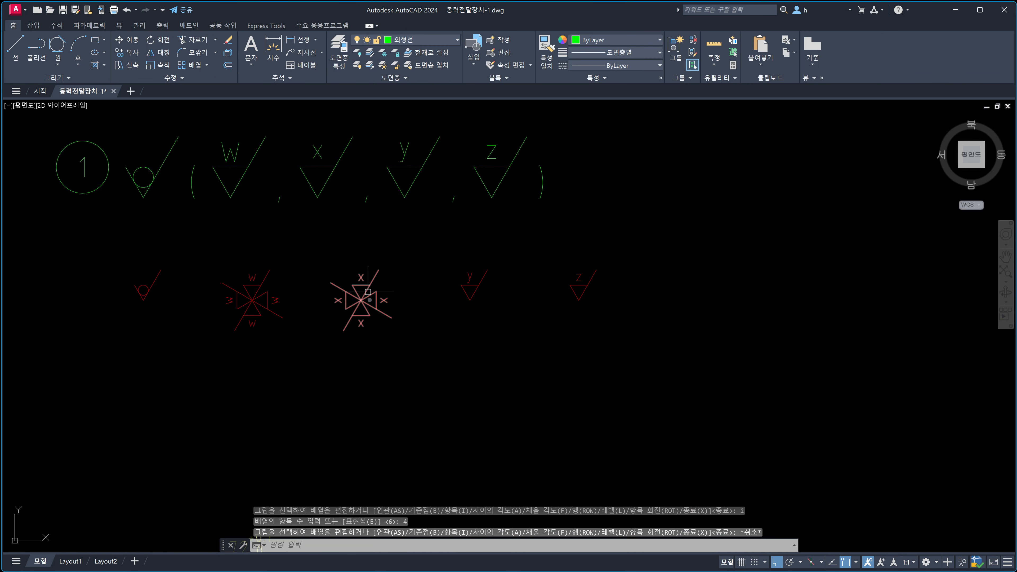
{"action": "left_click", "coordinate": [370, 306]}
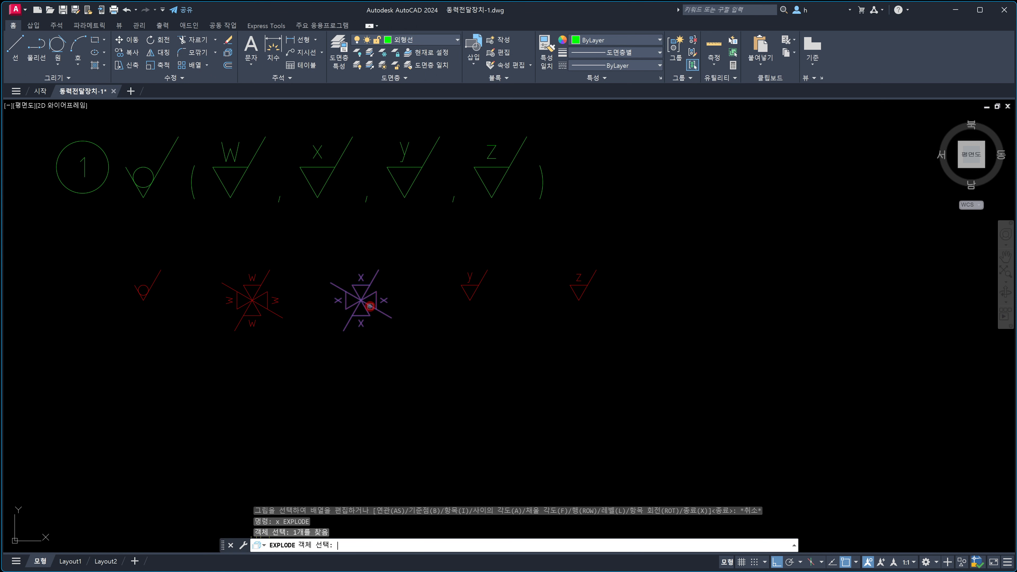
{"action": "key", "text": "Escape"}
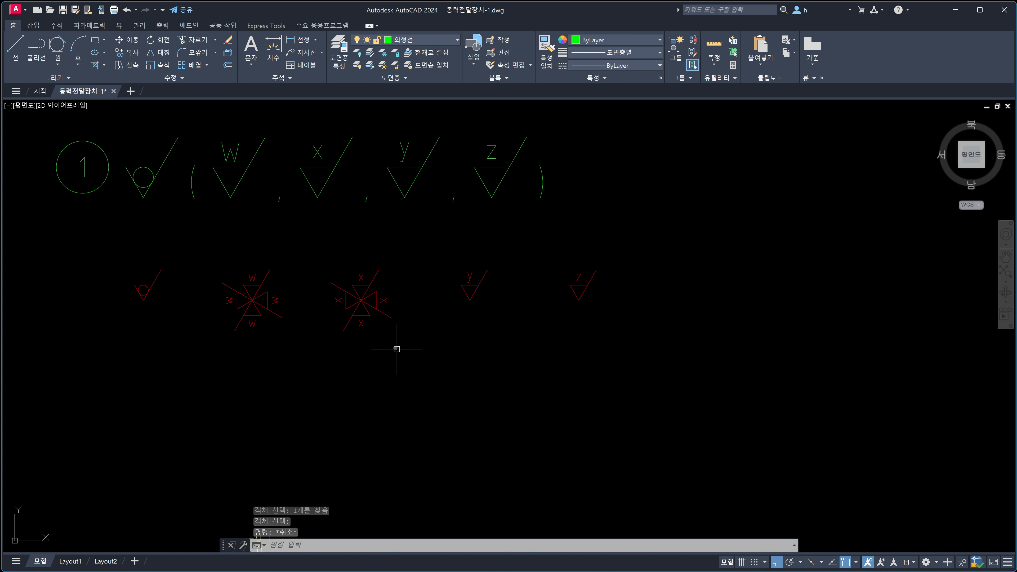
Array the small red y symbol with -ARRAY as a polar pattern of 4 rotated items over 360 degrees about its triangle tip.
{"action": "type", "text": "-ar"}
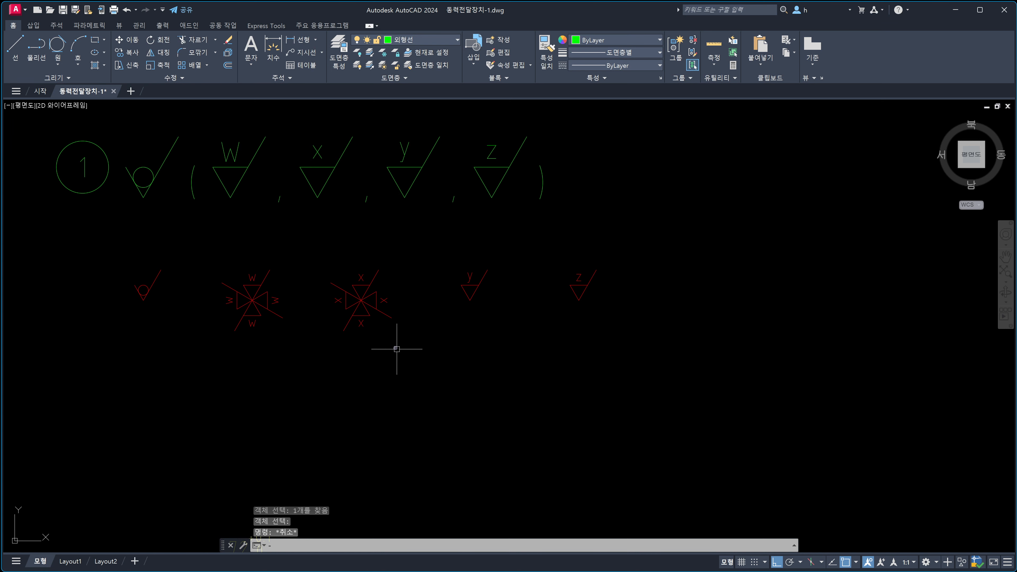
{"action": "key", "text": "Return"}
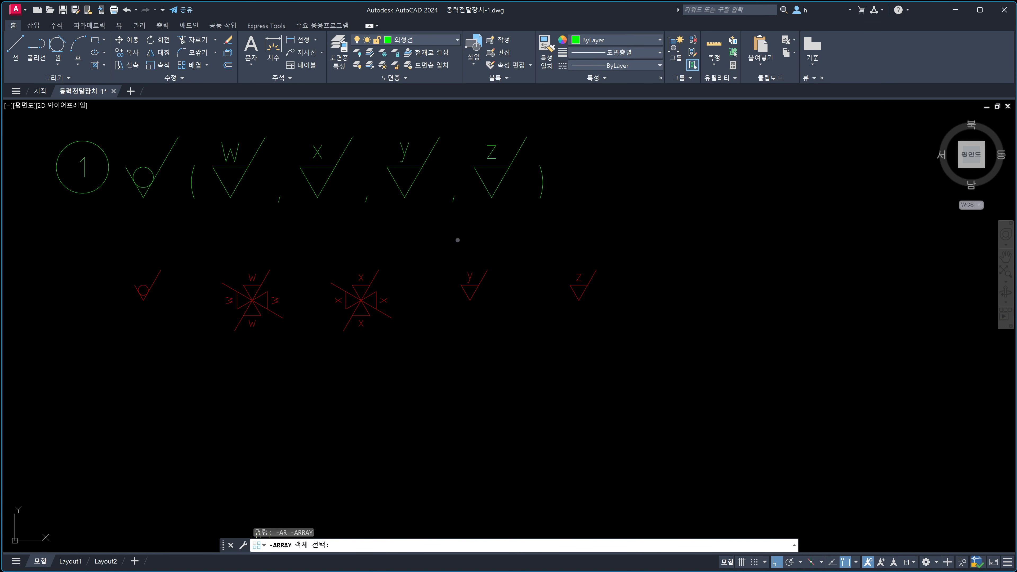
{"action": "left_click", "coordinate": [445, 255]}
{"action": "left_click", "coordinate": [518, 334]}
{"action": "key", "text": "Return"}
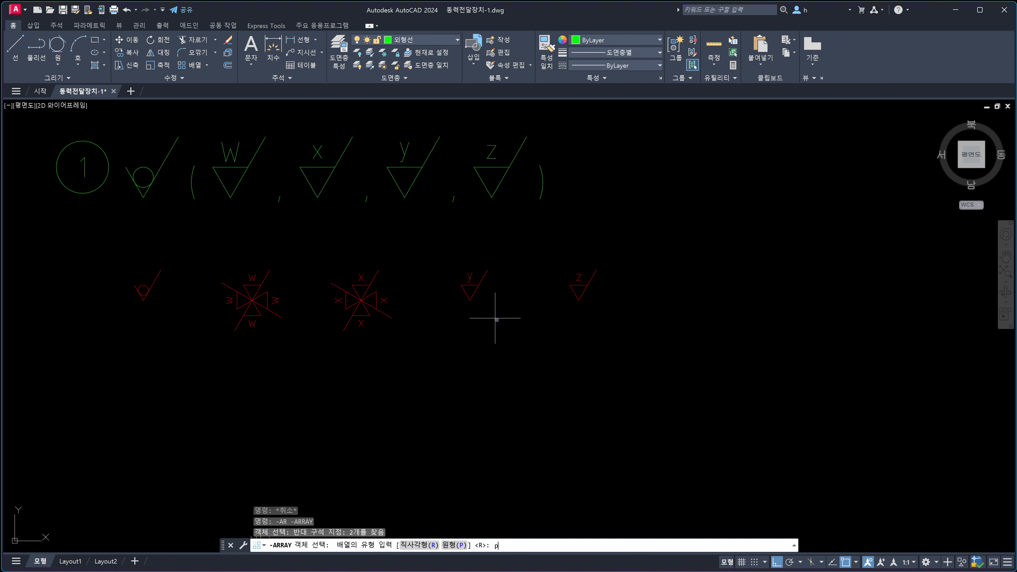
{"action": "key", "text": "Return"}
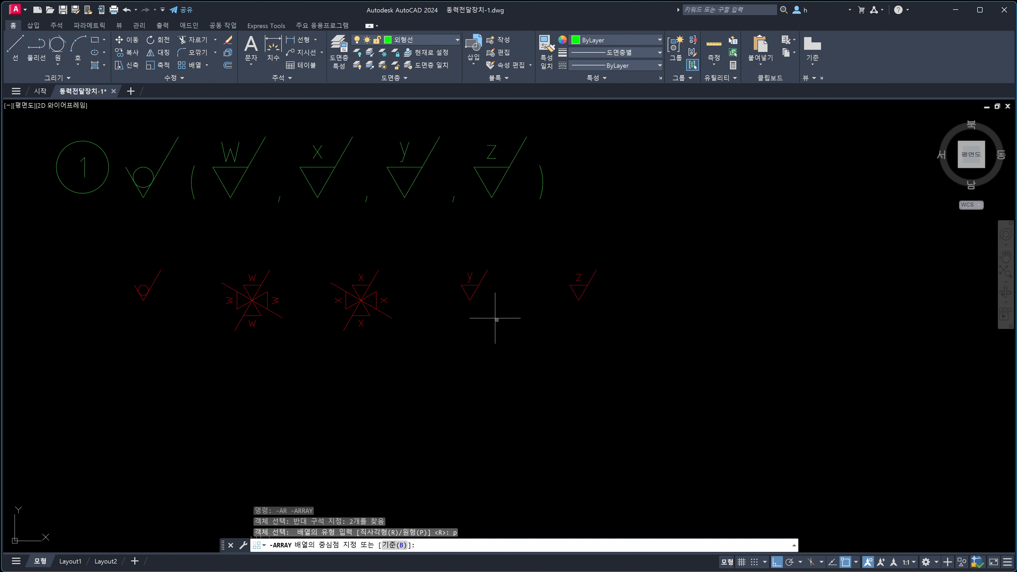
{"action": "left_click", "coordinate": [471, 300]}
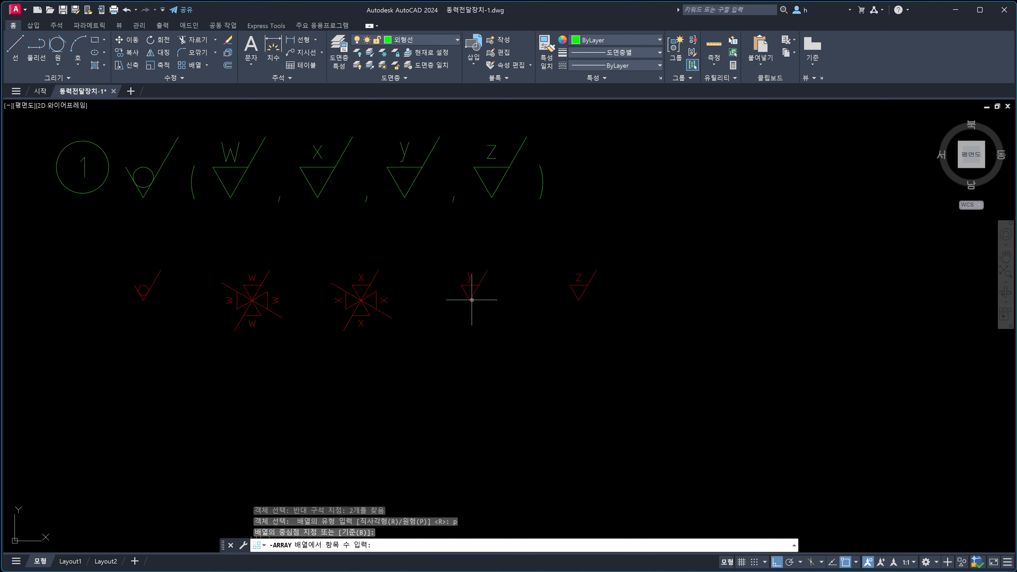
{"action": "key", "text": "Return"}
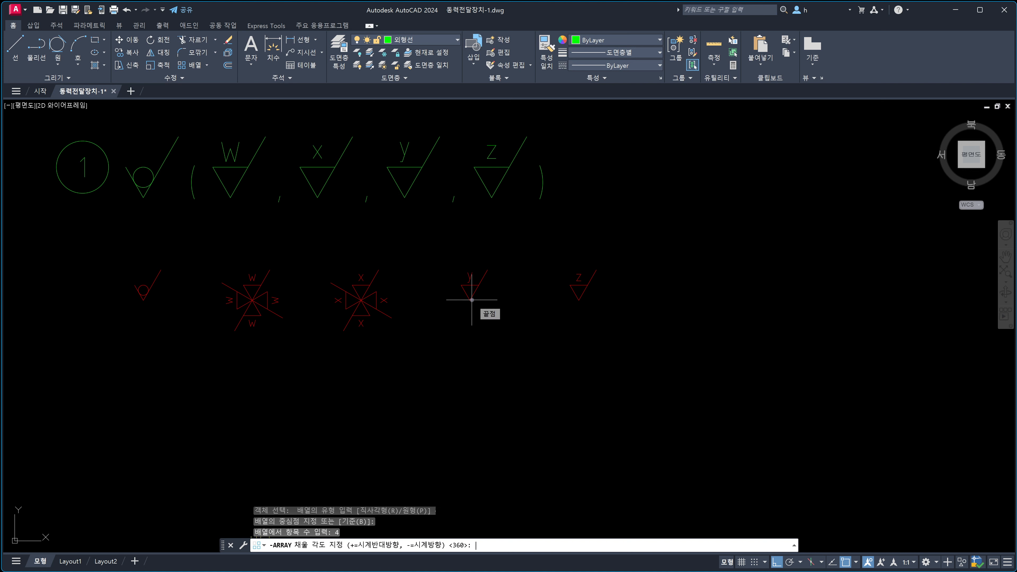
{"action": "key", "text": "Return"}
{"action": "key", "text": "Return"}
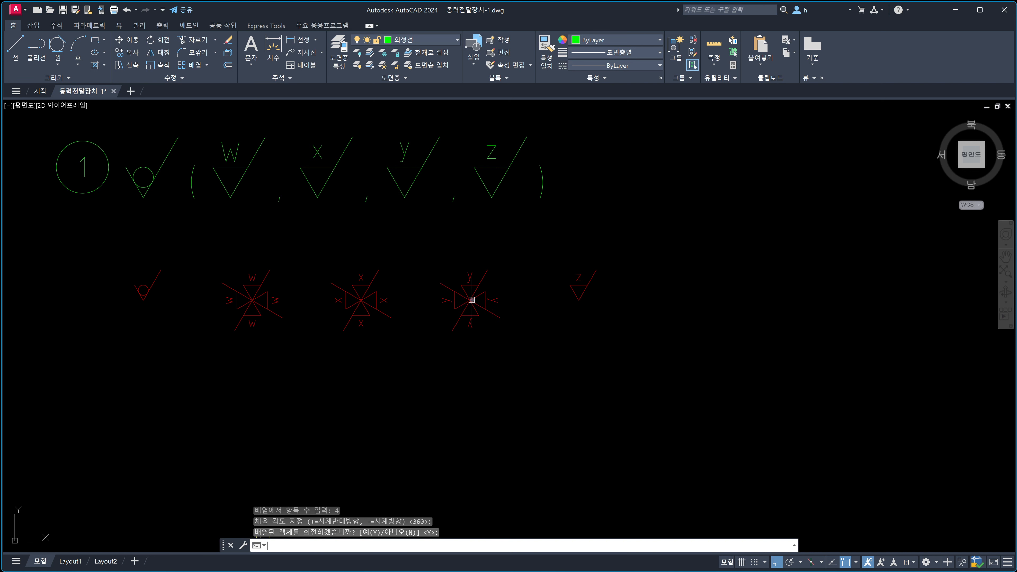
Array the small red z symbol with -ARRAY as a polar pattern of 4 rotated items over 360 degrees about its triangle tip.
{"action": "type", "text": "-ar"}
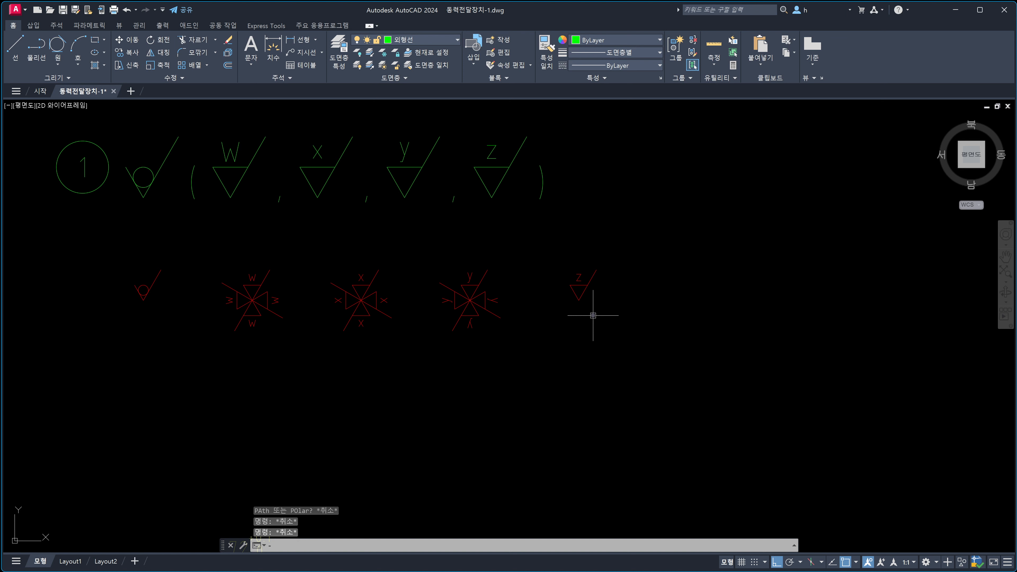
{"action": "key", "text": "Return"}
{"action": "left_click", "coordinate": [556, 252]}
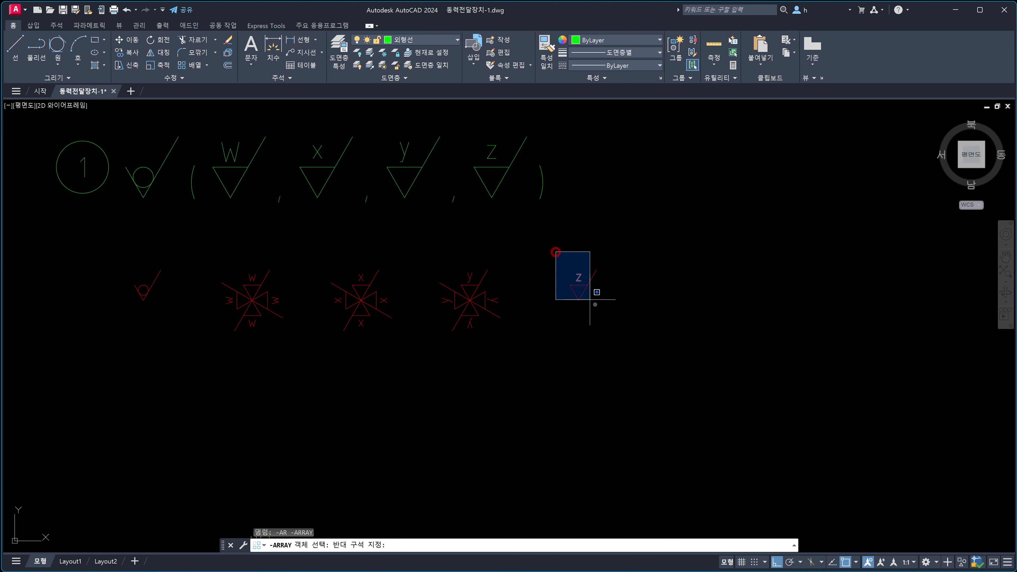
{"action": "left_click", "coordinate": [598, 303]}
{"action": "key", "text": "Return"}
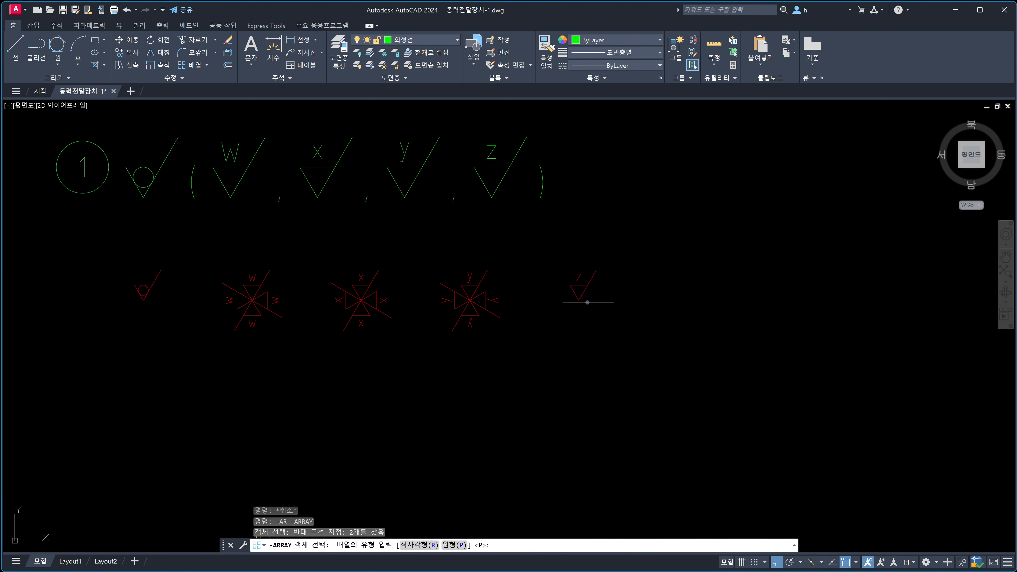
{"action": "type", "text": "p"}
{"action": "key", "text": "Return"}
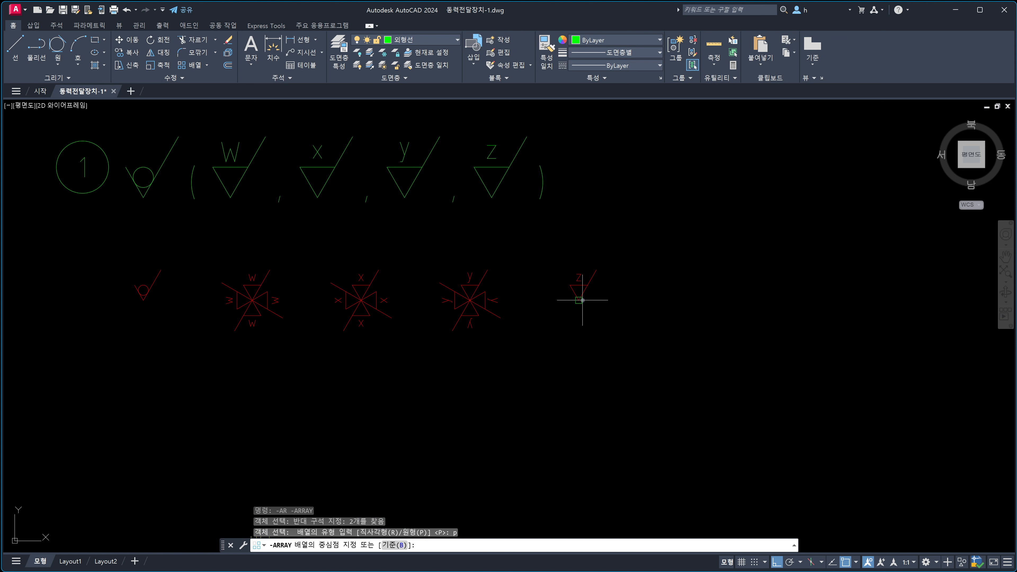
{"action": "left_click", "coordinate": [582, 300]}
{"action": "type", "text": "4"}
{"action": "key", "text": "Return"}
{"action": "key", "text": "Return"}
{"action": "key", "text": "Return"}
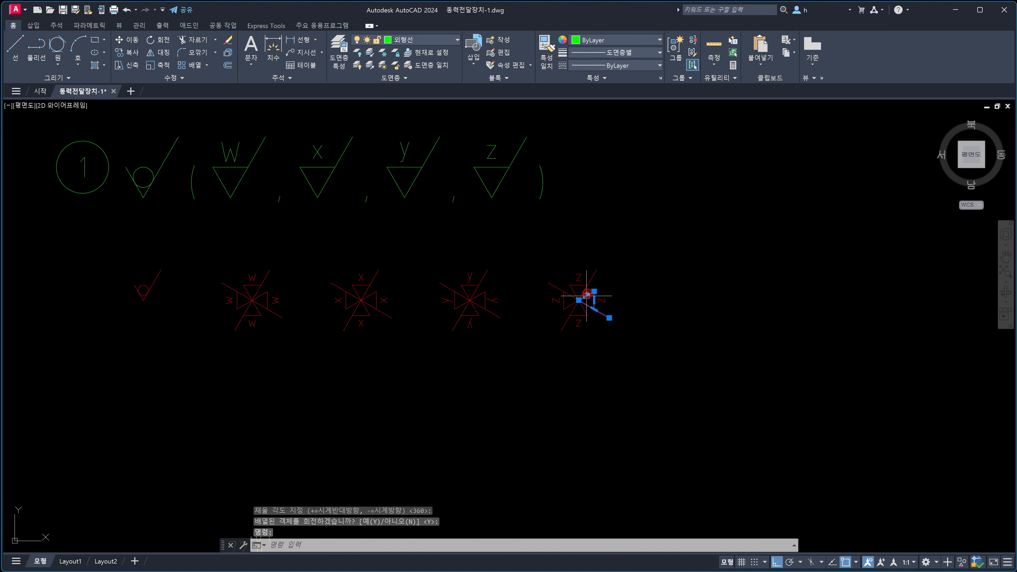
{"action": "left_click", "coordinate": [586, 296]}
{"action": "key", "text": "Escape"}
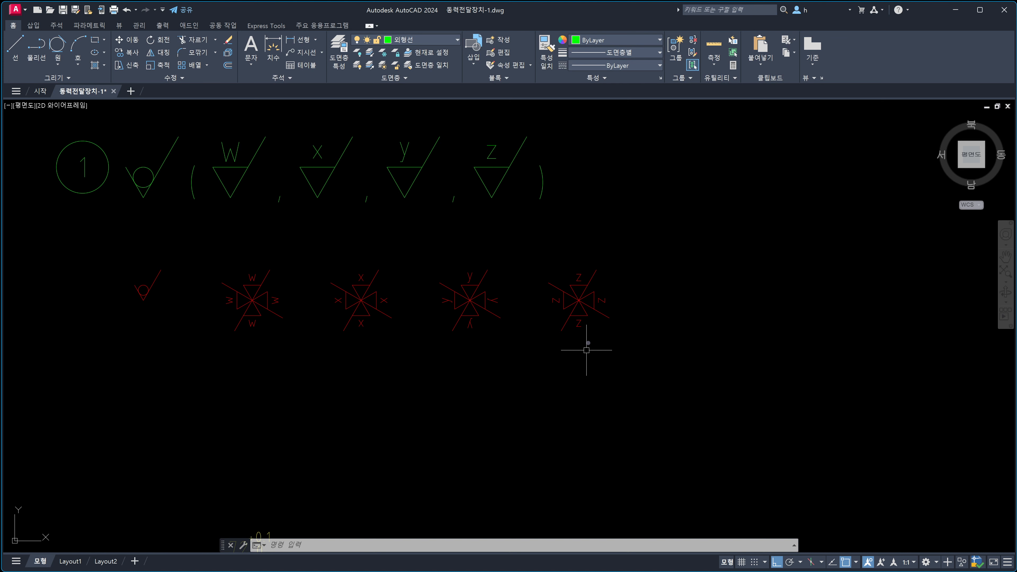
Move both rows of surface finish symbols straight up, closer to the frame of the assembly drawing above them.
{"action": "middle_click_drag", "start_coordinate": [449, 367], "coordinate": [532, 370]}
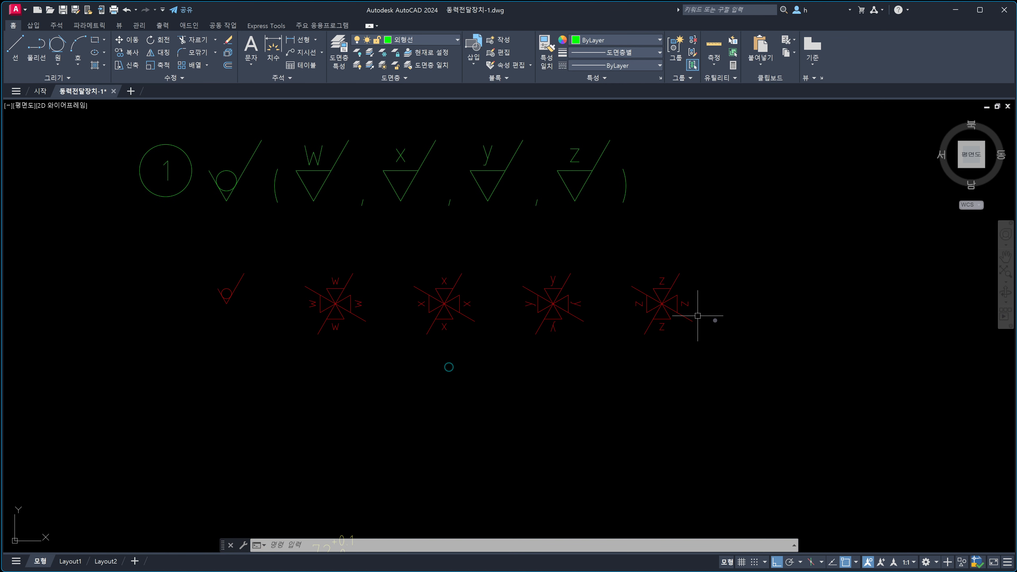
{"action": "scroll", "coordinate": [636, 288], "scroll_direction": "down", "scroll_amount": 5}
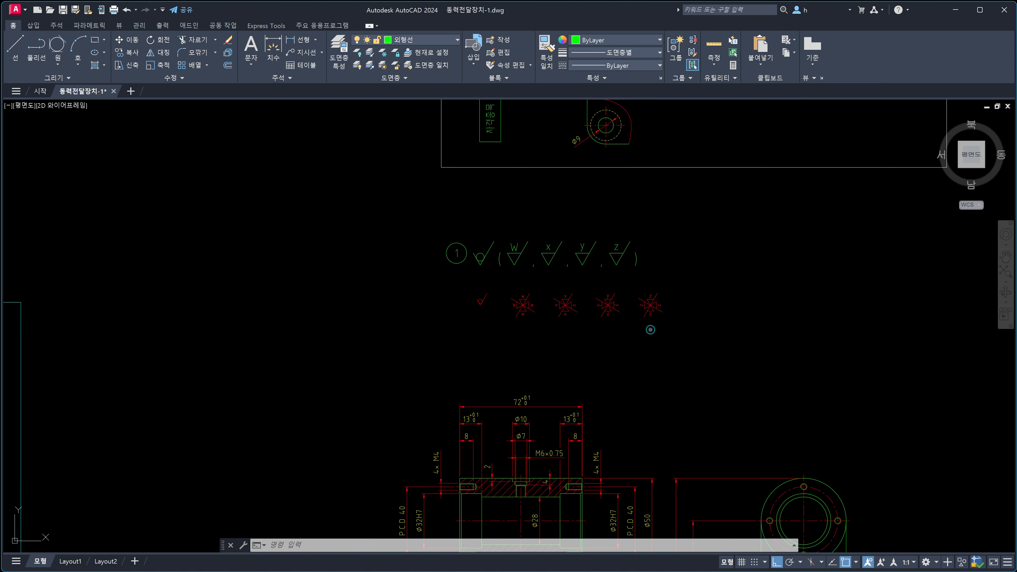
{"action": "scroll", "coordinate": [631, 280], "scroll_direction": "up", "scroll_amount": 1}
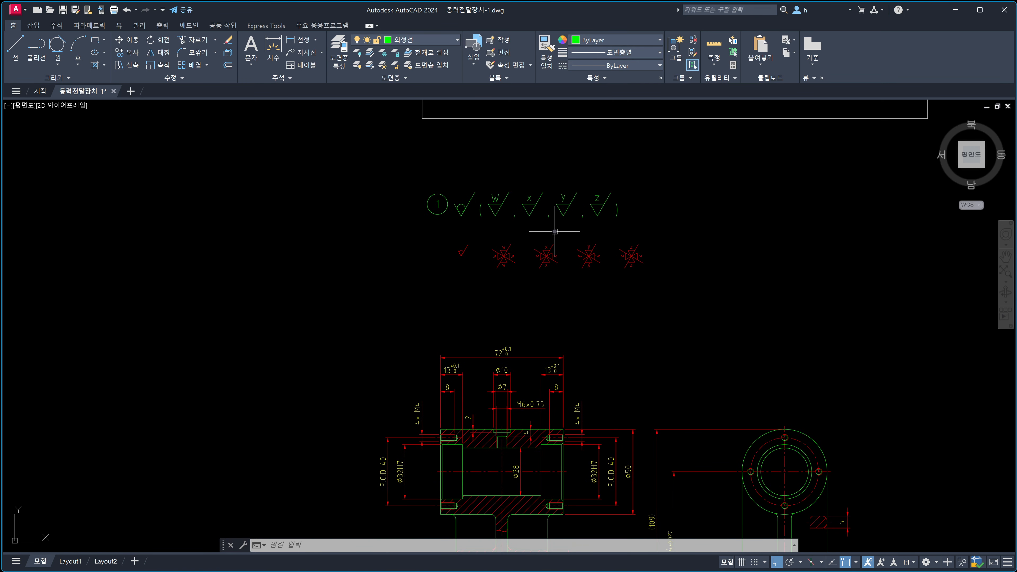
{"action": "scroll", "coordinate": [557, 236], "scroll_direction": "down", "scroll_amount": 4}
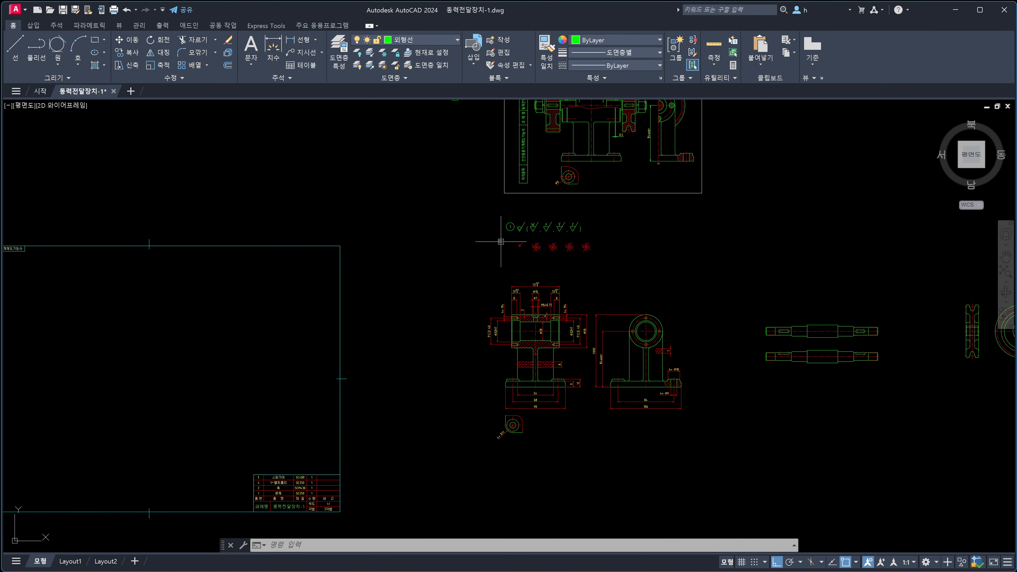
{"action": "scroll", "coordinate": [500, 241], "scroll_direction": "up", "scroll_amount": 2}
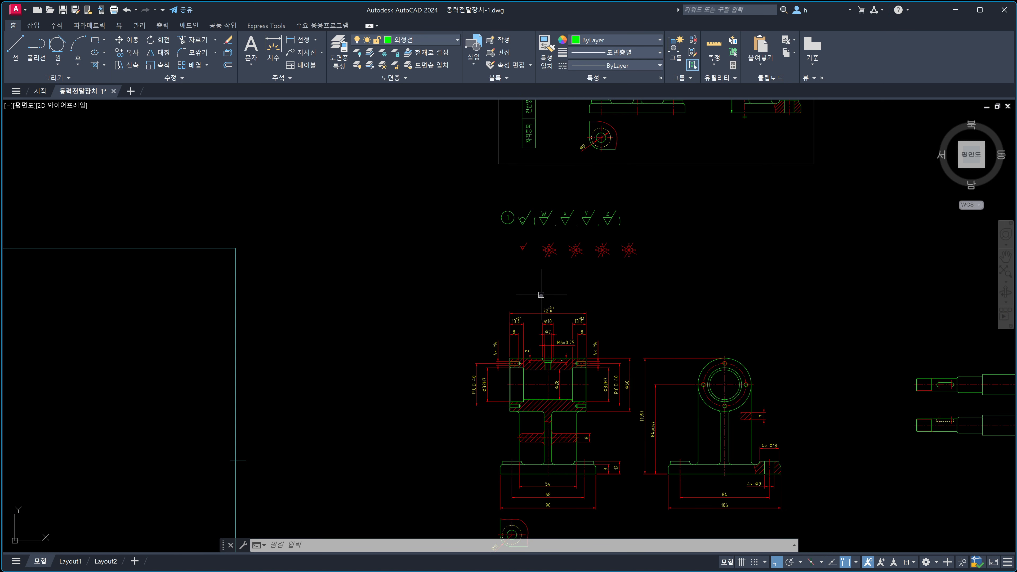
{"action": "middle_click_drag", "start_coordinate": [538, 267], "coordinate": [529, 318]}
{"action": "type", "text": "m"}
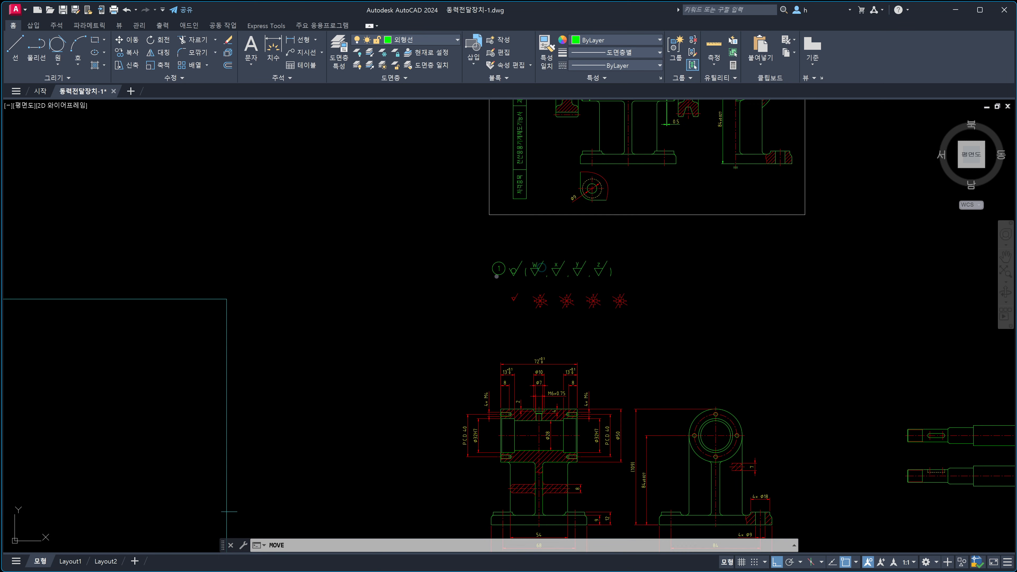
{"action": "key", "text": "Return"}
{"action": "left_click", "coordinate": [479, 242]}
{"action": "left_click", "coordinate": [660, 324]}
{"action": "key", "text": "Return"}
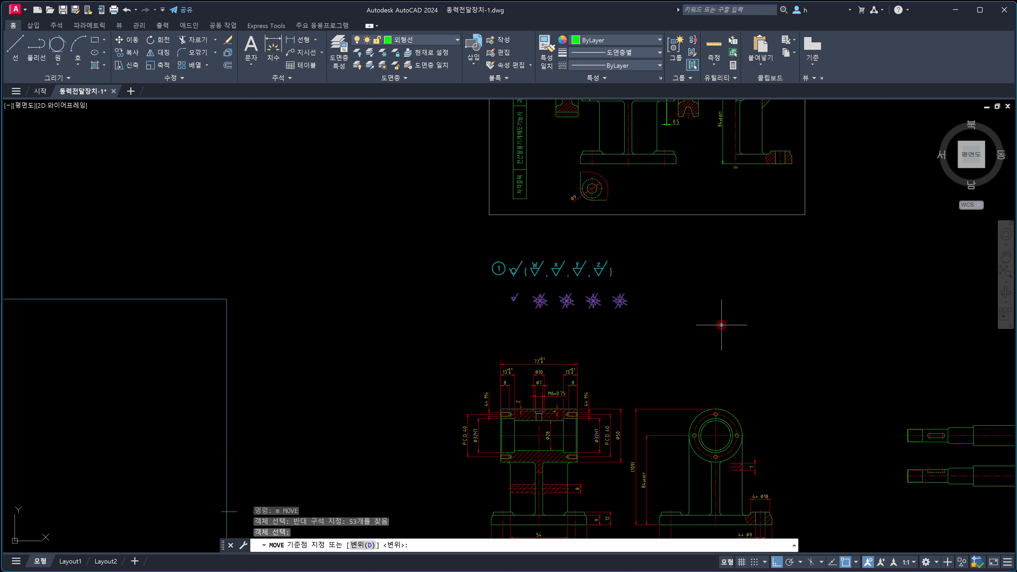
{"action": "left_click", "coordinate": [721, 325]}
{"action": "key", "text": "Escape"}
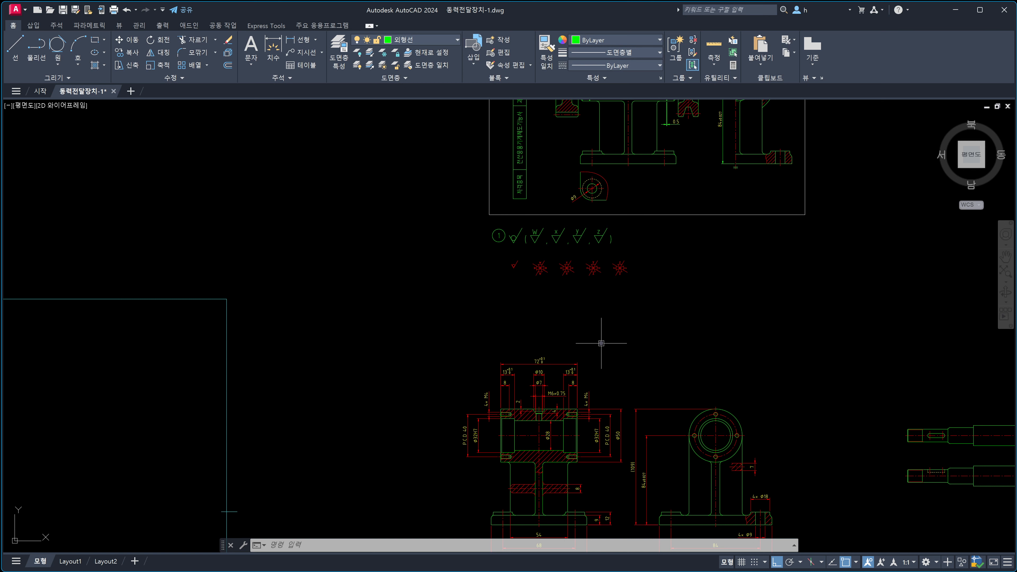
{"action": "middle_click_drag", "start_coordinate": [620, 386], "coordinate": [608, 306]}
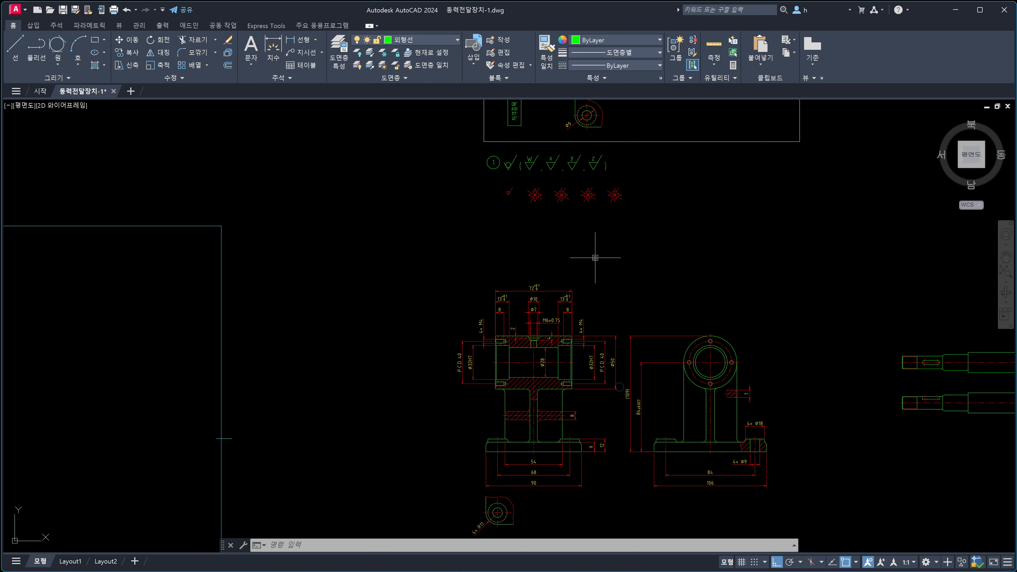
{"action": "middle_click_drag", "start_coordinate": [595, 256], "coordinate": [593, 249]}
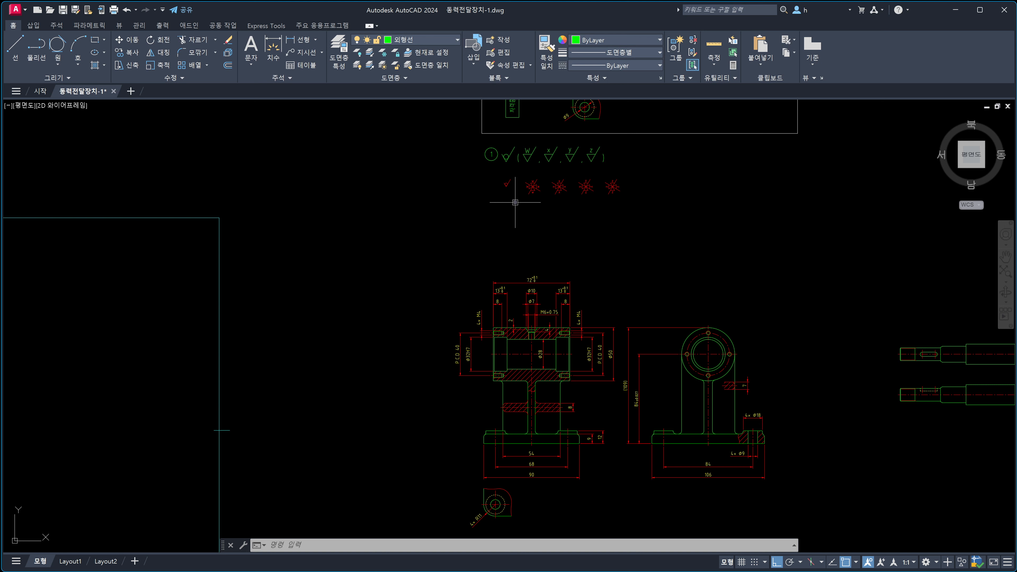
{"action": "scroll", "coordinate": [518, 182], "scroll_direction": "up", "scroll_amount": 4}
{"action": "middle_click_drag", "start_coordinate": [519, 190], "coordinate": [496, 228]}
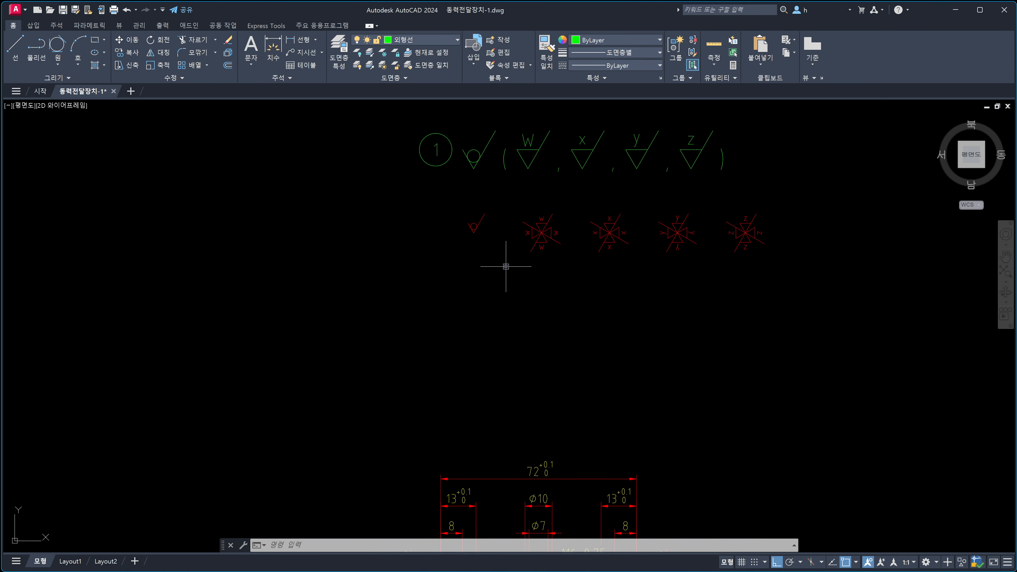
{"action": "left_click", "coordinate": [570, 276]}
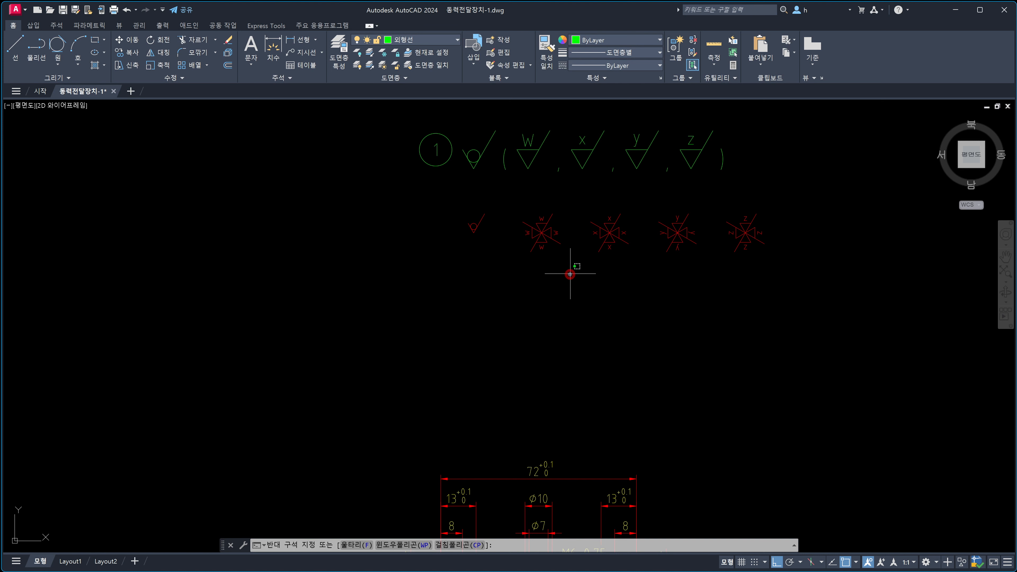
{"action": "left_click", "coordinate": [512, 207]}
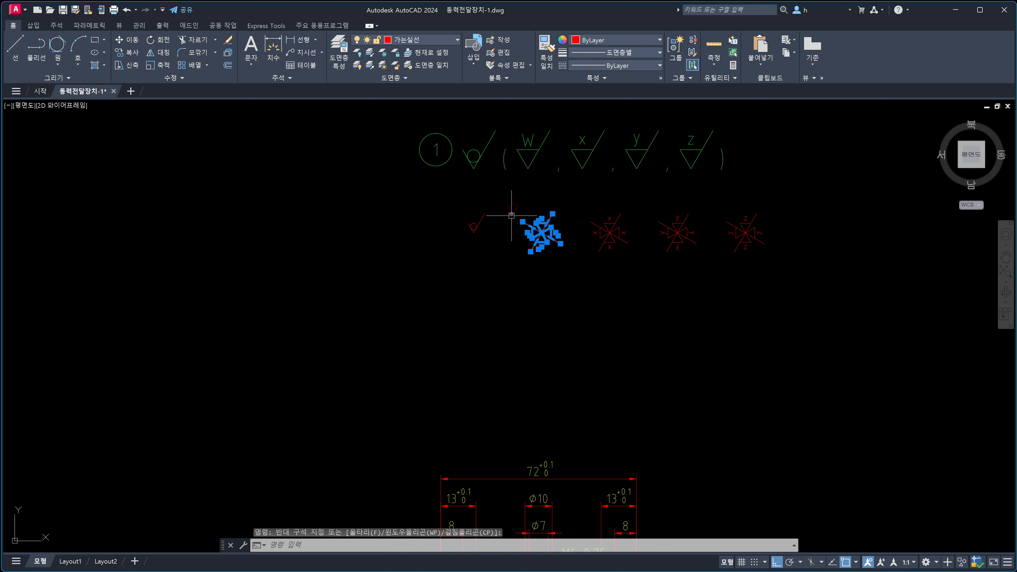
{"action": "key", "text": "Escape"}
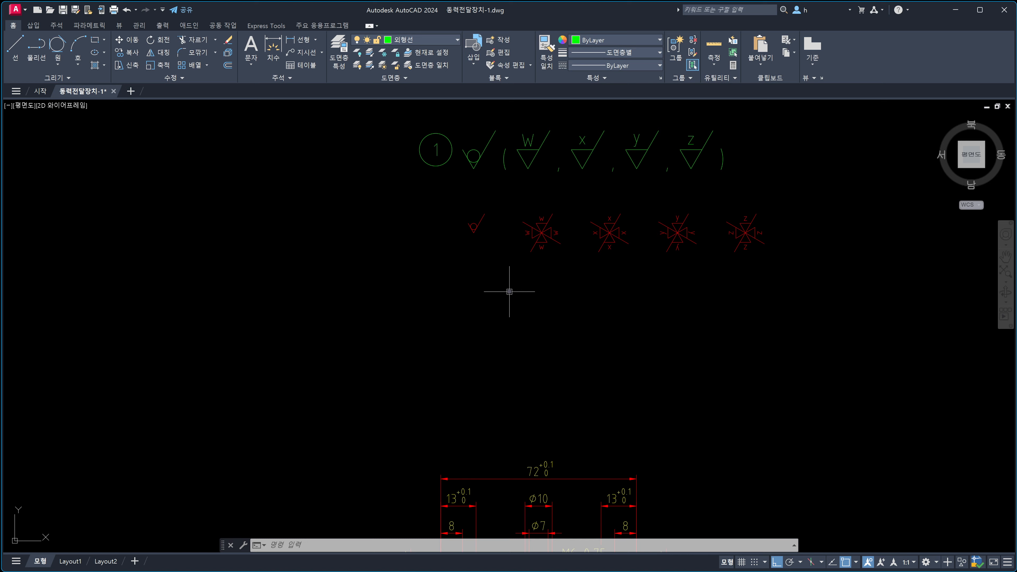
Create a geometric tolerance frame with the position symbol, tolerance 0.001 and datum A, and place it below the red symbols.
{"action": "type", "text": "AT"}
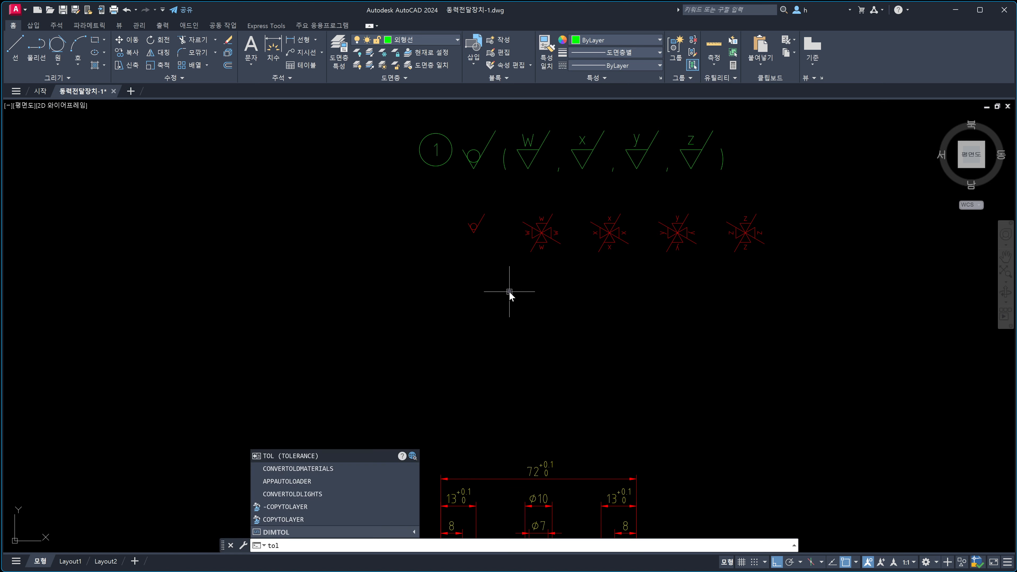
{"action": "key", "text": "Return"}
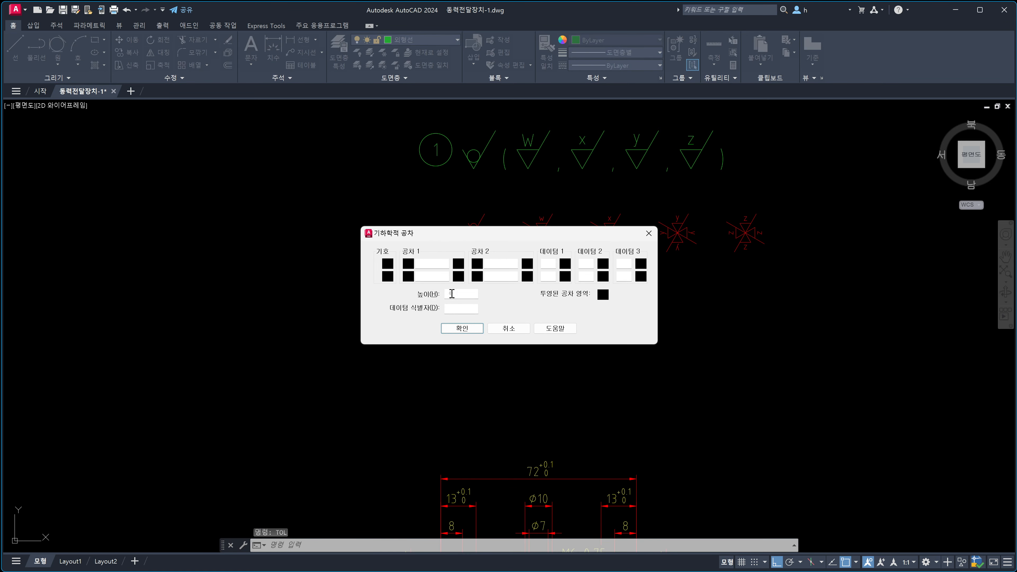
{"action": "left_click", "coordinate": [385, 268]}
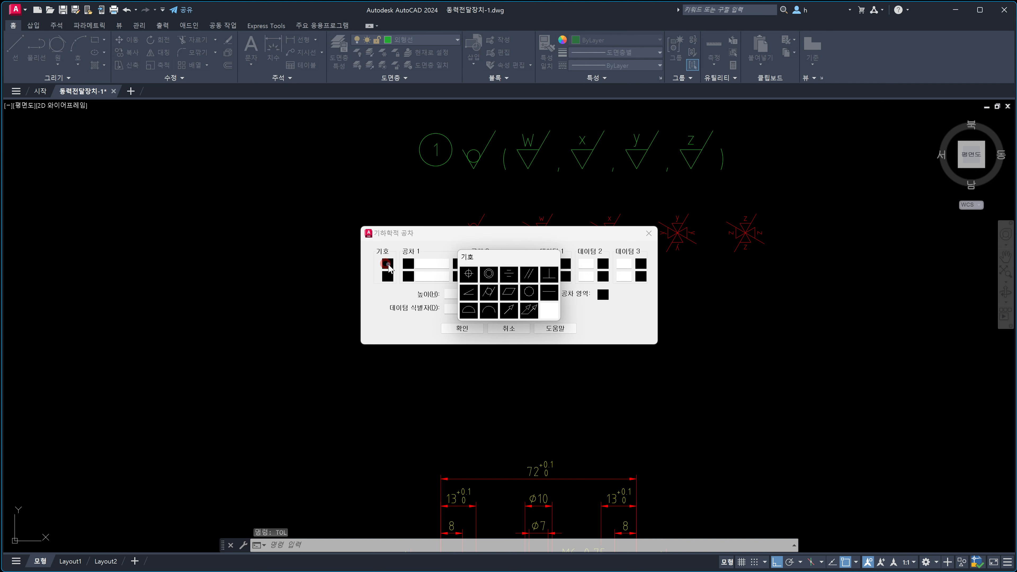
{"action": "left_click", "coordinate": [465, 275]}
{"action": "type", "text": "0.01"}
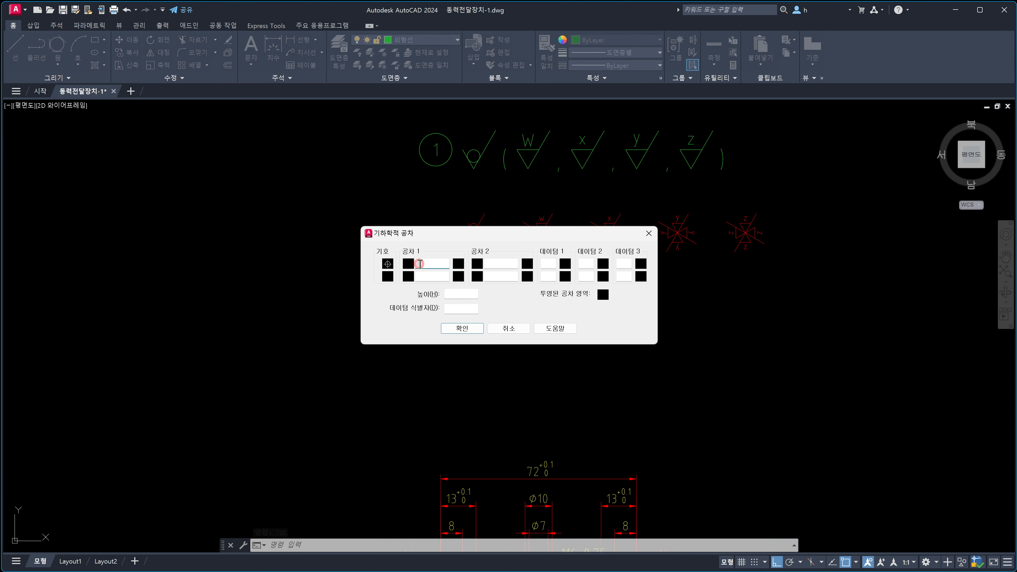
{"action": "type", "text": "01"}
{"action": "left_click", "coordinate": [548, 263]}
{"action": "type", "text": "A"}
{"action": "left_click", "coordinate": [461, 328]}
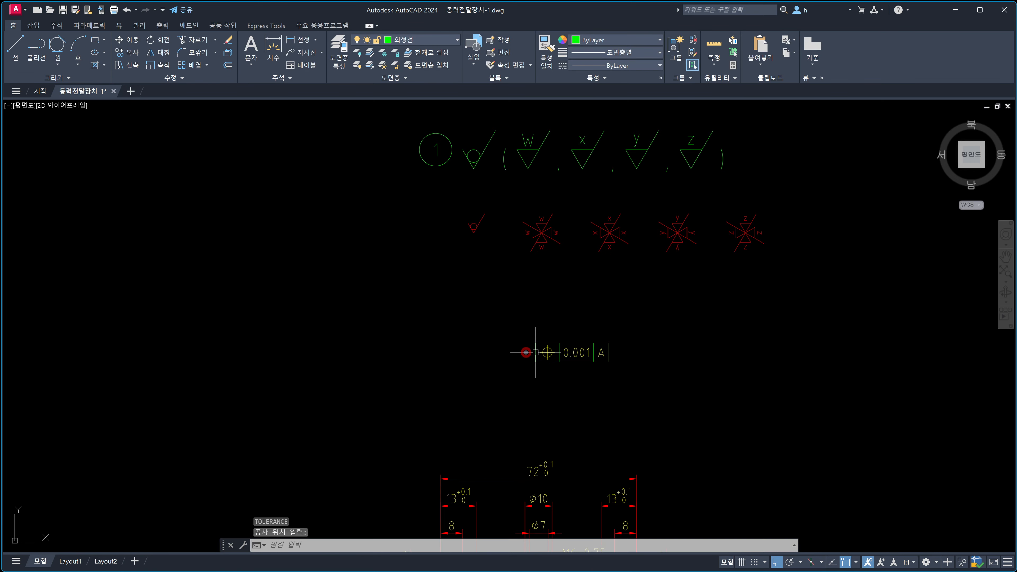
{"action": "left_click", "coordinate": [536, 353]}
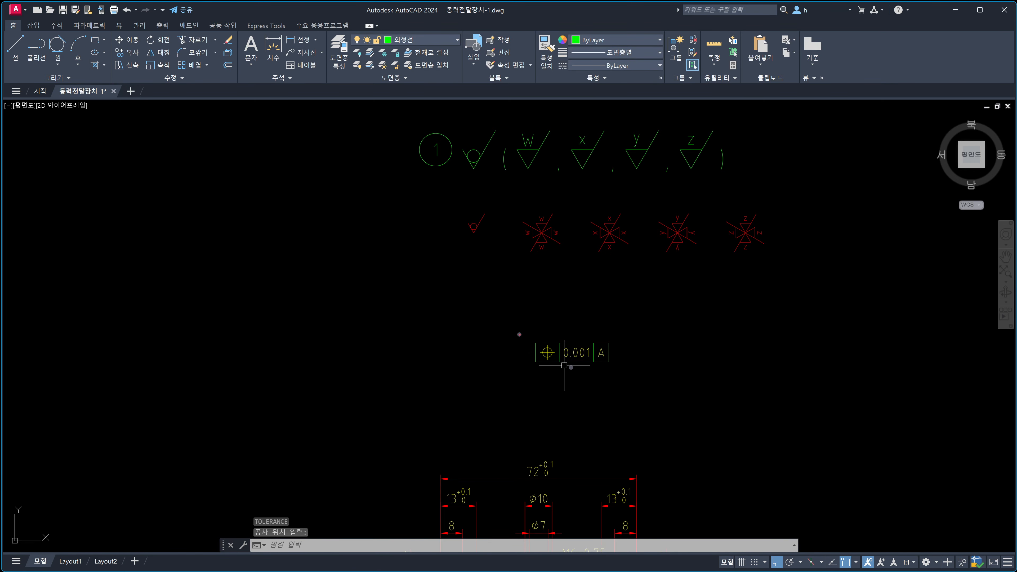
{"action": "left_click", "coordinate": [520, 332]}
{"action": "left_click_drag", "start_coordinate": [611, 368], "coordinate": [621, 350]}
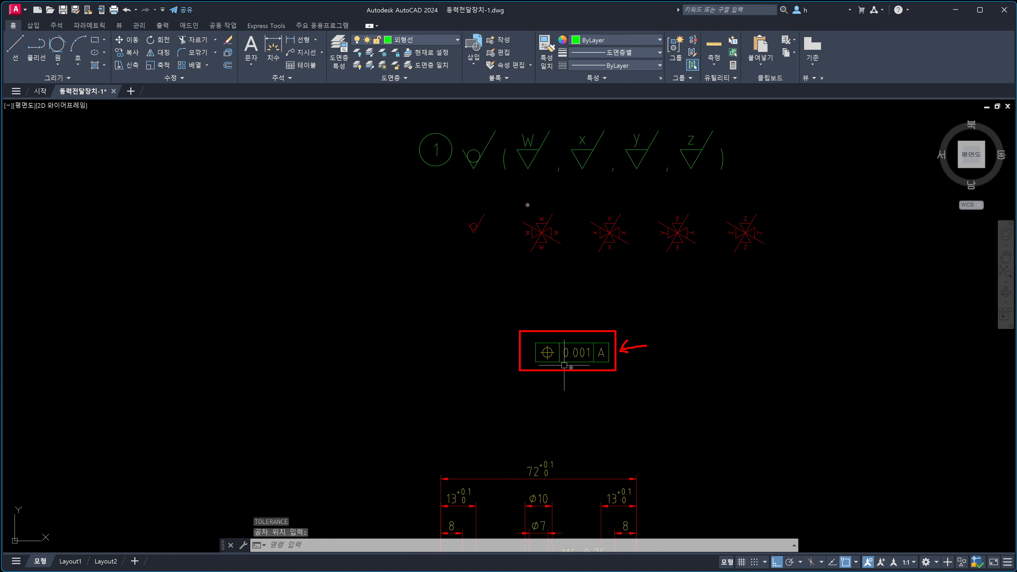
{"action": "mouse_move", "coordinate": [511, 206]}
{"action": "left_mouse_down"}
{"action": "mouse_move", "coordinate": [562, 267]}
{"action": "mouse_move", "coordinate": [581, 272]}
{"action": "left_mouse_up"}
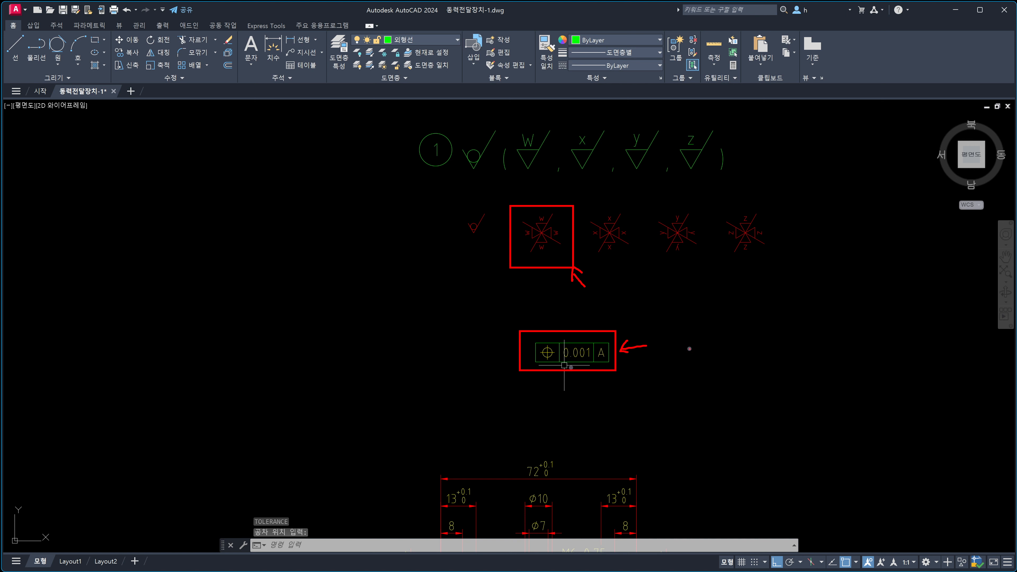
{"action": "left_click_drag", "start_coordinate": [629, 335], "coordinate": [636, 356]}
{"action": "left_click_drag", "start_coordinate": [575, 282], "coordinate": [589, 275]}
{"action": "mouse_move", "coordinate": [598, 312]}
{"action": "left_mouse_down"}
{"action": "mouse_move", "coordinate": [598, 327]}
{"action": "mouse_move", "coordinate": [610, 314]}
{"action": "left_mouse_up"}
{"action": "left_click_drag", "start_coordinate": [467, 256], "coordinate": [757, 261]}
{"action": "mouse_move", "coordinate": [787, 295]}
{"action": "left_mouse_down"}
{"action": "mouse_move", "coordinate": [768, 273]}
{"action": "mouse_move", "coordinate": [765, 286]}
{"action": "mouse_move", "coordinate": [779, 275]}
{"action": "left_mouse_up"}
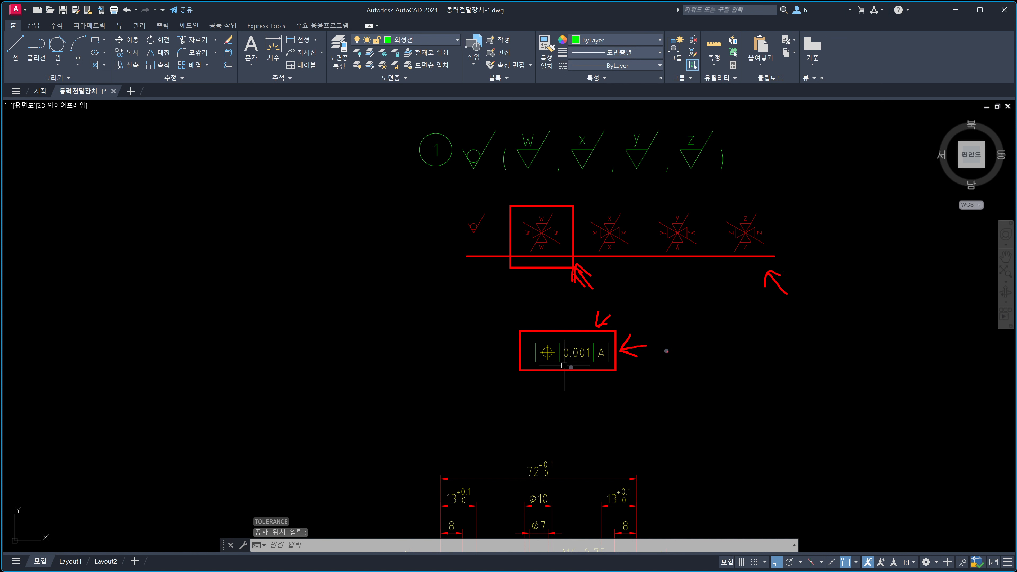
{"action": "mouse_move", "coordinate": [668, 333]}
{"action": "left_mouse_down"}
{"action": "mouse_move", "coordinate": [623, 350]}
{"action": "mouse_move", "coordinate": [643, 363]}
{"action": "left_mouse_up"}
{"action": "left_click_drag", "start_coordinate": [792, 204], "coordinate": [772, 223]}
{"action": "mouse_move", "coordinate": [770, 207]}
{"action": "left_mouse_down"}
{"action": "mouse_move", "coordinate": [773, 223]}
{"action": "mouse_move", "coordinate": [795, 225]}
{"action": "left_mouse_up"}
{"action": "mouse_move", "coordinate": [641, 363]}
{"action": "left_mouse_down"}
{"action": "mouse_move", "coordinate": [666, 355]}
{"action": "mouse_move", "coordinate": [640, 358]}
{"action": "left_mouse_up"}
{"action": "mouse_move", "coordinate": [695, 273]}
{"action": "left_mouse_down"}
{"action": "mouse_move", "coordinate": [685, 278]}
{"action": "mouse_move", "coordinate": [697, 287]}
{"action": "left_mouse_up"}
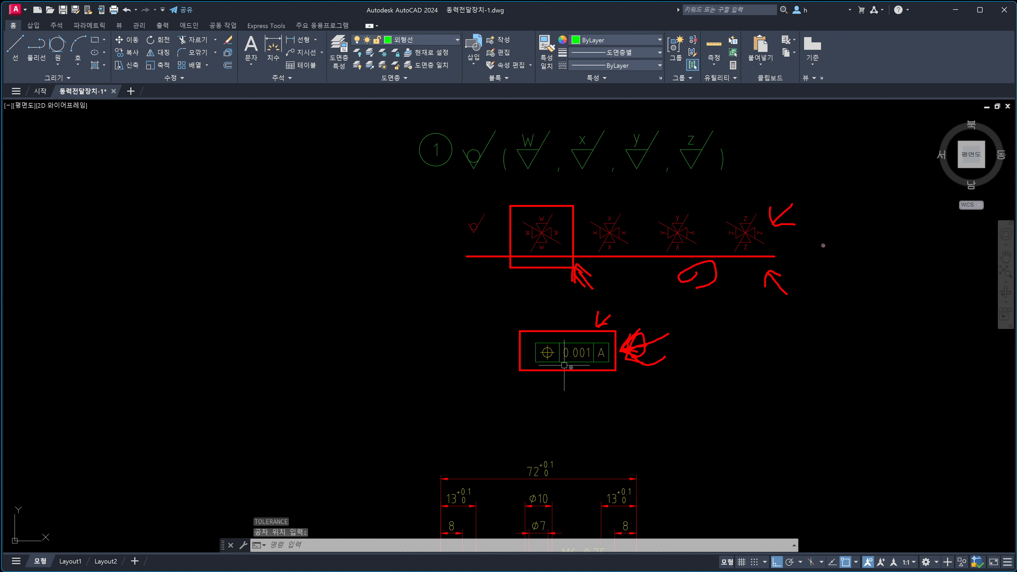
{"action": "mouse_move", "coordinate": [823, 245]}
{"action": "left_mouse_down"}
{"action": "mouse_move", "coordinate": [776, 247]}
{"action": "mouse_move", "coordinate": [792, 261]}
{"action": "left_mouse_up"}
{"action": "mouse_move", "coordinate": [663, 415]}
{"action": "left_mouse_down"}
{"action": "mouse_move", "coordinate": [621, 382]}
{"action": "mouse_move", "coordinate": [640, 389]}
{"action": "left_mouse_up"}
{"action": "key", "text": "Escape"}
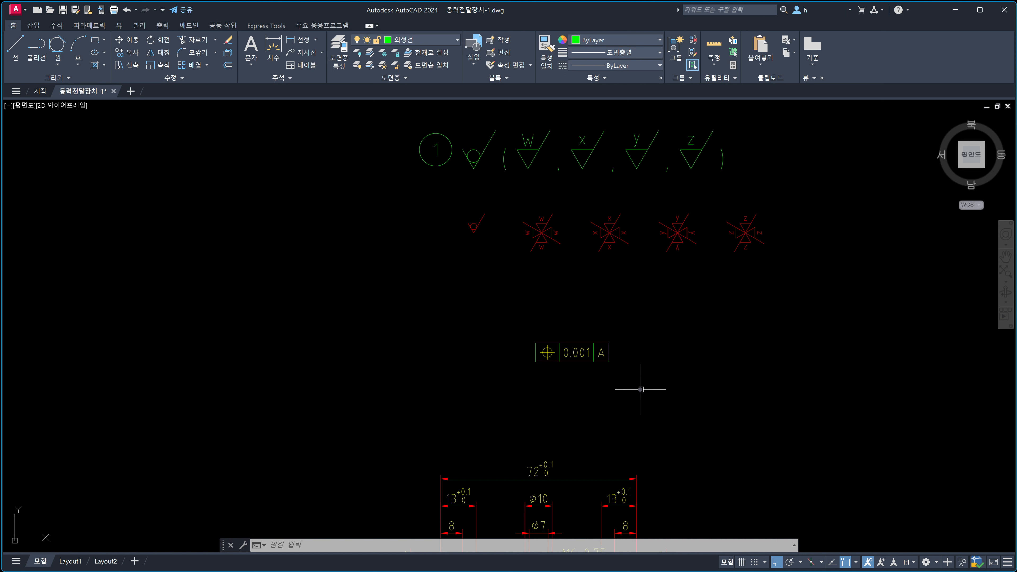
Delete the geometric tolerance frame below the red surface finish symbols.
{"action": "left_click", "coordinate": [636, 362]}
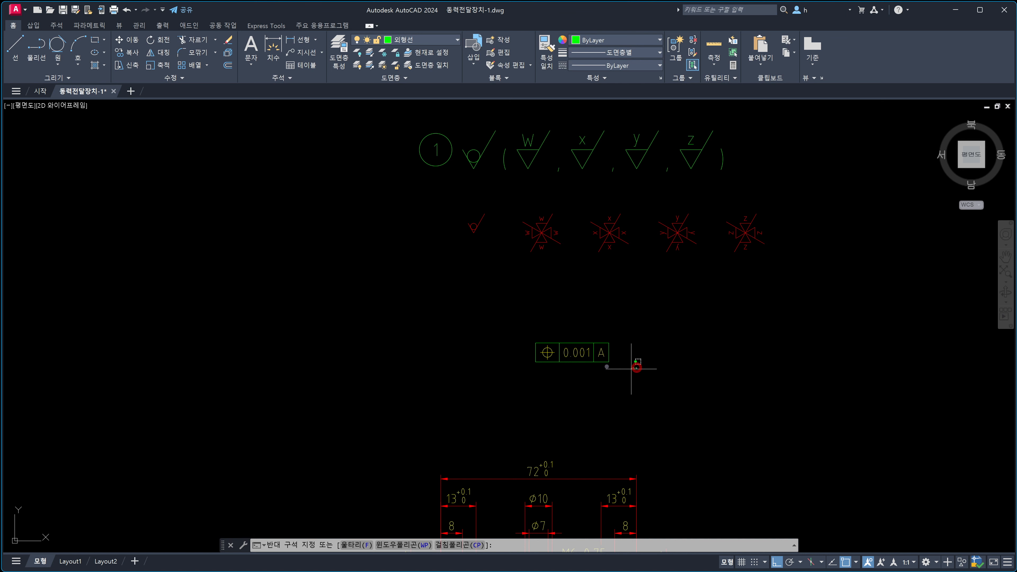
{"action": "left_click", "coordinate": [478, 320]}
{"action": "key", "text": "Delete"}
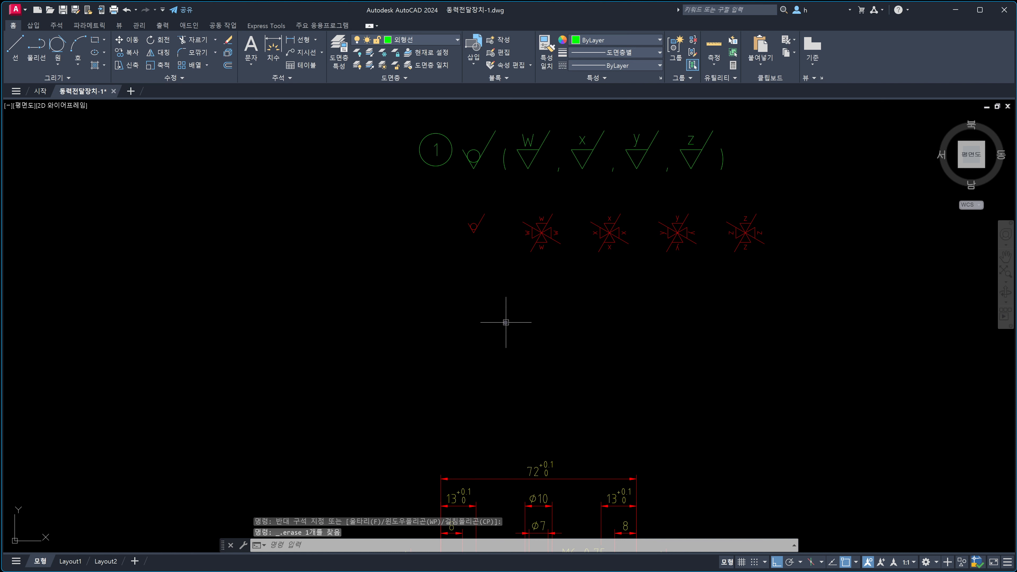
{"action": "middle_click_drag", "start_coordinate": [542, 298], "coordinate": [526, 358]}
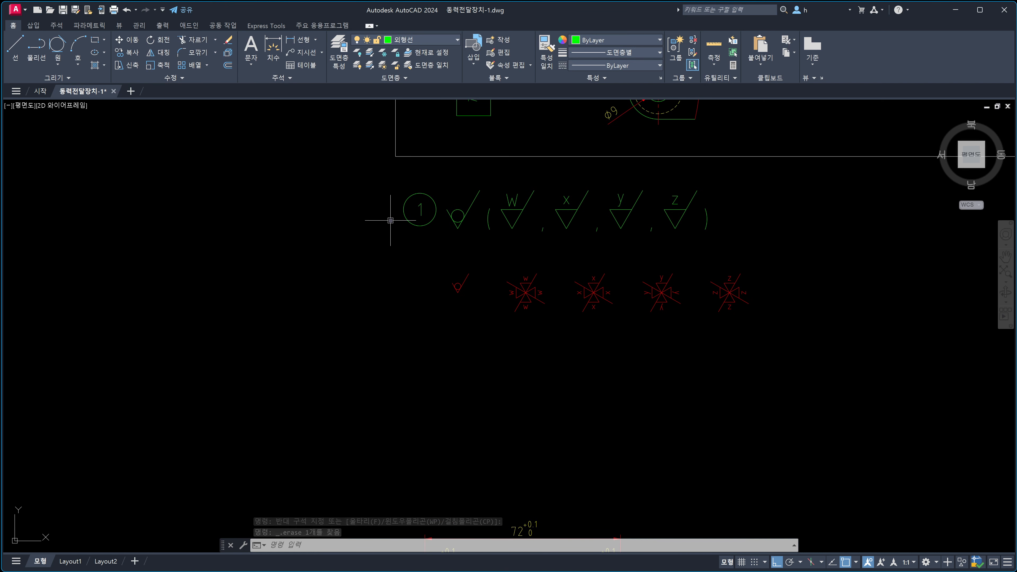
{"action": "mouse_move", "coordinate": [385, 176]}
{"action": "left_mouse_down", "text": "ctrl"}
{"action": "mouse_move", "coordinate": [580, 248]}
{"action": "mouse_move", "coordinate": [737, 249]}
{"action": "left_mouse_up", "text": "ctrl"}
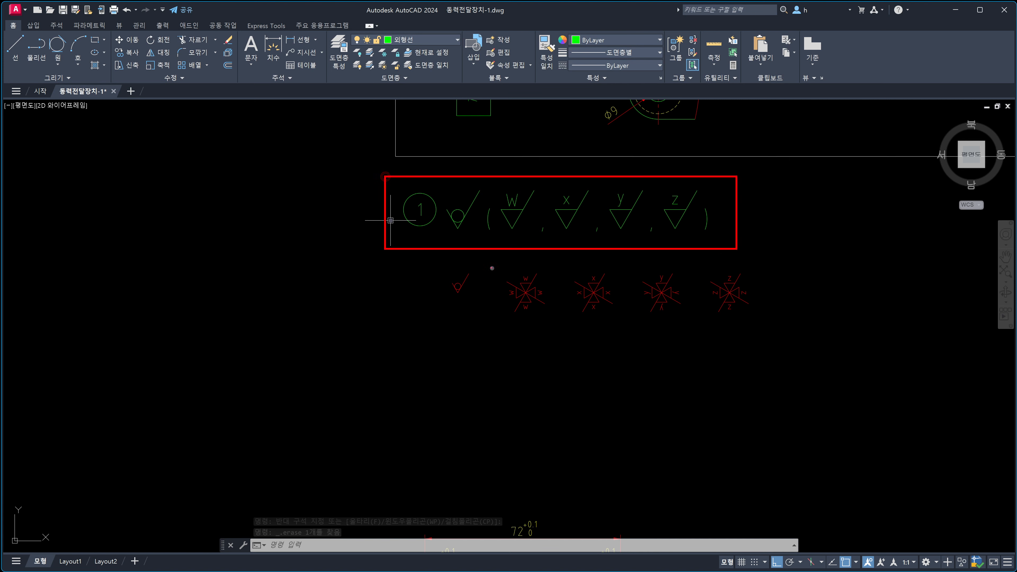
{"action": "mouse_move", "coordinate": [425, 264]}
{"action": "left_mouse_down", "text": "ctrl"}
{"action": "mouse_move", "coordinate": [601, 326]}
{"action": "mouse_move", "coordinate": [781, 334]}
{"action": "left_mouse_up", "text": "ctrl"}
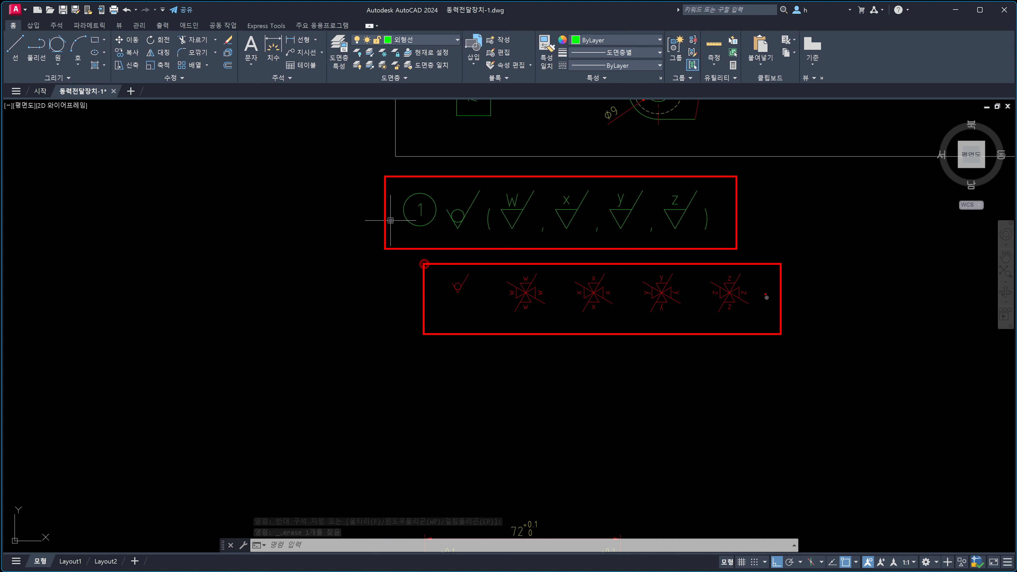
{"action": "mouse_move", "coordinate": [685, 200]}
{"action": "left_mouse_down"}
{"action": "mouse_move", "coordinate": [803, 201]}
{"action": "mouse_move", "coordinate": [810, 181]}
{"action": "left_mouse_up"}
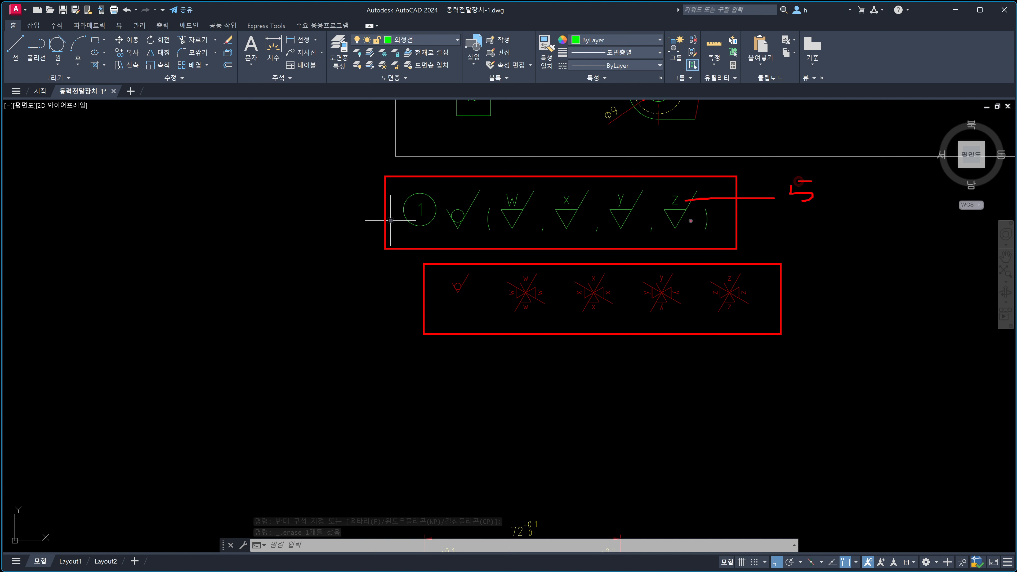
{"action": "left_click_drag", "start_coordinate": [676, 213], "coordinate": [673, 228]}
{"action": "mouse_move", "coordinate": [797, 214]}
{"action": "left_mouse_down"}
{"action": "mouse_move", "coordinate": [813, 218]}
{"action": "mouse_move", "coordinate": [805, 241]}
{"action": "left_mouse_up"}
{"action": "mouse_move", "coordinate": [345, 158]}
{"action": "left_mouse_down"}
{"action": "mouse_move", "coordinate": [385, 185]}
{"action": "mouse_move", "coordinate": [383, 162]}
{"action": "left_mouse_up"}
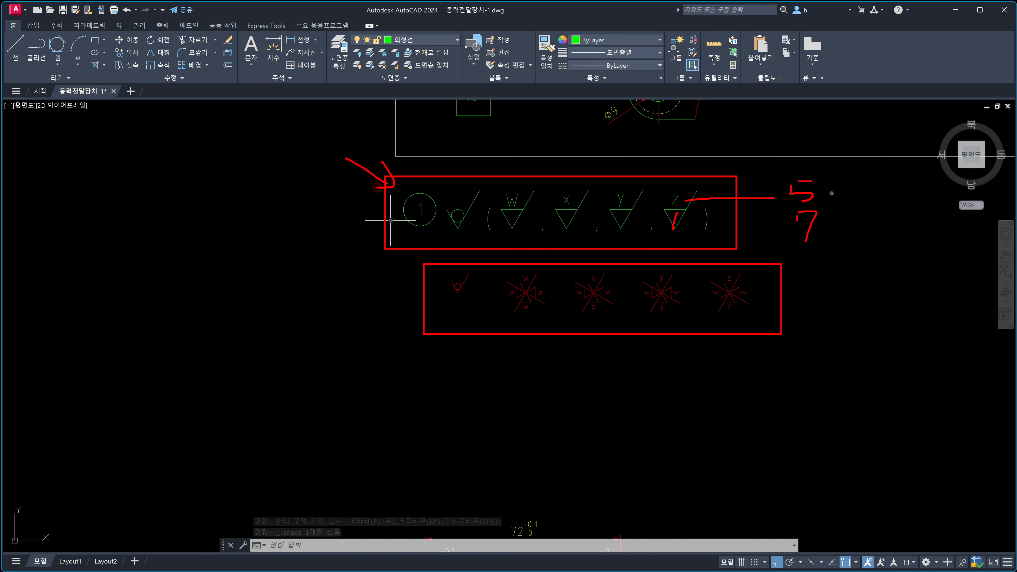
{"action": "mouse_move", "coordinate": [831, 193]}
{"action": "left_mouse_down"}
{"action": "mouse_move", "coordinate": [869, 187]}
{"action": "mouse_move", "coordinate": [896, 204]}
{"action": "mouse_move", "coordinate": [904, 180]}
{"action": "left_mouse_up"}
{"action": "left_click", "coordinate": [887, 197]}
{"action": "mouse_move", "coordinate": [753, 227]}
{"action": "left_mouse_down"}
{"action": "mouse_move", "coordinate": [814, 264]}
{"action": "mouse_move", "coordinate": [797, 286]}
{"action": "mouse_move", "coordinate": [844, 296]}
{"action": "mouse_move", "coordinate": [834, 304]}
{"action": "mouse_move", "coordinate": [877, 300]}
{"action": "mouse_move", "coordinate": [881, 284]}
{"action": "mouse_move", "coordinate": [908, 295]}
{"action": "mouse_move", "coordinate": [928, 275]}
{"action": "left_mouse_up"}
{"action": "left_click", "coordinate": [901, 294]}
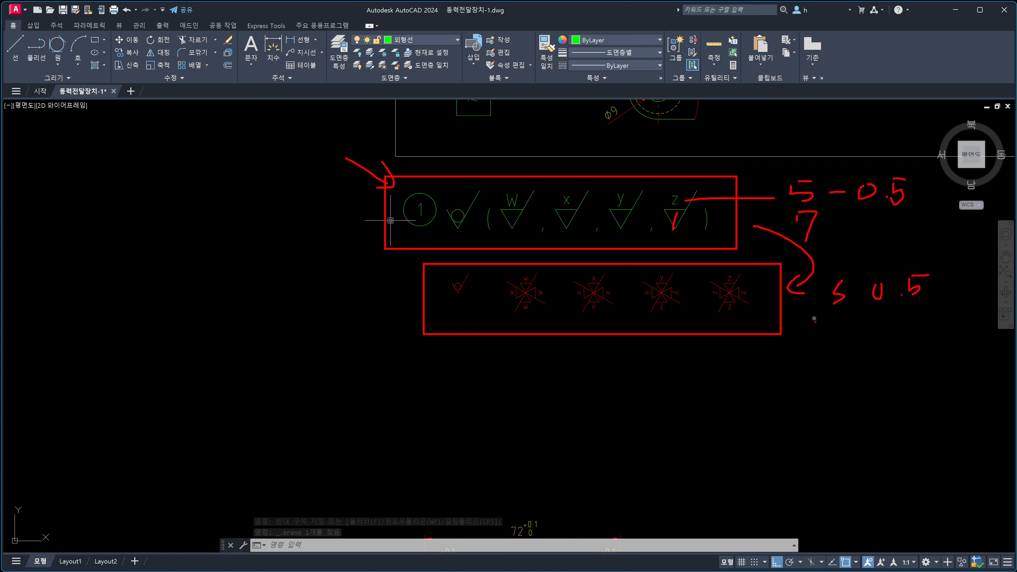
{"action": "mouse_move", "coordinate": [845, 324]}
{"action": "left_mouse_down"}
{"action": "mouse_move", "coordinate": [840, 341]}
{"action": "mouse_move", "coordinate": [845, 323]}
{"action": "mouse_move", "coordinate": [922, 340]}
{"action": "mouse_move", "coordinate": [931, 339]}
{"action": "mouse_move", "coordinate": [933, 314]}
{"action": "left_mouse_up"}
{"action": "left_click", "coordinate": [876, 332]}
{"action": "mouse_move", "coordinate": [618, 309]}
{"action": "left_mouse_down"}
{"action": "mouse_move", "coordinate": [613, 317]}
{"action": "mouse_move", "coordinate": [563, 277]}
{"action": "mouse_move", "coordinate": [620, 306]}
{"action": "mouse_move", "coordinate": [616, 315]}
{"action": "left_mouse_up"}
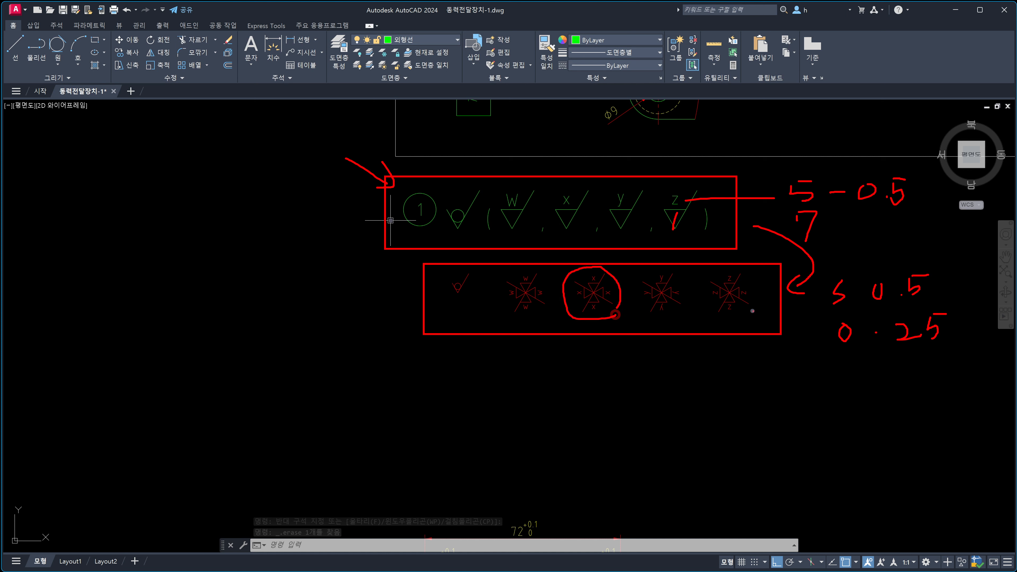
{"action": "mouse_move", "coordinate": [757, 313]}
{"action": "left_mouse_down"}
{"action": "mouse_move", "coordinate": [714, 323]}
{"action": "mouse_move", "coordinate": [735, 271]}
{"action": "mouse_move", "coordinate": [751, 305]}
{"action": "mouse_move", "coordinate": [761, 291]}
{"action": "left_mouse_up"}
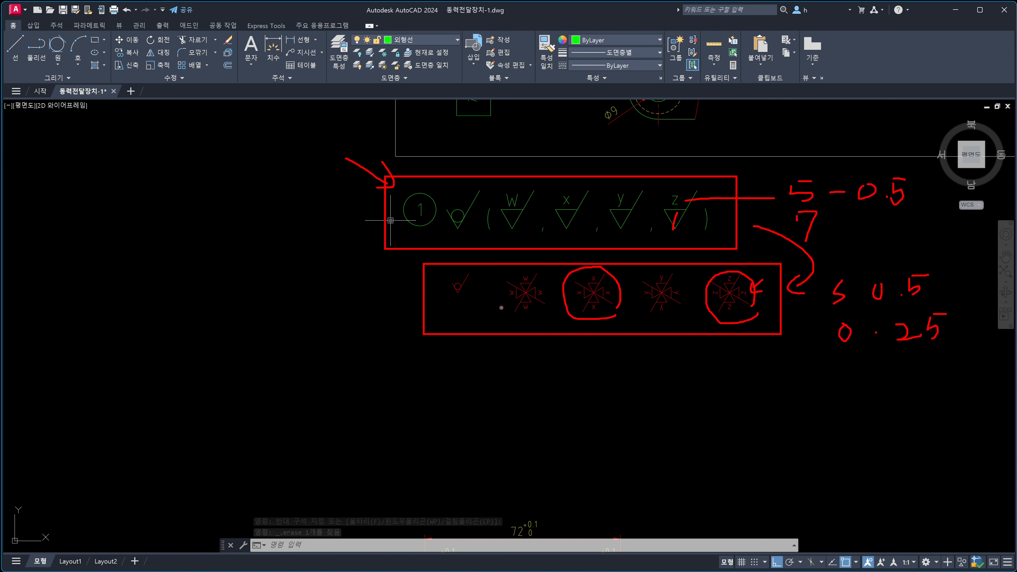
{"action": "mouse_move", "coordinate": [501, 307]}
{"action": "left_mouse_down"}
{"action": "mouse_move", "coordinate": [513, 299]}
{"action": "mouse_move", "coordinate": [513, 312]}
{"action": "left_mouse_up"}
{"action": "mouse_move", "coordinate": [638, 319]}
{"action": "left_mouse_down"}
{"action": "mouse_move", "coordinate": [643, 303]}
{"action": "mouse_move", "coordinate": [650, 310]}
{"action": "left_mouse_up"}
Rotate the upside-down letter y below the small red four-way y symbol by 180 degrees about its insertion point.
{"action": "scroll", "coordinate": [659, 306], "scroll_direction": "up", "scroll_amount": 5}
{"action": "middle_click_drag", "start_coordinate": [660, 298], "coordinate": [651, 340]}
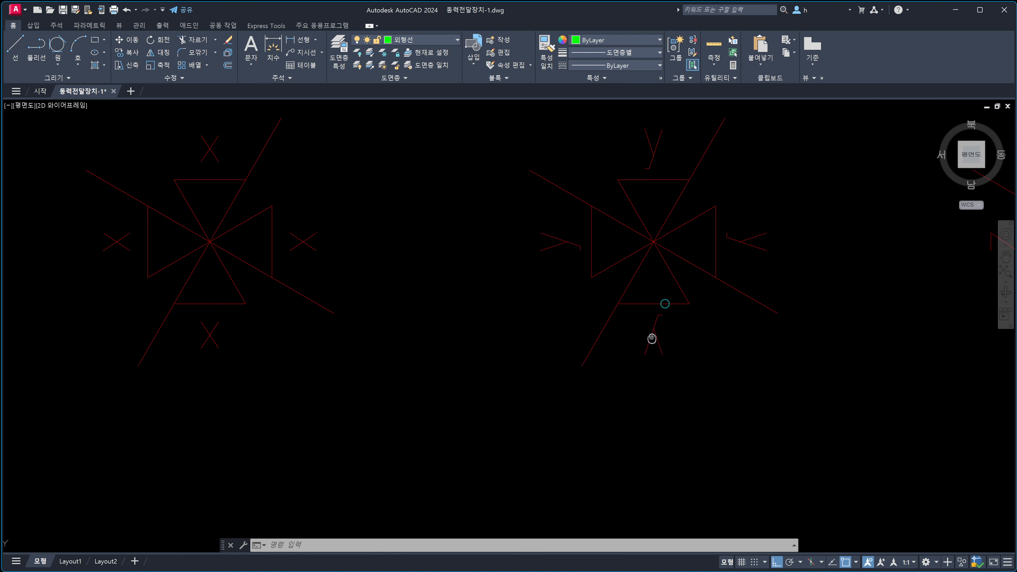
{"action": "key", "text": "Escape"}
{"action": "type", "text": "ro"}
{"action": "key", "text": "Return"}
{"action": "left_click", "coordinate": [654, 334]}
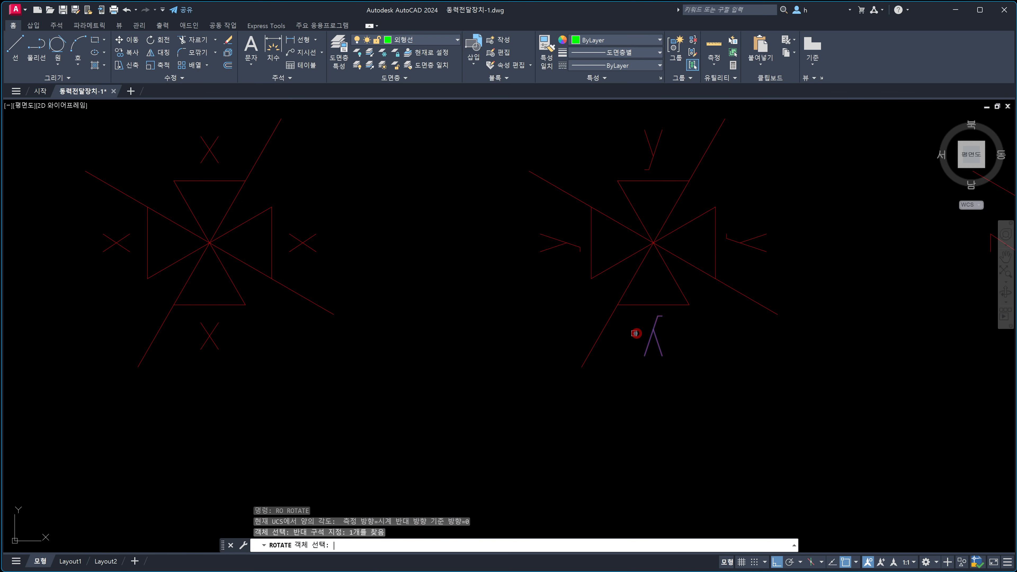
{"action": "key", "text": "Return"}
{"action": "type", "text": "ins"}
{"action": "key", "text": "Return"}
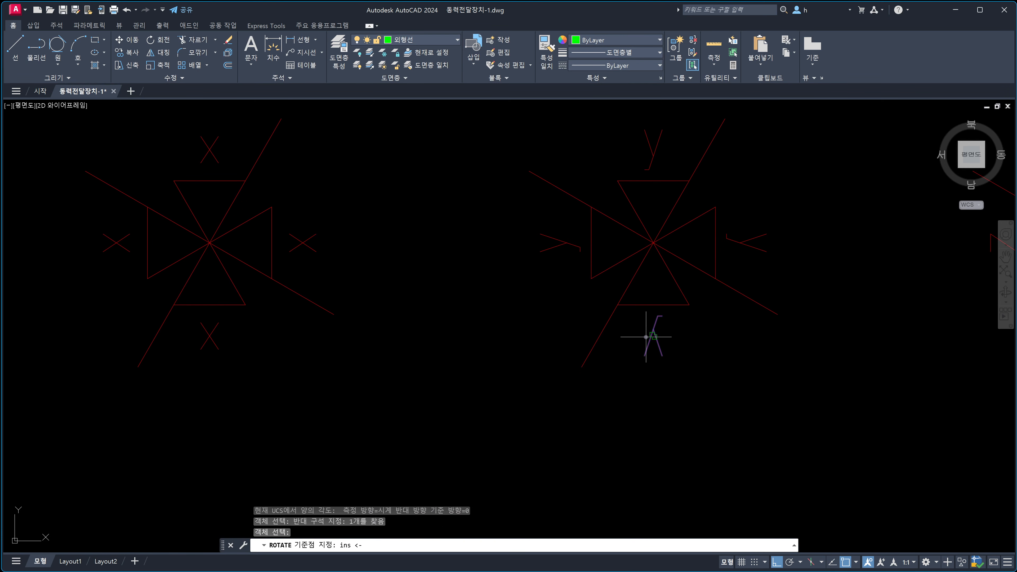
{"action": "left_click", "coordinate": [647, 336]}
{"action": "type", "text": "180"}
{"action": "key", "text": "Return"}
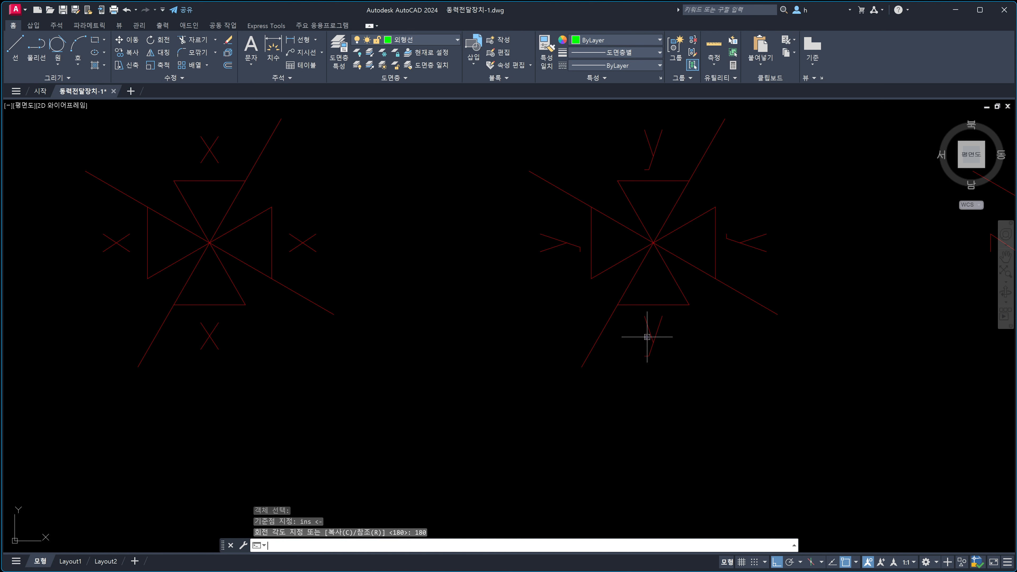
Rotate the letter y on the right side of the small red four-way symbol by 180 degrees about its insertion point.
{"action": "key", "text": "Return"}
{"action": "left_click", "coordinate": [773, 255]}
{"action": "left_click", "coordinate": [720, 217]}
{"action": "key", "text": "Return"}
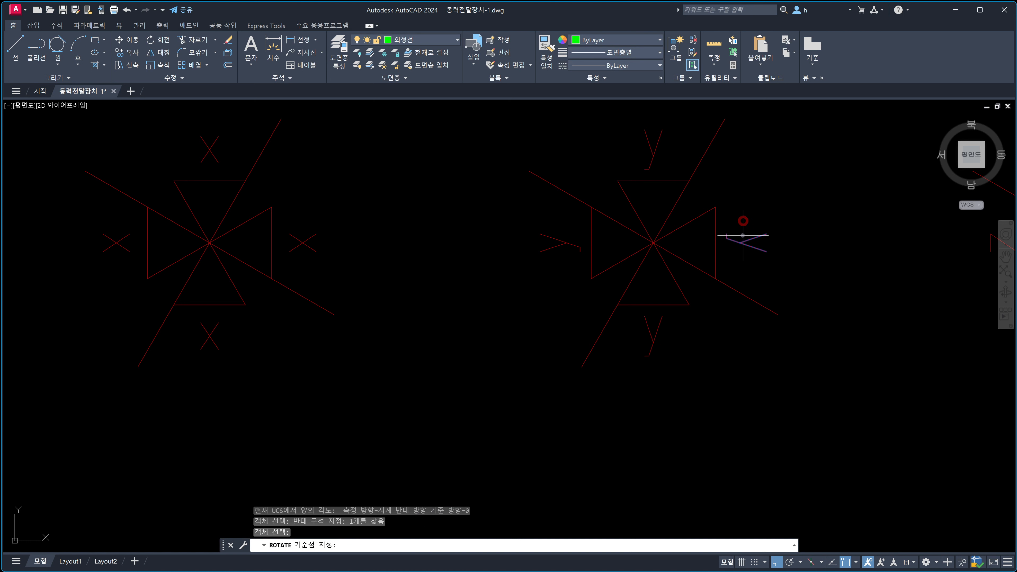
{"action": "type", "text": "ins"}
{"action": "key", "text": "Return"}
{"action": "left_click", "coordinate": [750, 239]}
{"action": "type", "text": "180"}
{"action": "key", "text": "Return"}
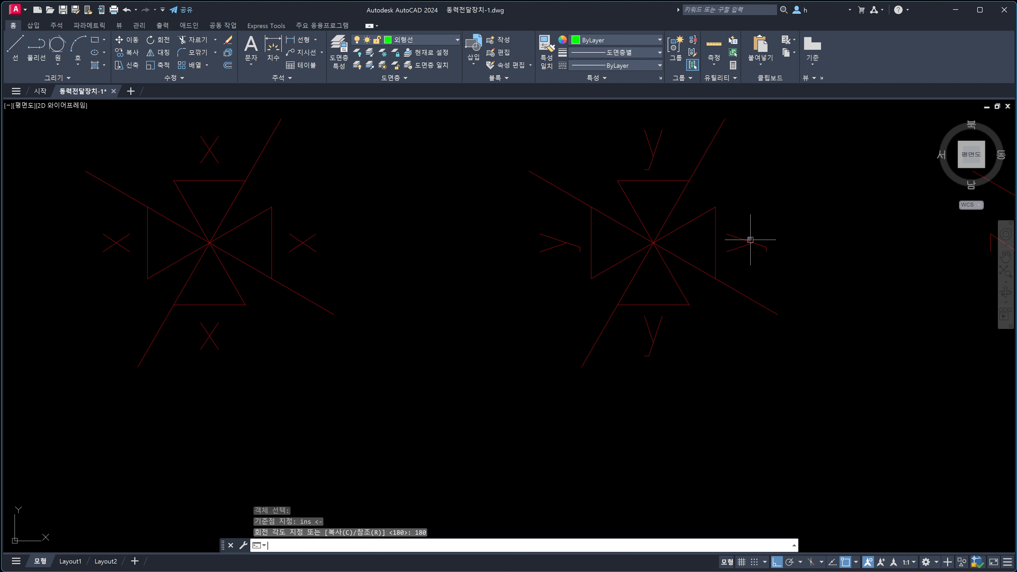
{"action": "key", "text": "Escape"}
Review the green and red rows of surface finish symbols and their position relative to the assembly drawing and the body's part views.
{"action": "scroll", "coordinate": [794, 290], "scroll_direction": "down", "scroll_amount": 6}
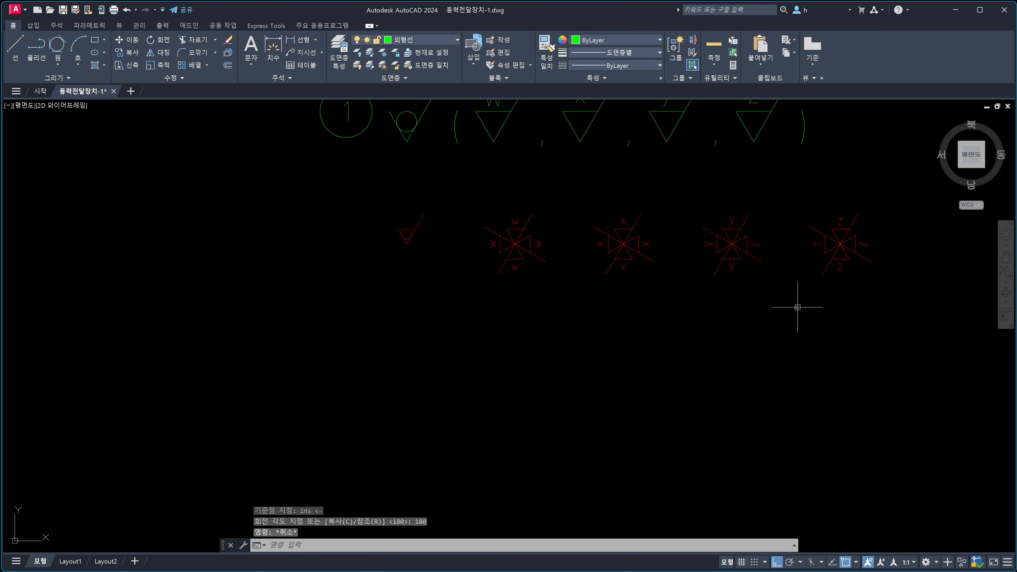
{"action": "middle_click_drag", "start_coordinate": [795, 295], "coordinate": [750, 334]}
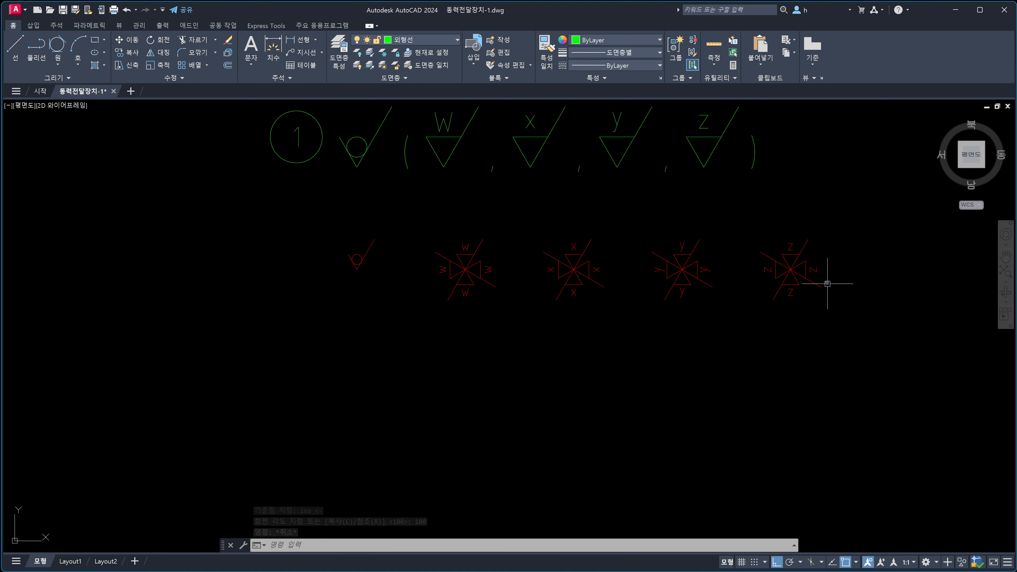
{"action": "scroll", "coordinate": [830, 282], "scroll_direction": "down", "scroll_amount": 4}
{"action": "mouse_move", "coordinate": [831, 282]}
{"action": "middle_mouse_down"}
{"action": "mouse_move", "coordinate": [795, 304]}
{"action": "mouse_move", "coordinate": [779, 293]}
{"action": "middle_mouse_up"}
{"action": "scroll", "coordinate": [759, 282], "scroll_direction": "up", "scroll_amount": 4}
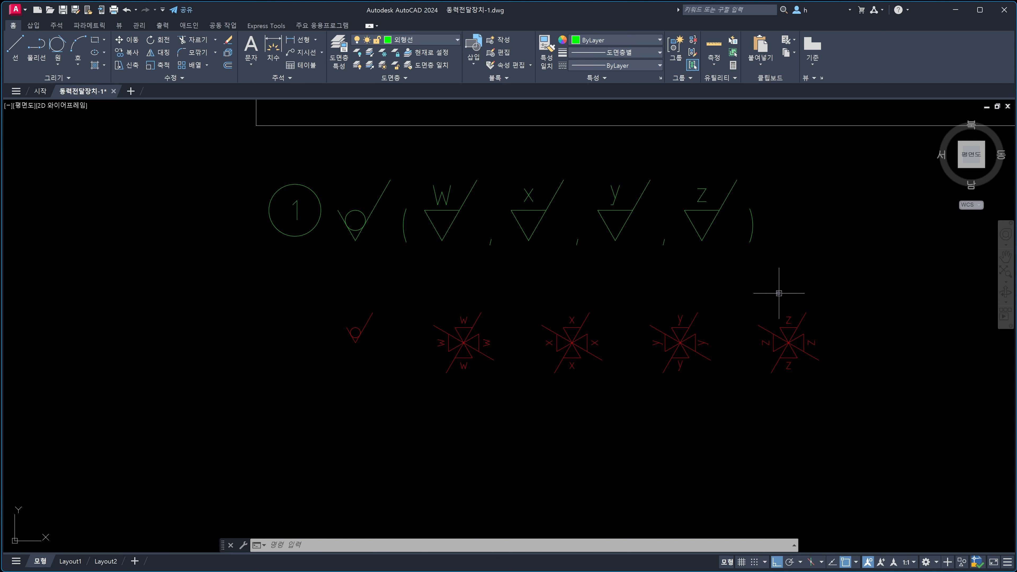
{"action": "scroll", "coordinate": [778, 293], "scroll_direction": "down", "scroll_amount": 6}
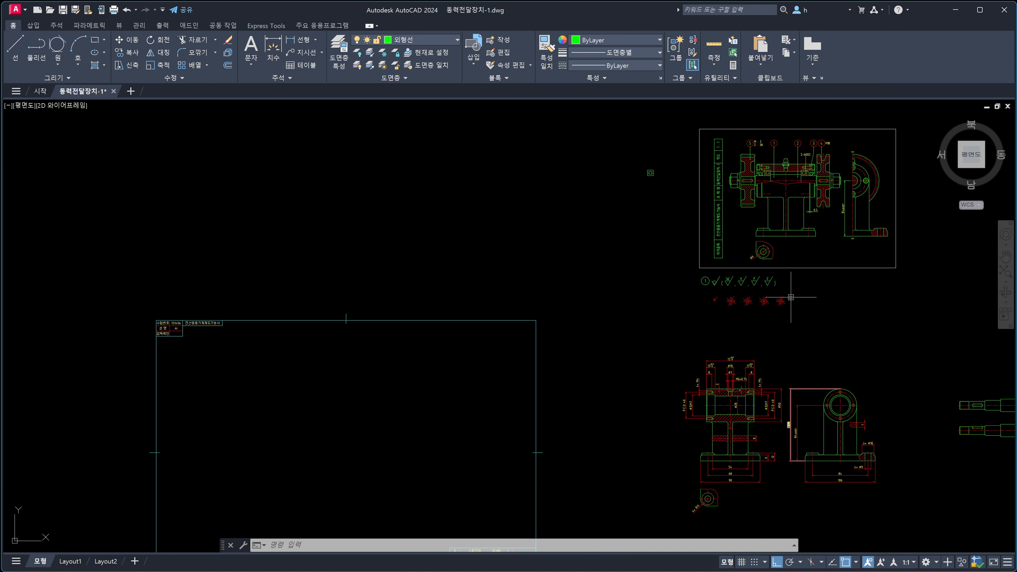
{"action": "scroll", "coordinate": [783, 278], "scroll_direction": "up", "scroll_amount": 6}
{"action": "scroll", "coordinate": [739, 328], "scroll_direction": "up", "scroll_amount": 2}
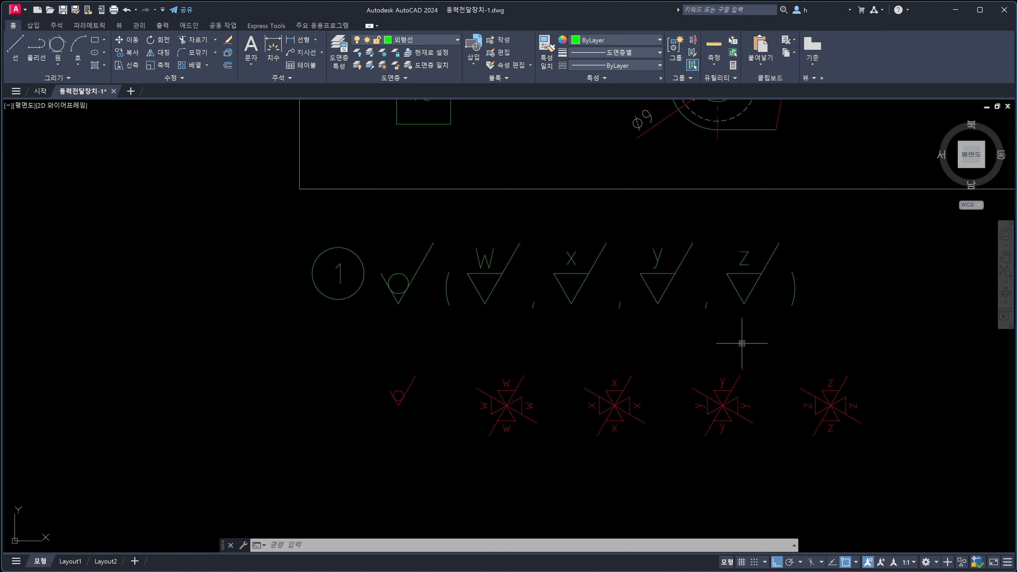
{"action": "scroll", "coordinate": [741, 343], "scroll_direction": "down", "scroll_amount": 8}
{"action": "scroll", "coordinate": [673, 448], "scroll_direction": "up", "scroll_amount": 6}
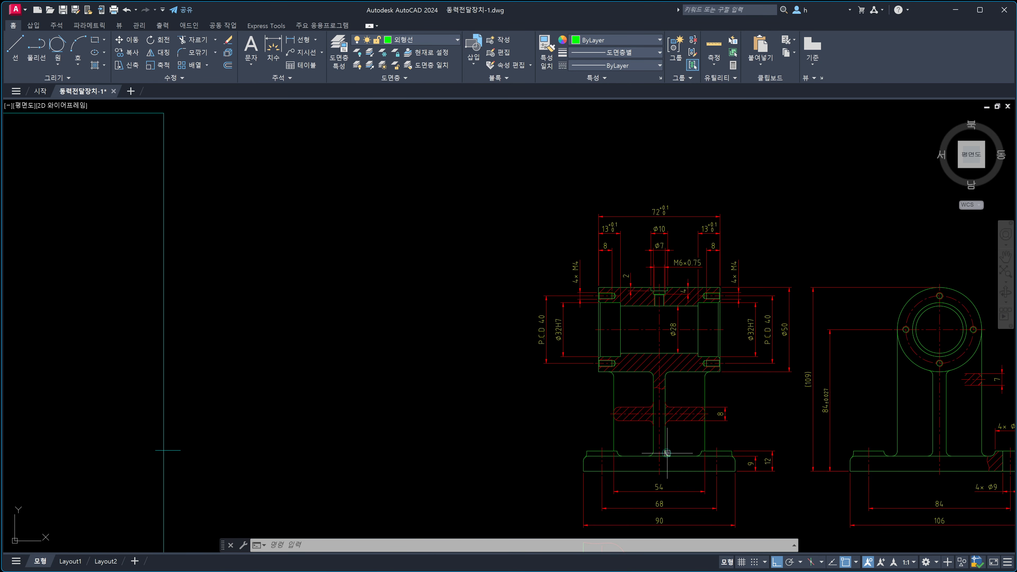
{"action": "middle_click_drag", "start_coordinate": [667, 453], "coordinate": [674, 369]}
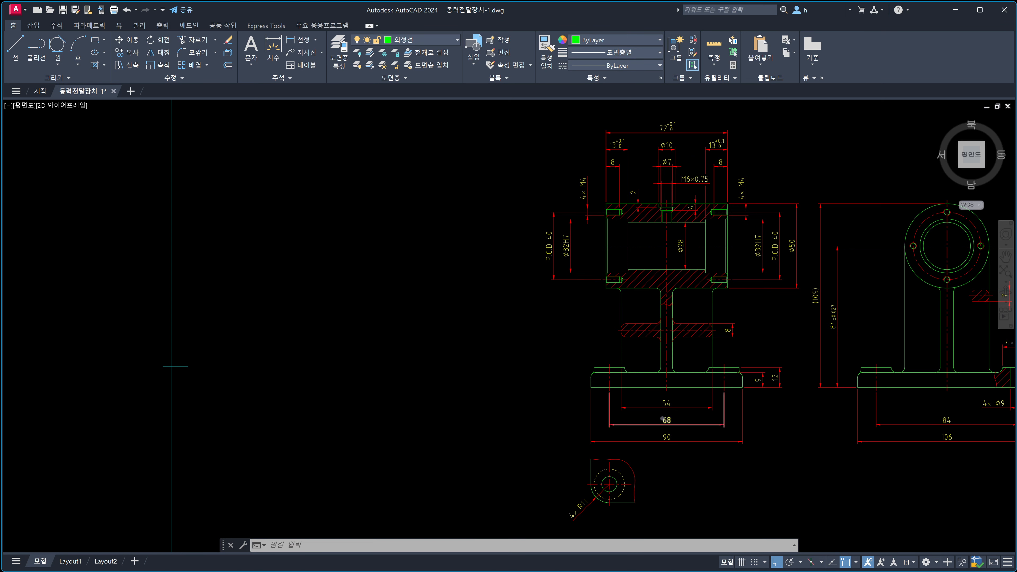
{"action": "scroll", "coordinate": [676, 349], "scroll_direction": "down", "scroll_amount": 4}
{"action": "middle_click_drag", "start_coordinate": [683, 241], "coordinate": [657, 288]}
{"action": "scroll", "coordinate": [653, 290], "scroll_direction": "up", "scroll_amount": 5}
{"action": "scroll", "coordinate": [653, 290], "scroll_direction": "up", "scroll_amount": 2}
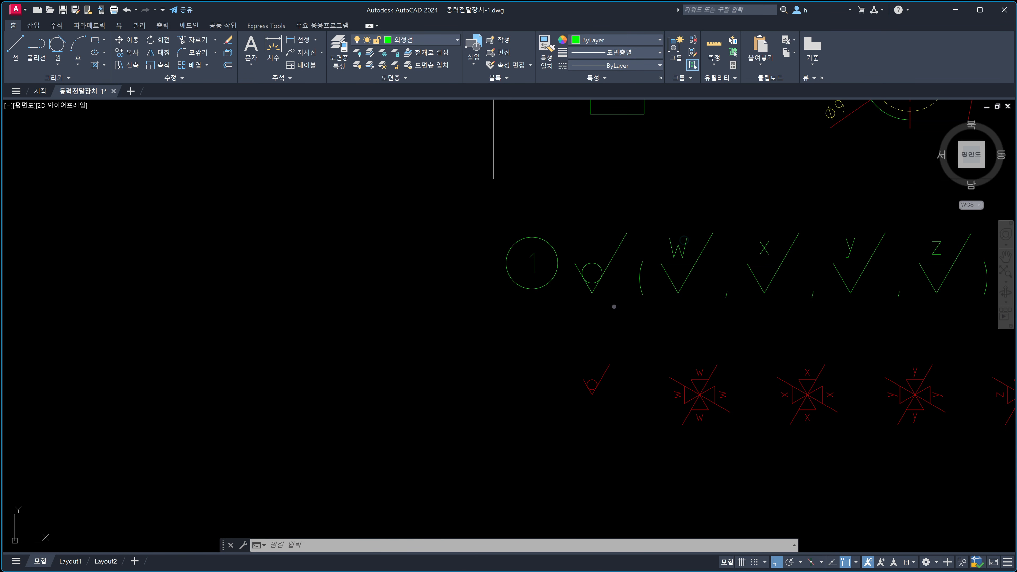
Select the large green unmachined-surface symbol for reference, examine the body's front view for surfaces it applies to, and clear the selection.
{"action": "left_click", "coordinate": [612, 306]}
{"action": "left_click", "coordinate": [587, 279]}
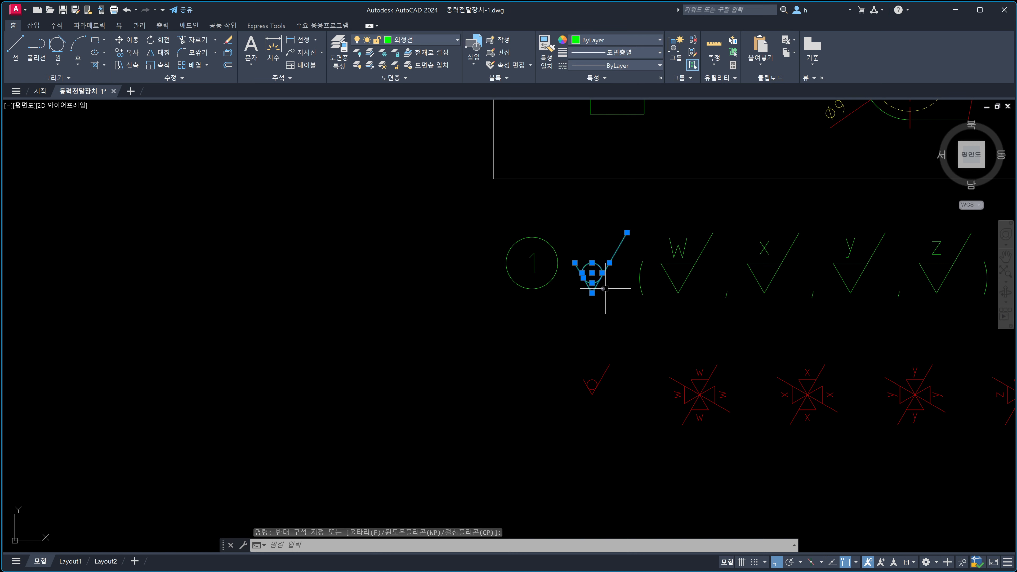
{"action": "scroll", "coordinate": [622, 298], "scroll_direction": "down", "scroll_amount": 4}
{"action": "middle_click_drag", "start_coordinate": [633, 321], "coordinate": [650, 184]}
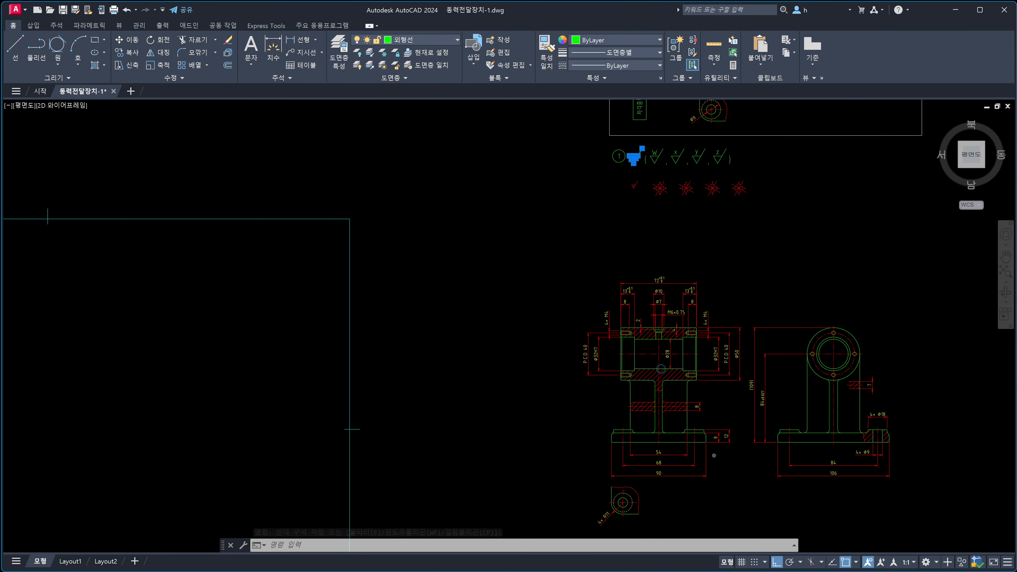
{"action": "scroll", "coordinate": [702, 440], "scroll_direction": "up", "scroll_amount": 3}
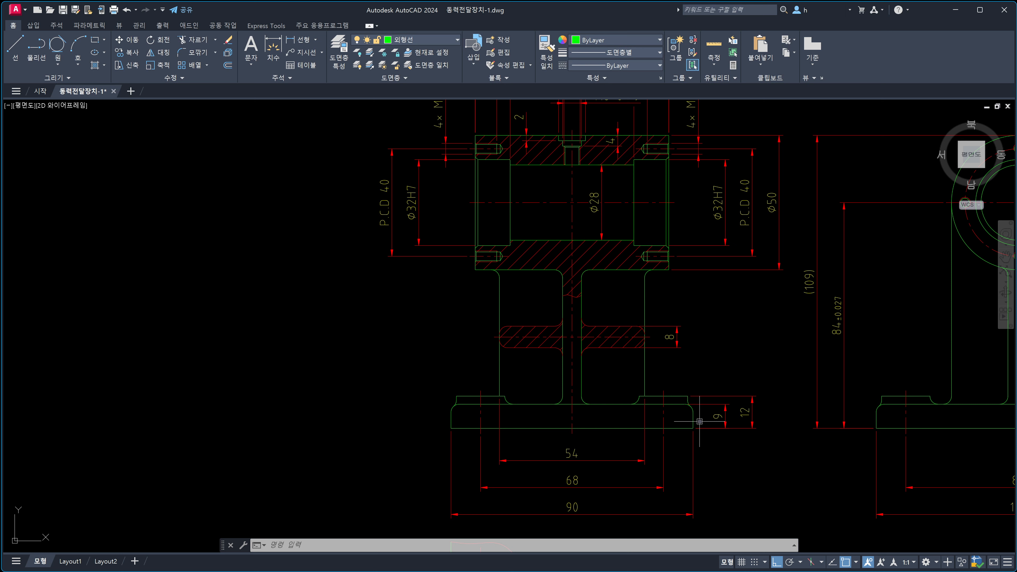
{"action": "left_click", "coordinate": [699, 421]}
{"action": "key", "text": "Escape"}
{"action": "middle_click_drag", "start_coordinate": [545, 379], "coordinate": [579, 382]}
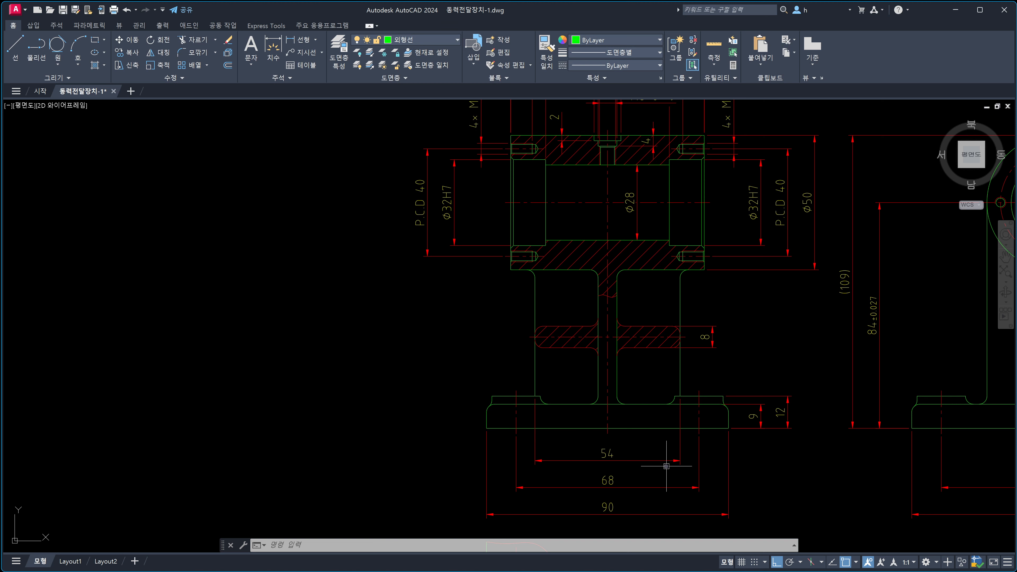
Compare the assembly drawing with the body's dimensioned front and side views to identify surfaces needing finish symbols.
{"action": "scroll", "coordinate": [668, 464], "scroll_direction": "down", "scroll_amount": 7}
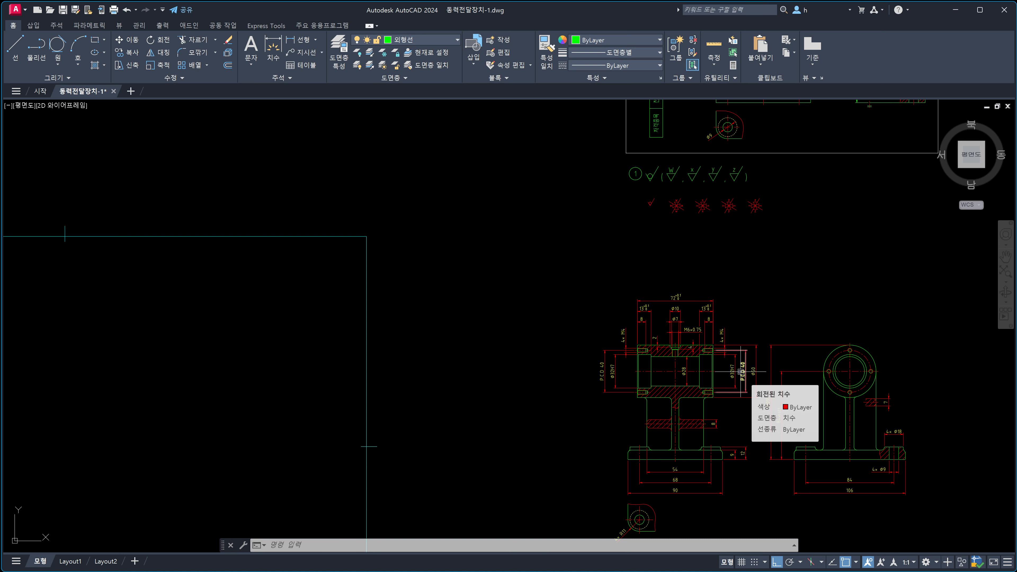
{"action": "scroll", "coordinate": [716, 388], "scroll_direction": "down", "scroll_amount": 4}
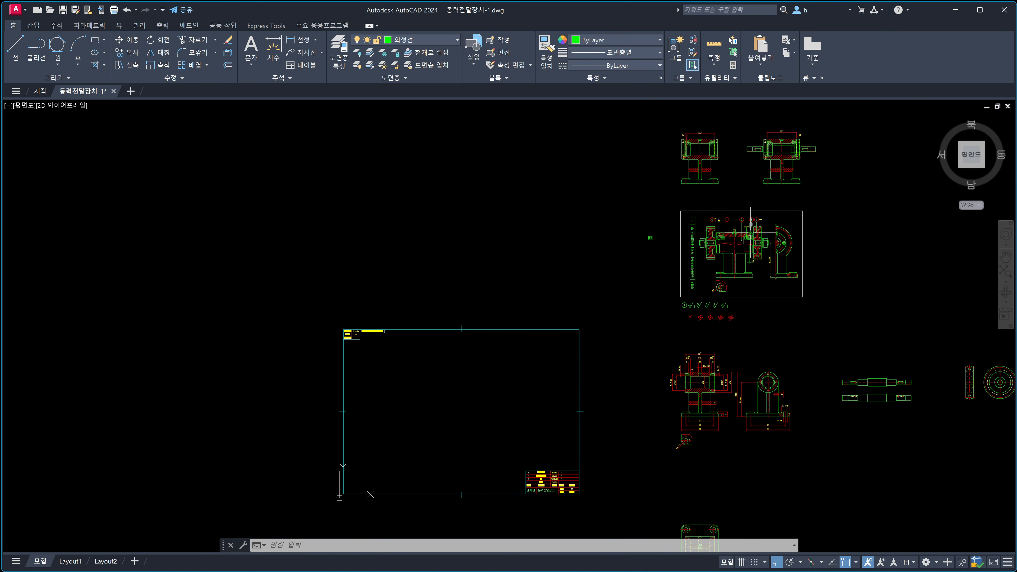
{"action": "scroll", "coordinate": [750, 235], "scroll_direction": "up", "scroll_amount": 4}
{"action": "scroll", "coordinate": [752, 342], "scroll_direction": "down", "scroll_amount": 4}
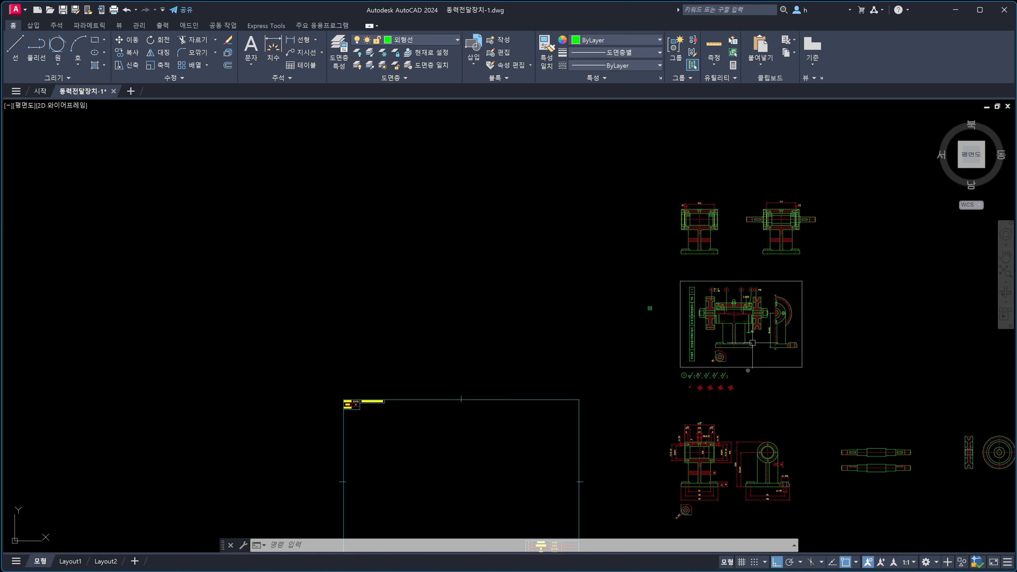
{"action": "scroll", "coordinate": [707, 391], "scroll_direction": "up", "scroll_amount": 4}
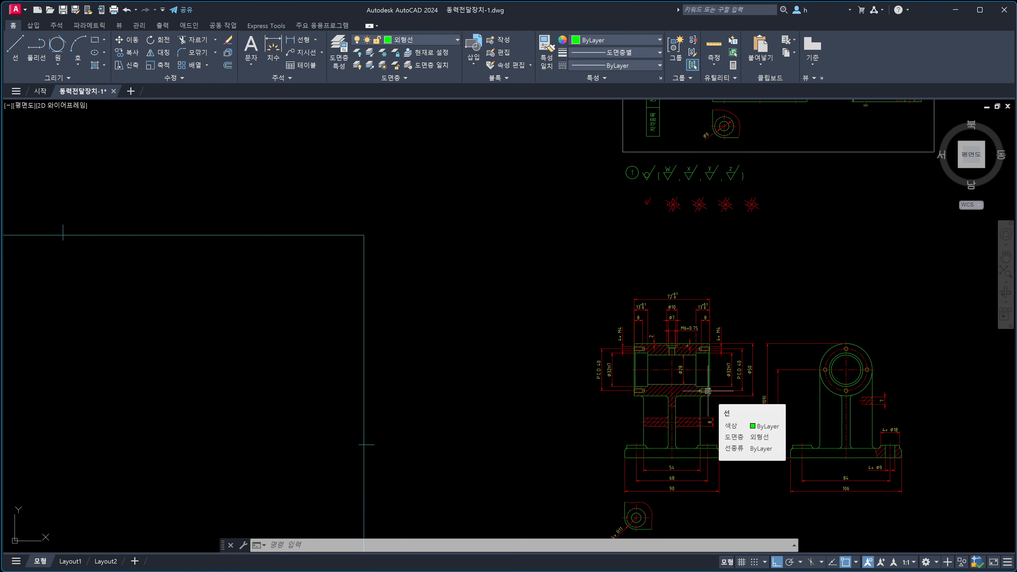
{"action": "scroll", "coordinate": [710, 384], "scroll_direction": "down", "scroll_amount": 2}
{"action": "scroll", "coordinate": [721, 416], "scroll_direction": "up", "scroll_amount": 2}
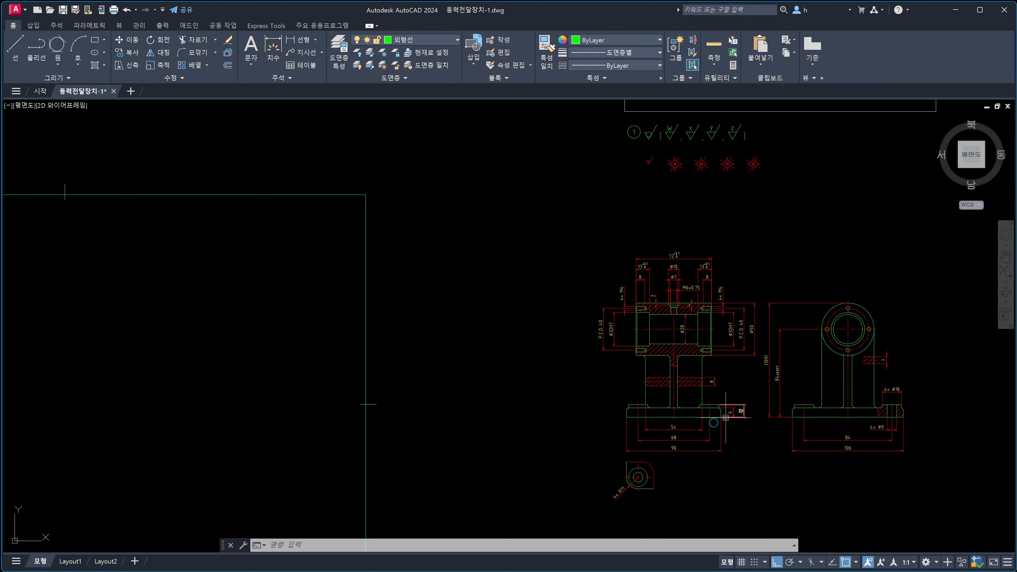
{"action": "mouse_move", "coordinate": [730, 435]}
{"action": "middle_mouse_down"}
{"action": "mouse_move", "coordinate": [725, 404]}
{"action": "mouse_move", "coordinate": [707, 442]}
{"action": "middle_mouse_up"}
{"action": "scroll", "coordinate": [739, 424], "scroll_direction": "up", "scroll_amount": 2}
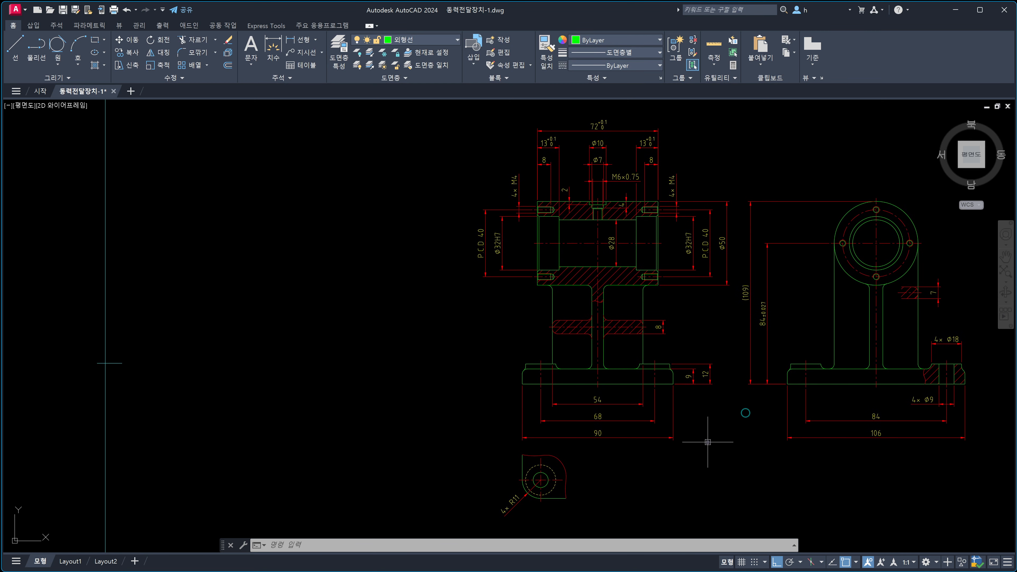